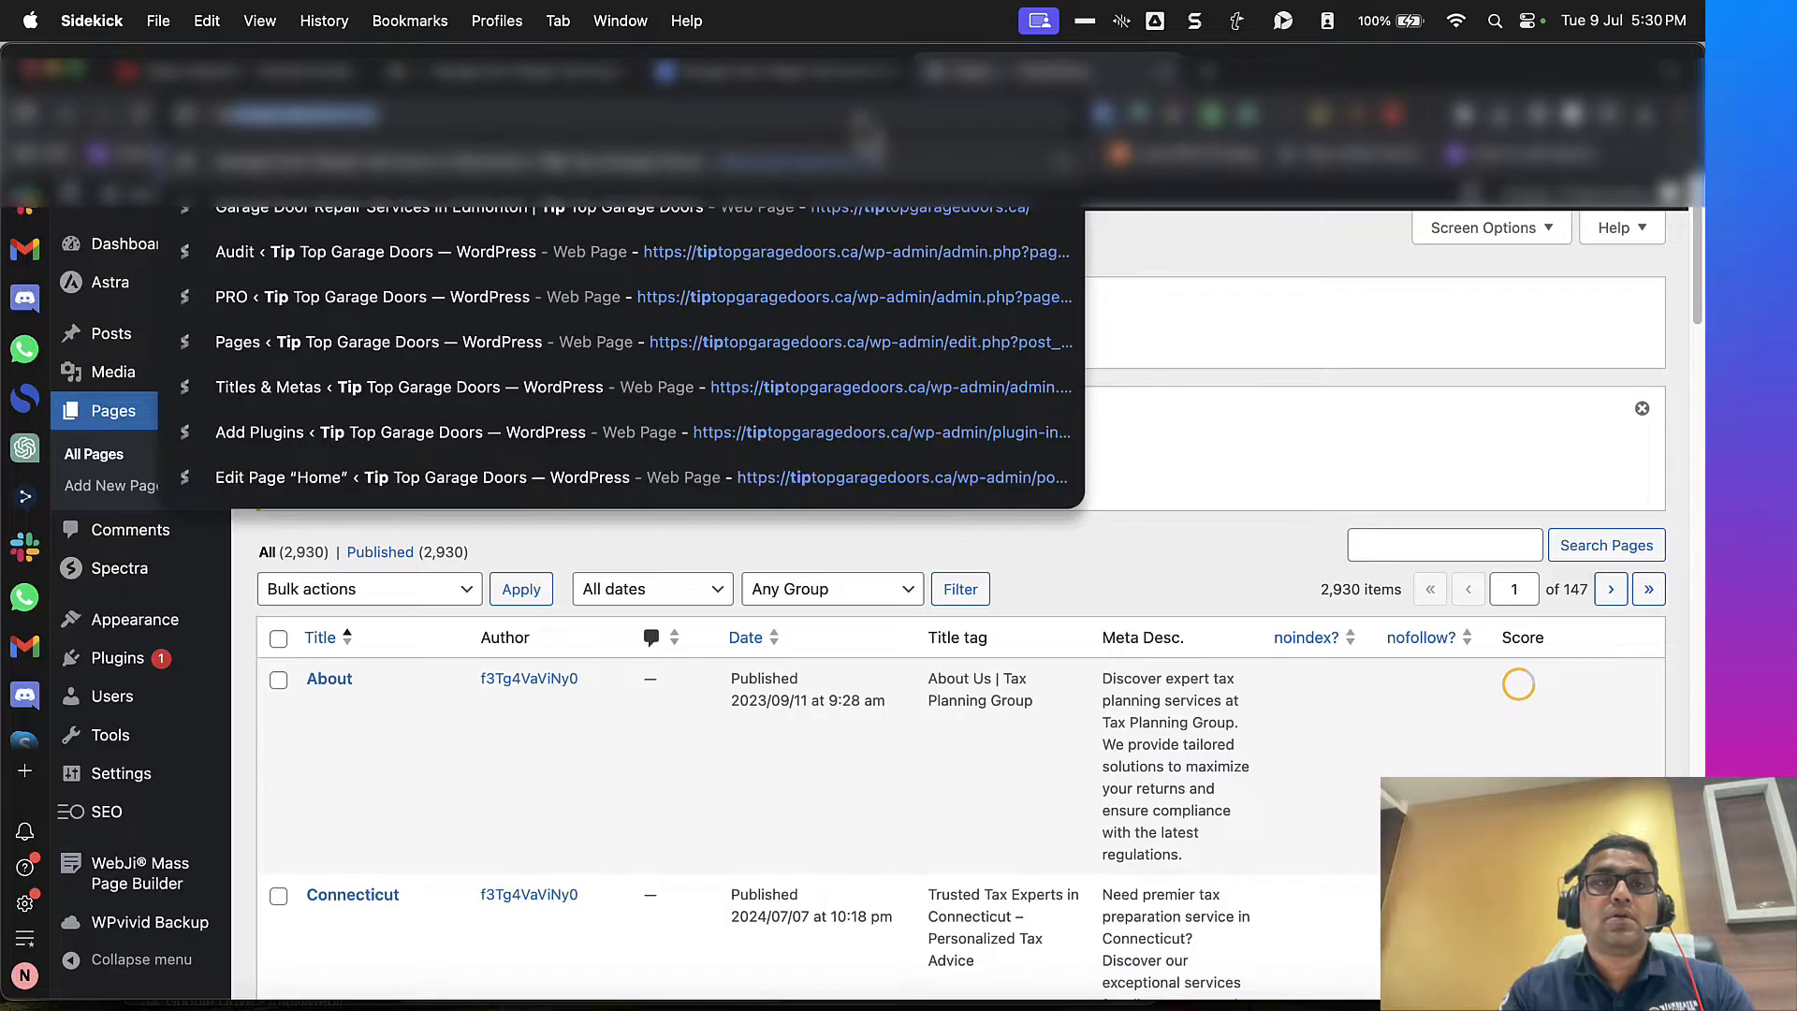
Step: Go to the Tip Top Garage Doors WordPress admin and open the Home front page for editing
{"action": "key", "text": "Return"}
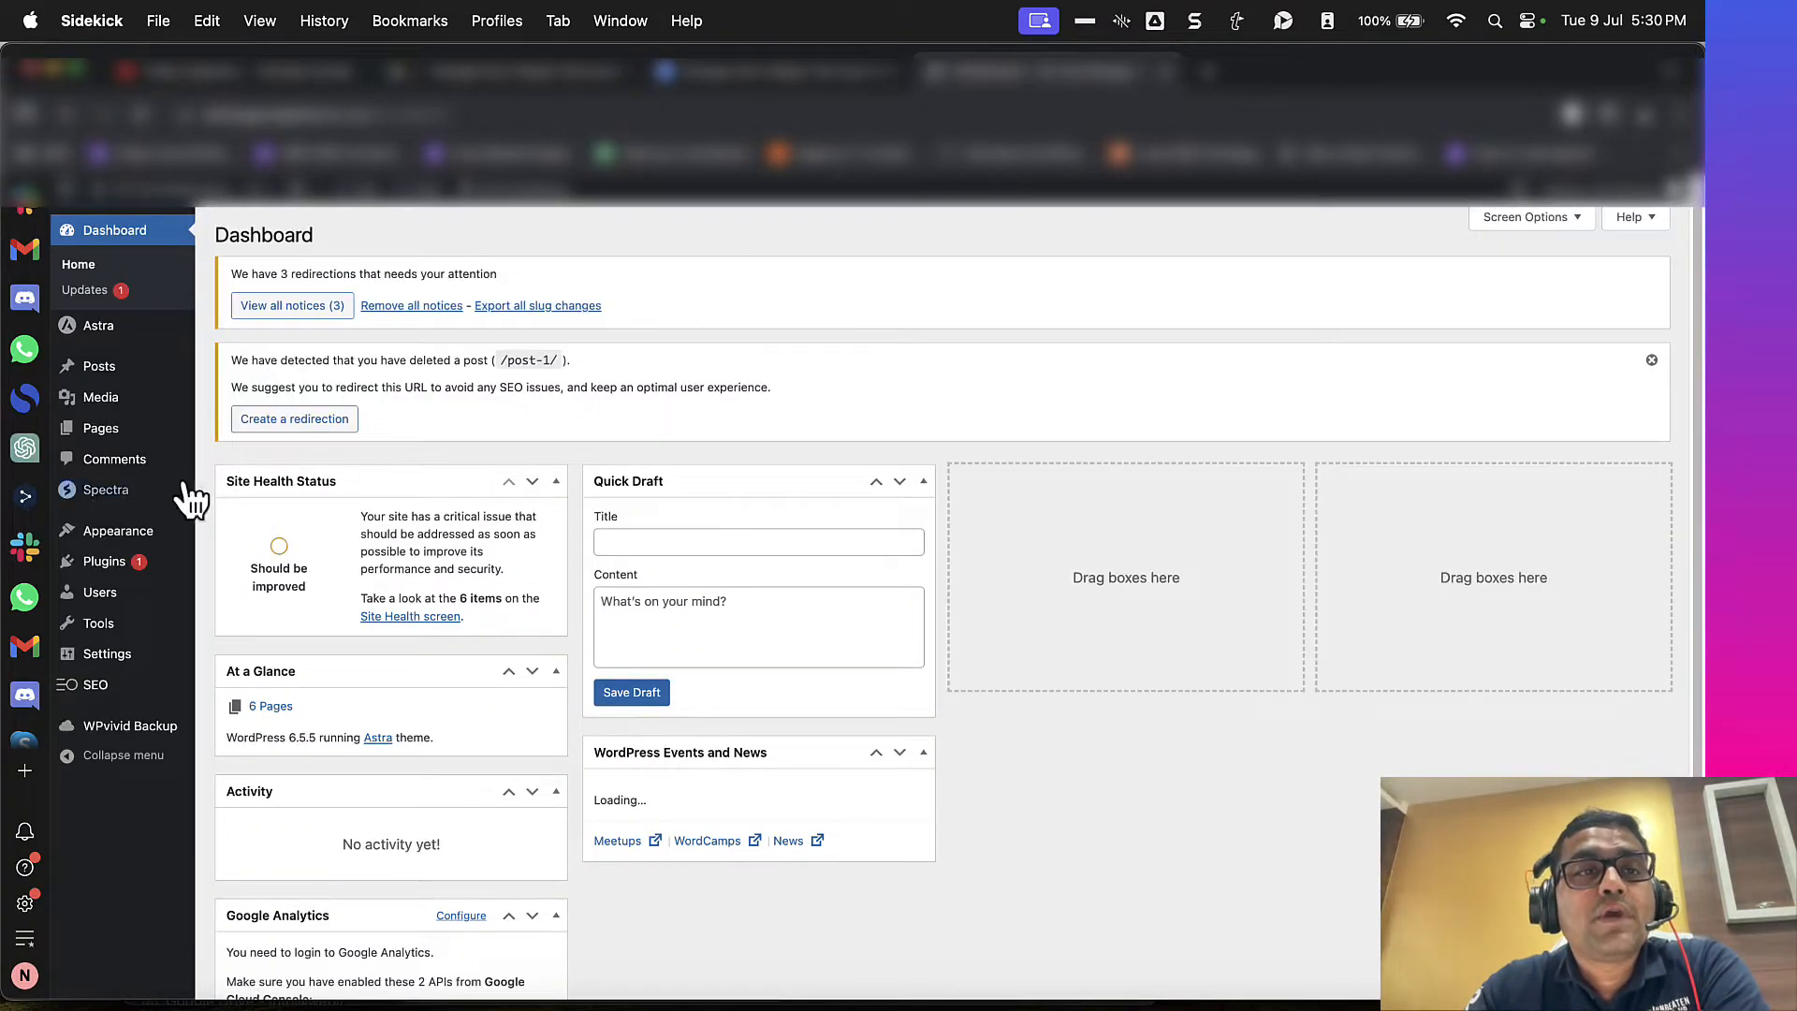
{"action": "mouse_move", "coordinate": [134, 433]}
{"action": "left_click", "coordinate": [262, 433]}
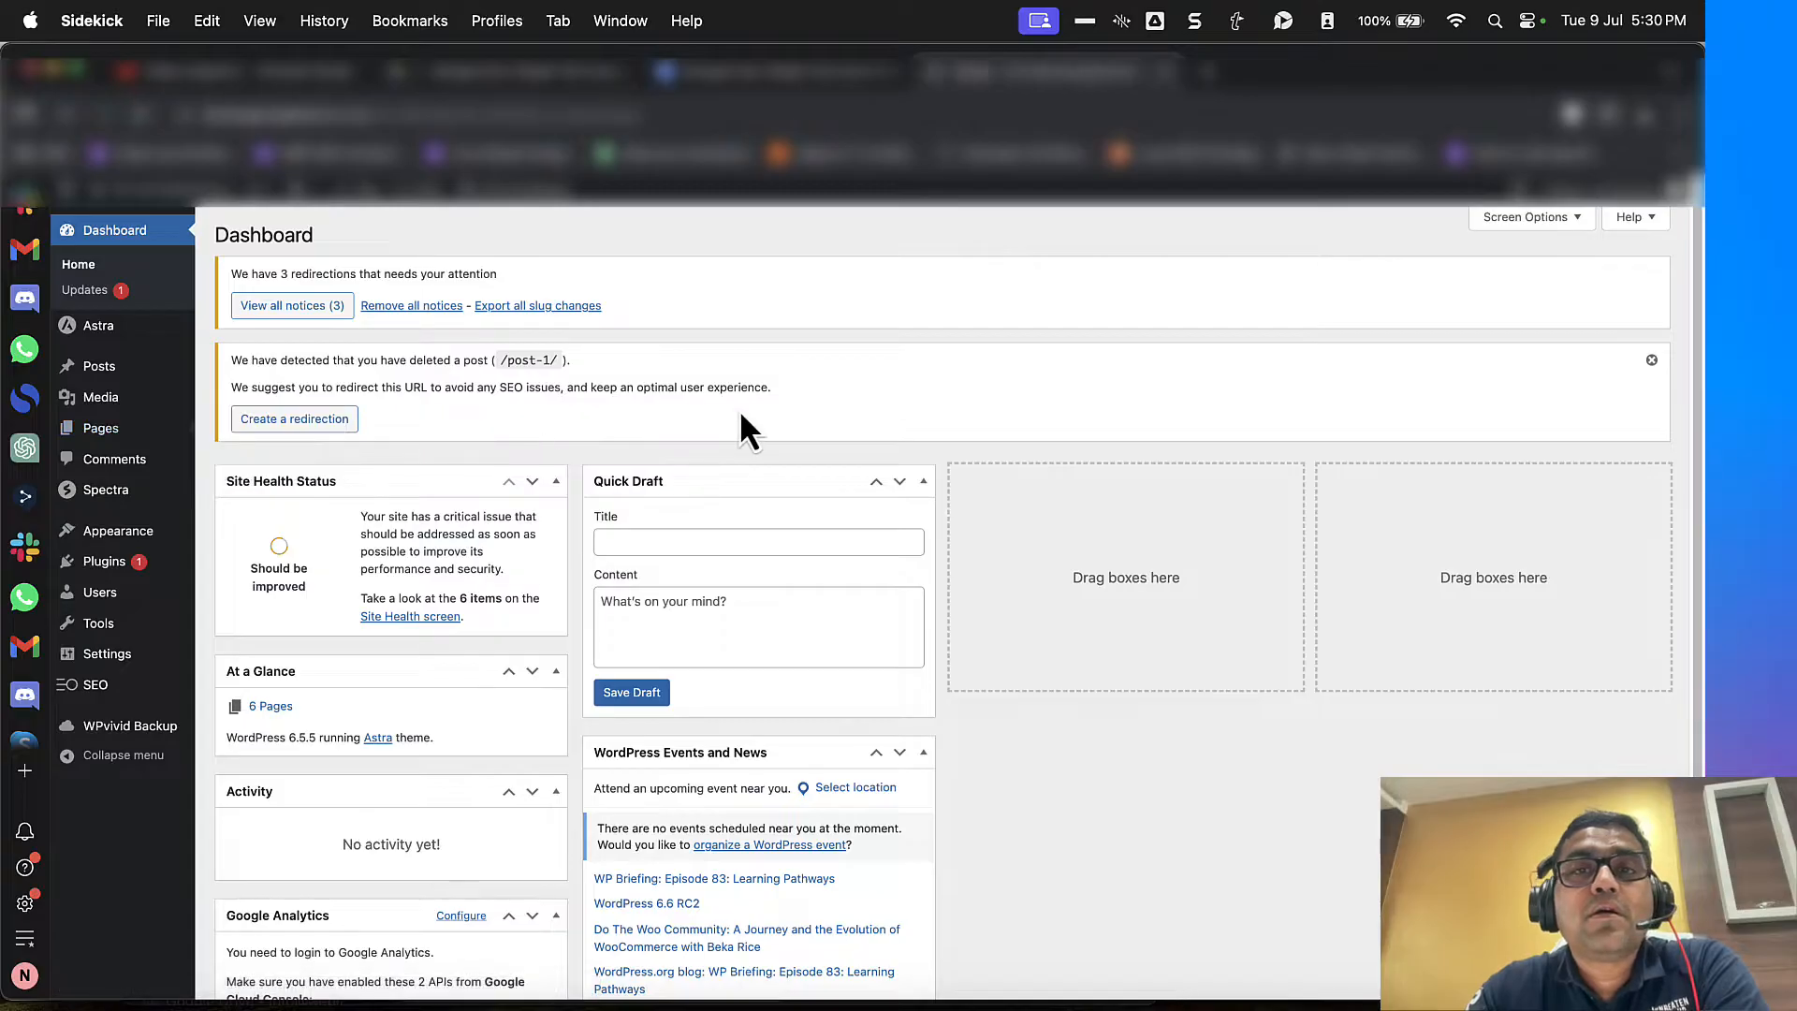
{"action": "scroll", "coordinate": [609, 440], "scroll_direction": "down", "scroll_amount": 2}
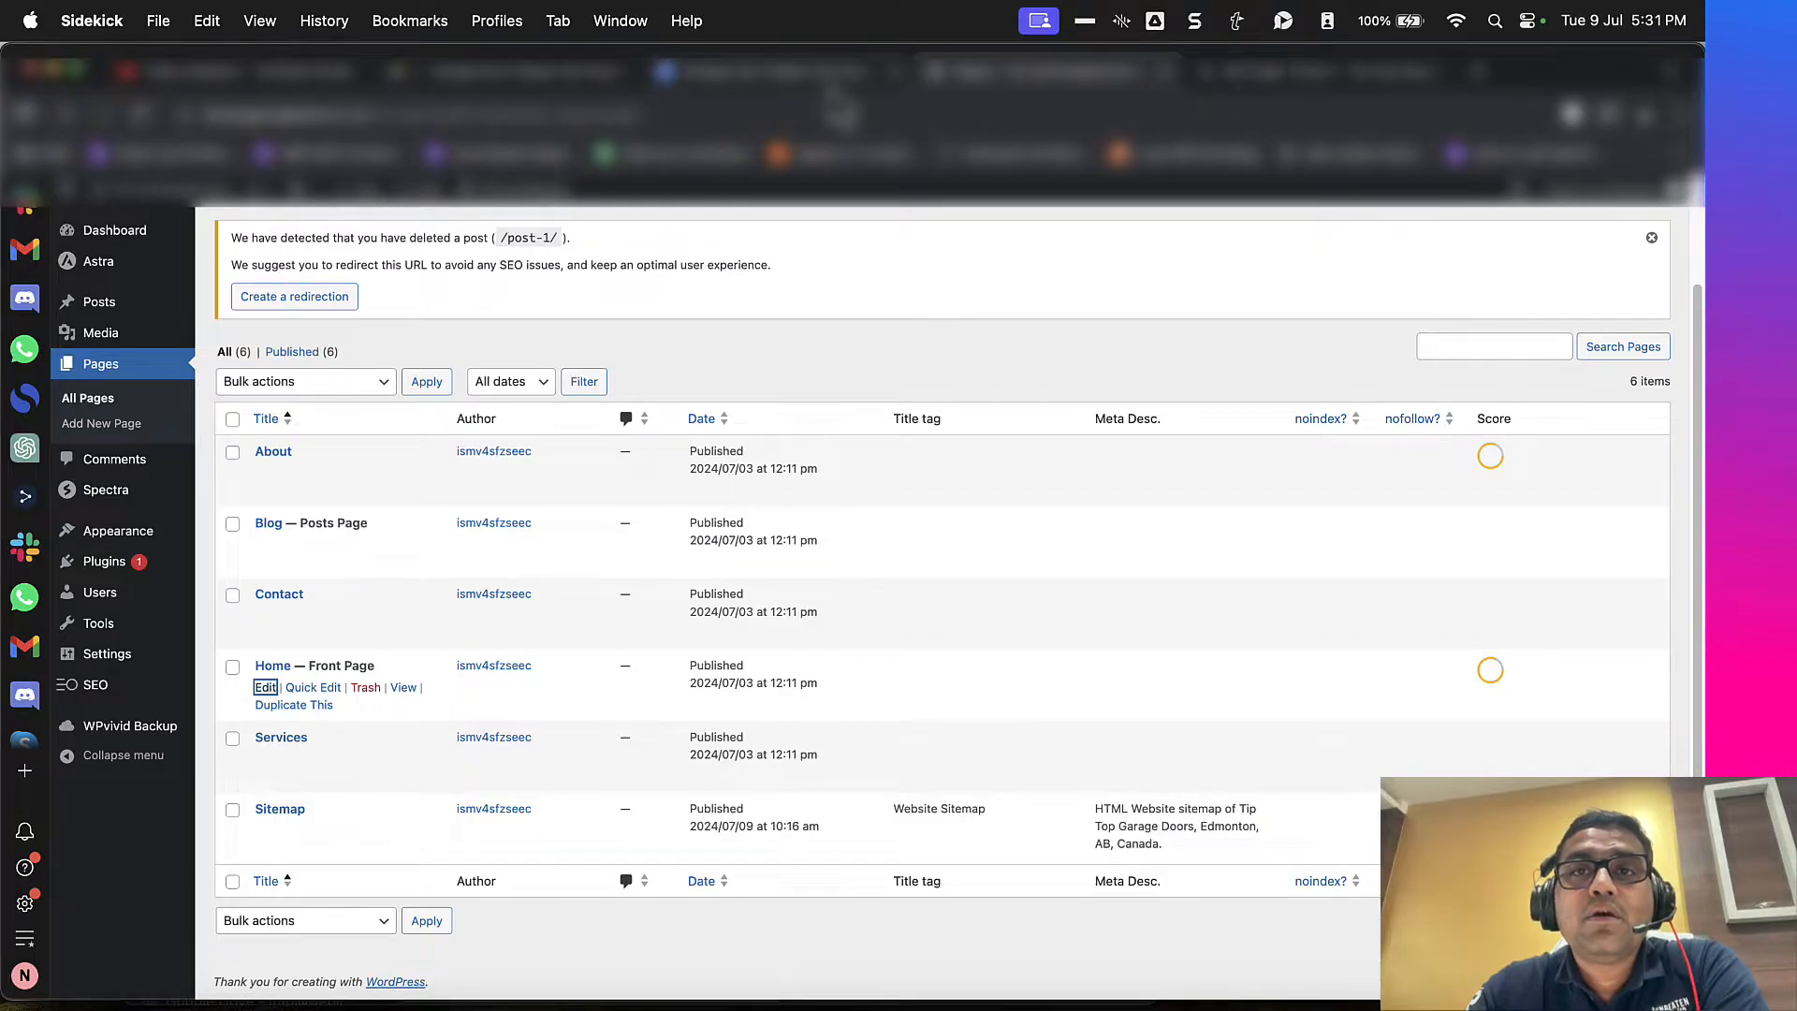
{"action": "left_click_drag", "start_coordinate": [831, 82], "coordinate": [1059, 86]}
{"action": "left_click", "coordinate": [1228, 77]}
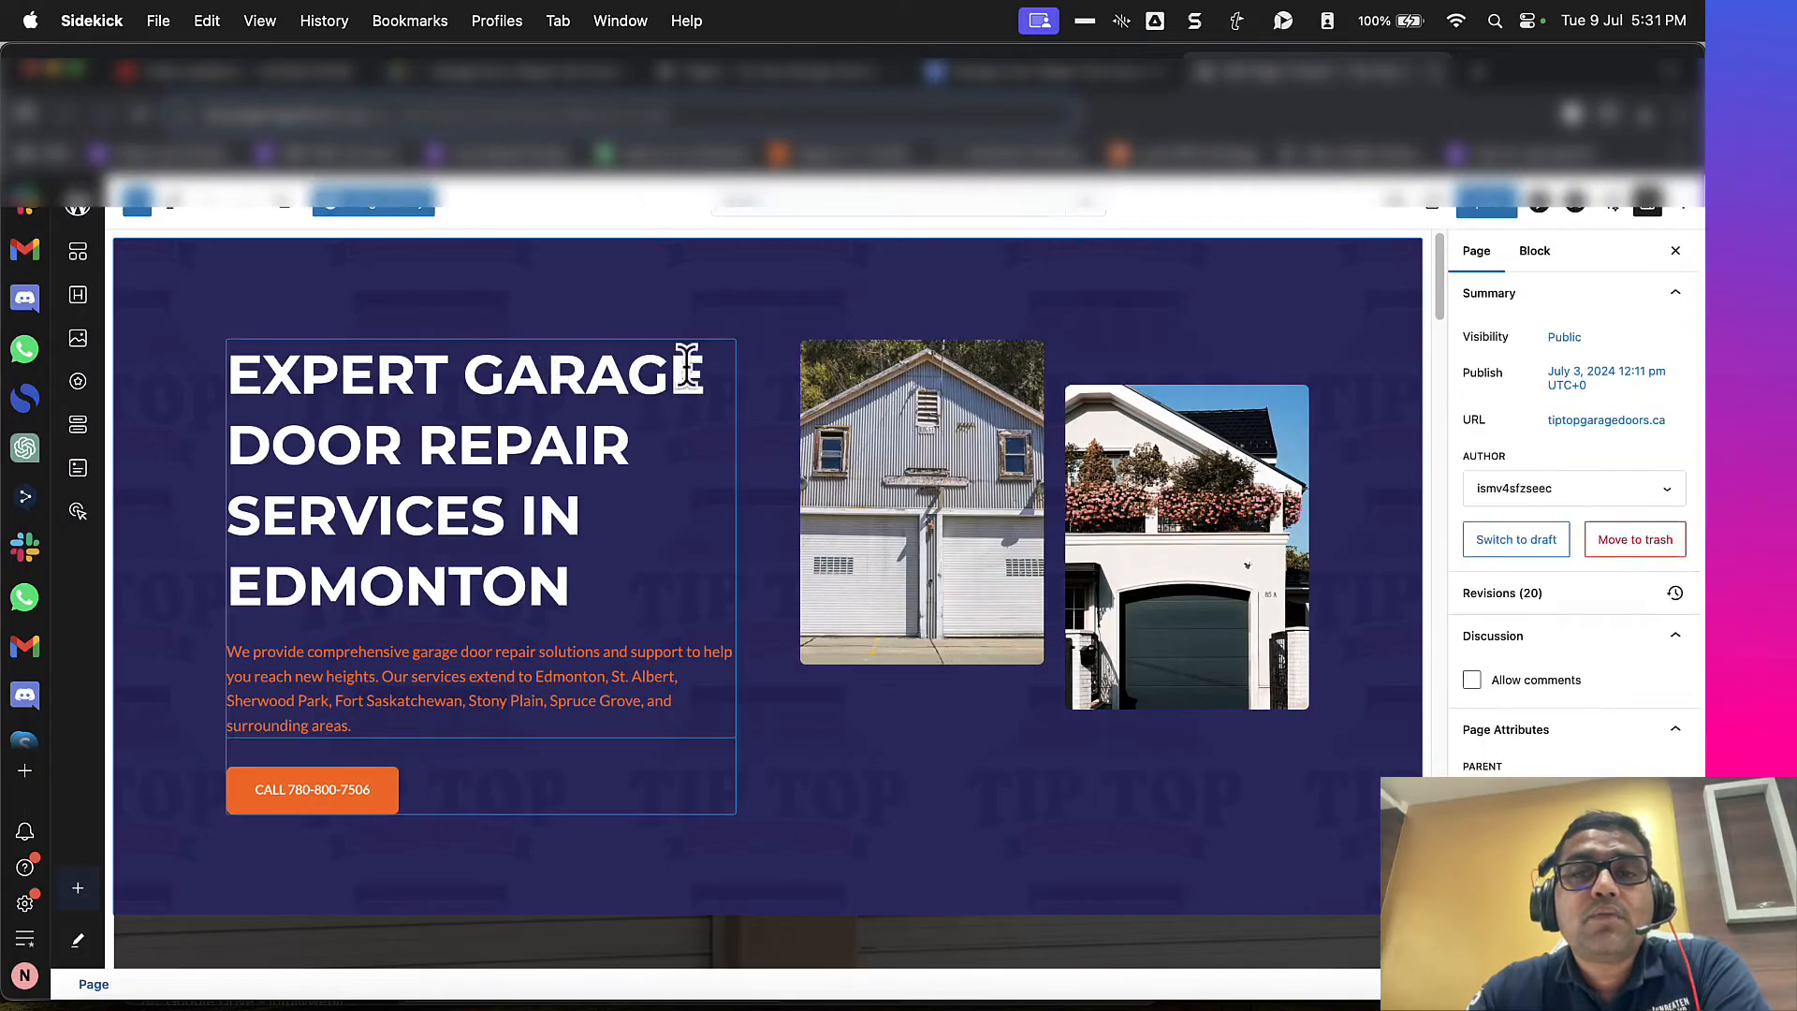
Step: Set the Home page's SEO title to "Garage Door Repair Services in Edmonton | Tip Top Garage Doors", copied from the Google Docs content document
{"action": "scroll", "coordinate": [1387, 405], "scroll_direction": "down", "scroll_amount": 15}
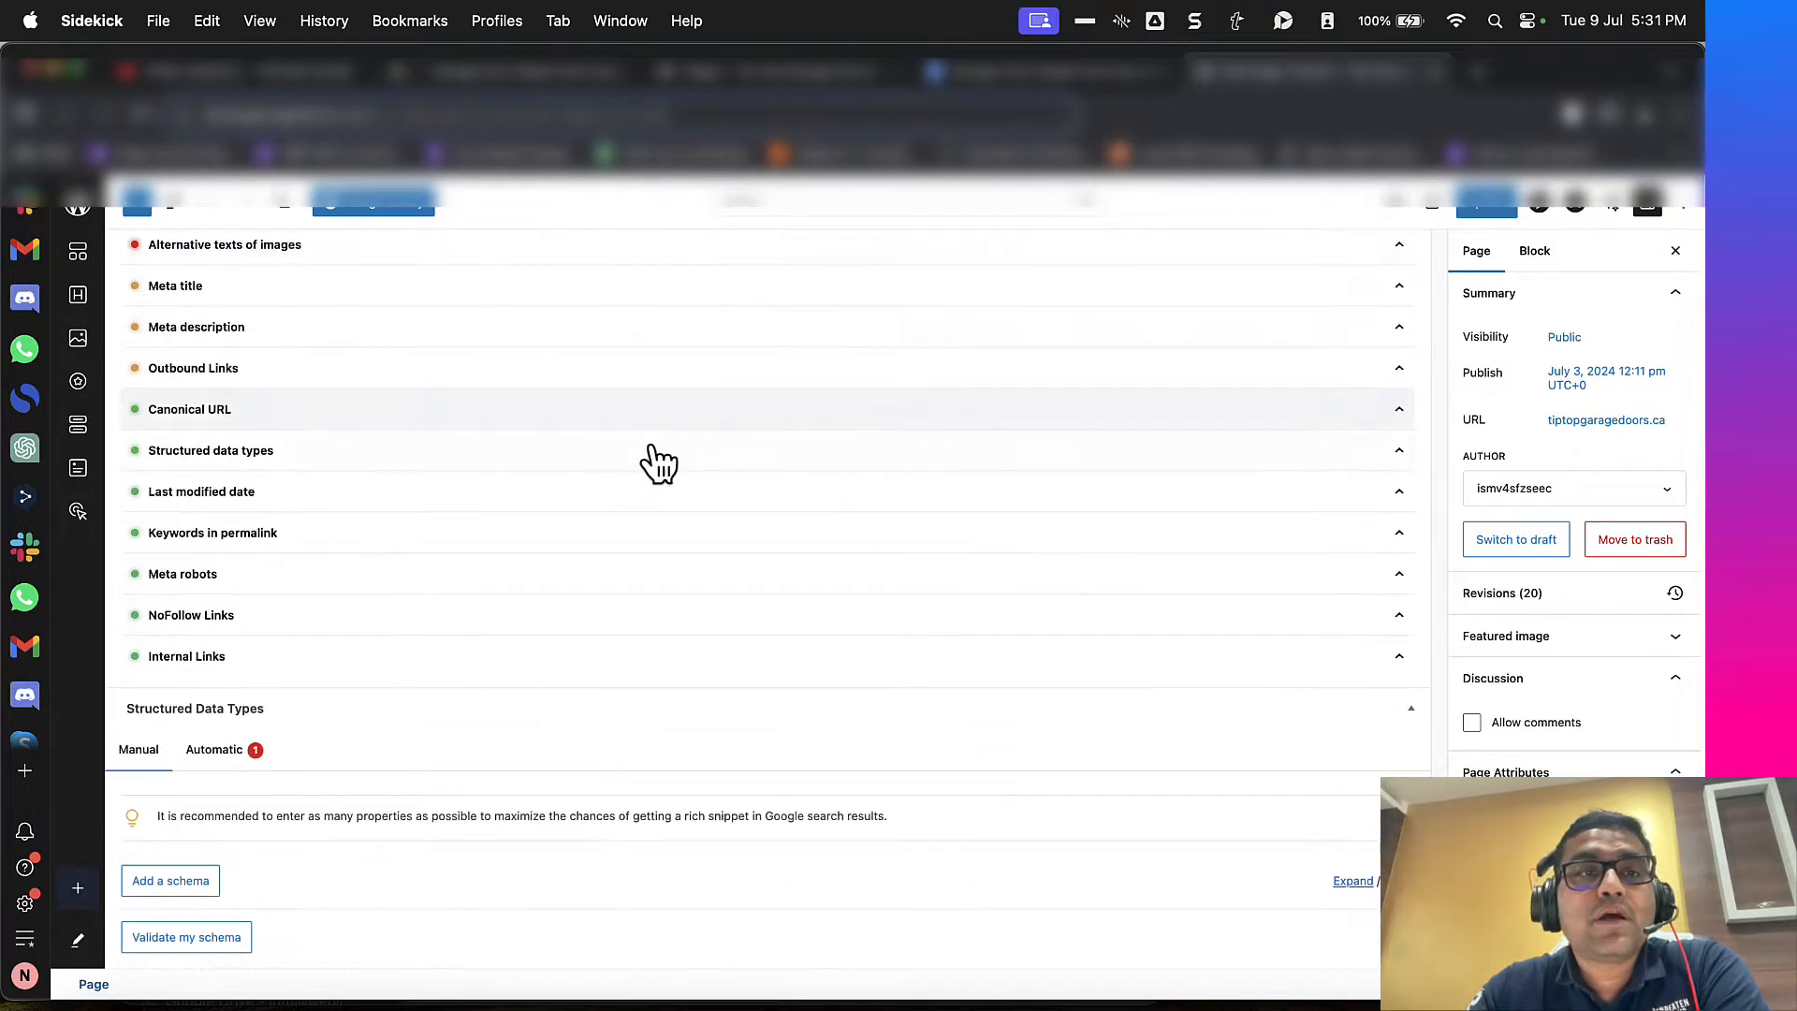
{"action": "scroll", "coordinate": [658, 463], "scroll_direction": "up", "scroll_amount": 10}
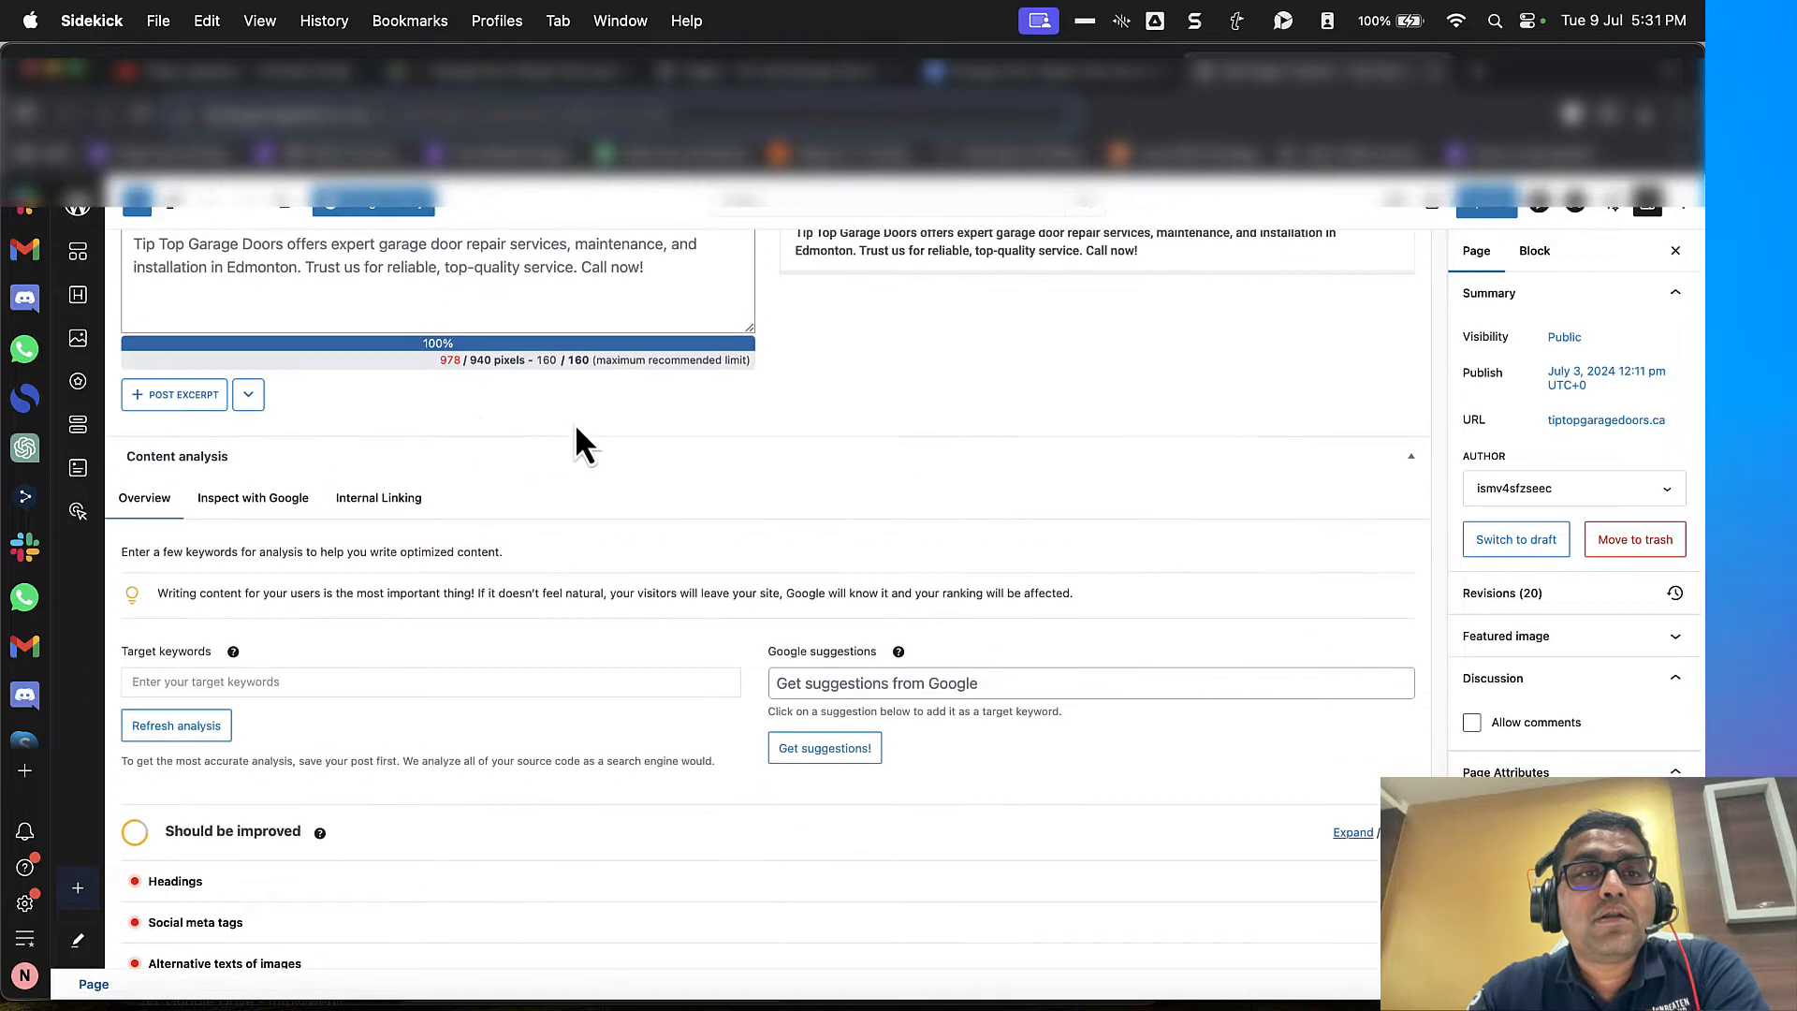
{"action": "scroll", "coordinate": [574, 423], "scroll_direction": "up", "scroll_amount": 3}
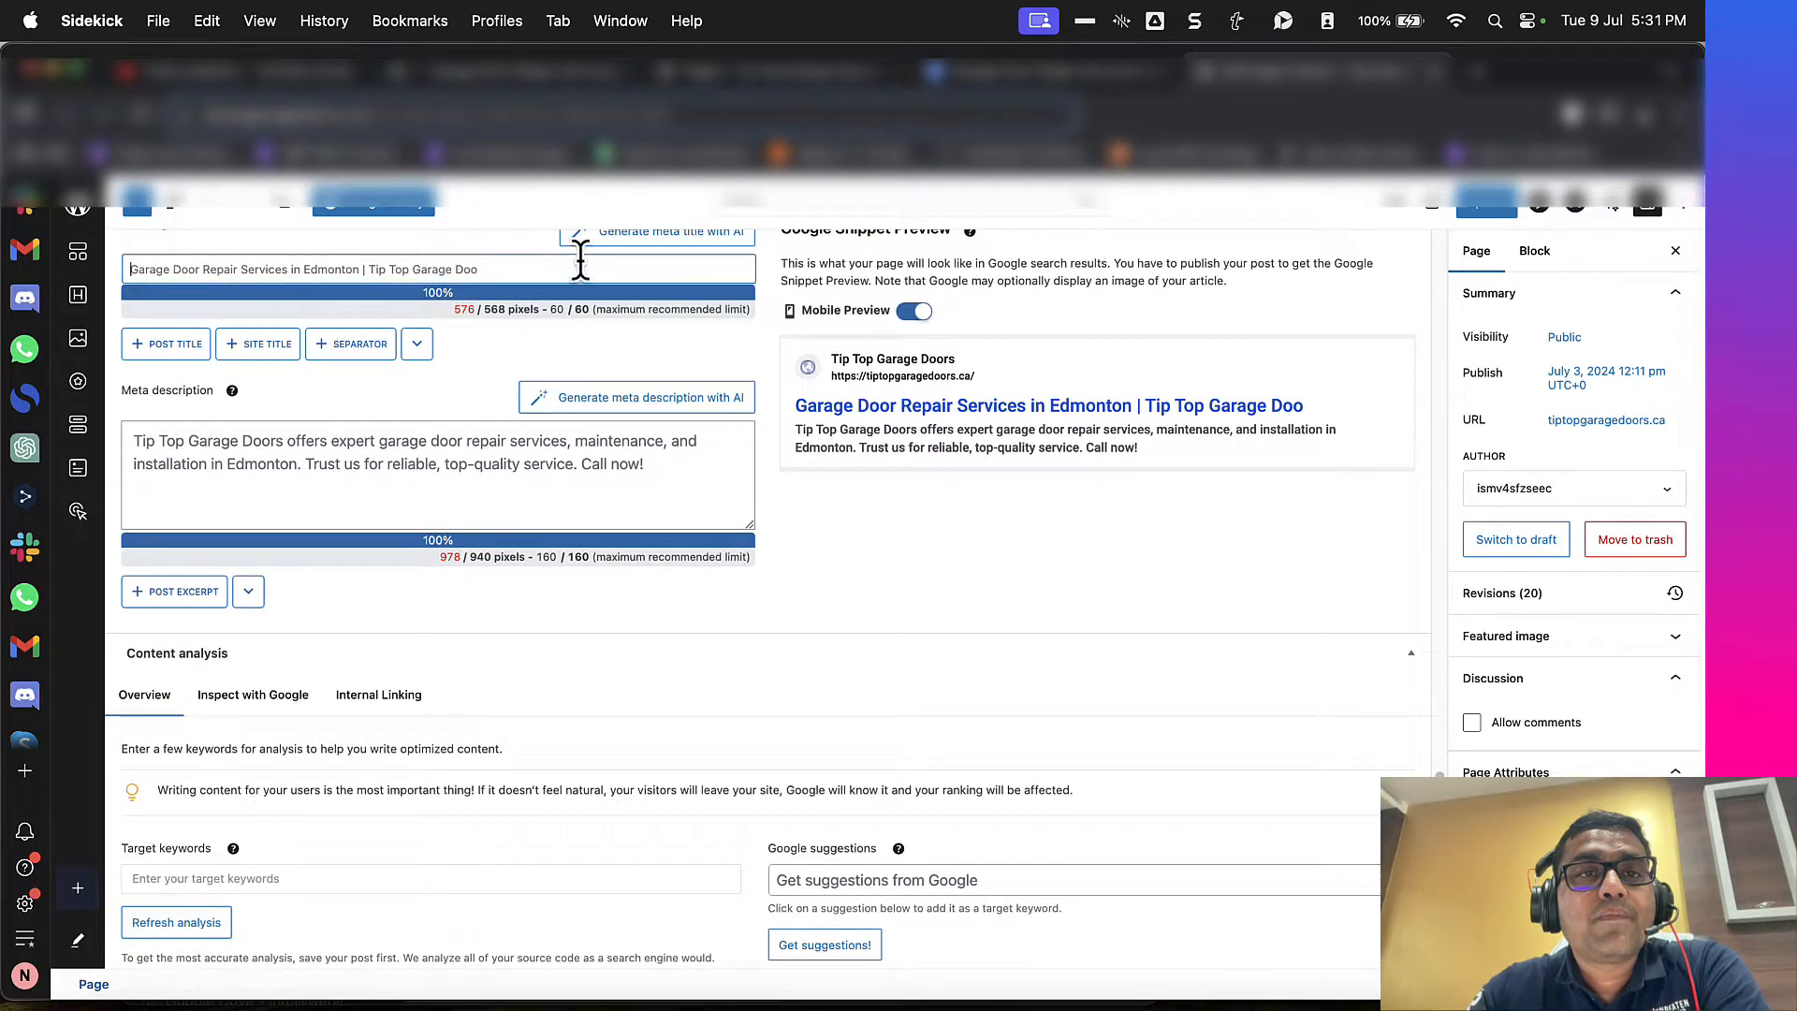
{"action": "left_click", "coordinate": [1076, 73]}
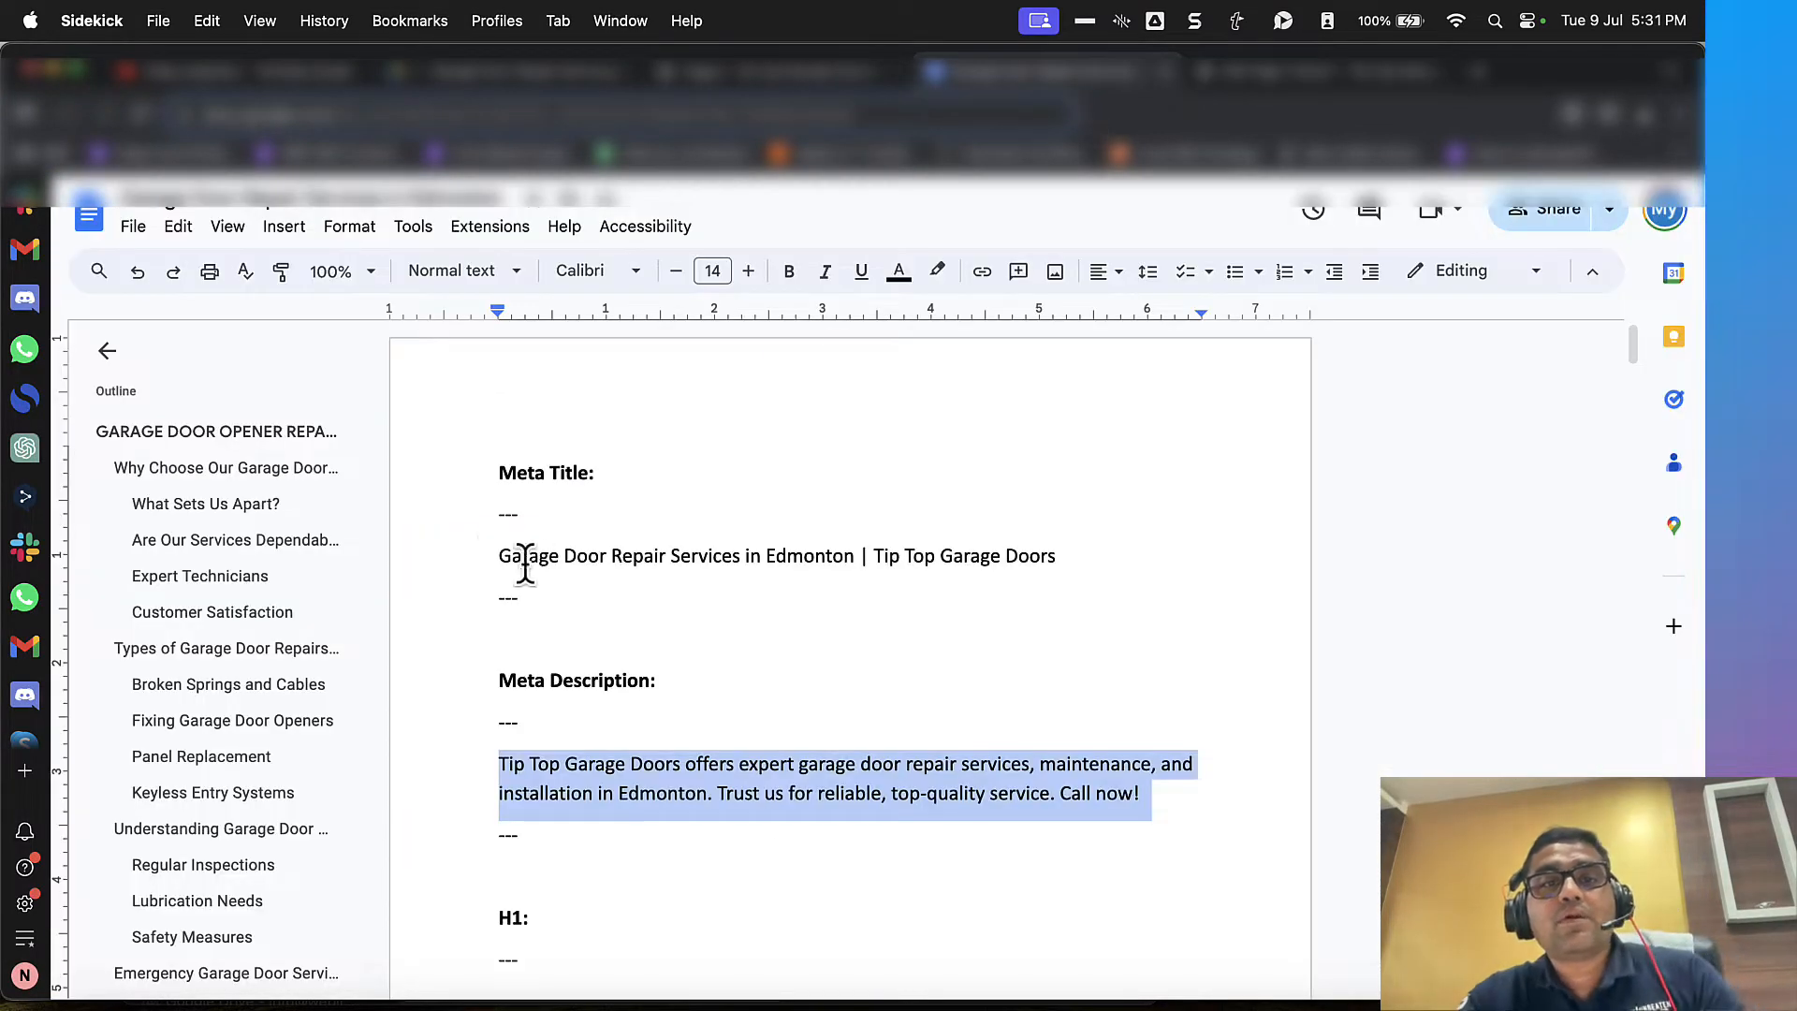
{"action": "left_click_drag", "start_coordinate": [497, 556], "coordinate": [1083, 573]}
{"action": "key", "text": "ctrl+Tab"}
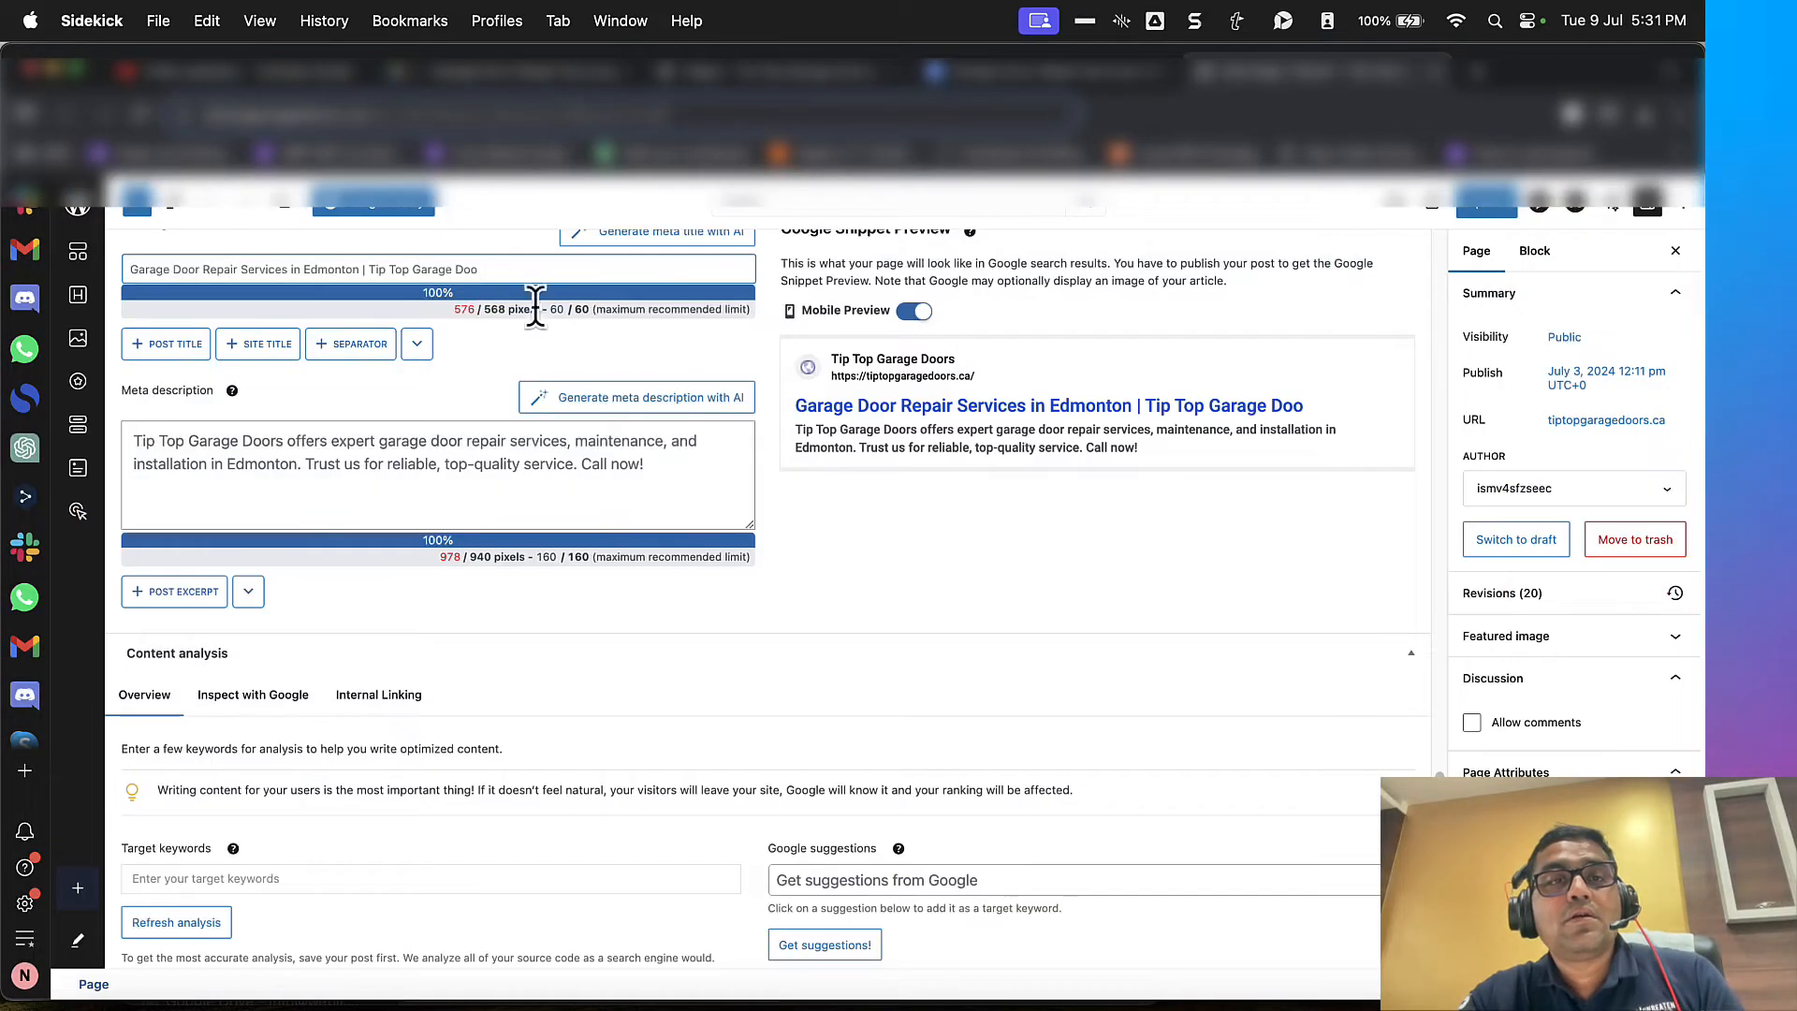
Step: Replace the Home page's meta description with the one in the content document, starting "Tip Top Garage Doors offers expert garage door repair services"
{"action": "key", "text": "ctrl+shift+Tab"}
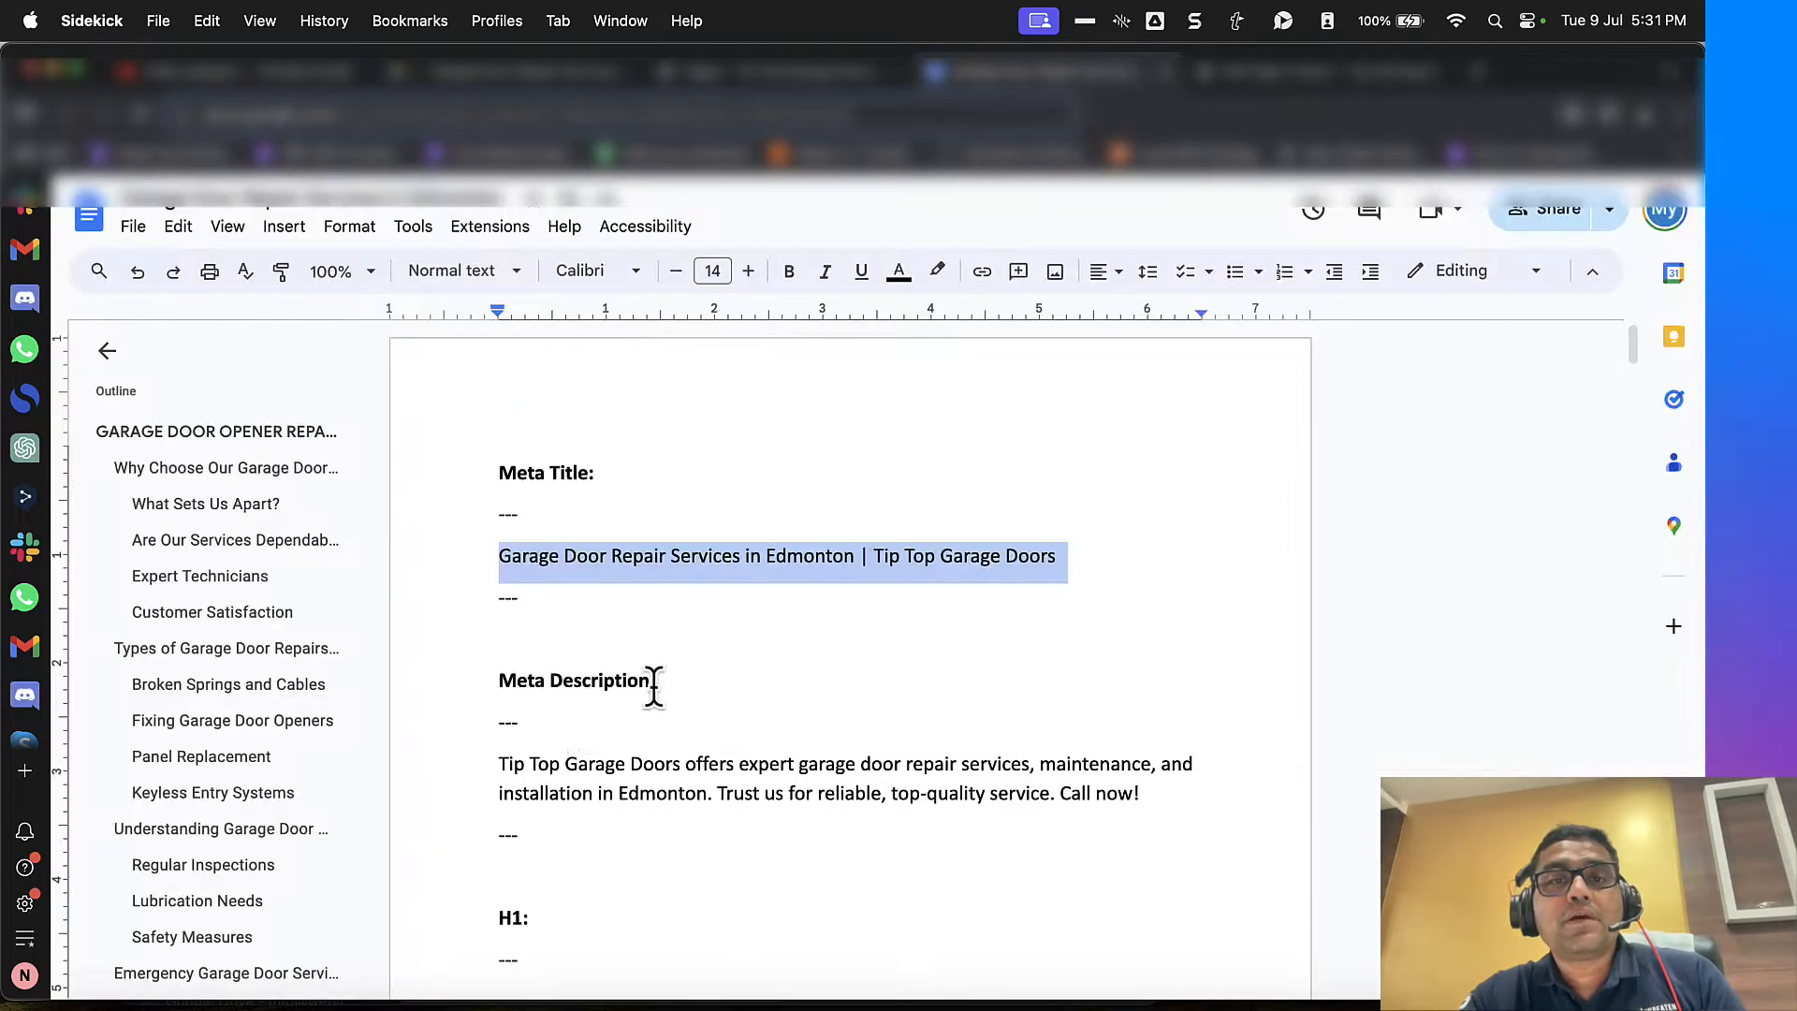
{"action": "left_click_drag", "start_coordinate": [497, 762], "coordinate": [1223, 796]}
{"action": "key", "text": "ctrl+Tab"}
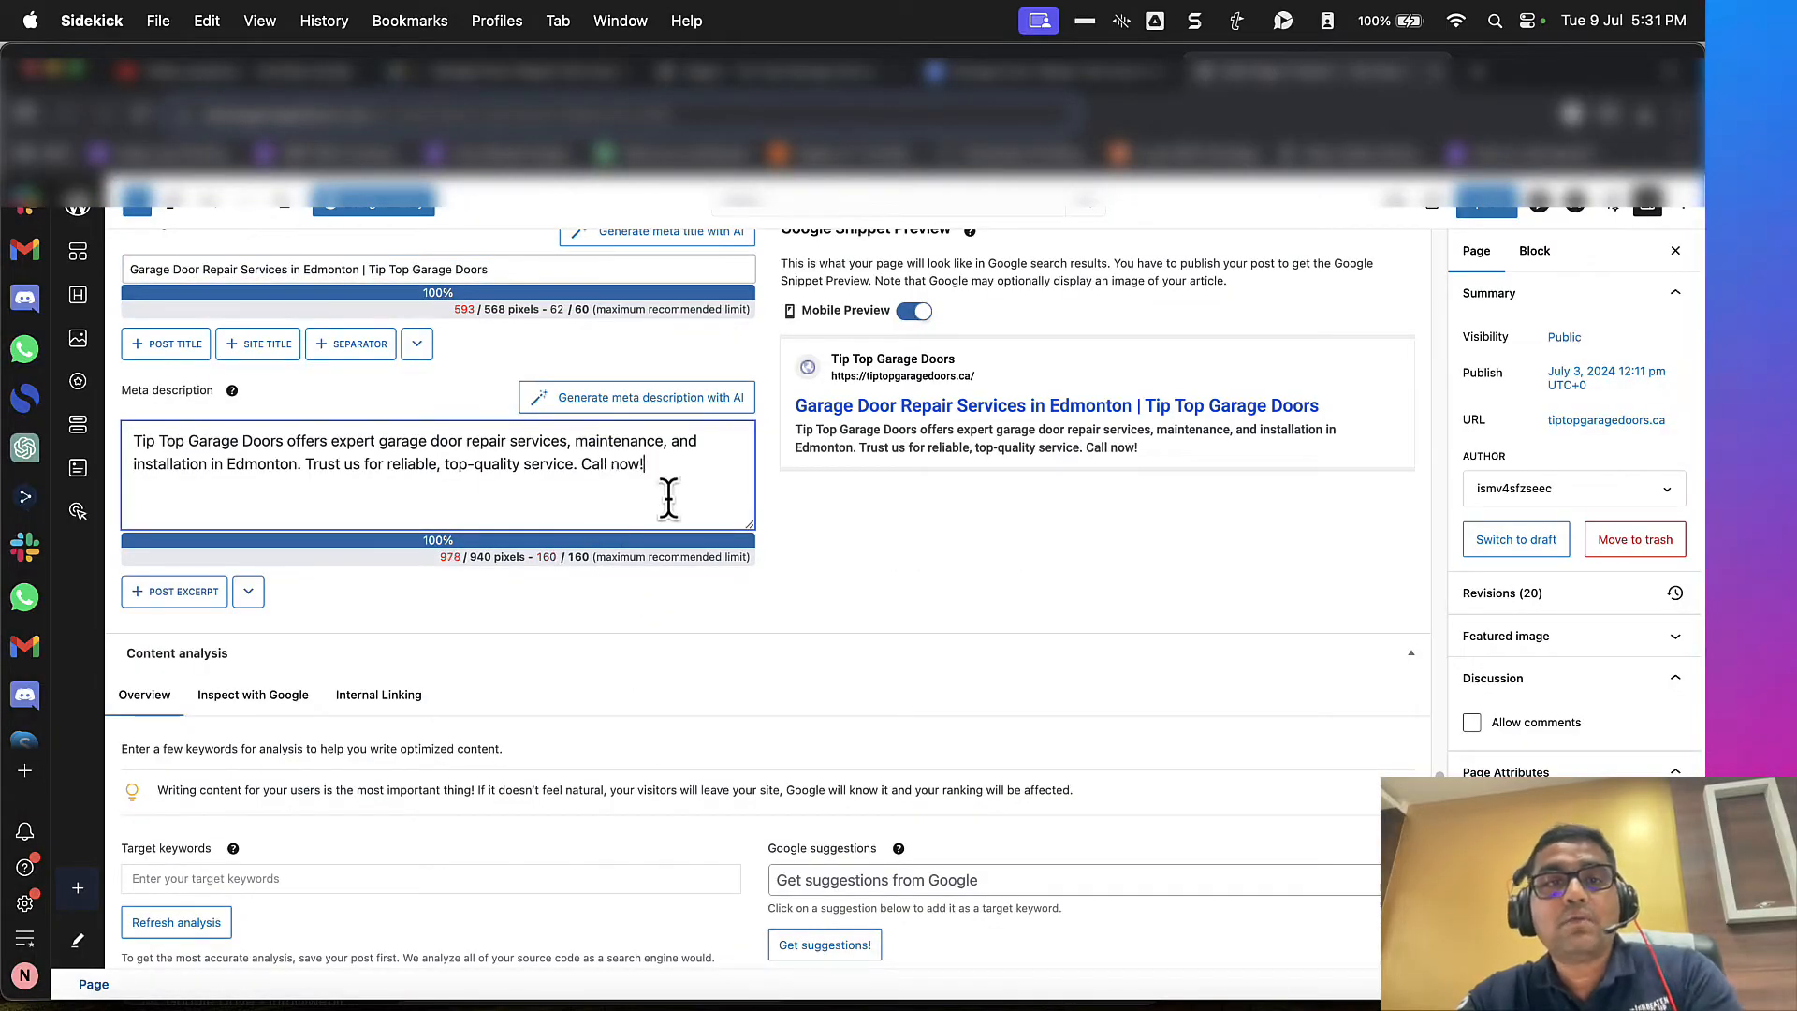
Step: Add "Garage Door Repair Services in Edmonton" from the SEO title as a target keyword in the content analysis
{"action": "scroll", "coordinate": [662, 484], "scroll_direction": "up", "scroll_amount": 4}
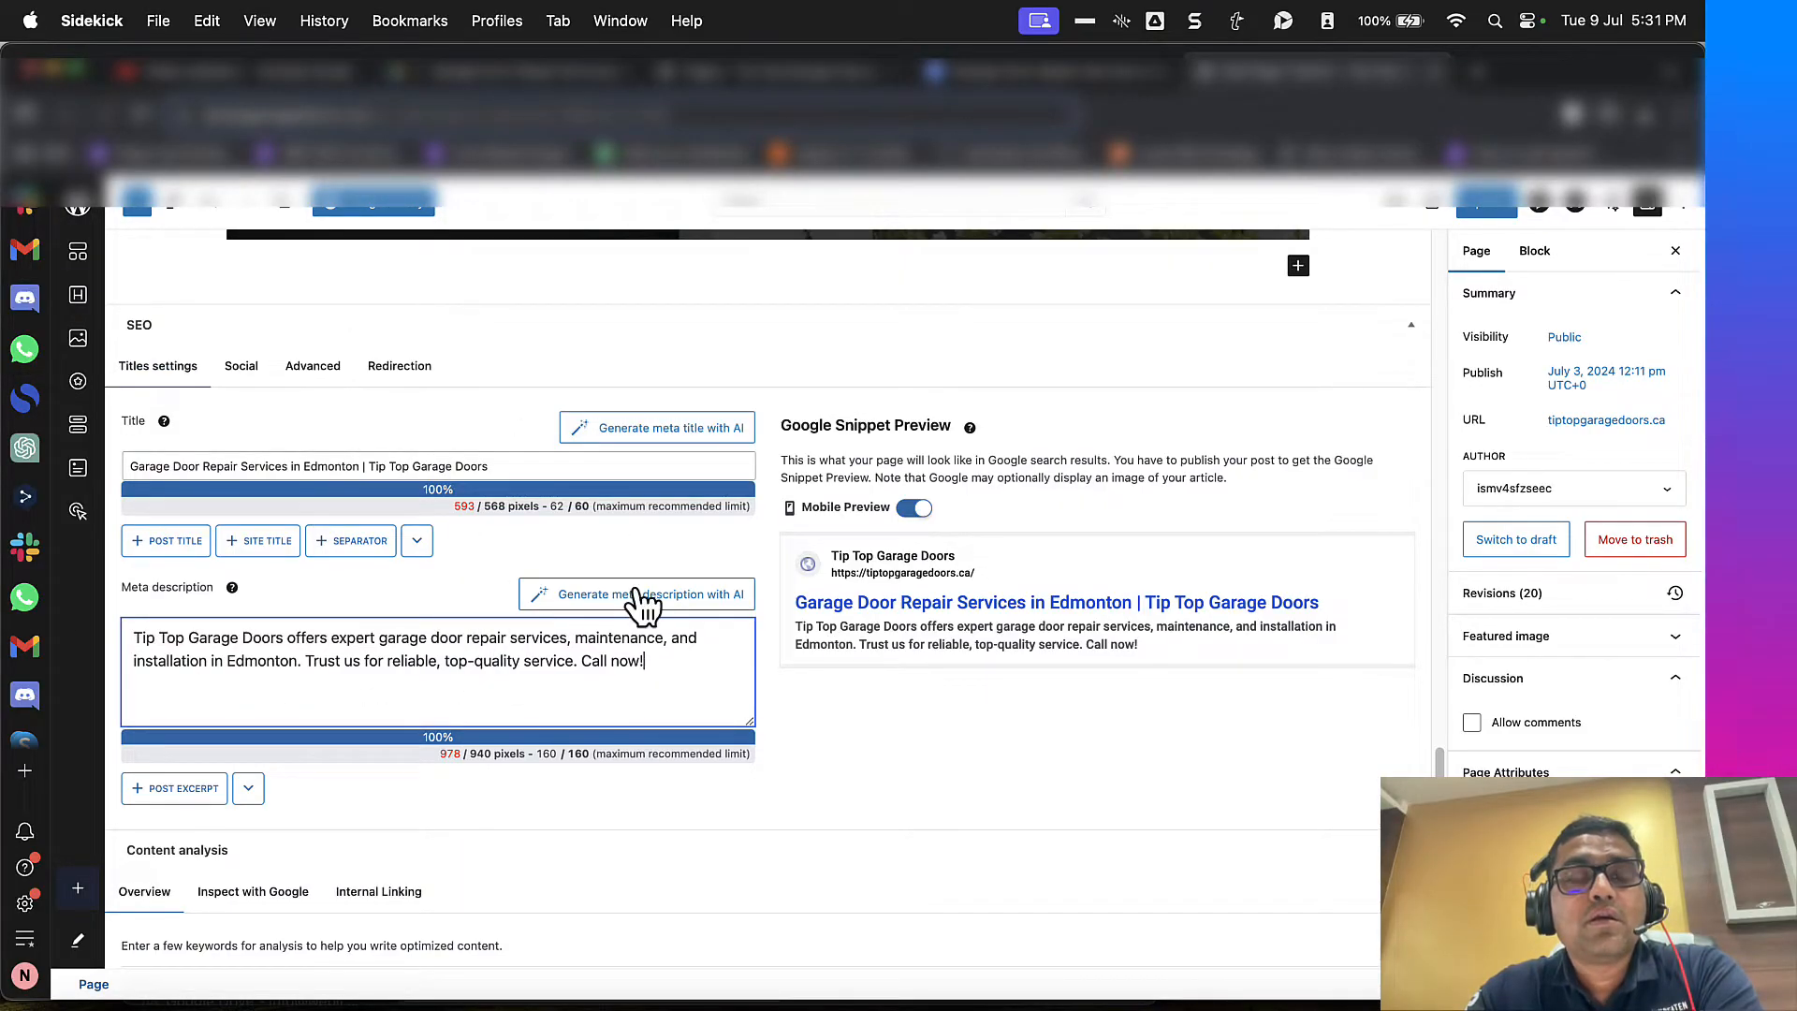
{"action": "scroll", "coordinate": [609, 618], "scroll_direction": "down", "scroll_amount": 5}
{"action": "scroll", "coordinate": [702, 629], "scroll_direction": "up", "scroll_amount": 3}
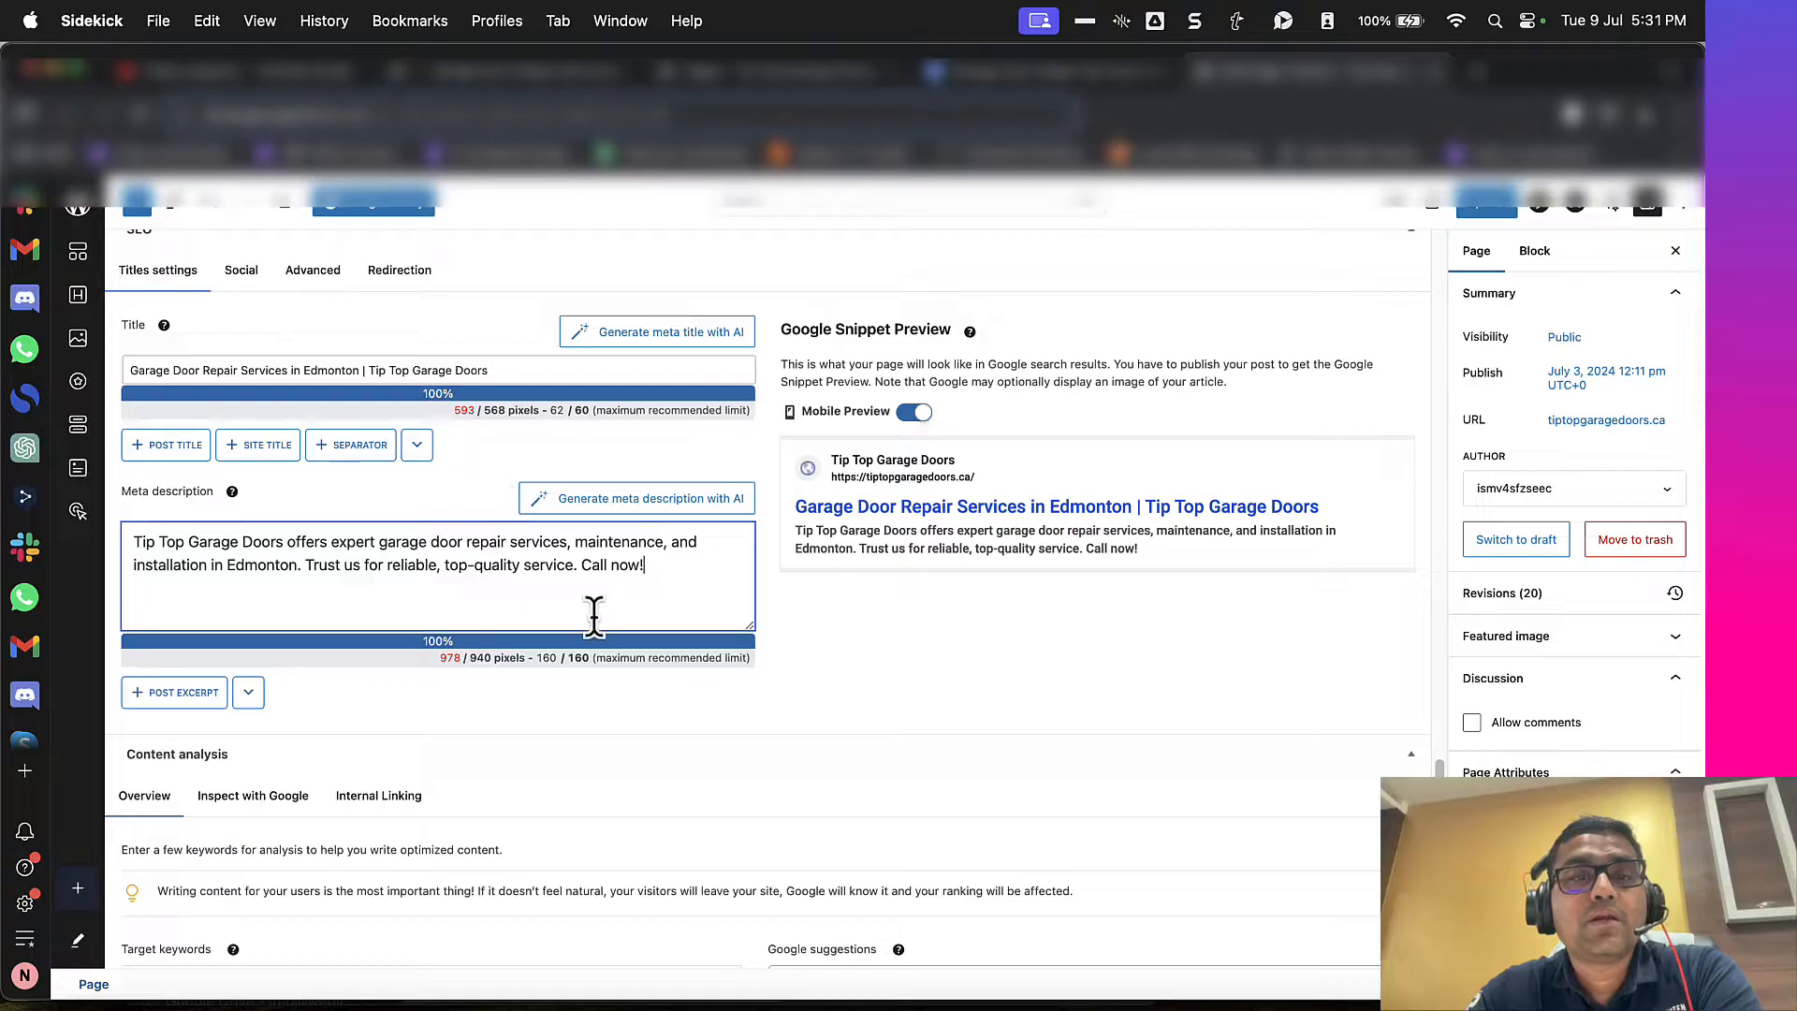
{"action": "scroll", "coordinate": [599, 618], "scroll_direction": "down", "scroll_amount": 5}
{"action": "scroll", "coordinate": [614, 623], "scroll_direction": "up", "scroll_amount": 3}
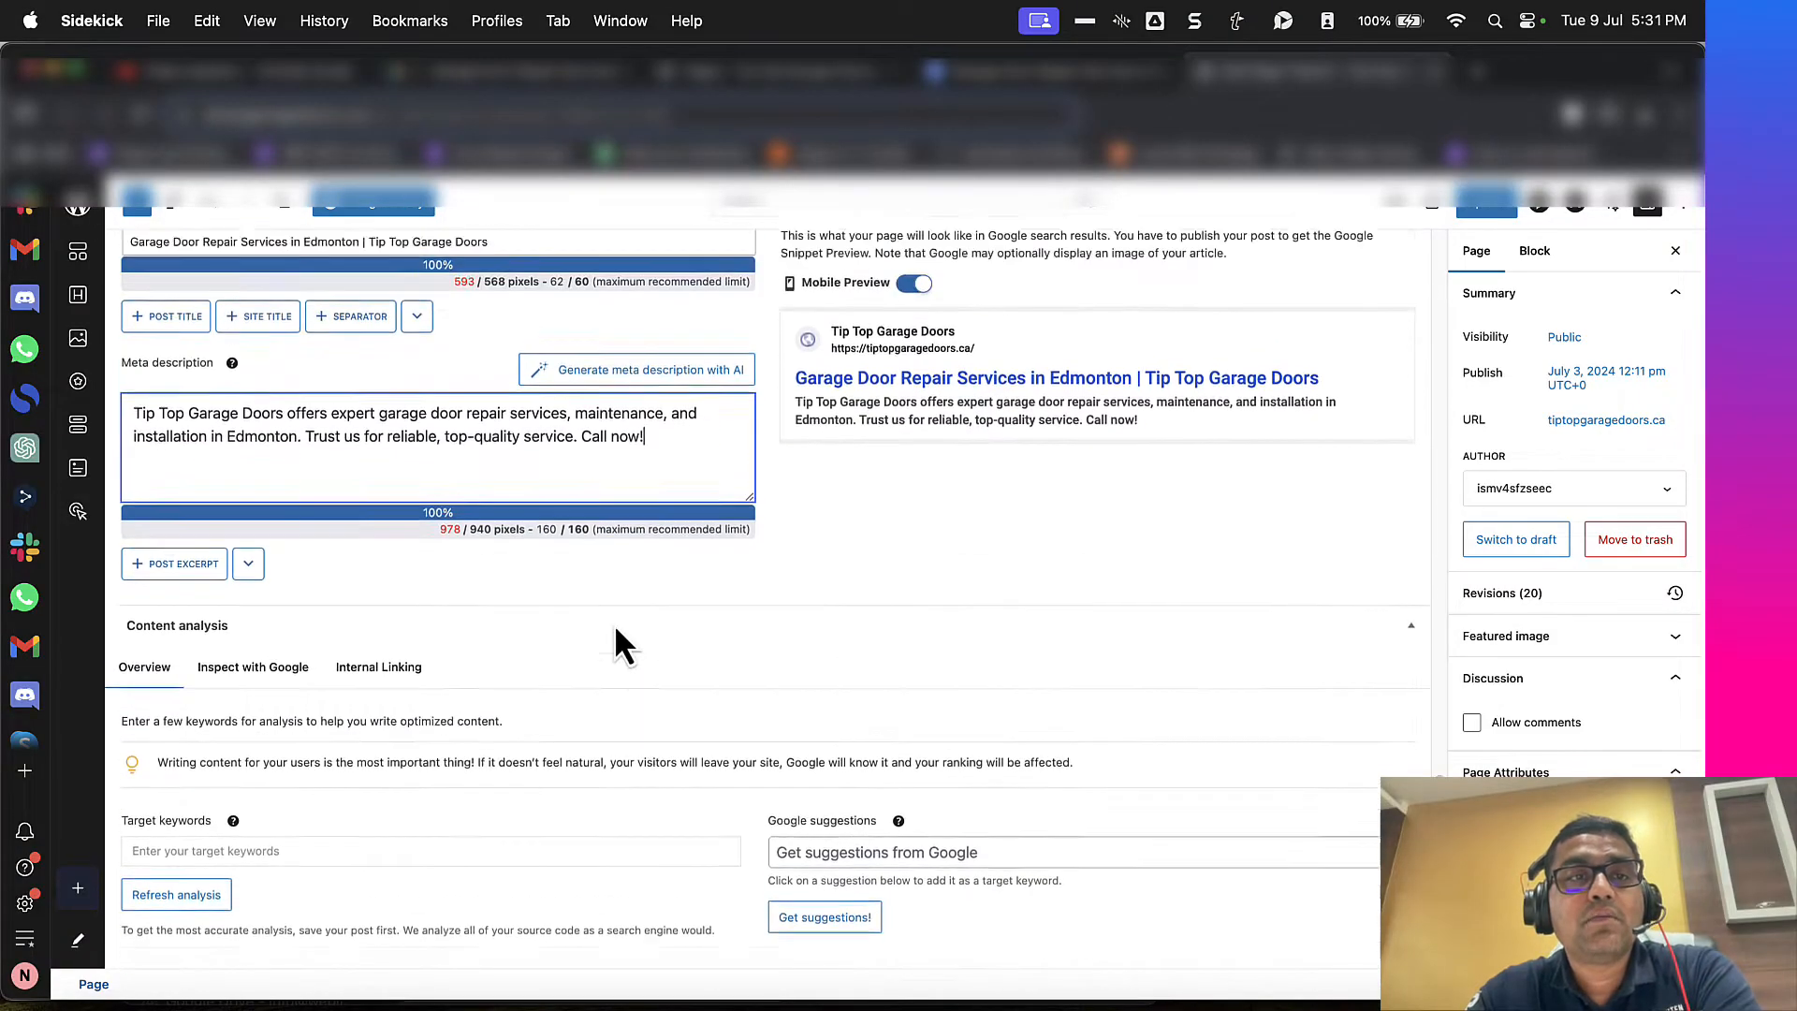
{"action": "left_click_drag", "start_coordinate": [132, 263], "coordinate": [359, 263]}
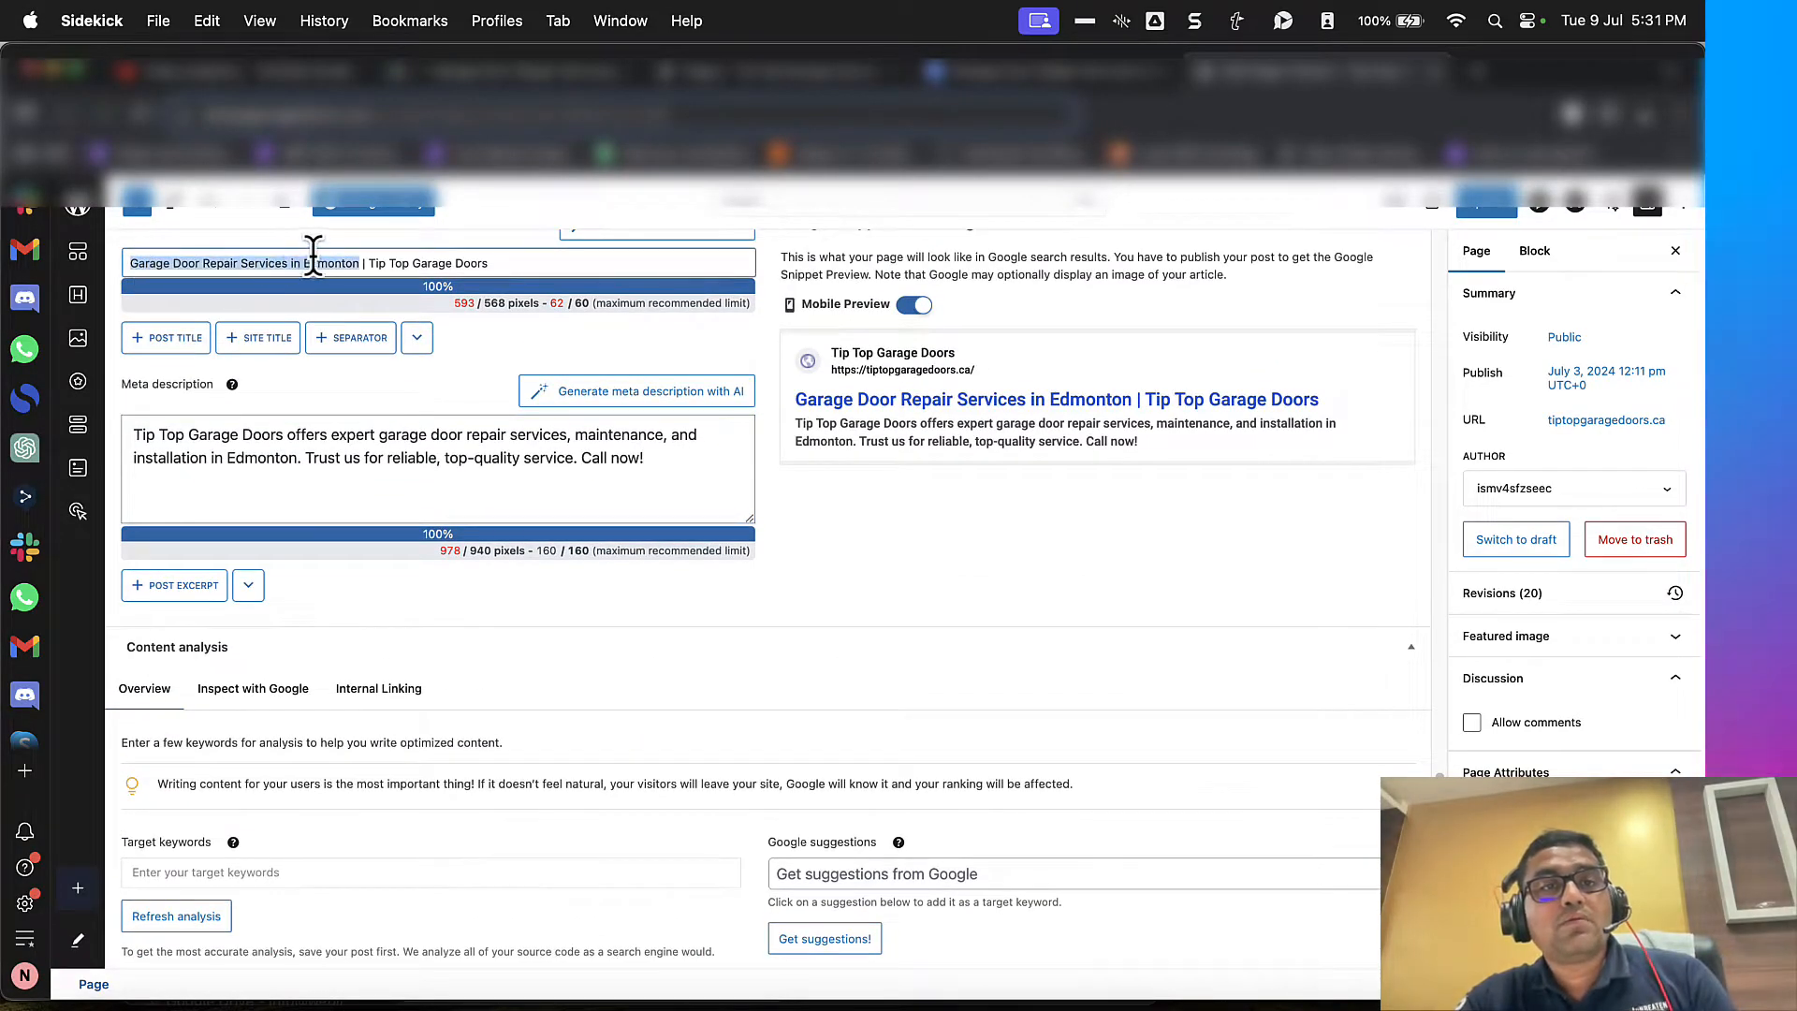
{"action": "scroll", "coordinate": [384, 618], "scroll_direction": "down", "scroll_amount": 5}
{"action": "left_click", "coordinate": [273, 496]}
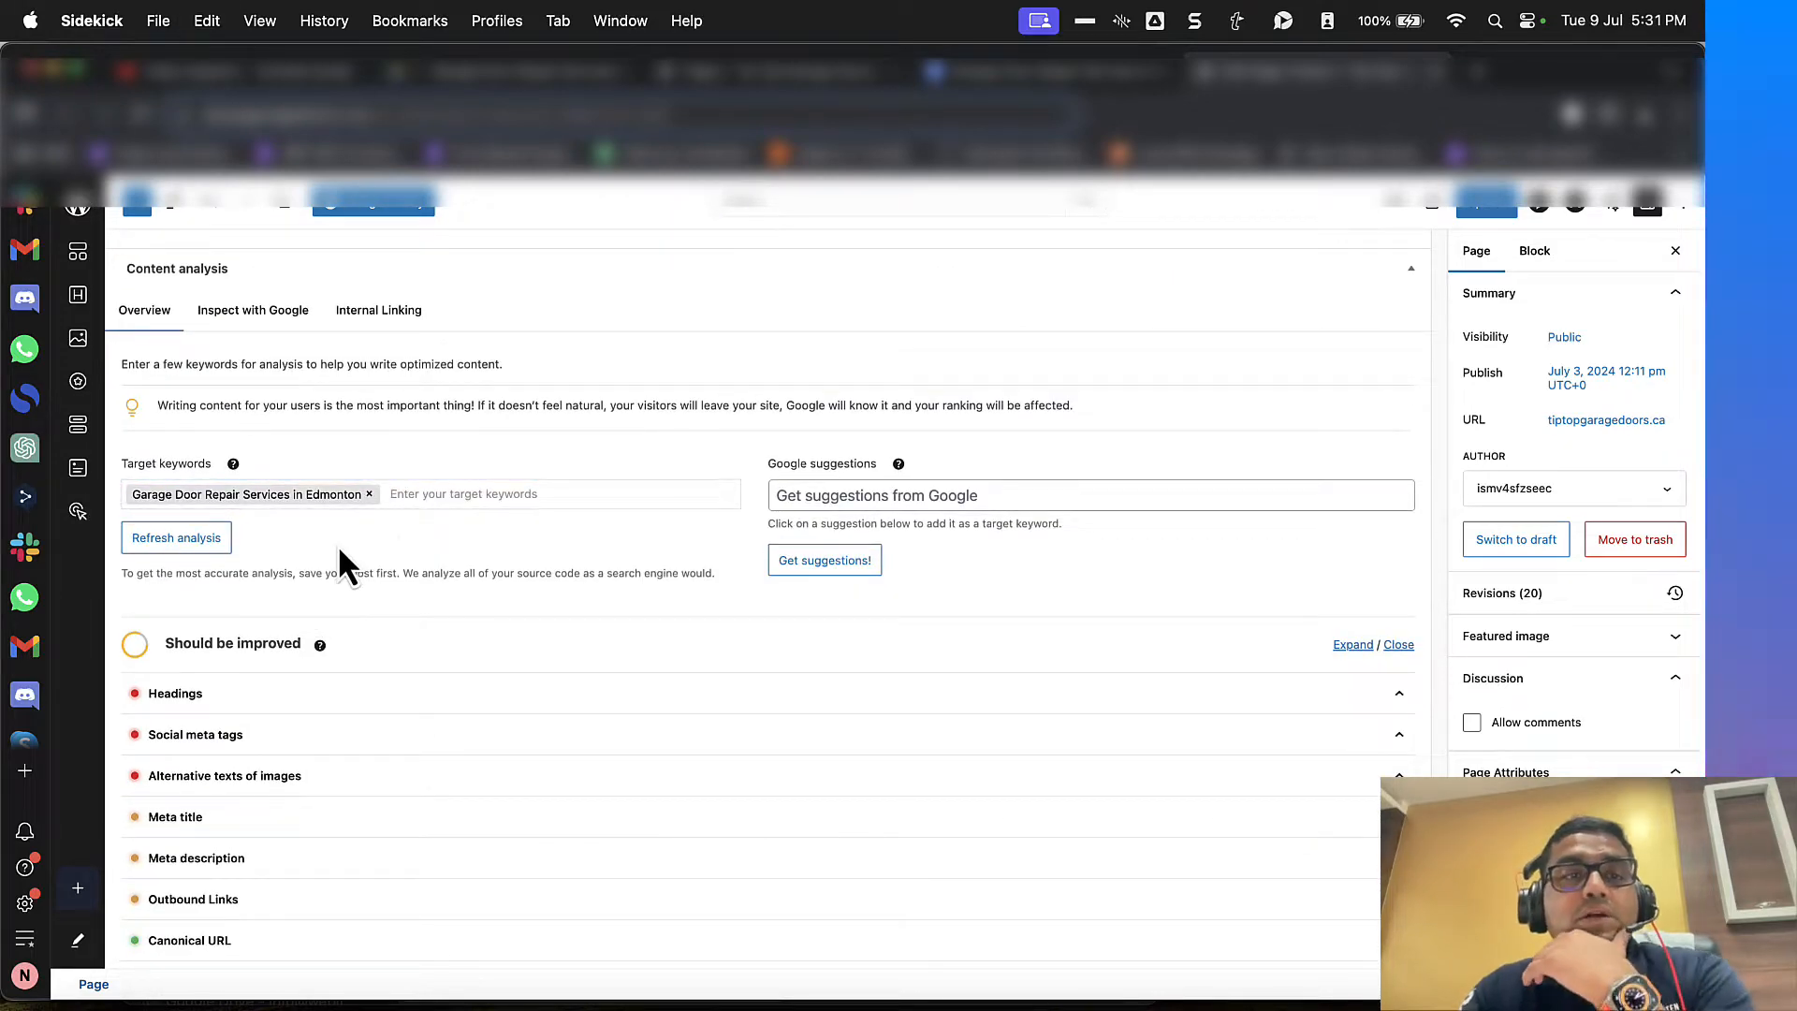
Step: Compare the content document's H1, especially the word "OPENER", with the main heading in the Home page's hero section
{"action": "scroll", "coordinate": [560, 543], "scroll_direction": "up", "scroll_amount": 20}
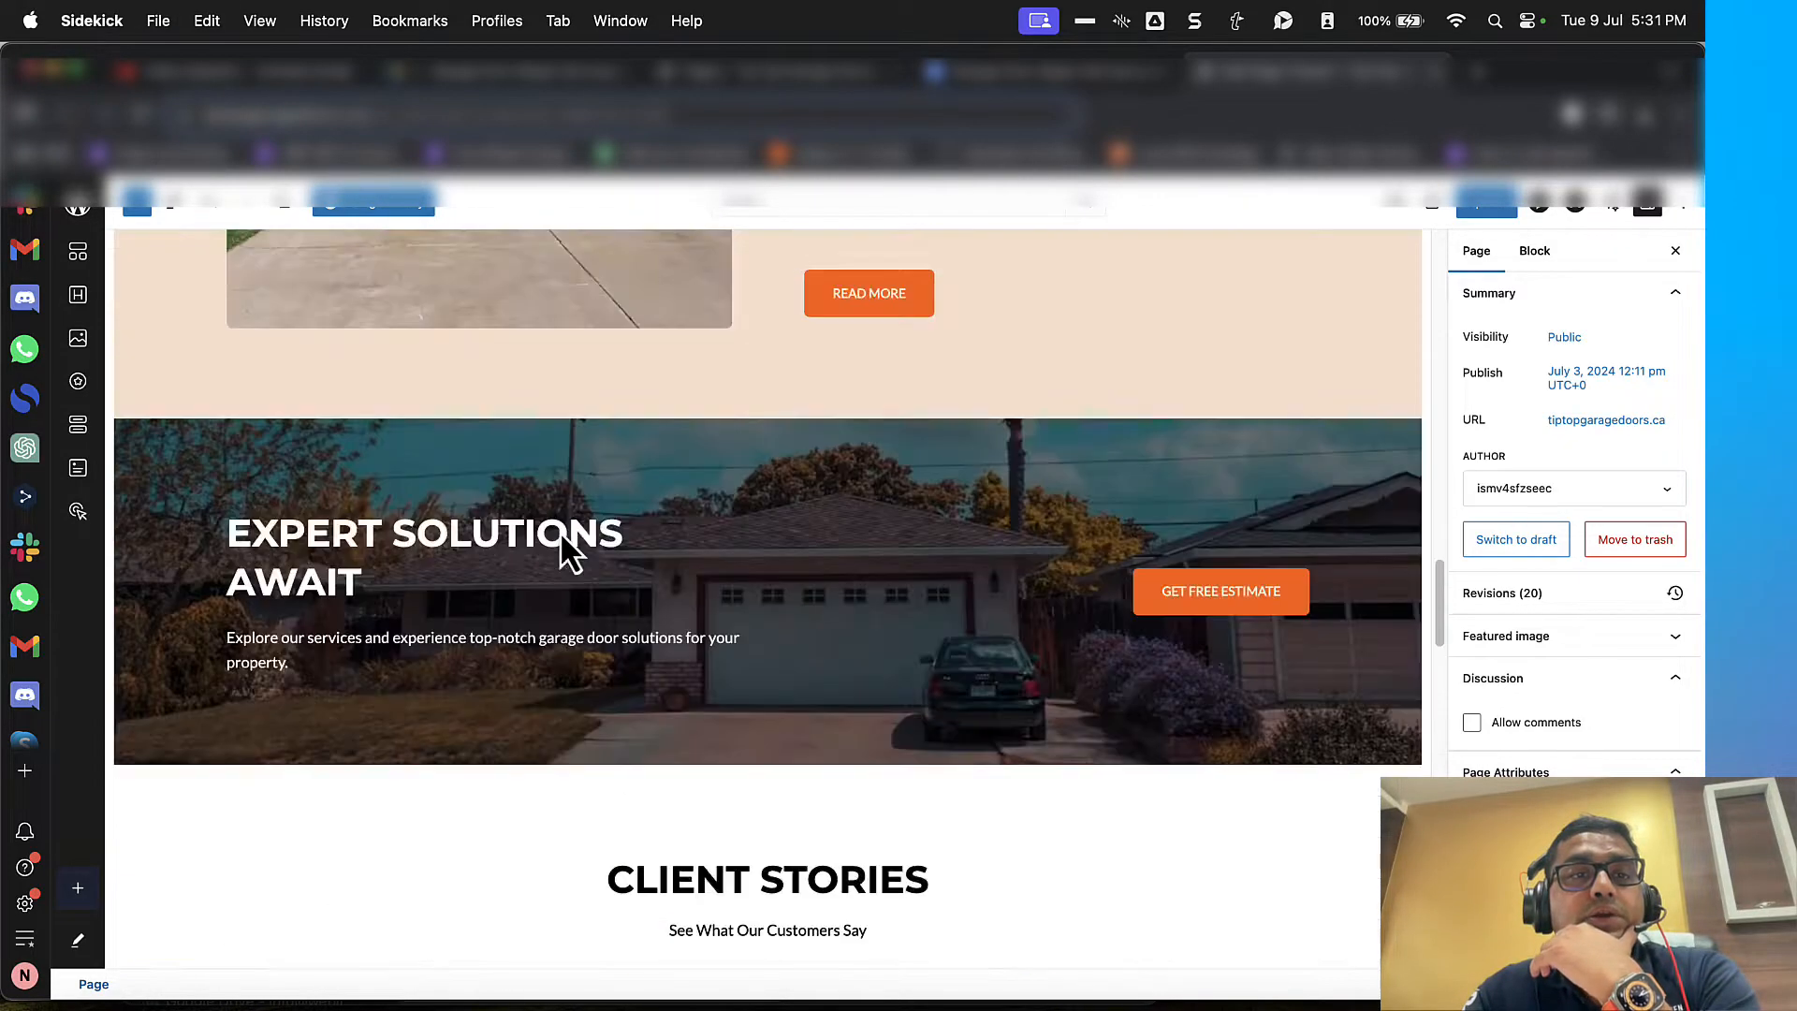
{"action": "scroll", "coordinate": [1003, 294], "scroll_direction": "up", "scroll_amount": 8}
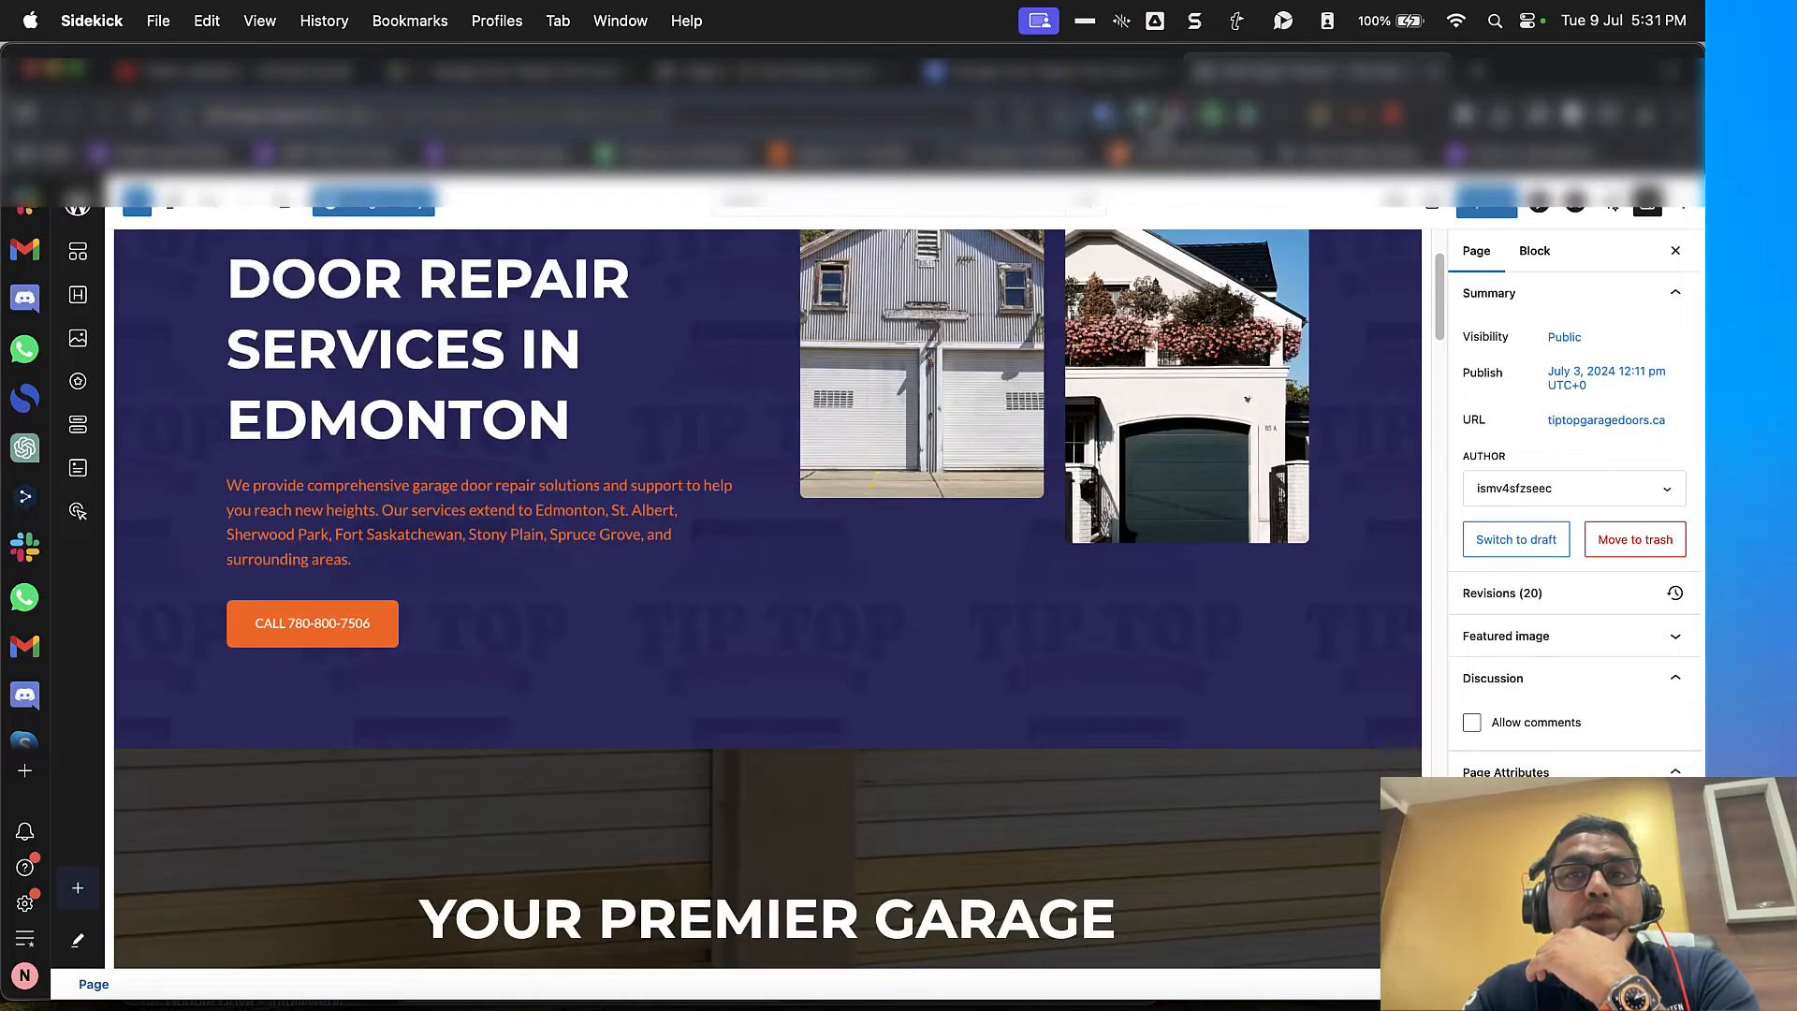
{"action": "scroll", "coordinate": [1077, 276], "scroll_direction": "up", "scroll_amount": 2}
{"action": "key", "text": "ctrl+shift+Tab"}
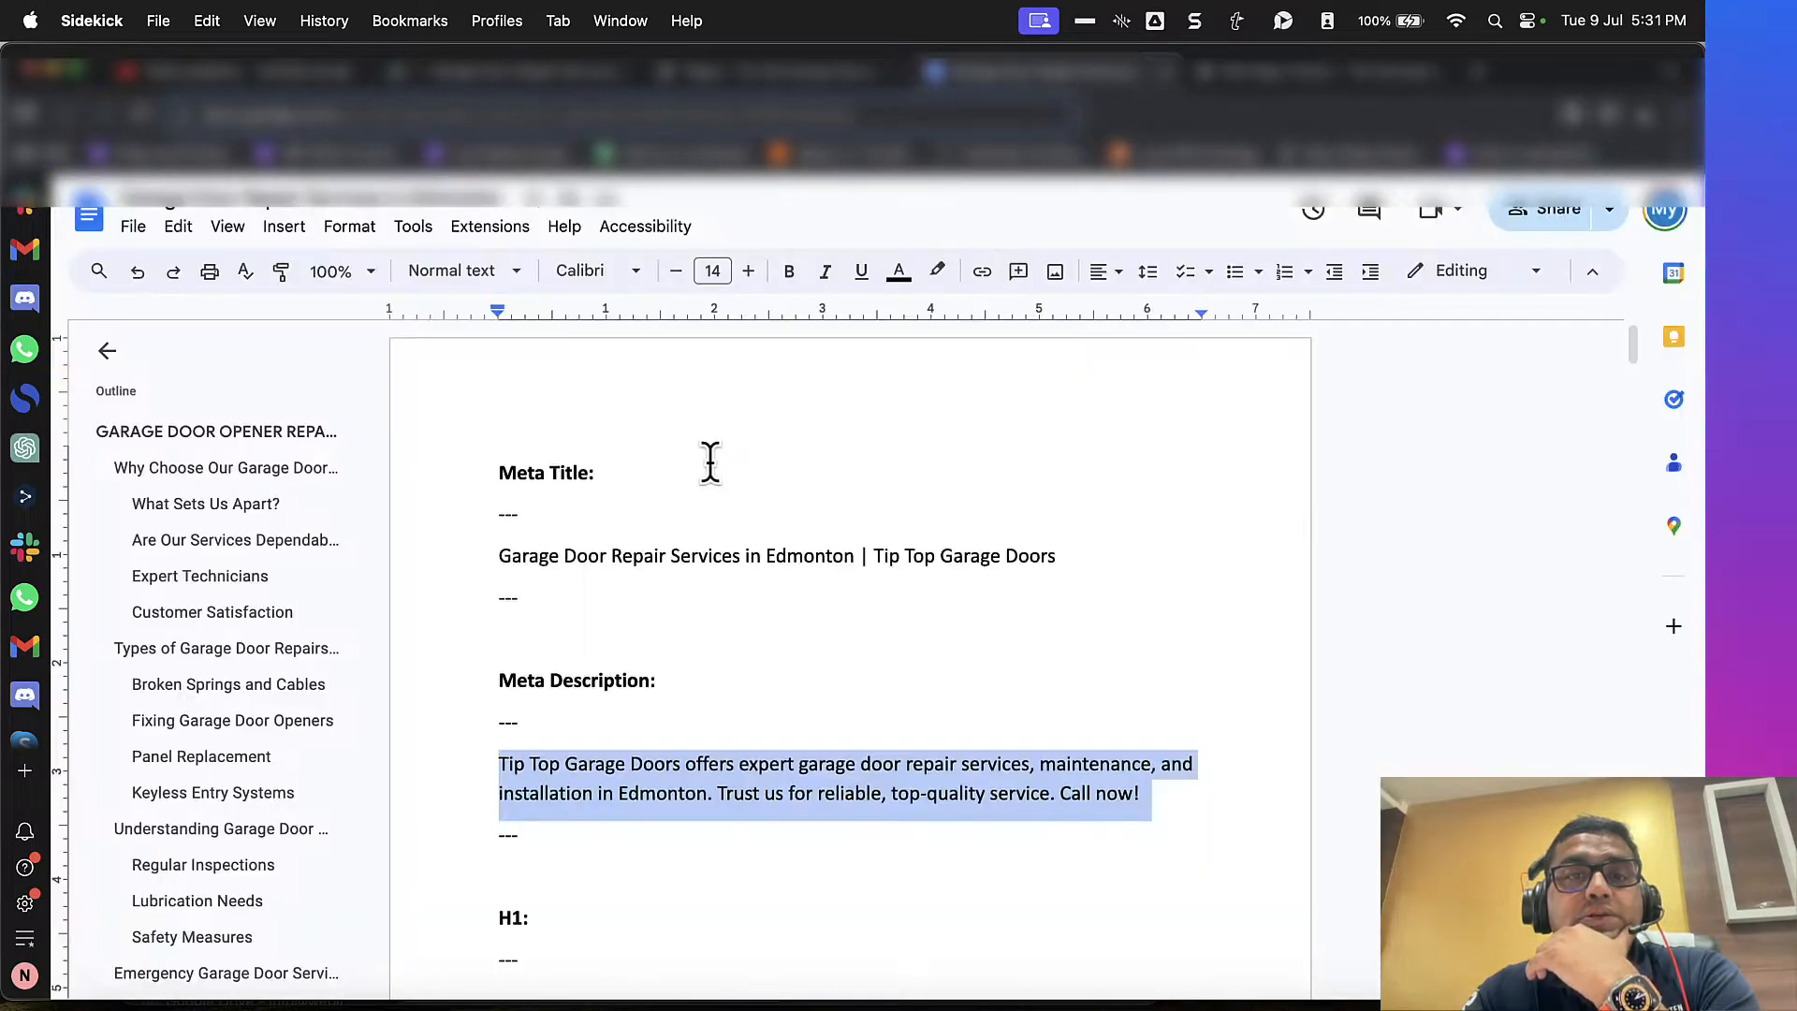
{"action": "scroll", "coordinate": [702, 463], "scroll_direction": "down", "scroll_amount": 6}
{"action": "scroll", "coordinate": [681, 472], "scroll_direction": "up", "scroll_amount": 1}
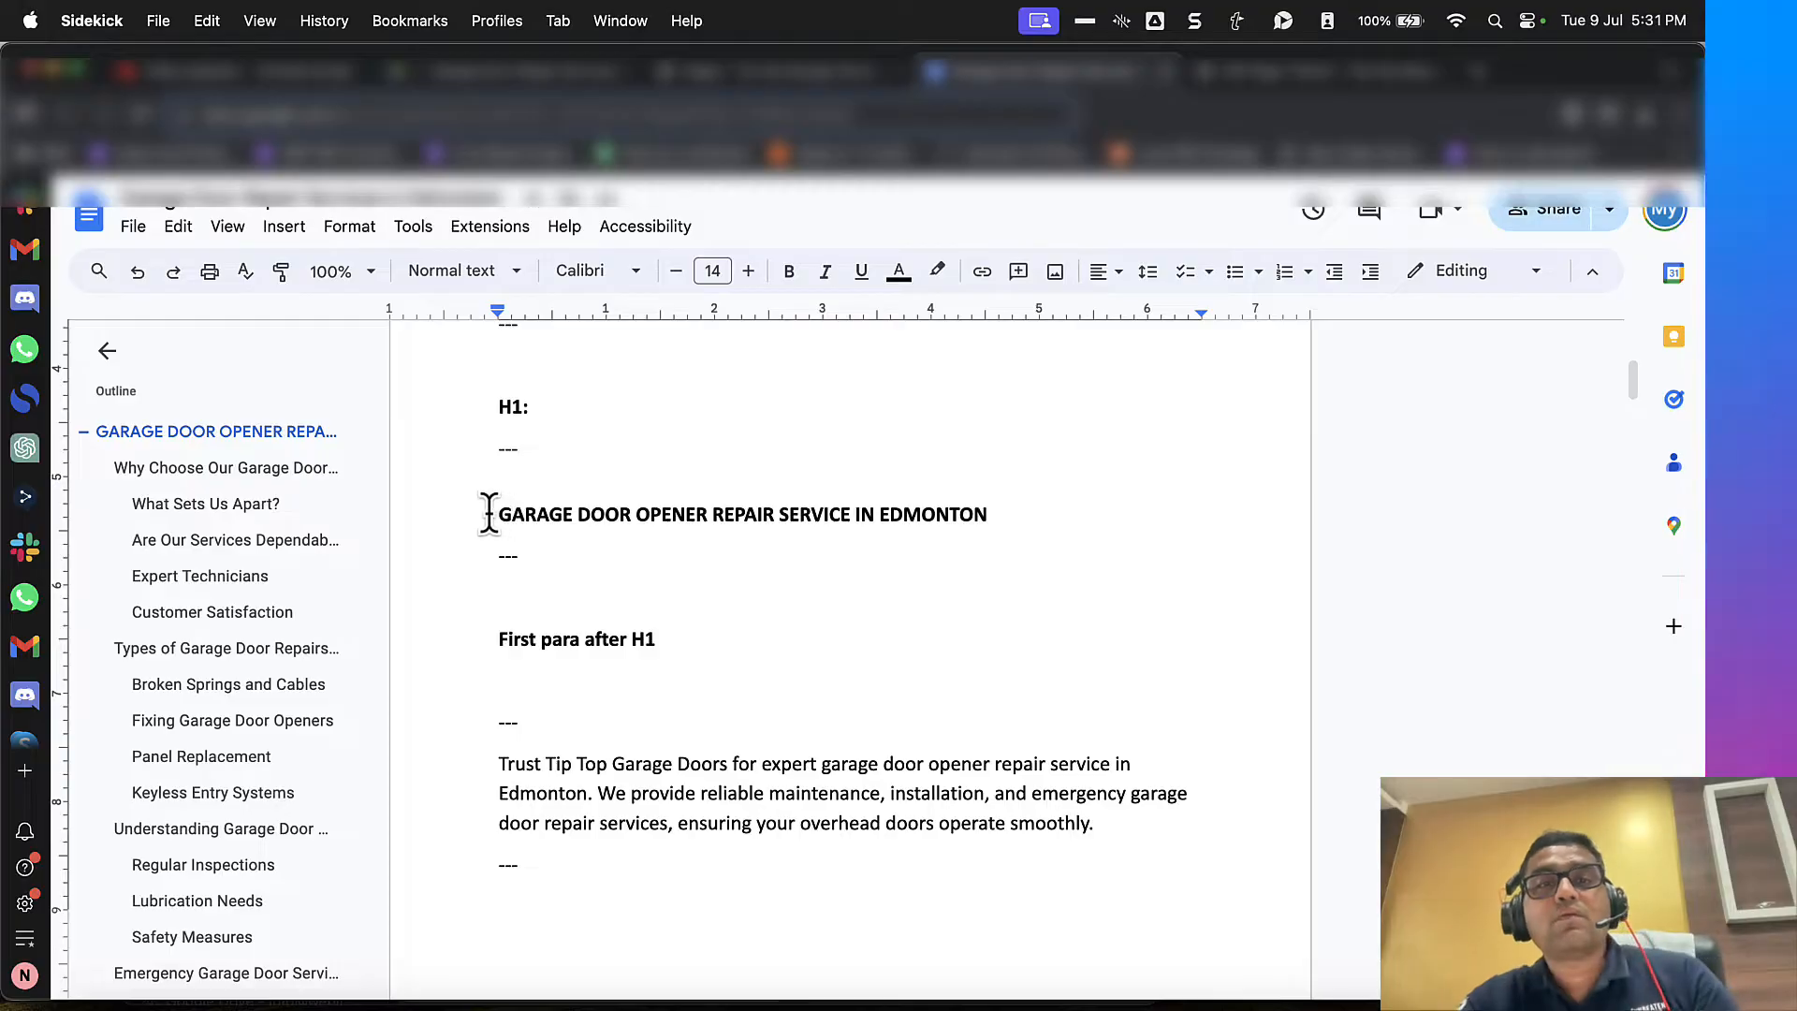
{"action": "left_click_drag", "start_coordinate": [488, 514], "coordinate": [987, 525]}
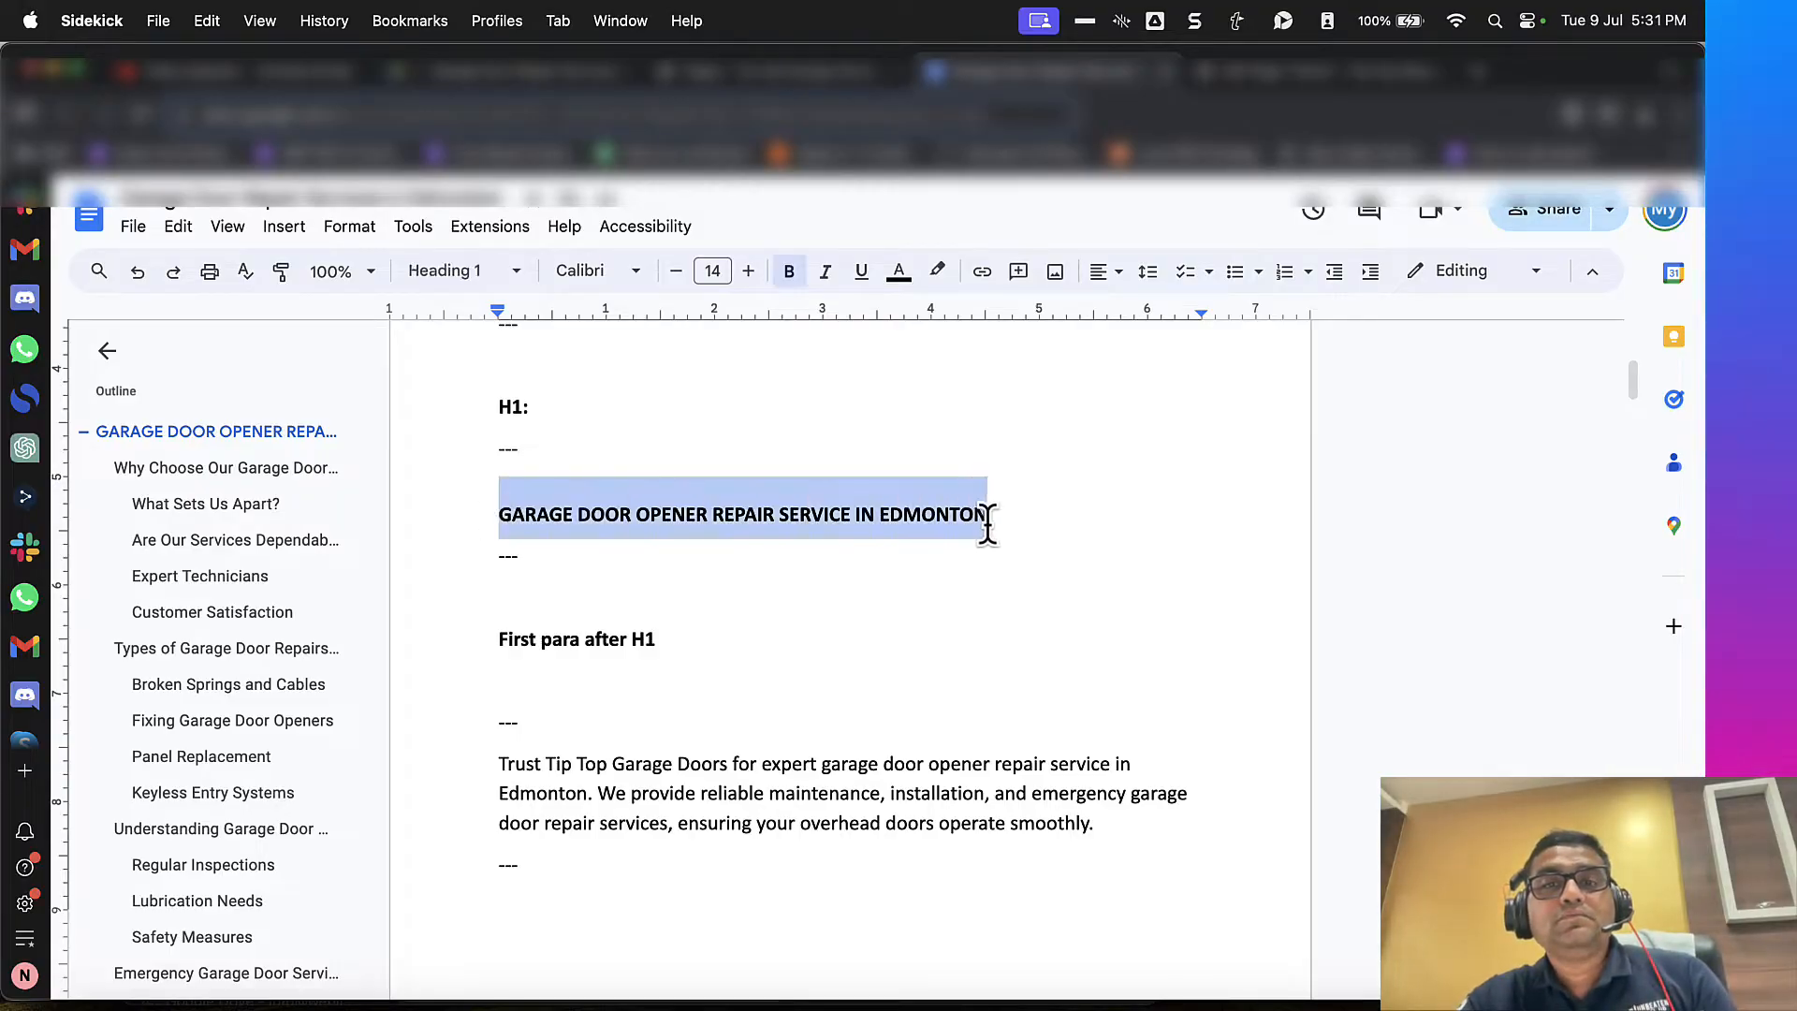
{"action": "key", "text": "ctrl+Tab"}
{"action": "key", "text": "ctrl+shift+Tab"}
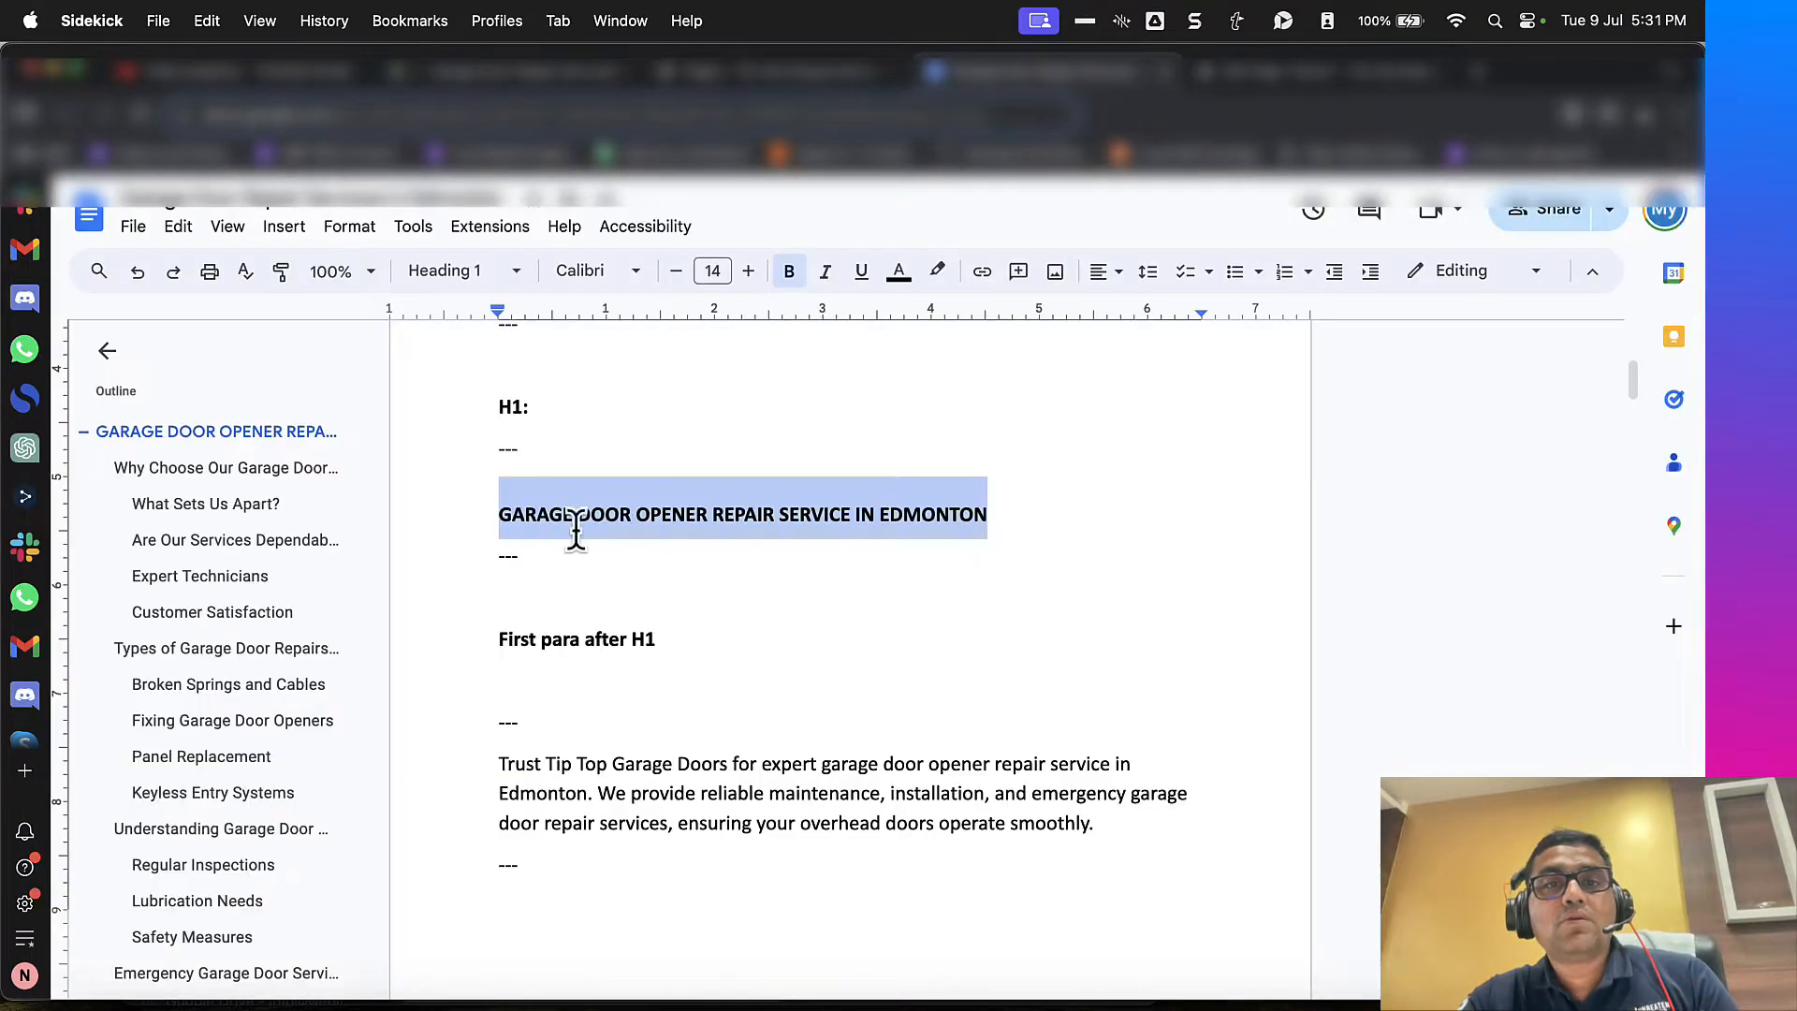
{"action": "double_click", "coordinate": [640, 532]}
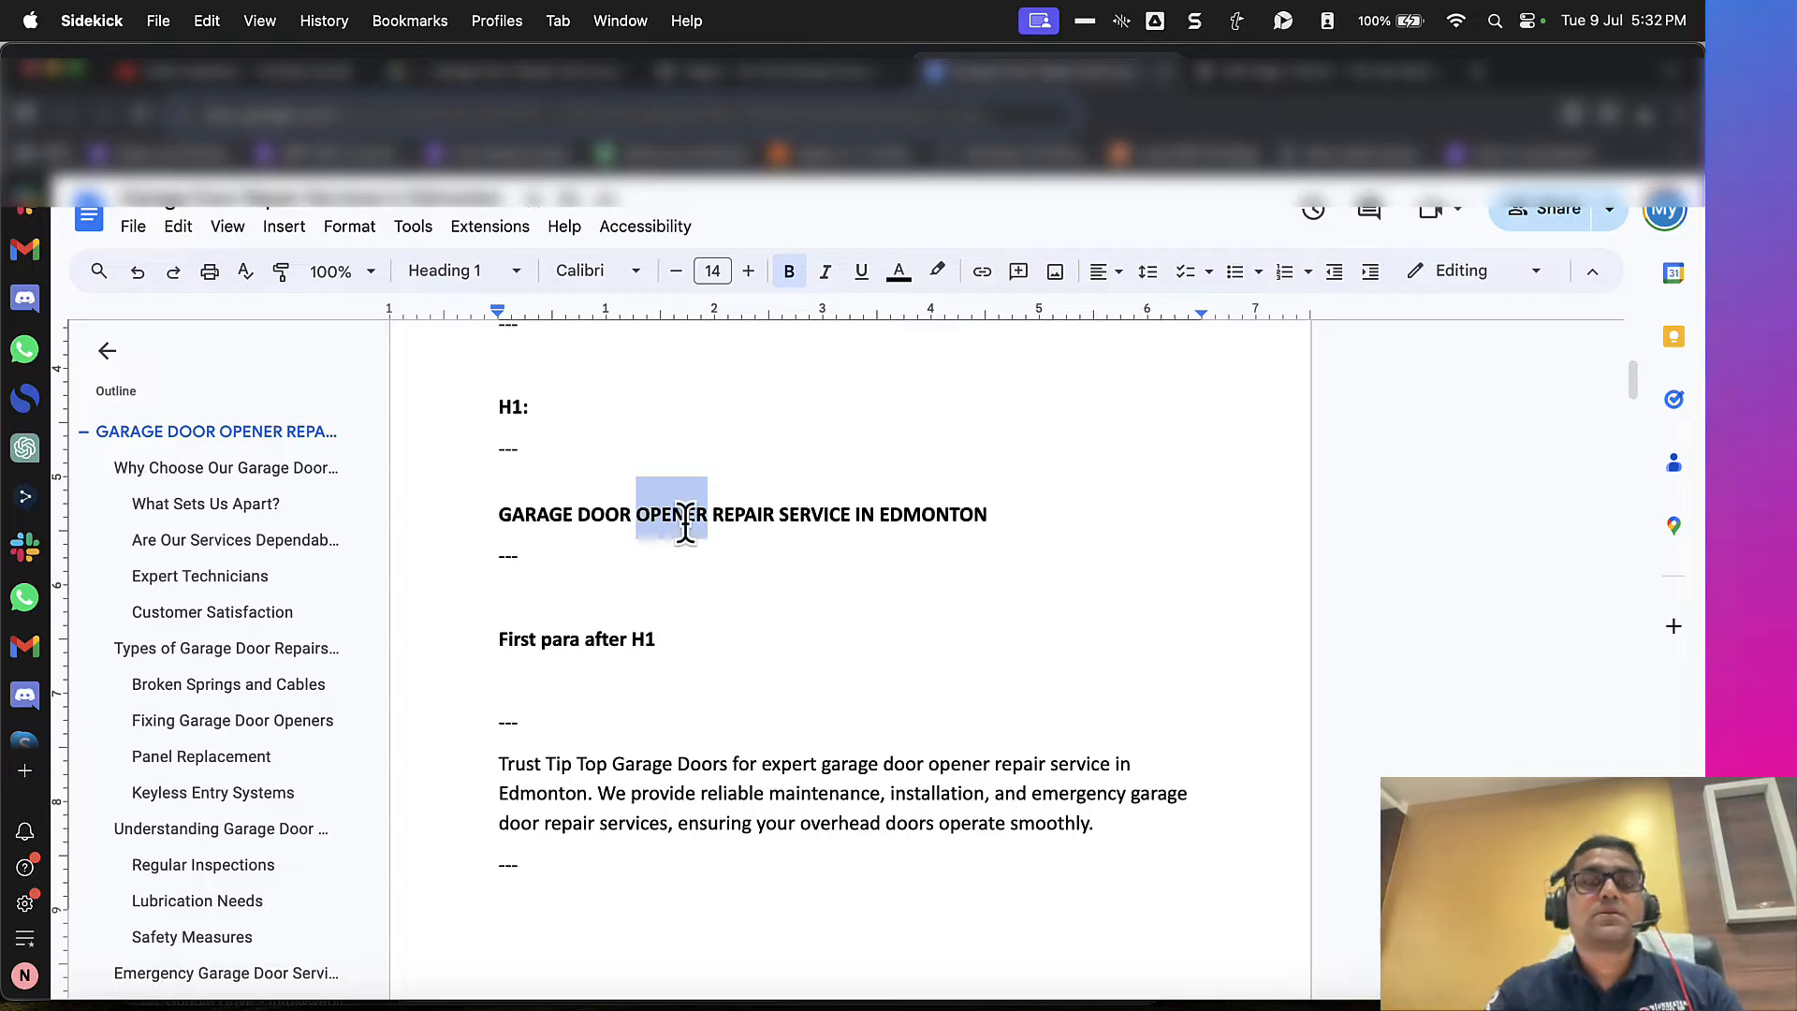
{"action": "key", "text": "ctrl+Tab"}
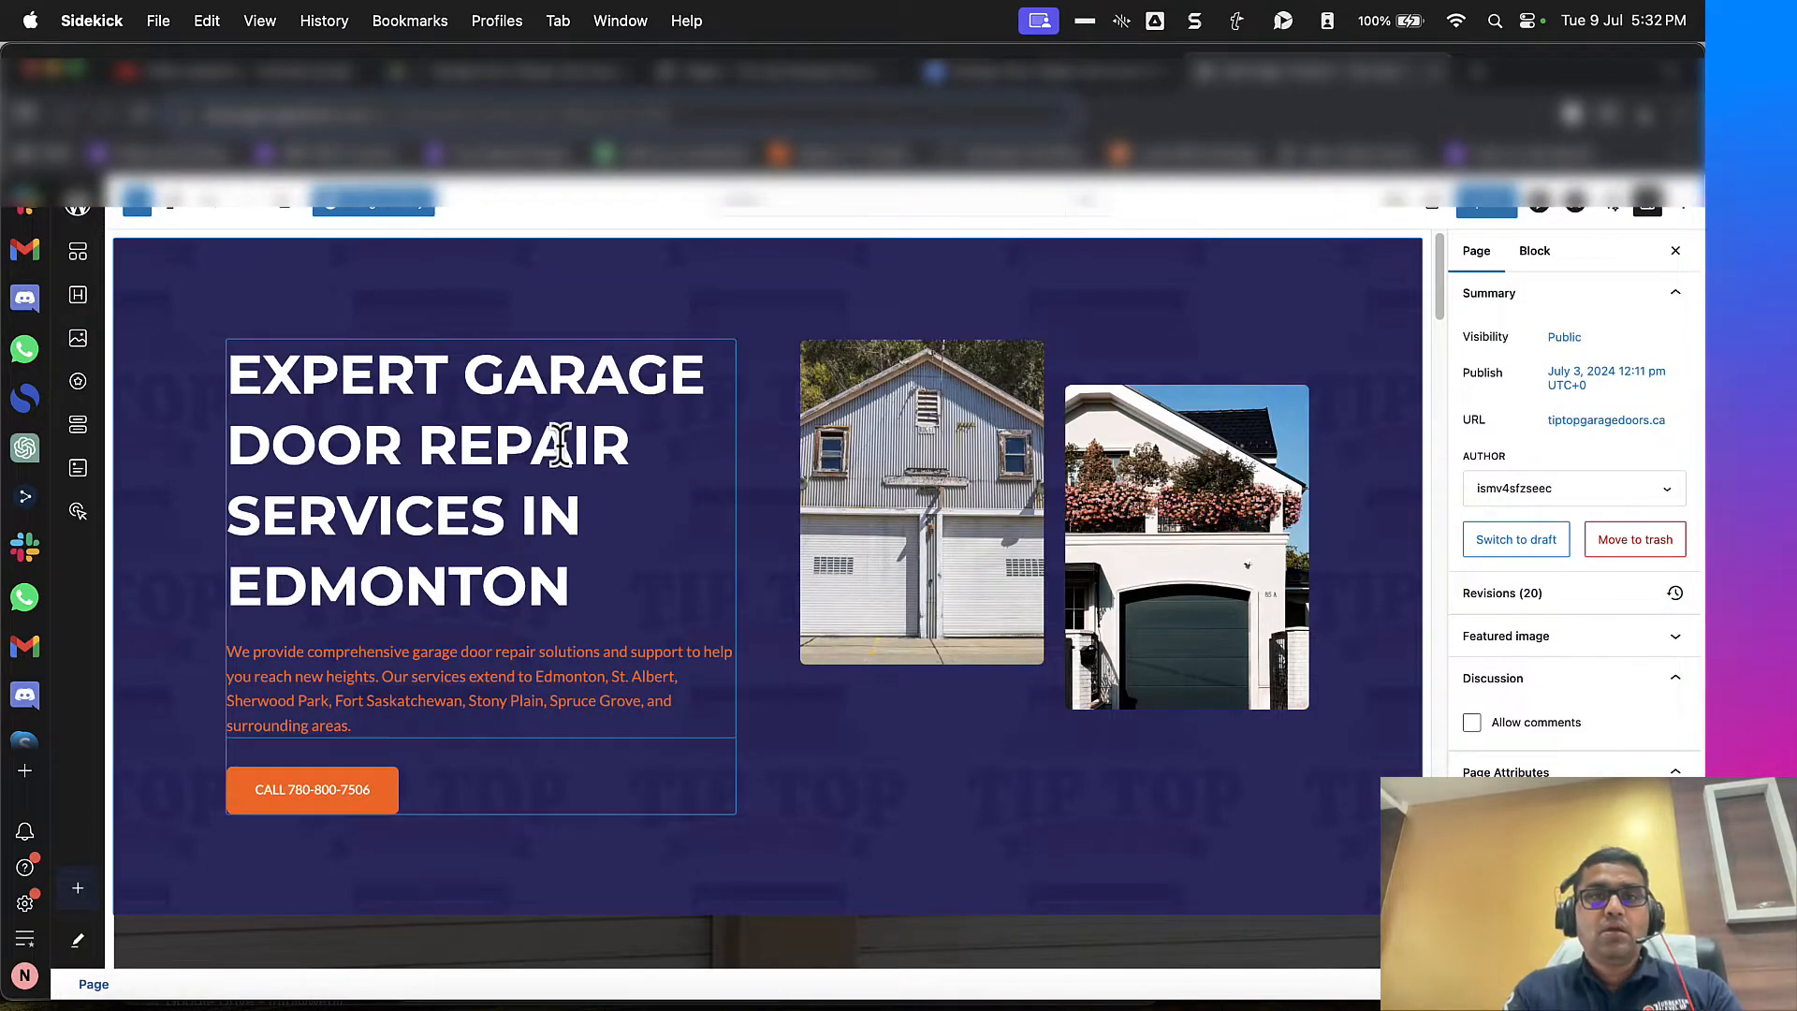
{"action": "key", "text": "ctrl+shift+Tab"}
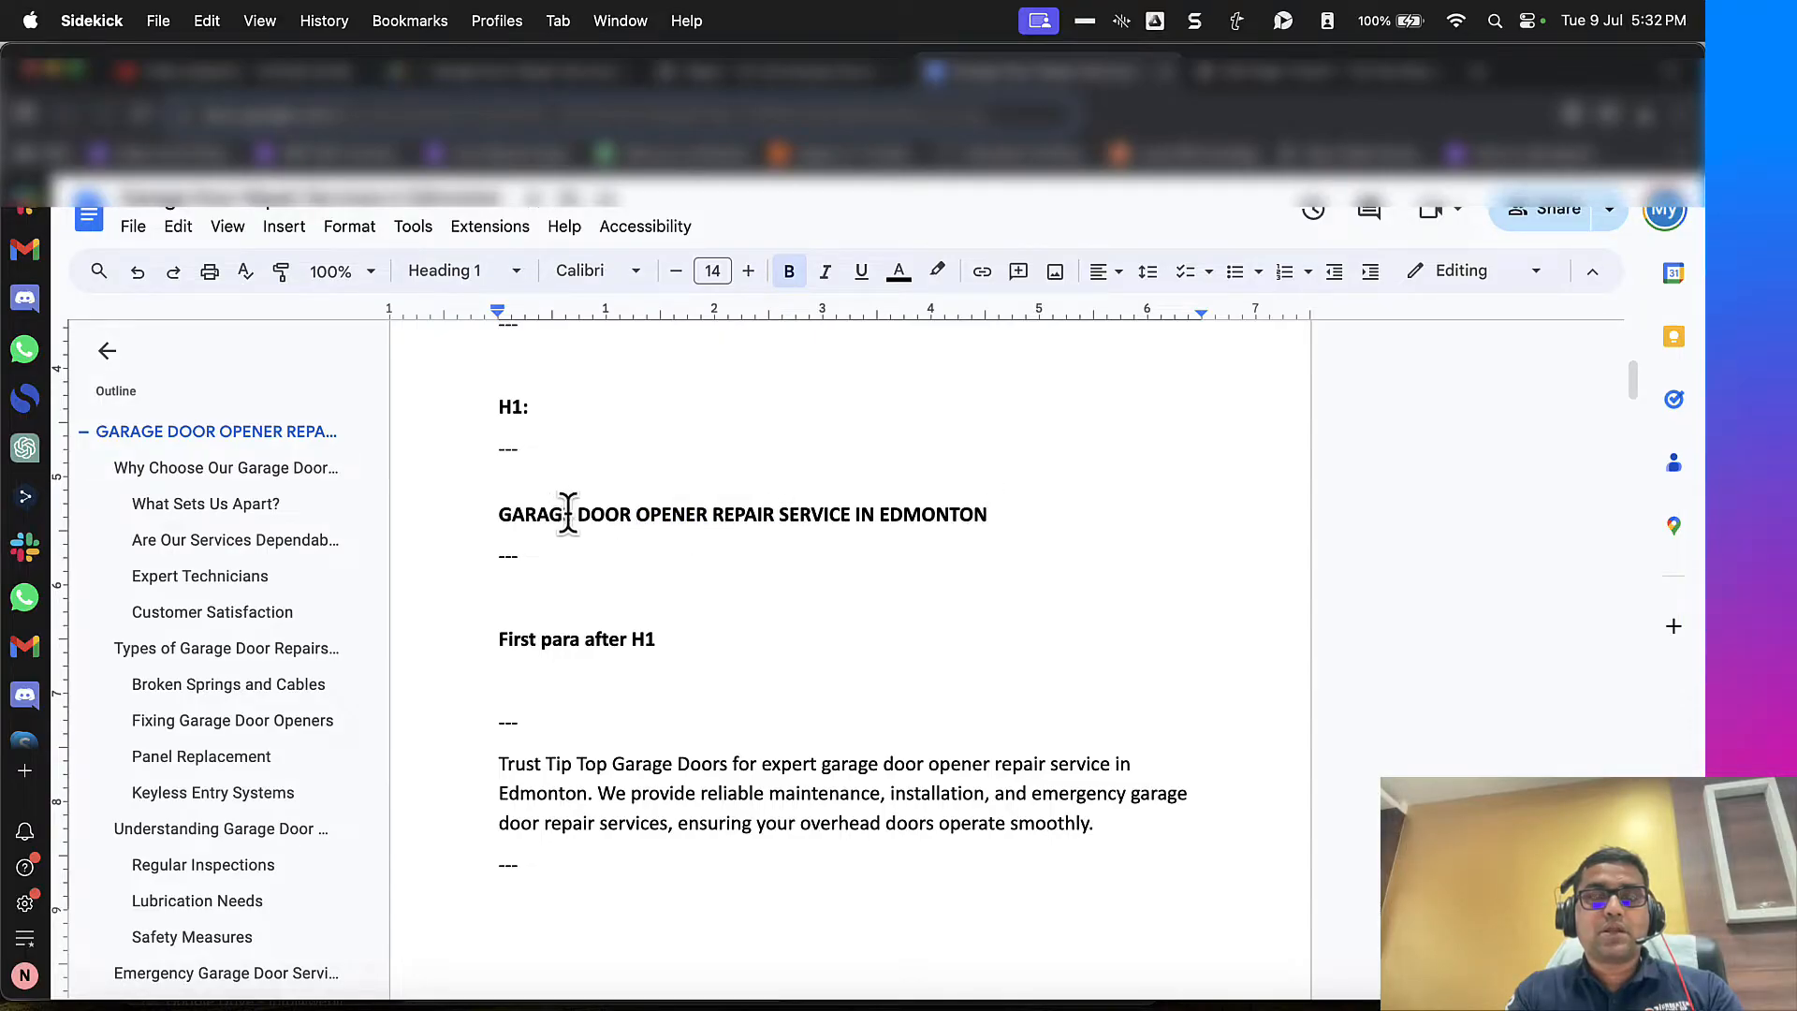
{"action": "key", "text": "ctrl+Tab"}
{"action": "key", "text": "ctrl+shift+Tab"}
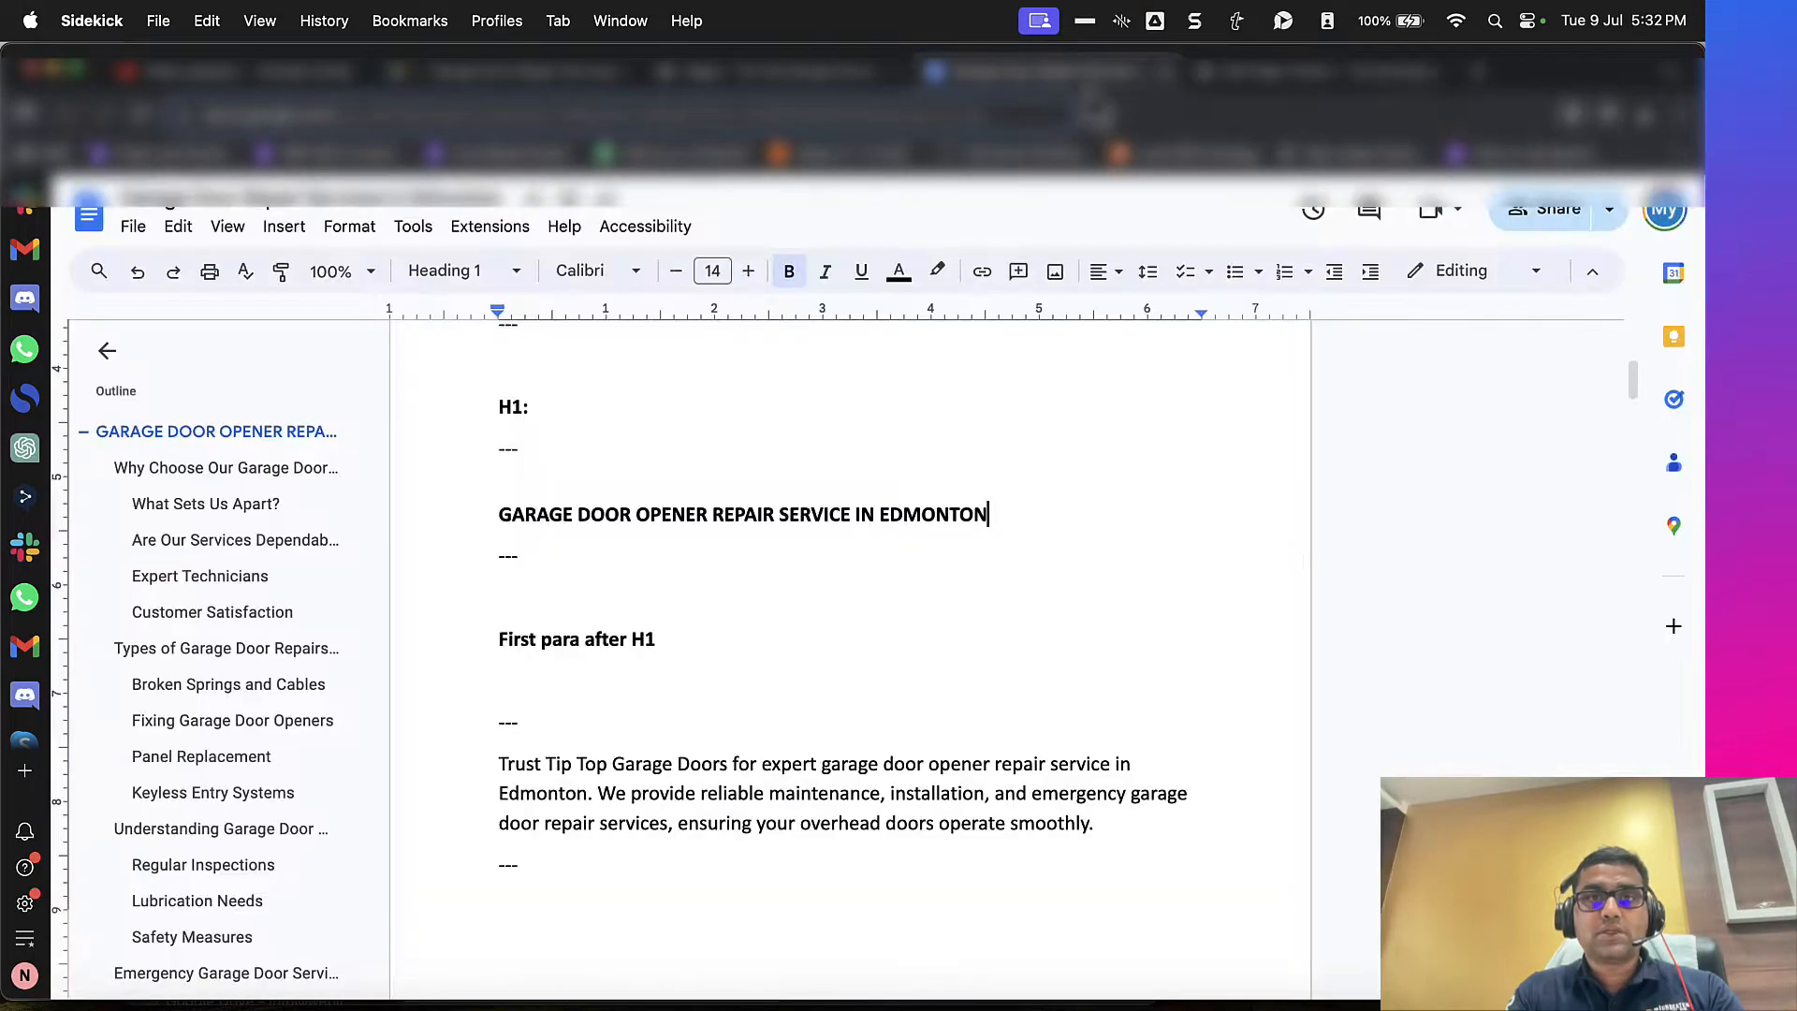
Step: Copy the paragraph under "First para after H1" from the content document and open ChatGPT in a new tab
{"action": "scroll", "coordinate": [791, 574], "scroll_direction": "down", "scroll_amount": 3}
{"action": "left_click_drag", "start_coordinate": [552, 607], "coordinate": [1076, 649]}
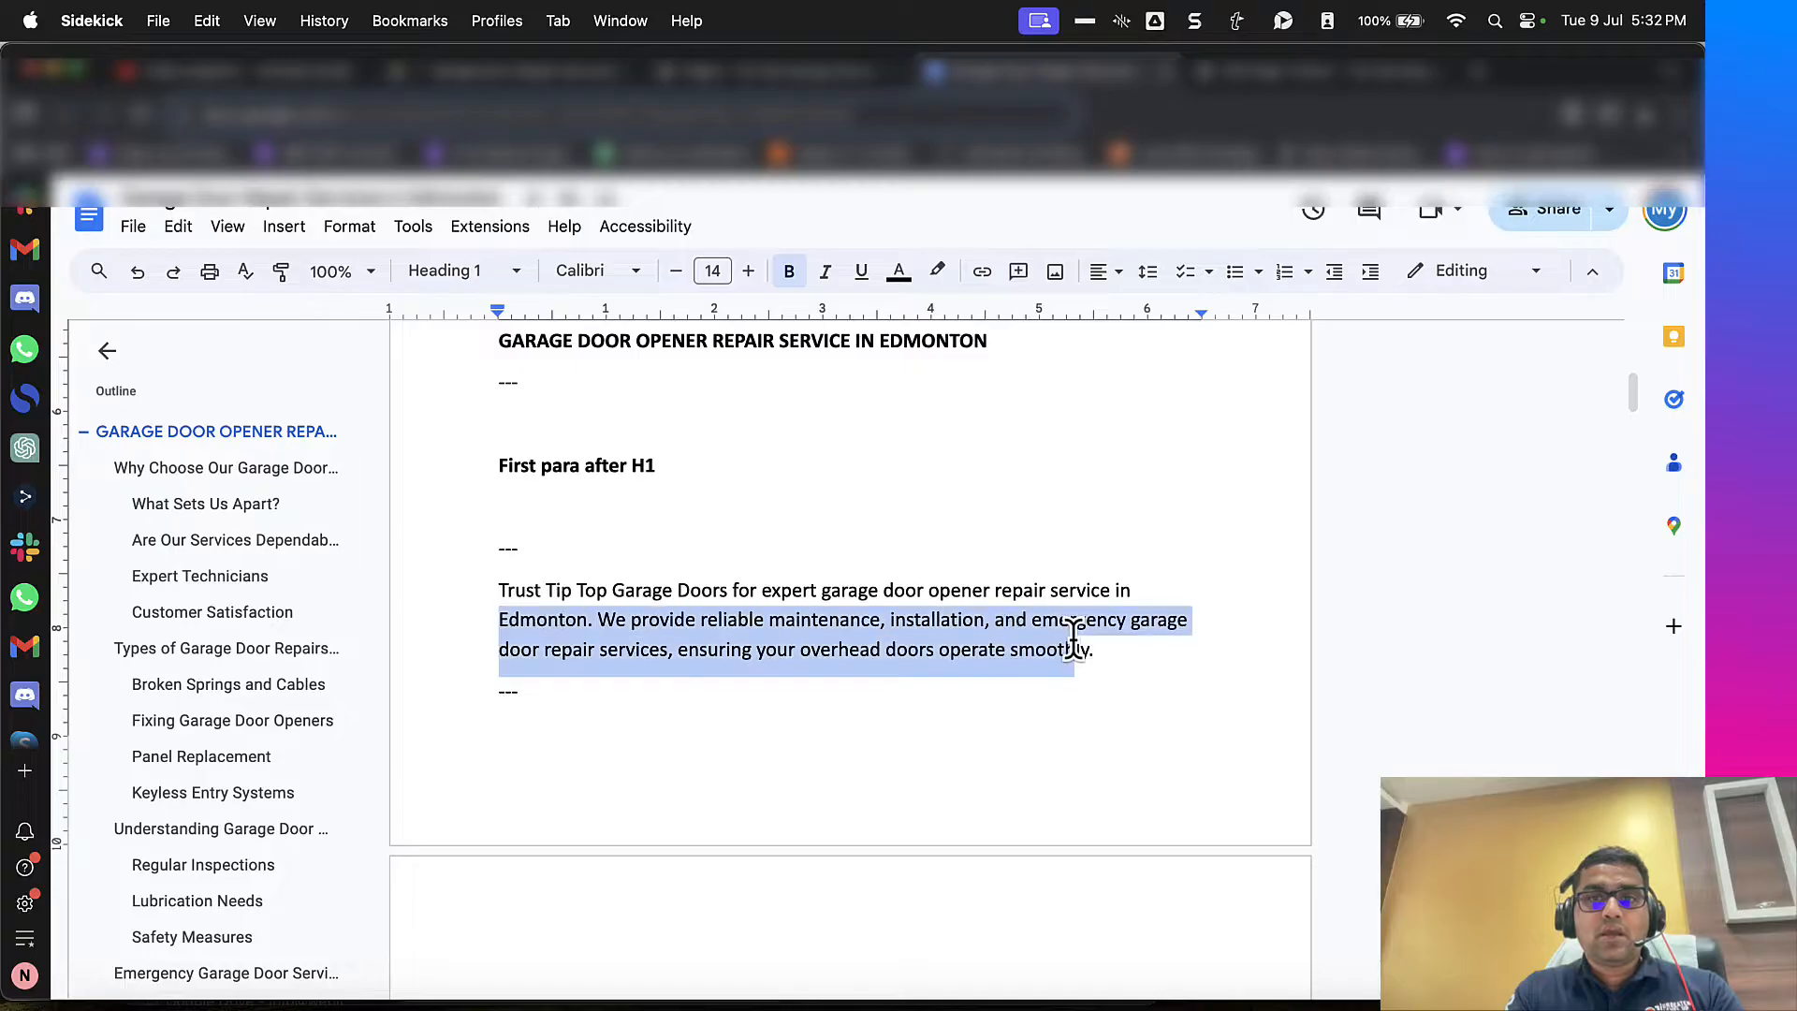
{"action": "triple_click", "coordinate": [1077, 647]}
{"action": "key", "text": "super+c"}
{"action": "key", "text": "super+t"}
{"action": "type", "text": "chat"}
{"action": "key", "text": "Return"}
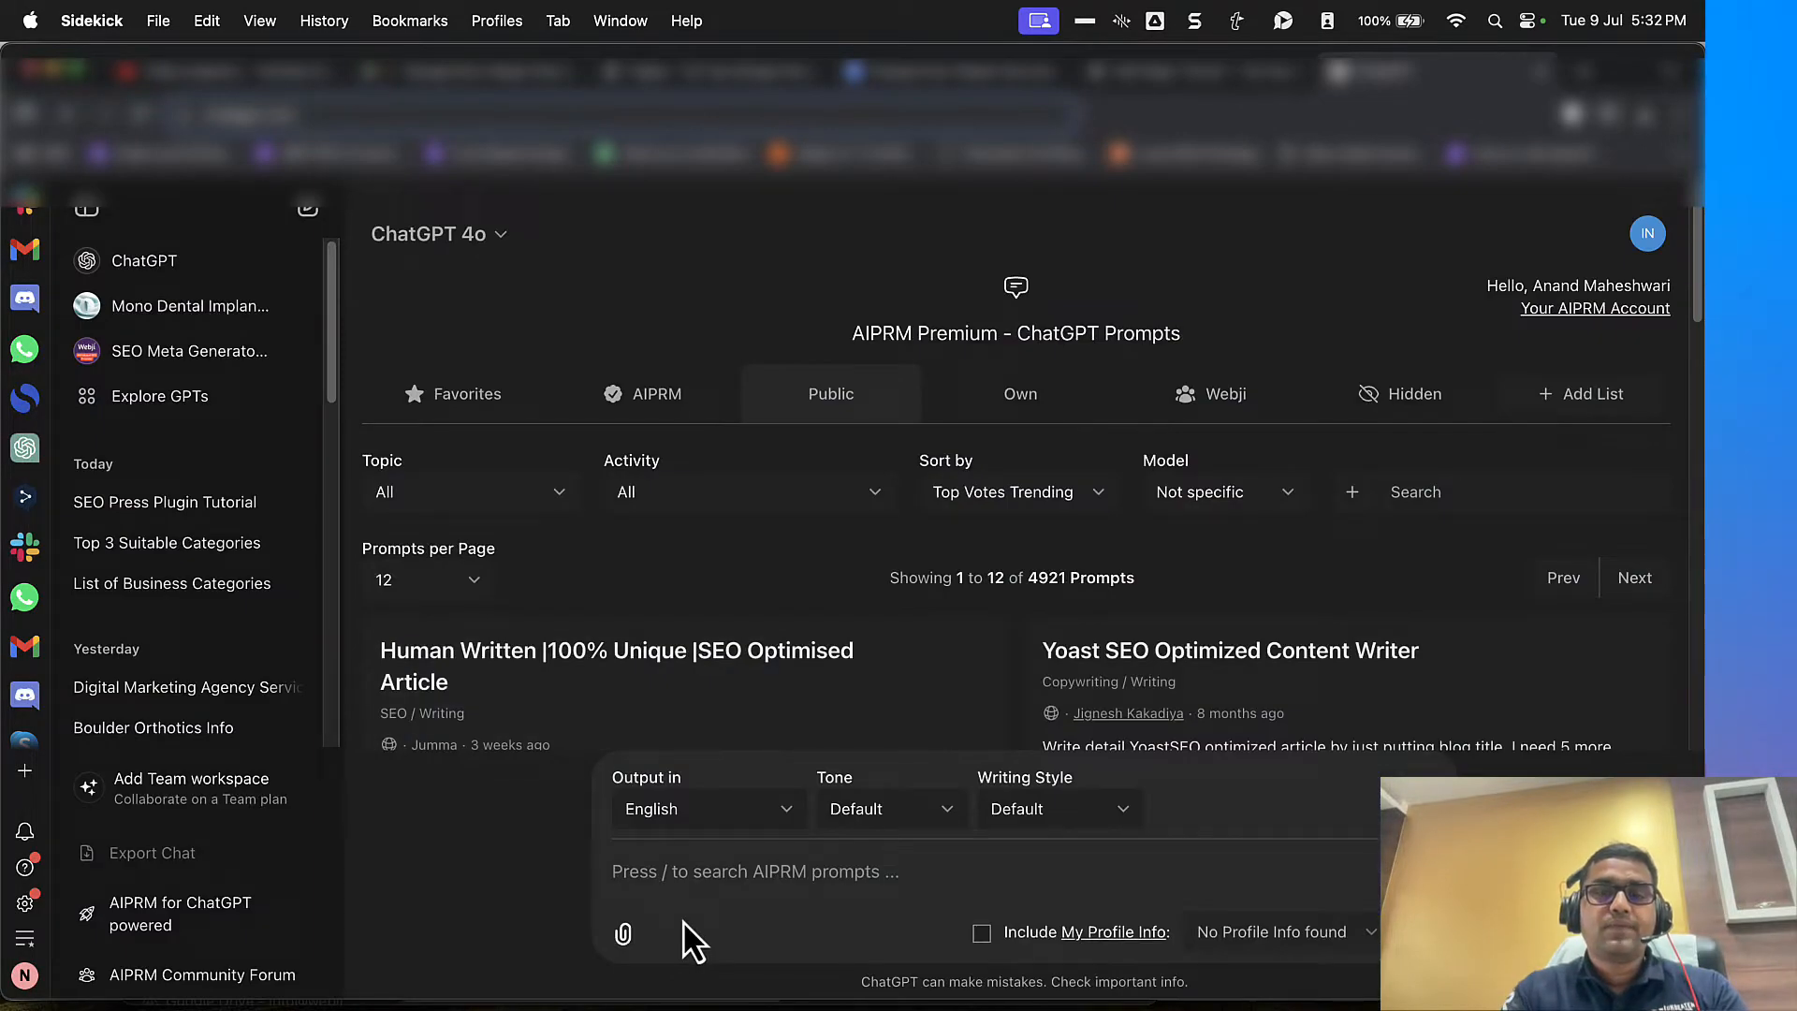
Step: Start a ChatGPT prompt with "In this text", the copied intro paragraph, and the instruction "Add these citites"
{"action": "type", "text": "In this "}
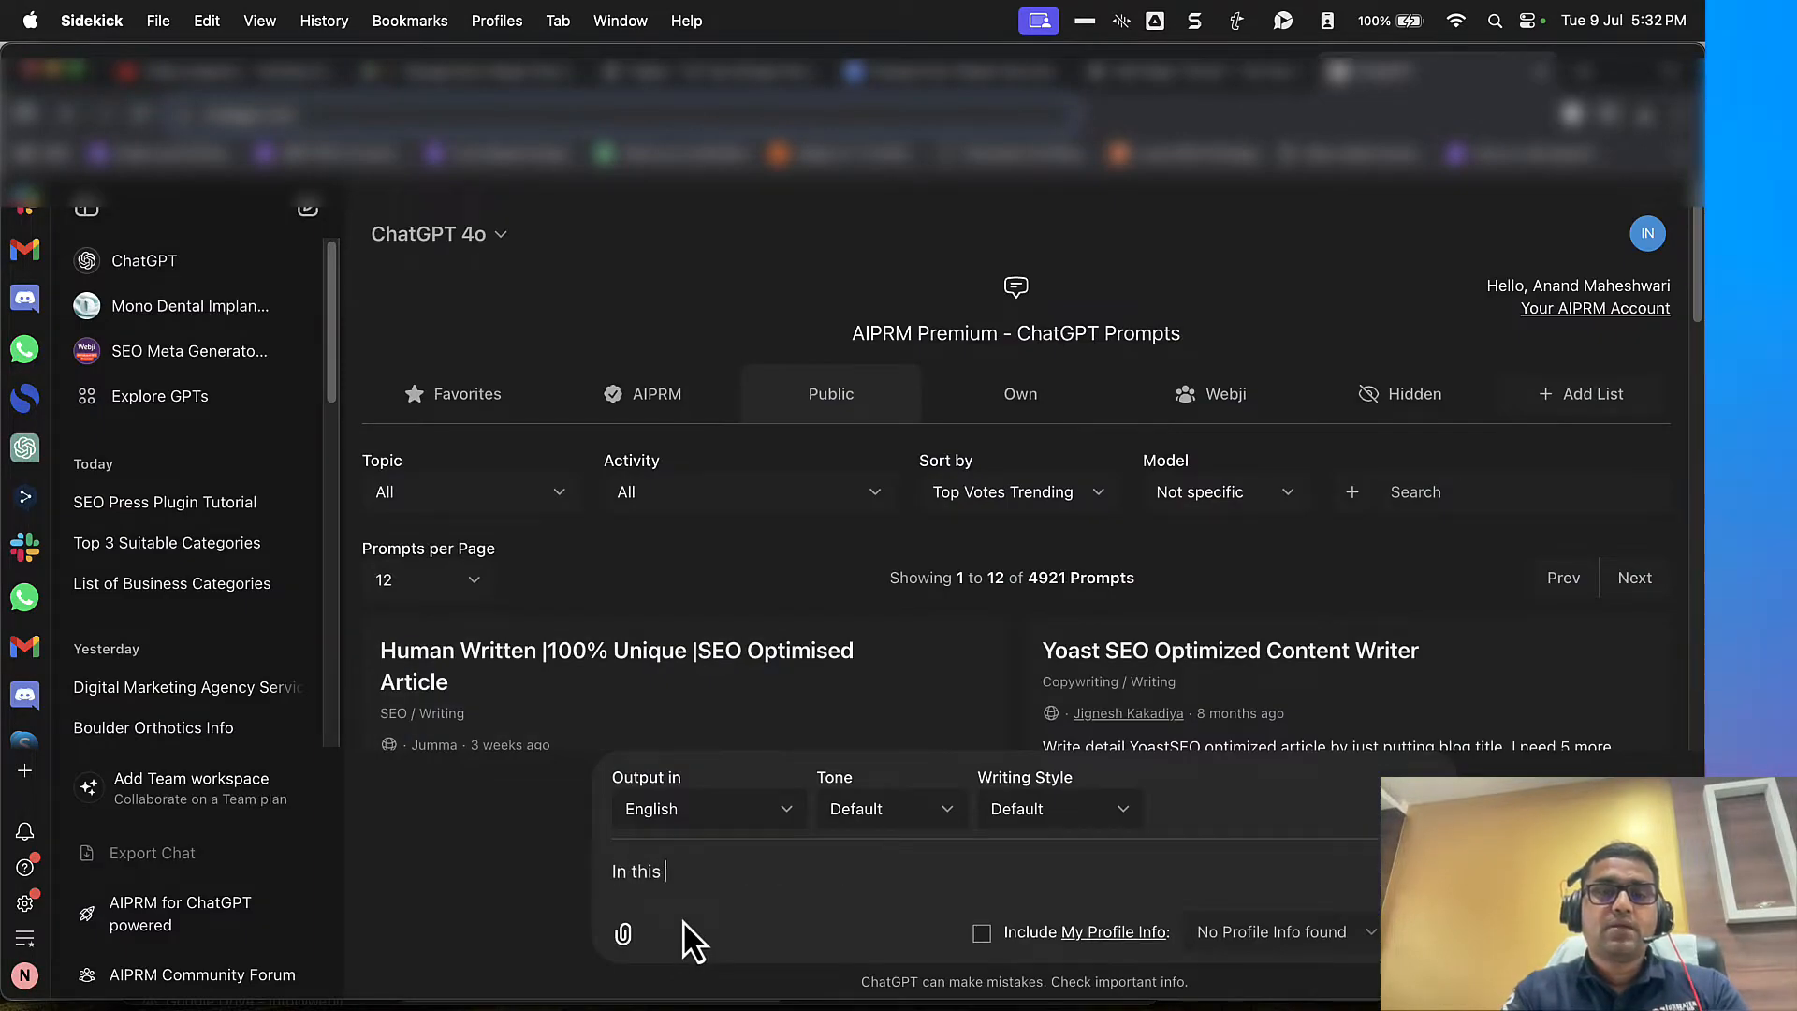
{"action": "type", "text": "text"}
{"action": "key", "text": "shift+Return"}
{"action": "key", "text": "super+v"}
{"action": "key", "text": "shift+Return"}
{"action": "key", "text": "shift+Return"}
{"action": "type", "text": "Add"}
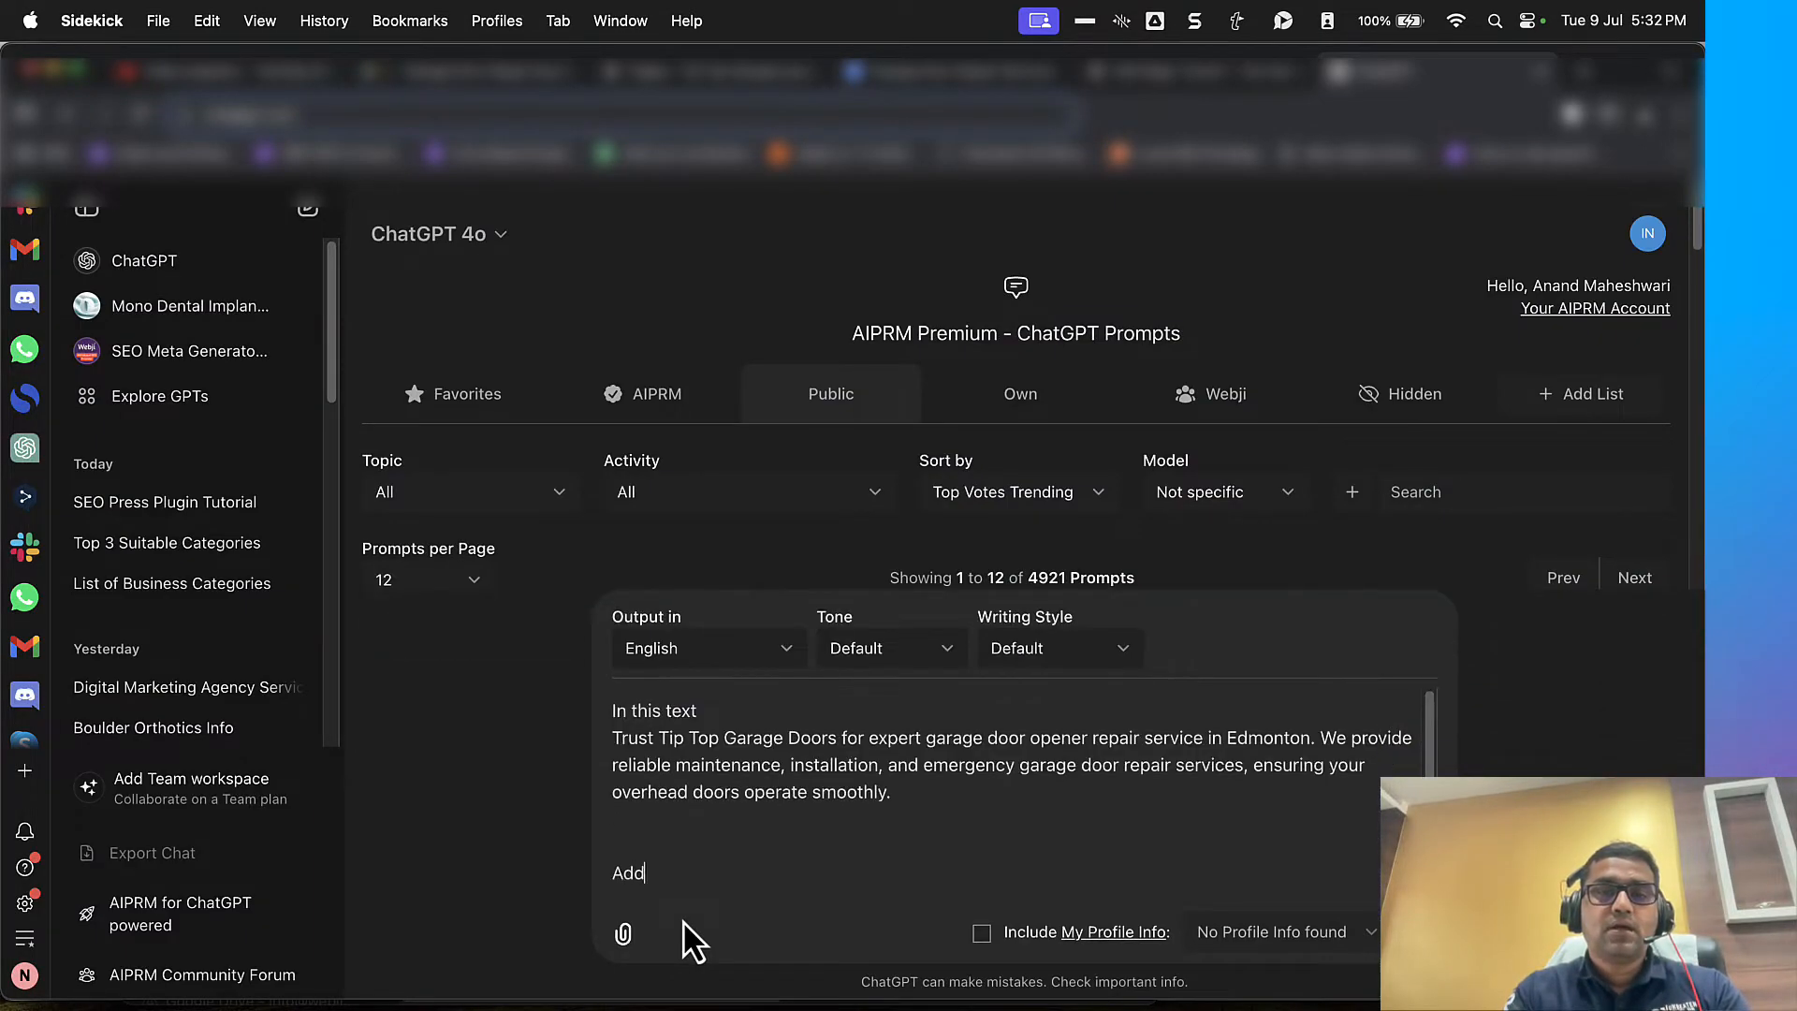
{"action": "type", "text": " these cities"}
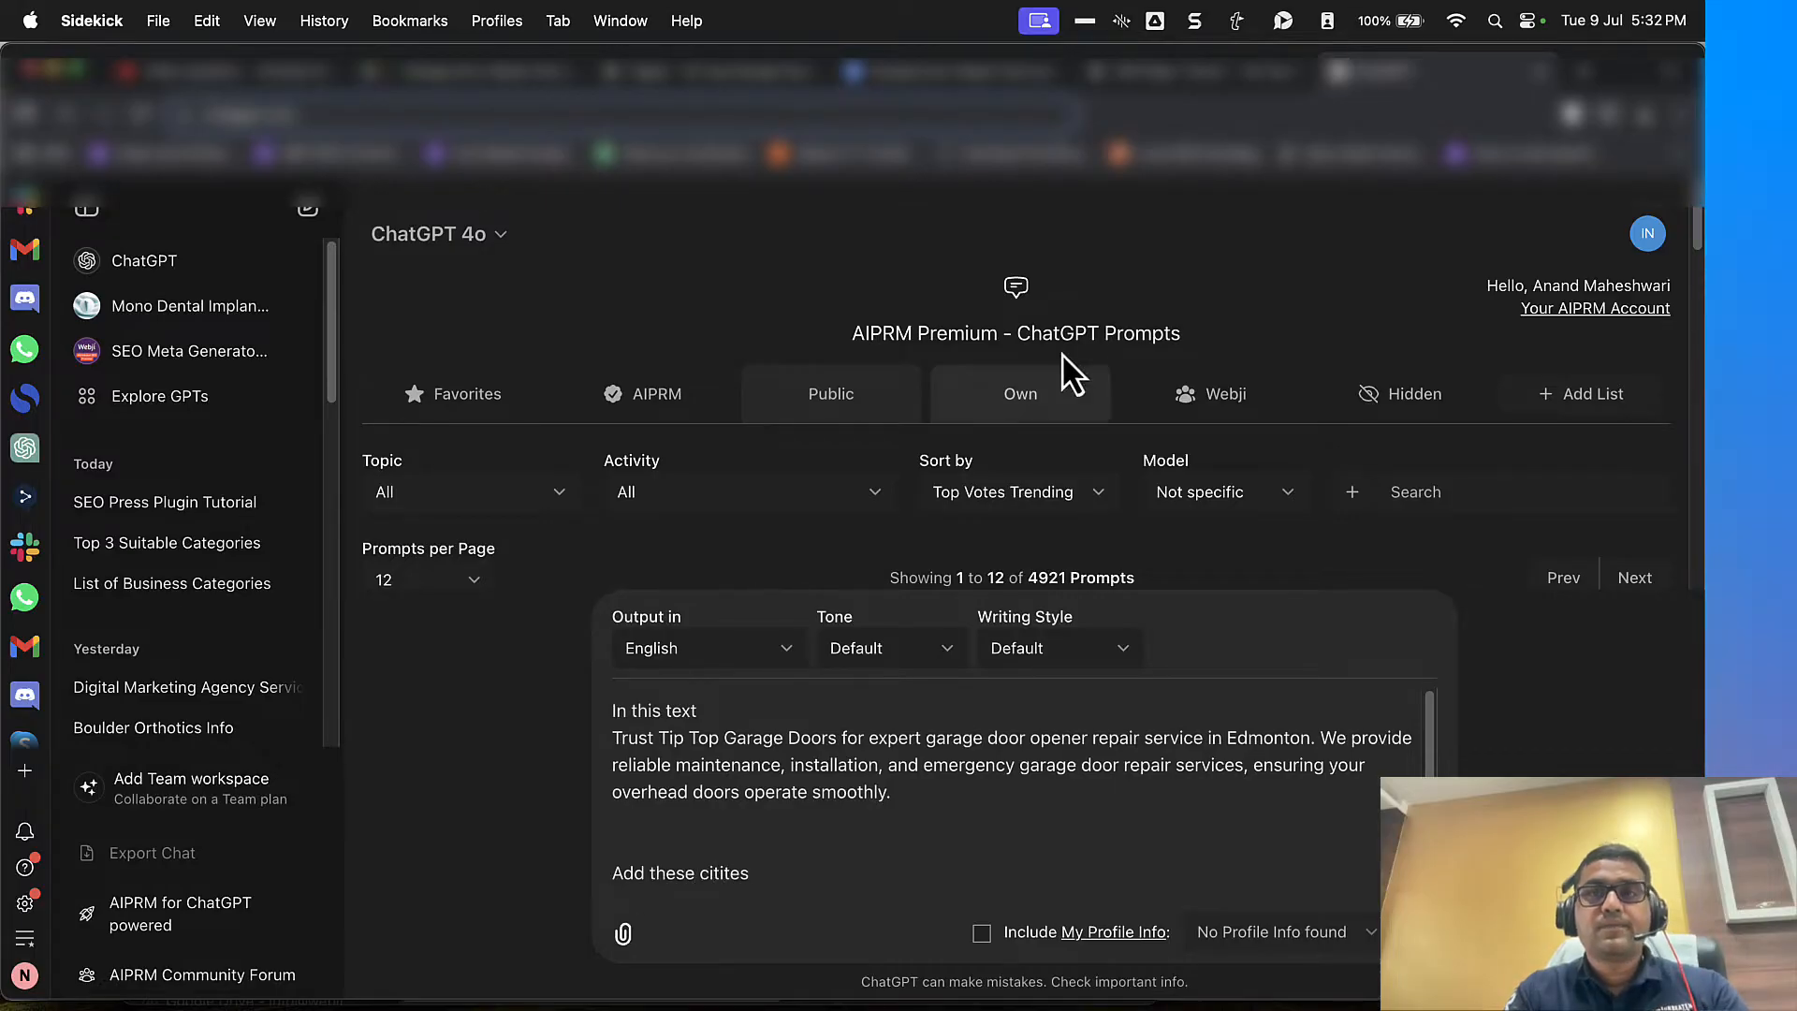
Step: Copy the hero text's service-area sentence, from "Our services extend to Edmonton" to "surrounding areas.", into the ChatGPT prompt
{"action": "left_click", "coordinate": [1203, 71]}
{"action": "left_click", "coordinate": [499, 700]}
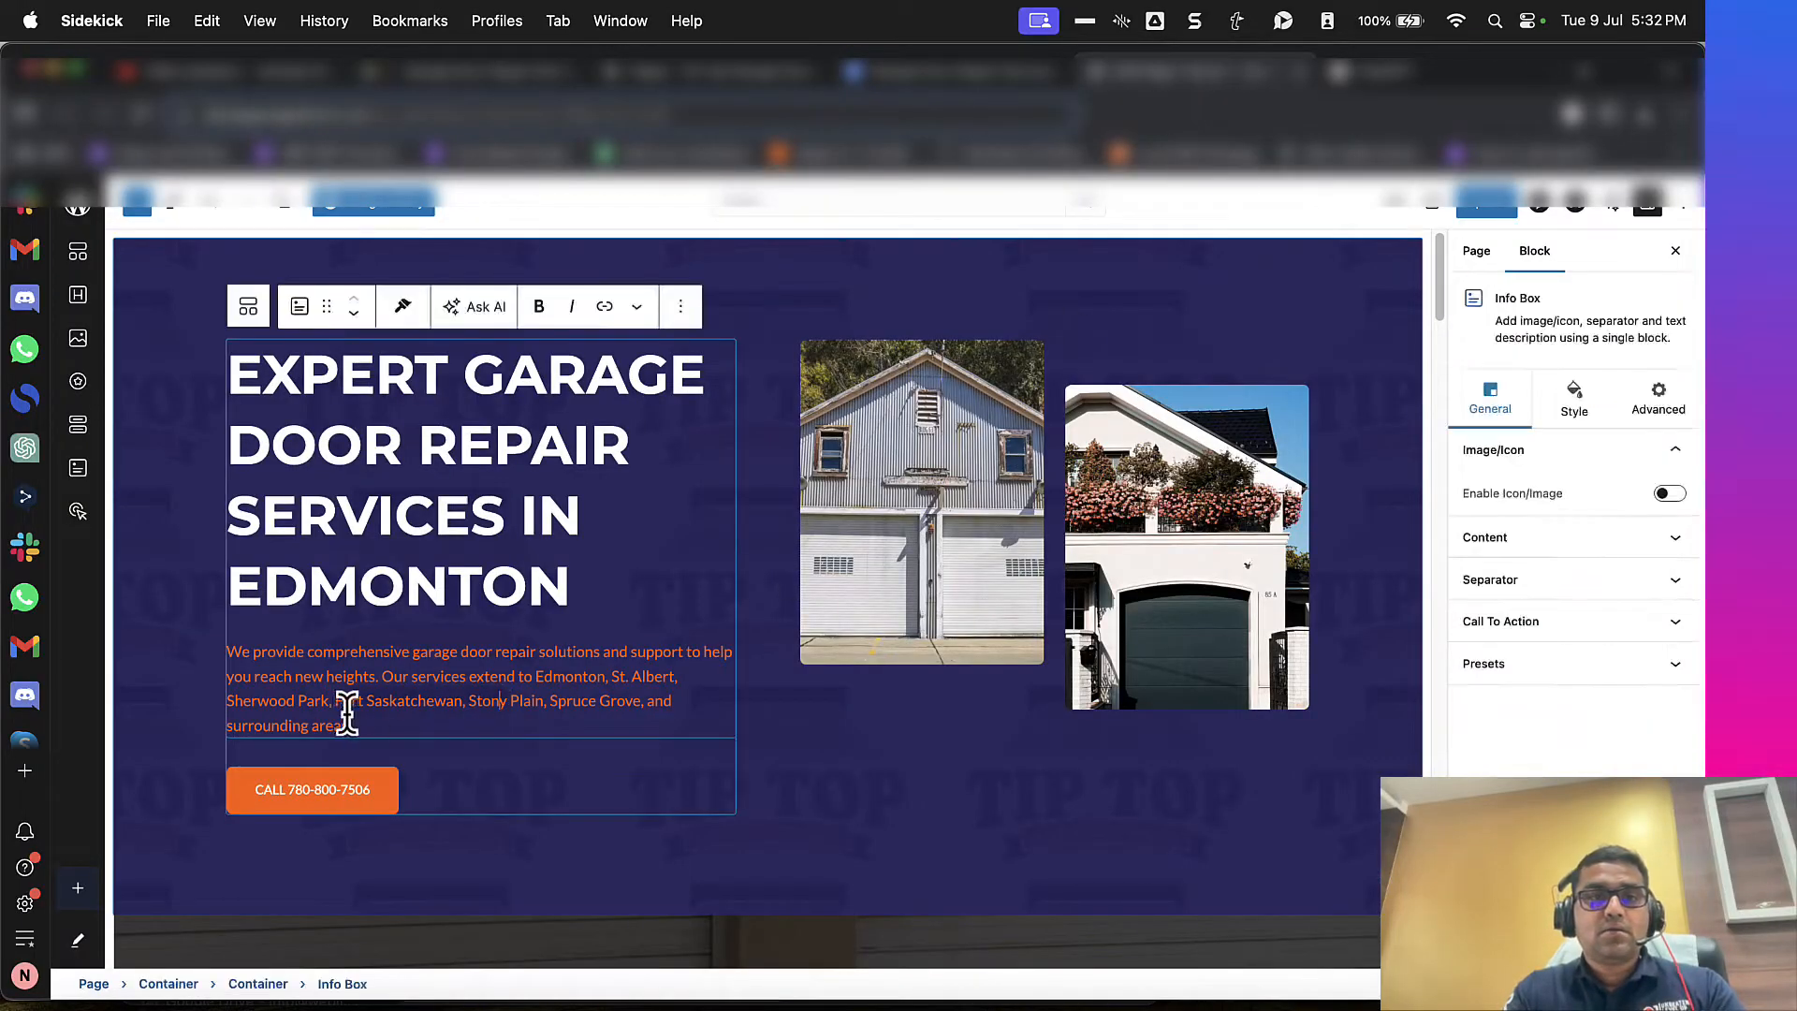
{"action": "left_click_drag", "start_coordinate": [391, 673], "coordinate": [352, 726]}
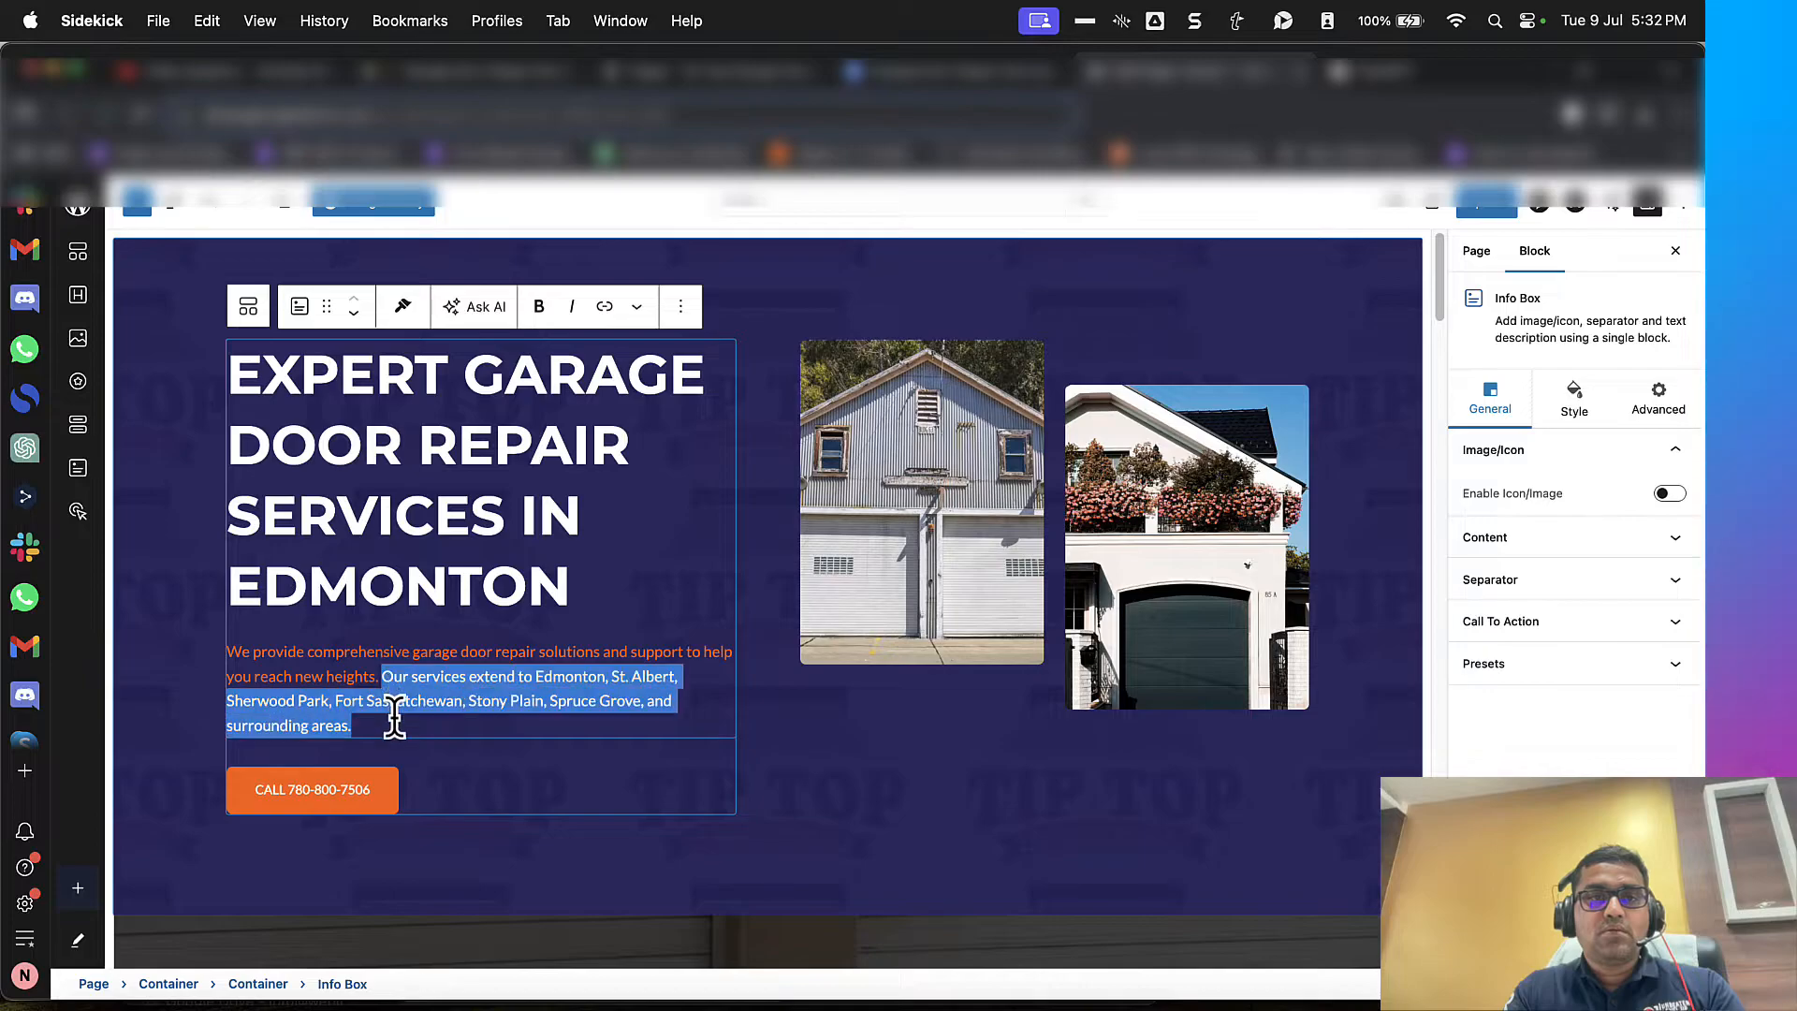
{"action": "key", "text": "super+c"}
{"action": "key", "text": "ctrl+Tab"}
{"action": "key", "text": "super+v"}
Step: Finish the prompt with "Add new sentences if necesasry" on a separate line and submit it
{"action": "key", "text": "shift+Return"}
{"action": "key", "text": "shift+Return"}
{"action": "type", "text": "Ad"}
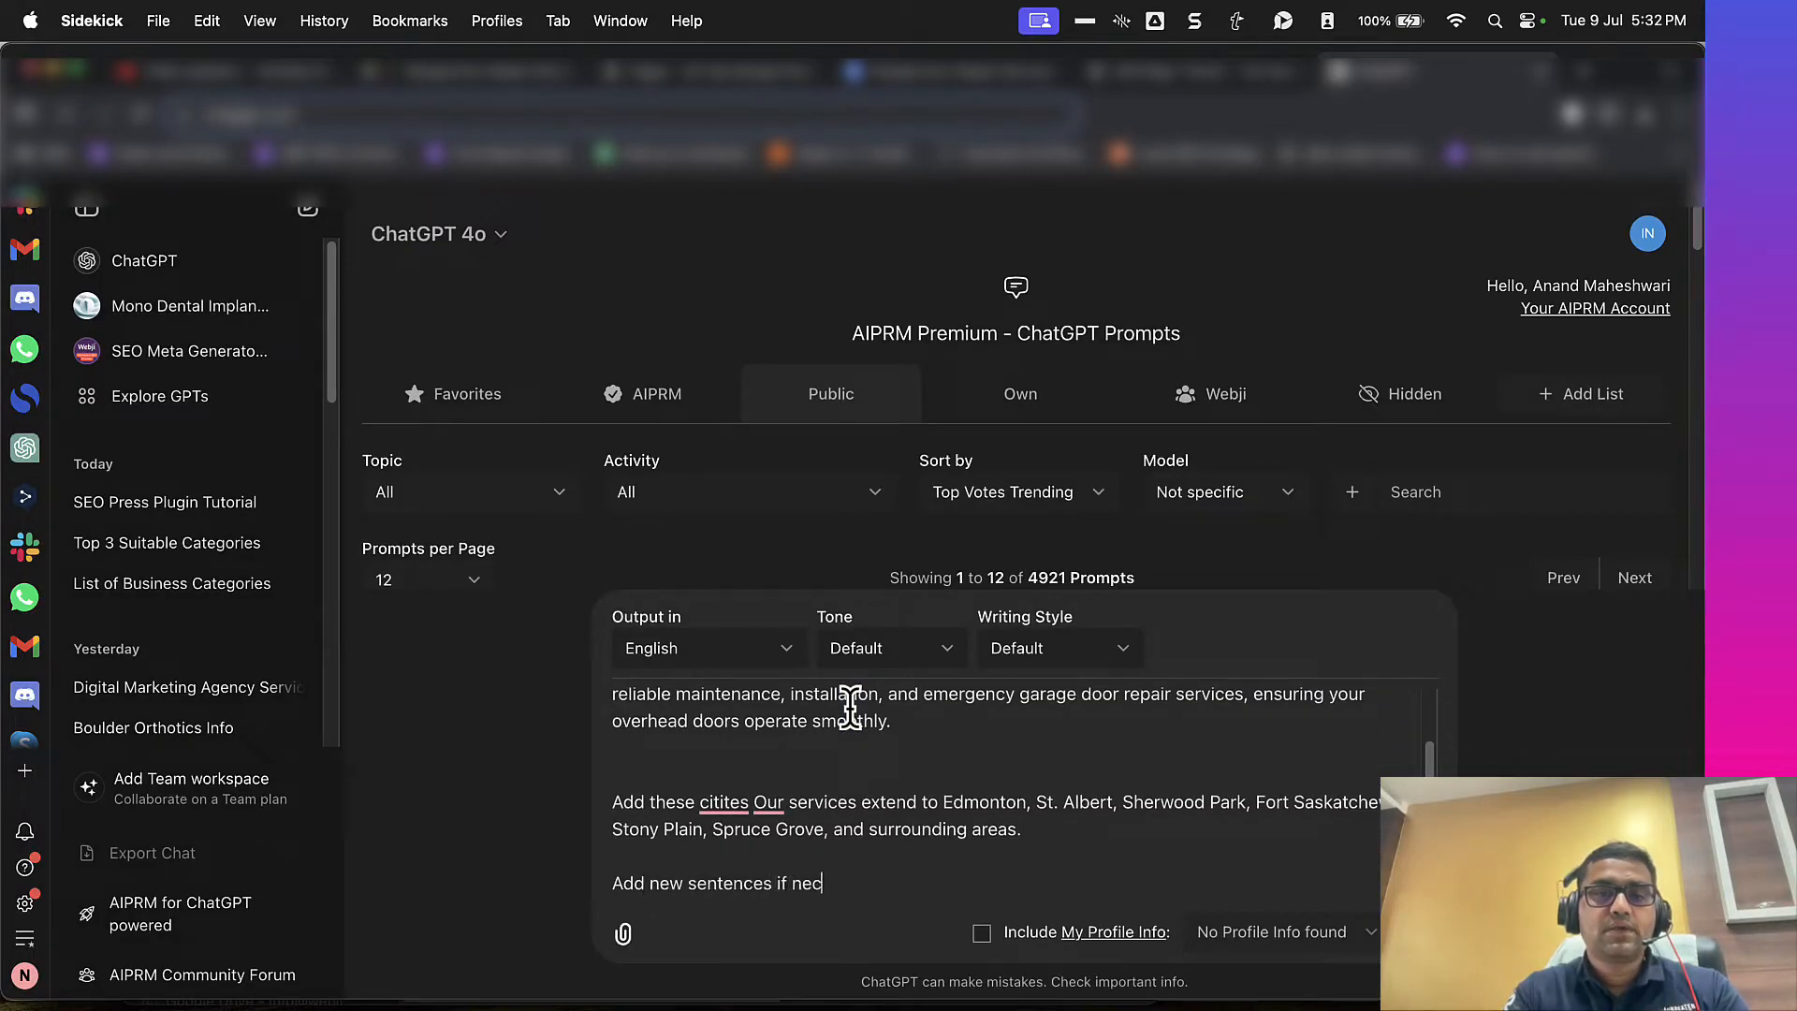
{"action": "type", "text": "d new sentences if necesasry"}
{"action": "key", "text": "Return"}
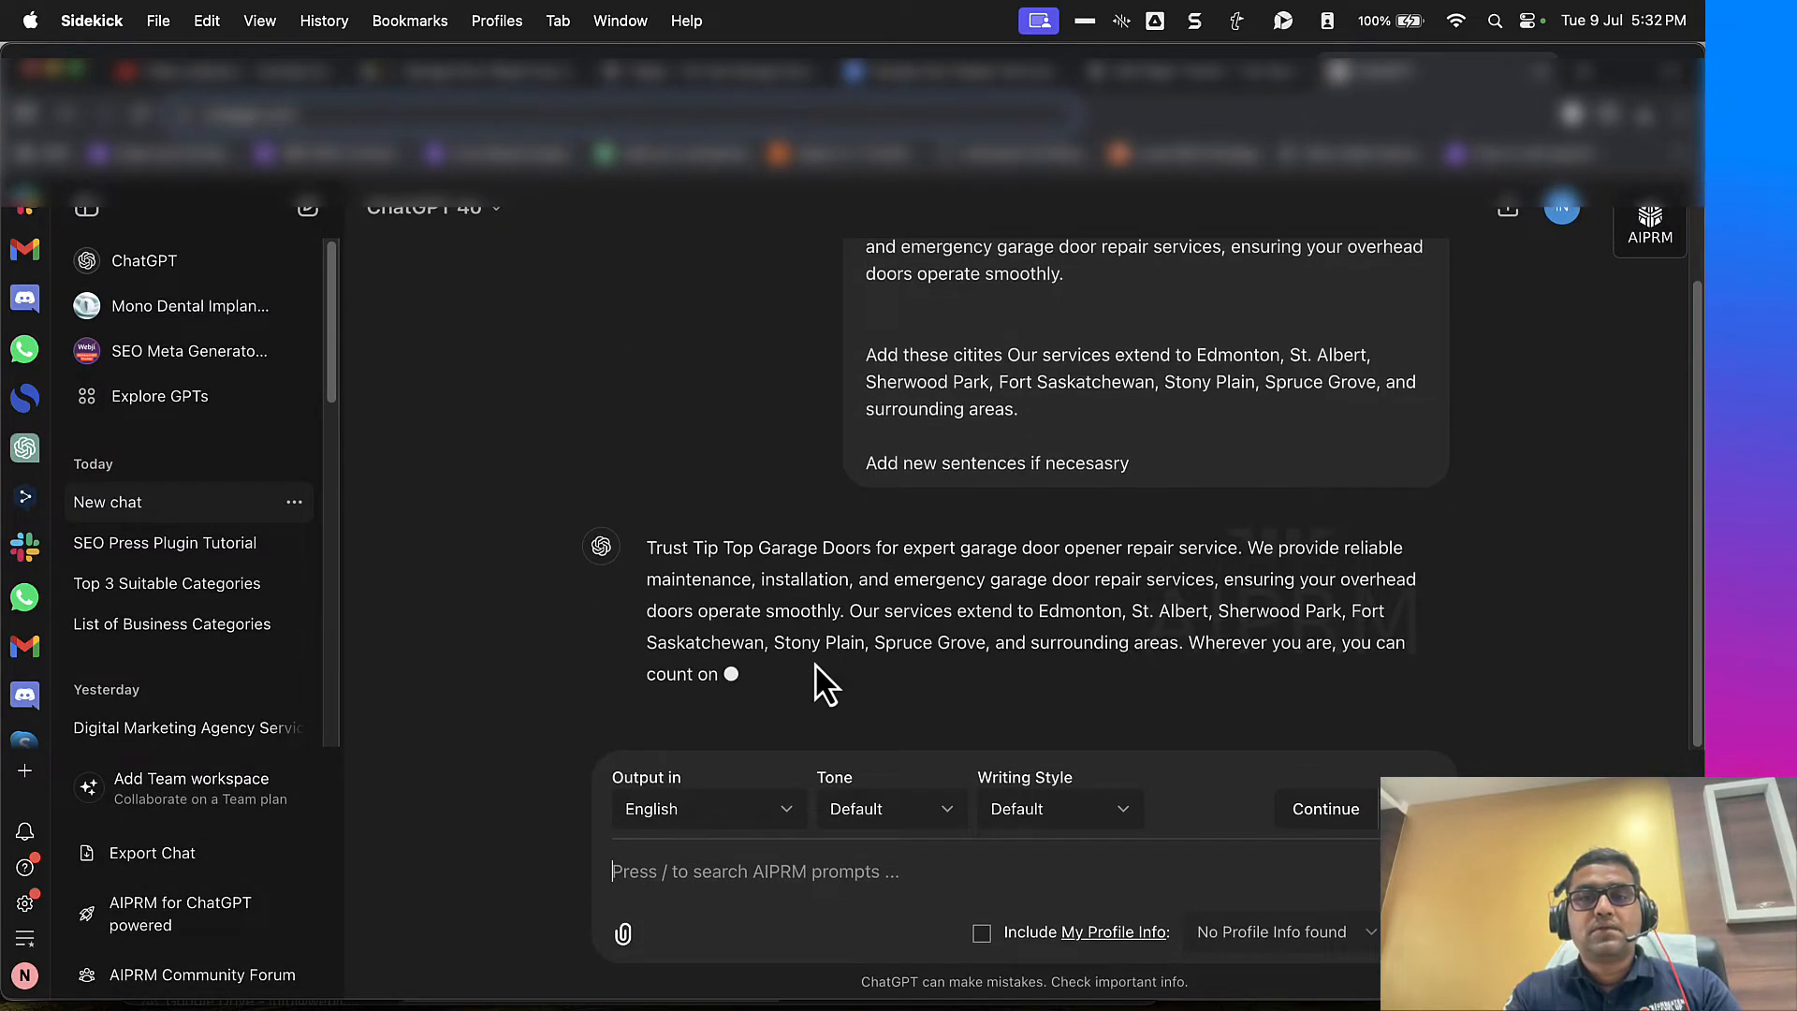
Step: Copy ChatGPT's rewritten intro paragraph into the empty prompt box for a grammar check
{"action": "triple_click", "coordinate": [769, 644]}
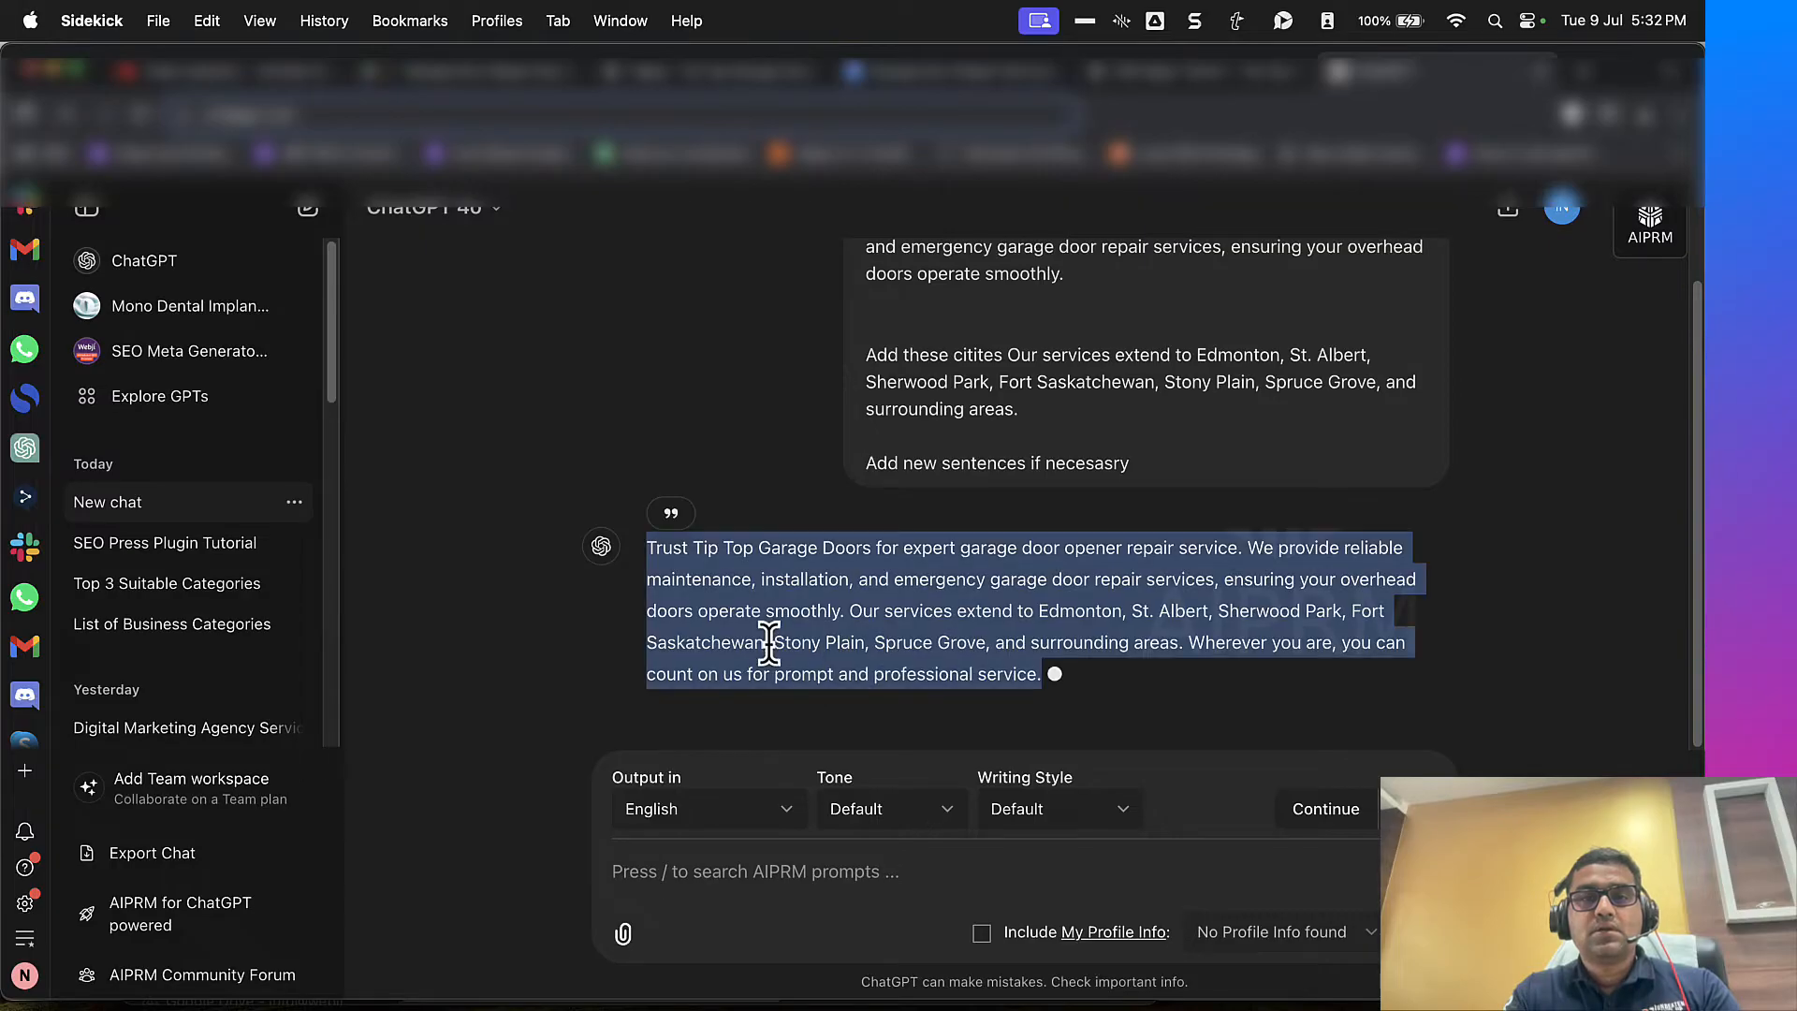
{"action": "left_click", "coordinate": [726, 854]}
{"action": "key", "text": "cmd+v"}
{"action": "triple_click", "coordinate": [743, 805]}
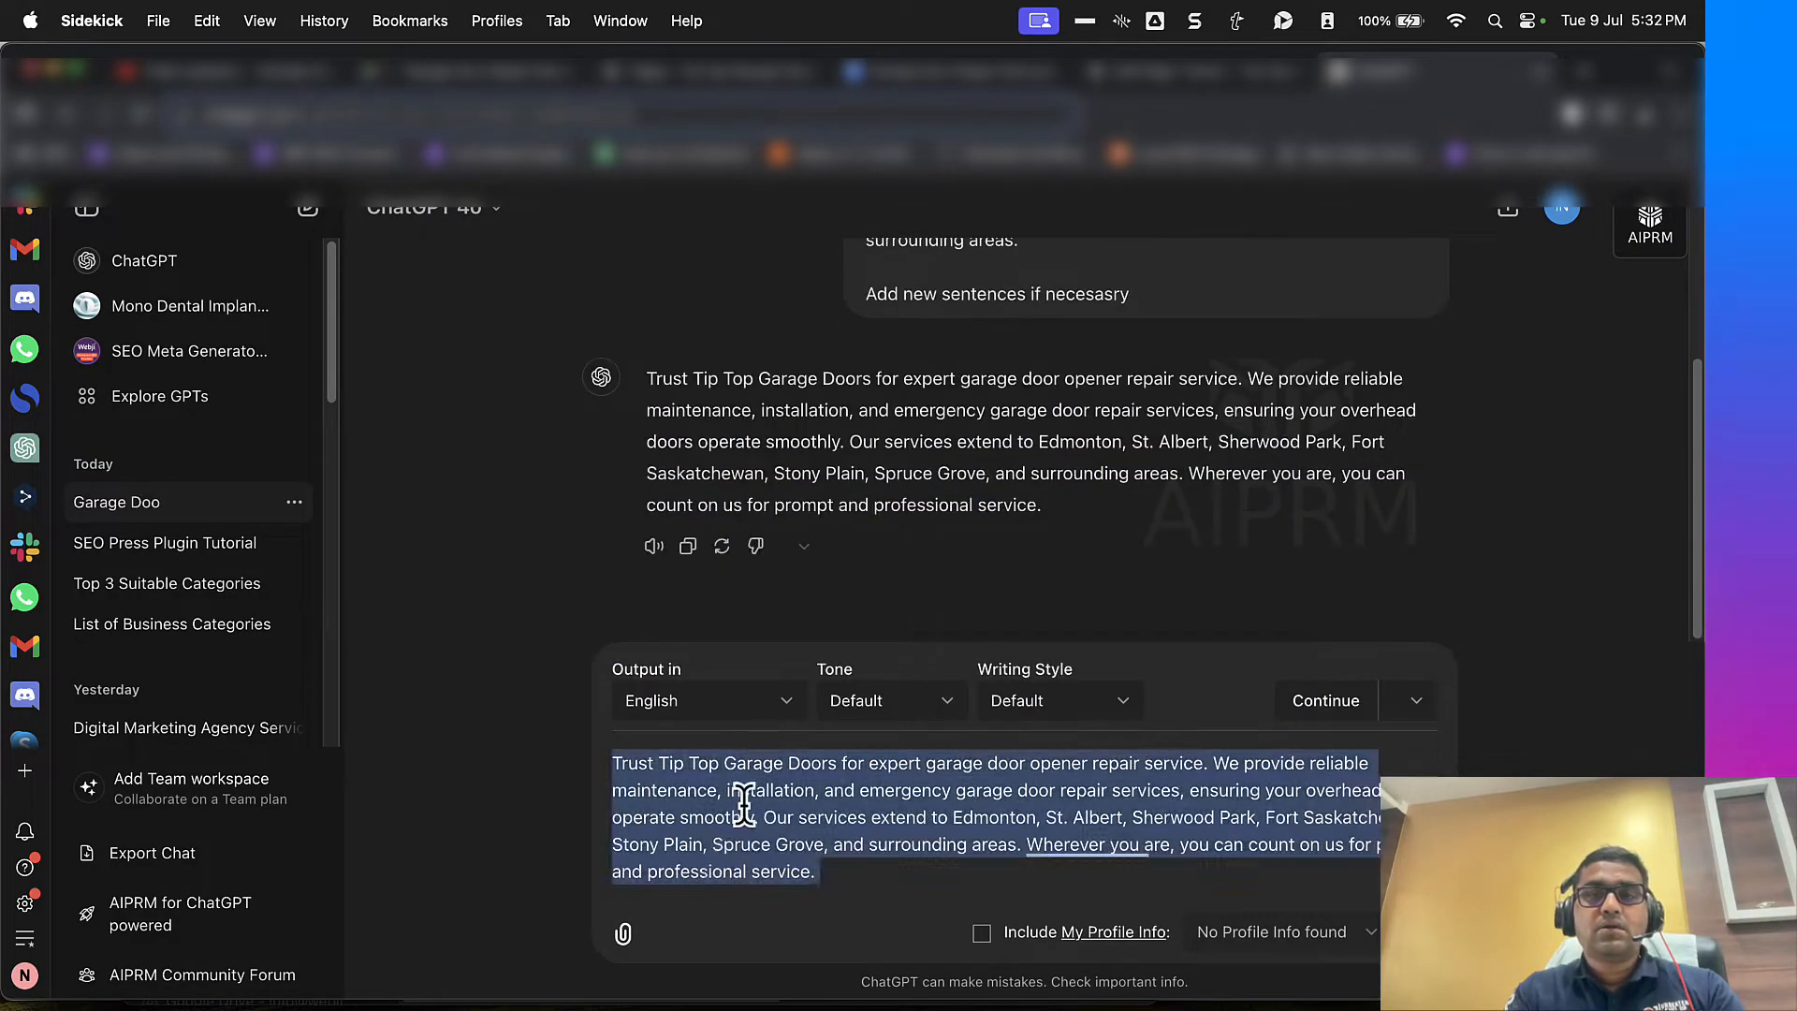
{"action": "key", "text": "BackSpace"}
{"action": "key", "text": "super+v"}
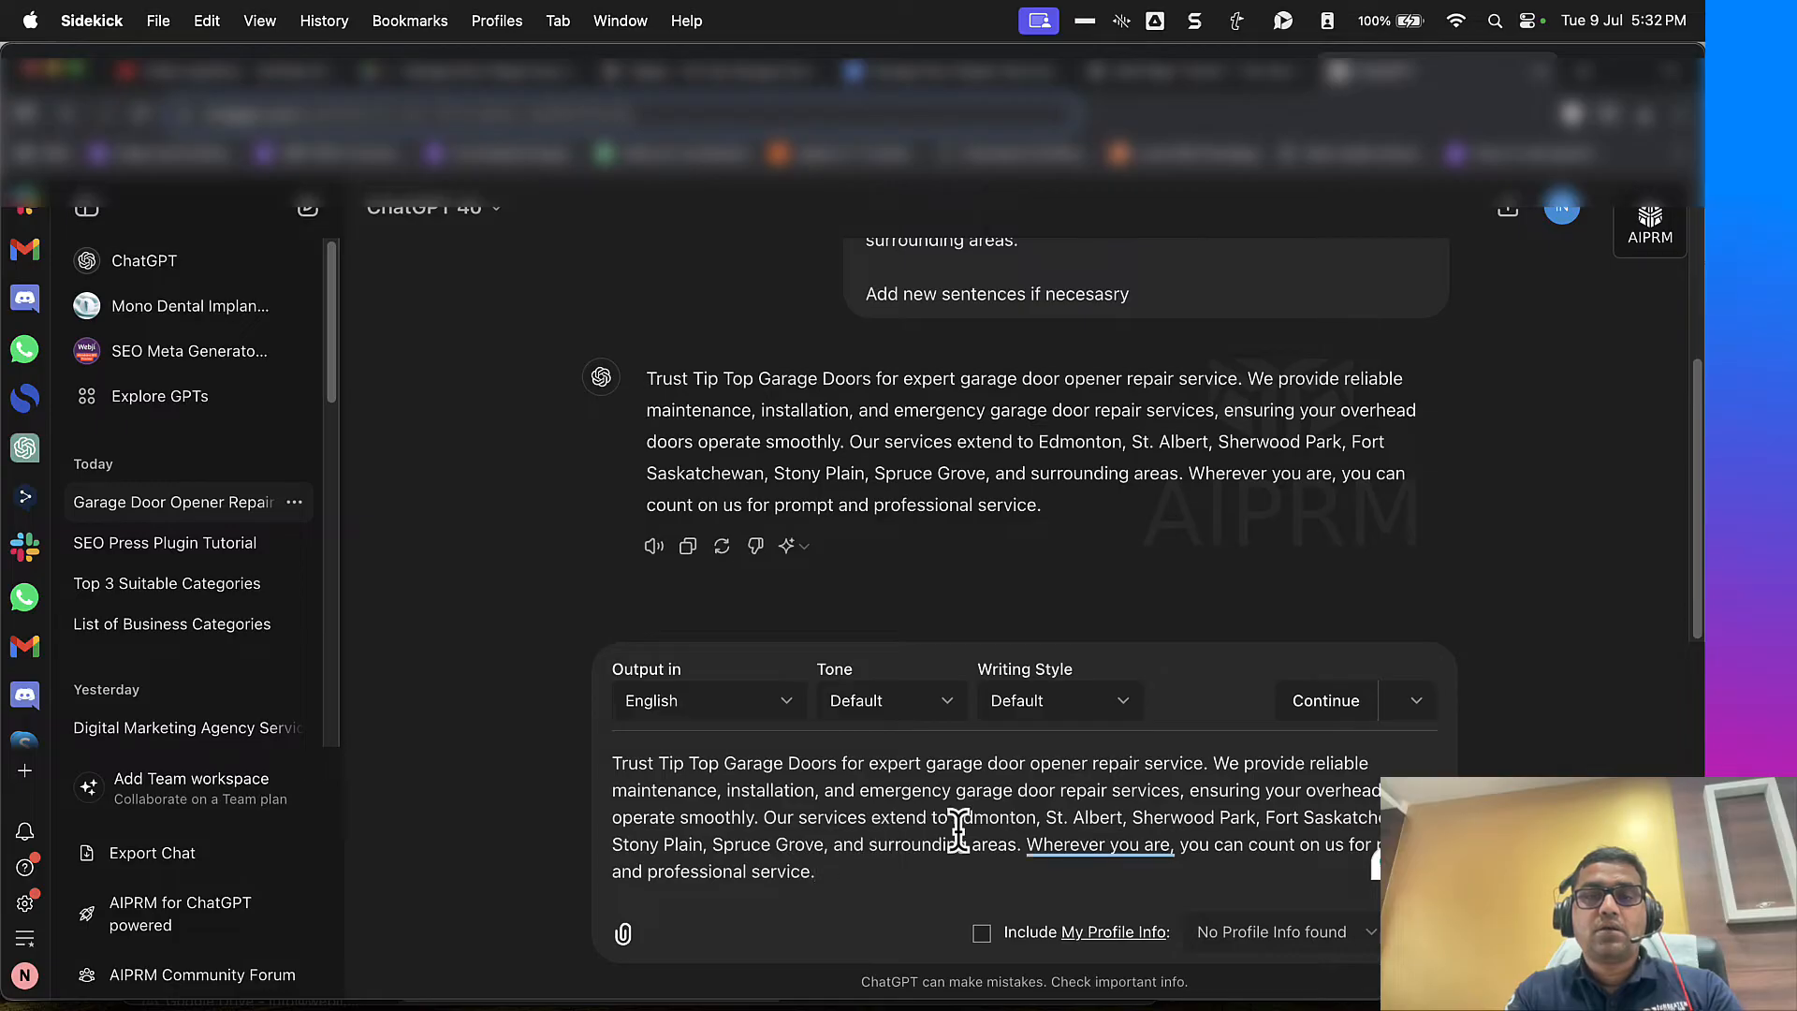
Step: Accept Grammarly's rephrase "You can count on us wherever you are for prompt and professional service." and cut the whole paragraph out of the prompt box
{"action": "mouse_move", "coordinate": [1080, 847]}
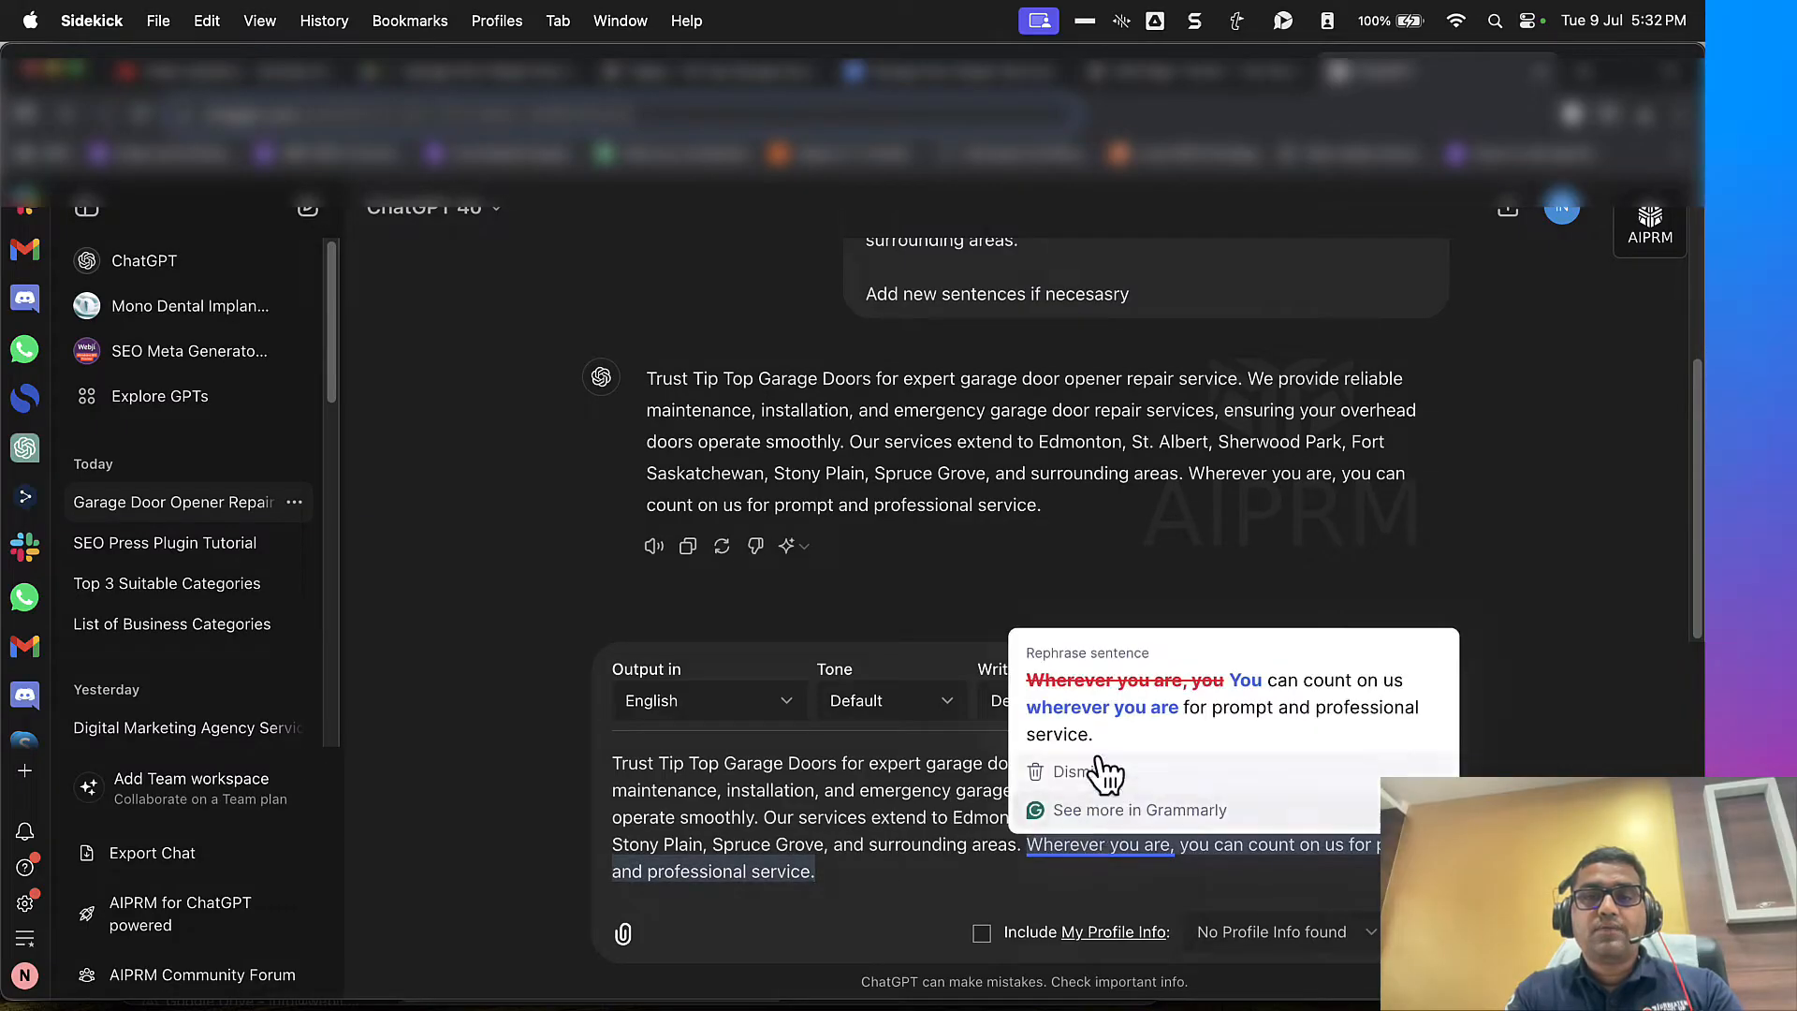
{"action": "left_click", "coordinate": [1107, 742]}
{"action": "key", "text": "super+a"}
{"action": "key", "text": "super+x"}
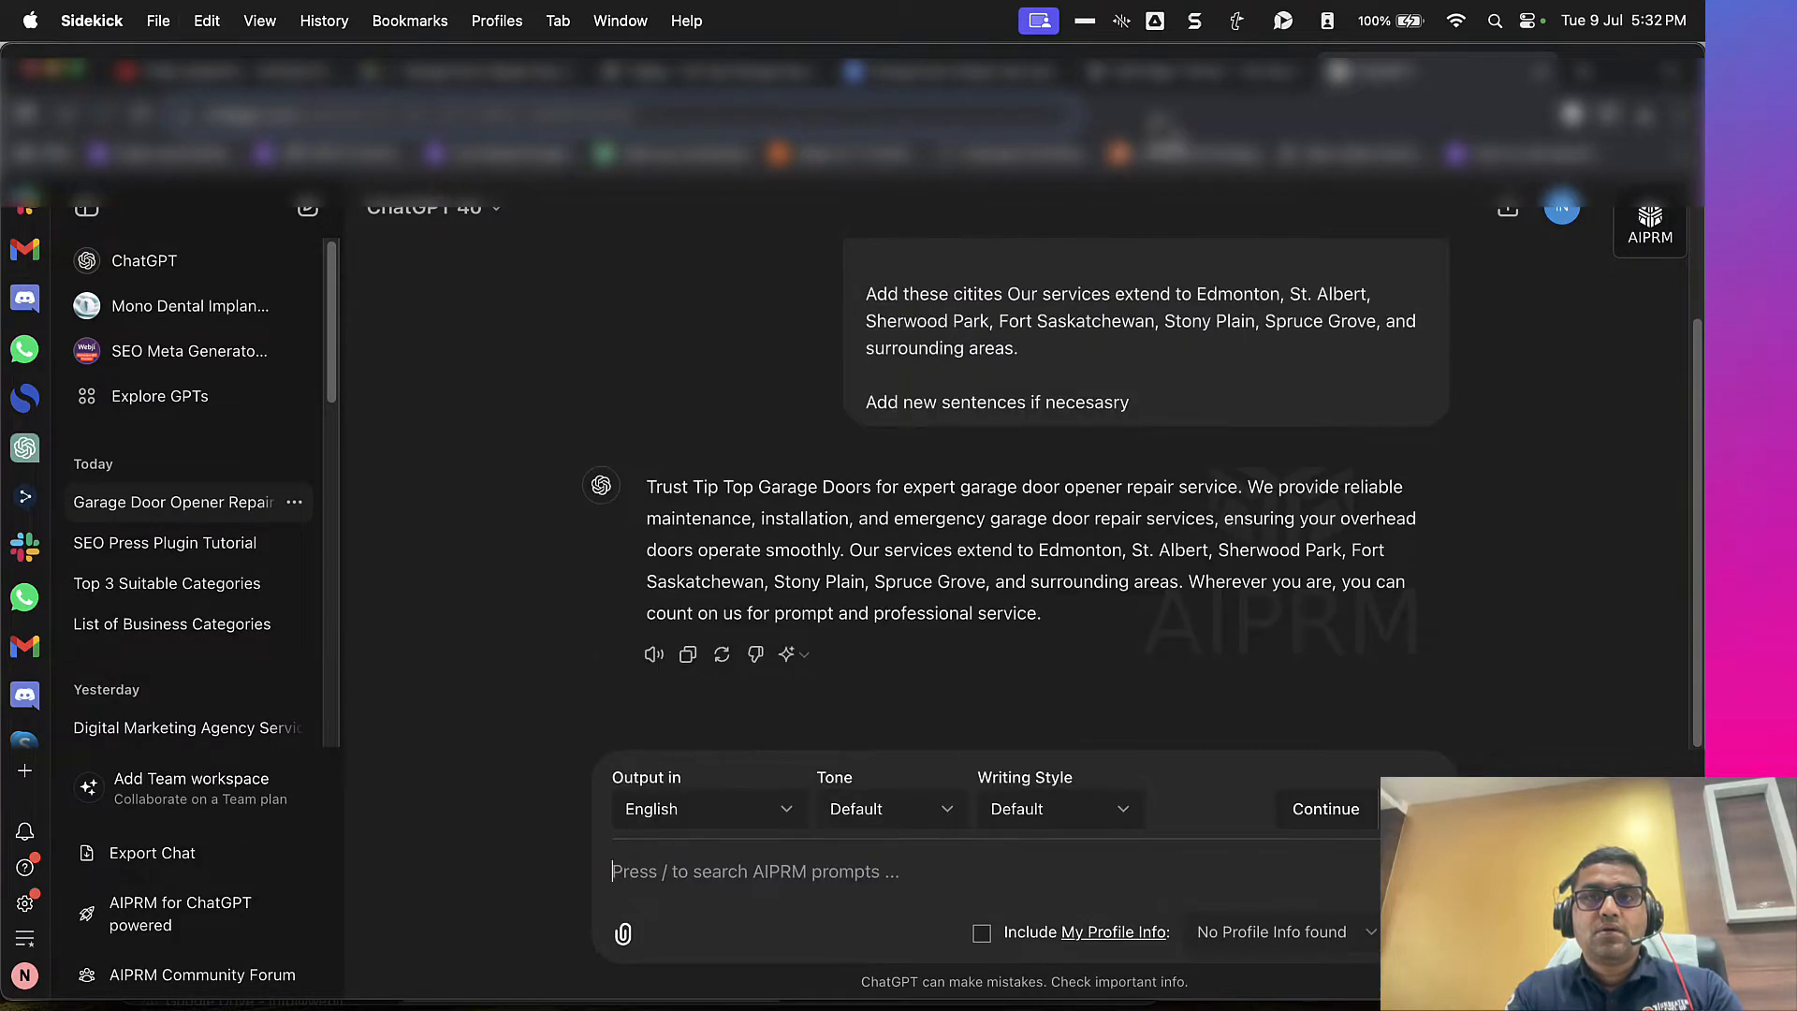
Step: Replace the intro paragraph below the hero heading in the WordPress page editor with the cut text
{"action": "left_click", "coordinate": [1188, 73]}
{"action": "left_click", "coordinate": [374, 680]}
{"action": "key", "text": "super+a"}
{"action": "key", "text": "super+v"}
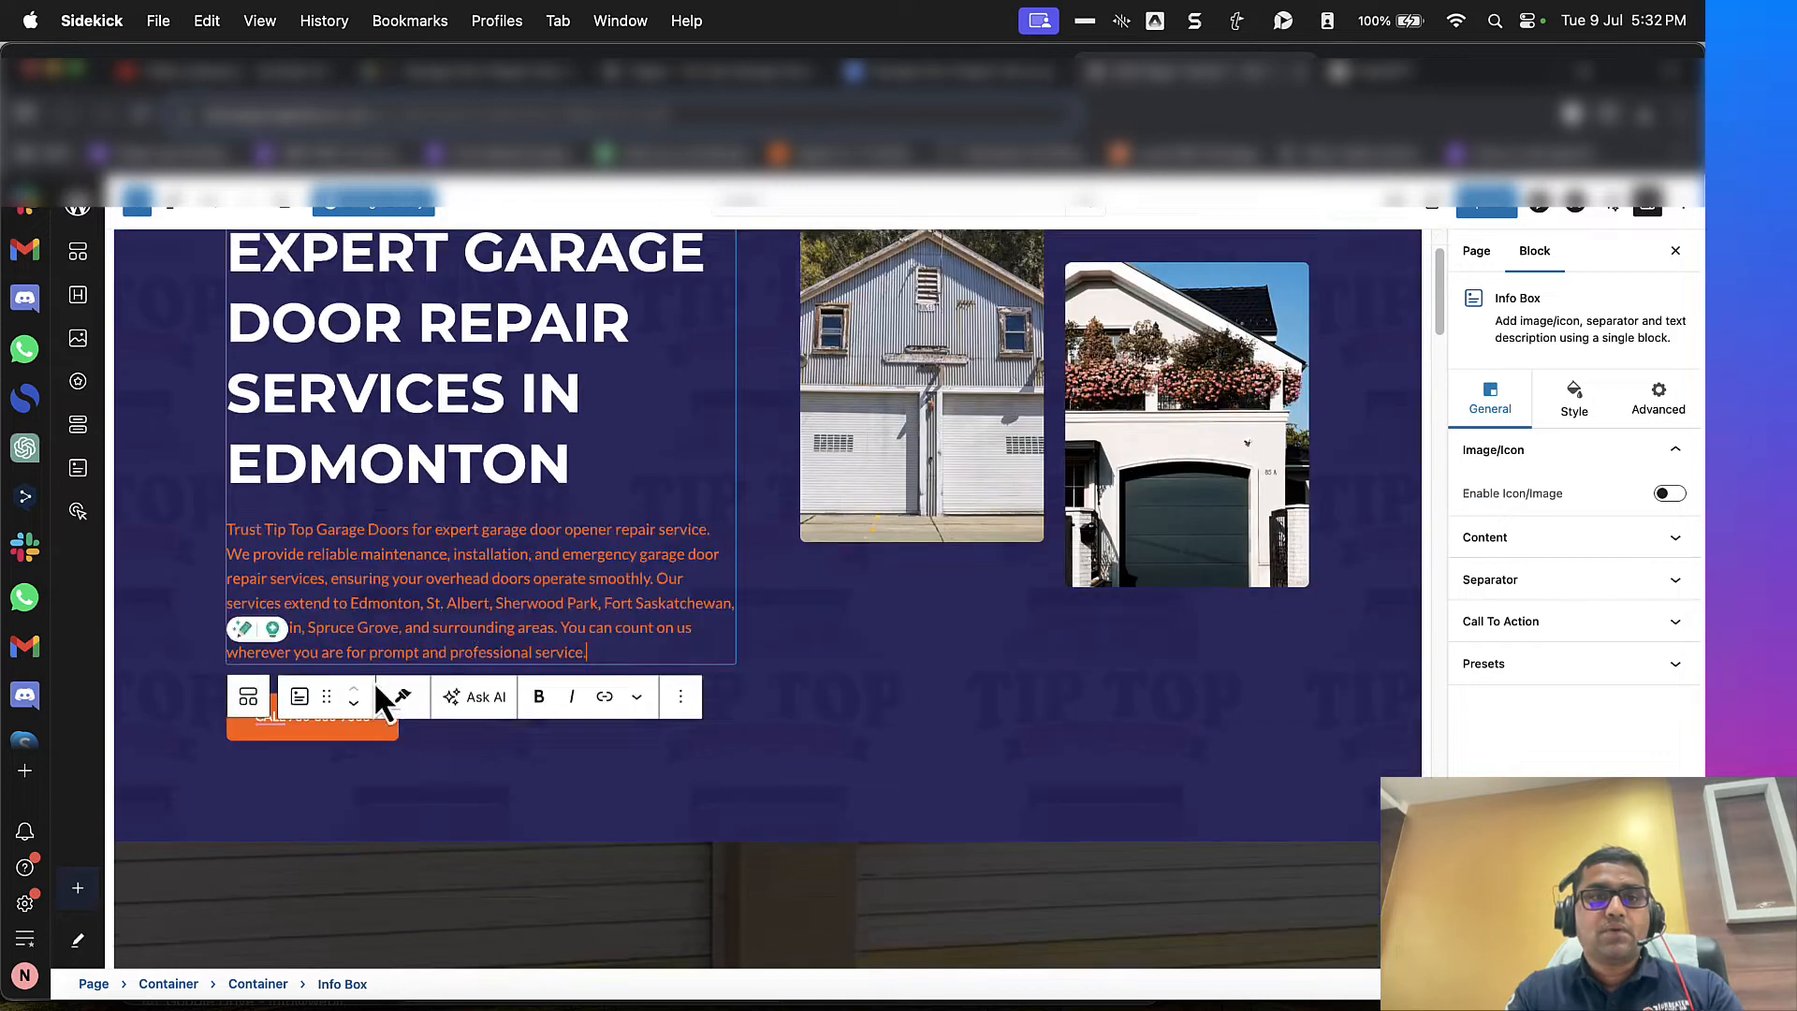
{"action": "scroll", "coordinate": [617, 526], "scroll_direction": "up", "scroll_amount": 2}
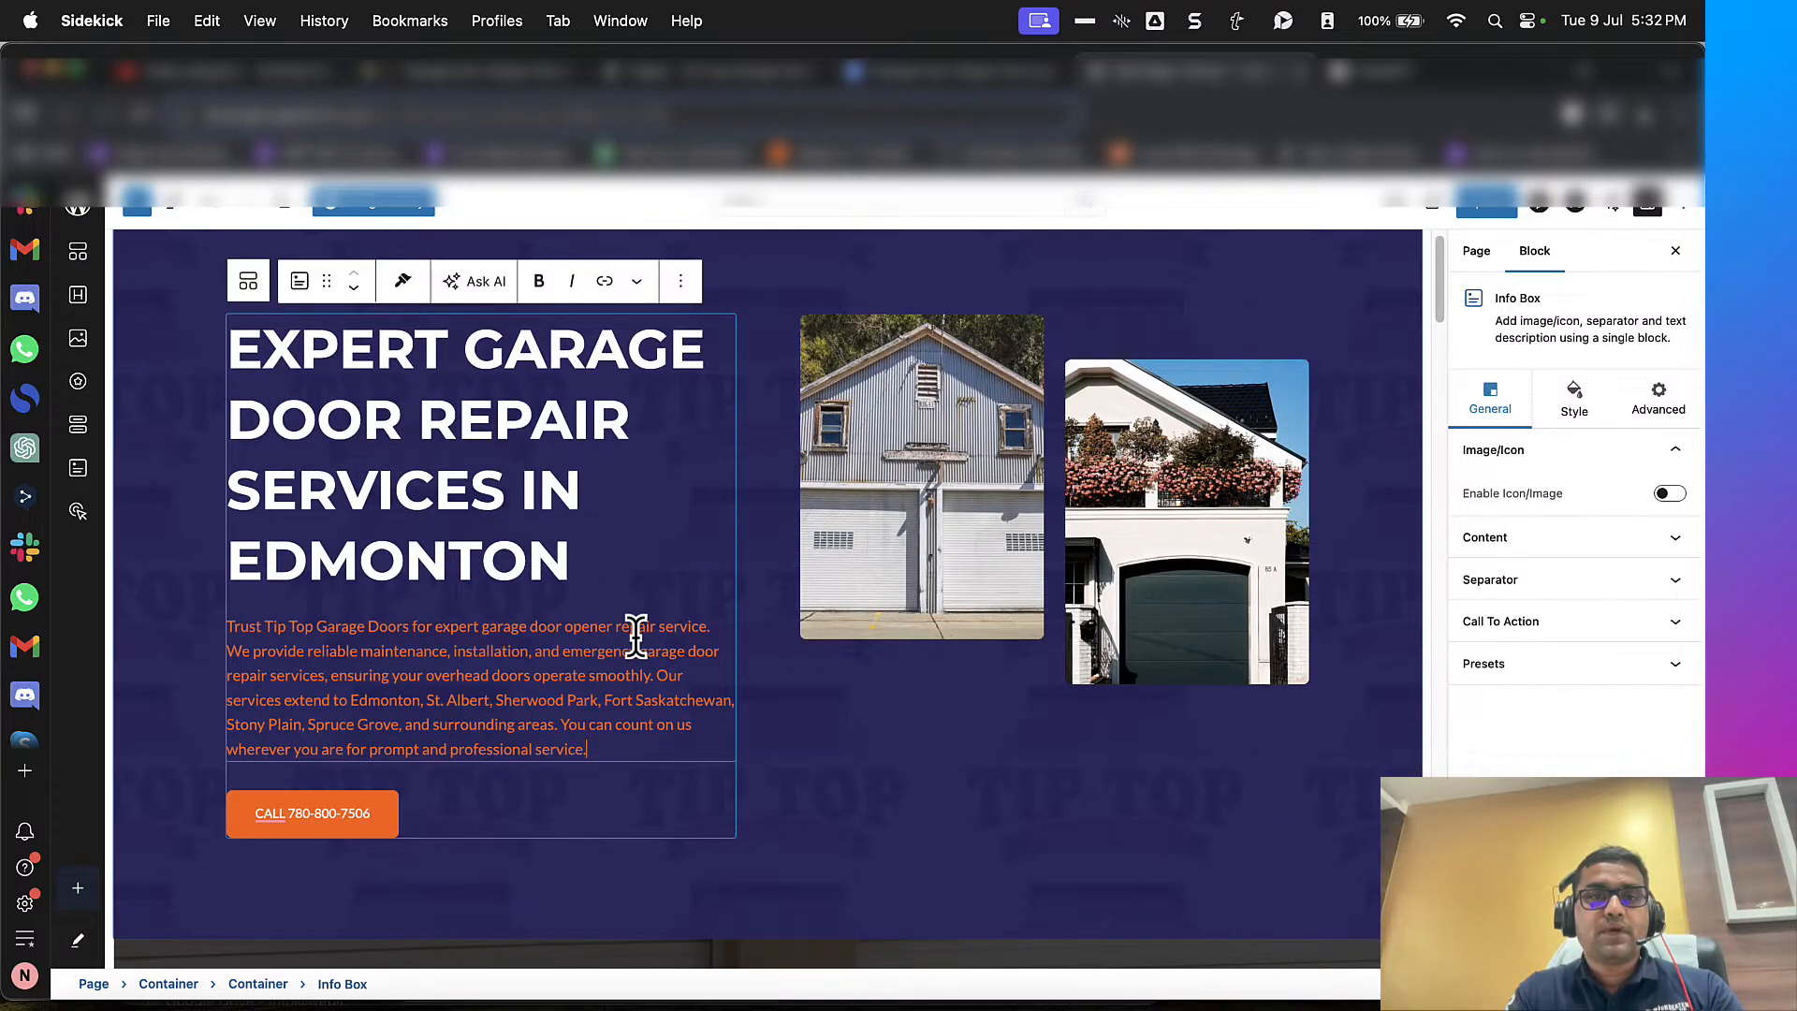
{"action": "scroll", "coordinate": [636, 636], "scroll_direction": "down", "scroll_amount": 10}
Step: In the content document, correct the spelling to "prioritise" under "Are Our Services Dependable?"
{"action": "left_click", "coordinate": [992, 72]}
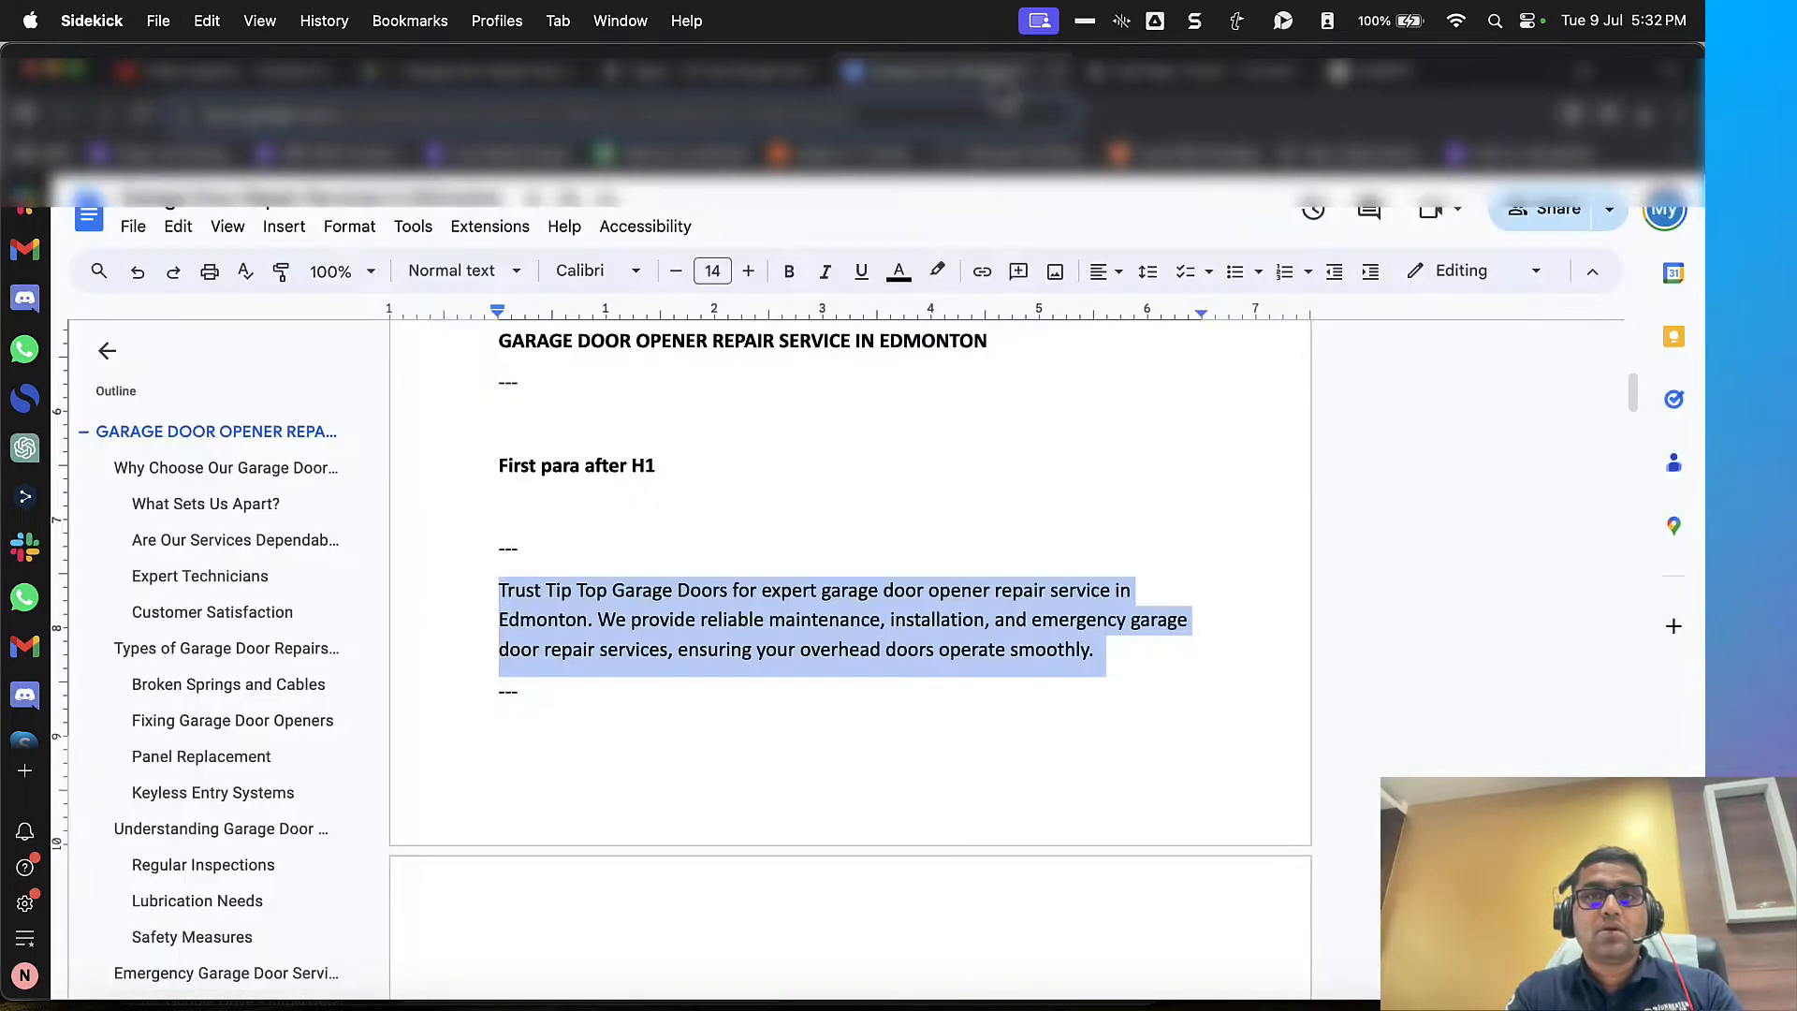
{"action": "scroll", "coordinate": [803, 461], "scroll_direction": "down", "scroll_amount": 10}
{"action": "scroll", "coordinate": [802, 461], "scroll_direction": "up", "scroll_amount": 3}
{"action": "scroll", "coordinate": [802, 463], "scroll_direction": "down", "scroll_amount": 1}
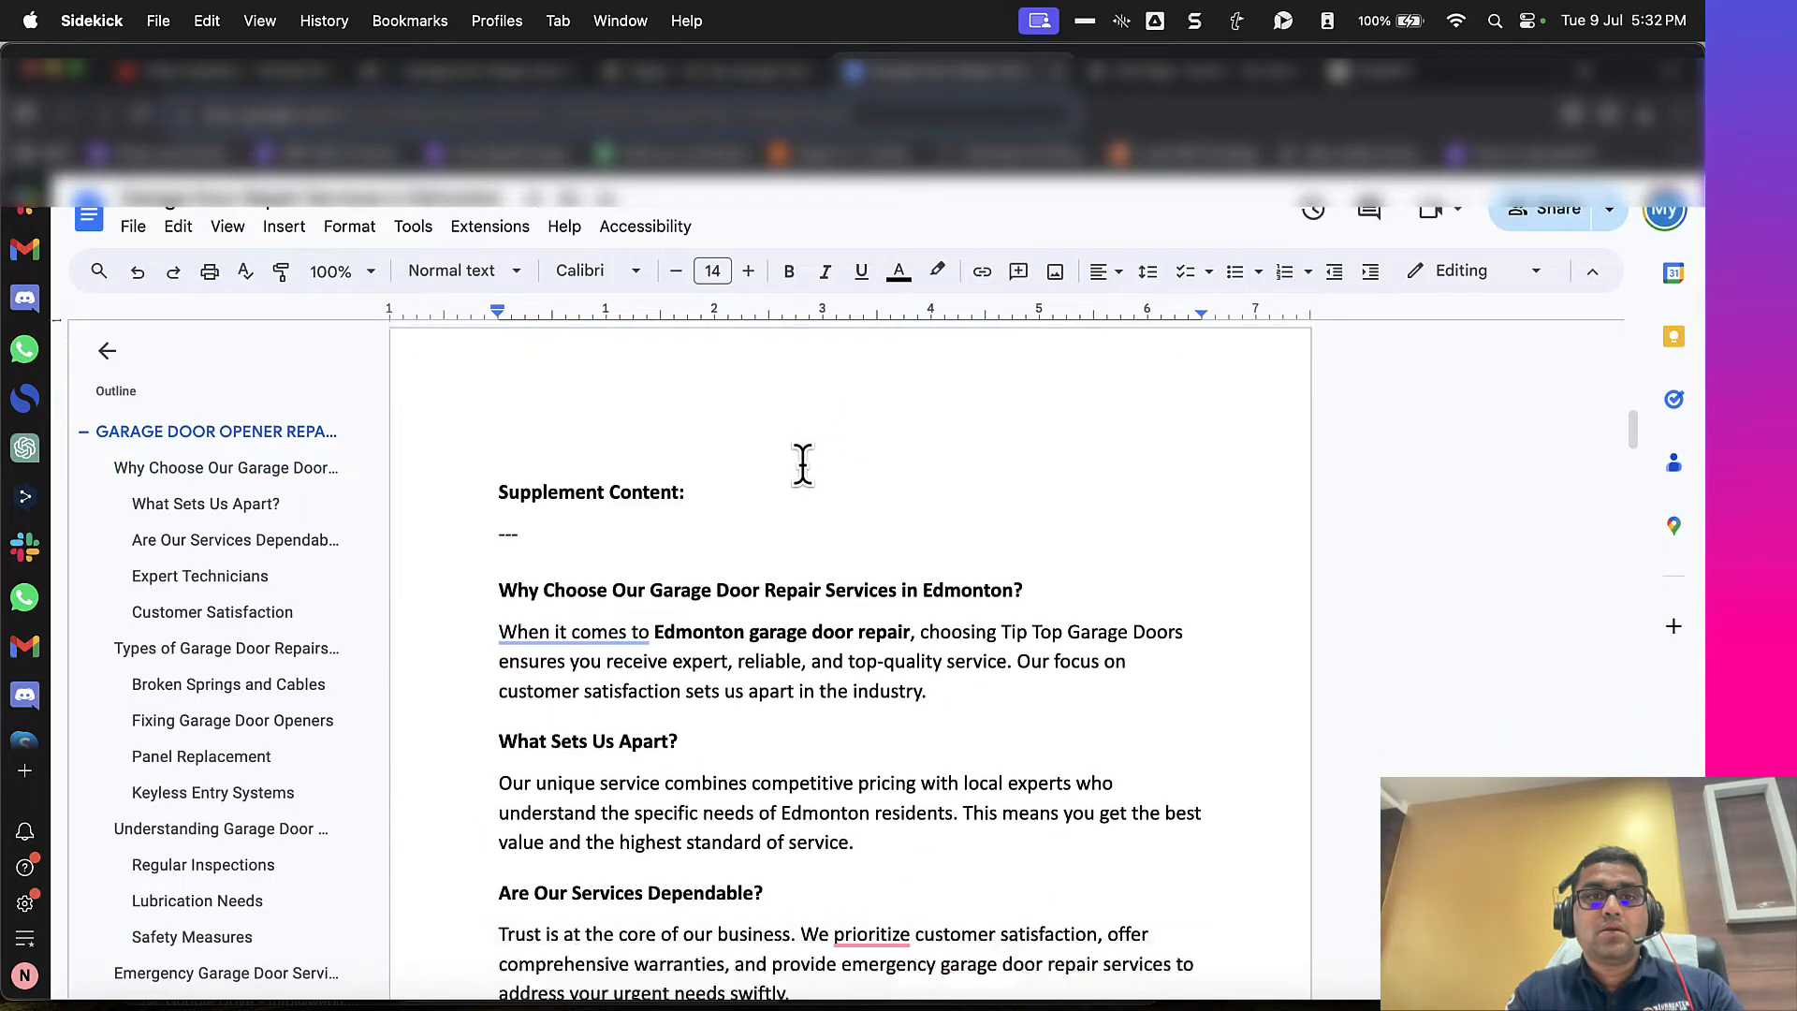
{"action": "scroll", "coordinate": [802, 461], "scroll_direction": "down", "scroll_amount": 3}
{"action": "left_click", "coordinate": [854, 702]}
{"action": "left_click", "coordinate": [913, 765]}
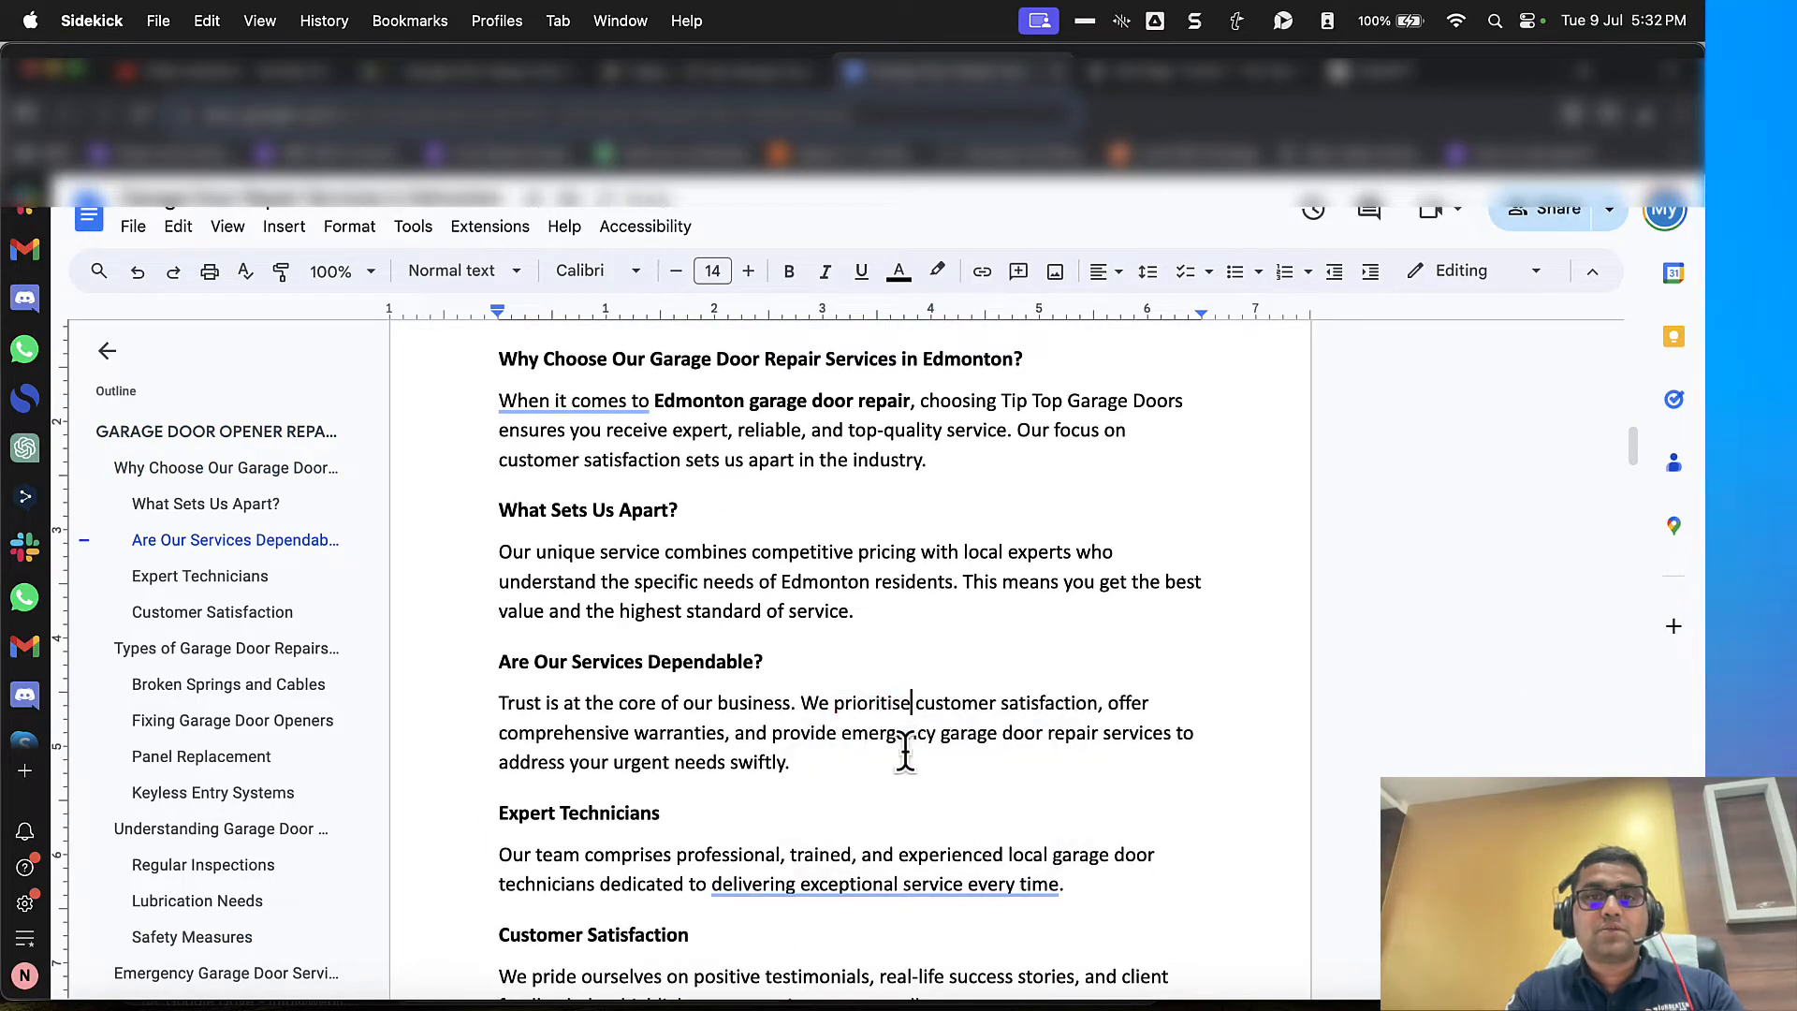
Step: Correct the spelling to "specialise" in the "Smart Garage Systems" paragraph
{"action": "scroll", "coordinate": [905, 751], "scroll_direction": "down", "scroll_amount": 20}
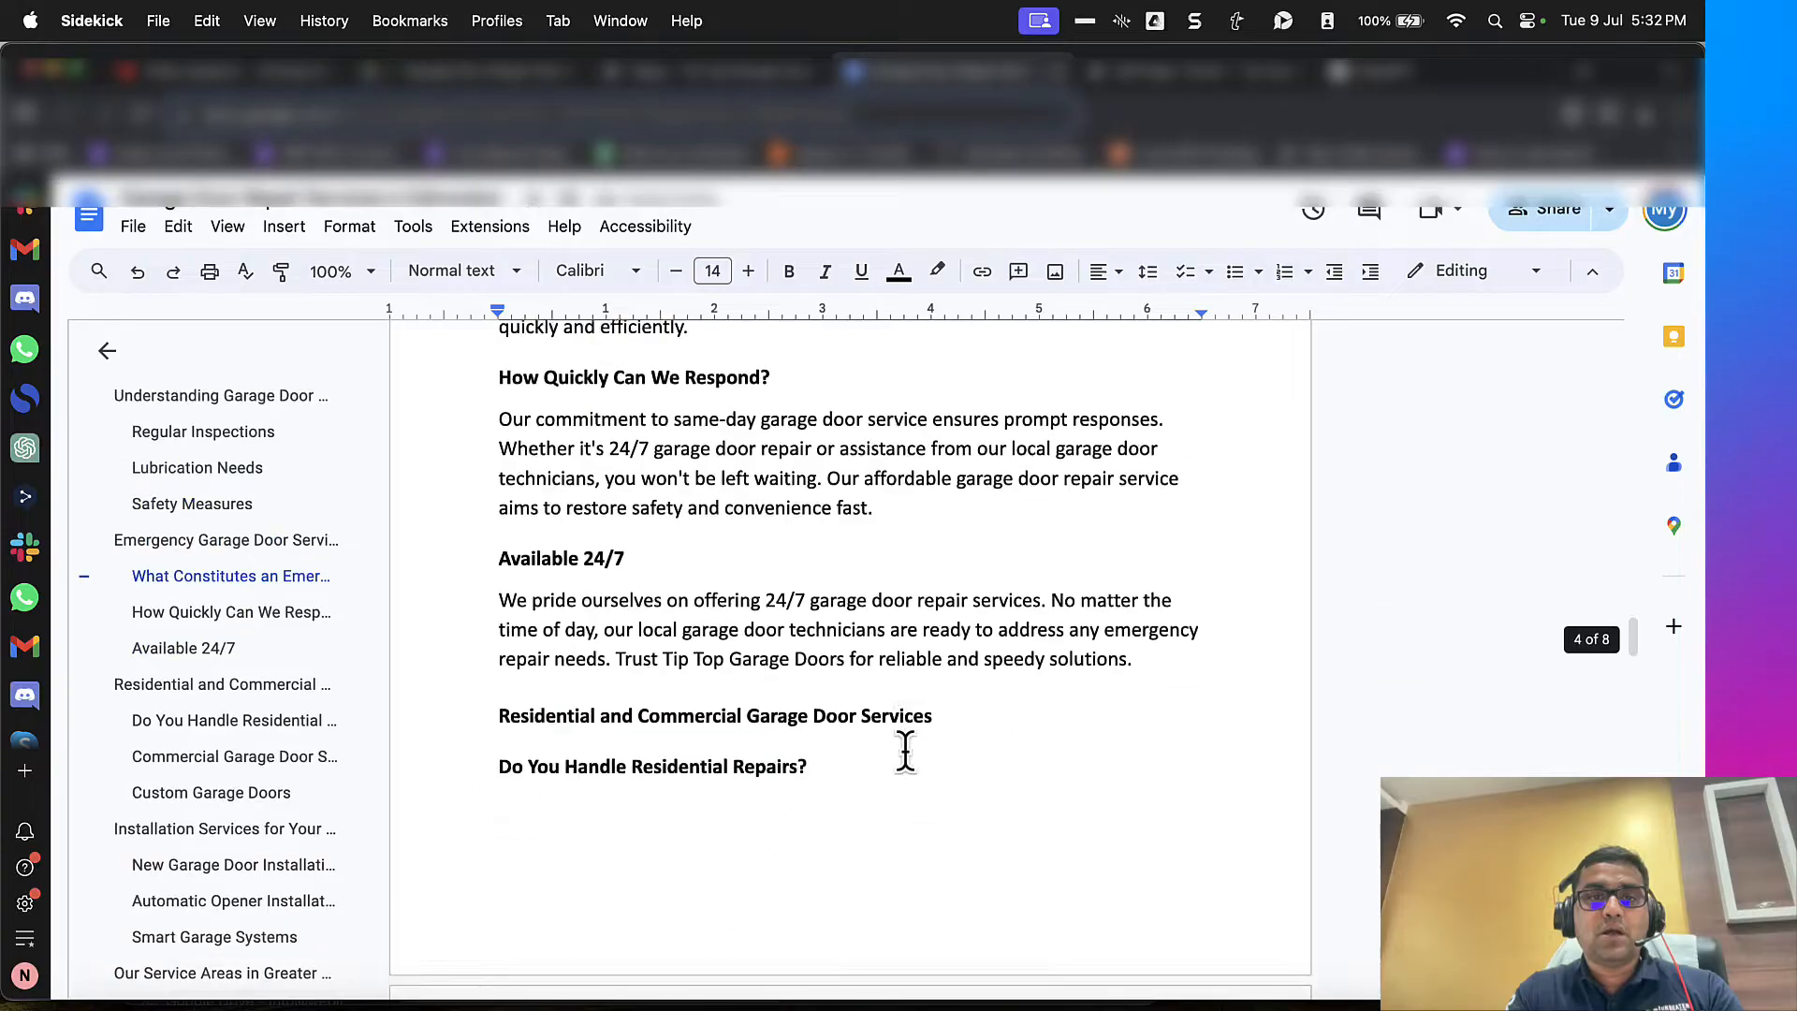
{"action": "scroll", "coordinate": [905, 752], "scroll_direction": "down", "scroll_amount": 6}
{"action": "scroll", "coordinate": [749, 694], "scroll_direction": "up", "scroll_amount": 1}
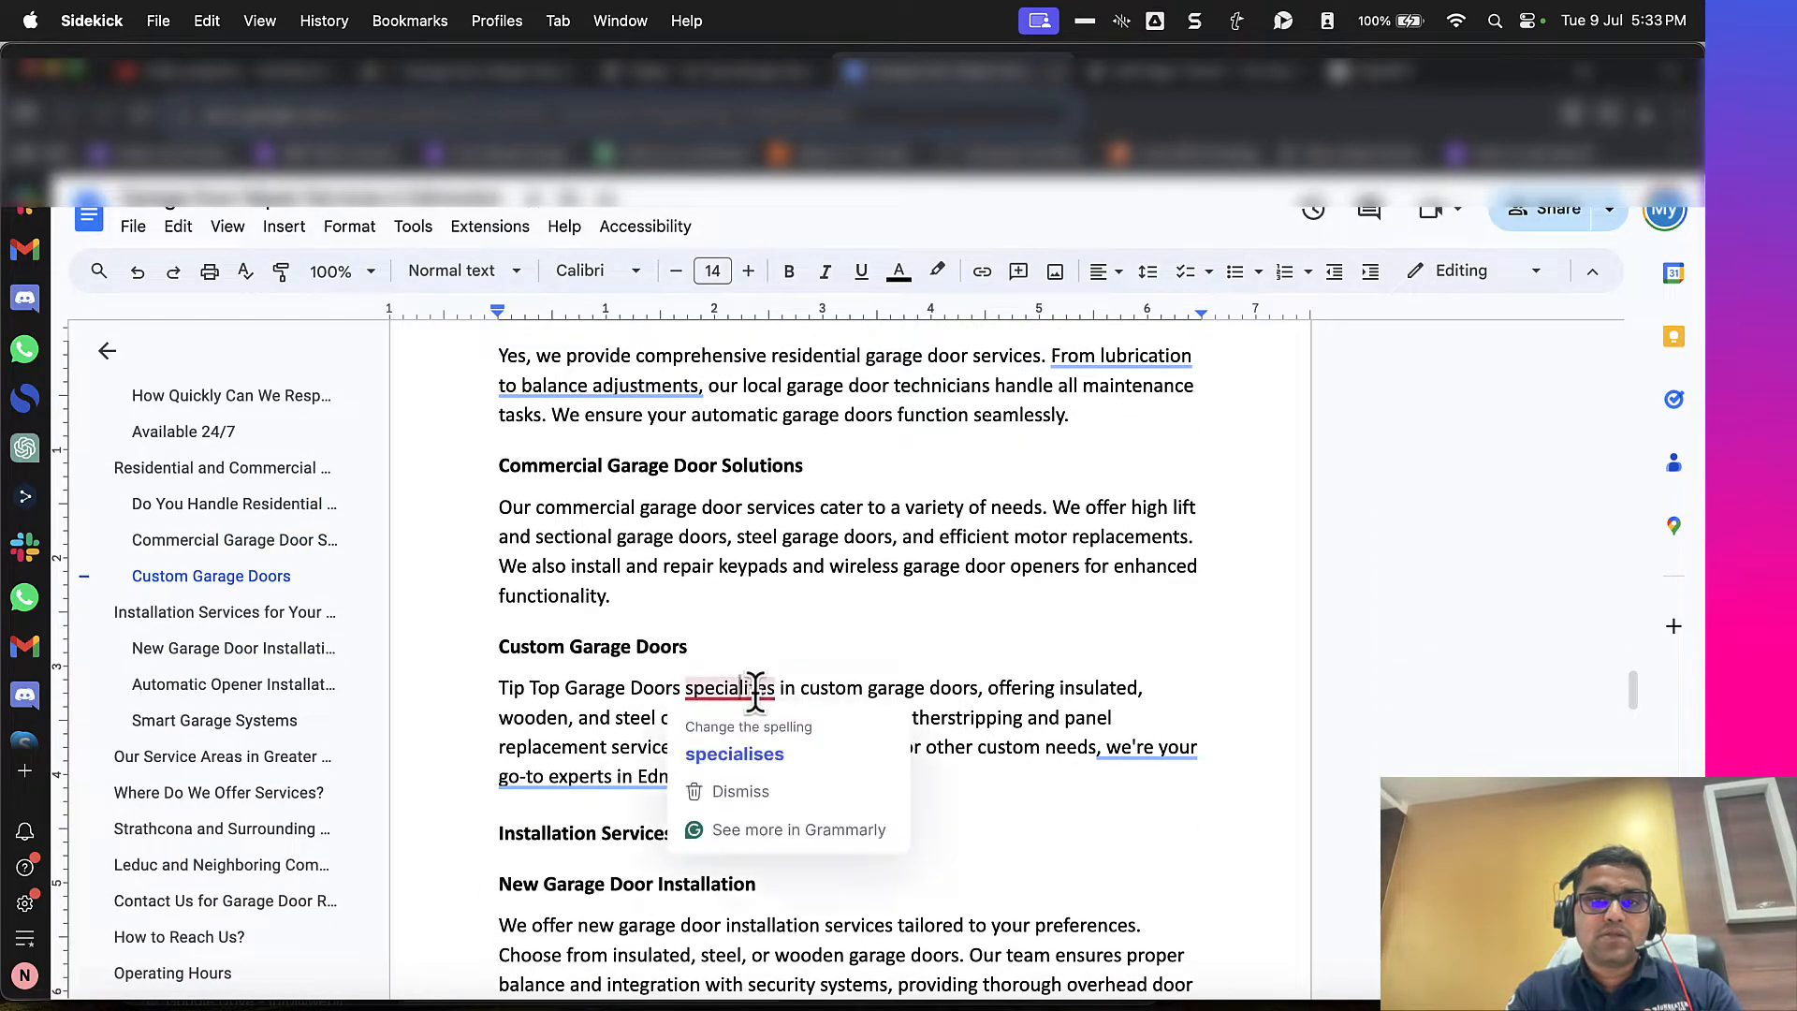
{"action": "scroll", "coordinate": [762, 702], "scroll_direction": "down", "scroll_amount": 6}
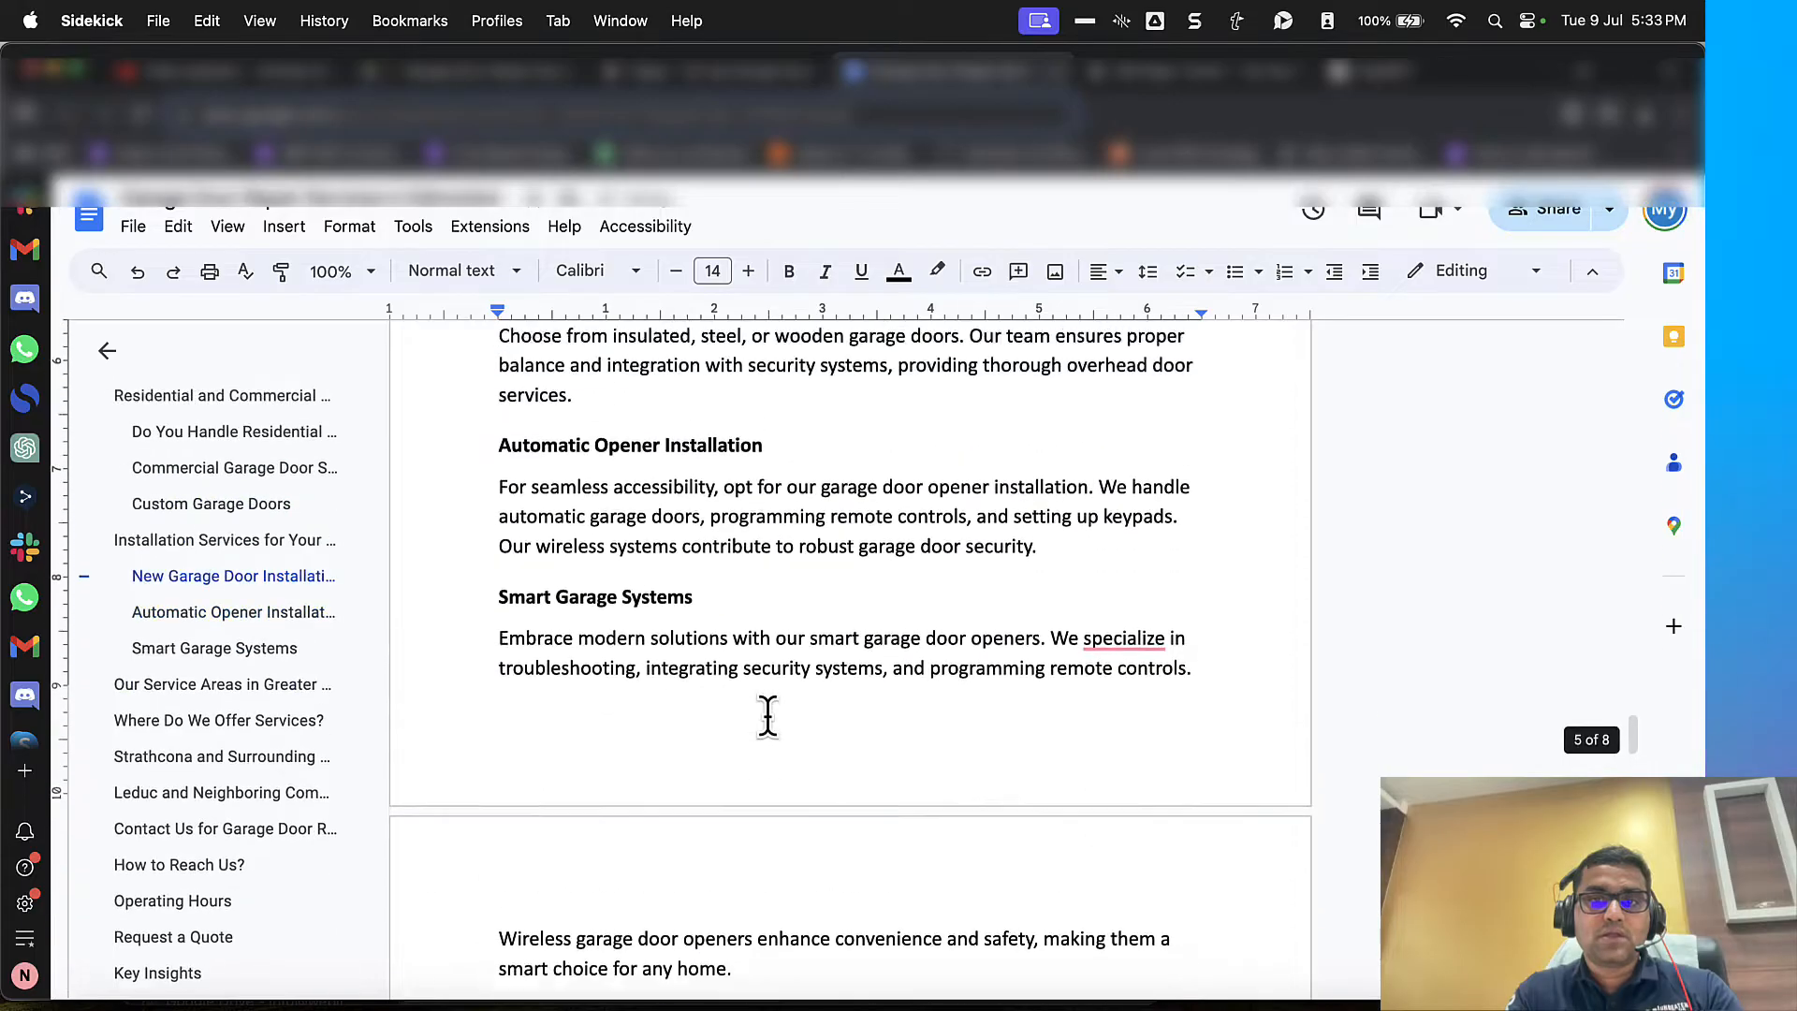
{"action": "scroll", "coordinate": [768, 716], "scroll_direction": "up", "scroll_amount": 1}
{"action": "mouse_move", "coordinate": [1128, 653]}
{"action": "left_click", "coordinate": [1135, 722]}
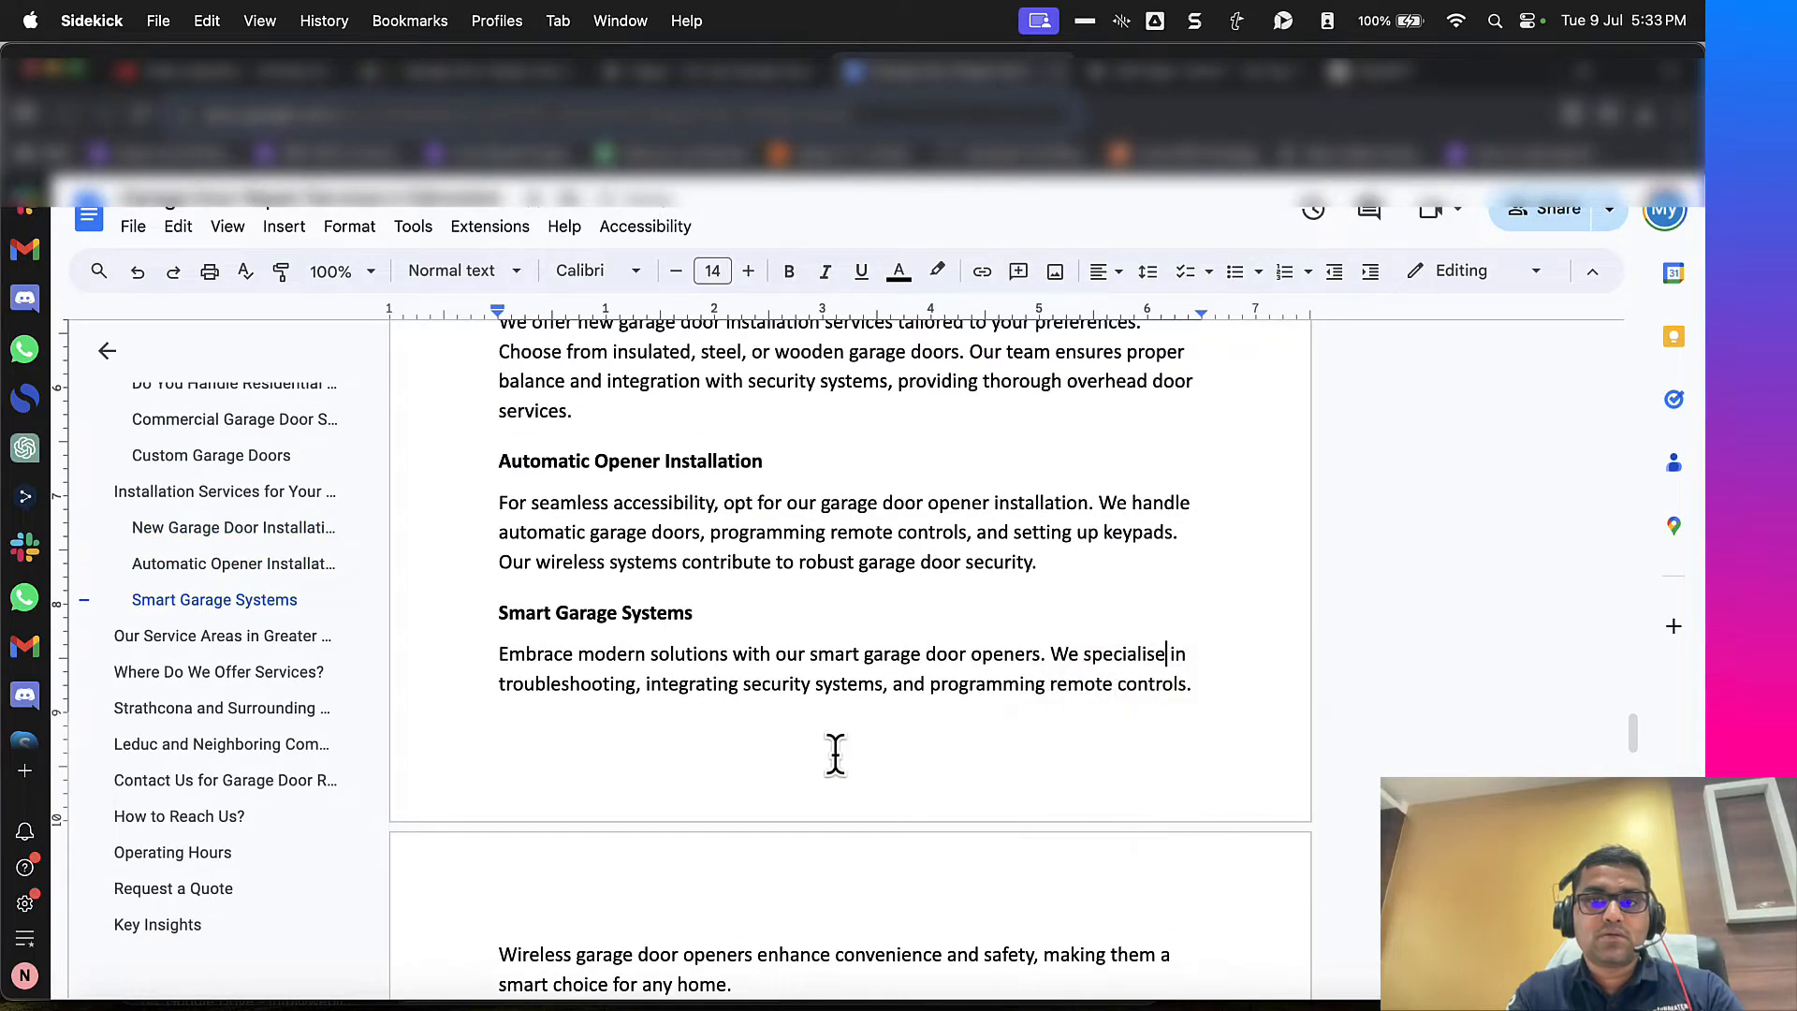
Step: Correct the spellings to "neighbourhoods" under "Our Service Areas in Greater Edmonton" and "neighbourhood" under "Where Do We Offer Services?"
{"action": "scroll", "coordinate": [834, 755], "scroll_direction": "down", "scroll_amount": 8}
{"action": "left_click", "coordinate": [556, 591]}
{"action": "left_click", "coordinate": [573, 651]}
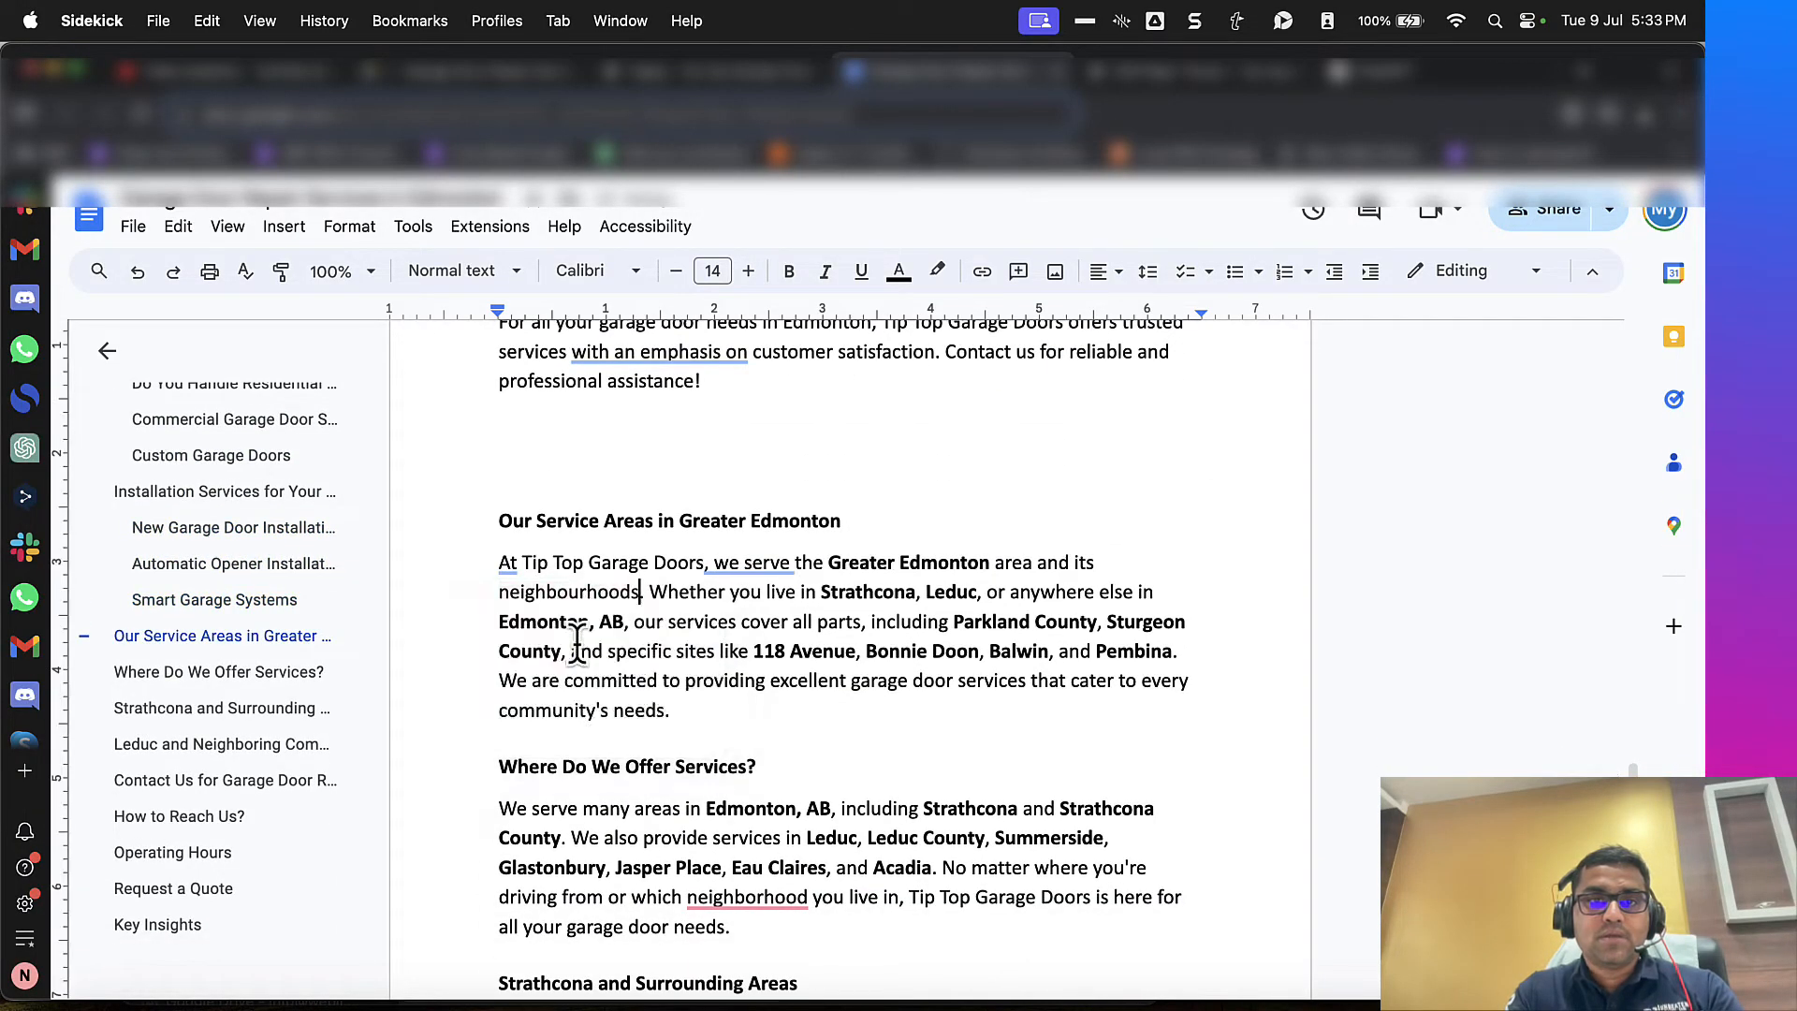
{"action": "scroll", "coordinate": [576, 643], "scroll_direction": "down", "scroll_amount": 4}
{"action": "mouse_move", "coordinate": [749, 599]}
{"action": "left_click", "coordinate": [762, 662]}
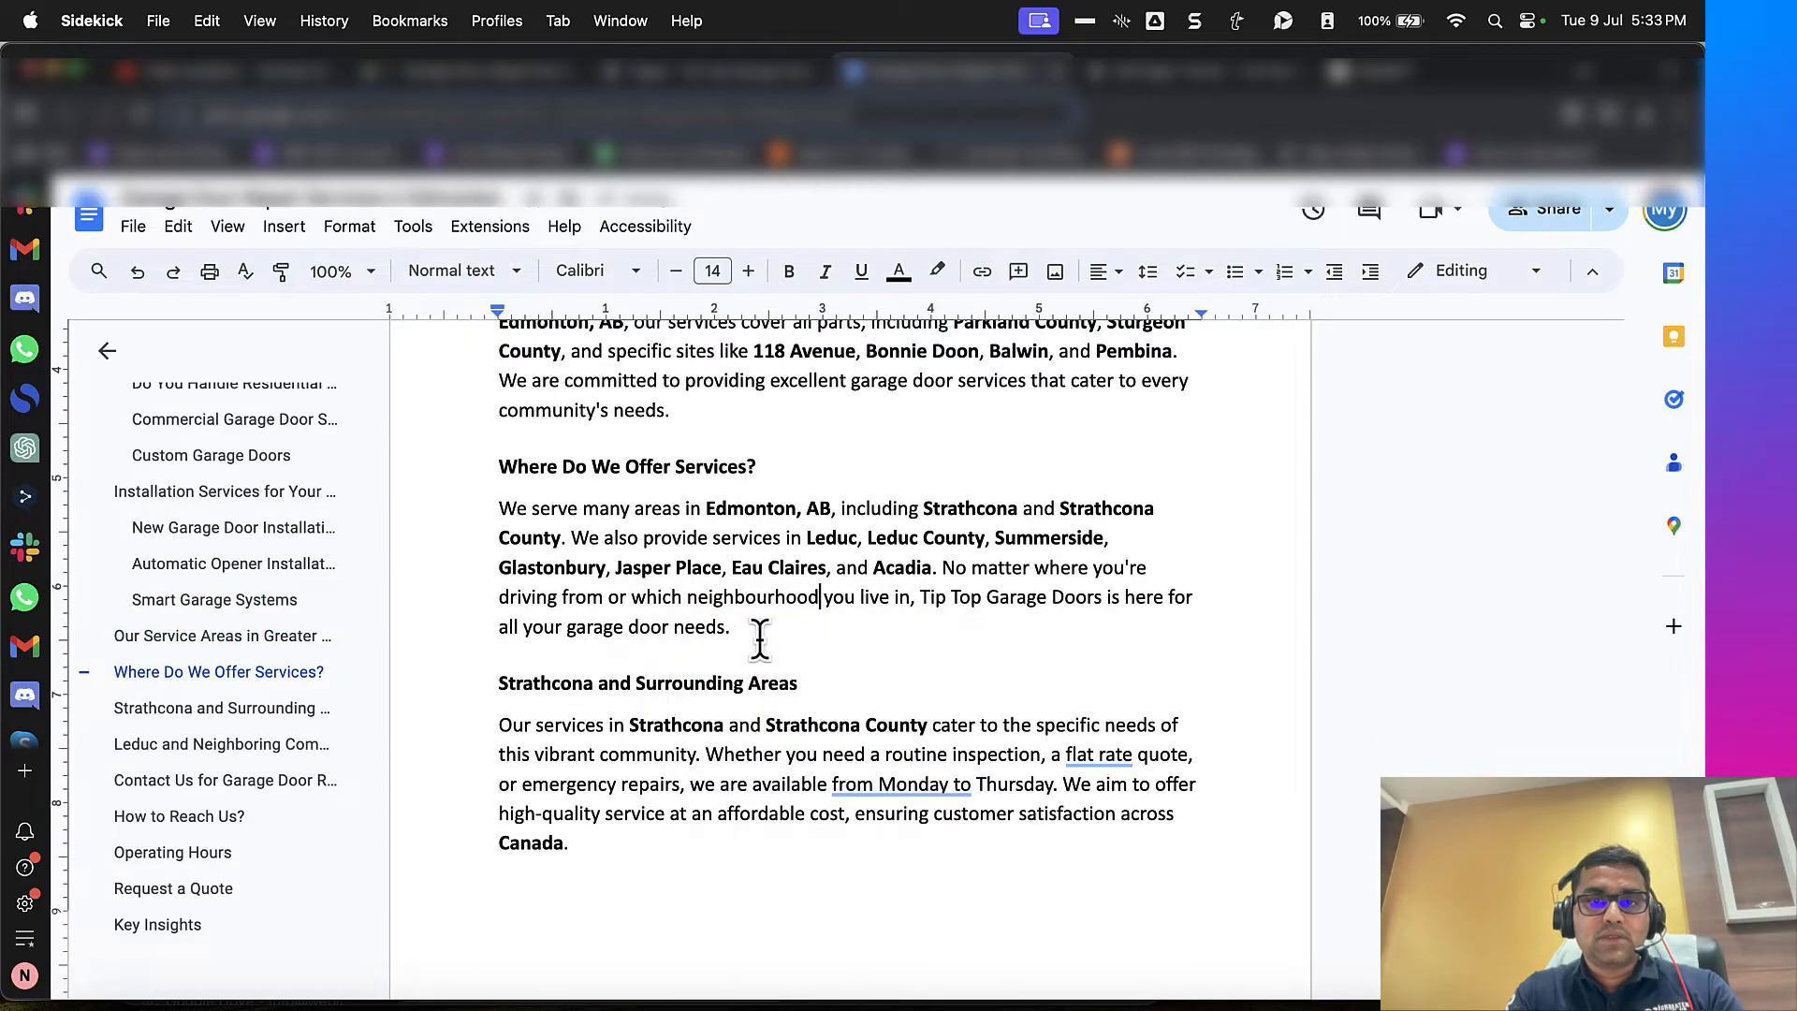
Step: Return to the WordPress page editor and select the "Your Premier Garage Door Services Provider" section's outer container
{"action": "scroll", "coordinate": [760, 646], "scroll_direction": "down", "scroll_amount": 10}
{"action": "scroll", "coordinate": [760, 639], "scroll_direction": "down", "scroll_amount": 7}
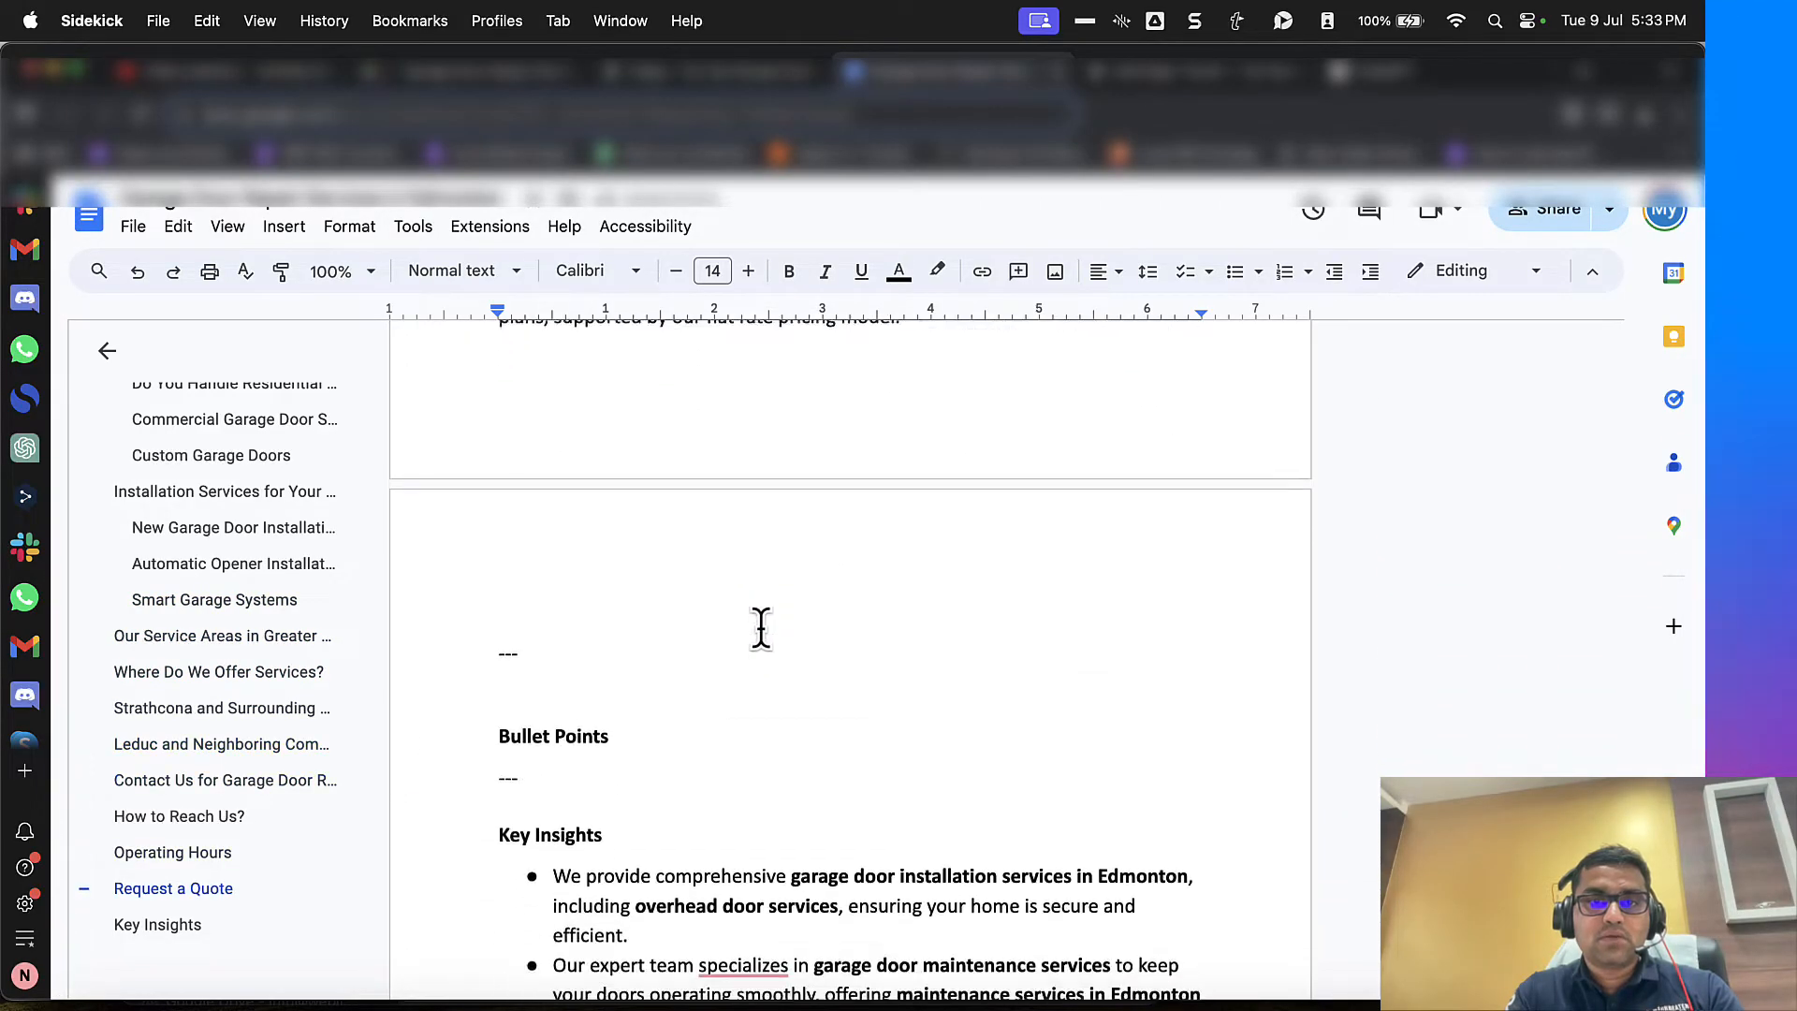
{"action": "scroll", "coordinate": [760, 627], "scroll_direction": "up", "scroll_amount": 12}
{"action": "scroll", "coordinate": [760, 627], "scroll_direction": "up", "scroll_amount": 15}
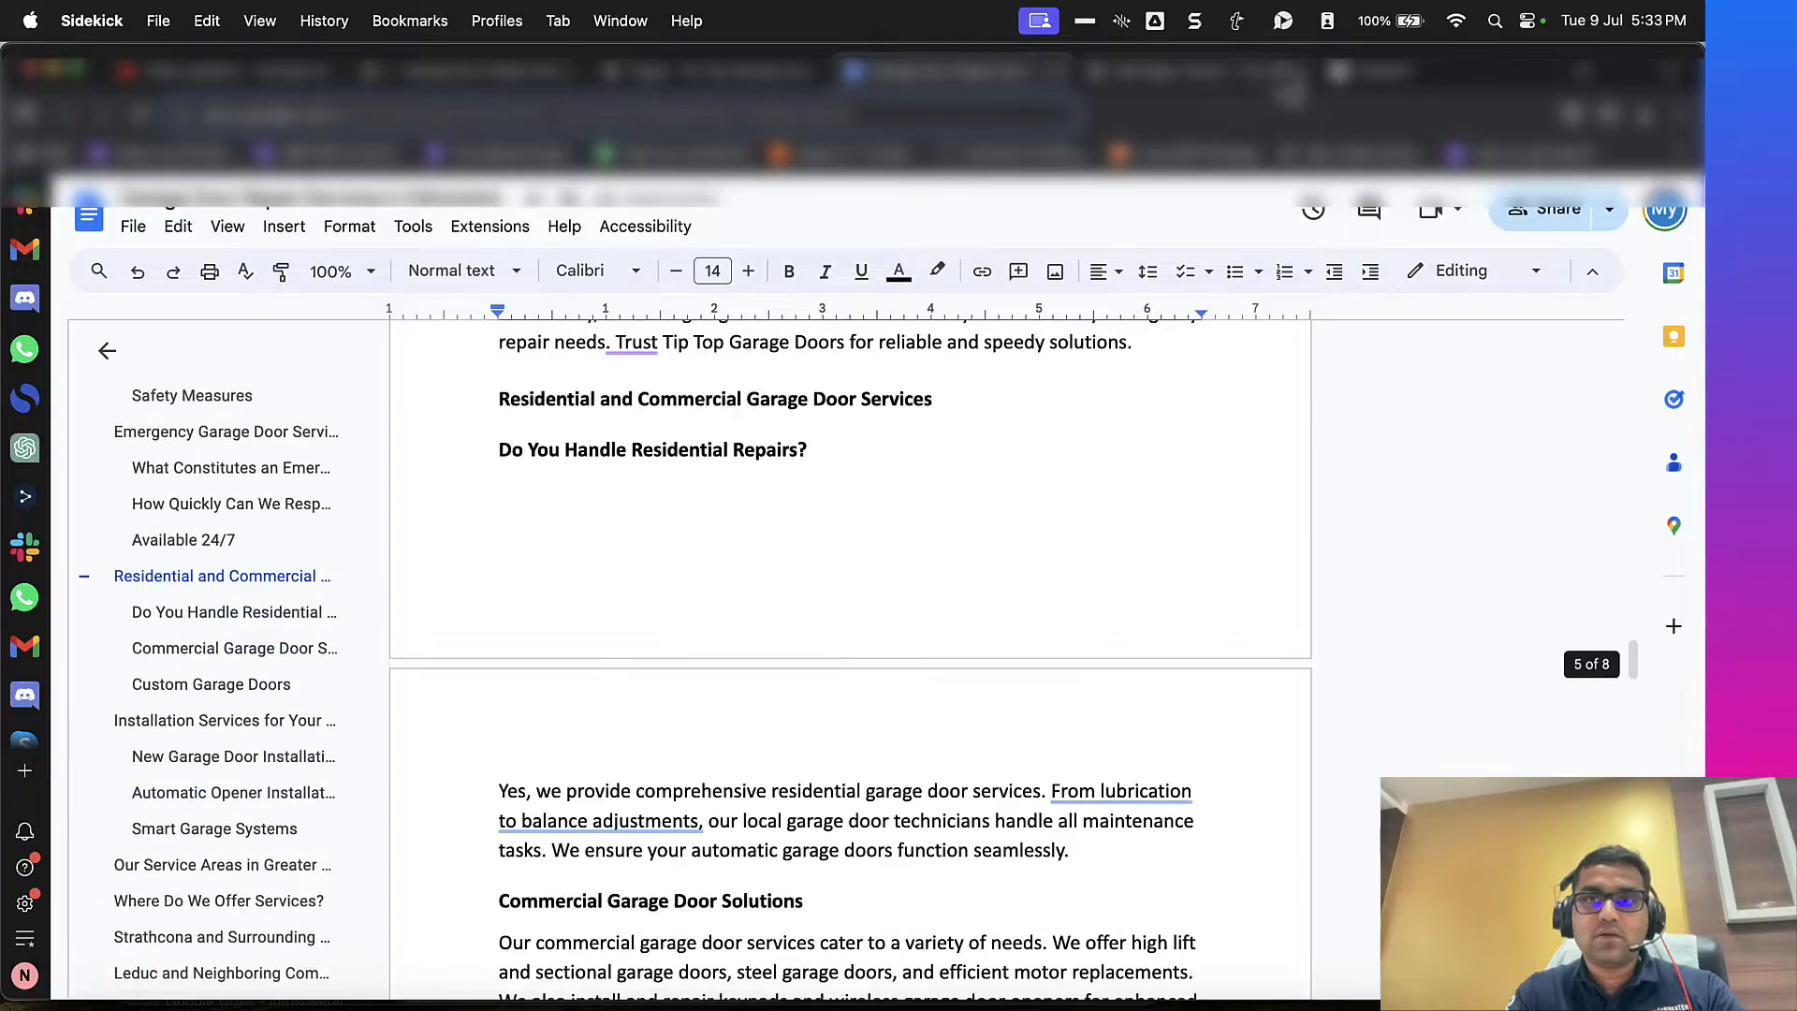
{"action": "key", "text": "ctrl+Tab"}
{"action": "scroll", "coordinate": [885, 615], "scroll_direction": "down", "scroll_amount": 5}
{"action": "scroll", "coordinate": [885, 614], "scroll_direction": "down", "scroll_amount": 15}
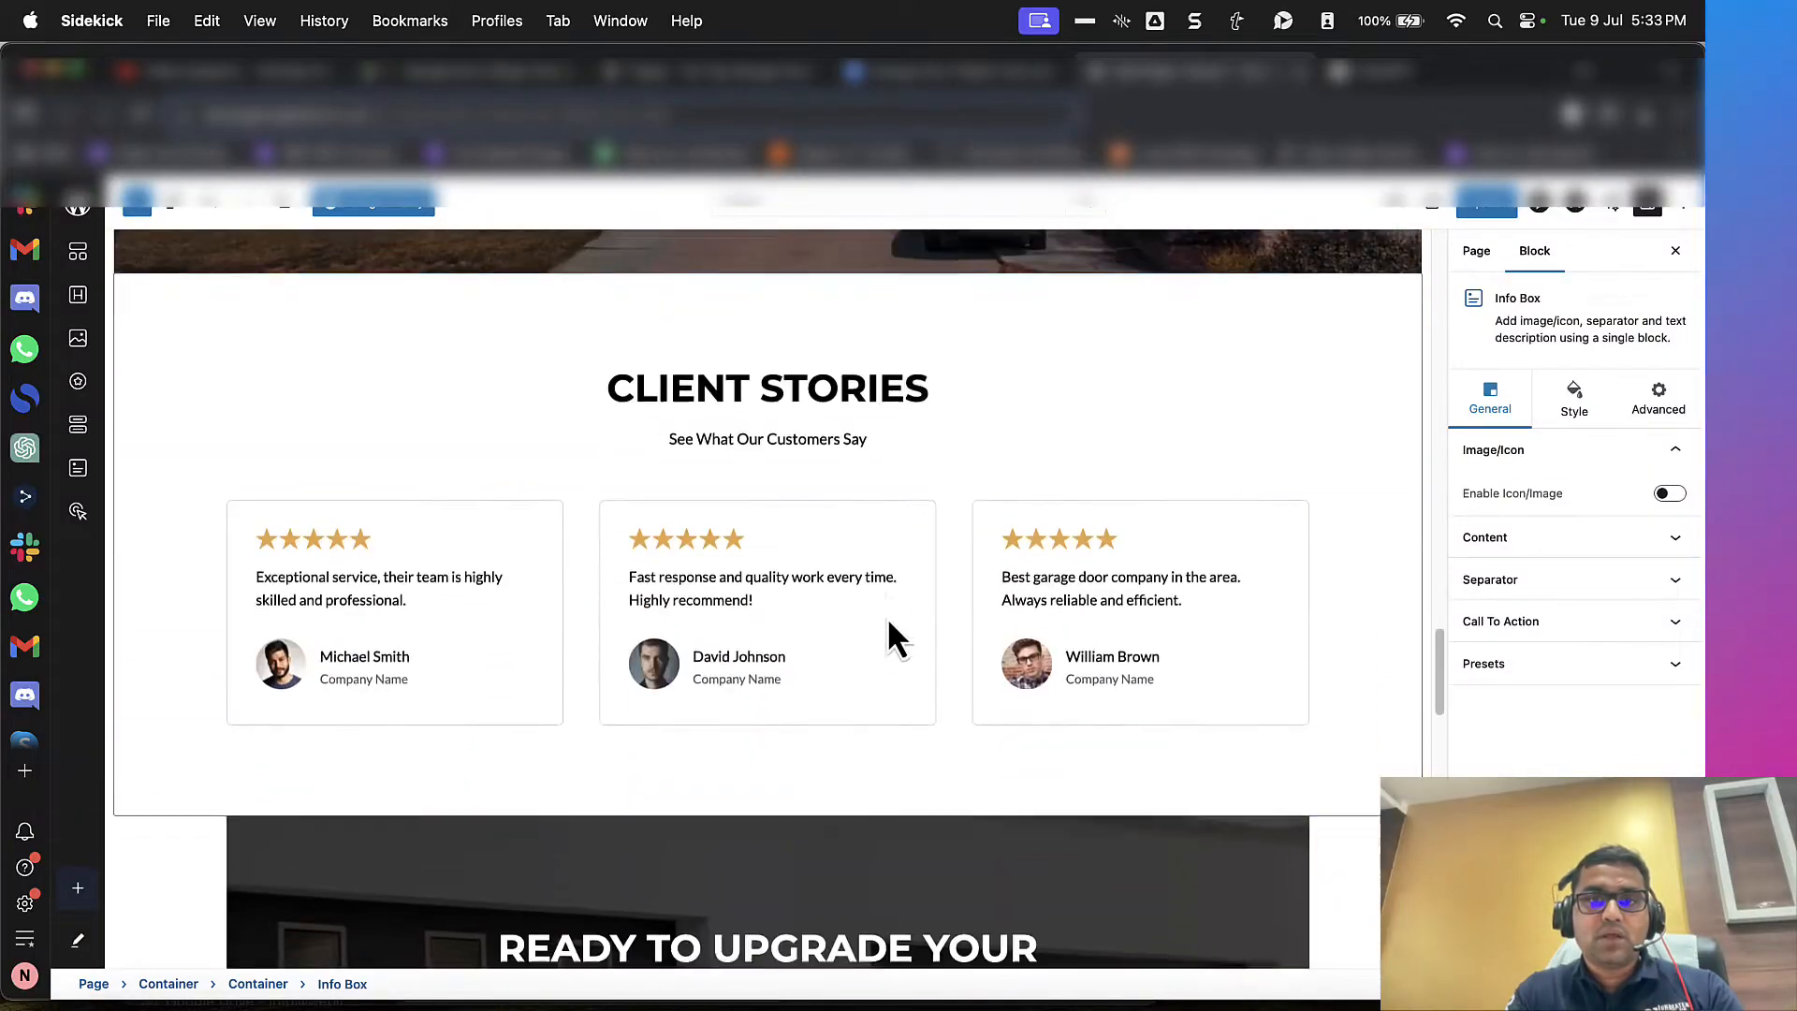
{"action": "scroll", "coordinate": [889, 623], "scroll_direction": "up", "scroll_amount": 15}
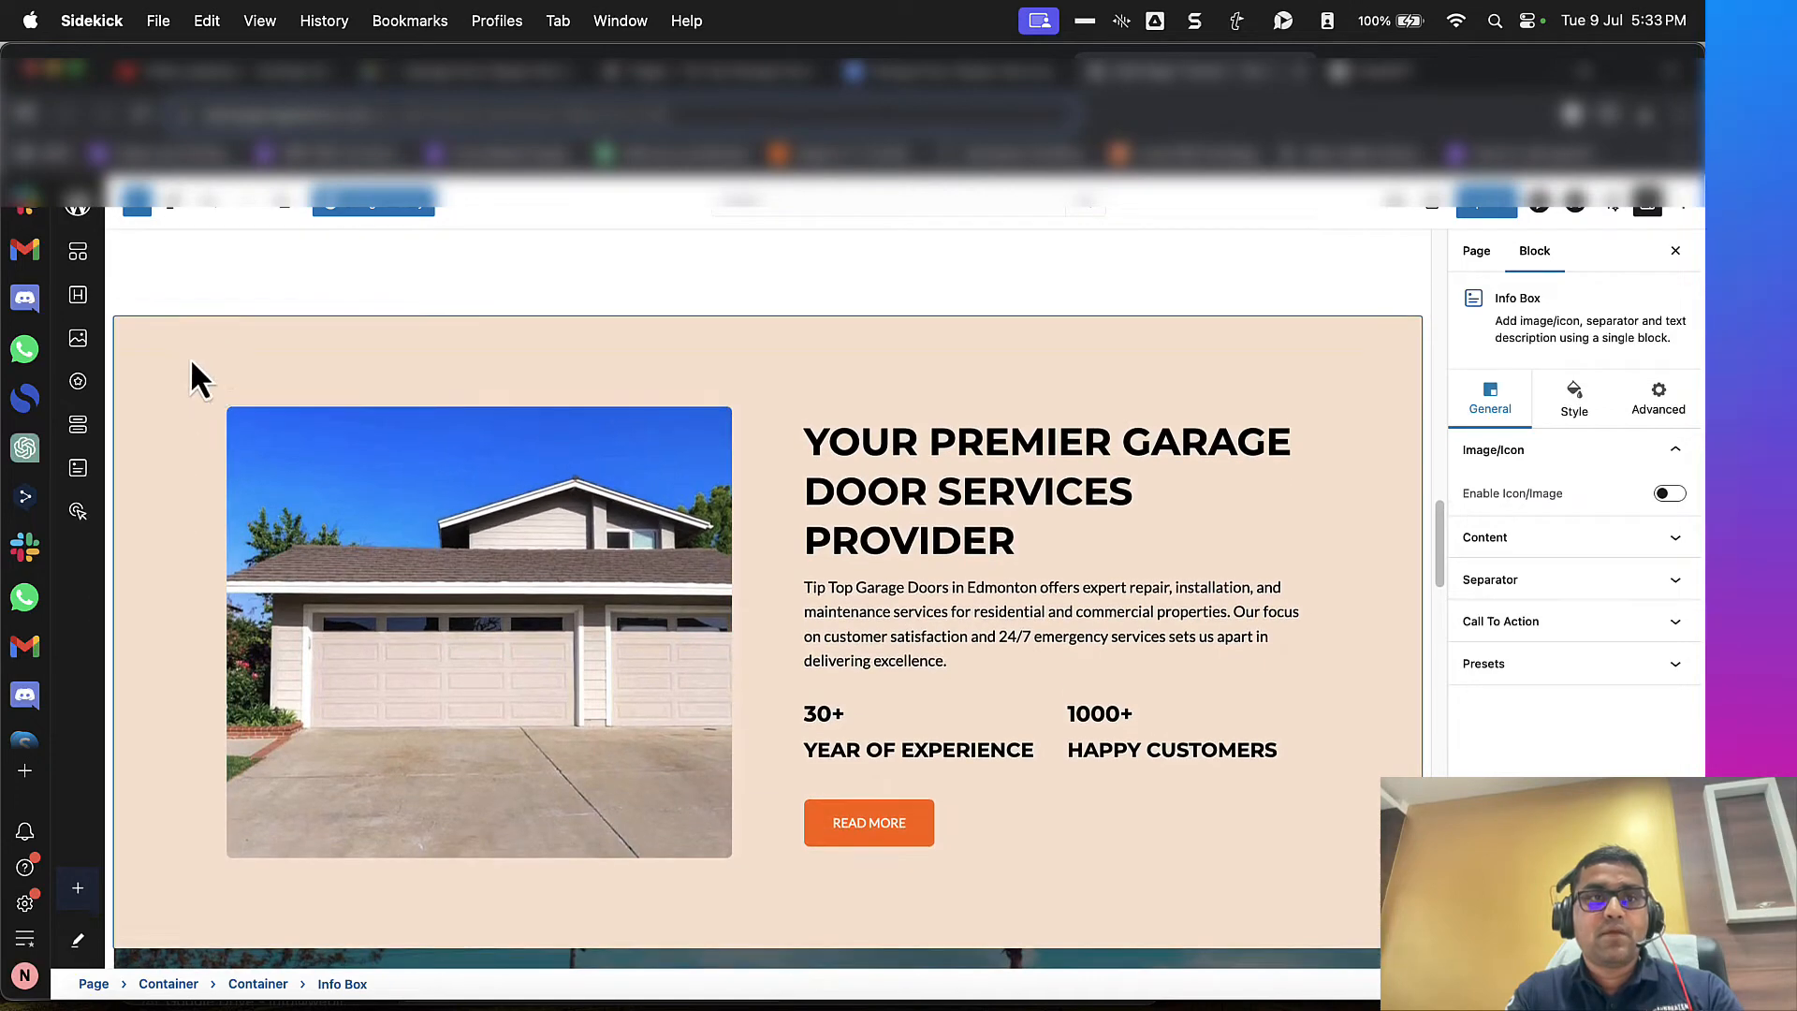
{"action": "left_click", "coordinate": [196, 372]}
Step: Insert the centred page header pattern with a prefix line, title and description from the Design Library below the selected section
{"action": "scroll", "coordinate": [193, 440], "scroll_direction": "down", "scroll_amount": 10}
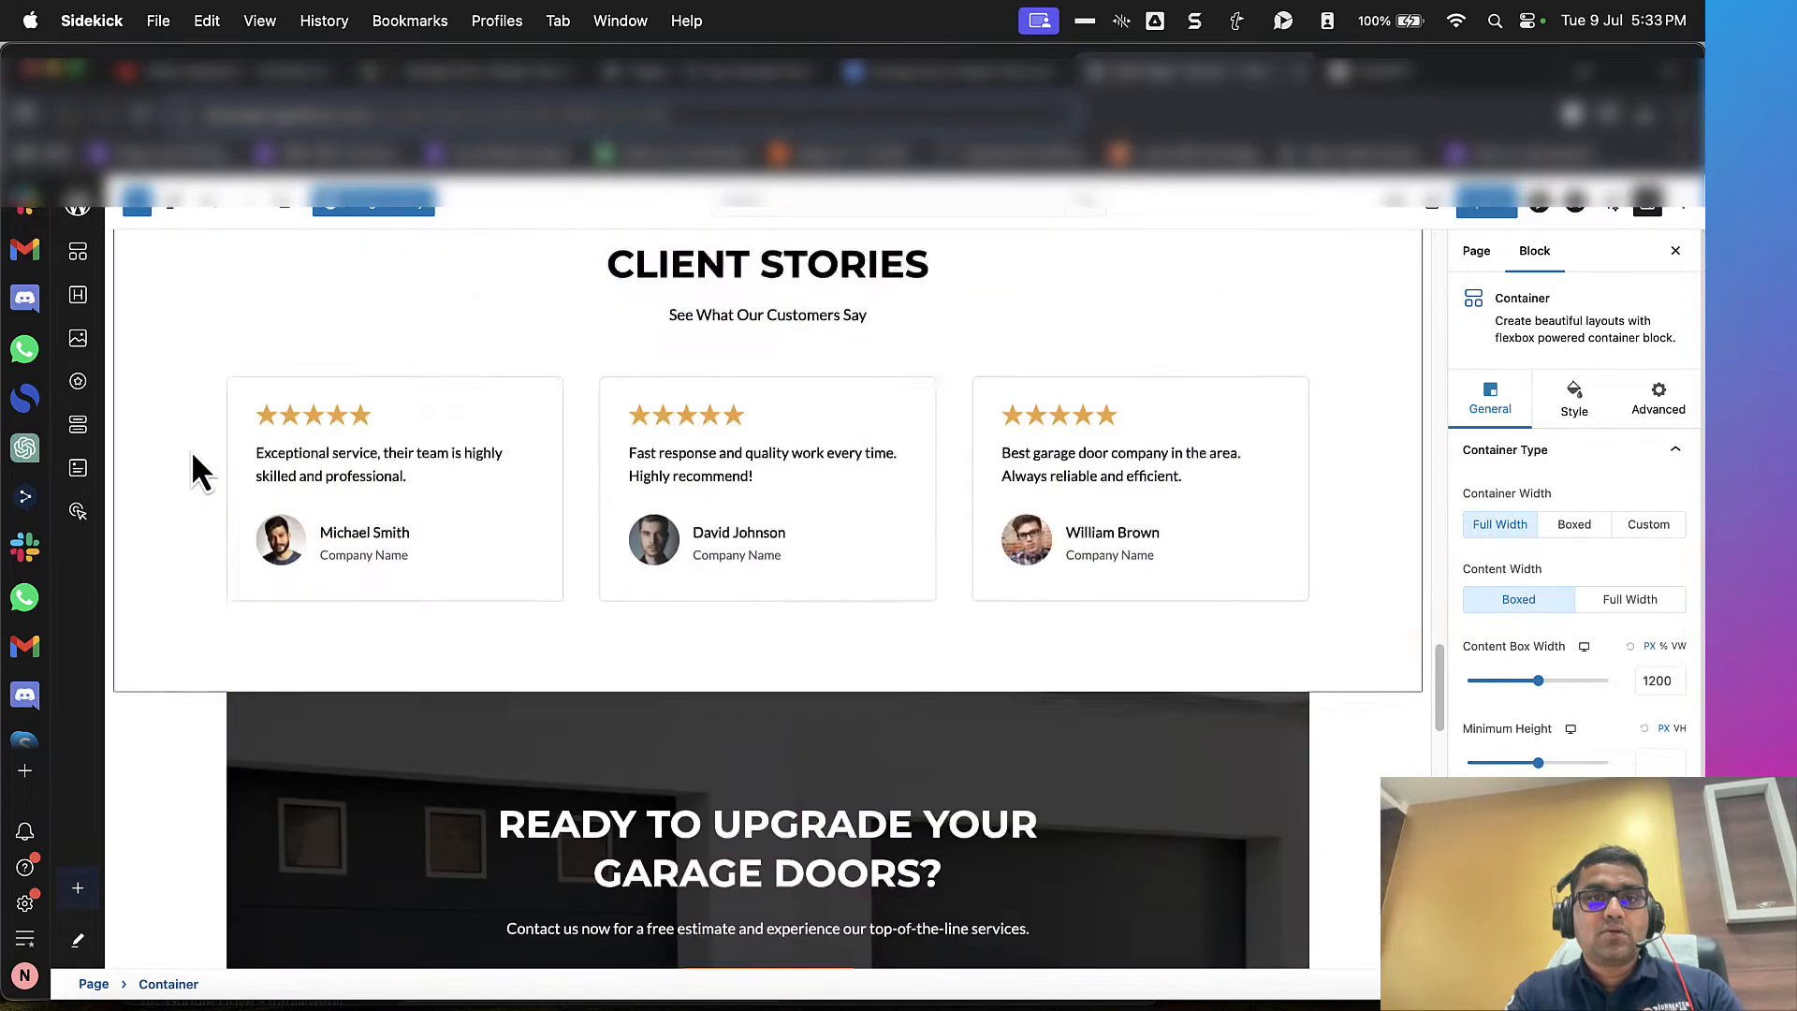
{"action": "scroll", "coordinate": [191, 449], "scroll_direction": "down", "scroll_amount": 3}
{"action": "scroll", "coordinate": [281, 375], "scroll_direction": "up", "scroll_amount": 2}
{"action": "left_click", "coordinate": [361, 202]}
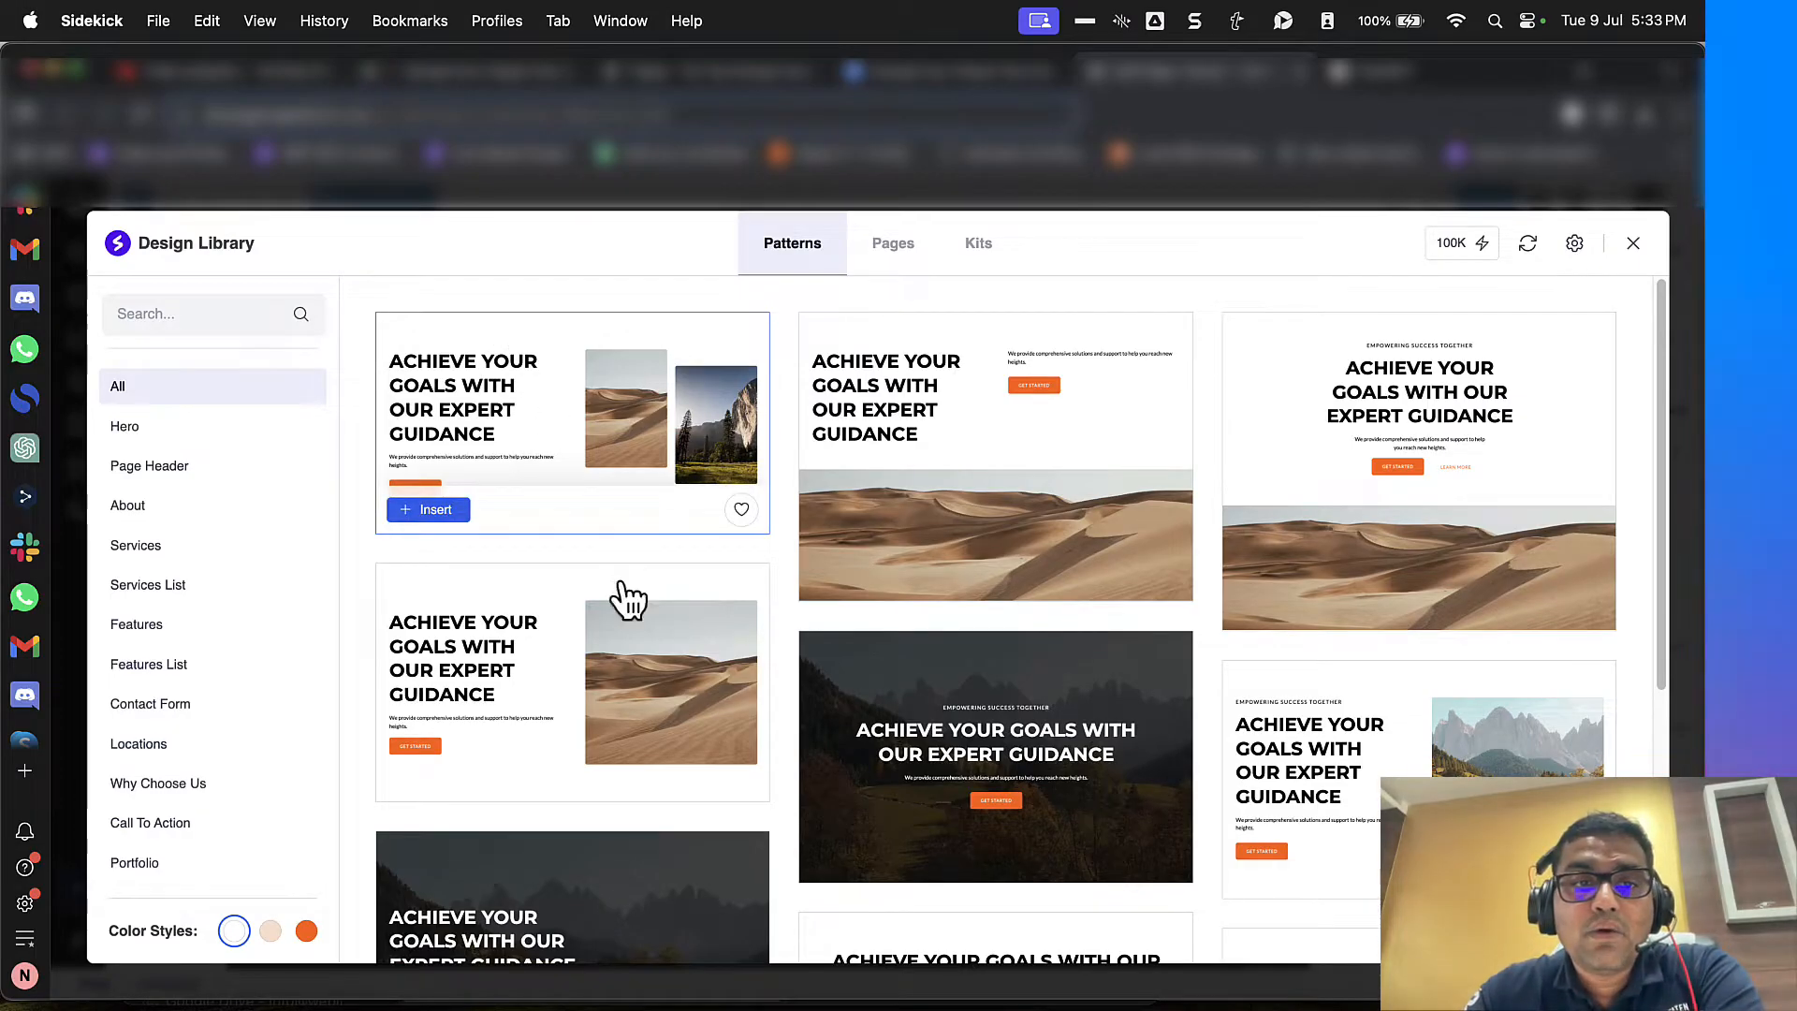
{"action": "scroll", "coordinate": [636, 618], "scroll_direction": "down", "scroll_amount": 6}
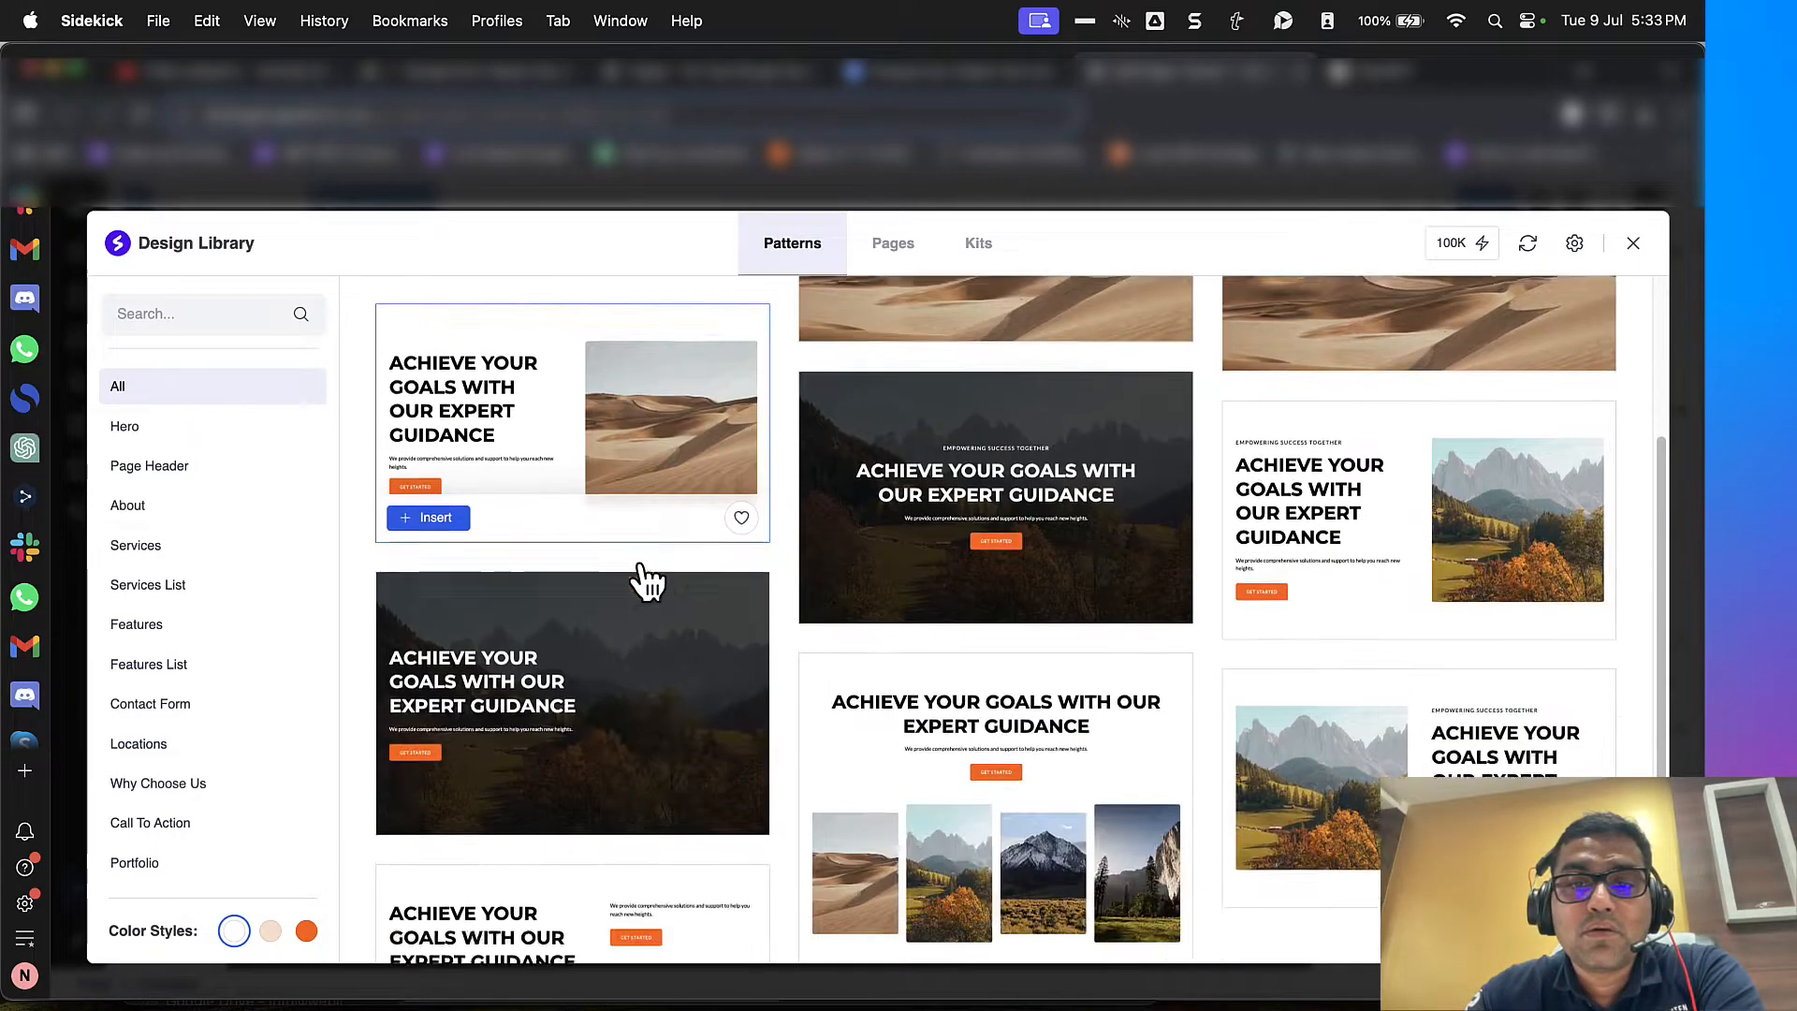
{"action": "scroll", "coordinate": [644, 582], "scroll_direction": "down", "scroll_amount": 6}
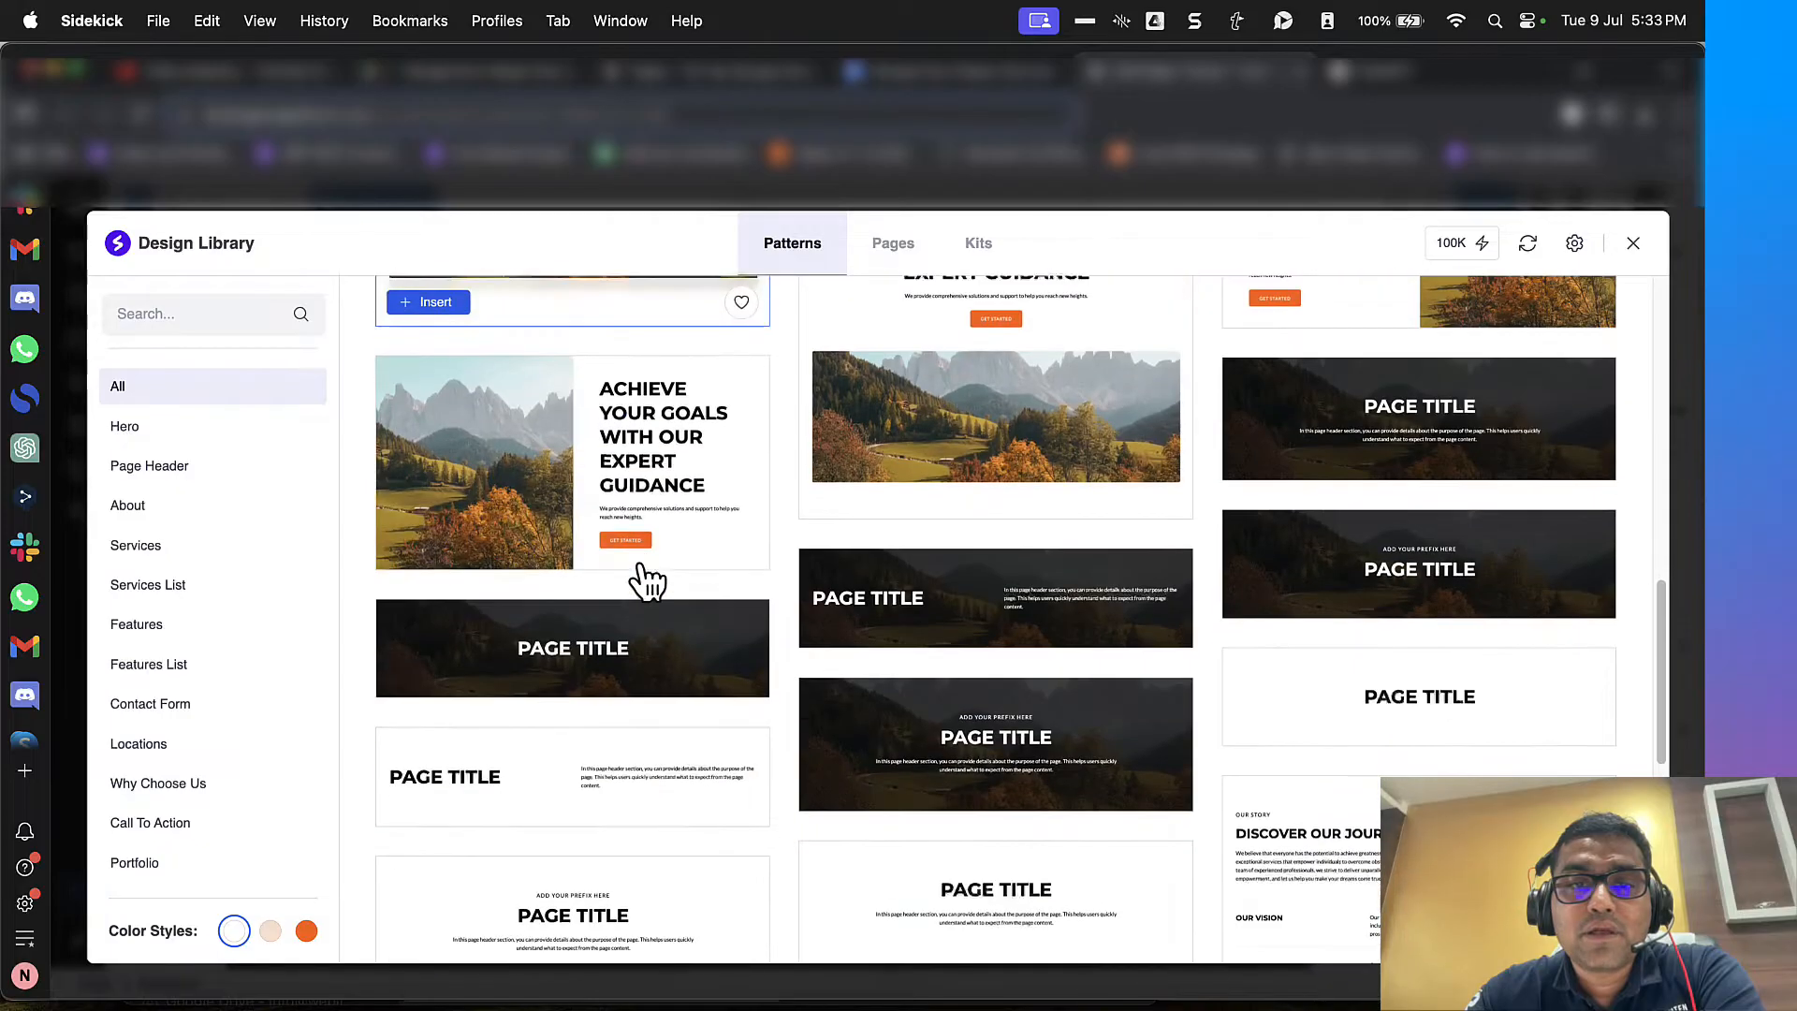
{"action": "scroll", "coordinate": [582, 582], "scroll_direction": "down", "scroll_amount": 5}
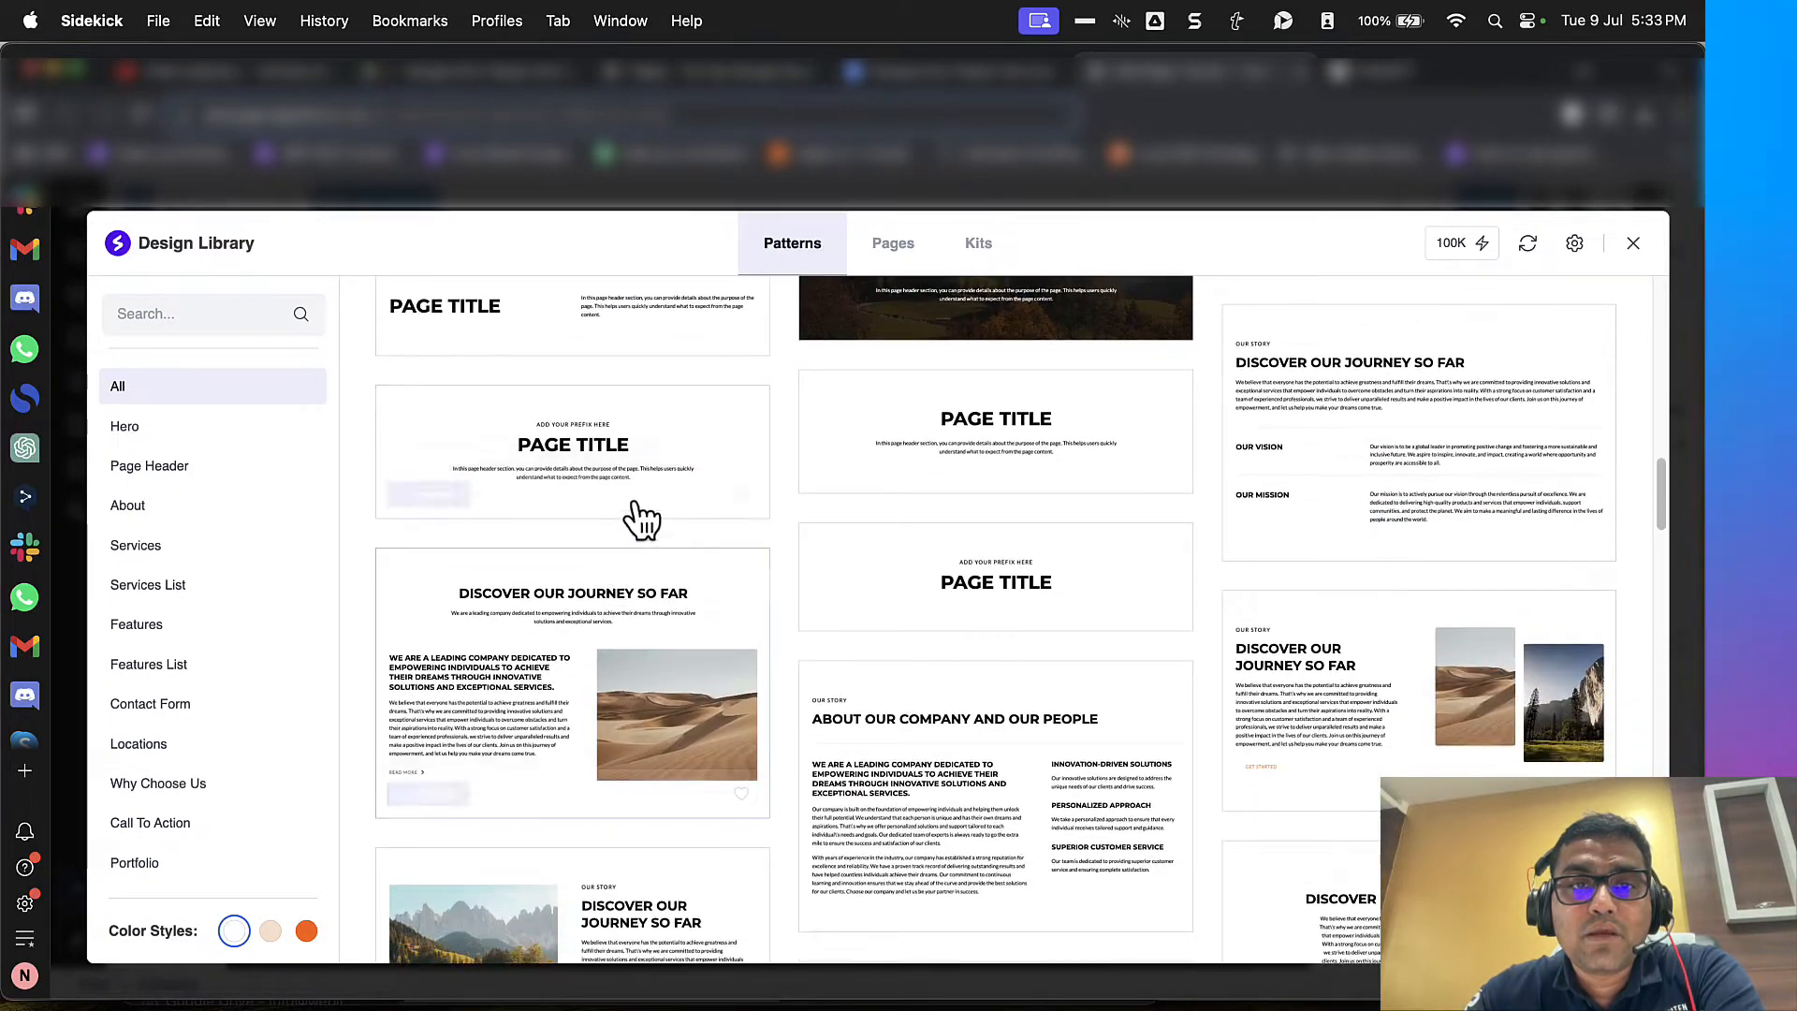
{"action": "left_click", "coordinate": [459, 494]}
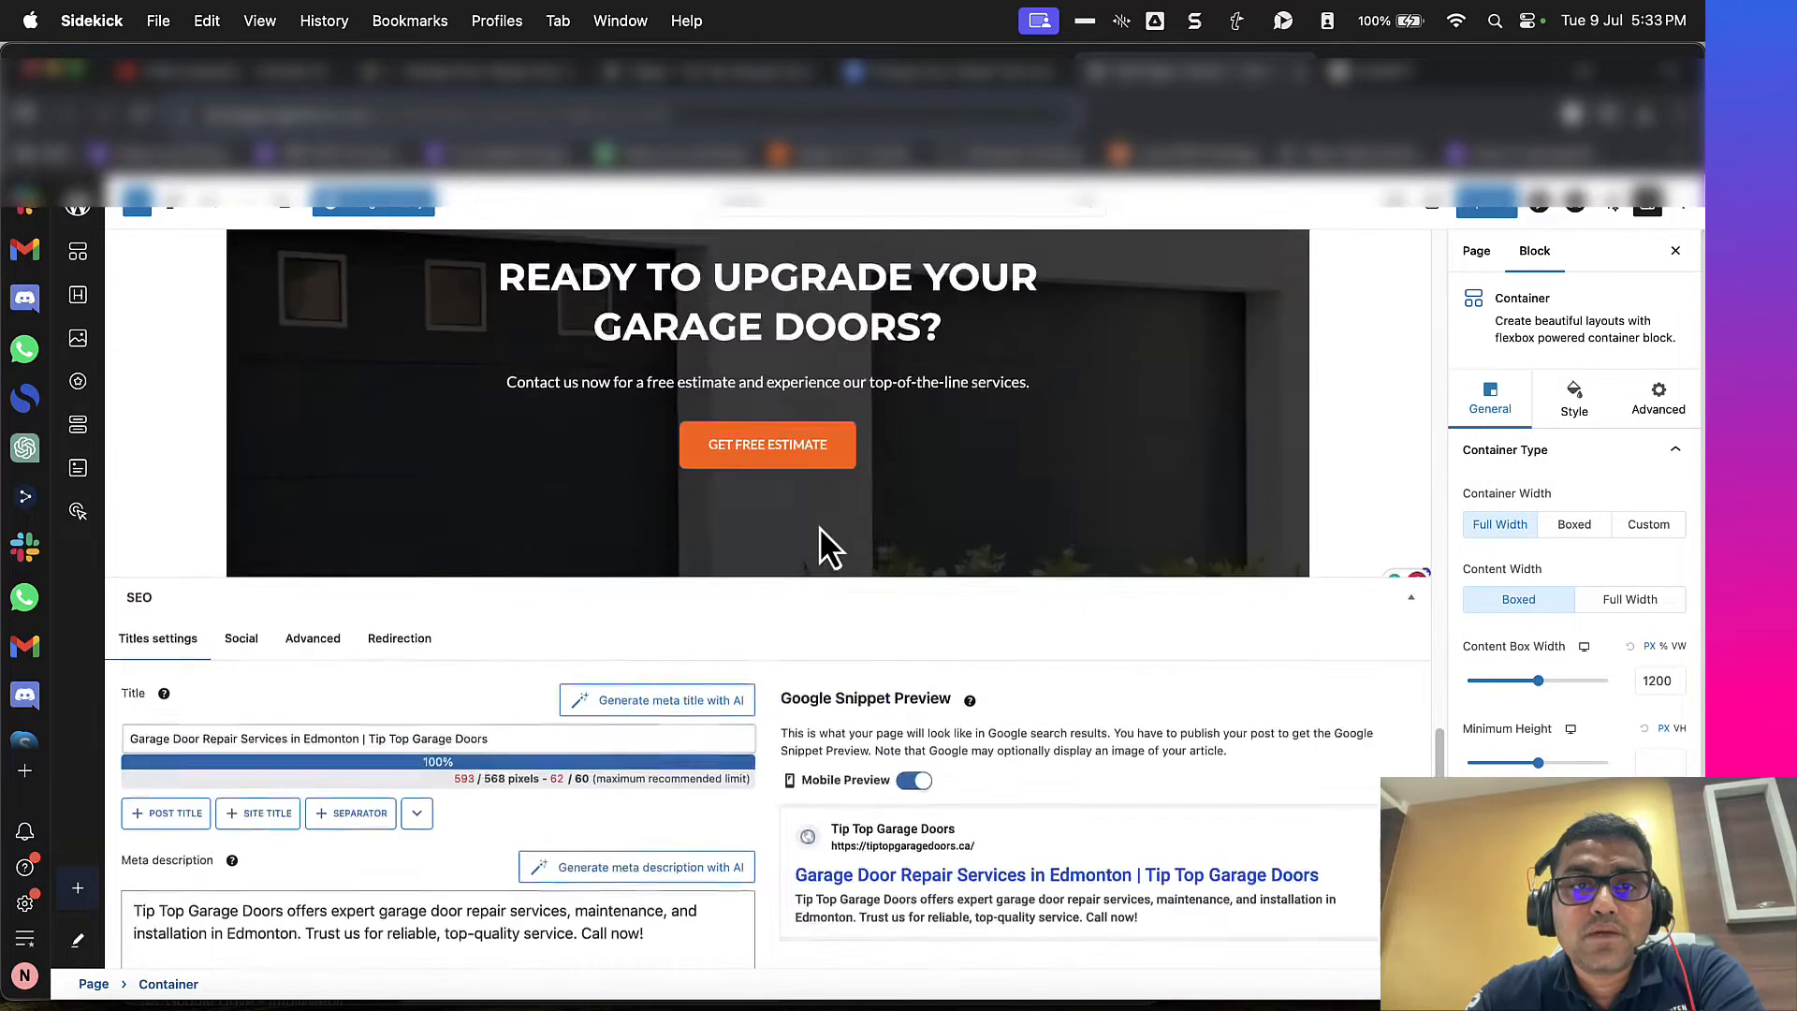
{"action": "scroll", "coordinate": [708, 536], "scroll_direction": "up", "scroll_amount": 5}
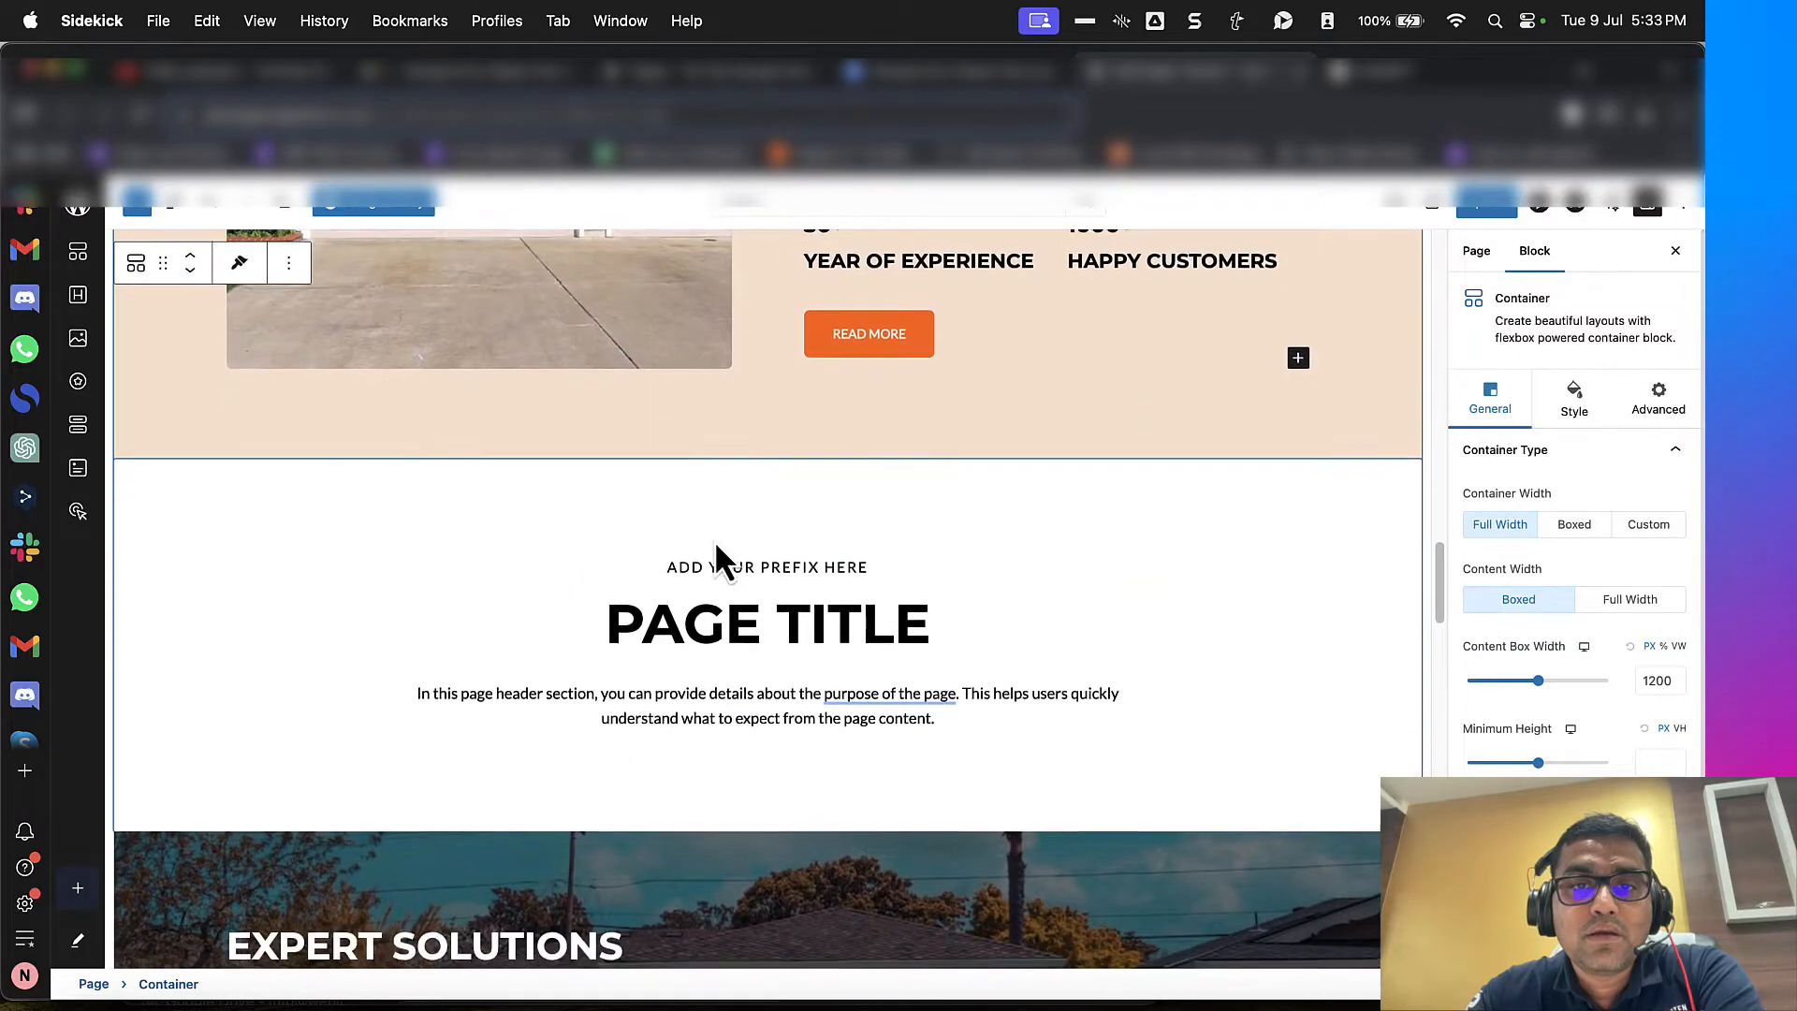
Step: Copy the entire content document into the Word view of WordHTML in a new tab and check its HTML code
{"action": "left_click", "coordinate": [982, 77]}
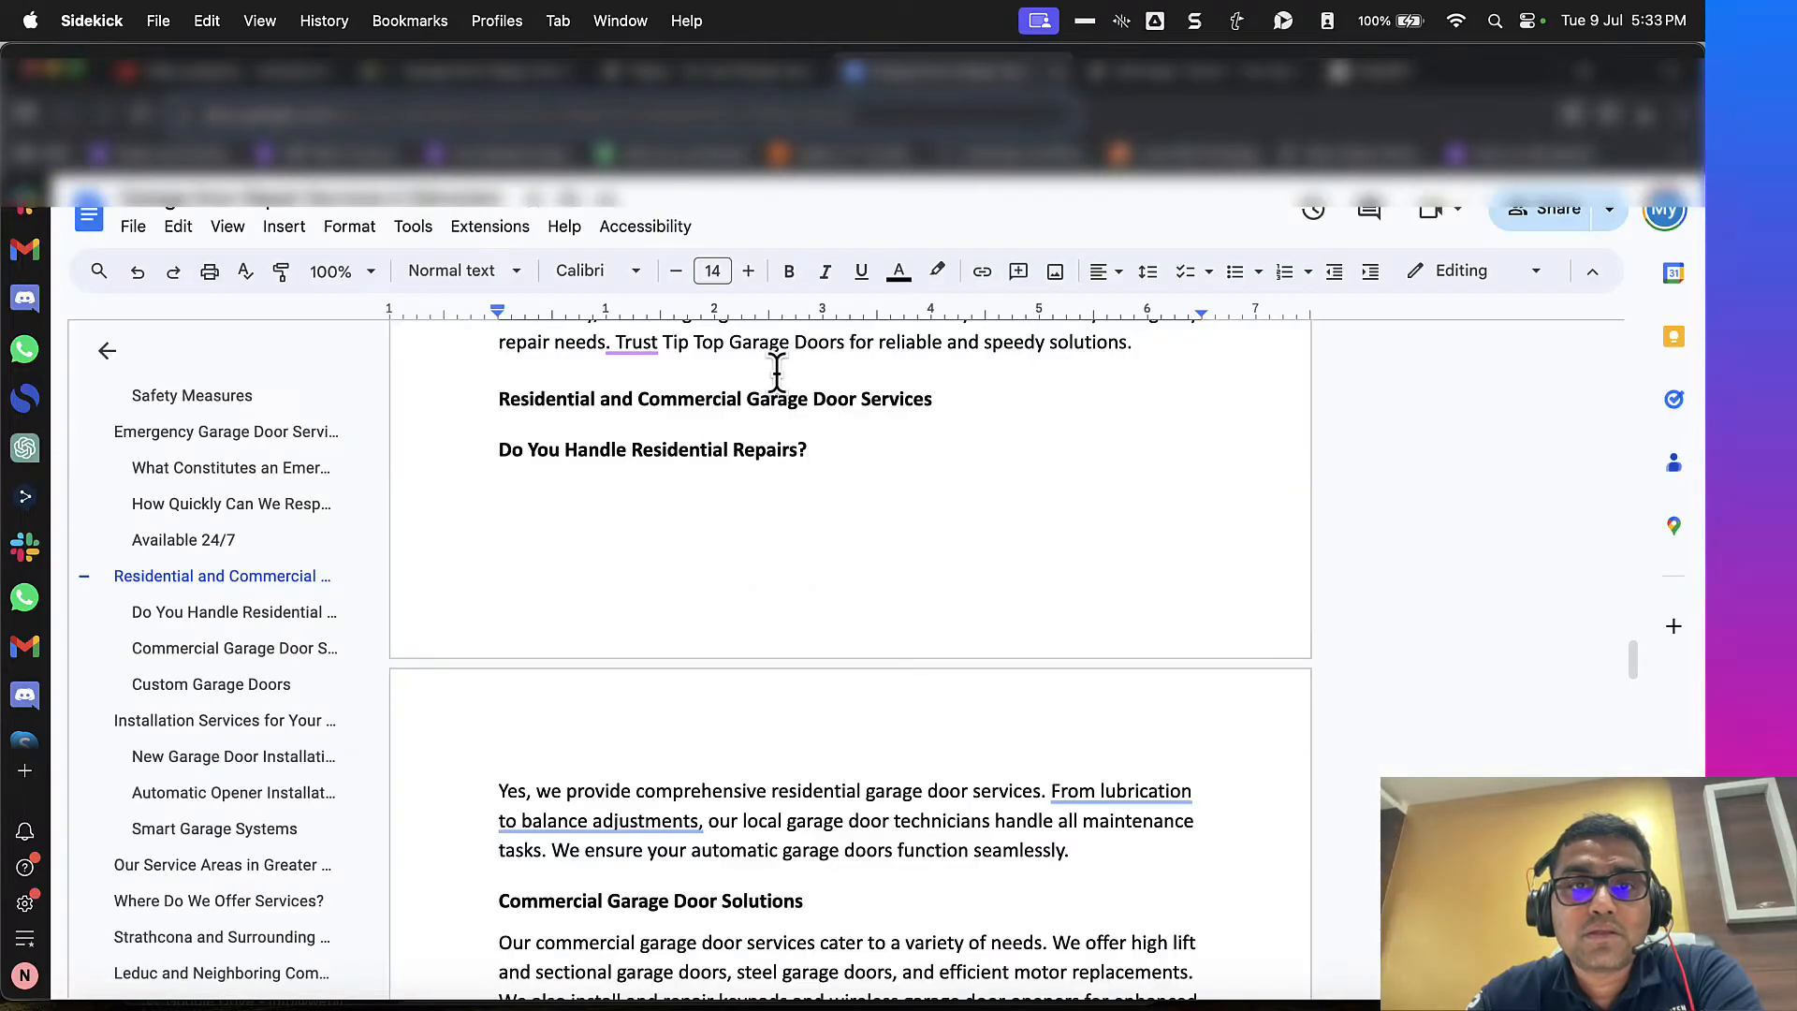
{"action": "key", "text": "super+a"}
{"action": "key", "text": "super+t"}
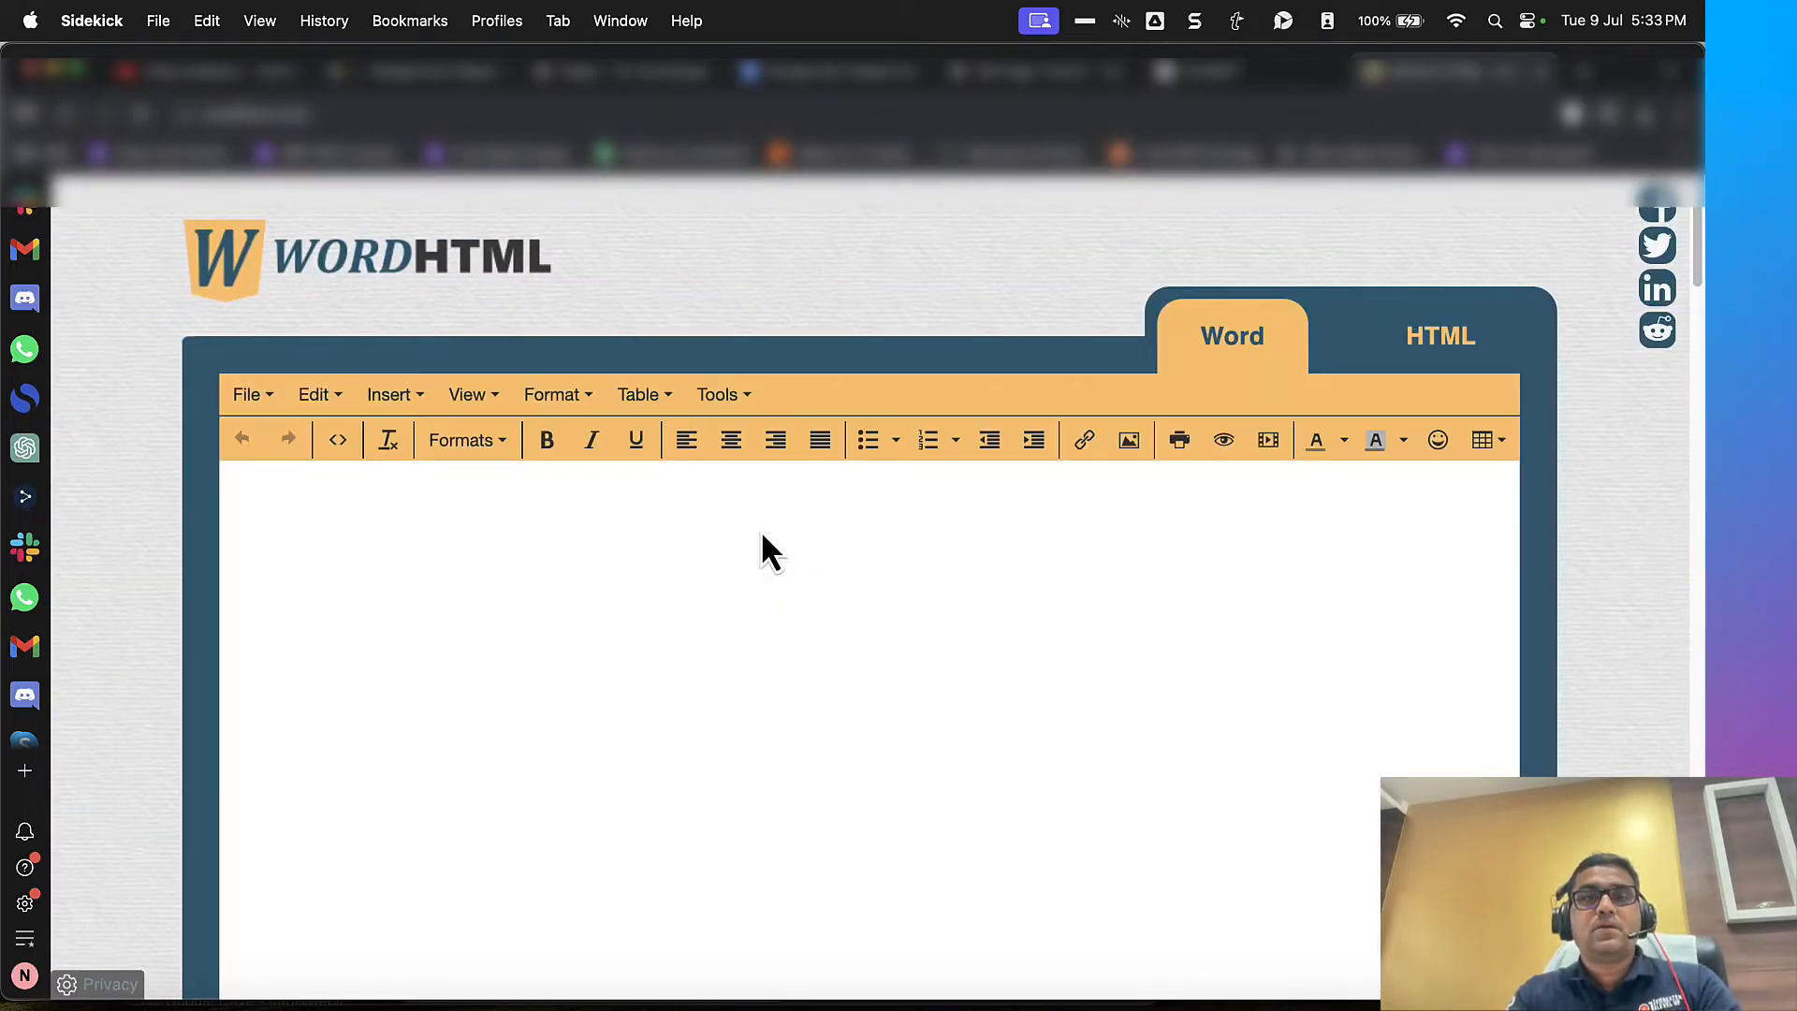
{"action": "left_click", "coordinate": [761, 530]}
{"action": "key", "text": "super+v"}
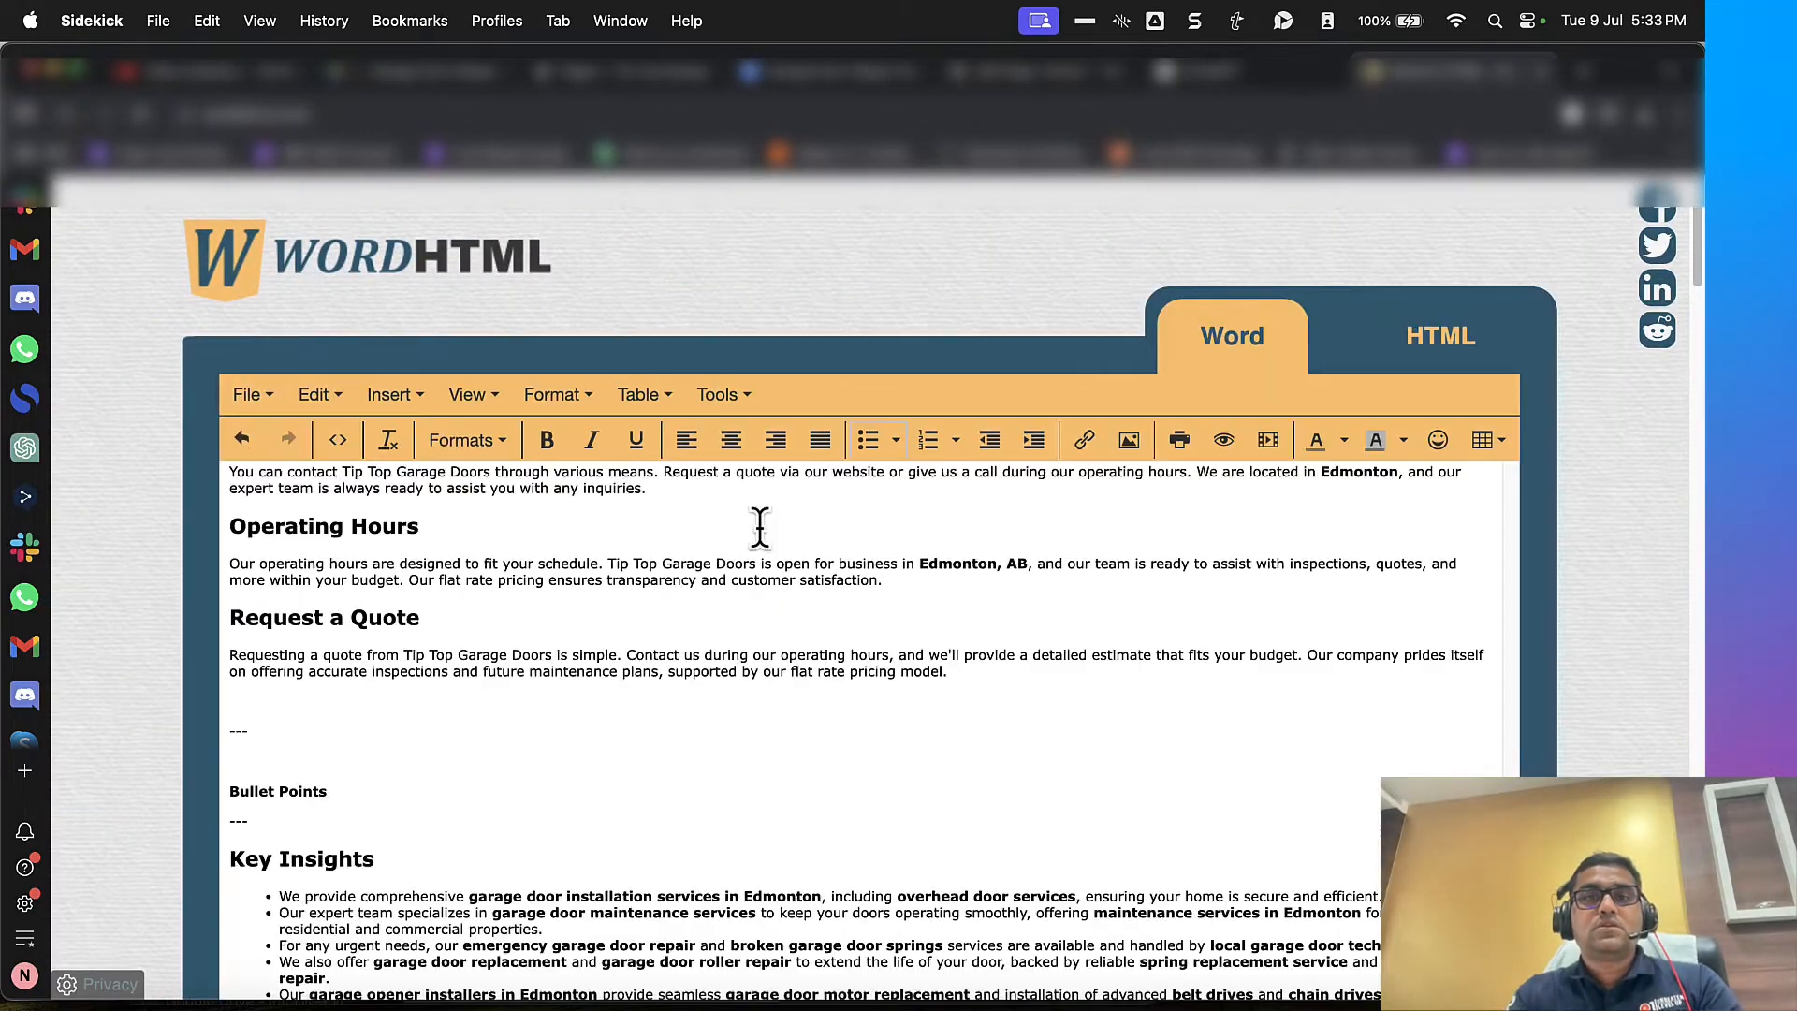
{"action": "left_click", "coordinate": [1395, 376]}
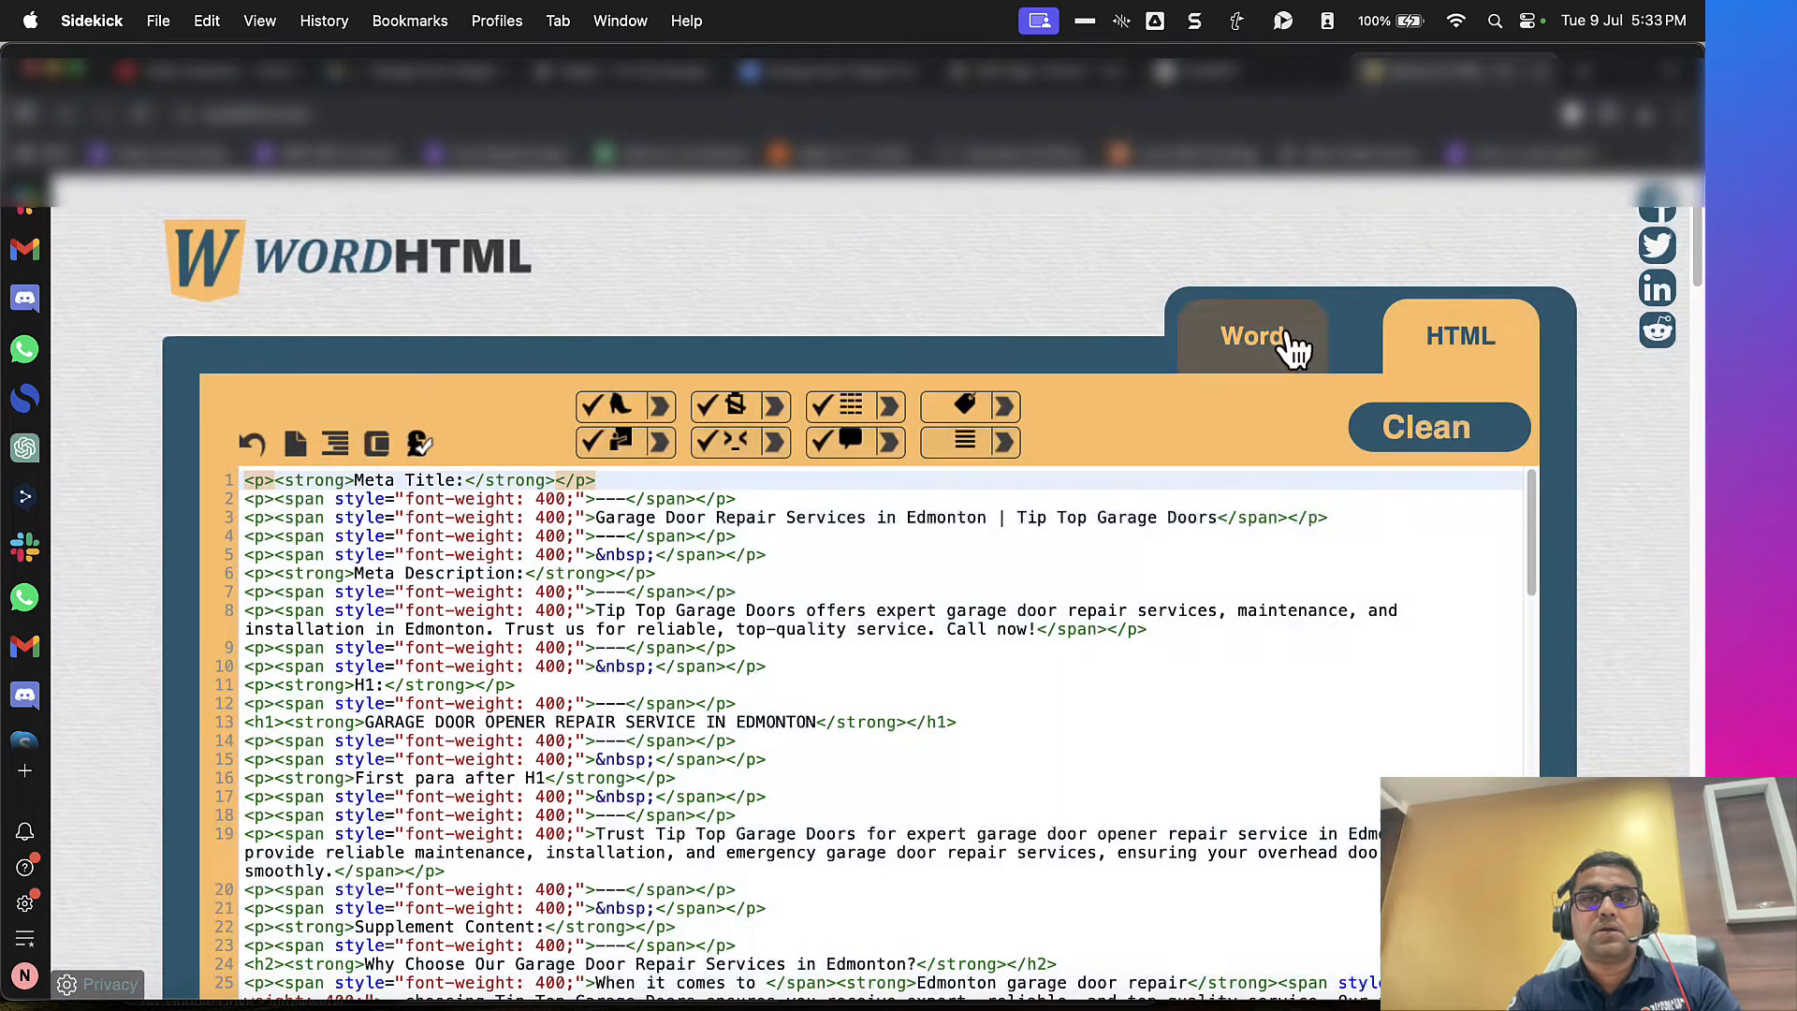
{"action": "left_click", "coordinate": [1290, 345]}
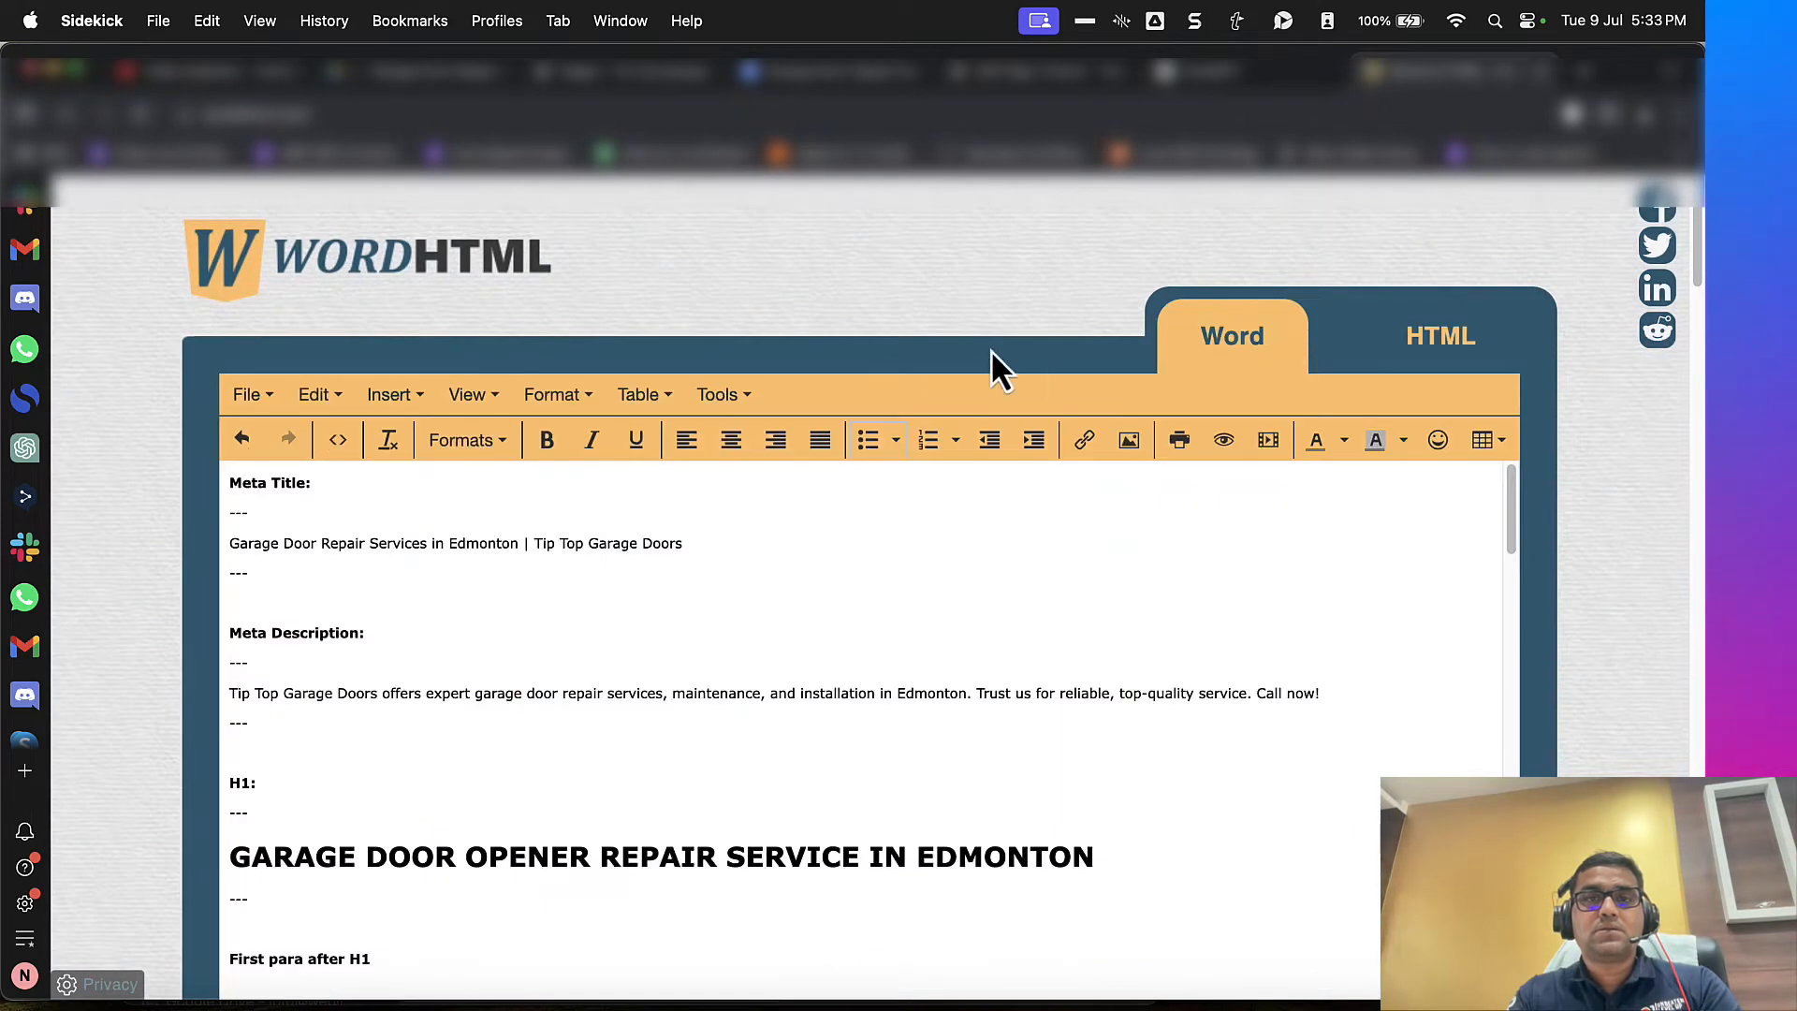
Step: Copy the heading "Why Choose Our Garage Door Repair Services in Edmonton?" and return to the WordPress editor, placing its tab beside WordHTML
{"action": "scroll", "coordinate": [968, 356], "scroll_direction": "down", "scroll_amount": 10}
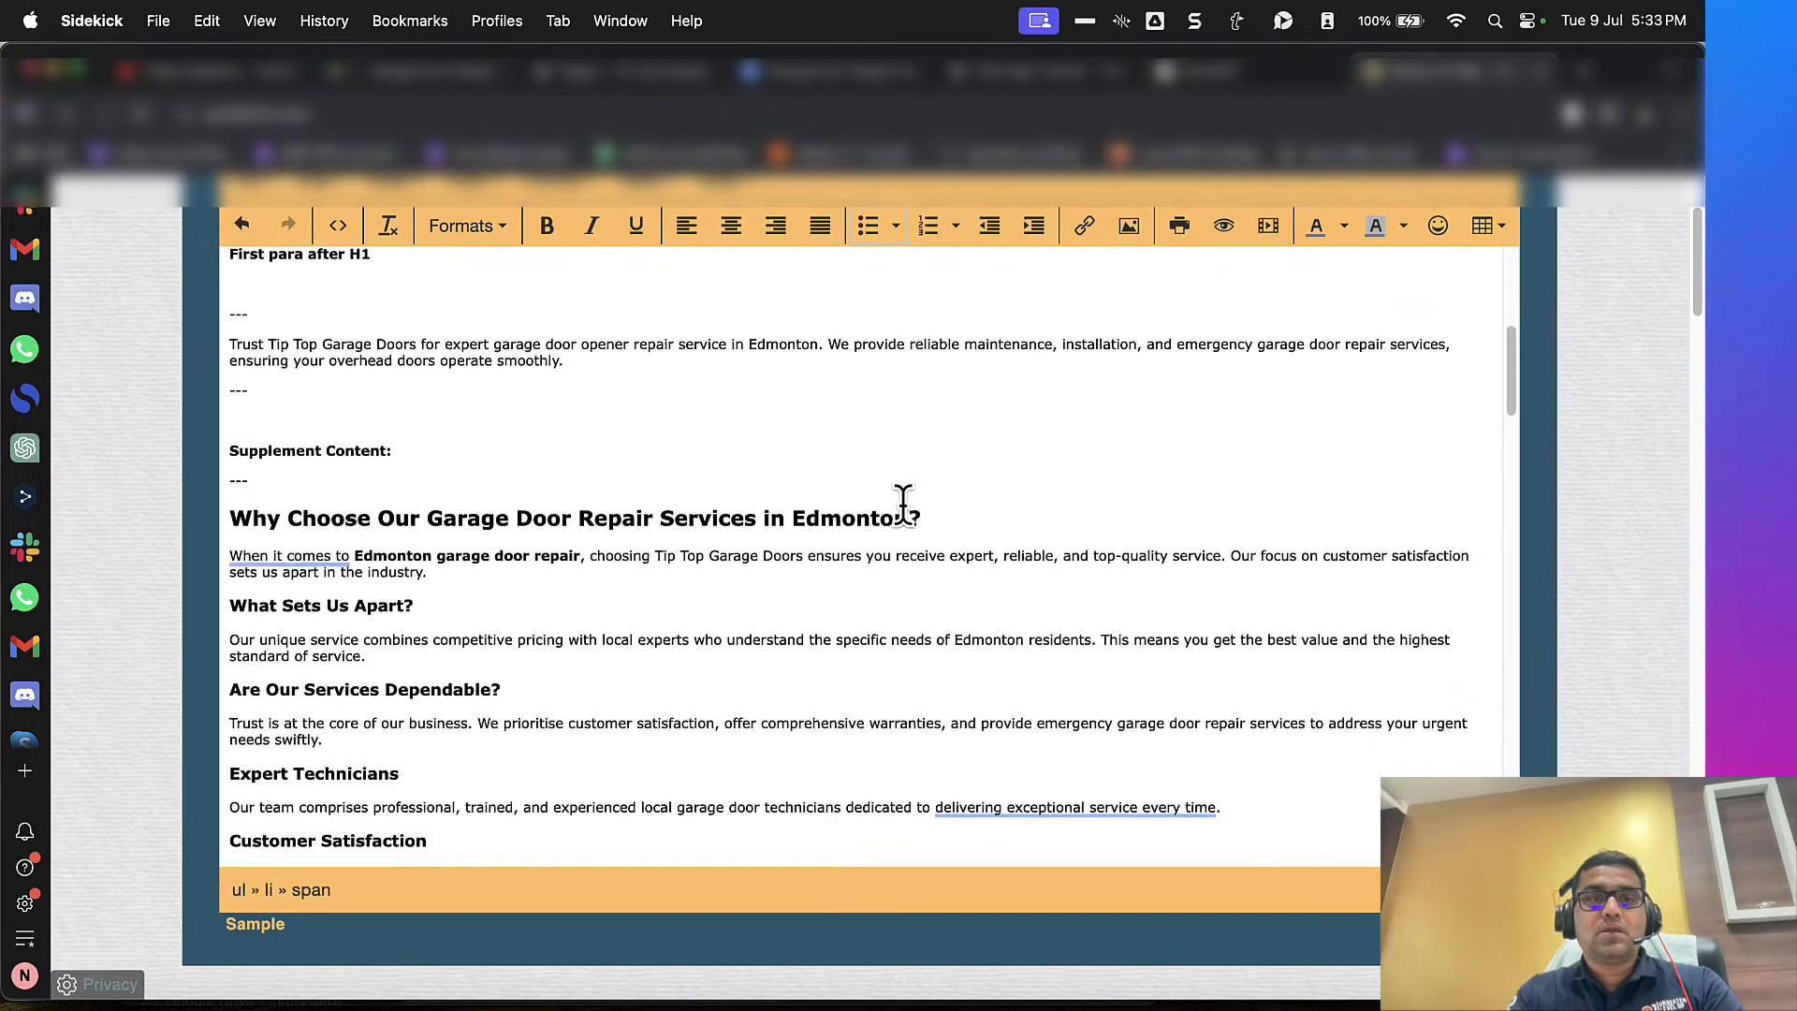
{"action": "left_click_drag", "start_coordinate": [939, 520], "coordinate": [227, 544]}
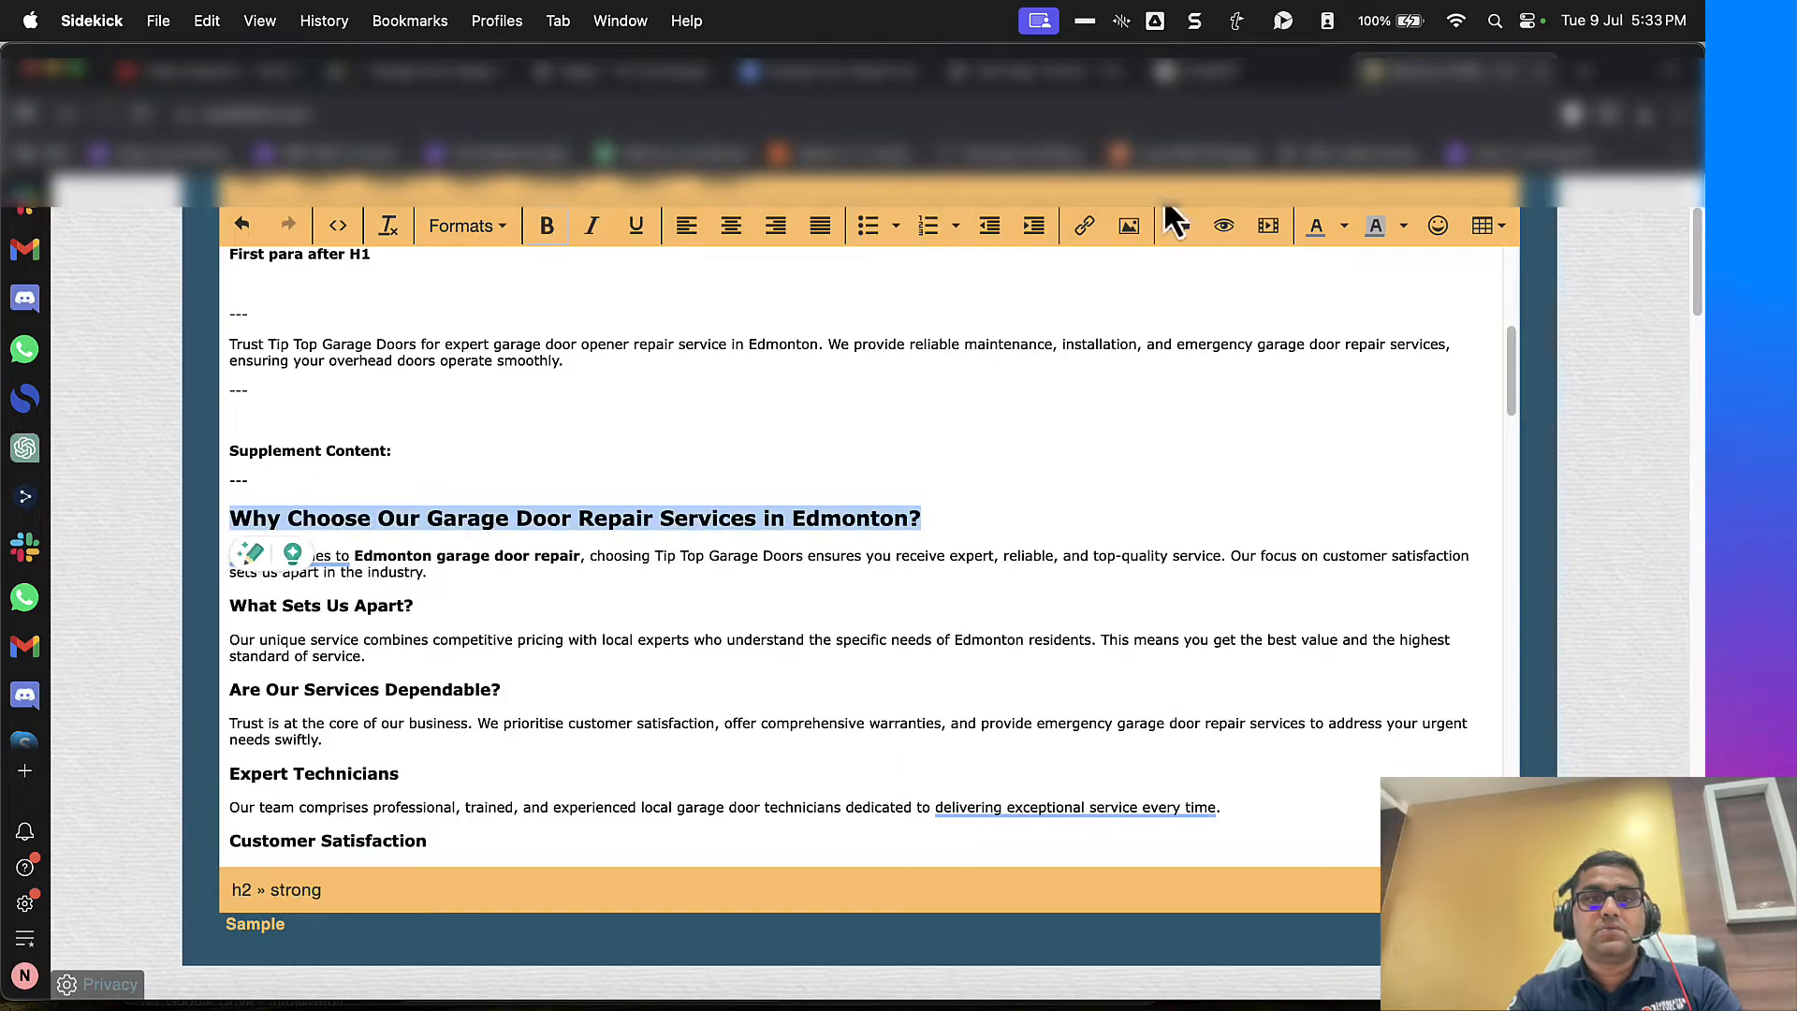
{"action": "left_click", "coordinate": [1212, 76]}
{"action": "left_click_drag", "start_coordinate": [1099, 81], "coordinate": [1241, 73]}
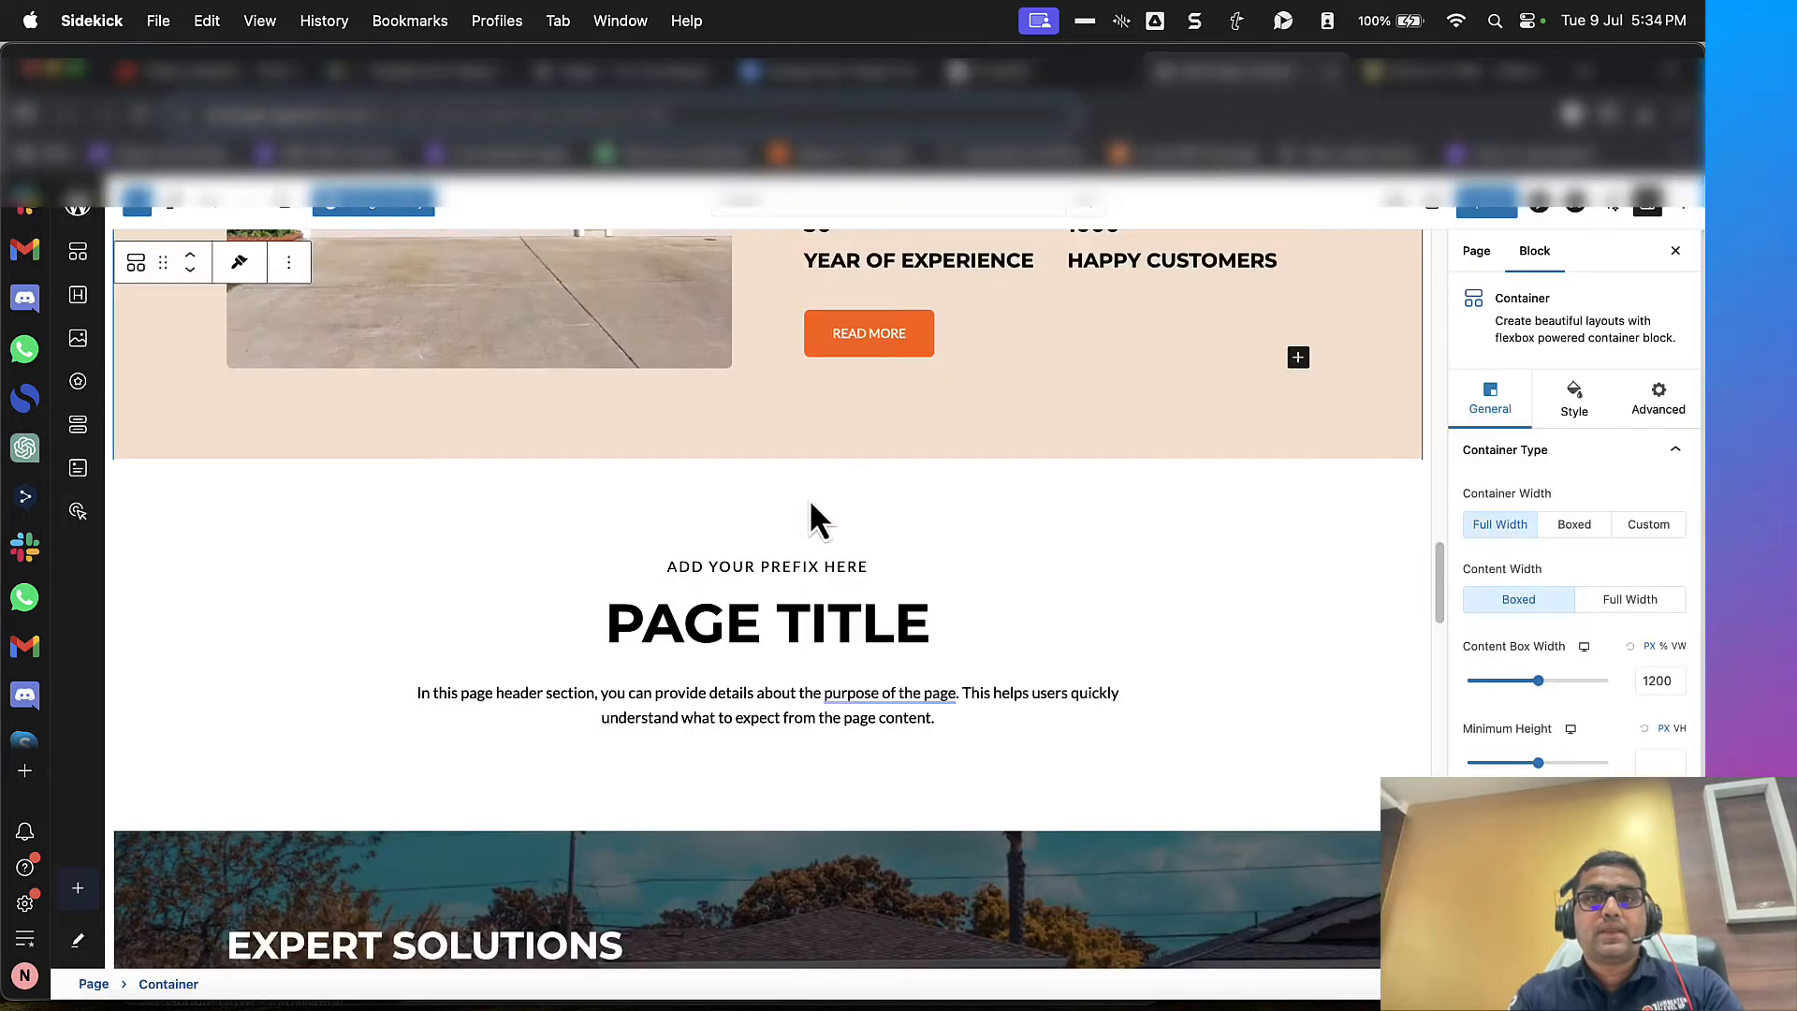
Step: Replace the placeholder page title with the copied heading "Why Choose Our Garage Door Repair Services in Edmonton?" and open the info box's content settings
{"action": "triple_click", "coordinate": [765, 620]}
{"action": "type", "text": "WHY CHOOSE OUR GARAGE DOOR REPAIR SERVICES IN EDMONTON?"}
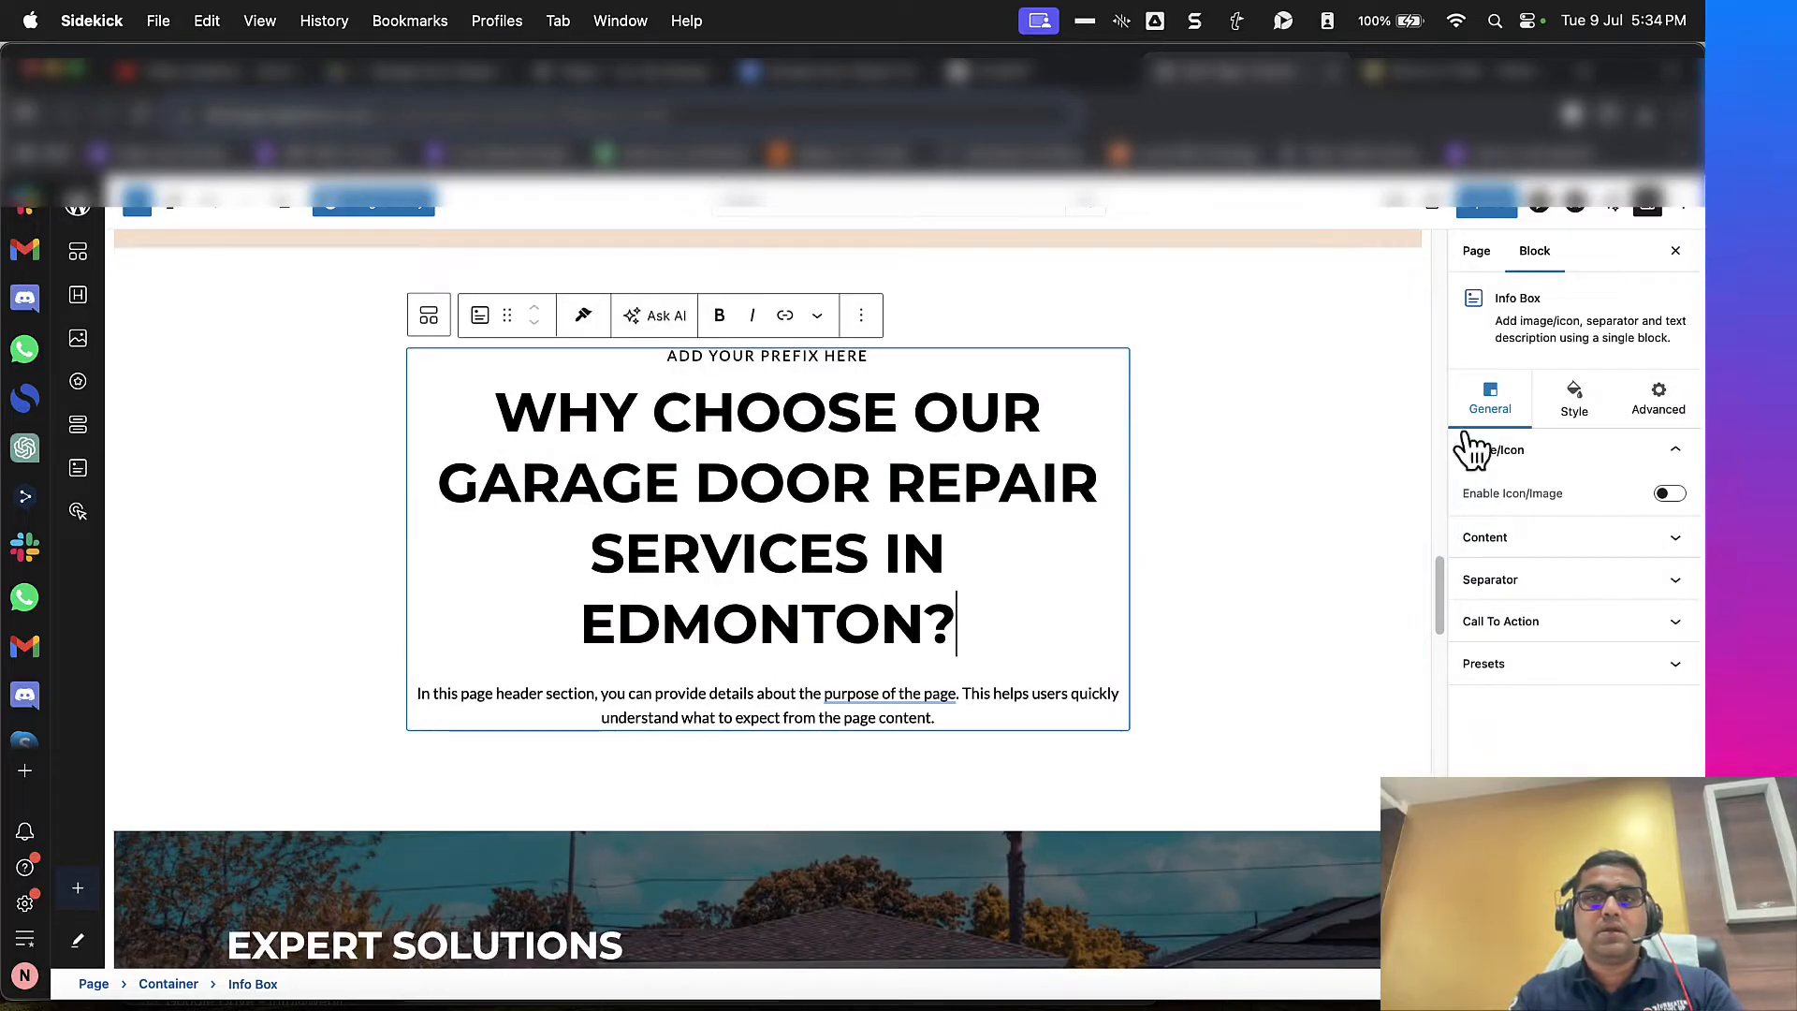
{"action": "left_click", "coordinate": [1513, 536]}
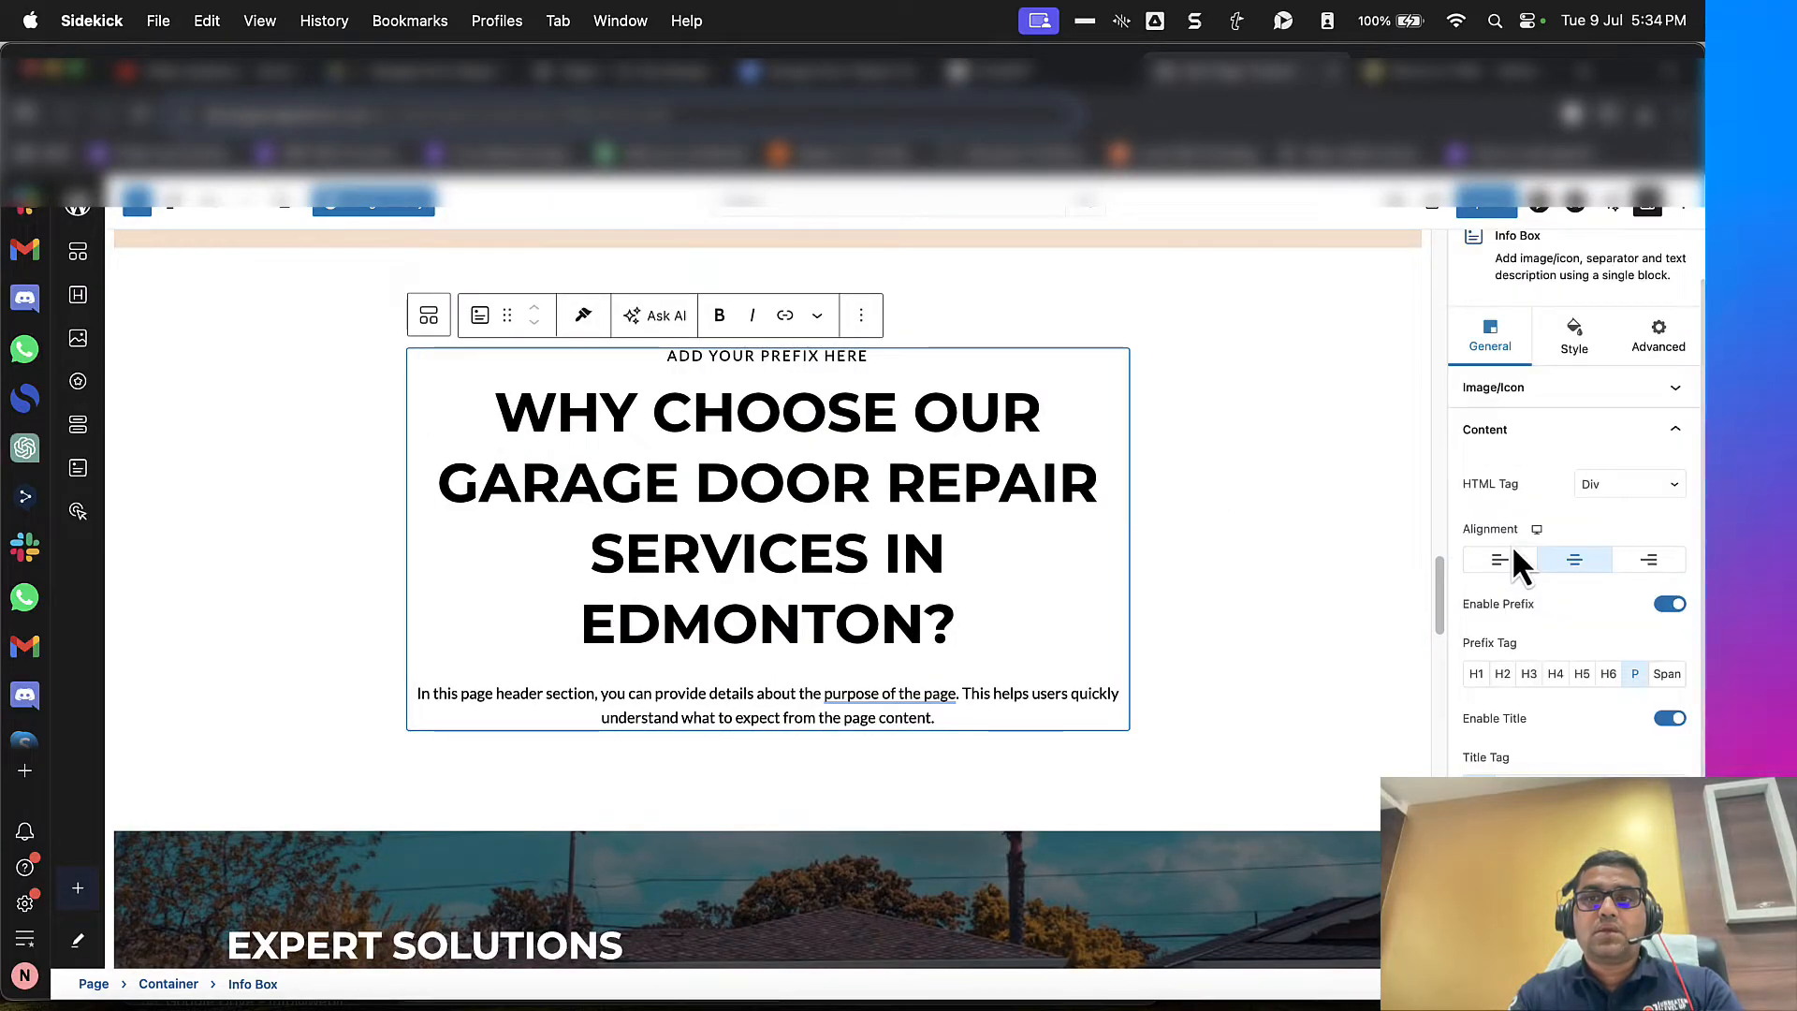
{"action": "scroll", "coordinate": [1535, 617], "scroll_direction": "down", "scroll_amount": 1}
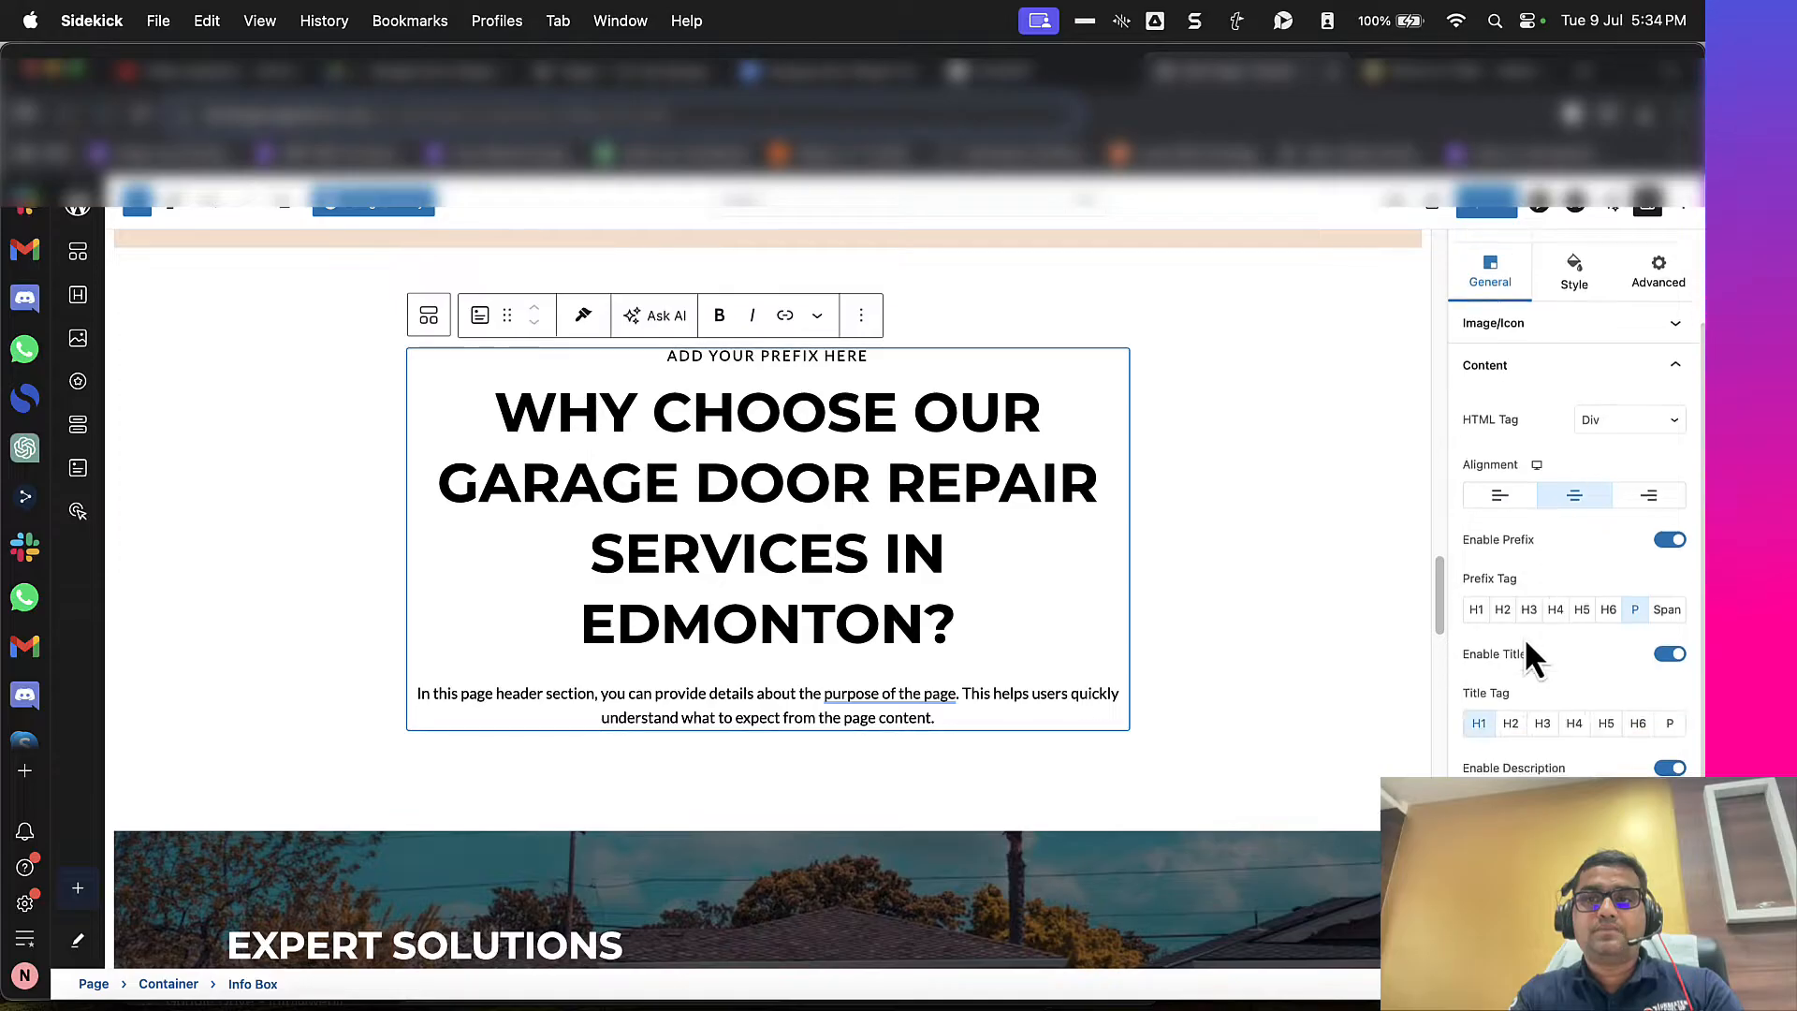
{"action": "scroll", "coordinate": [1524, 636], "scroll_direction": "up", "scroll_amount": 2}
Step: Set the new section container's content width to Full Width and clear the placeholder prefix text above the heading
{"action": "left_click", "coordinate": [375, 545]}
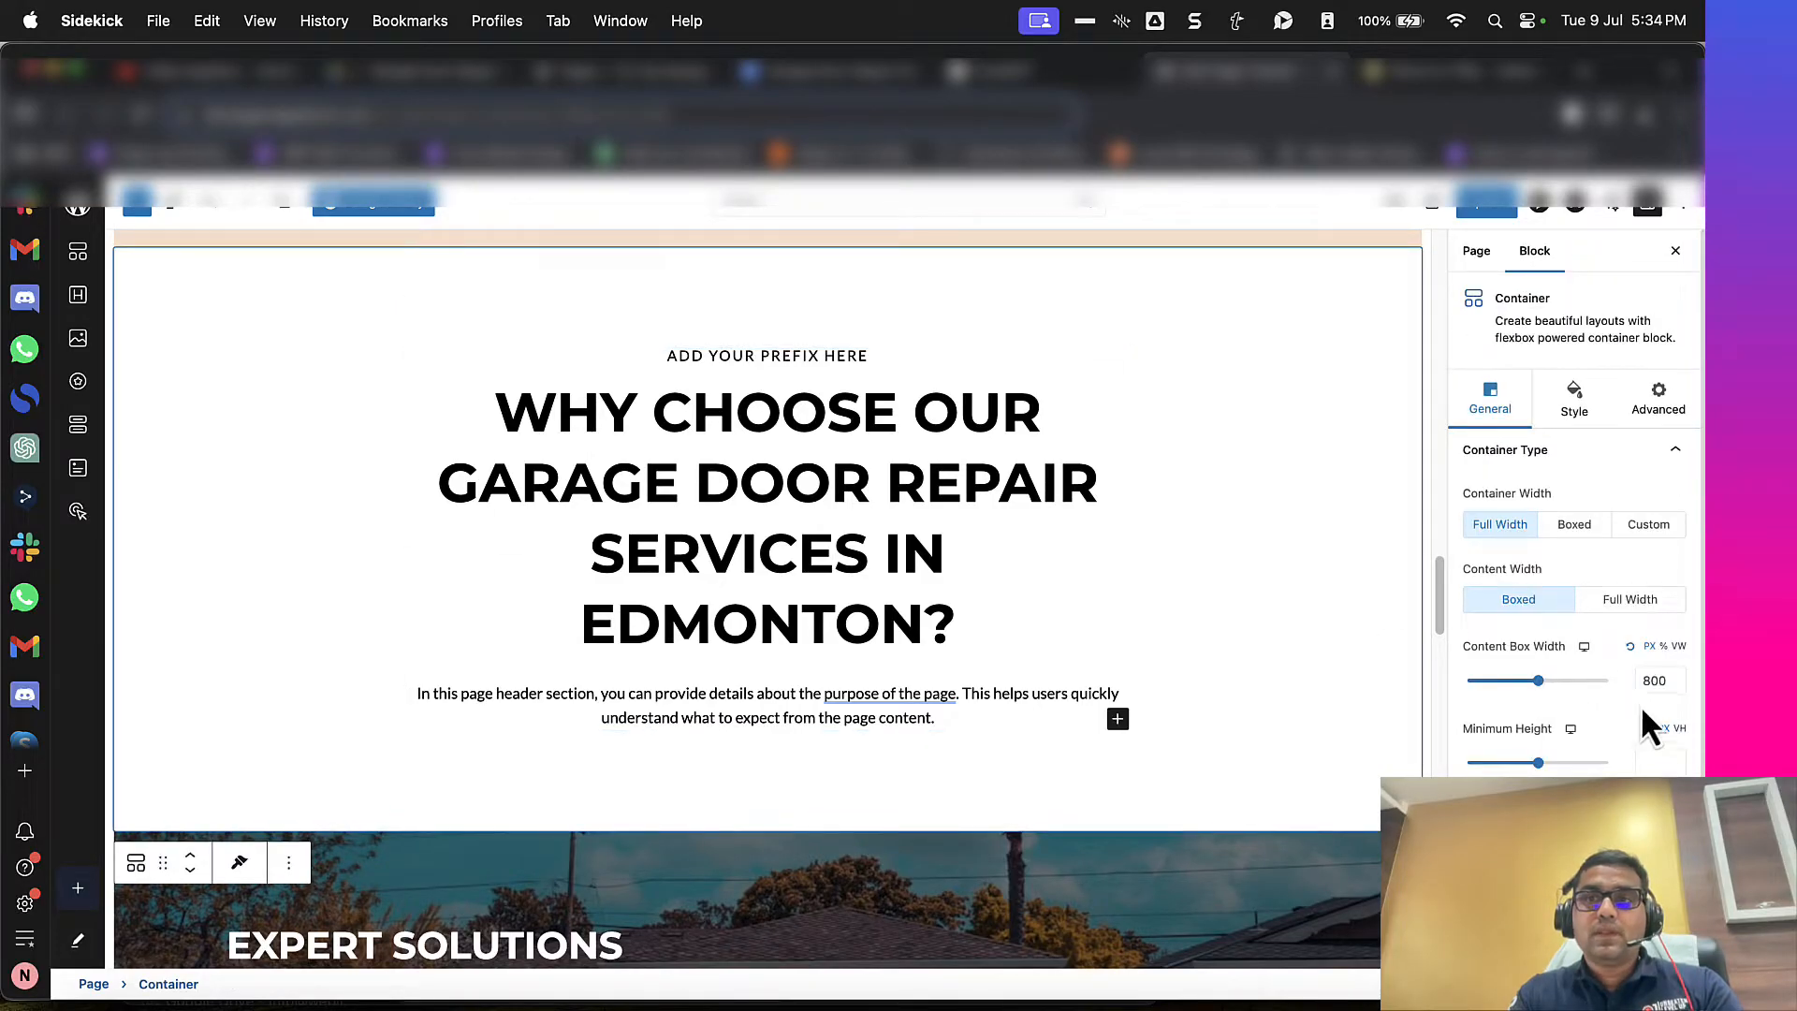
{"action": "left_click", "coordinate": [1630, 600]}
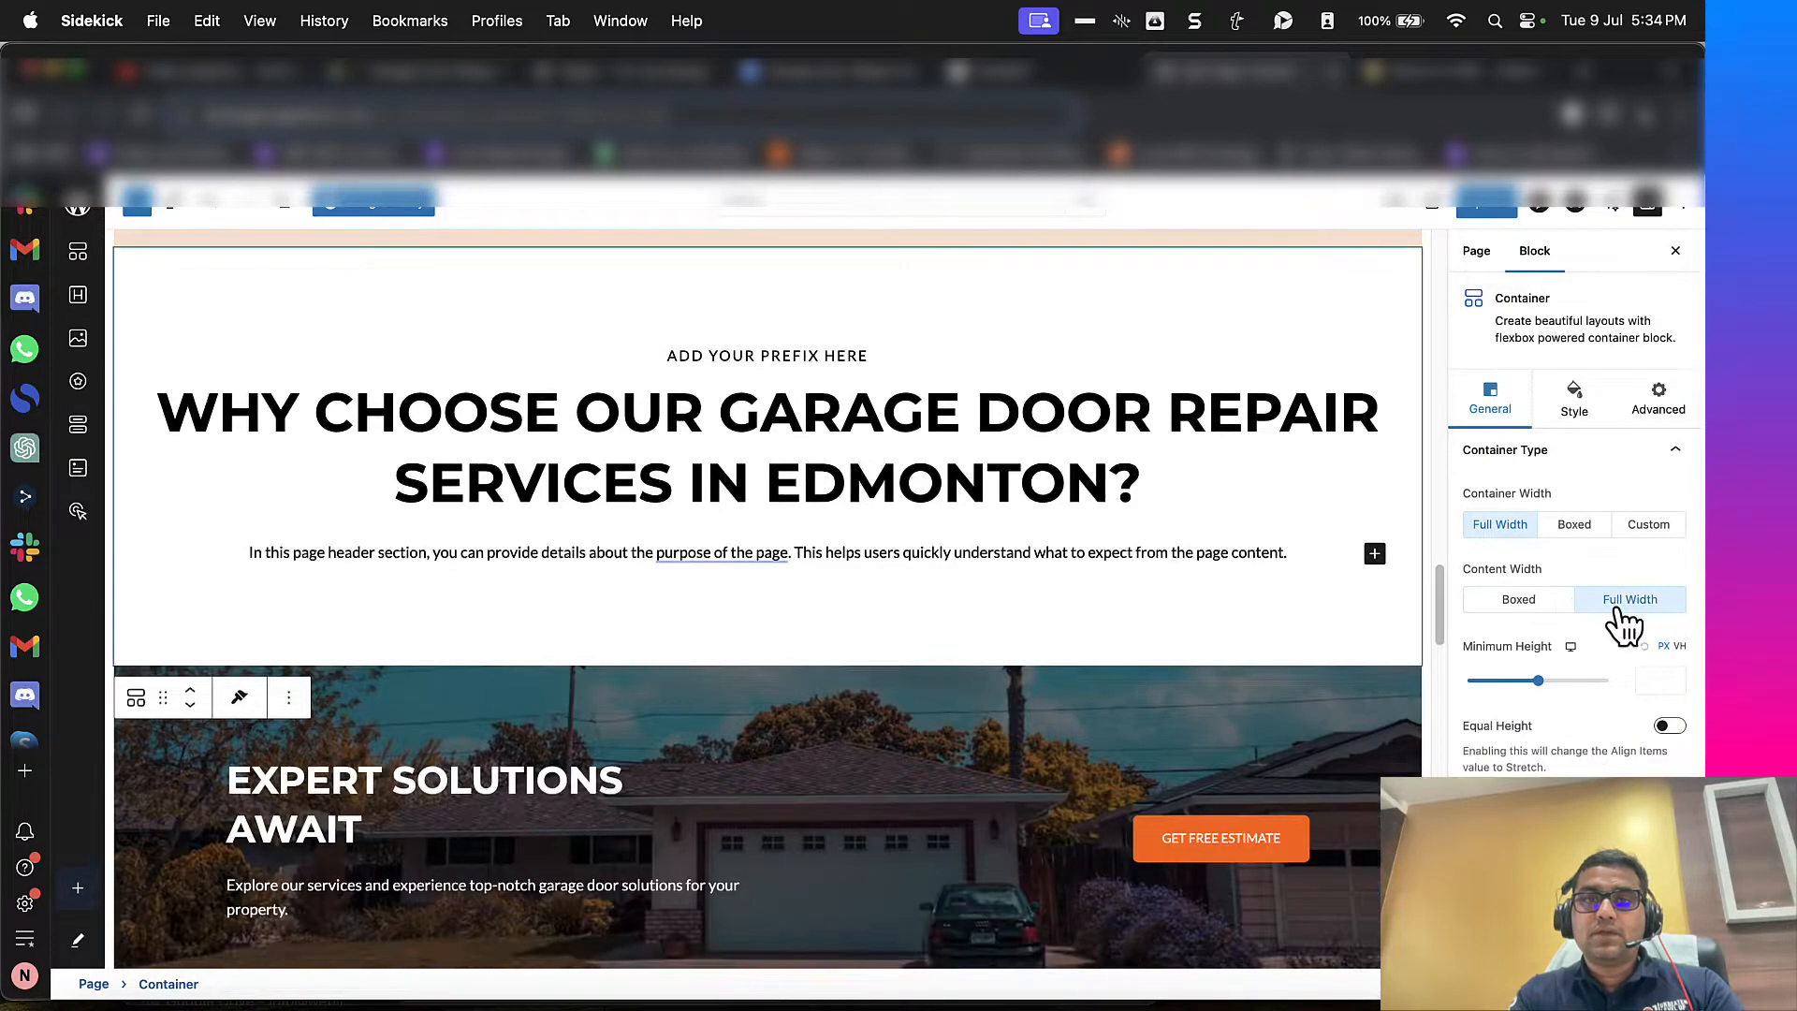
{"action": "scroll", "coordinate": [1251, 590], "scroll_direction": "up", "scroll_amount": 3}
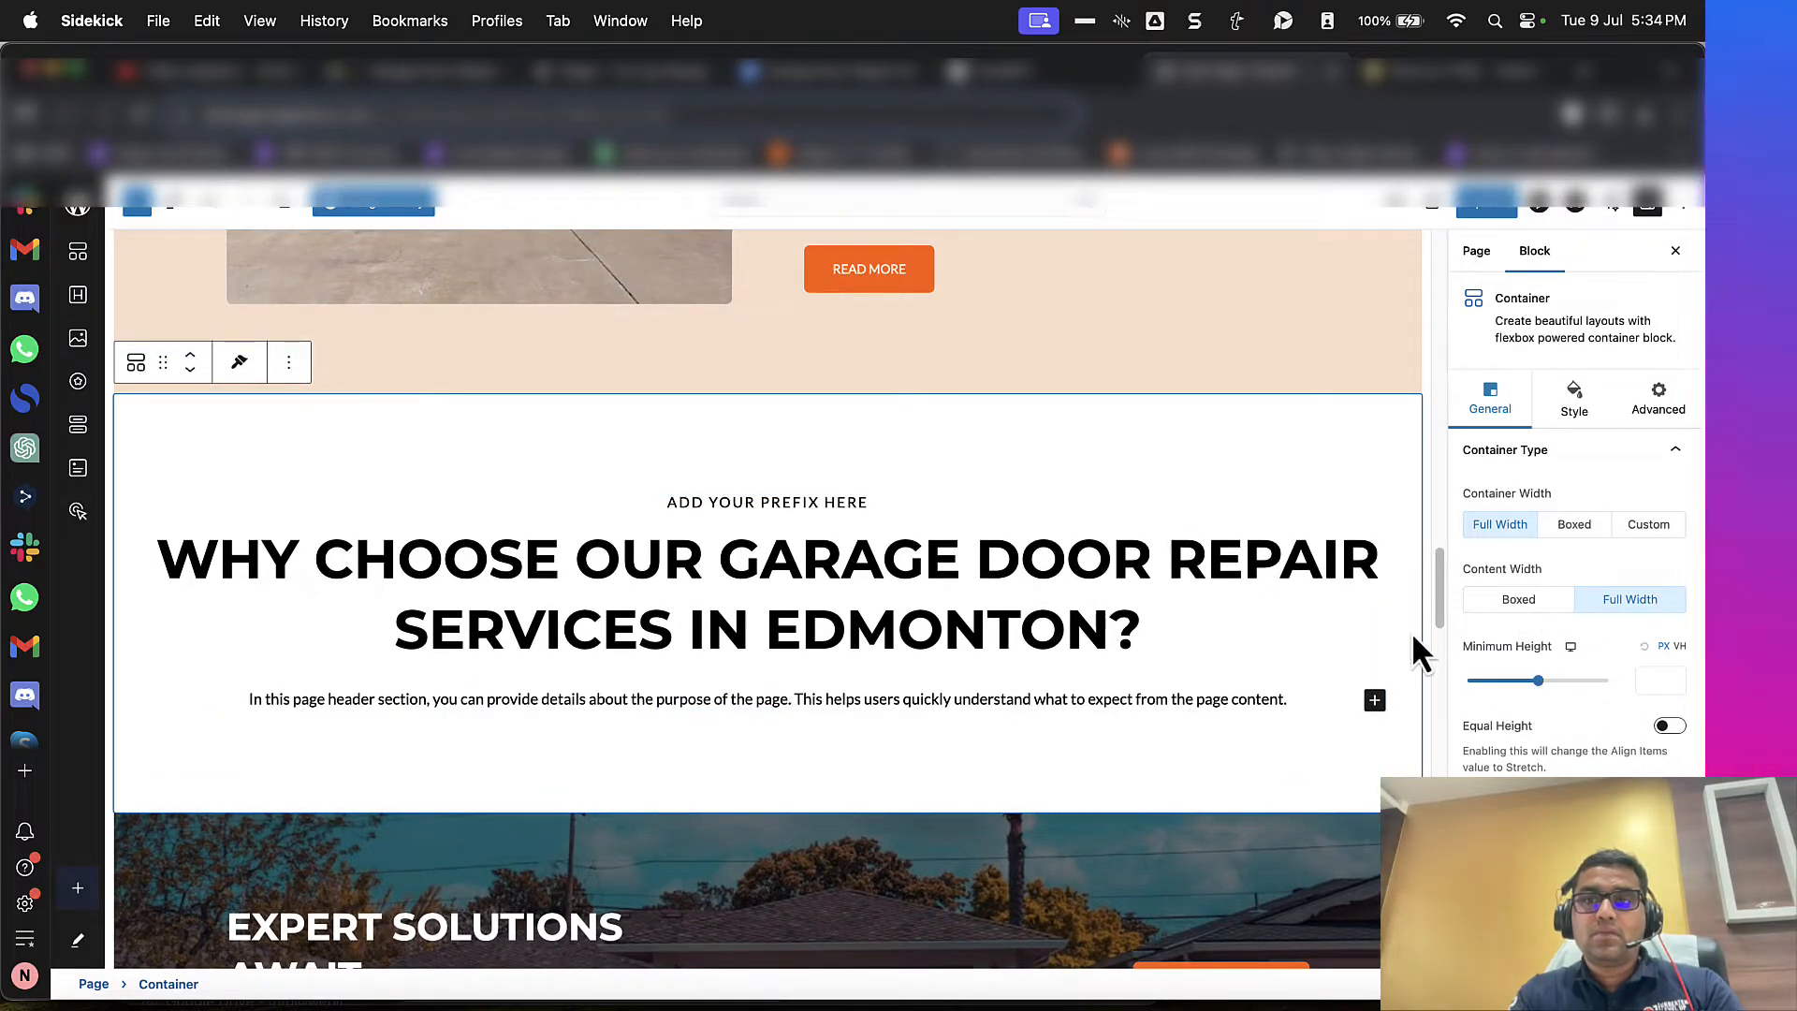
{"action": "triple_click", "coordinate": [819, 495]}
{"action": "key", "text": "BackSpace"}
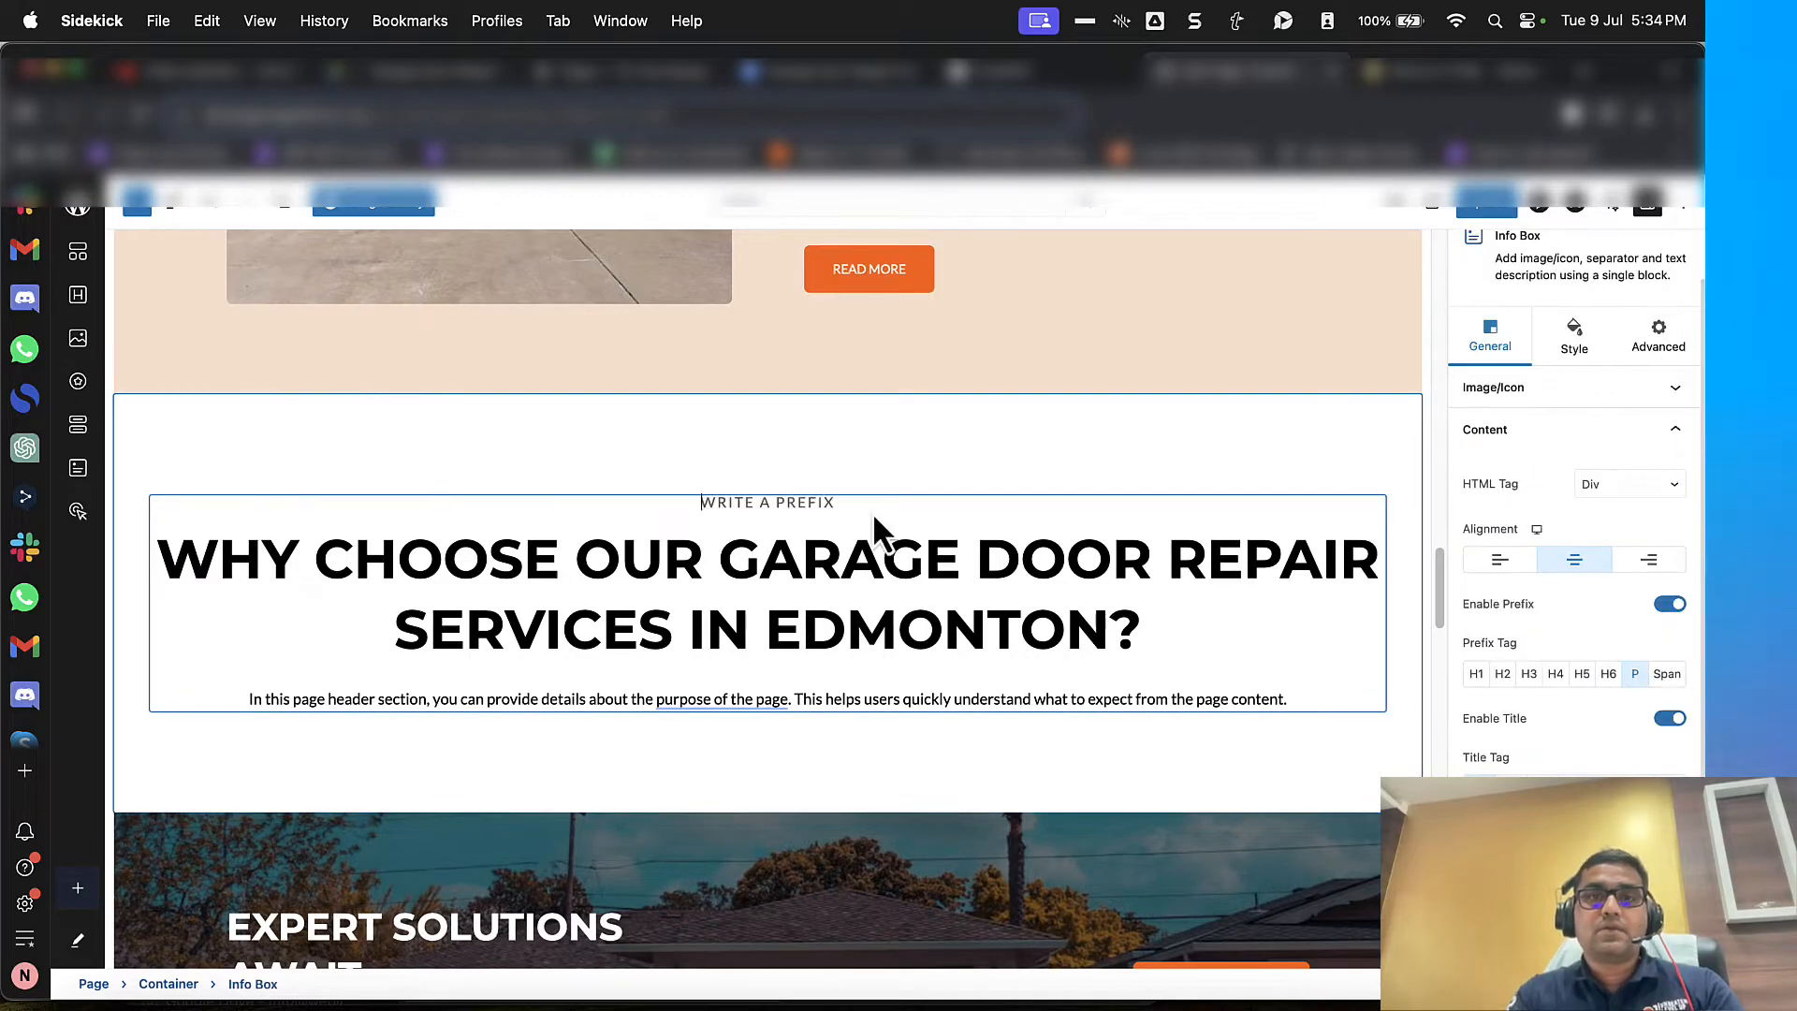
Step: Copy the text below the "Why Choose Our Garage Door Repair Services" heading in WordHTML and replace the info box's placeholder description with it
{"action": "left_click", "coordinate": [992, 71]}
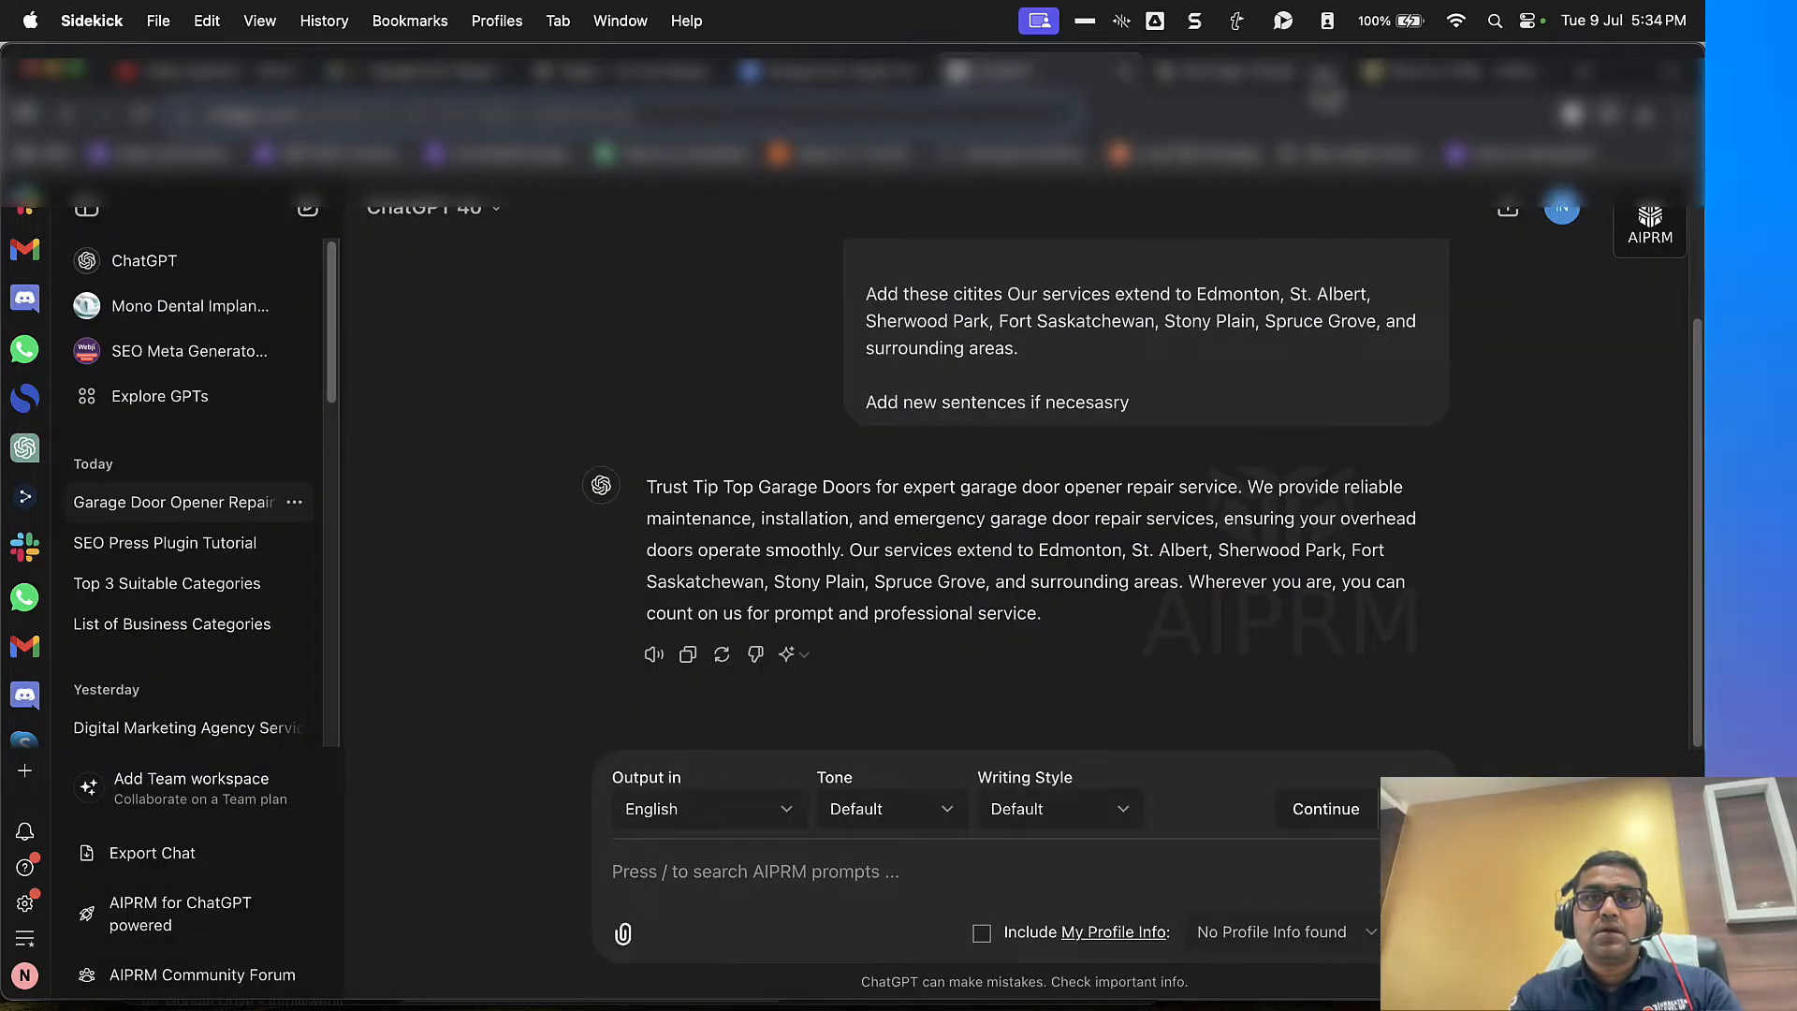
{"action": "left_click", "coordinate": [1394, 72]}
{"action": "scroll", "coordinate": [487, 505], "scroll_direction": "down", "scroll_amount": 2}
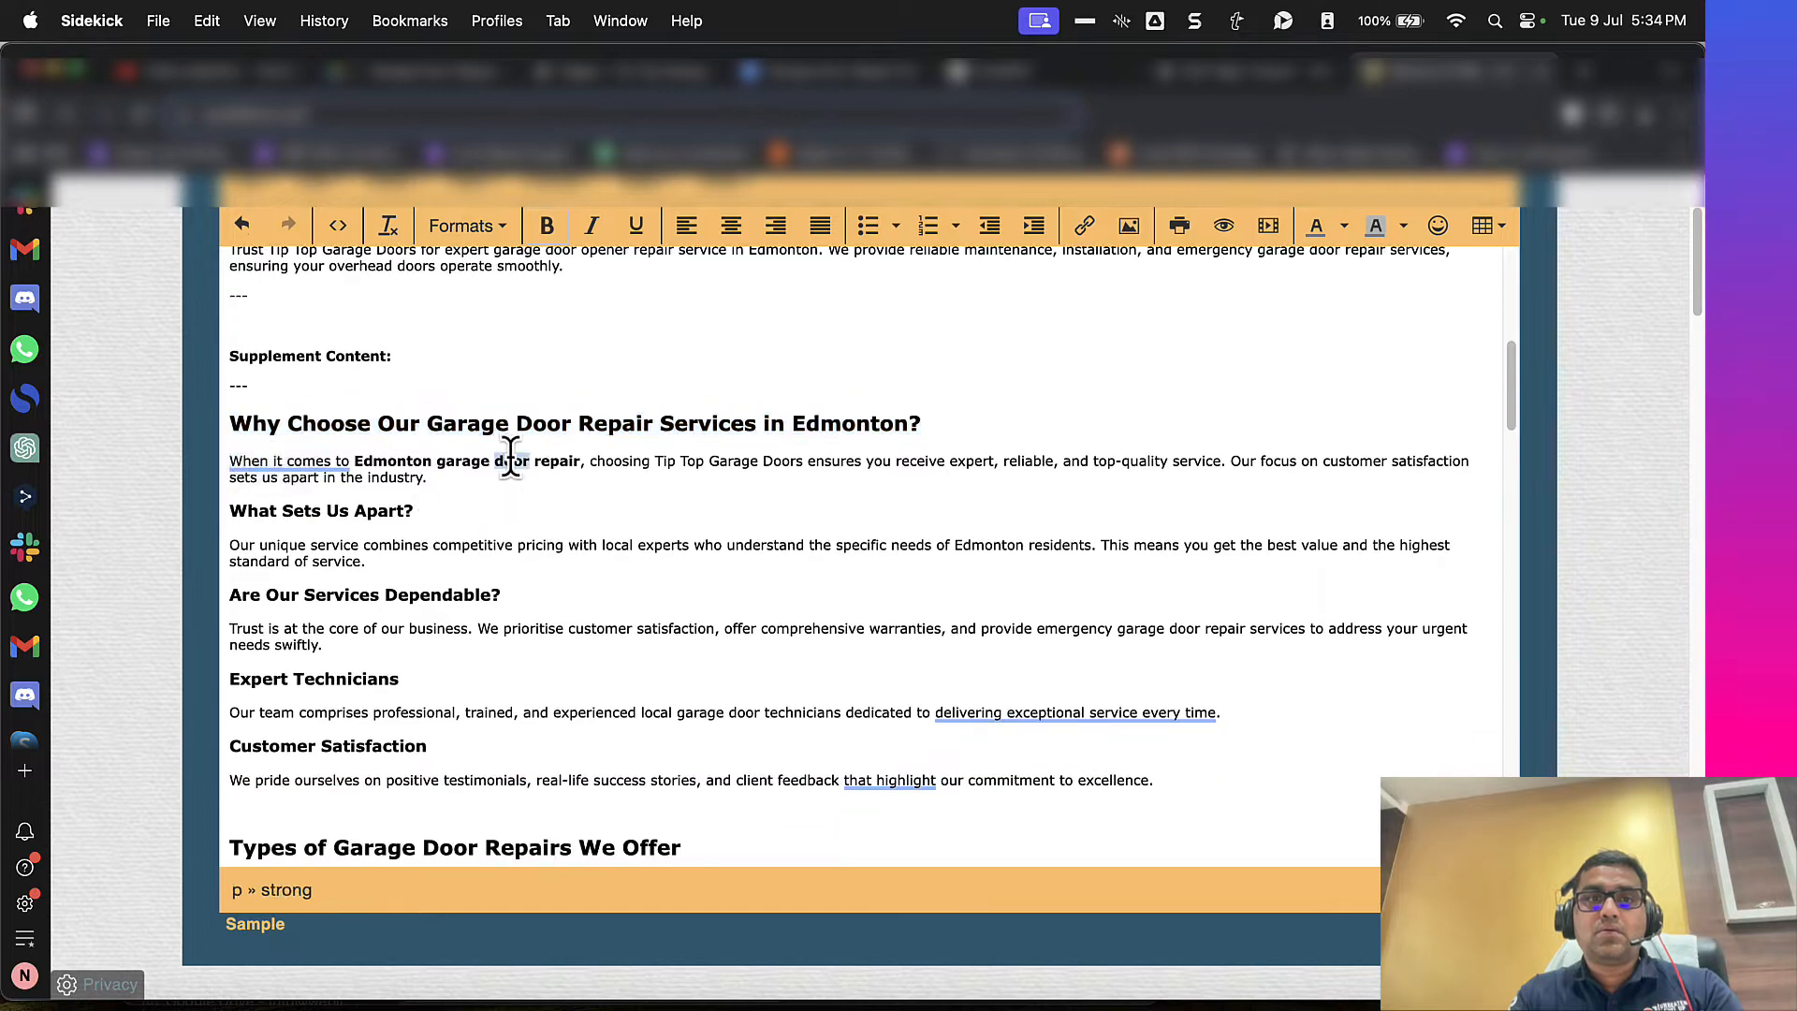
{"action": "left_click_drag", "start_coordinate": [511, 456], "coordinate": [509, 746]}
{"action": "key", "text": "super+c"}
{"action": "left_click", "coordinate": [1264, 73]}
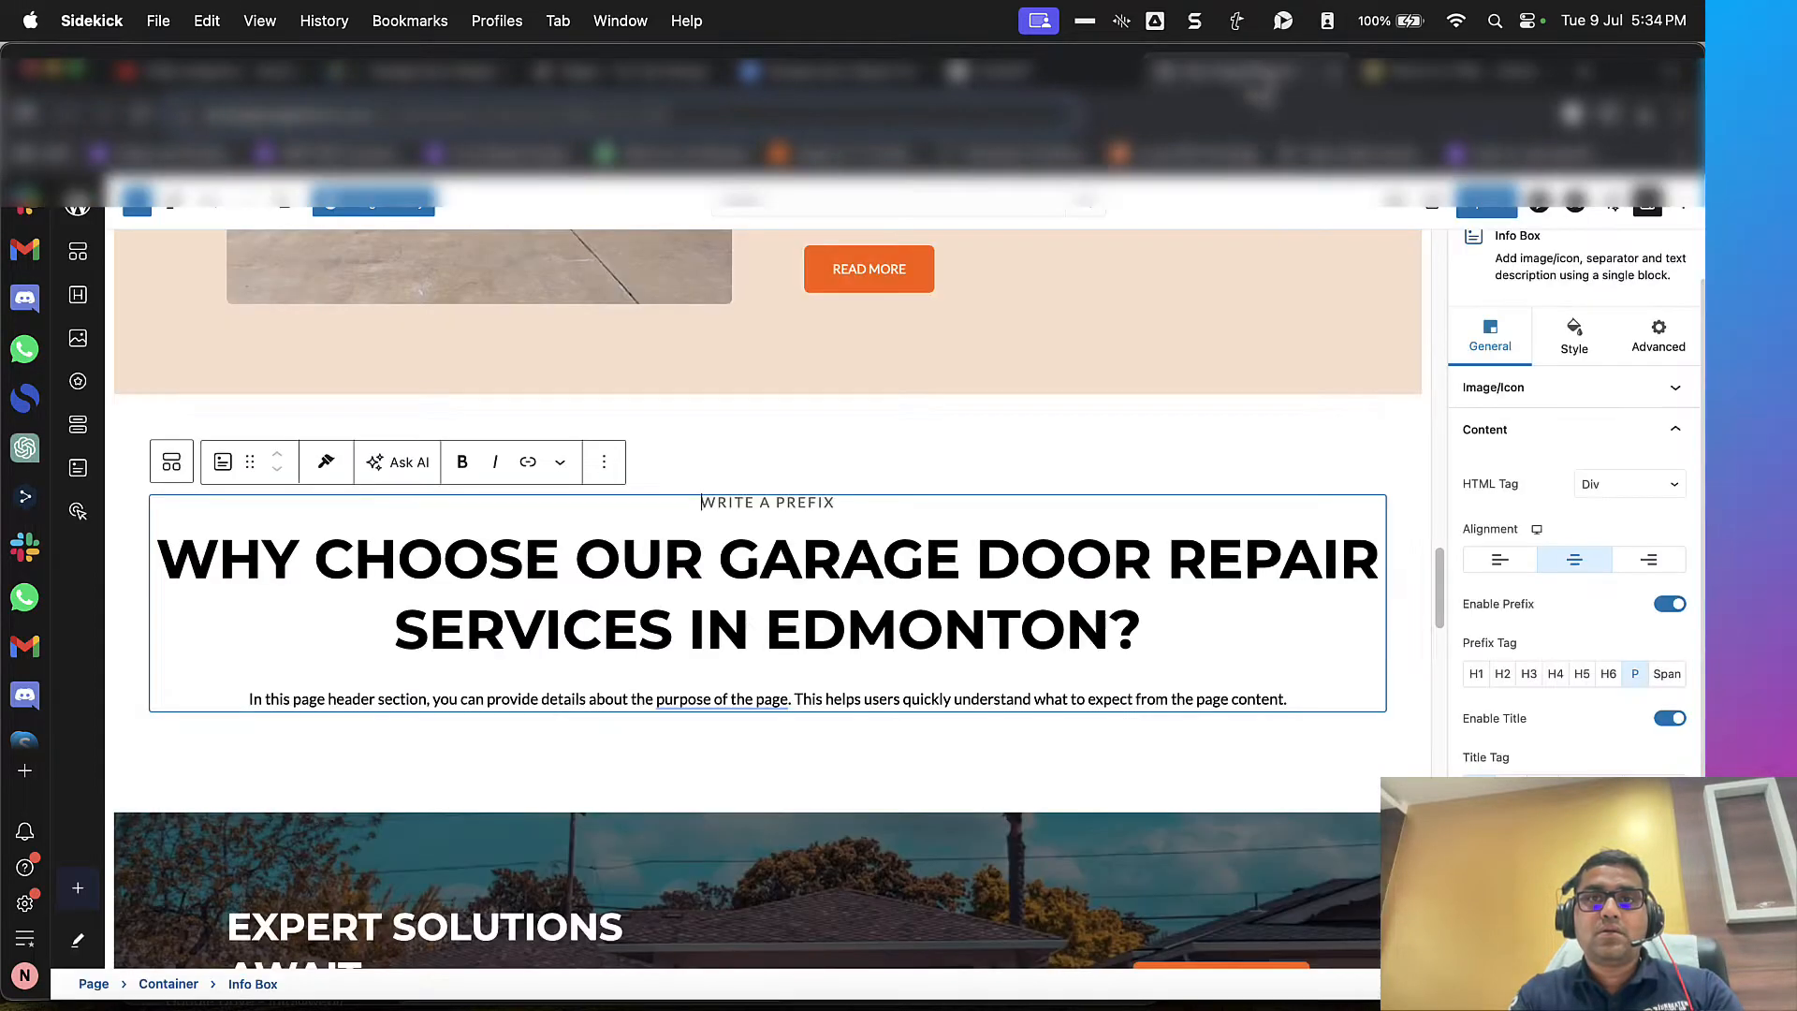
{"action": "triple_click", "coordinate": [622, 694]}
{"action": "key", "text": "super+v"}
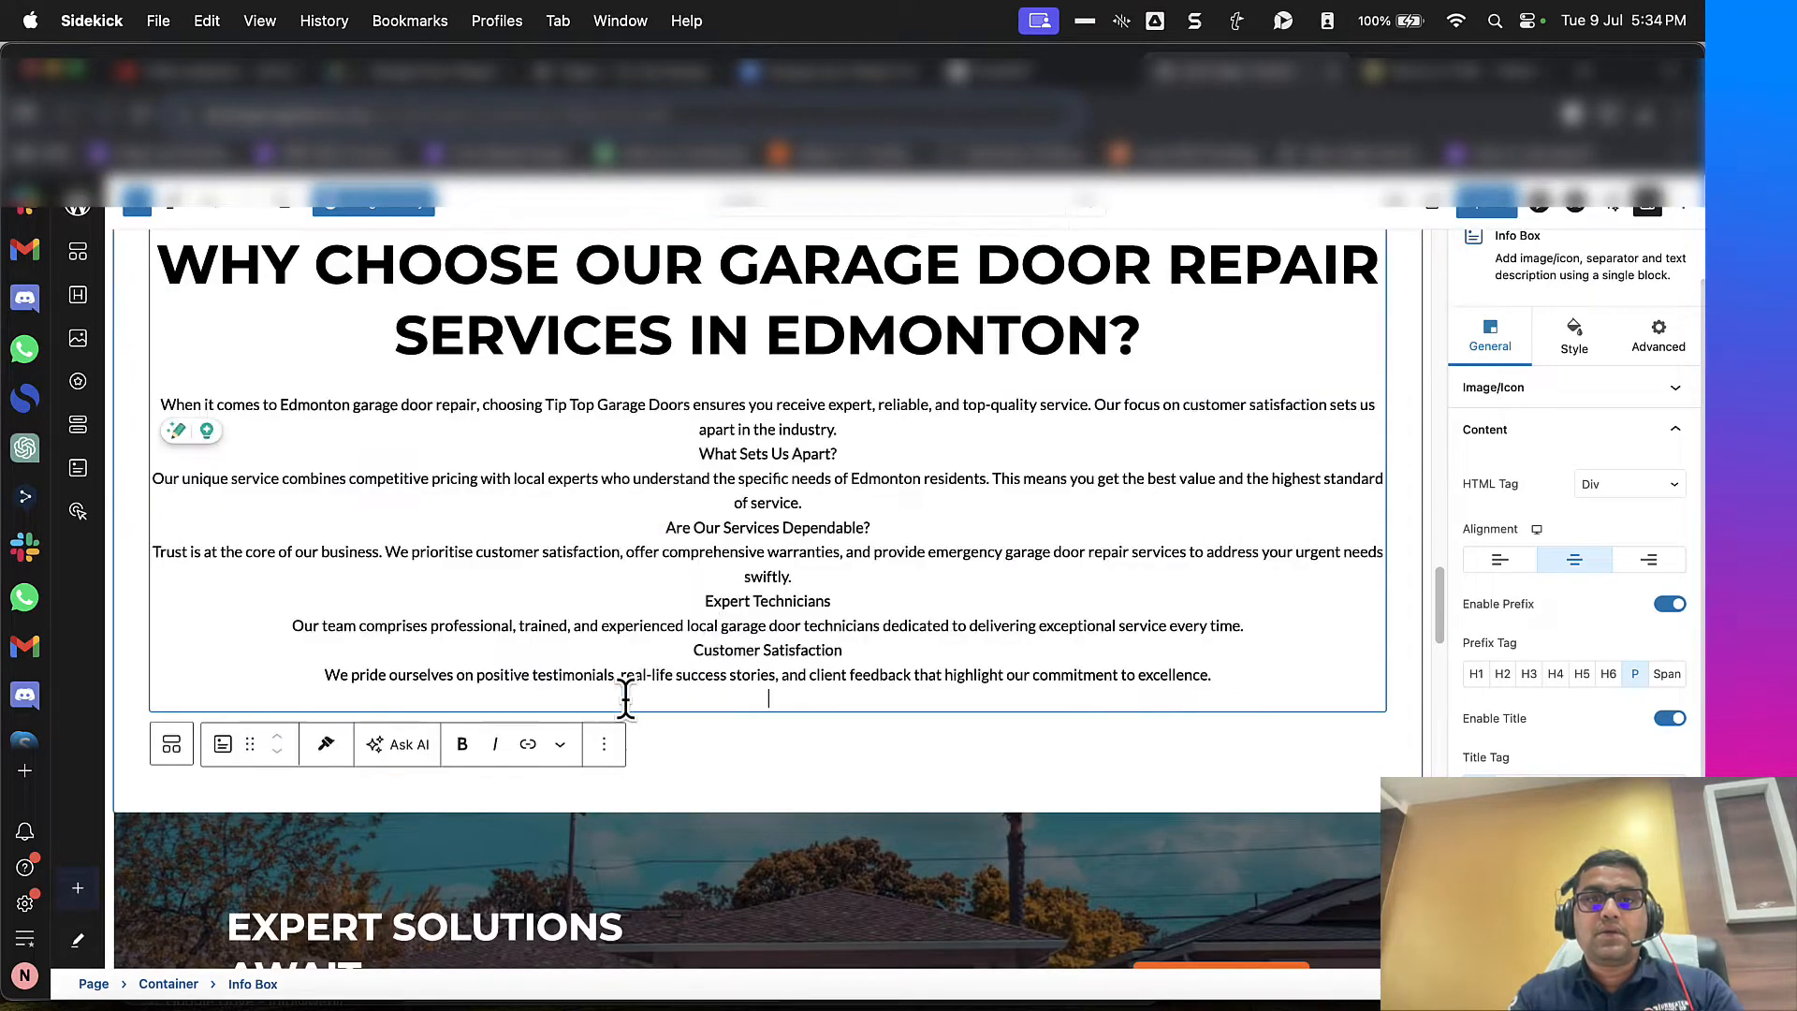
Step: Left-align the info box's heading and description text
{"action": "scroll", "coordinate": [744, 641], "scroll_direction": "up", "scroll_amount": 3}
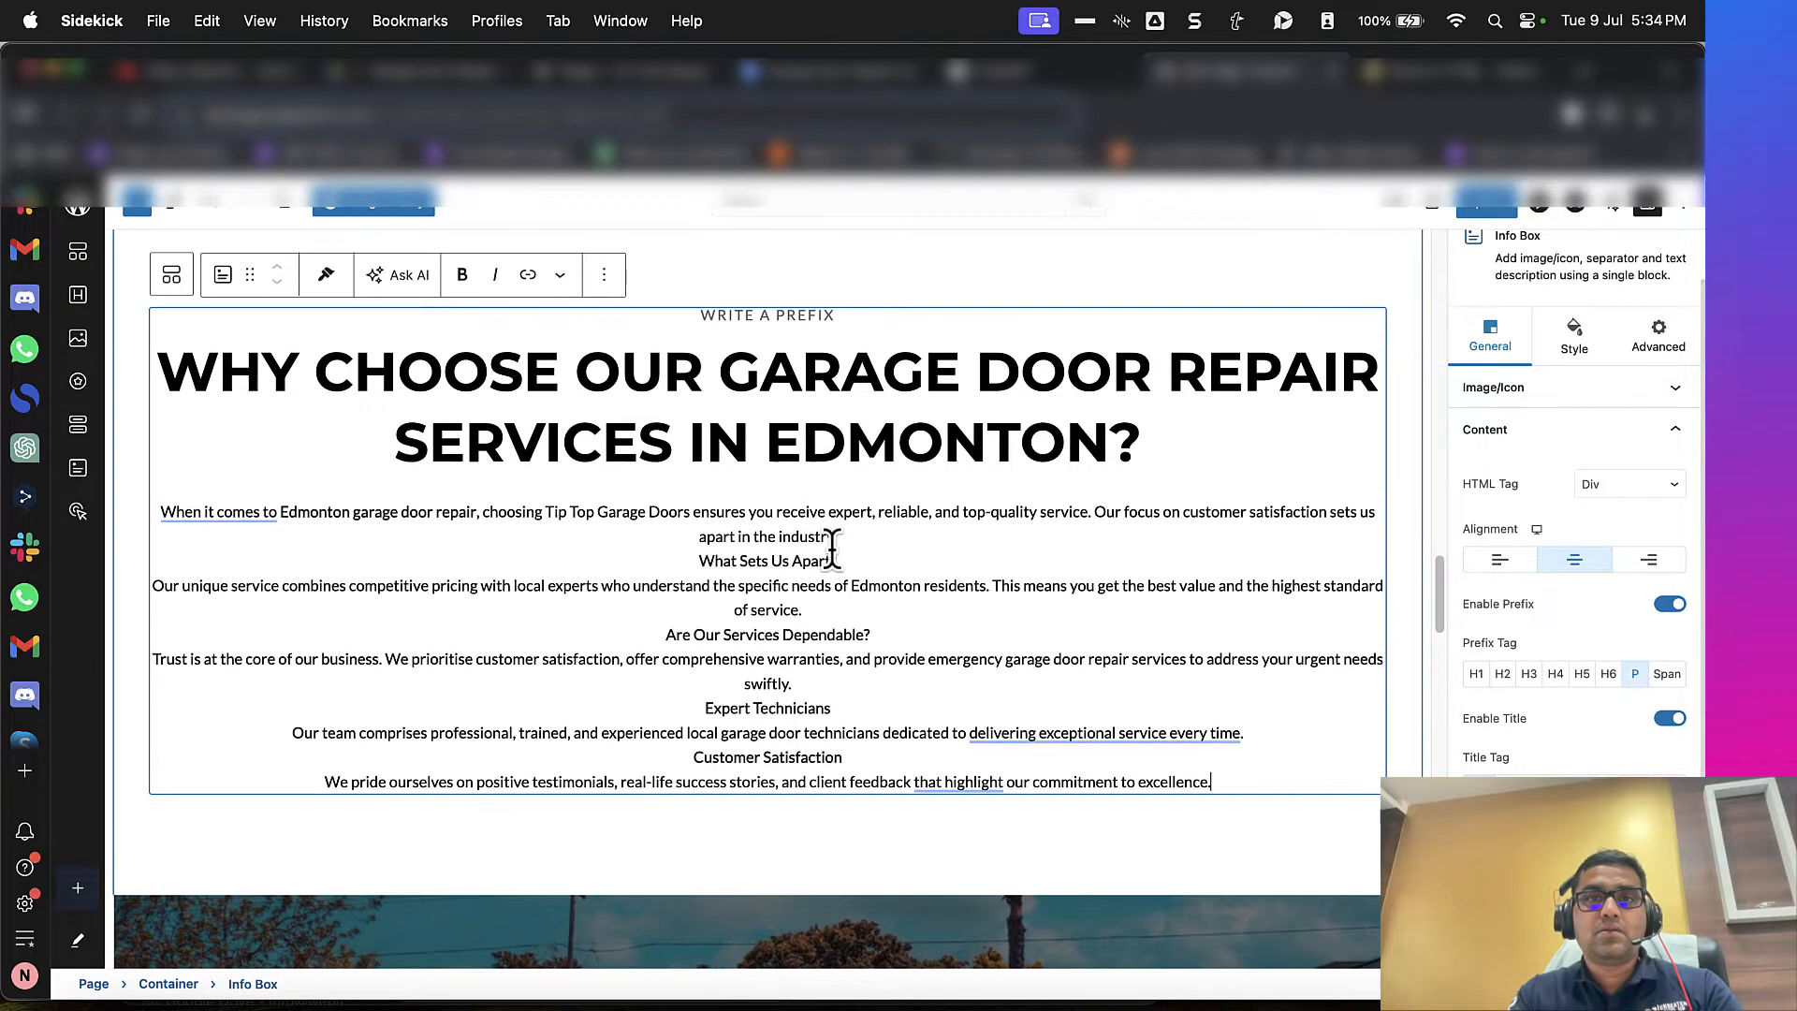
{"action": "key", "text": "super+a"}
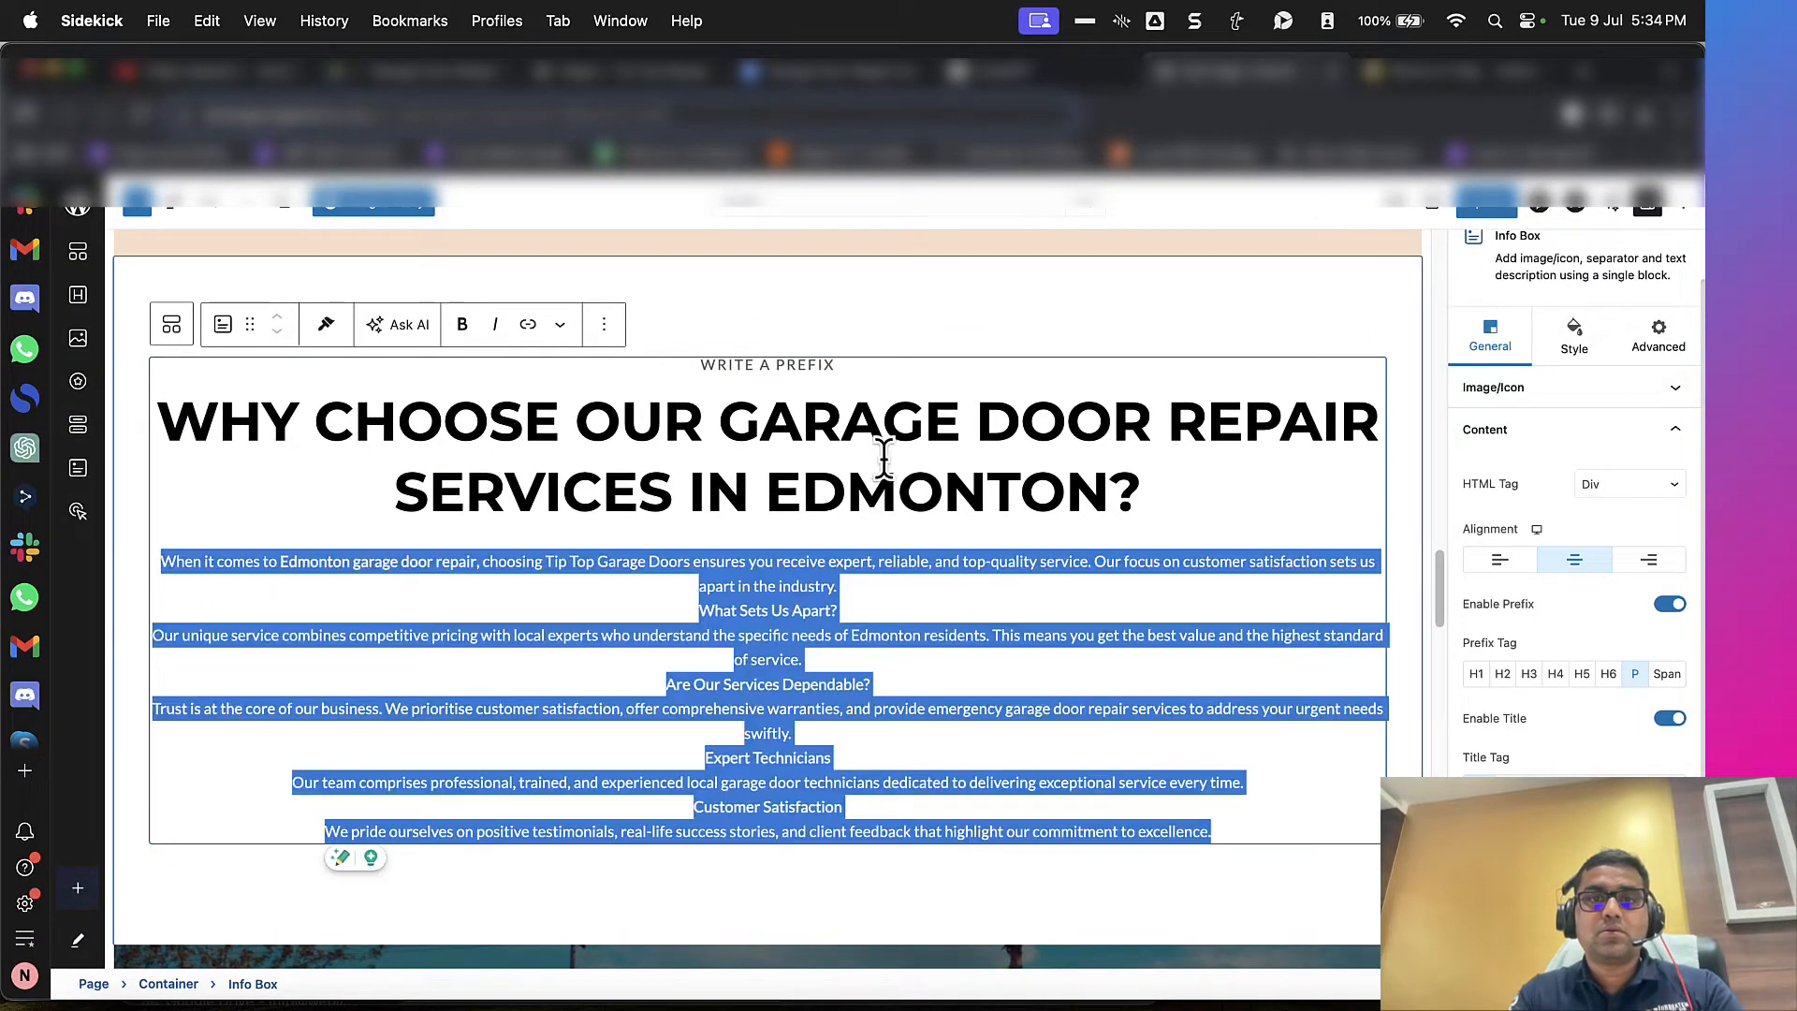
{"action": "left_click", "coordinate": [859, 622]}
{"action": "left_click", "coordinate": [1500, 559]}
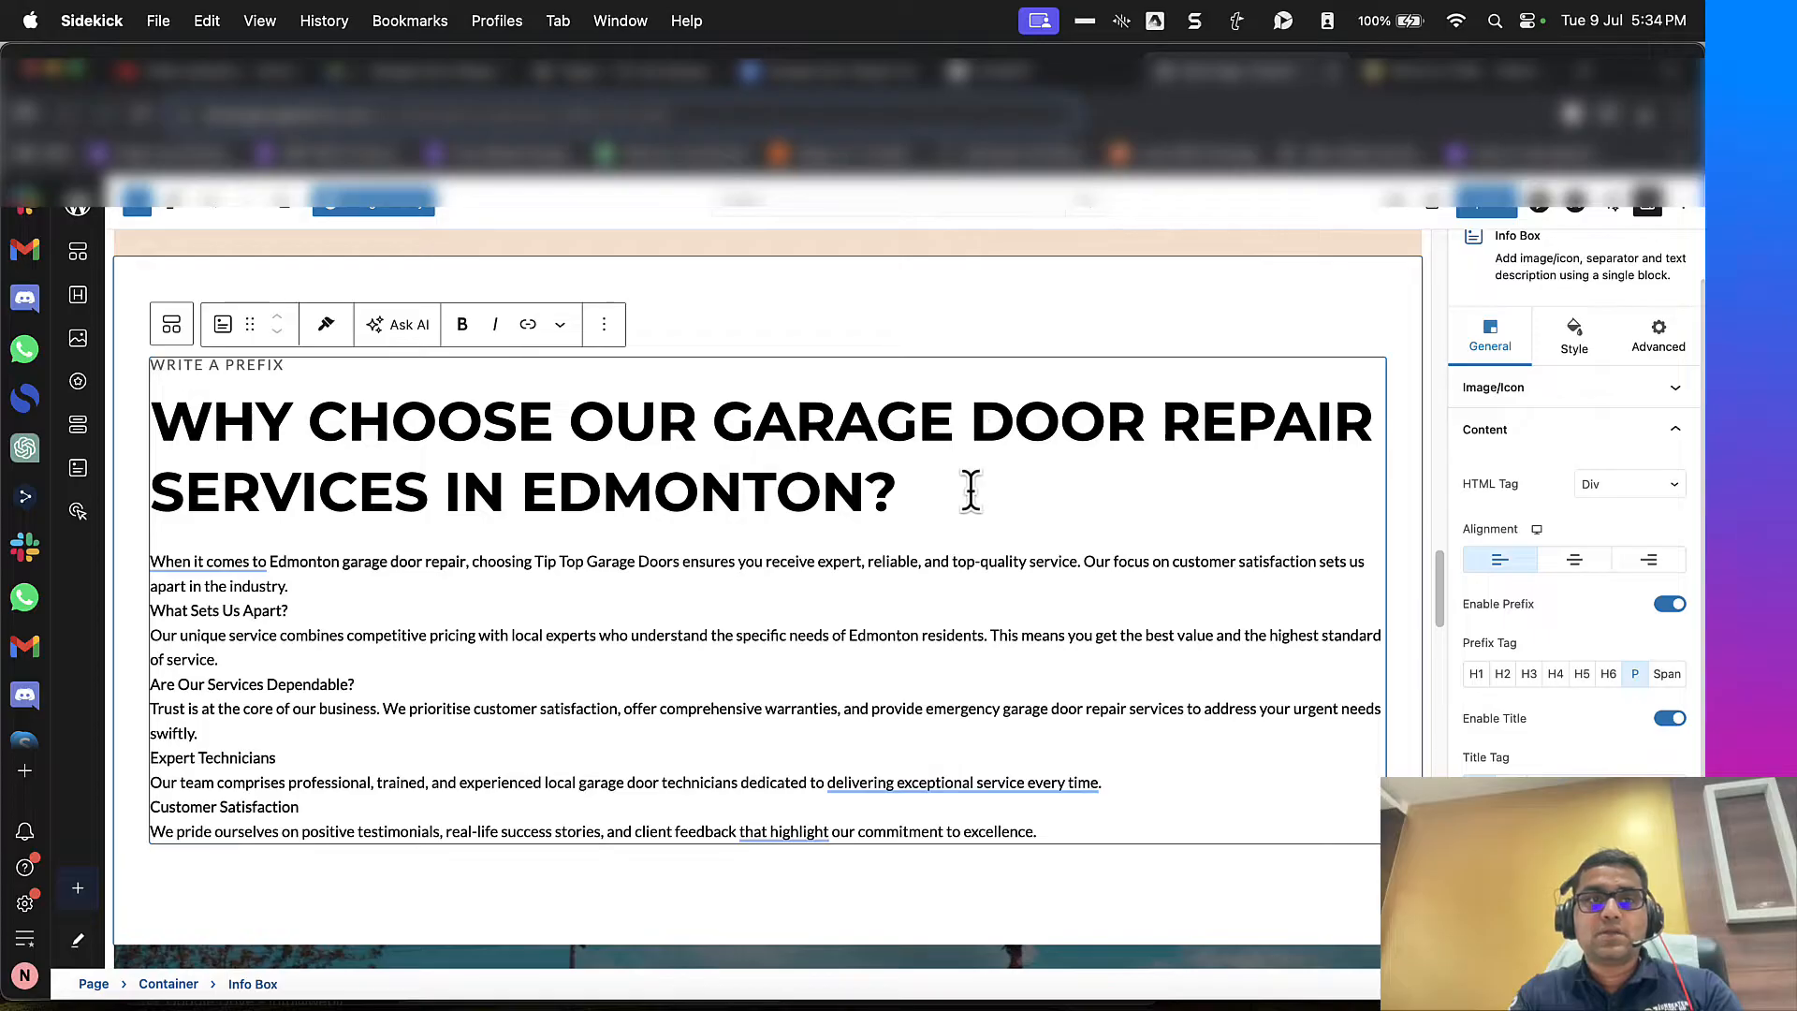
Step: Enlarge the browser view and set the info box title's font size to 2.2 em
{"action": "scroll", "coordinate": [706, 523], "scroll_direction": "down", "scroll_amount": 2}
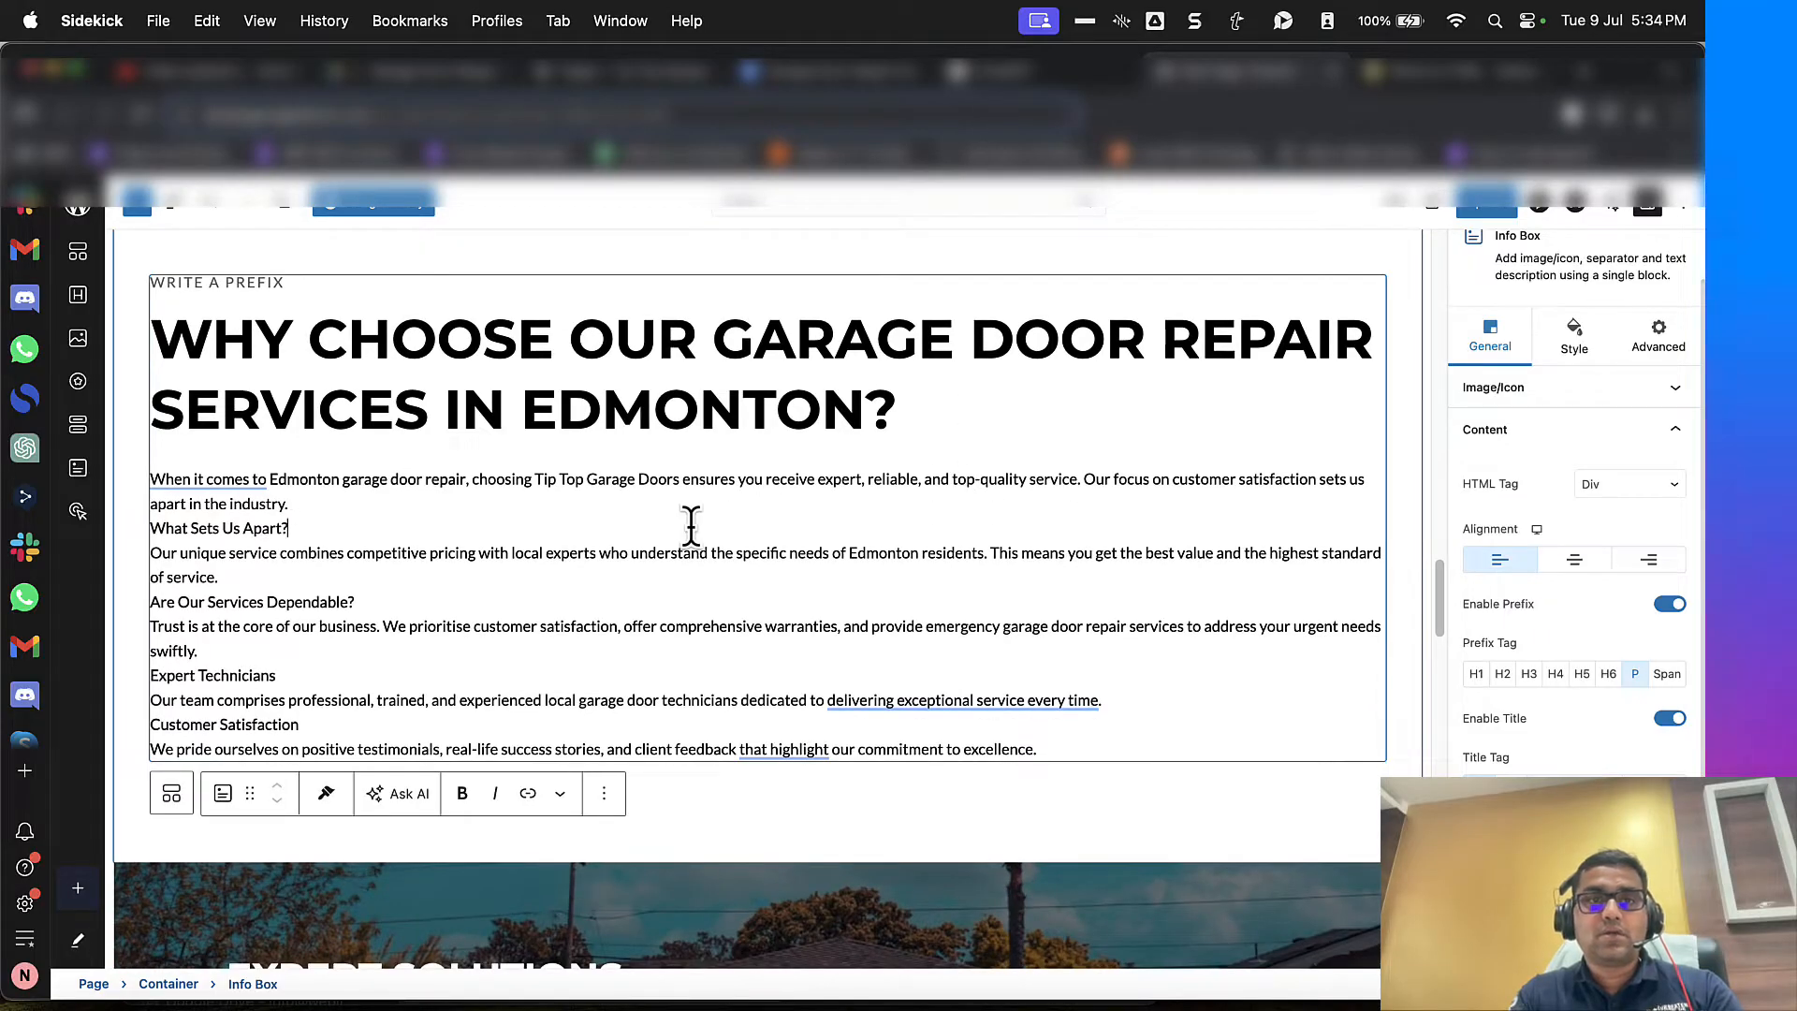
{"action": "key", "text": "super+equal"}
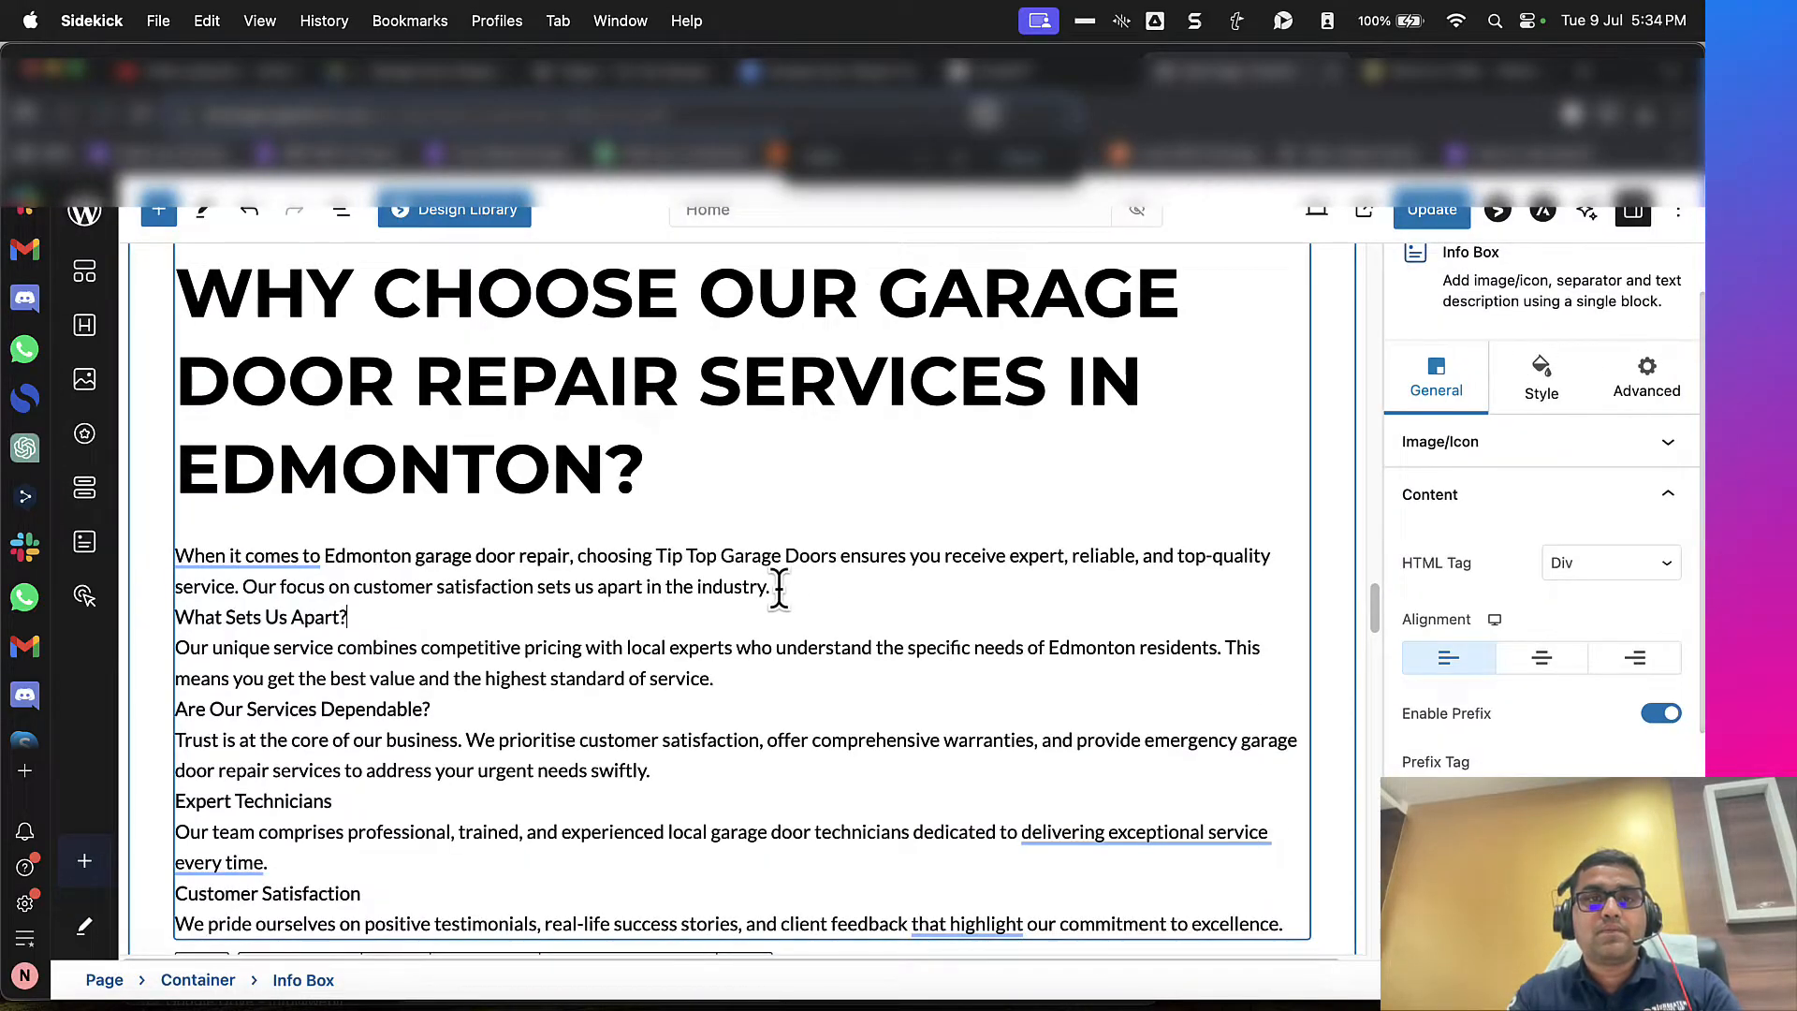
{"action": "scroll", "coordinate": [779, 588], "scroll_direction": "down", "scroll_amount": 2}
{"action": "scroll", "coordinate": [778, 587], "scroll_direction": "up", "scroll_amount": 4}
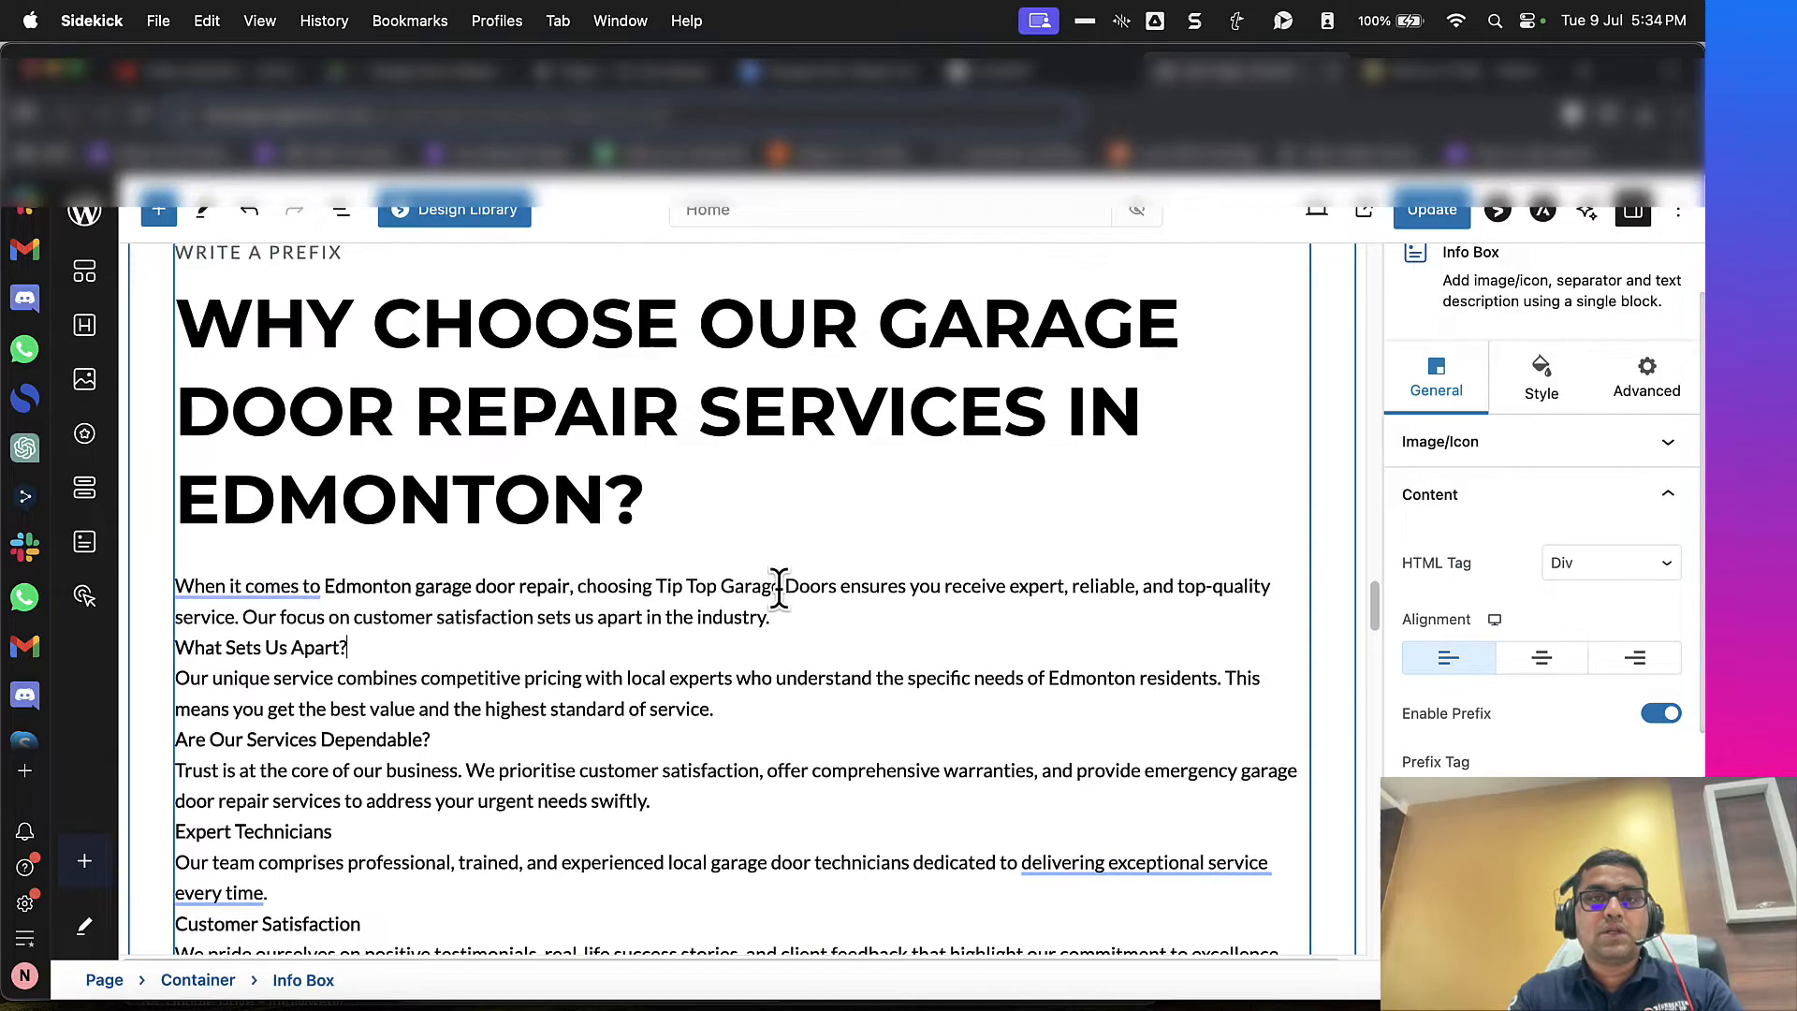
{"action": "triple_click", "coordinate": [764, 514]}
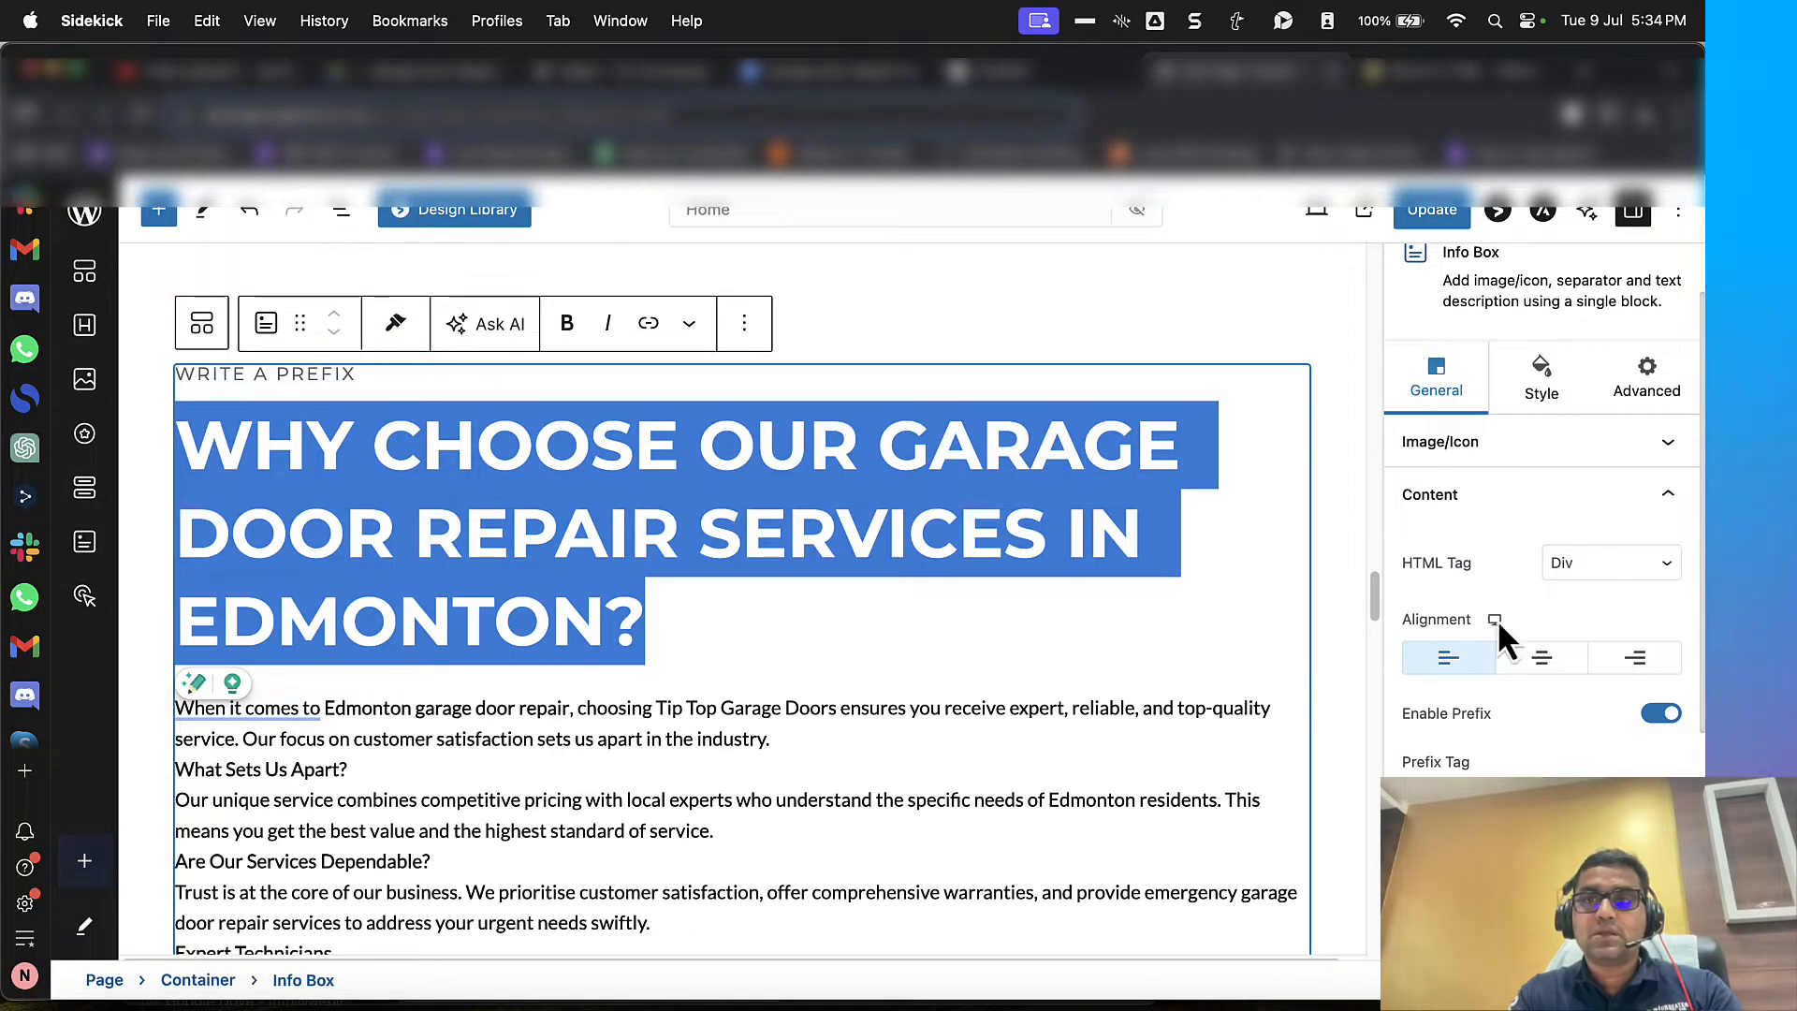
{"action": "left_click", "coordinate": [1542, 386]}
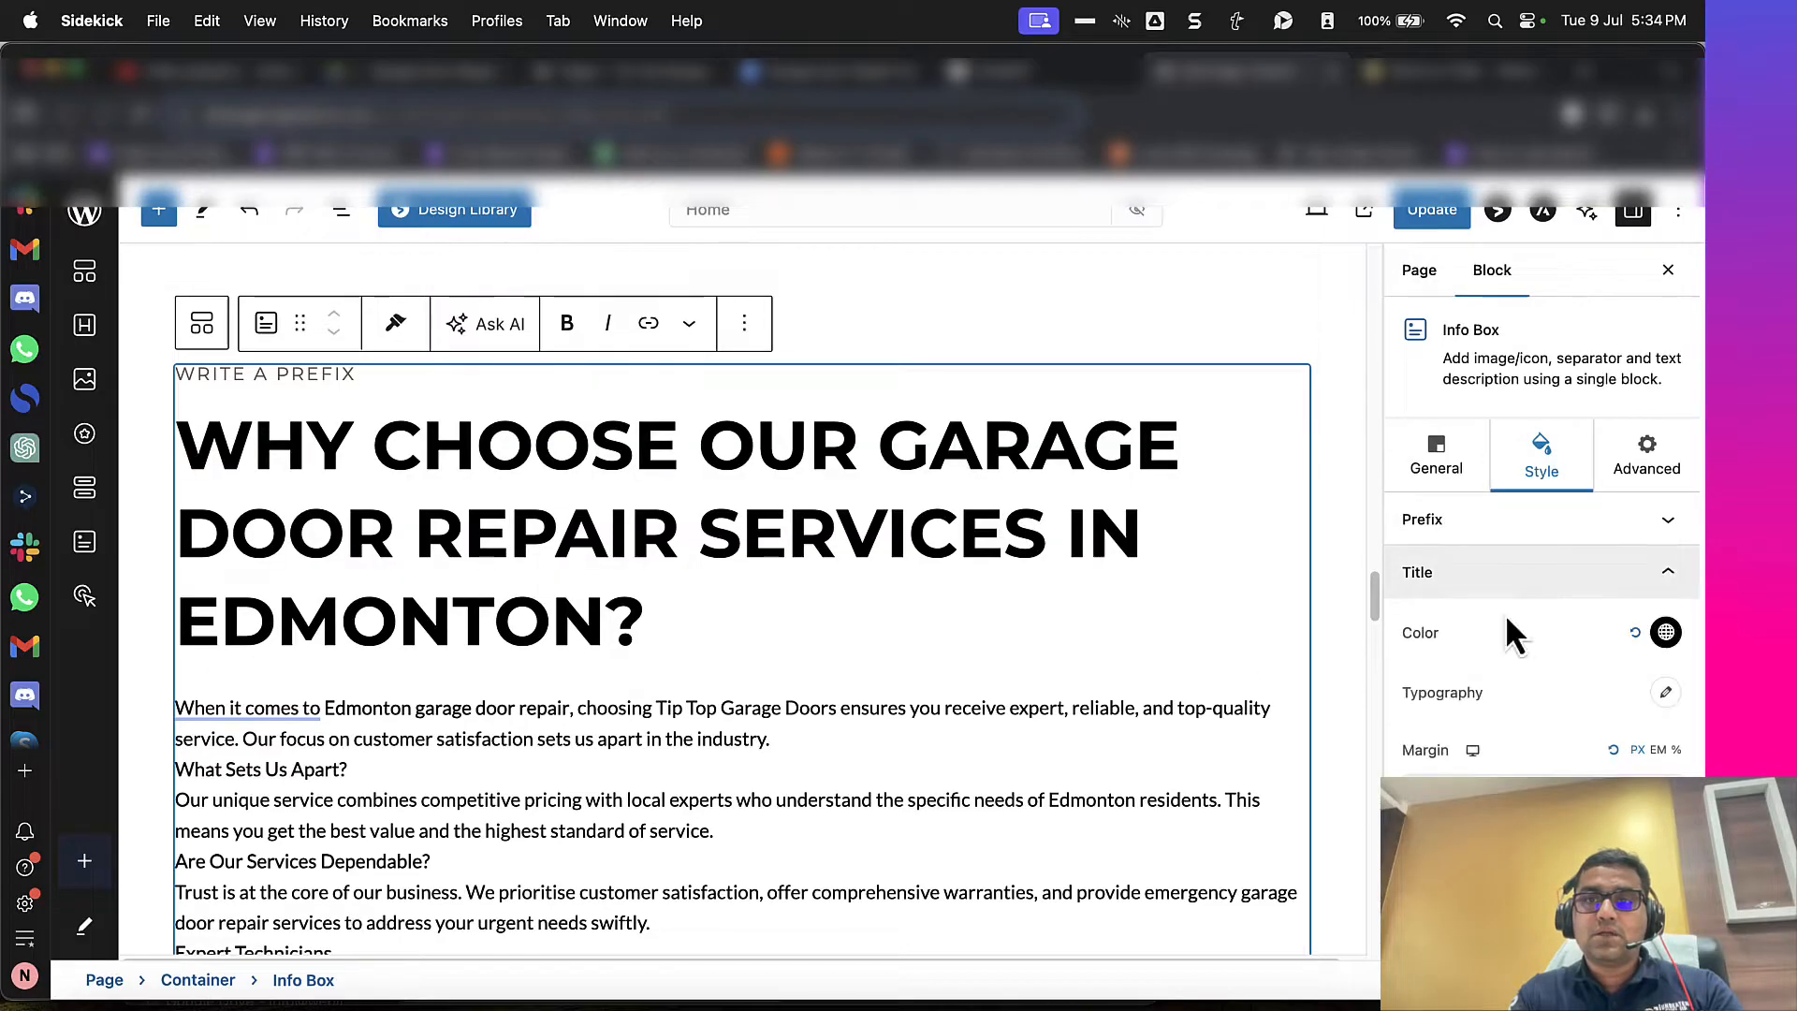
{"action": "left_click", "coordinate": [1666, 694]}
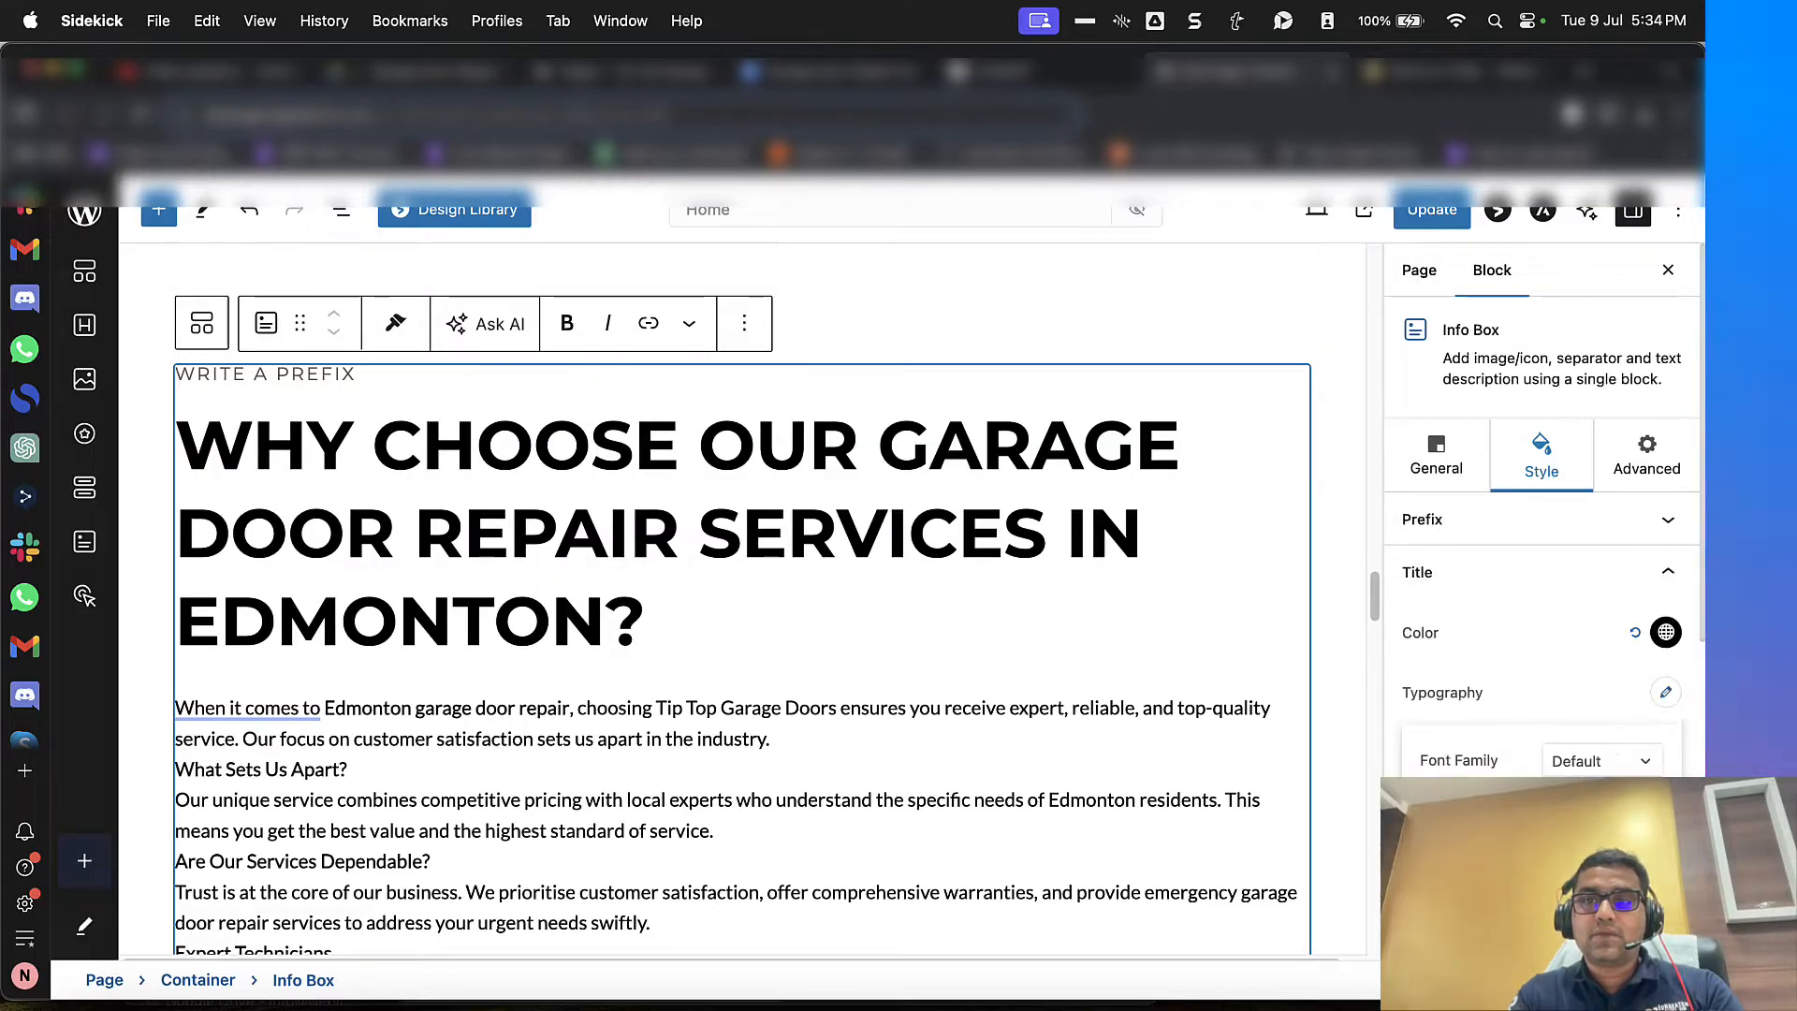
{"action": "scroll", "coordinate": [1551, 730], "scroll_direction": "down", "scroll_amount": 3}
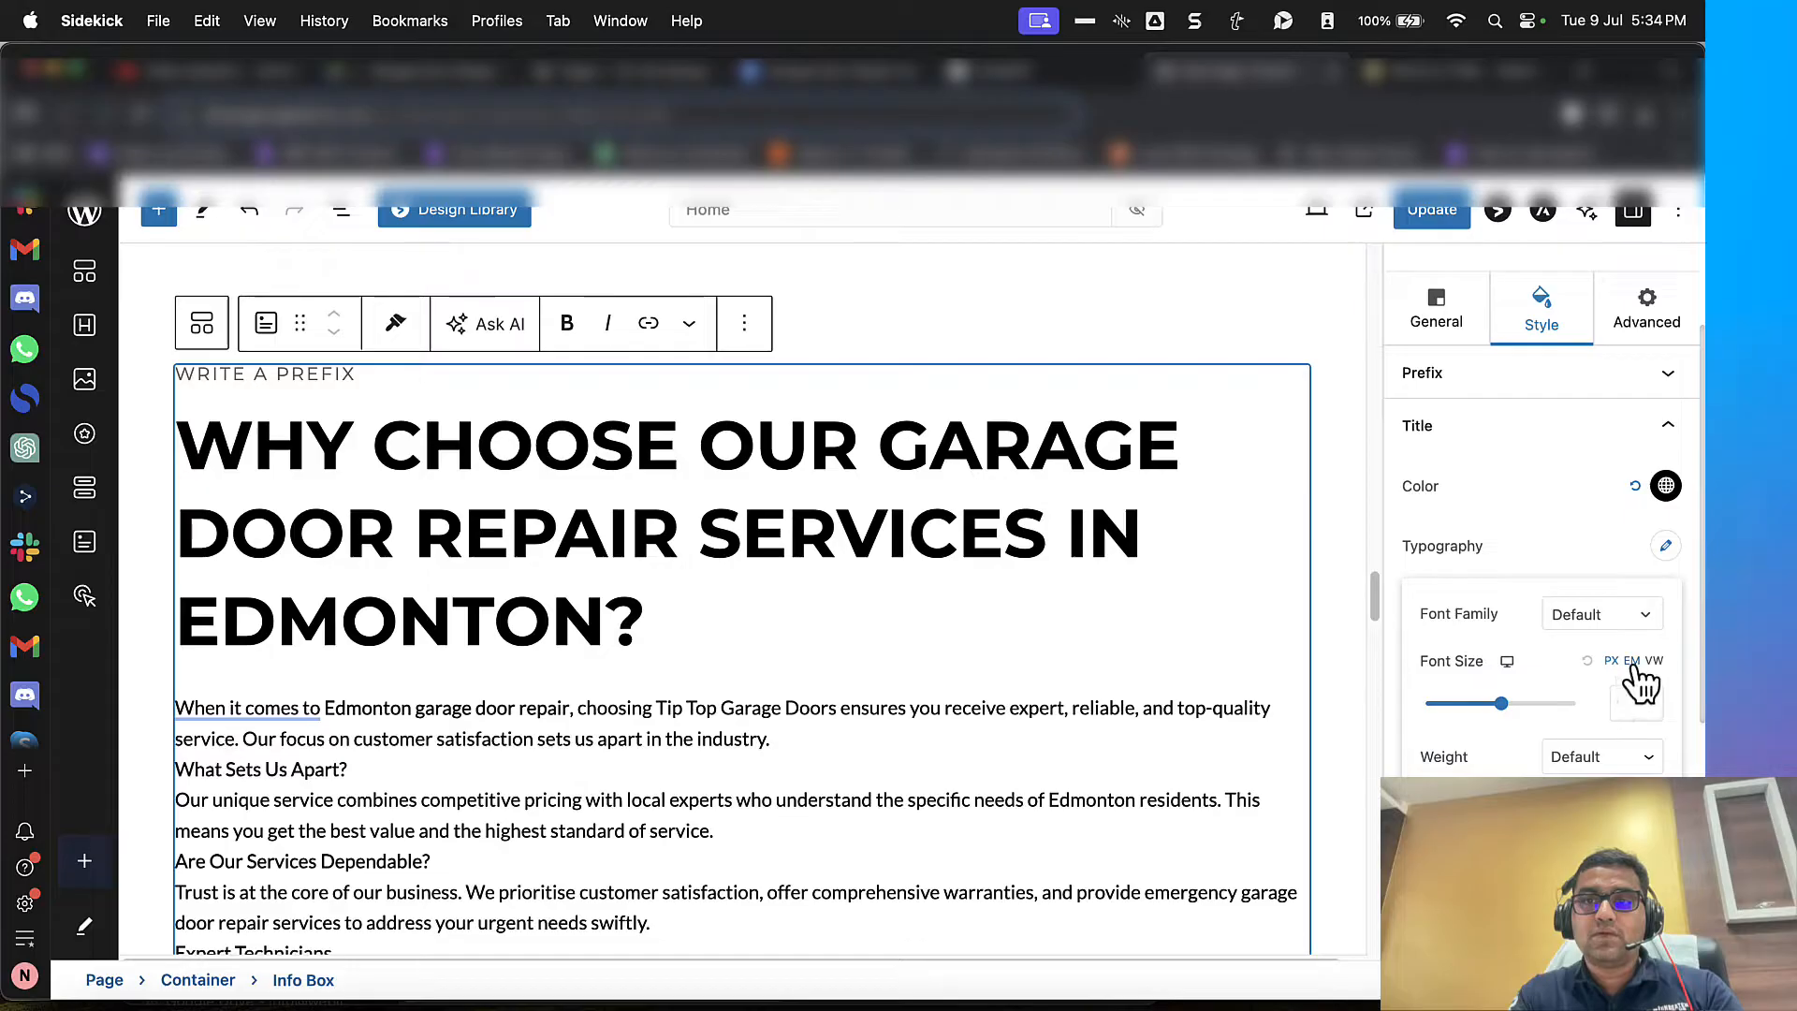
{"action": "type", "text": "2"}
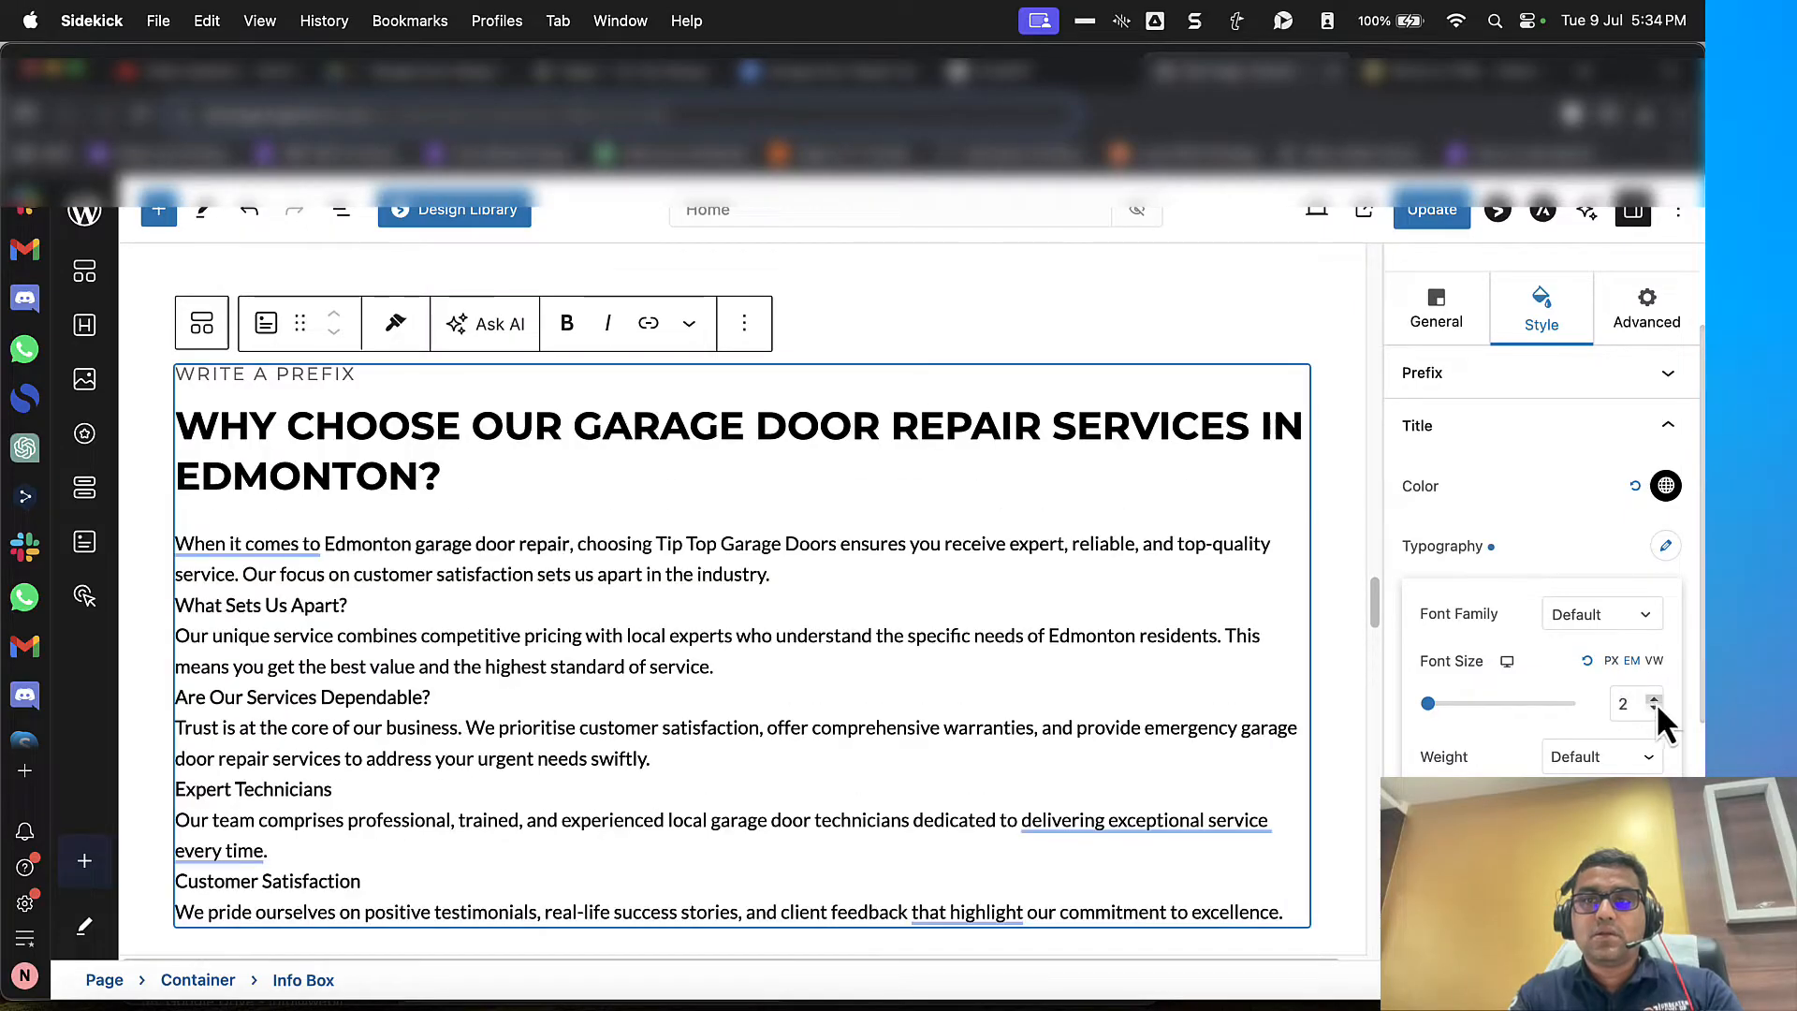
{"action": "type", "text": ".2"}
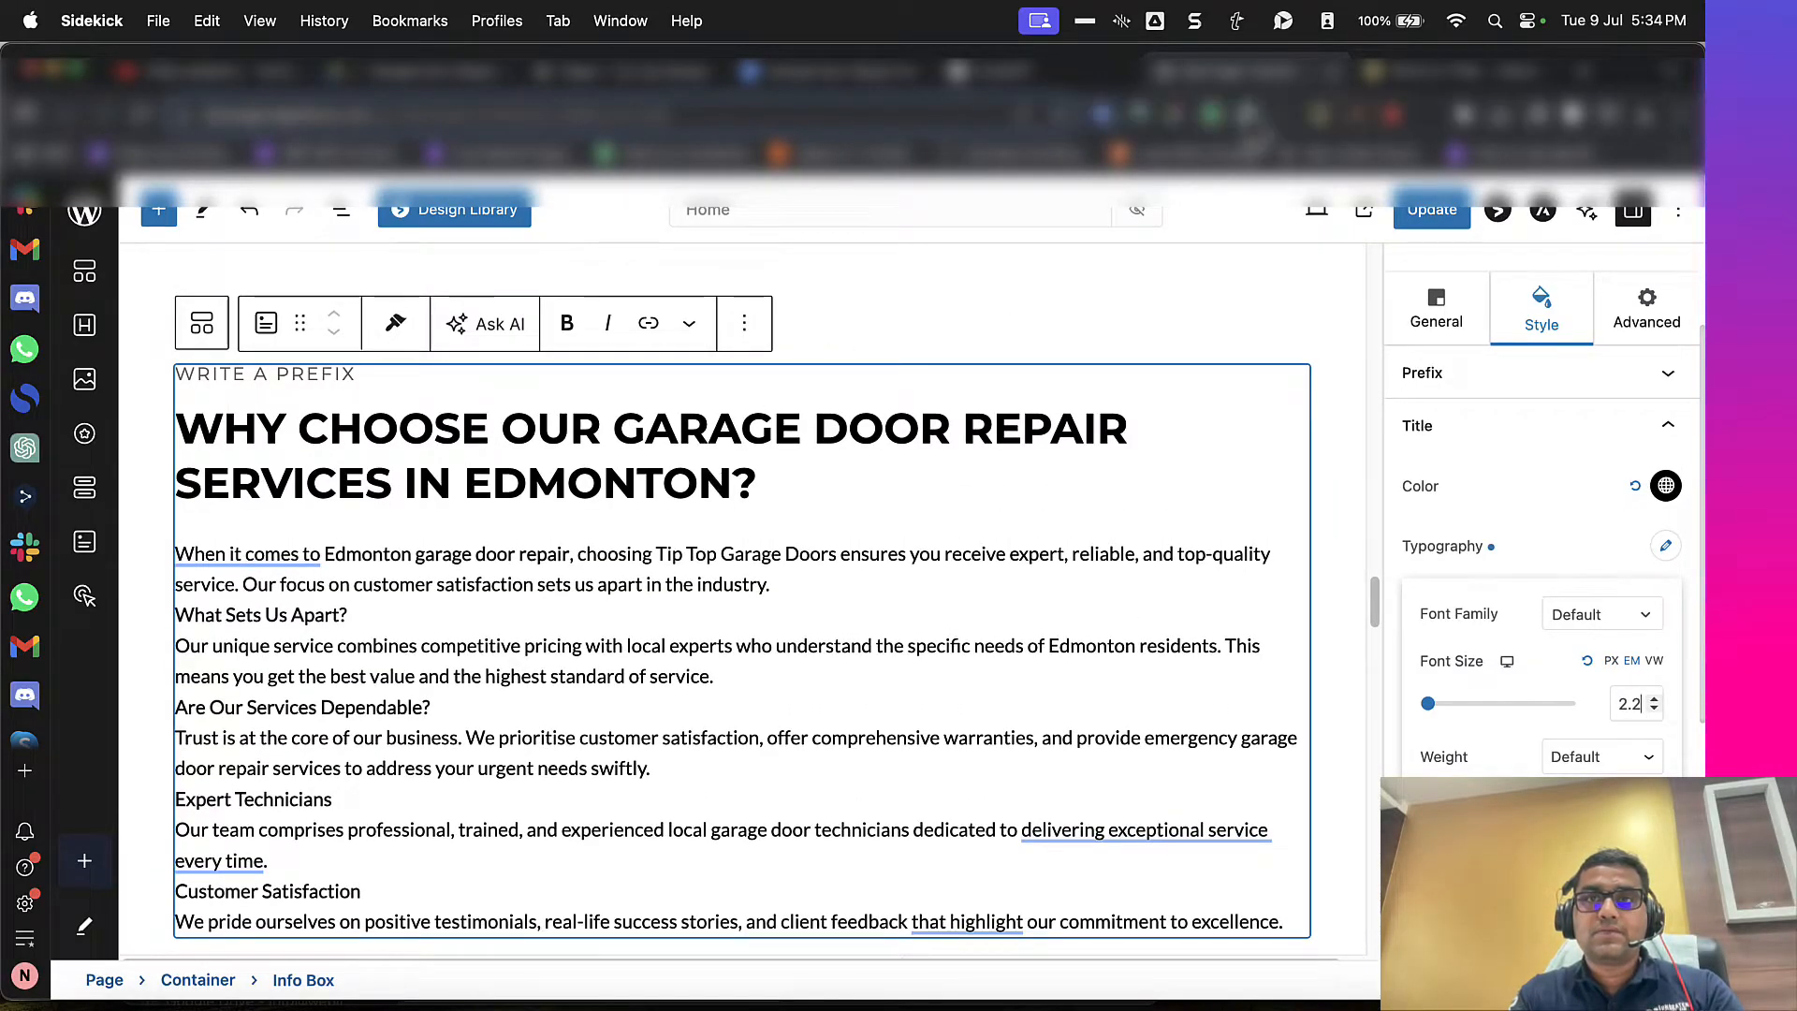
Step: Set the info box title's text transform to Normal, keeping the default font style
{"action": "left_click", "coordinate": [1394, 77]}
{"action": "left_click", "coordinate": [1275, 82]}
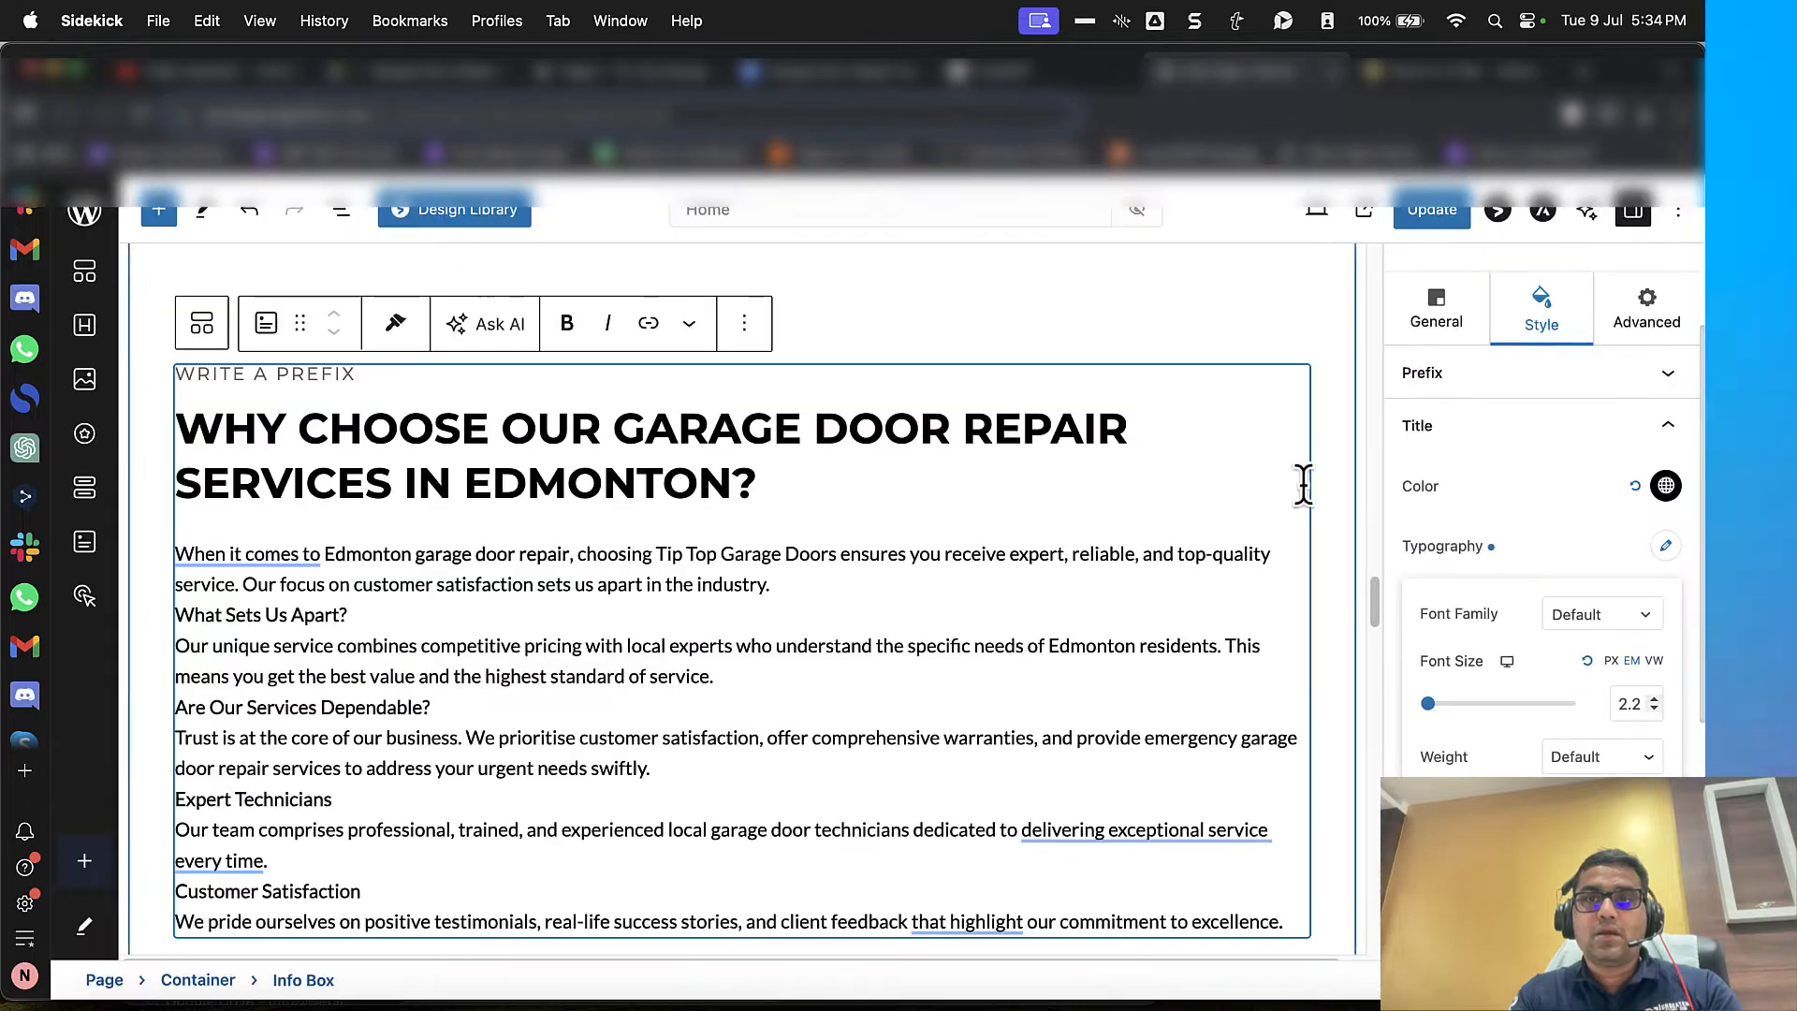
{"action": "scroll", "coordinate": [1450, 552], "scroll_direction": "down", "scroll_amount": 5}
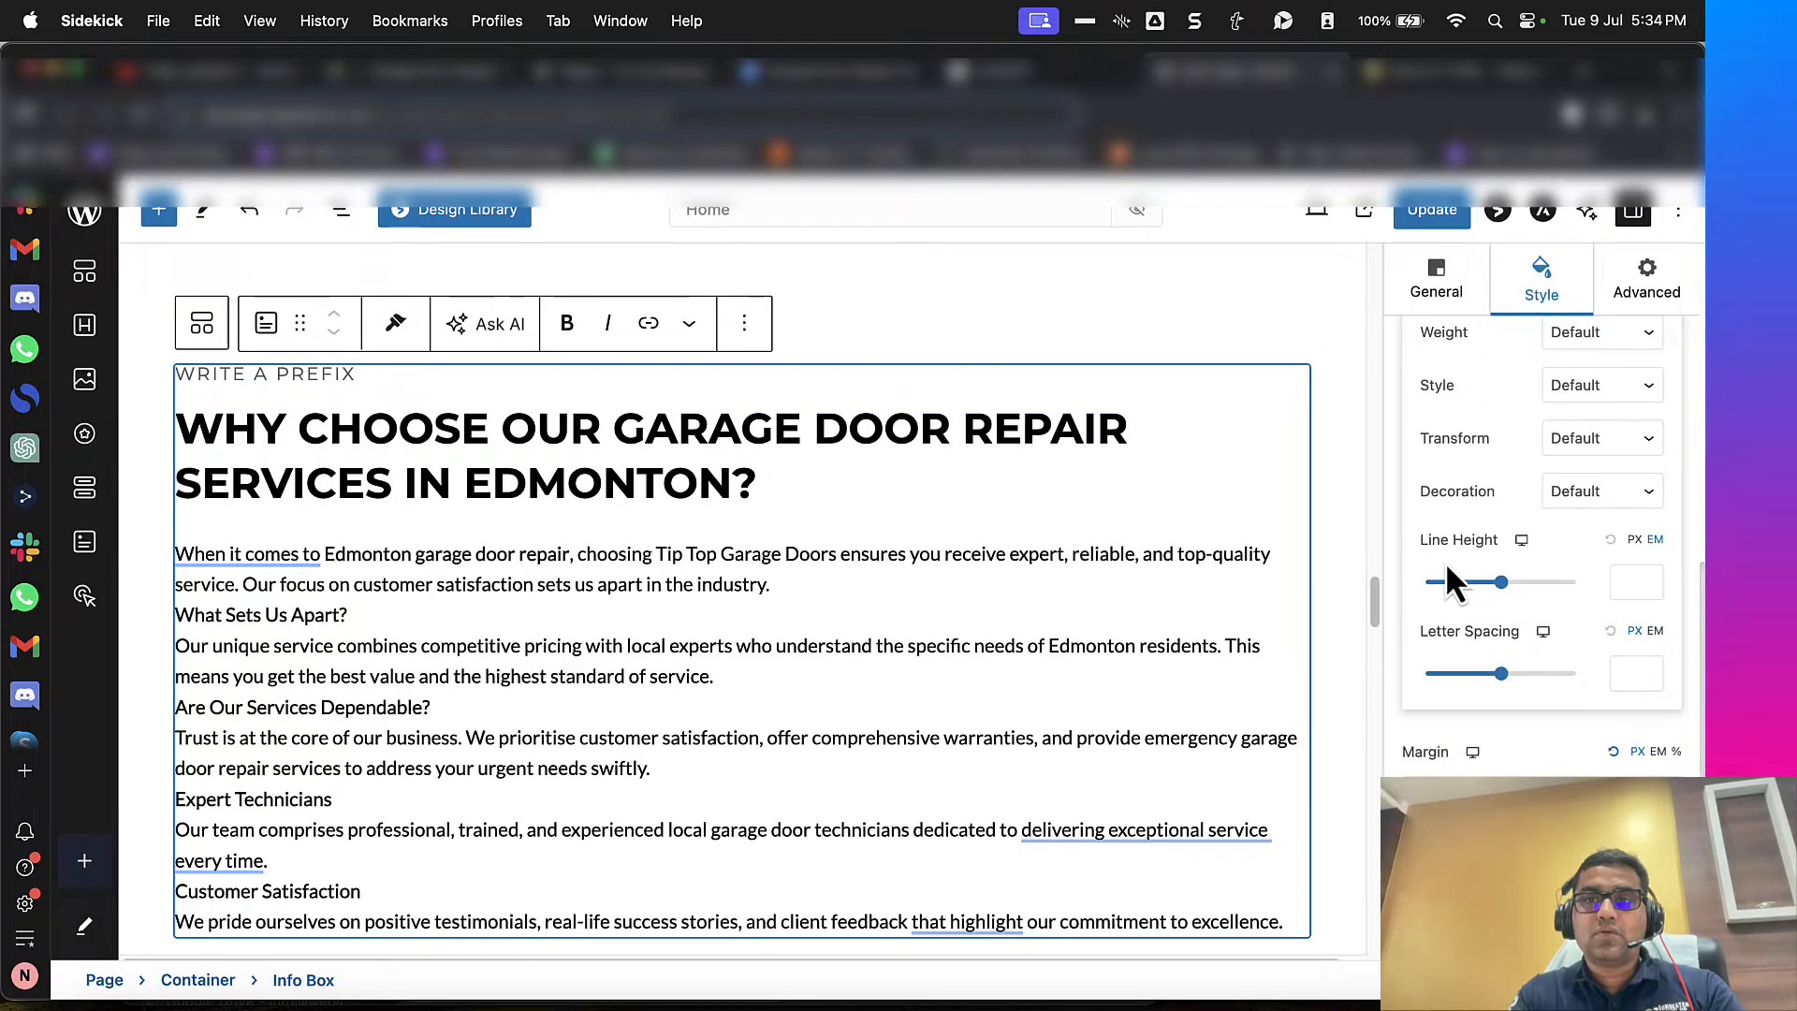
{"action": "scroll", "coordinate": [1450, 580], "scroll_direction": "up", "scroll_amount": 5}
{"action": "scroll", "coordinate": [1456, 601], "scroll_direction": "down", "scroll_amount": 2}
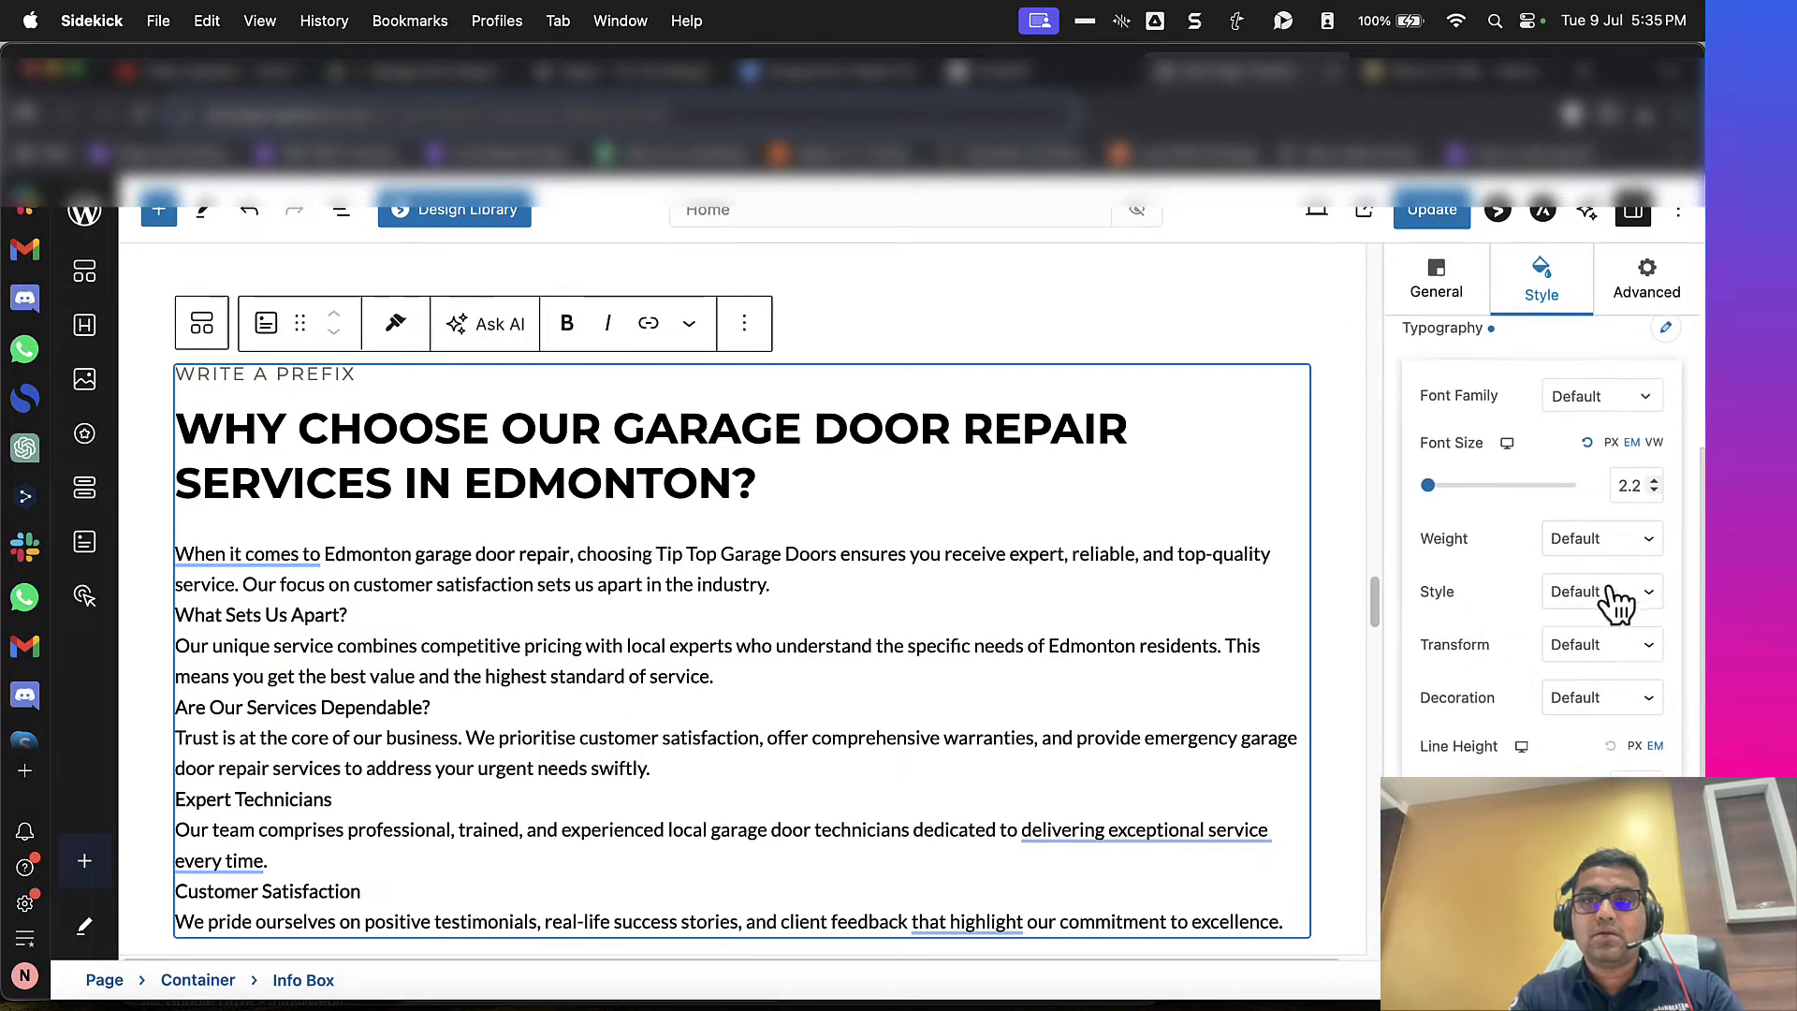
{"action": "scroll", "coordinate": [1606, 601], "scroll_direction": "up", "scroll_amount": 1}
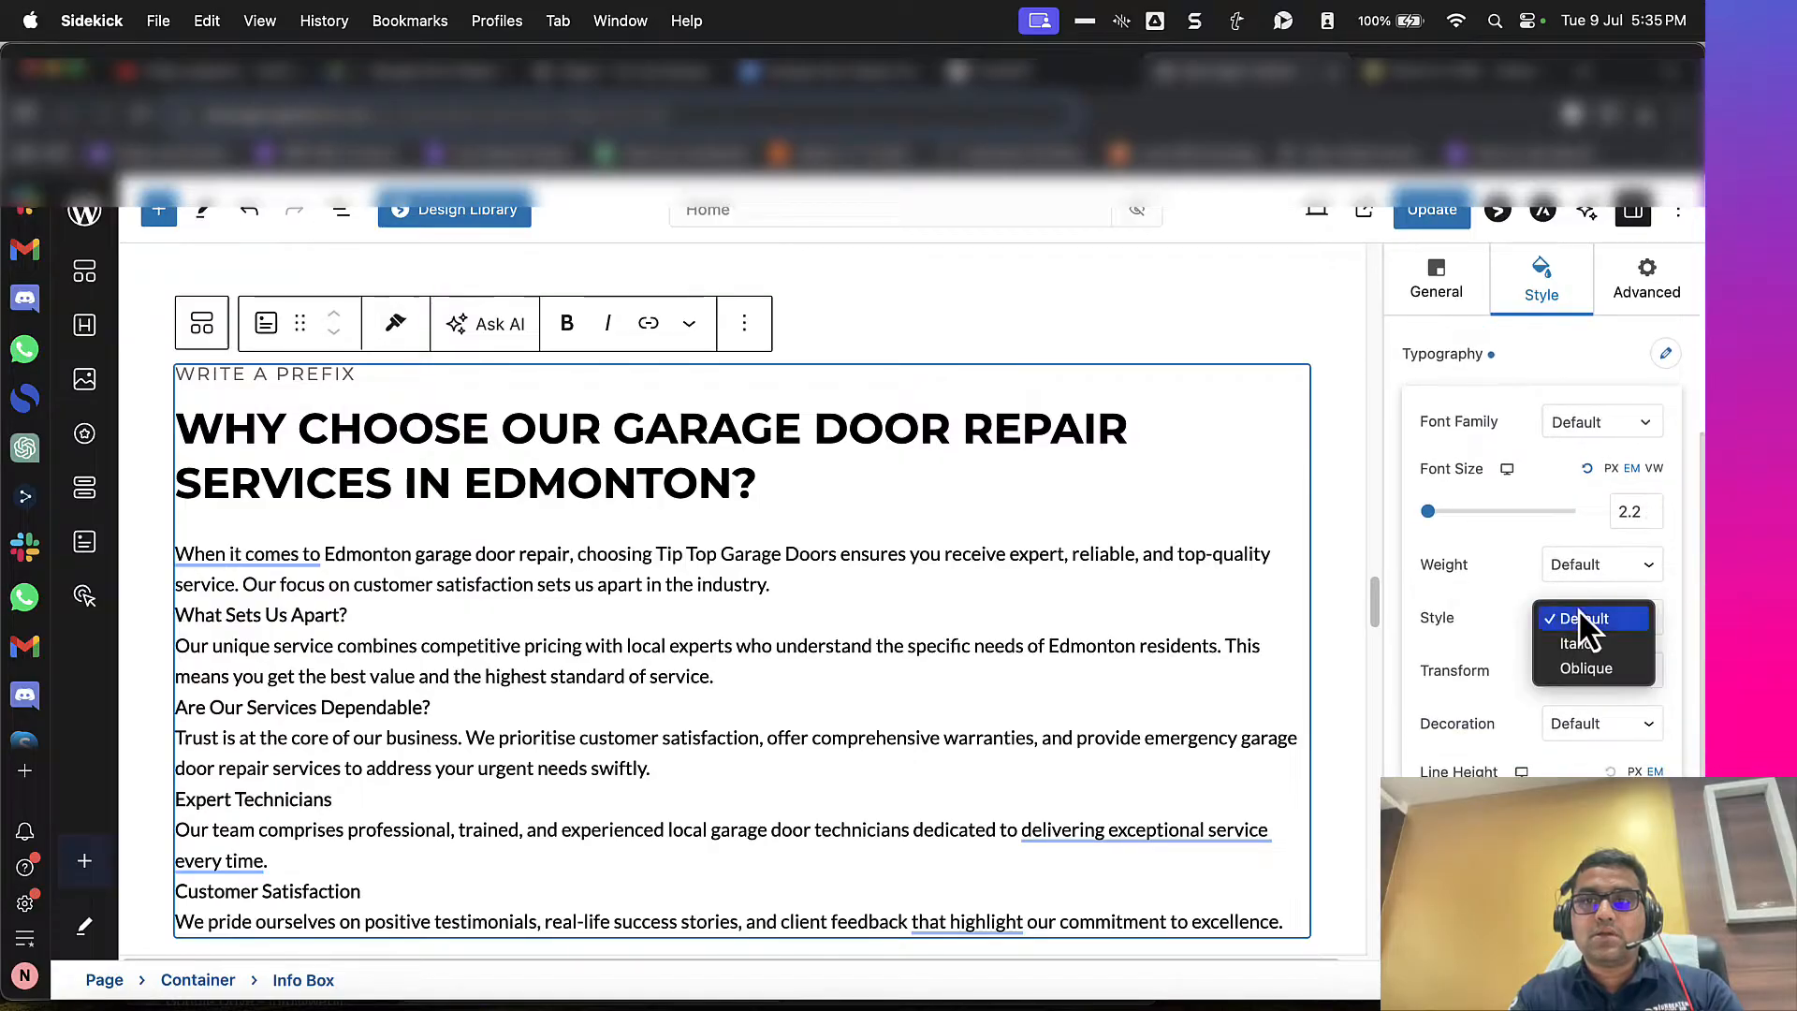
{"action": "left_click", "coordinate": [1578, 616]}
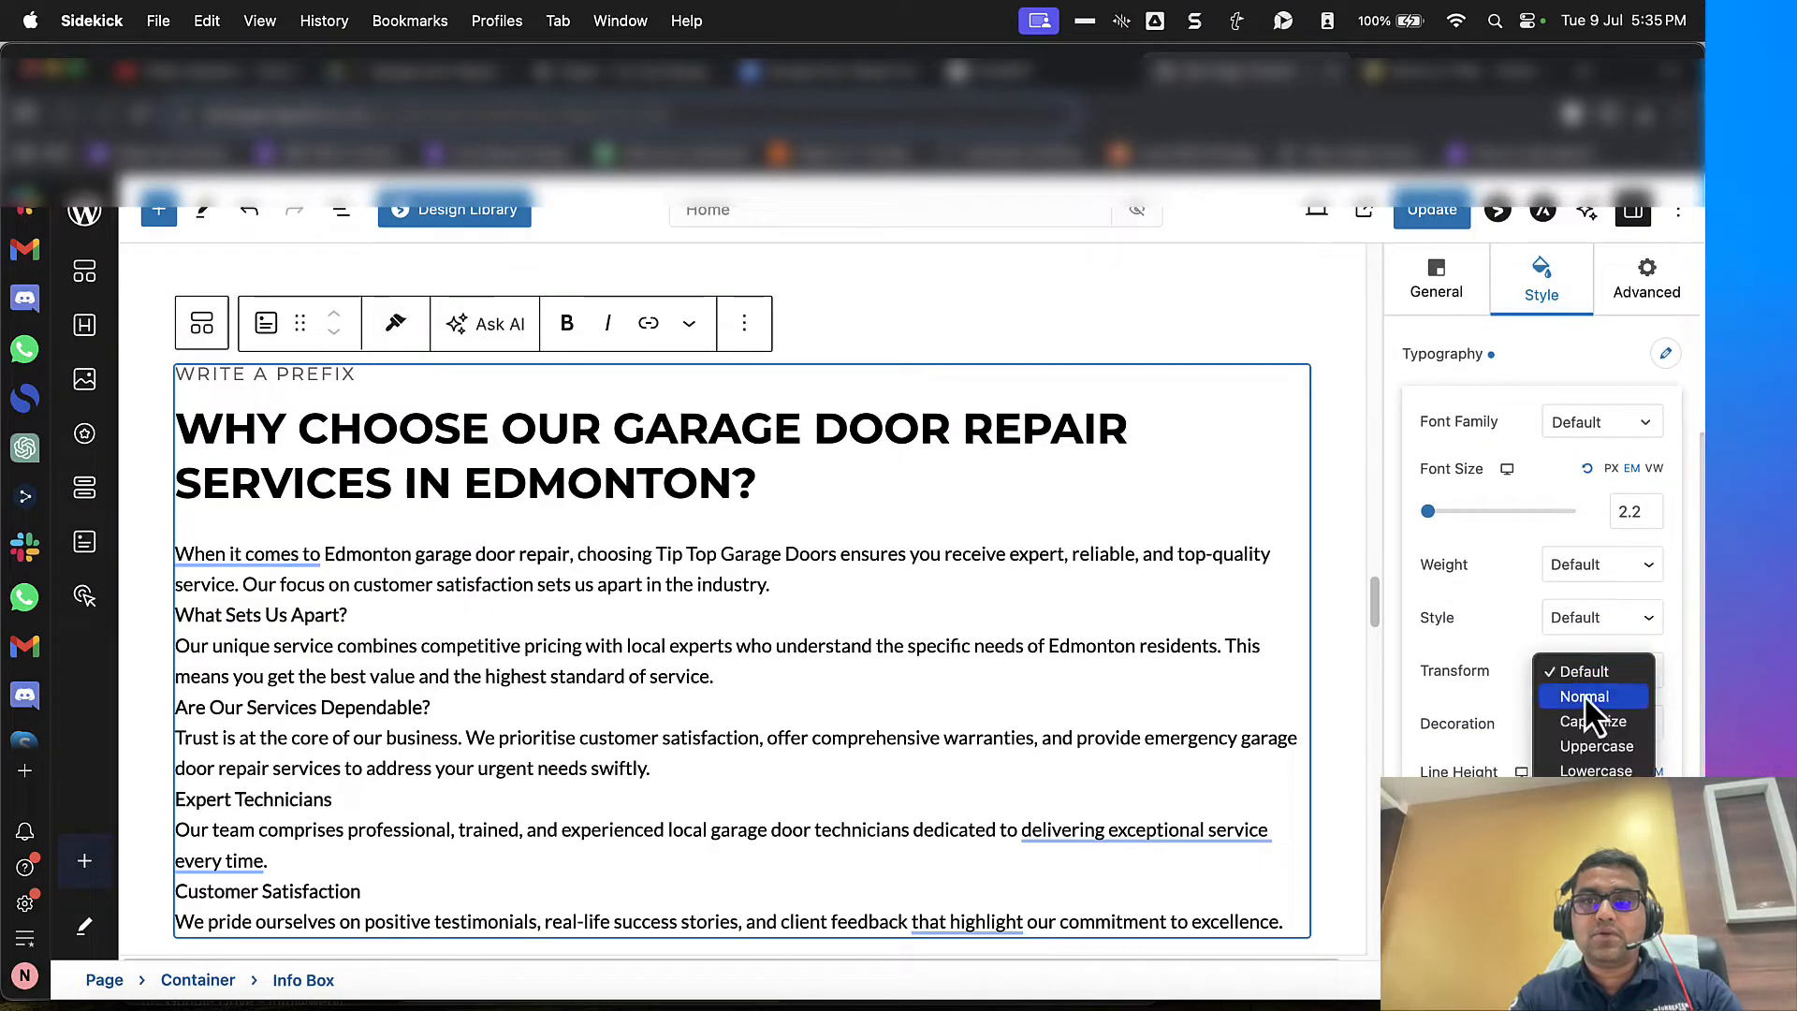
{"action": "left_click", "coordinate": [1583, 694]}
{"action": "scroll", "coordinate": [999, 549], "scroll_direction": "down", "scroll_amount": 2}
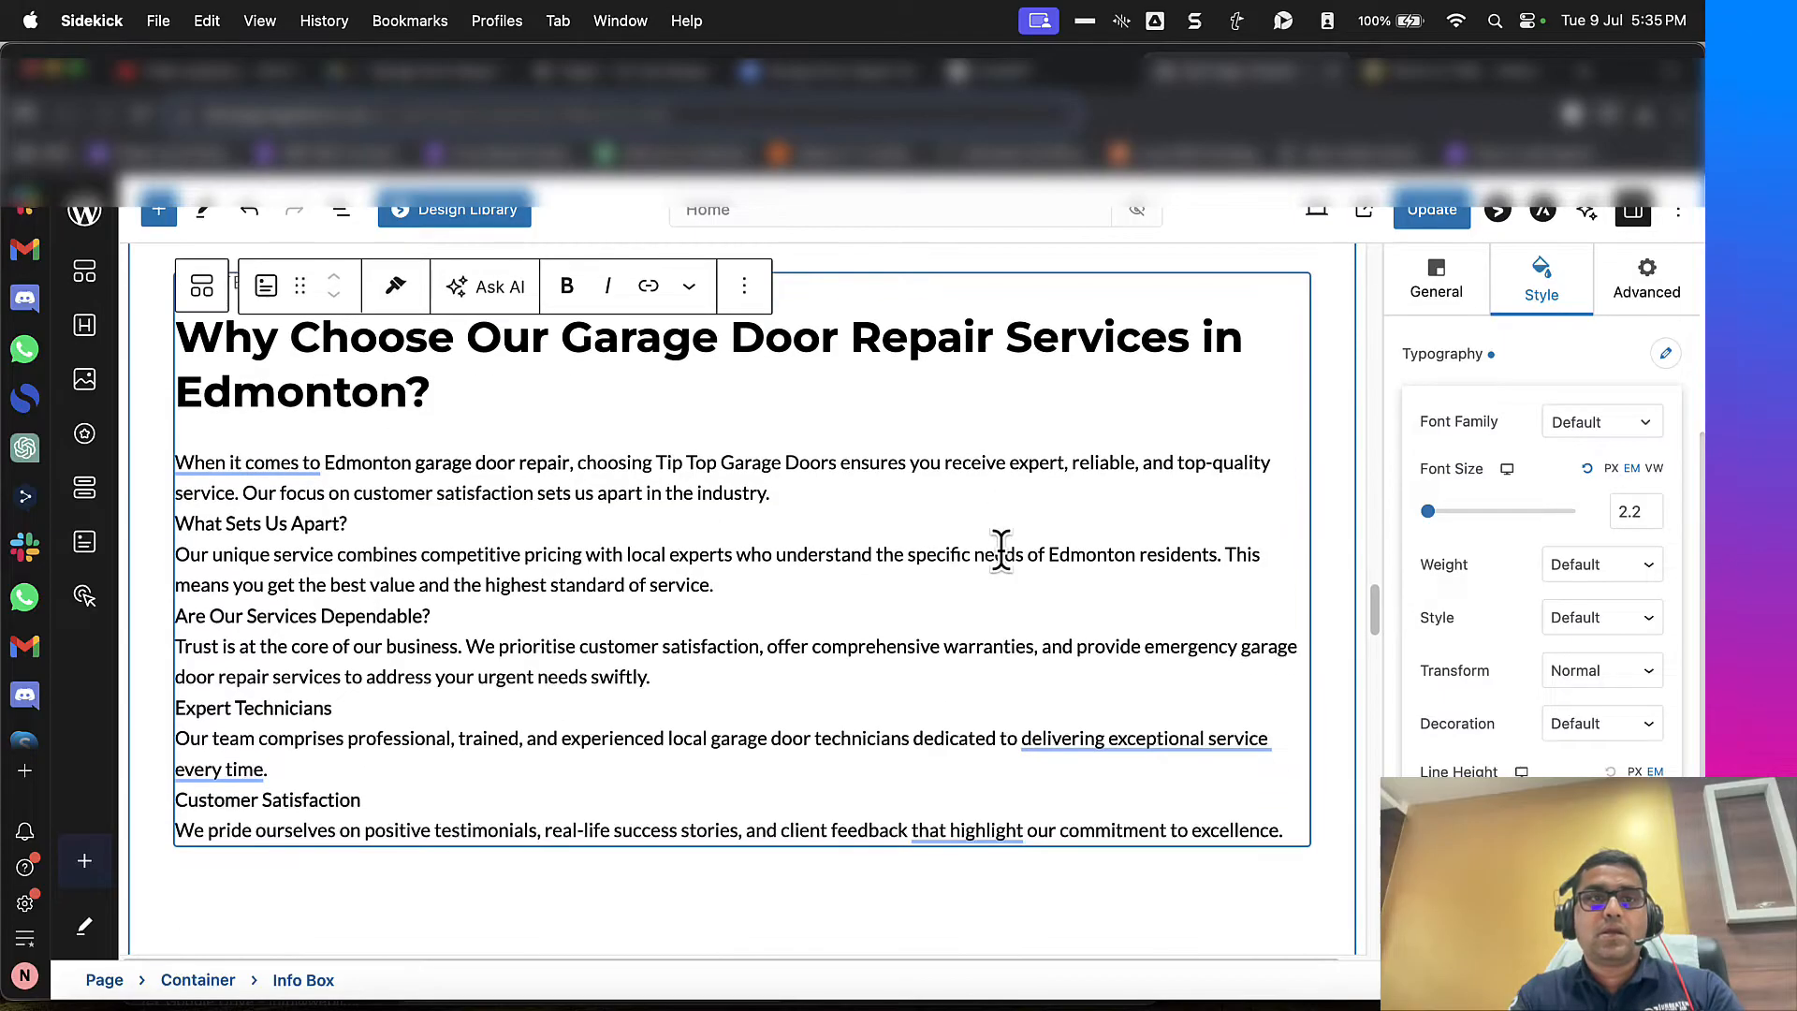
{"action": "mouse_move", "coordinate": [316, 476]}
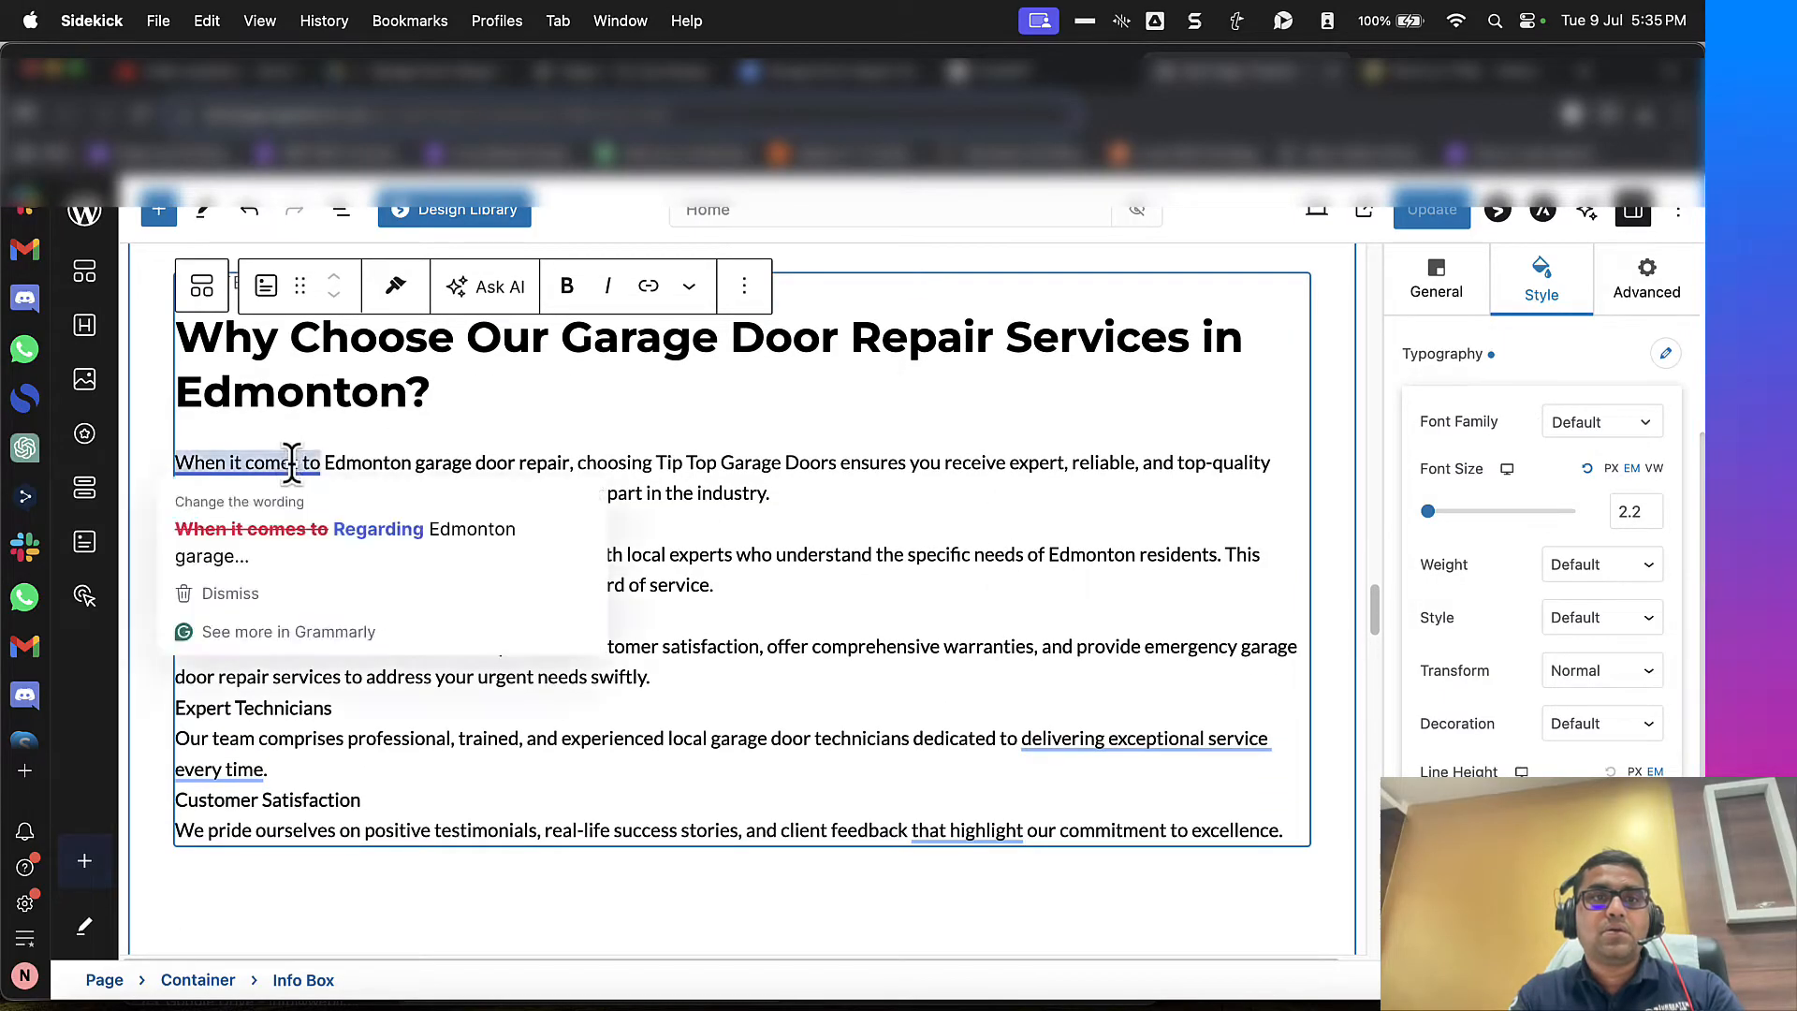
{"action": "left_click", "coordinate": [415, 738]}
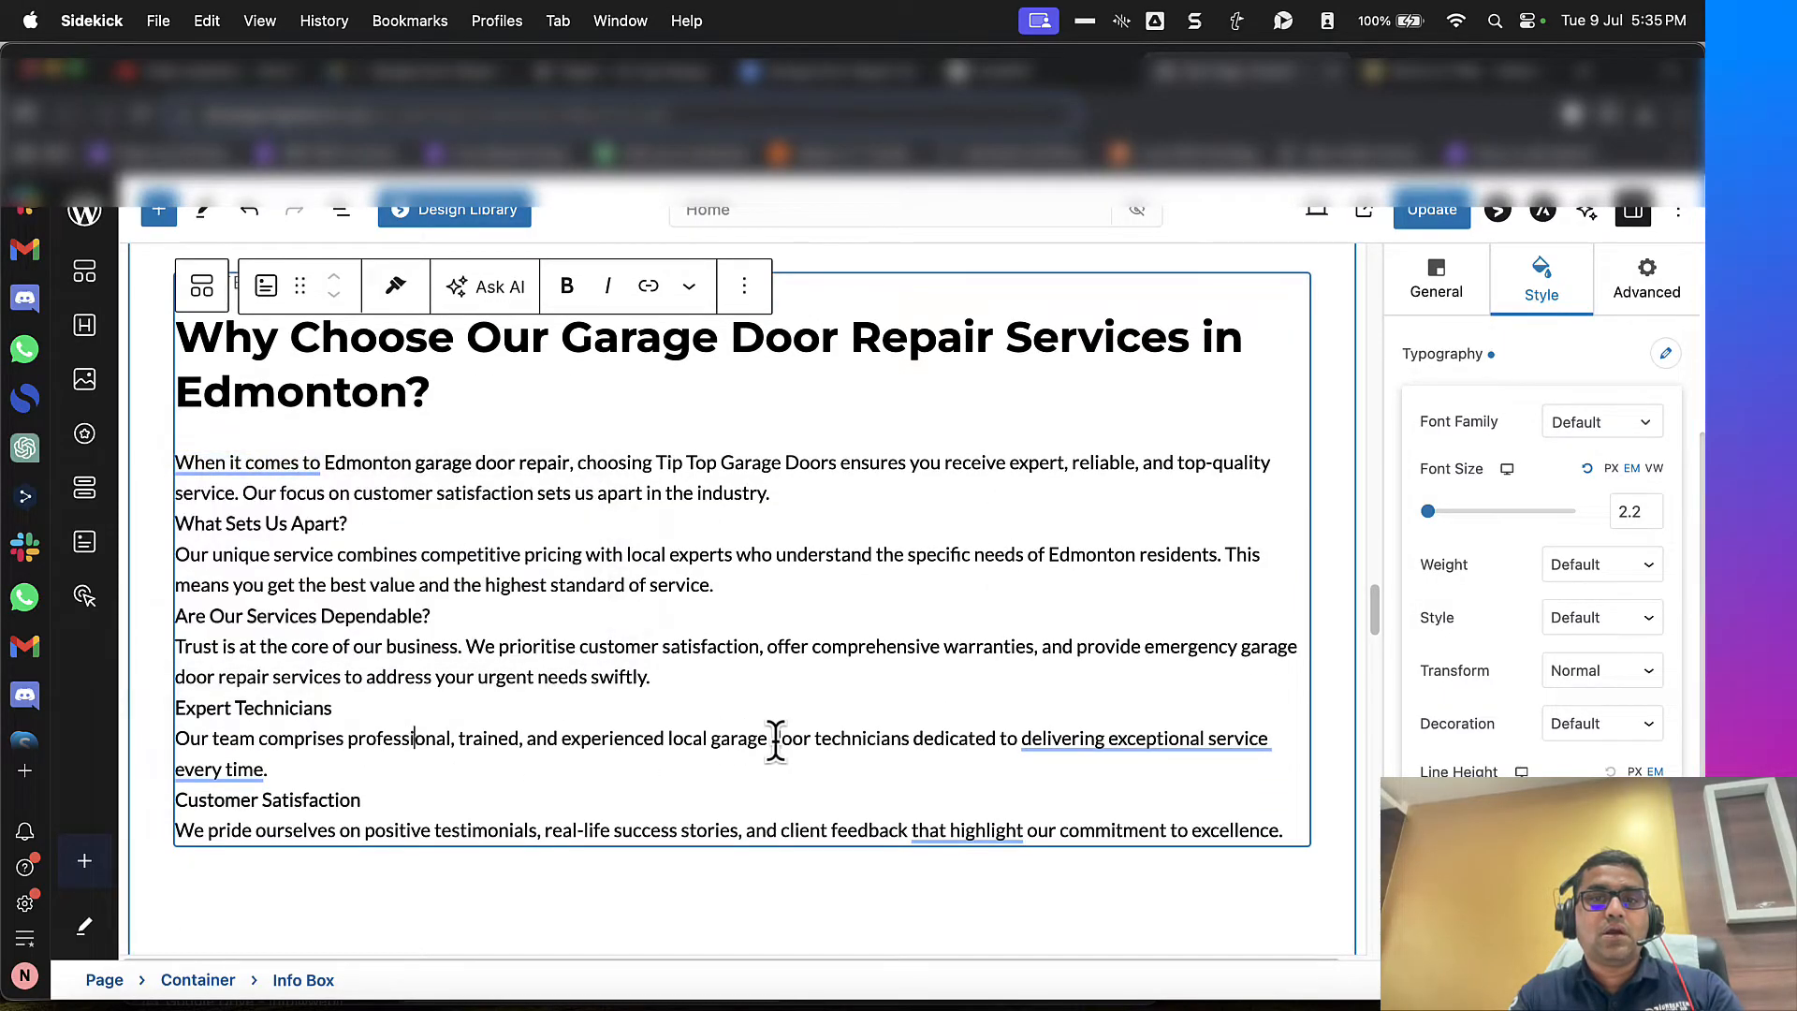
{"action": "scroll", "coordinate": [790, 747], "scroll_direction": "down", "scroll_amount": 3}
{"action": "scroll", "coordinate": [798, 766], "scroll_direction": "up", "scroll_amount": 2}
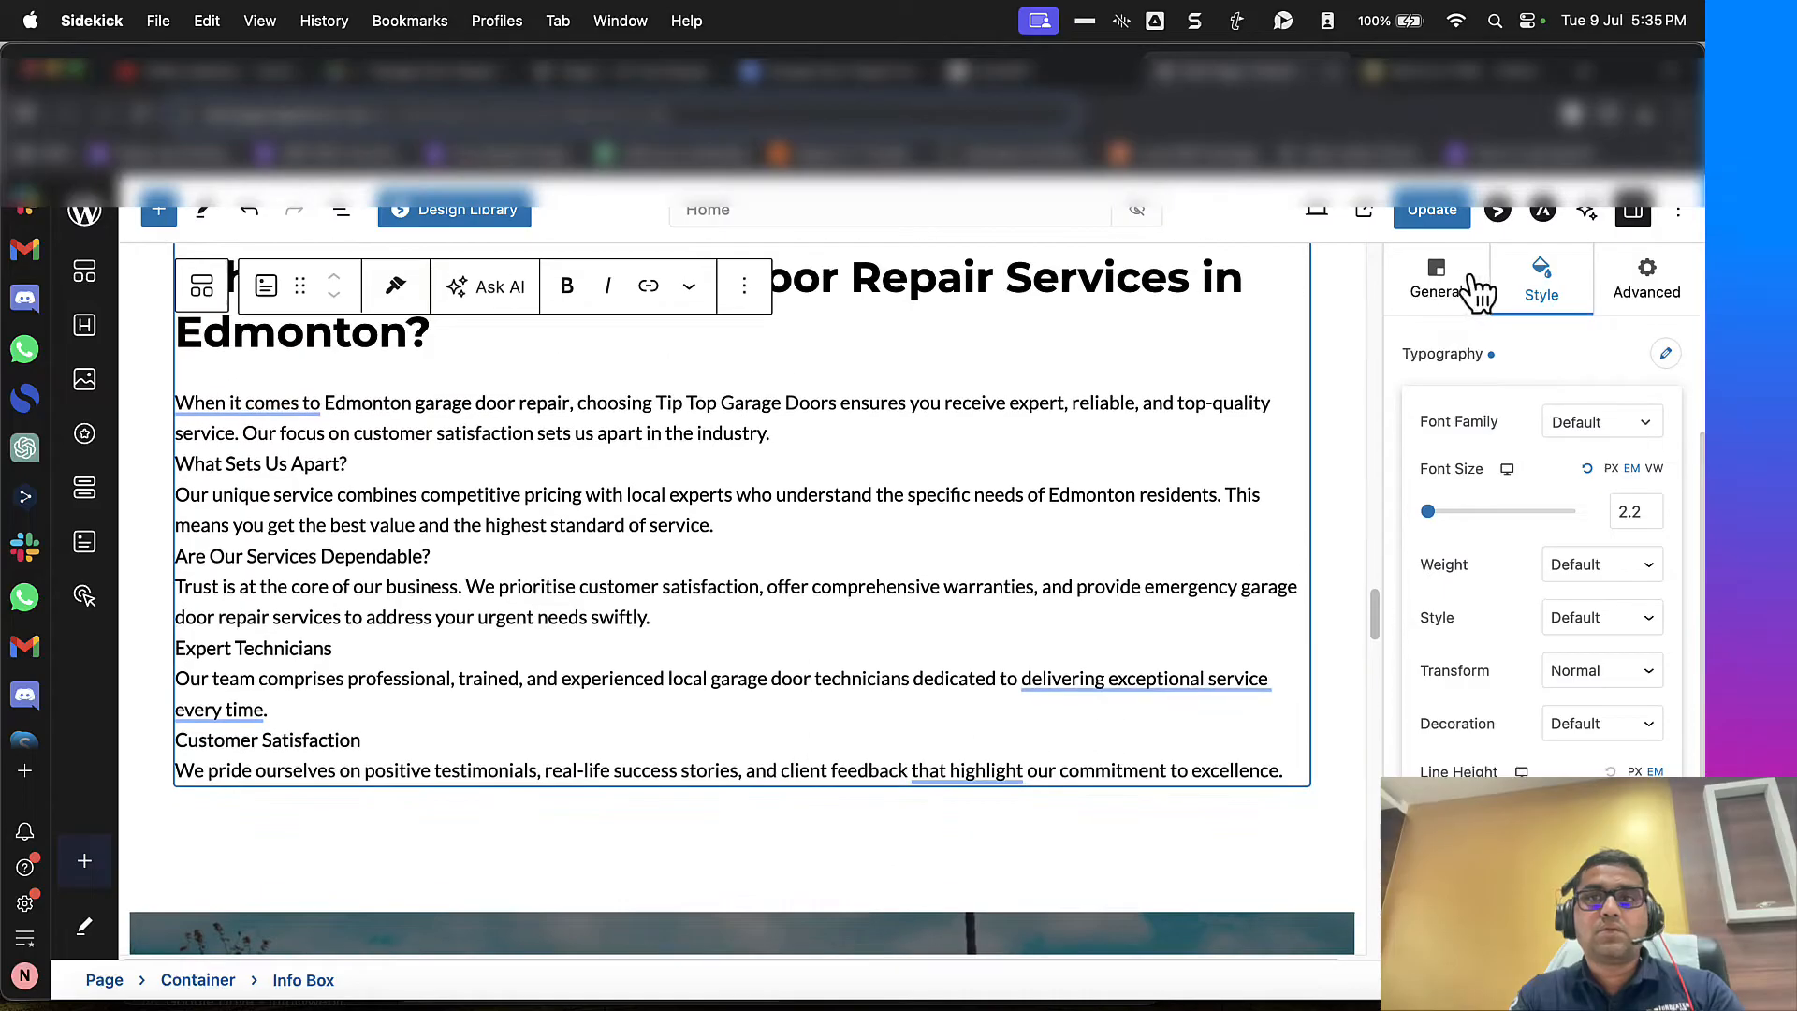
{"action": "scroll", "coordinate": [1051, 453], "scroll_direction": "down", "scroll_amount": 4}
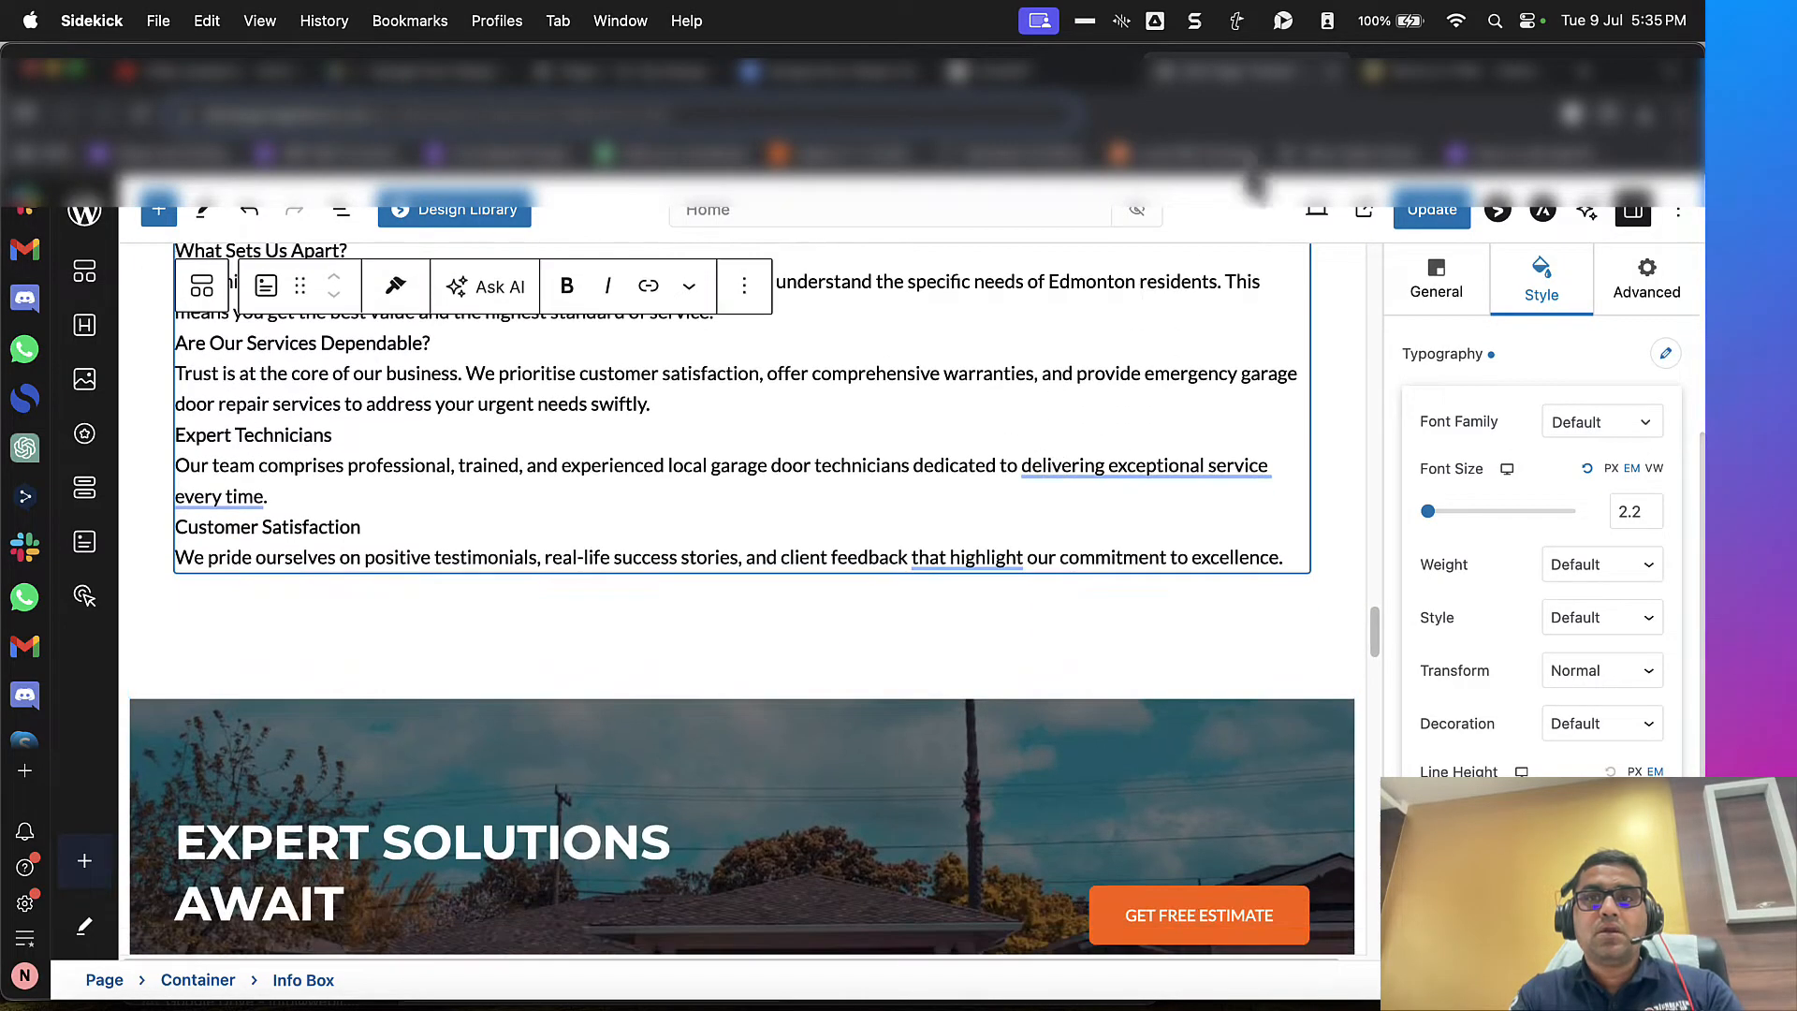
Step: Review the remaining supplement content in WordHTML, then check the home page in the editor for a place to put it
{"action": "left_click", "coordinate": [1046, 81]}
{"action": "left_click_drag", "start_coordinate": [1389, 83], "coordinate": [1217, 90]}
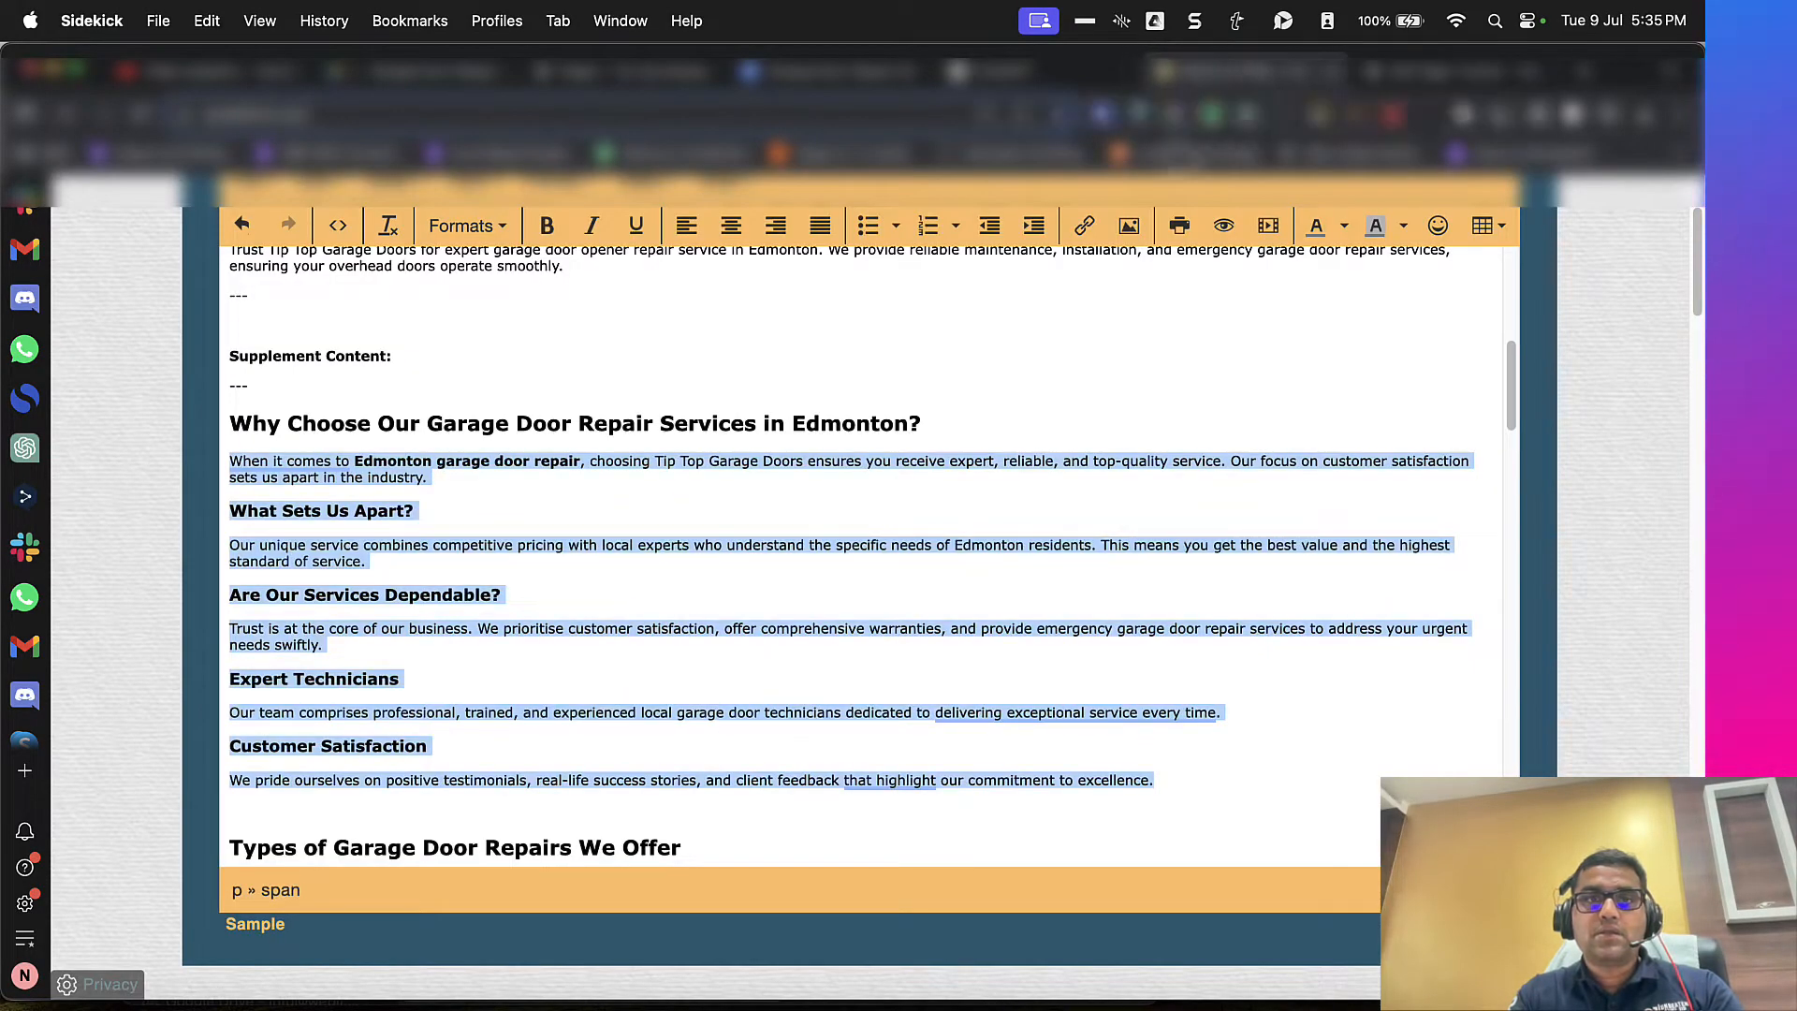
{"action": "scroll", "coordinate": [1007, 486], "scroll_direction": "down", "scroll_amount": 4}
{"action": "scroll", "coordinate": [1007, 485], "scroll_direction": "down", "scroll_amount": 4}
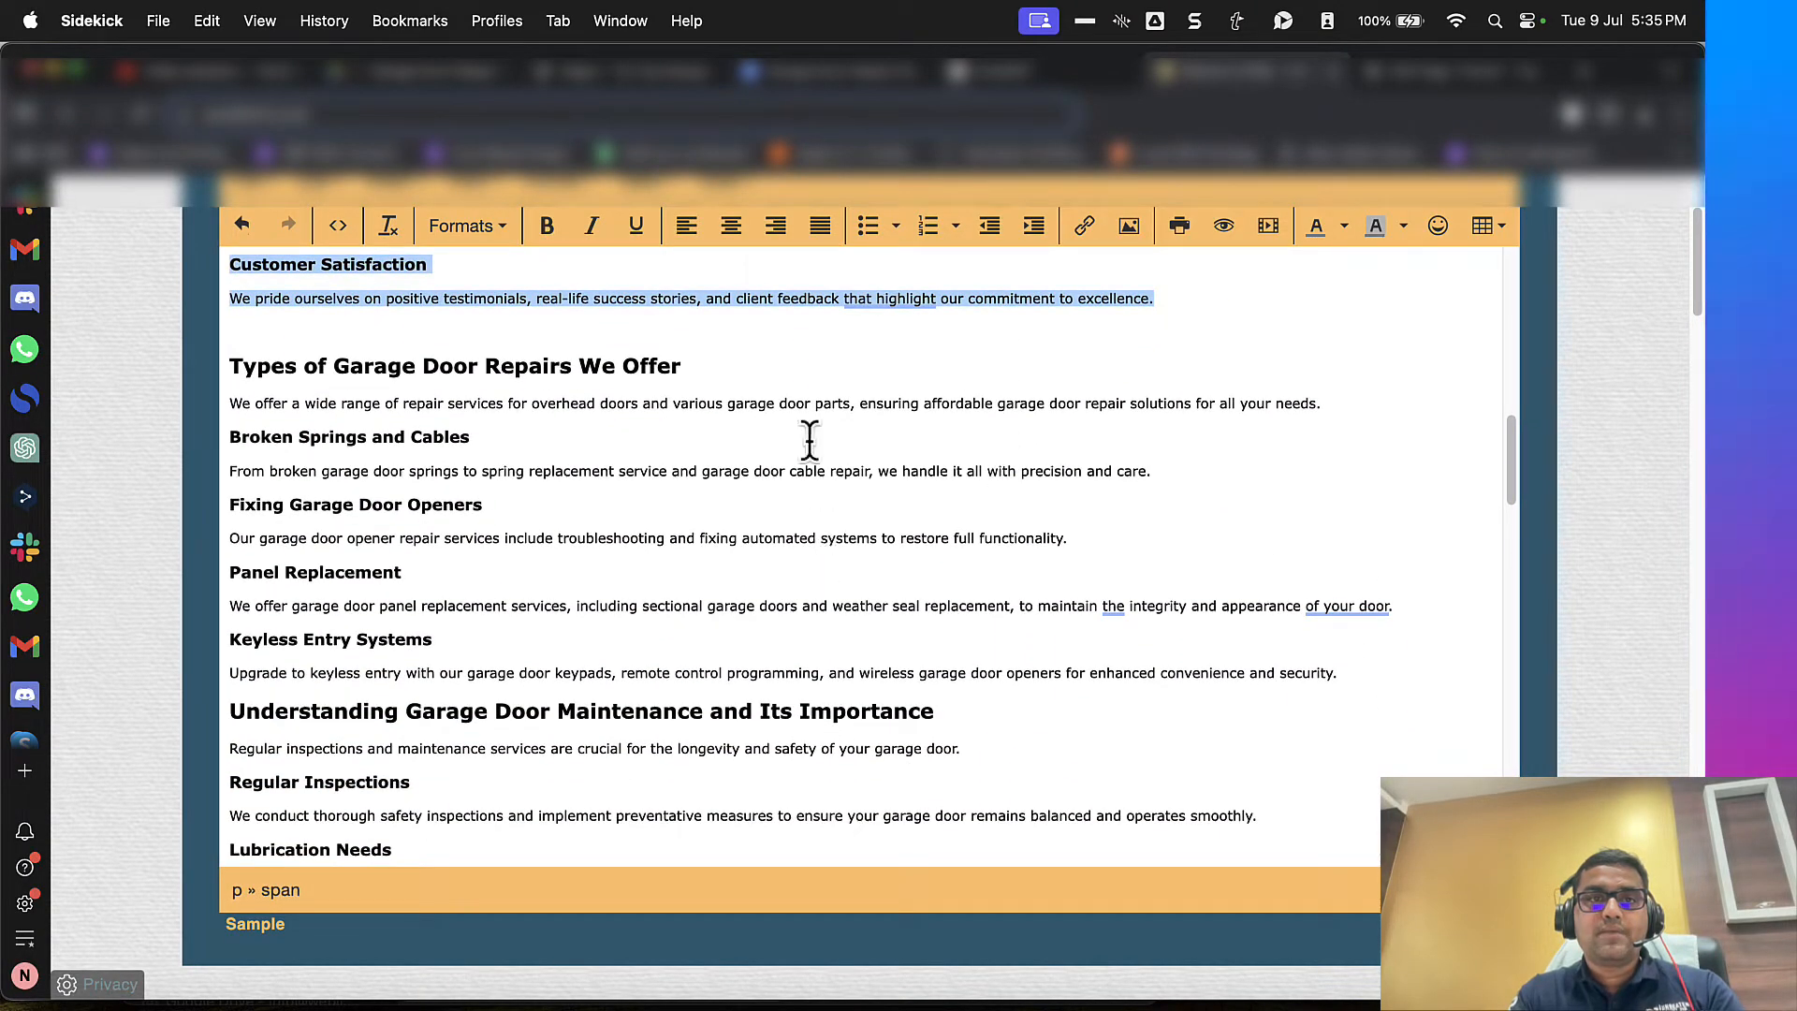
{"action": "left_click", "coordinate": [1427, 86]}
{"action": "scroll", "coordinate": [1094, 524], "scroll_direction": "down", "scroll_amount": 6}
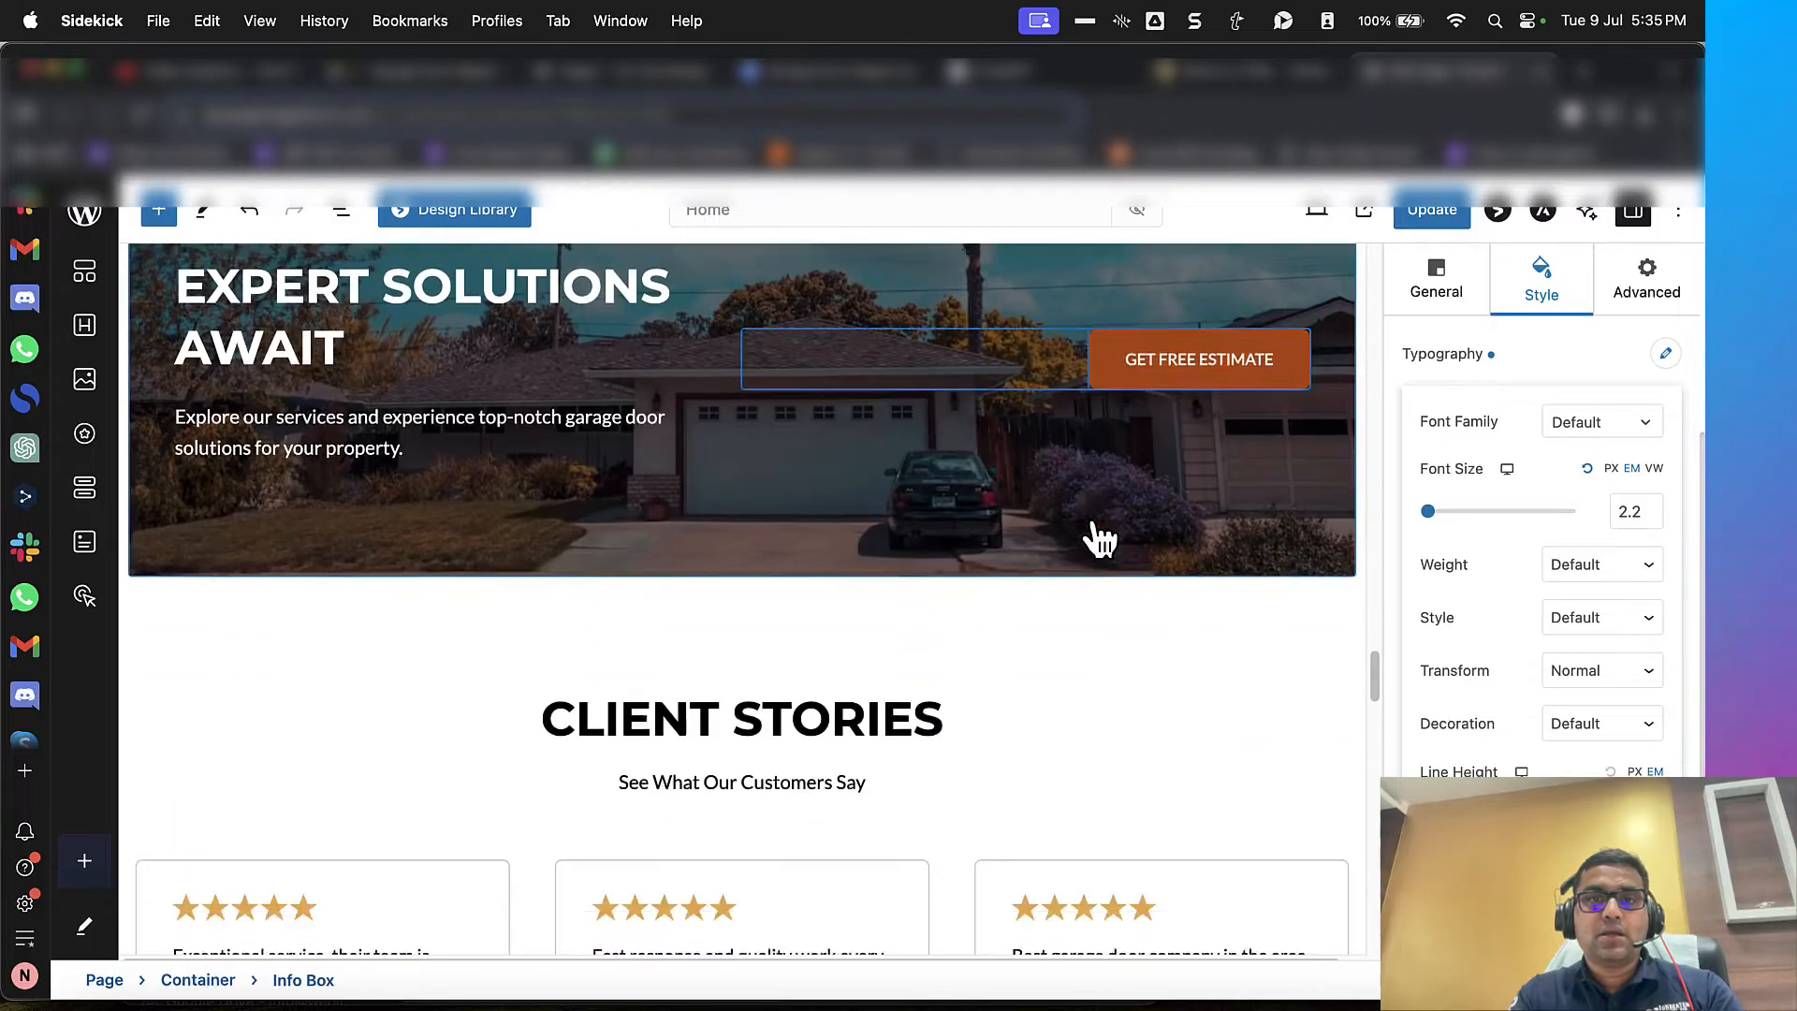
{"action": "scroll", "coordinate": [1077, 543], "scroll_direction": "up", "scroll_amount": 7}
Step: Insert a new Container block between the Client Stories section and the "Ready to Upgrade Your Garage Doors?" section
{"action": "left_click", "coordinate": [548, 716]}
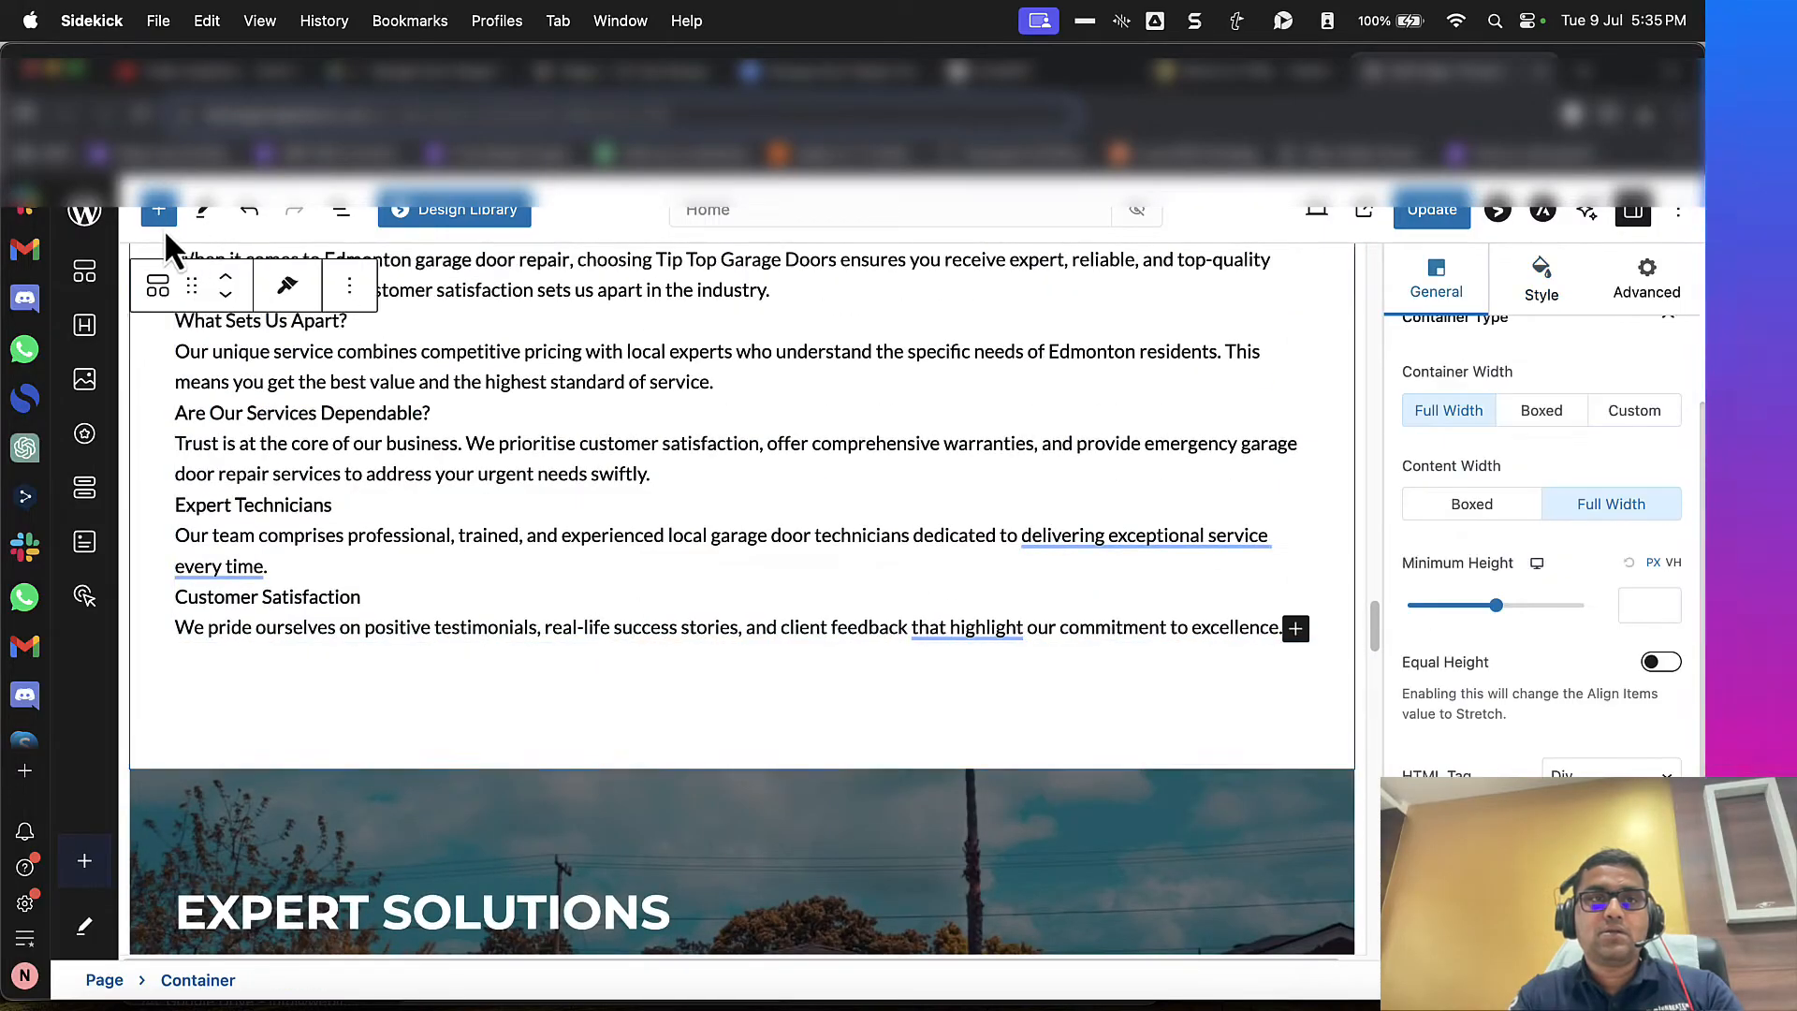
{"action": "left_click", "coordinate": [159, 210]}
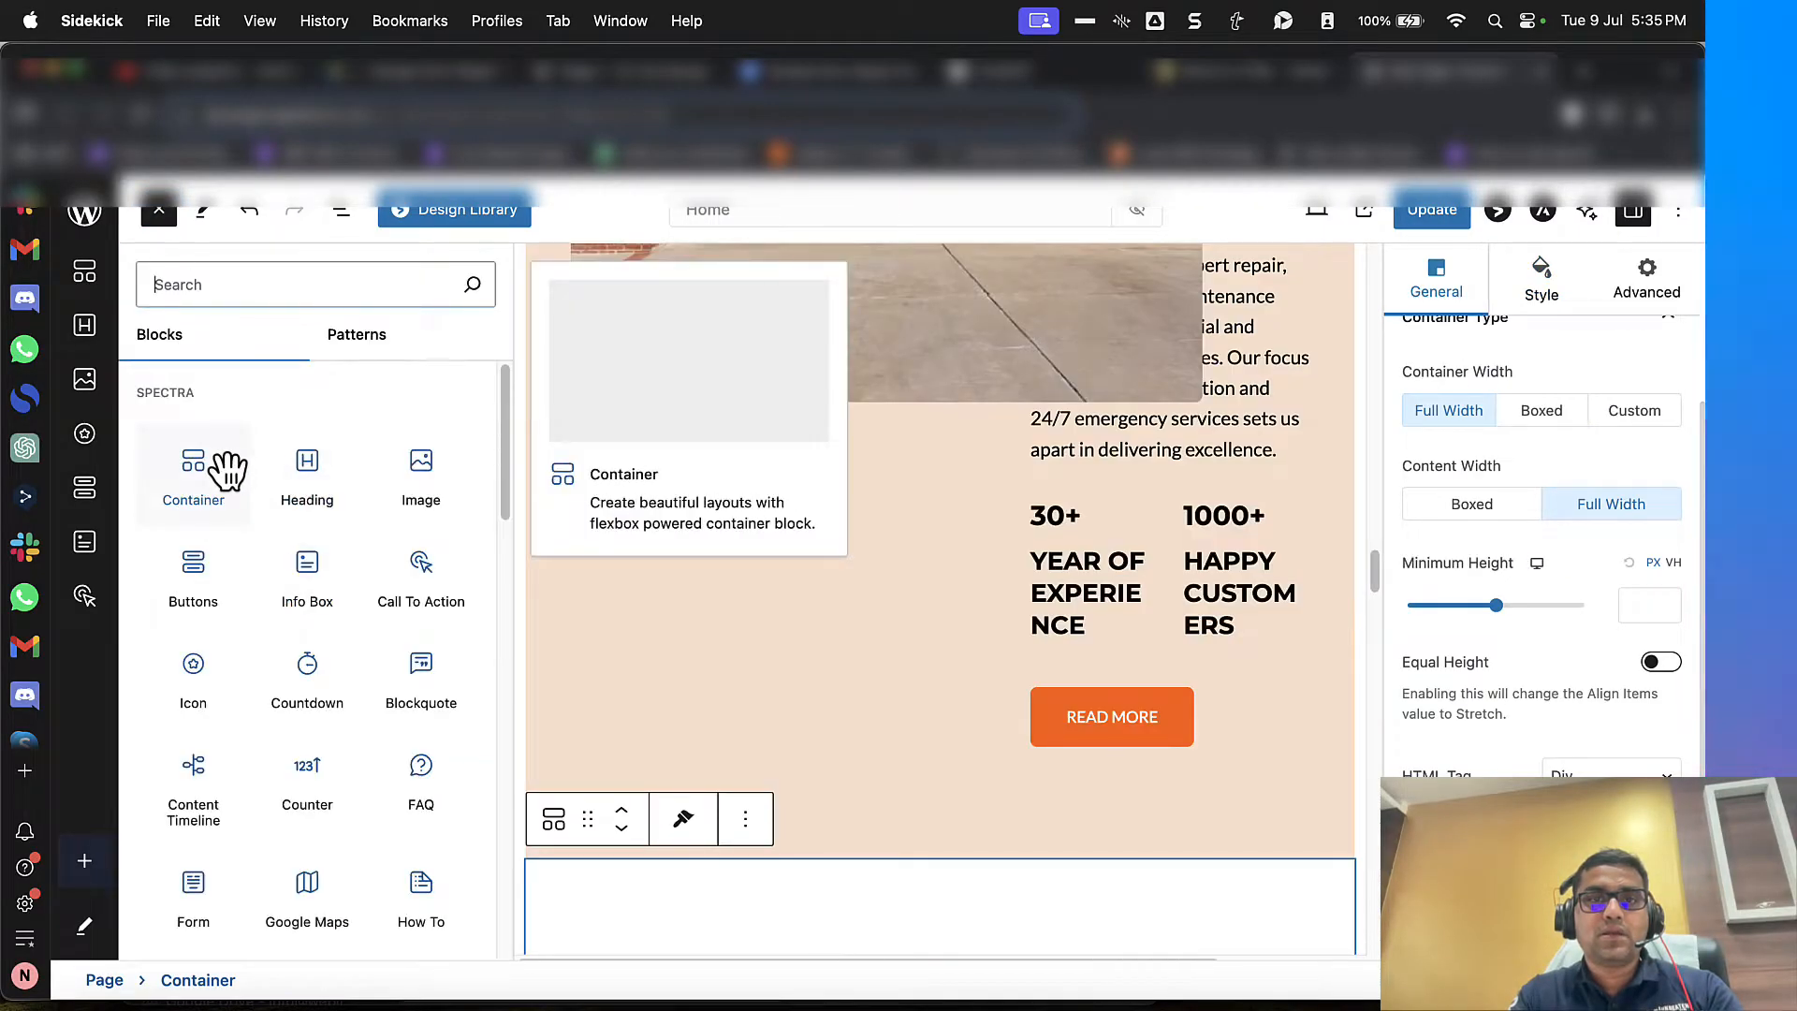
{"action": "scroll", "coordinate": [811, 748], "scroll_direction": "down", "scroll_amount": 3}
{"action": "scroll", "coordinate": [812, 748], "scroll_direction": "down", "scroll_amount": 10}
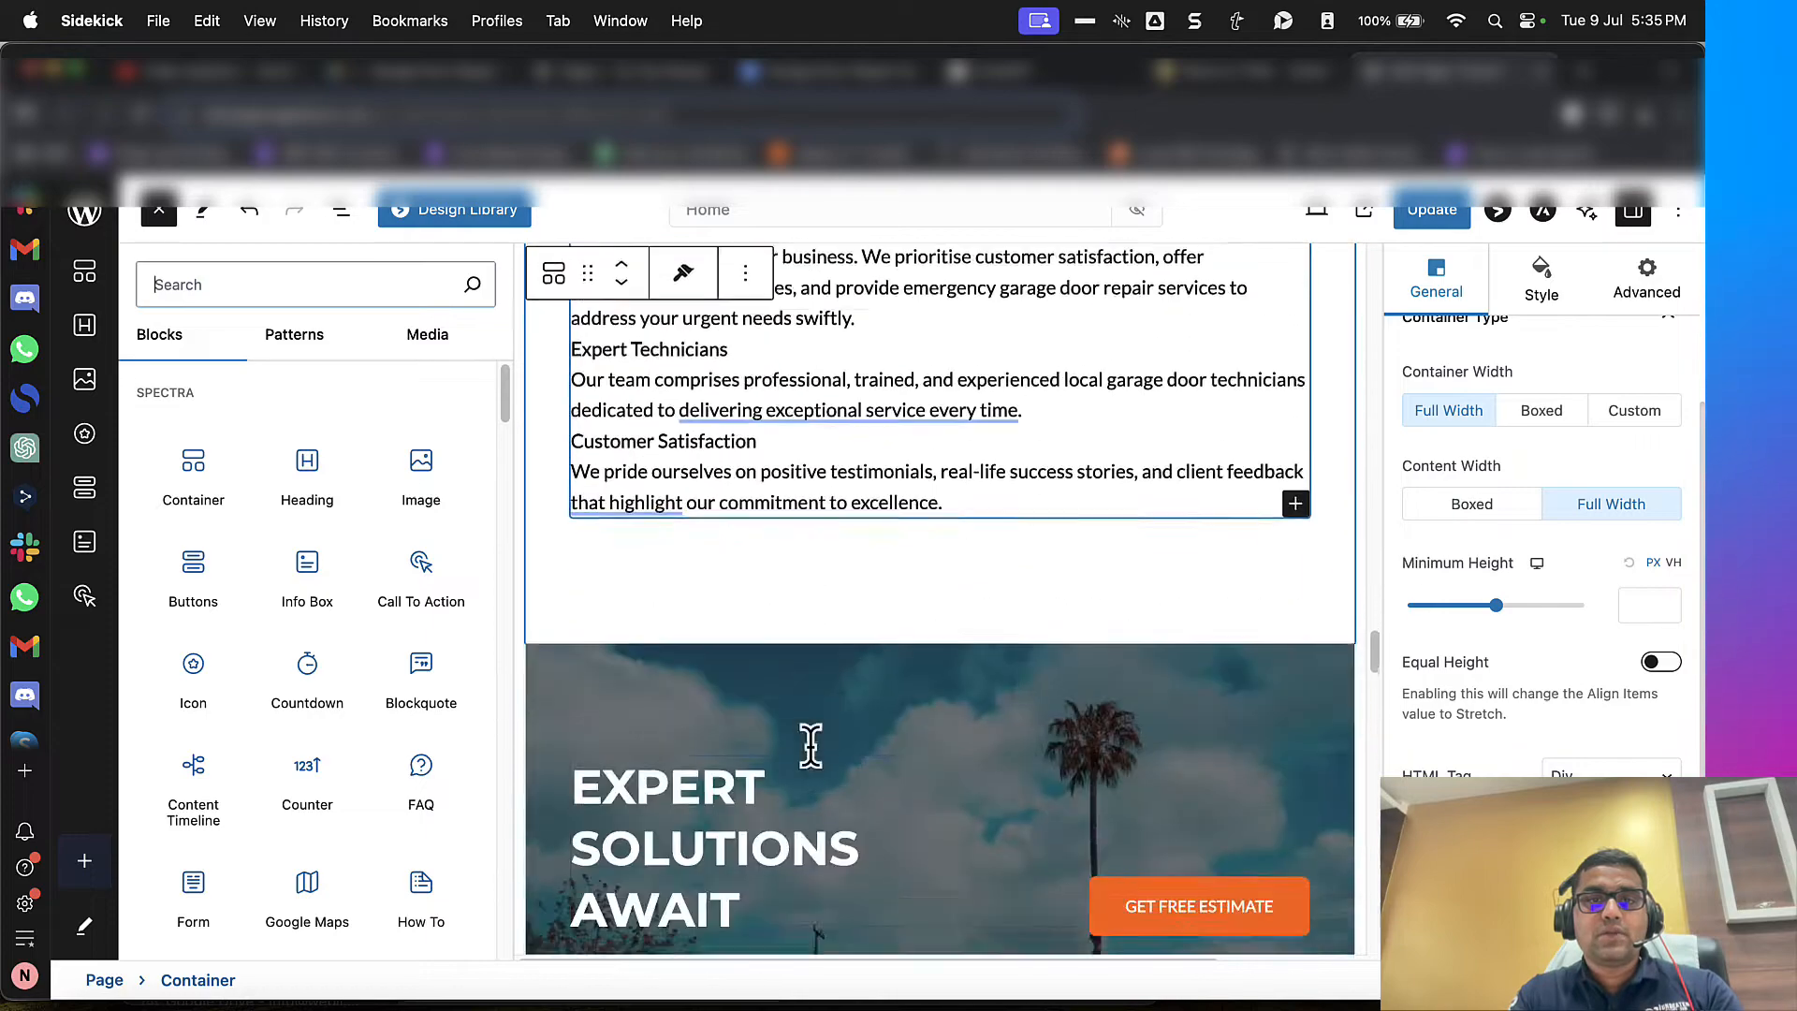
{"action": "scroll", "coordinate": [811, 751], "scroll_direction": "up", "scroll_amount": 3}
{"action": "scroll", "coordinate": [811, 752], "scroll_direction": "down", "scroll_amount": 8}
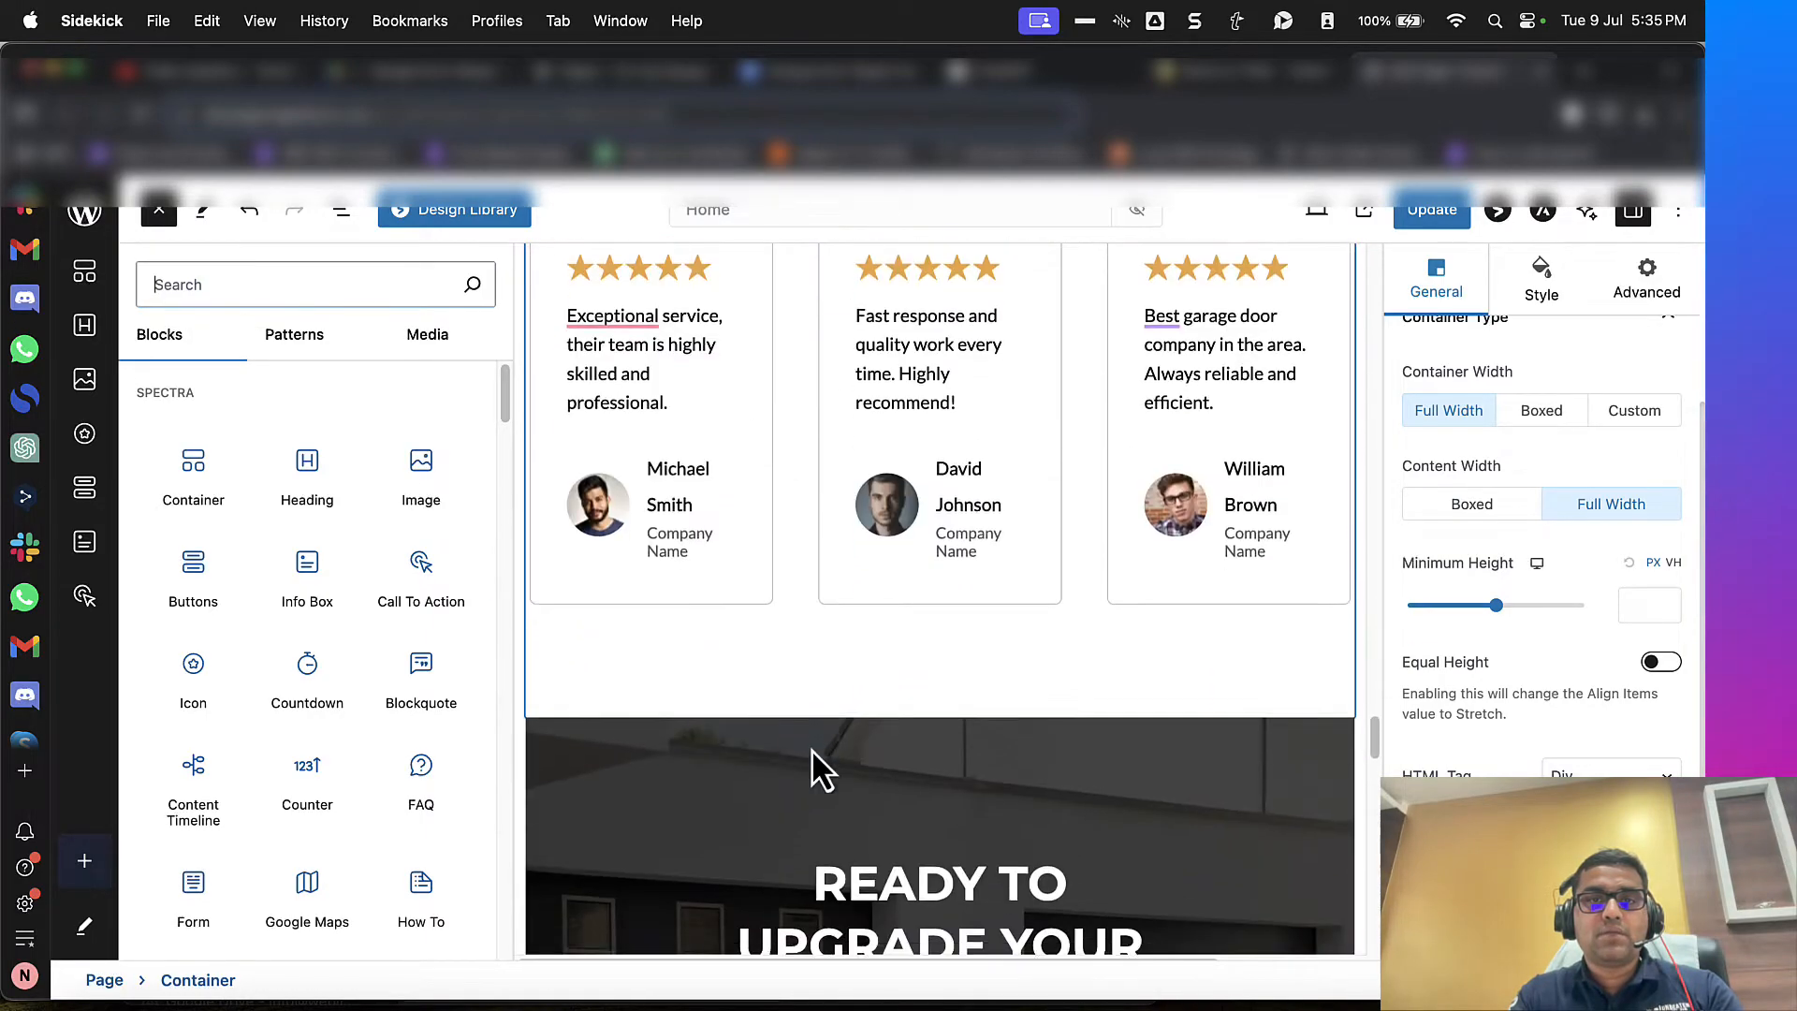
{"action": "left_click_drag", "start_coordinate": [211, 487], "coordinate": [805, 629]}
{"action": "left_click", "coordinate": [415, 615]}
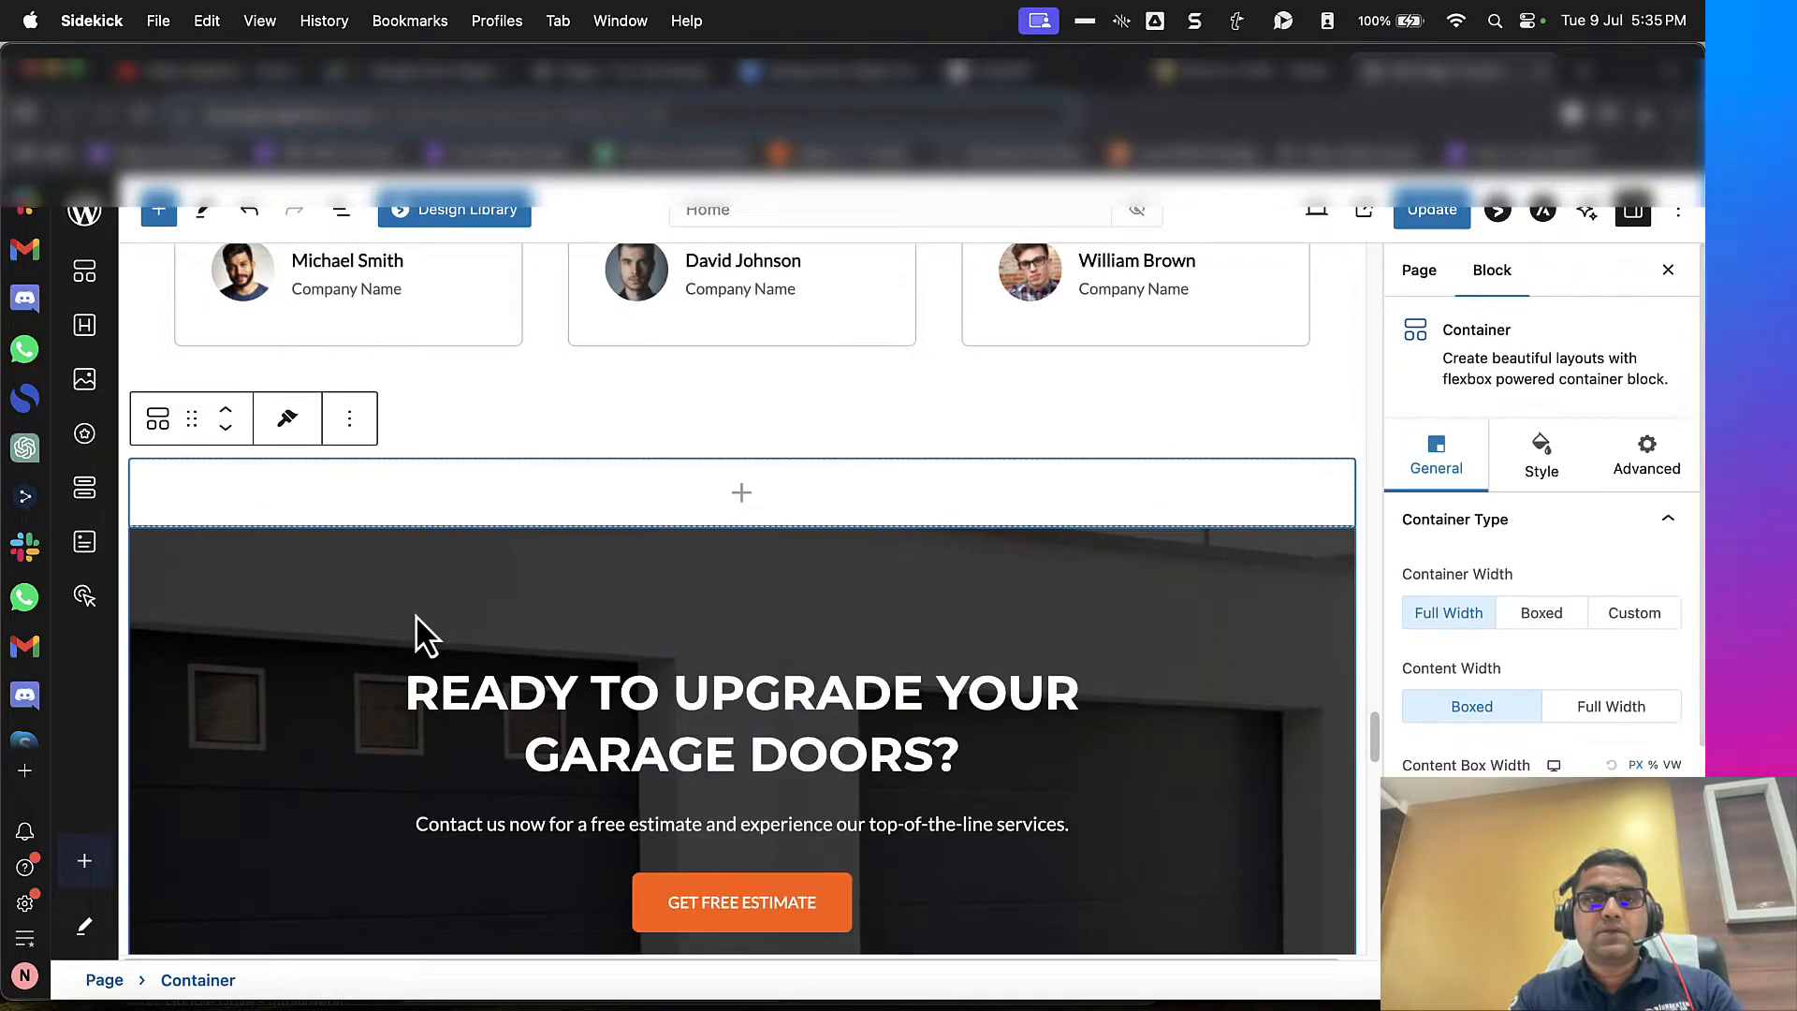
Step: Find an accordion-type block by searching "acco" and place the Details block inside the new empty container
{"action": "left_click", "coordinate": [342, 212]}
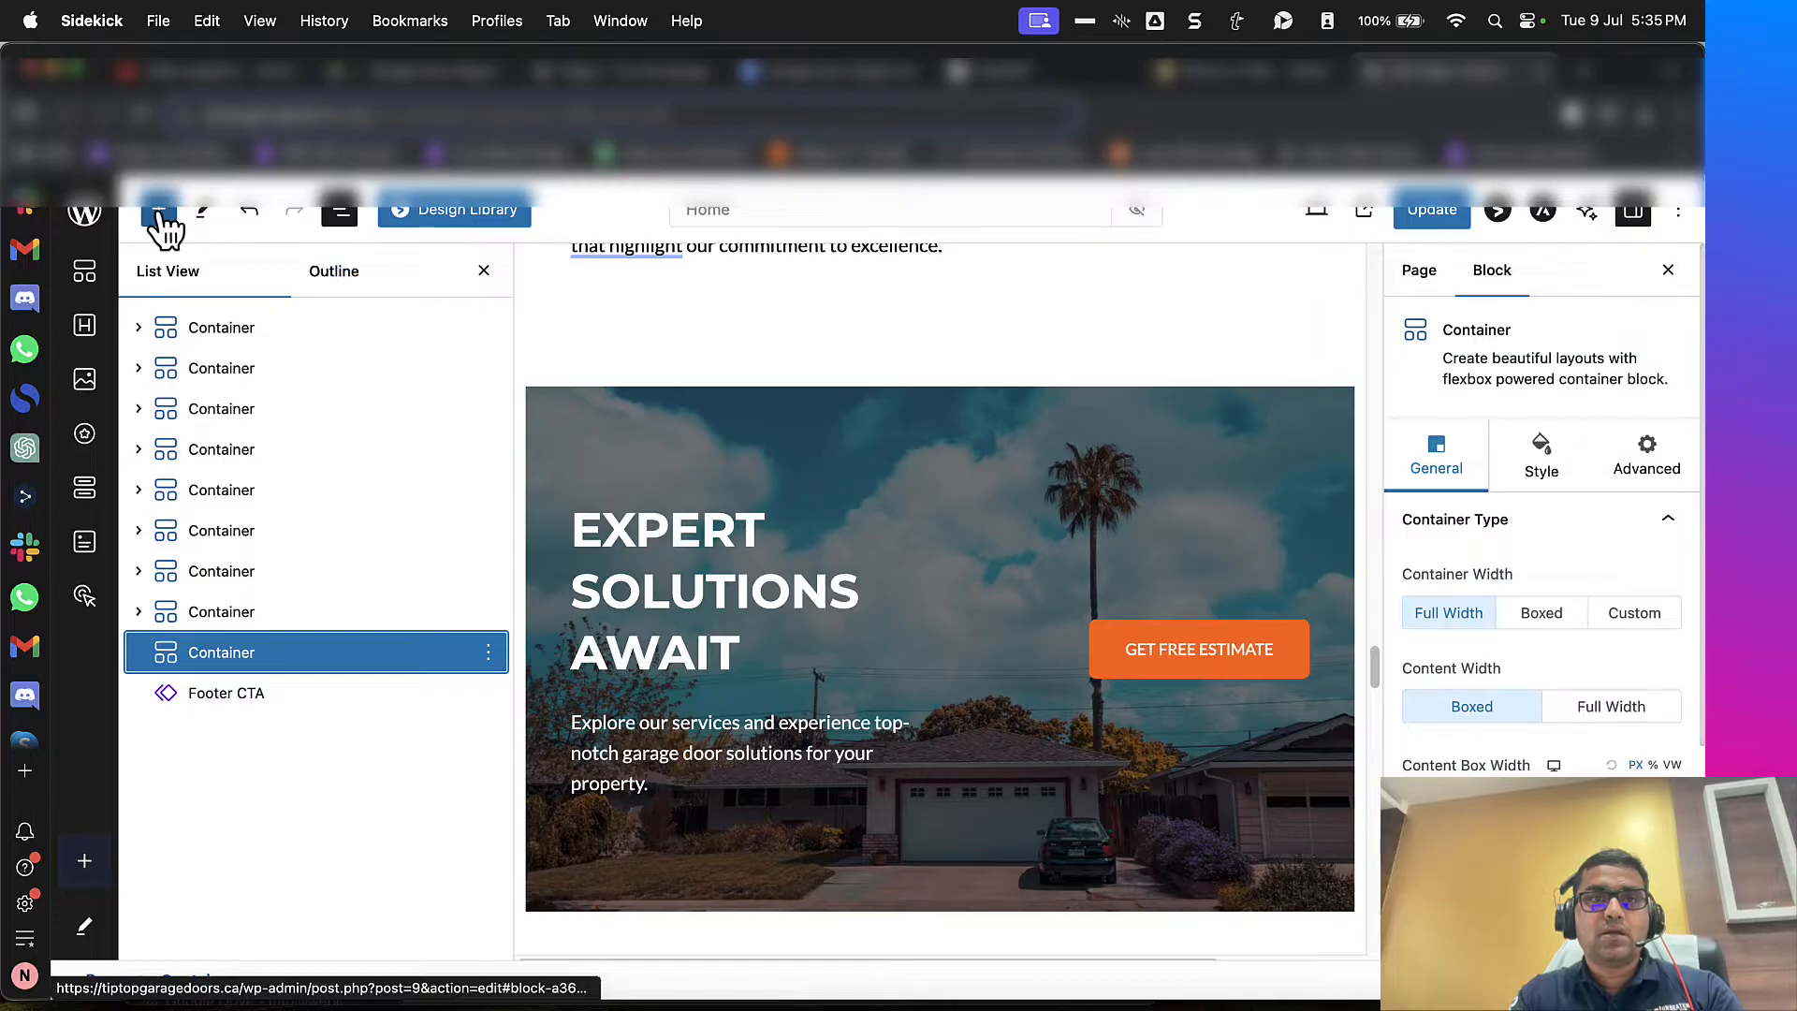
{"action": "left_click", "coordinate": [159, 212]}
{"action": "scroll", "coordinate": [659, 481], "scroll_direction": "up", "scroll_amount": 10}
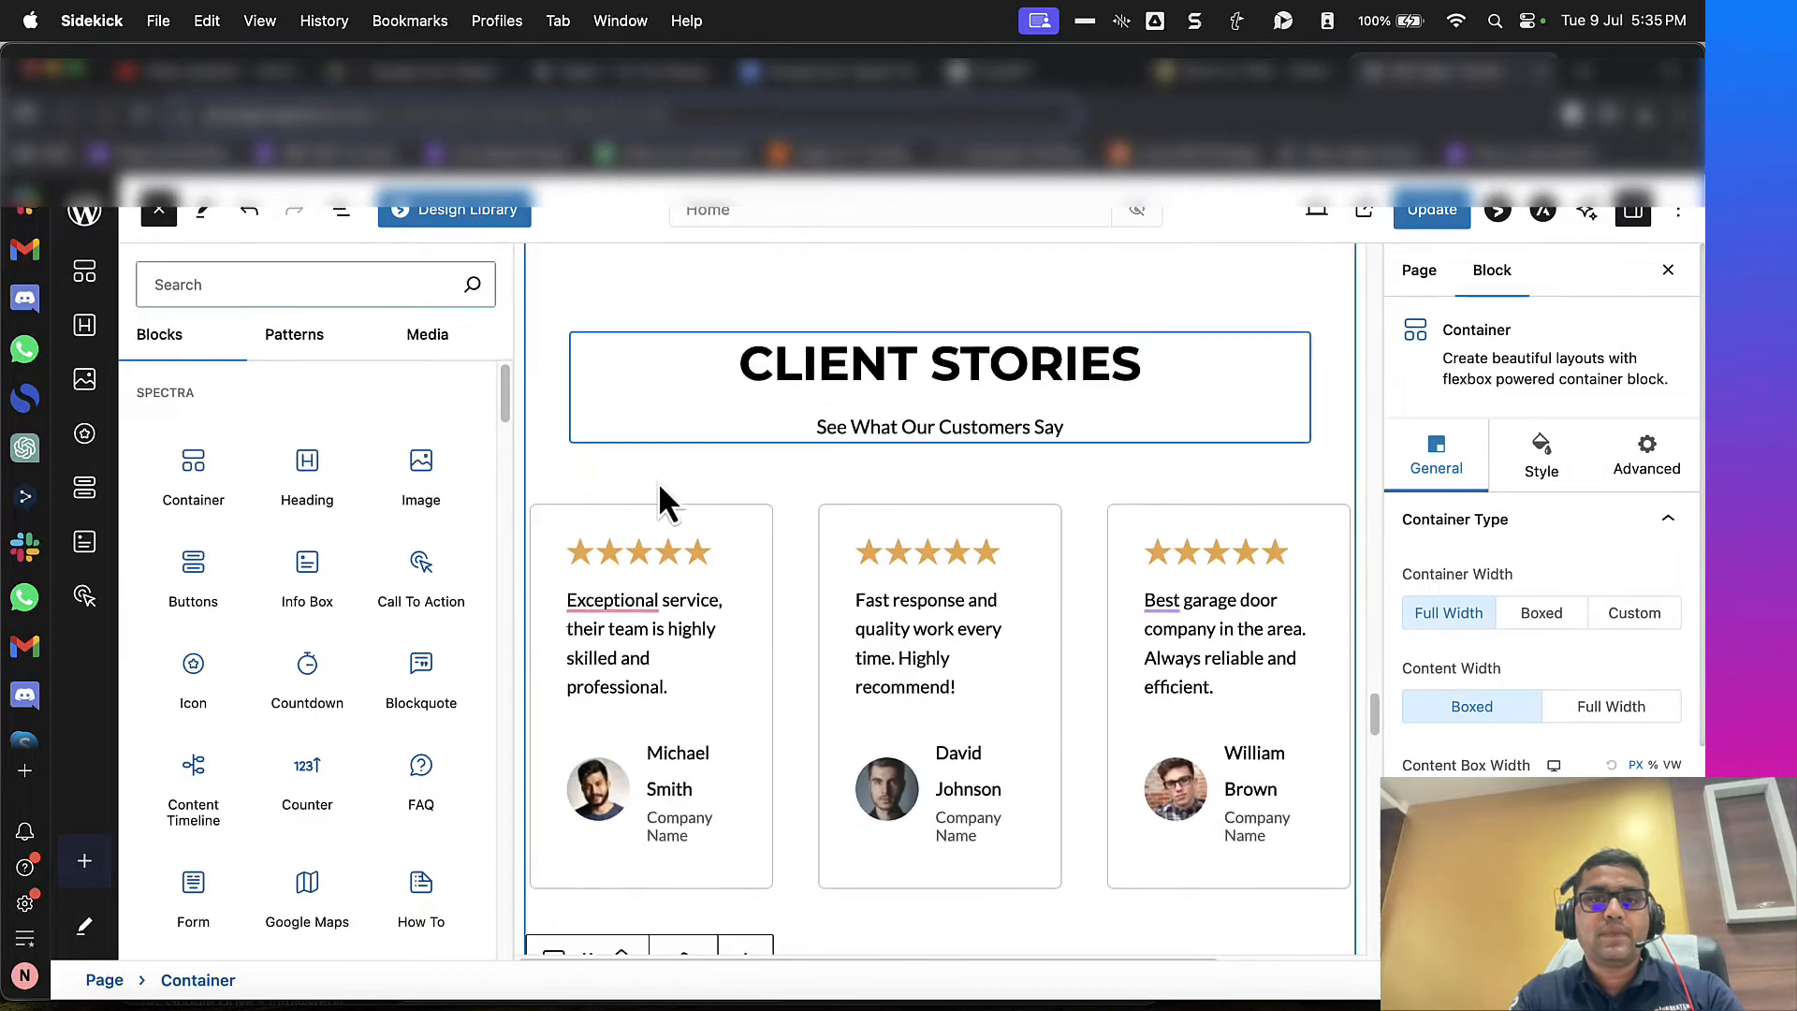
{"action": "scroll", "coordinate": [659, 481], "scroll_direction": "down", "scroll_amount": 15}
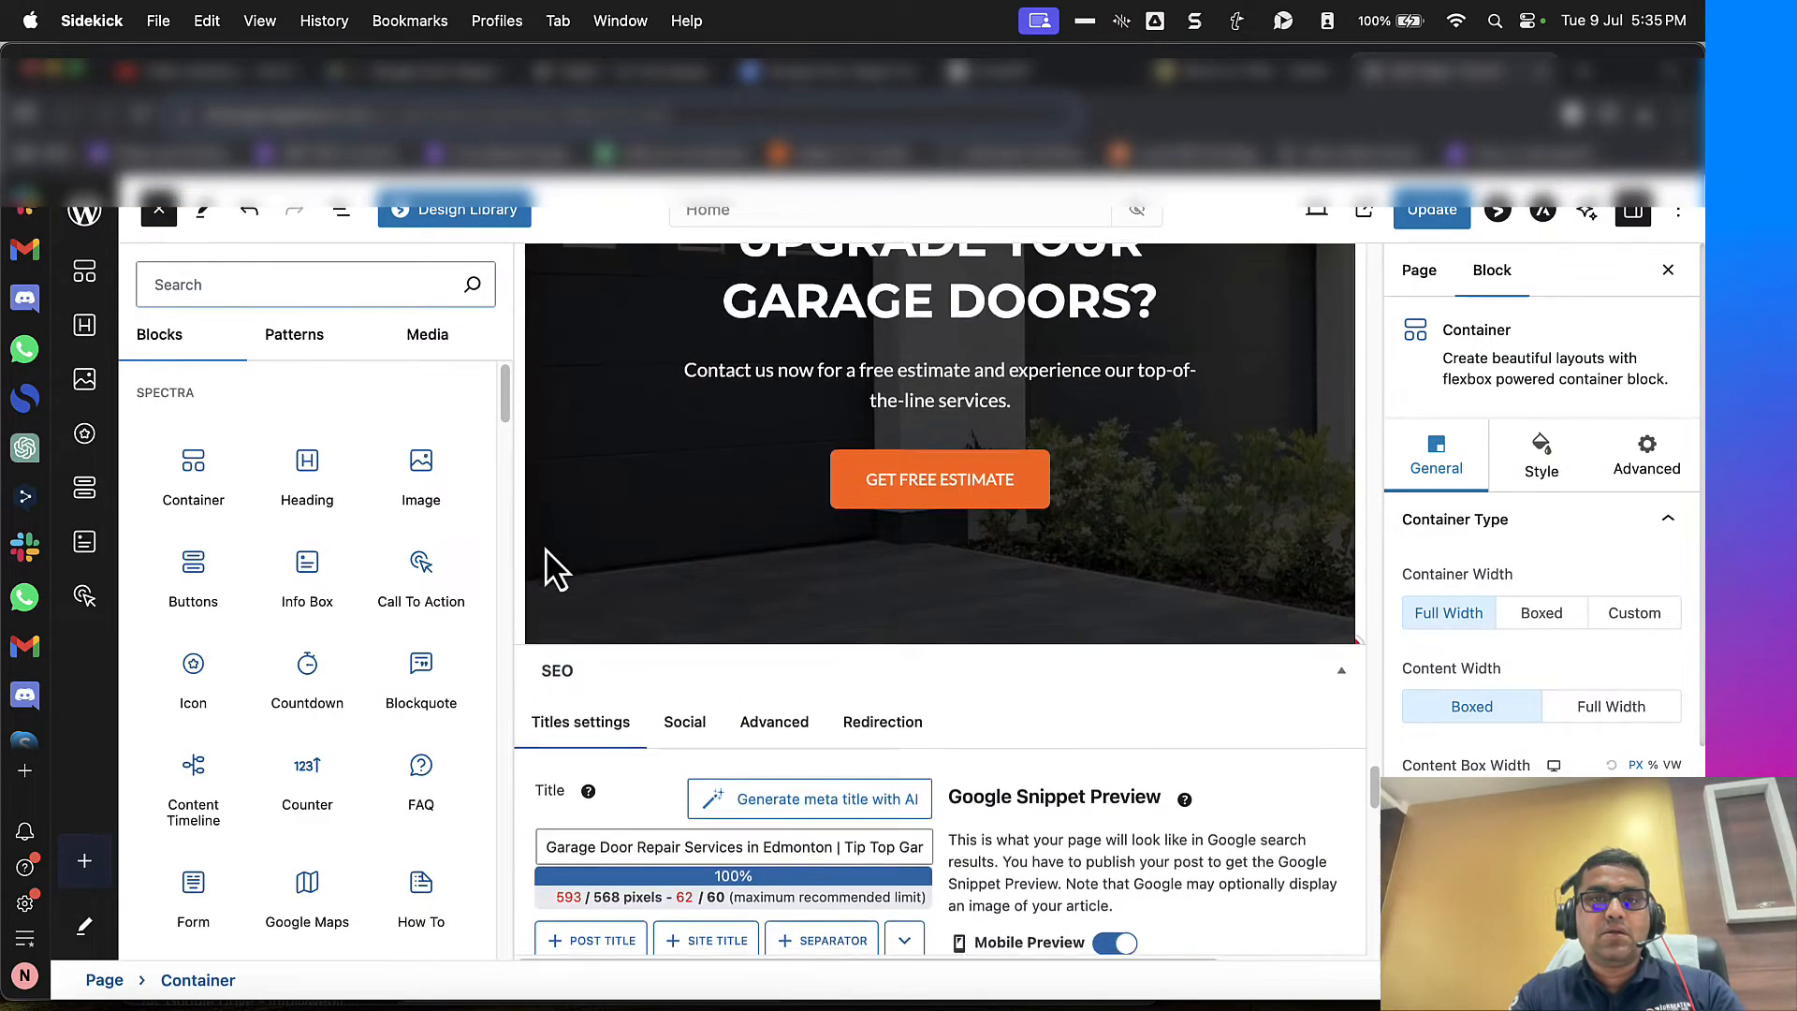
{"action": "scroll", "coordinate": [552, 566], "scroll_direction": "up", "scroll_amount": 5}
{"action": "left_click", "coordinate": [274, 283]}
{"action": "type", "text": "acco"}
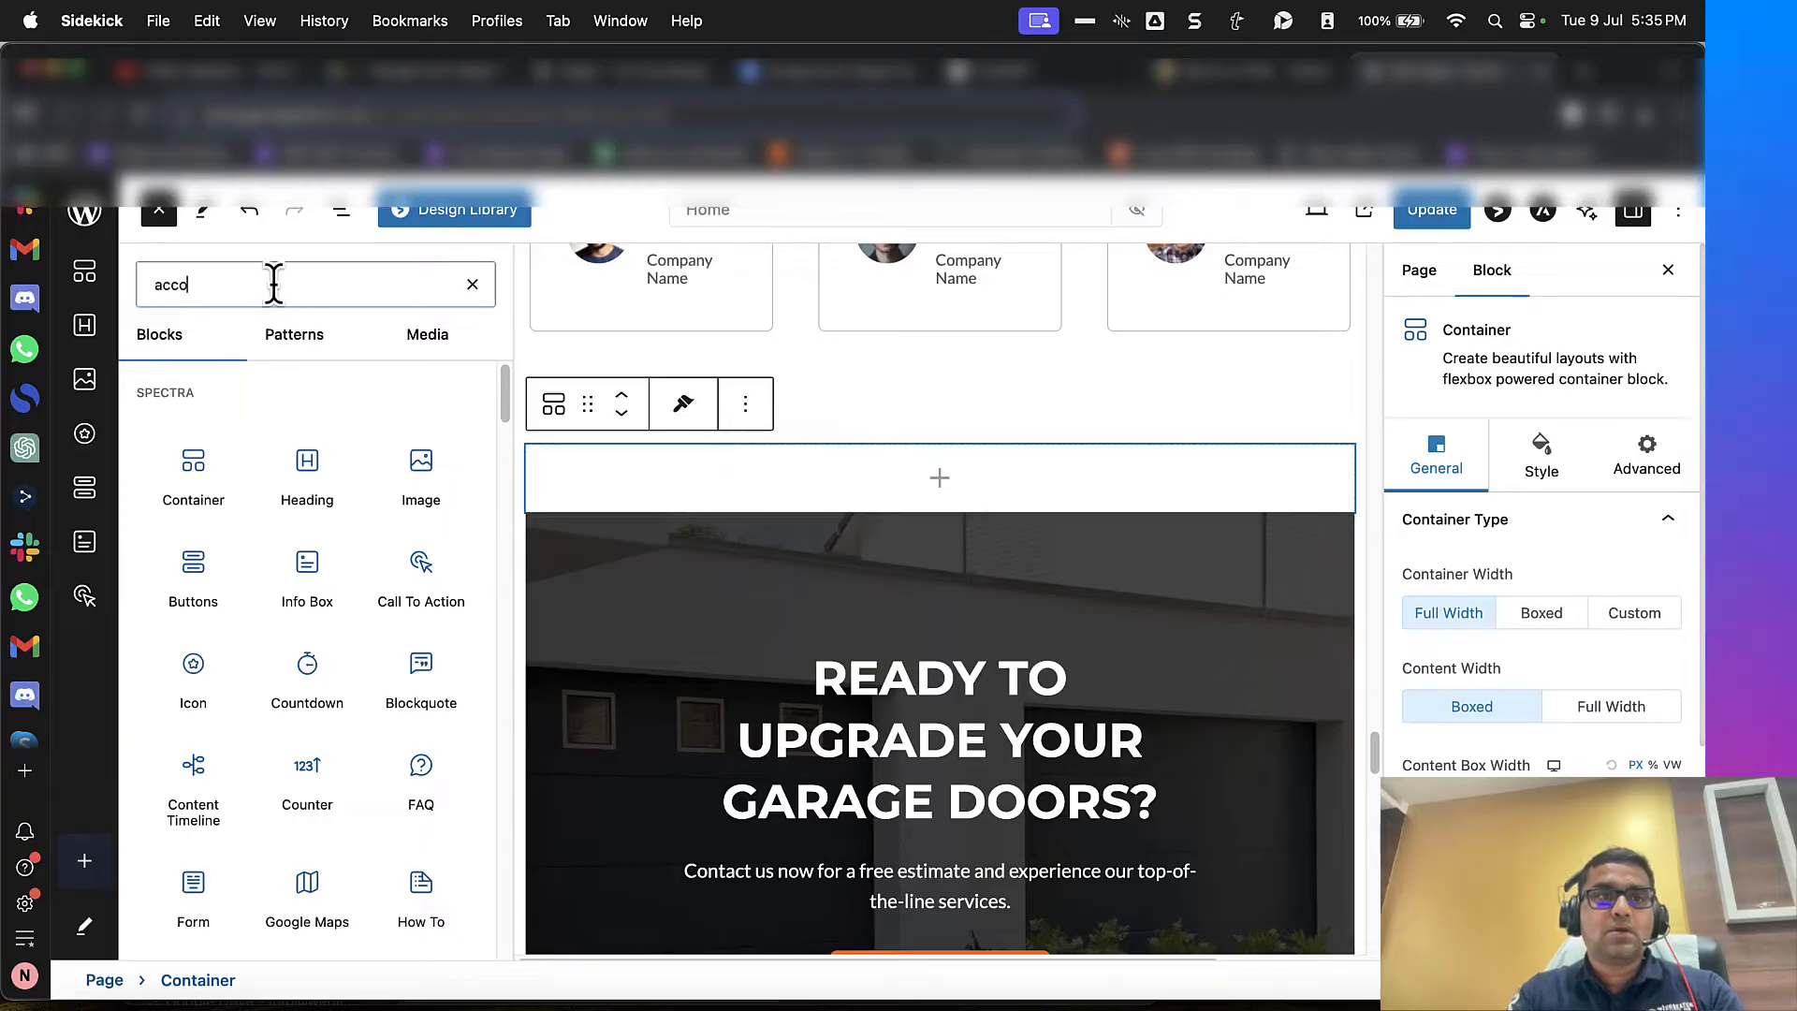
{"action": "left_click_drag", "start_coordinate": [195, 416], "coordinate": [800, 455]}
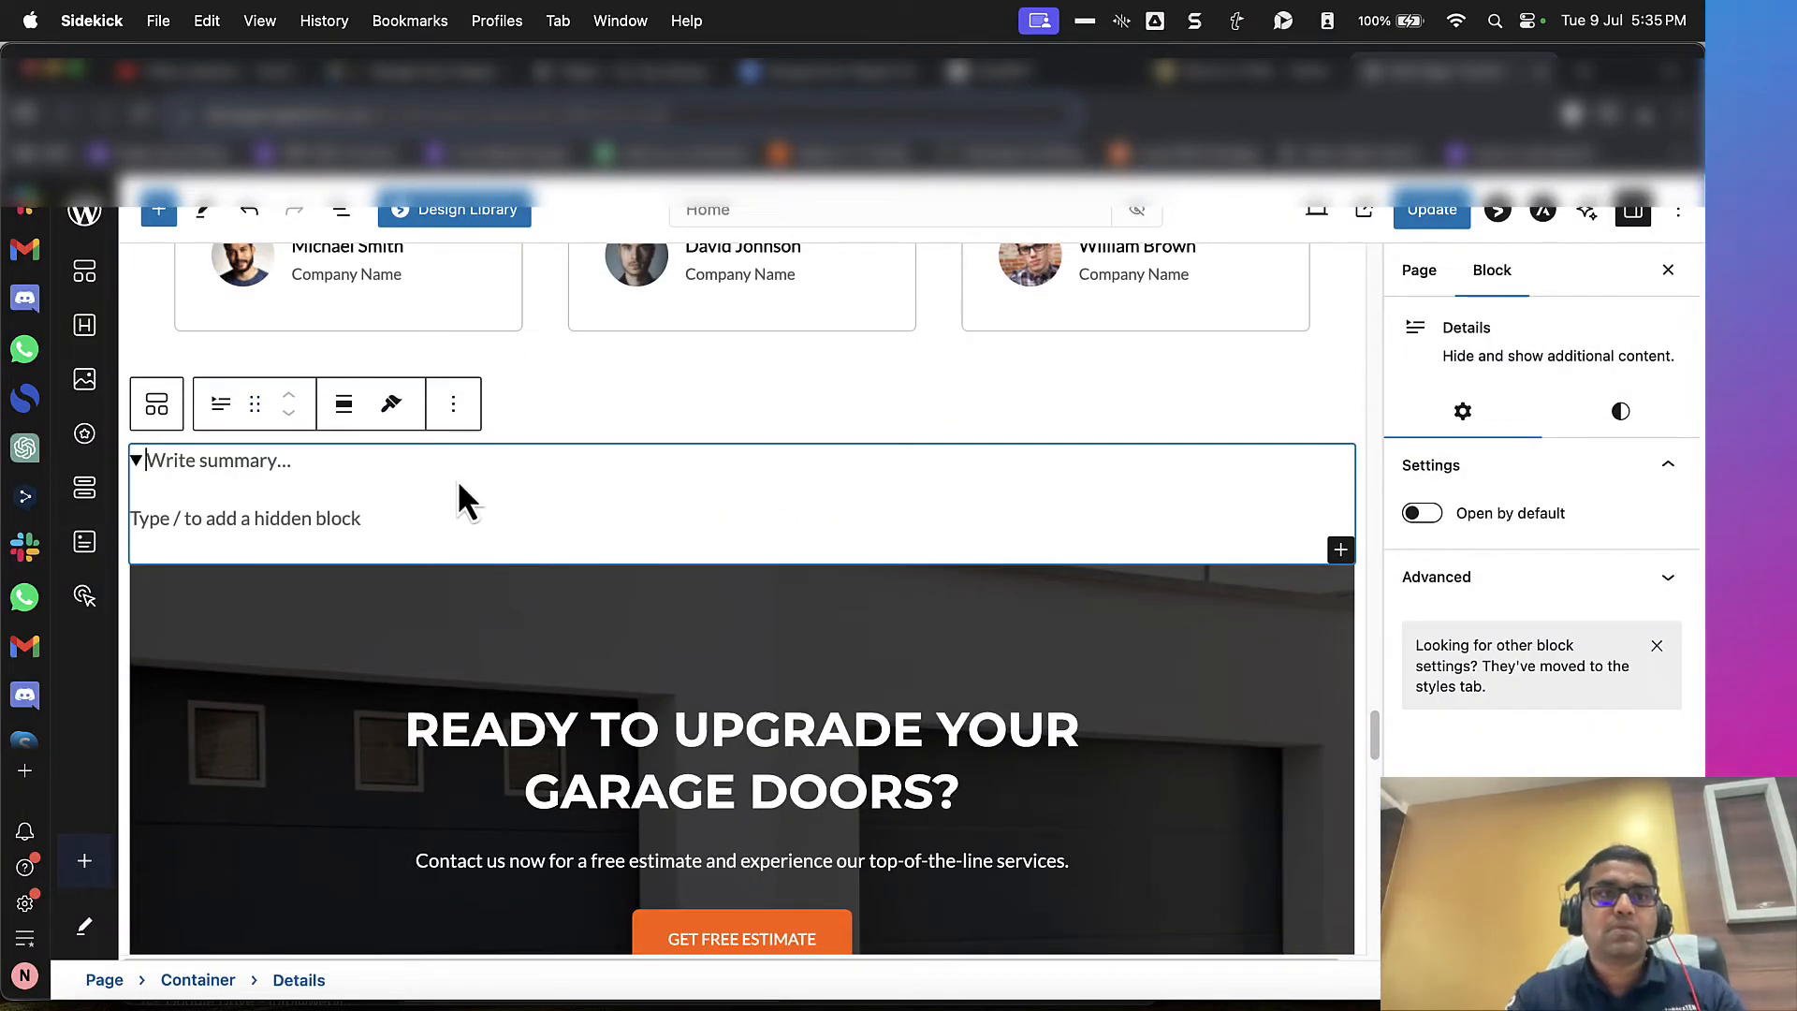
Step: In WordHTML, delete all the already used text above the "Types of Garage Door Repairs We Offer" heading
{"action": "left_click", "coordinate": [1259, 72]}
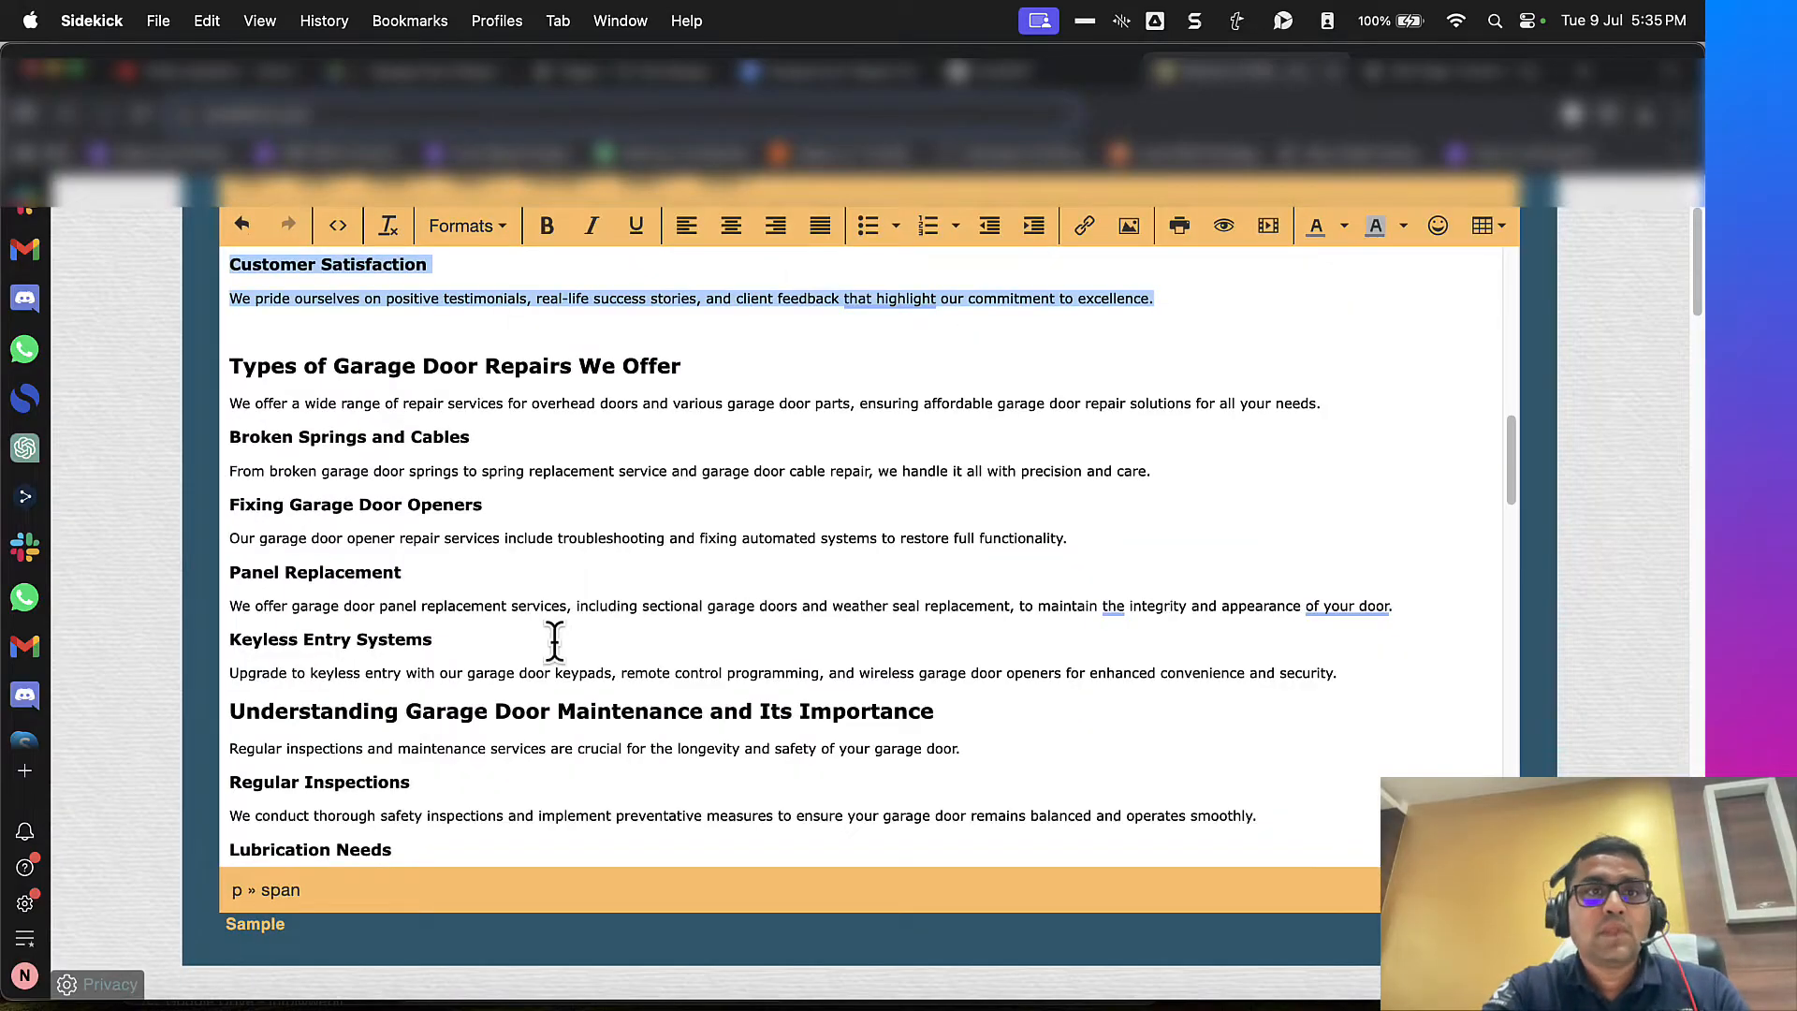
{"action": "scroll", "coordinate": [582, 388], "scroll_direction": "up", "scroll_amount": 5}
{"action": "left_click", "coordinate": [1184, 618]}
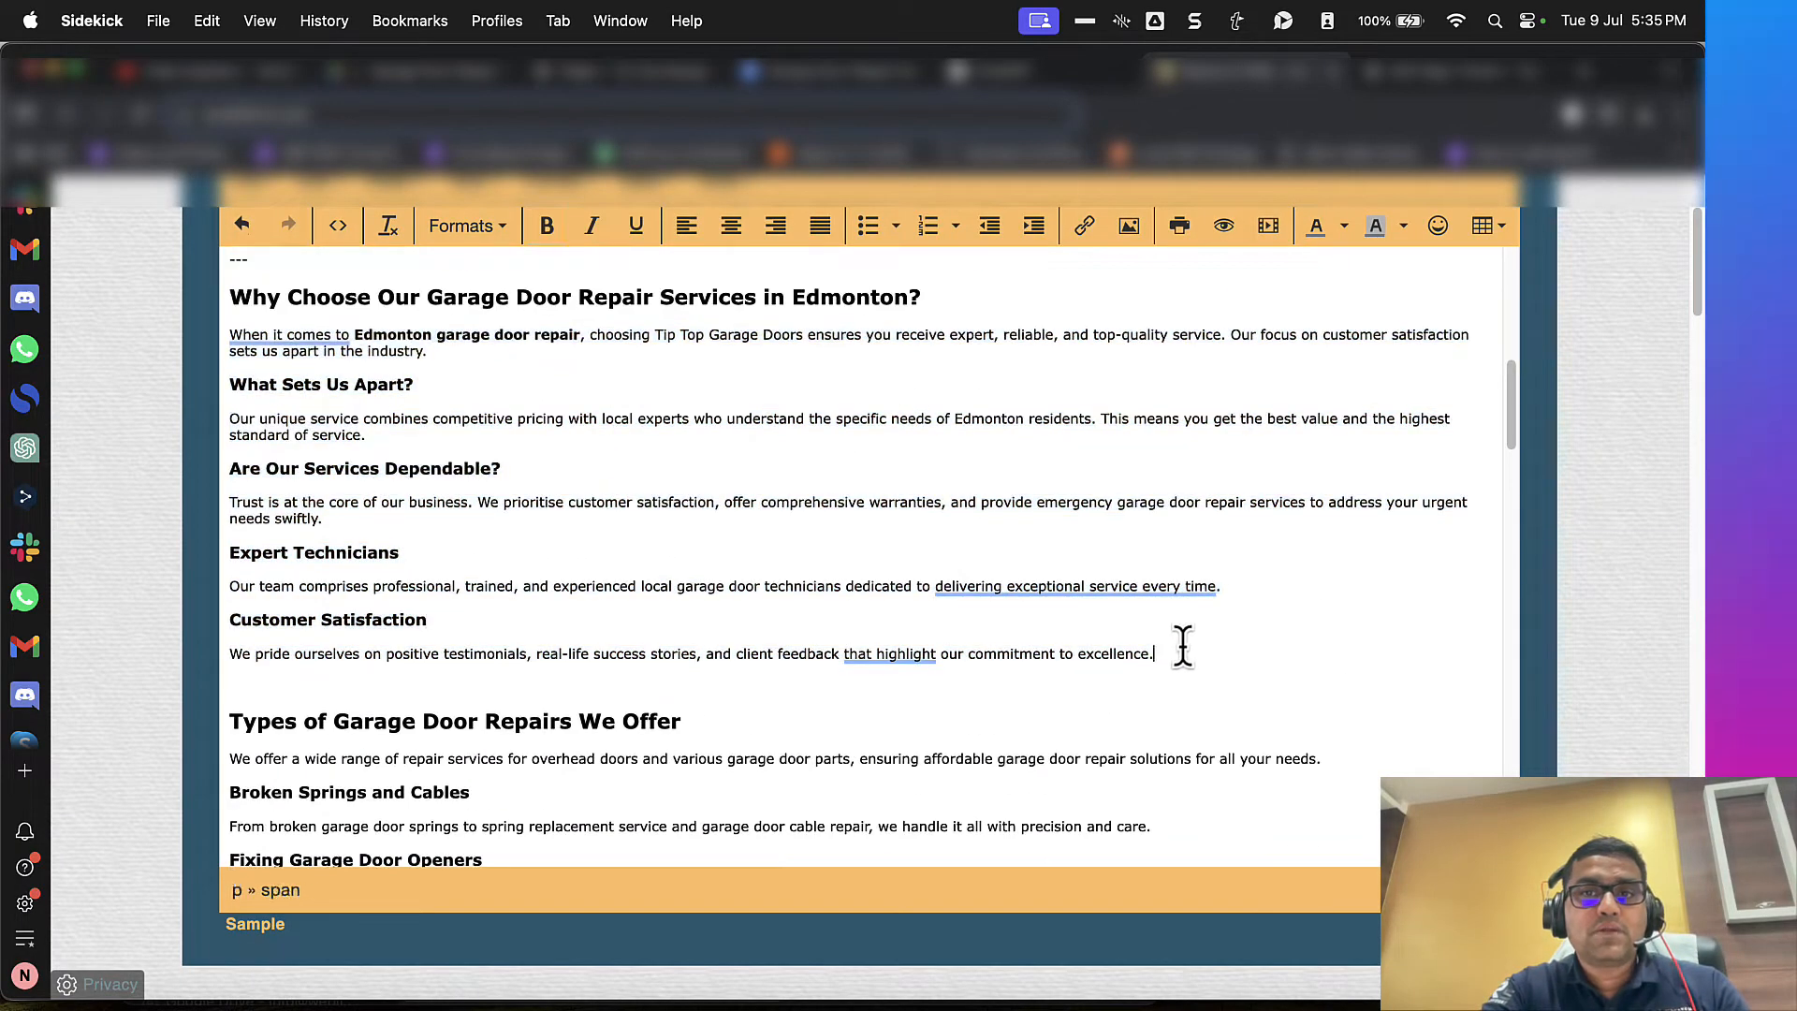
{"action": "key", "text": "shift+super+Up"}
{"action": "key", "text": "BackSpace"}
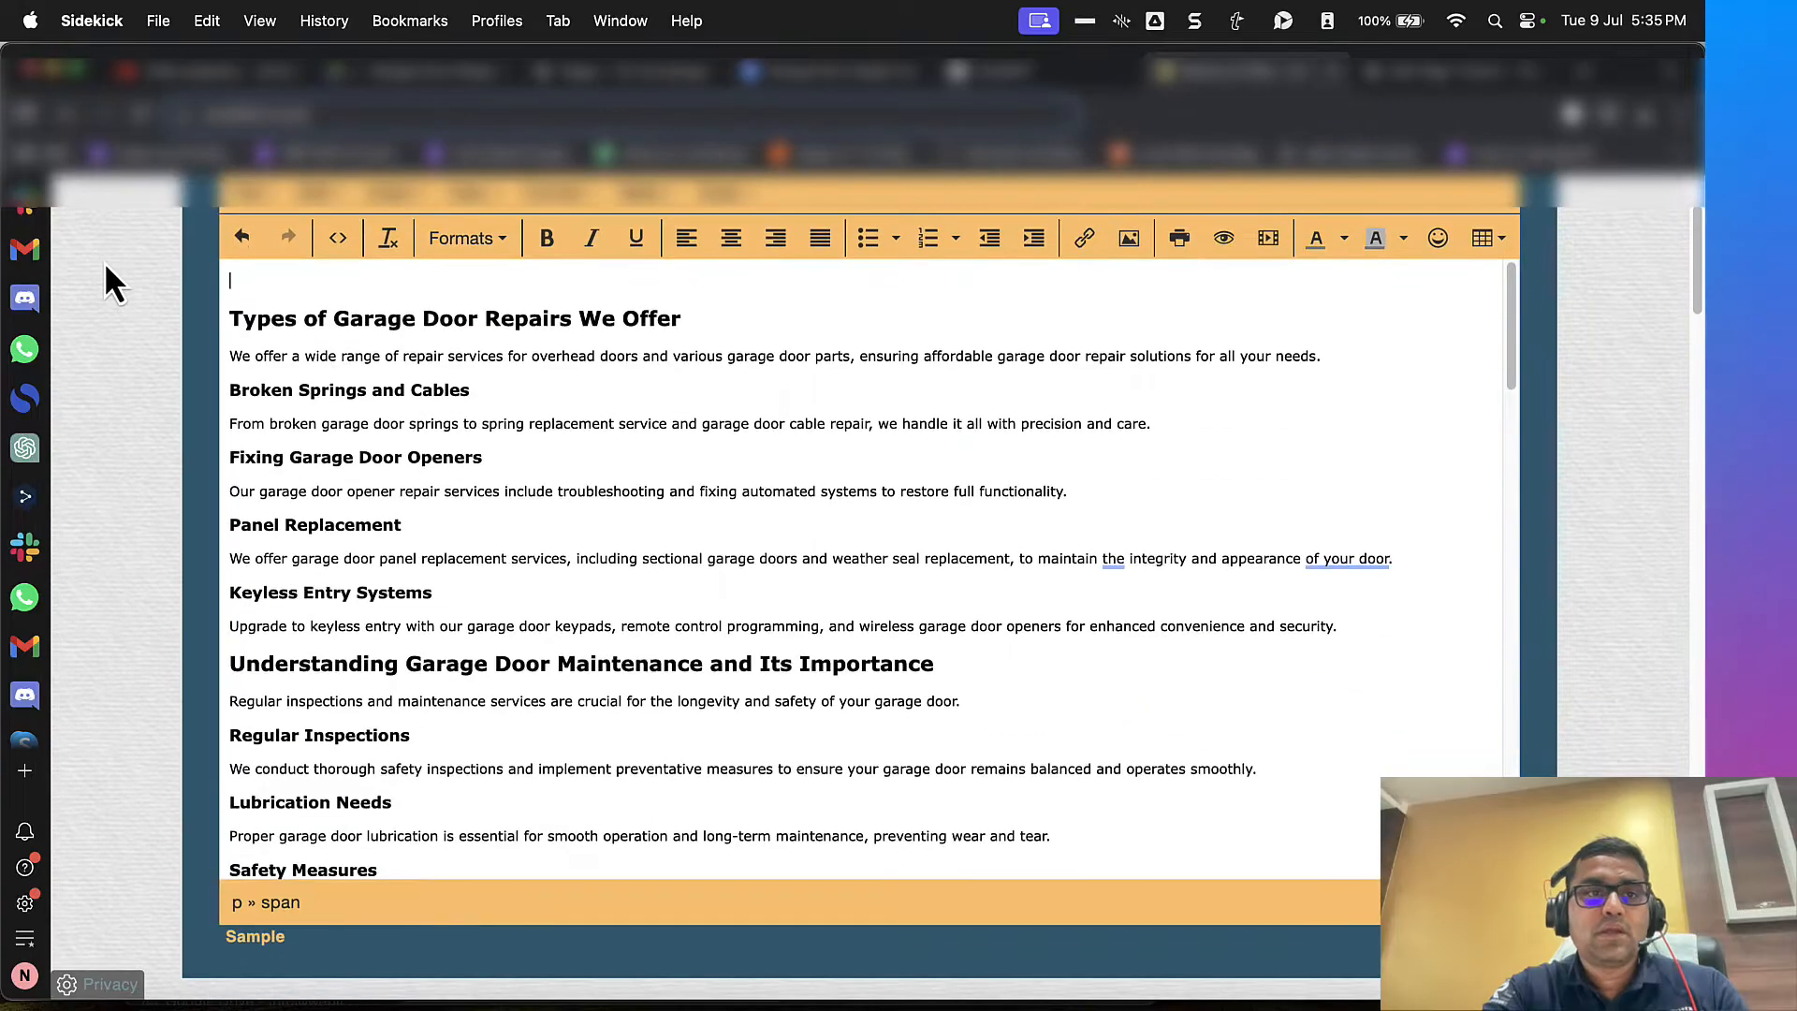
Step: Cut the "Types of Garage Door Repairs We Offer" heading from WordHTML and paste it as the Details block's summary
{"action": "left_click_drag", "start_coordinate": [228, 313], "coordinate": [465, 309]}
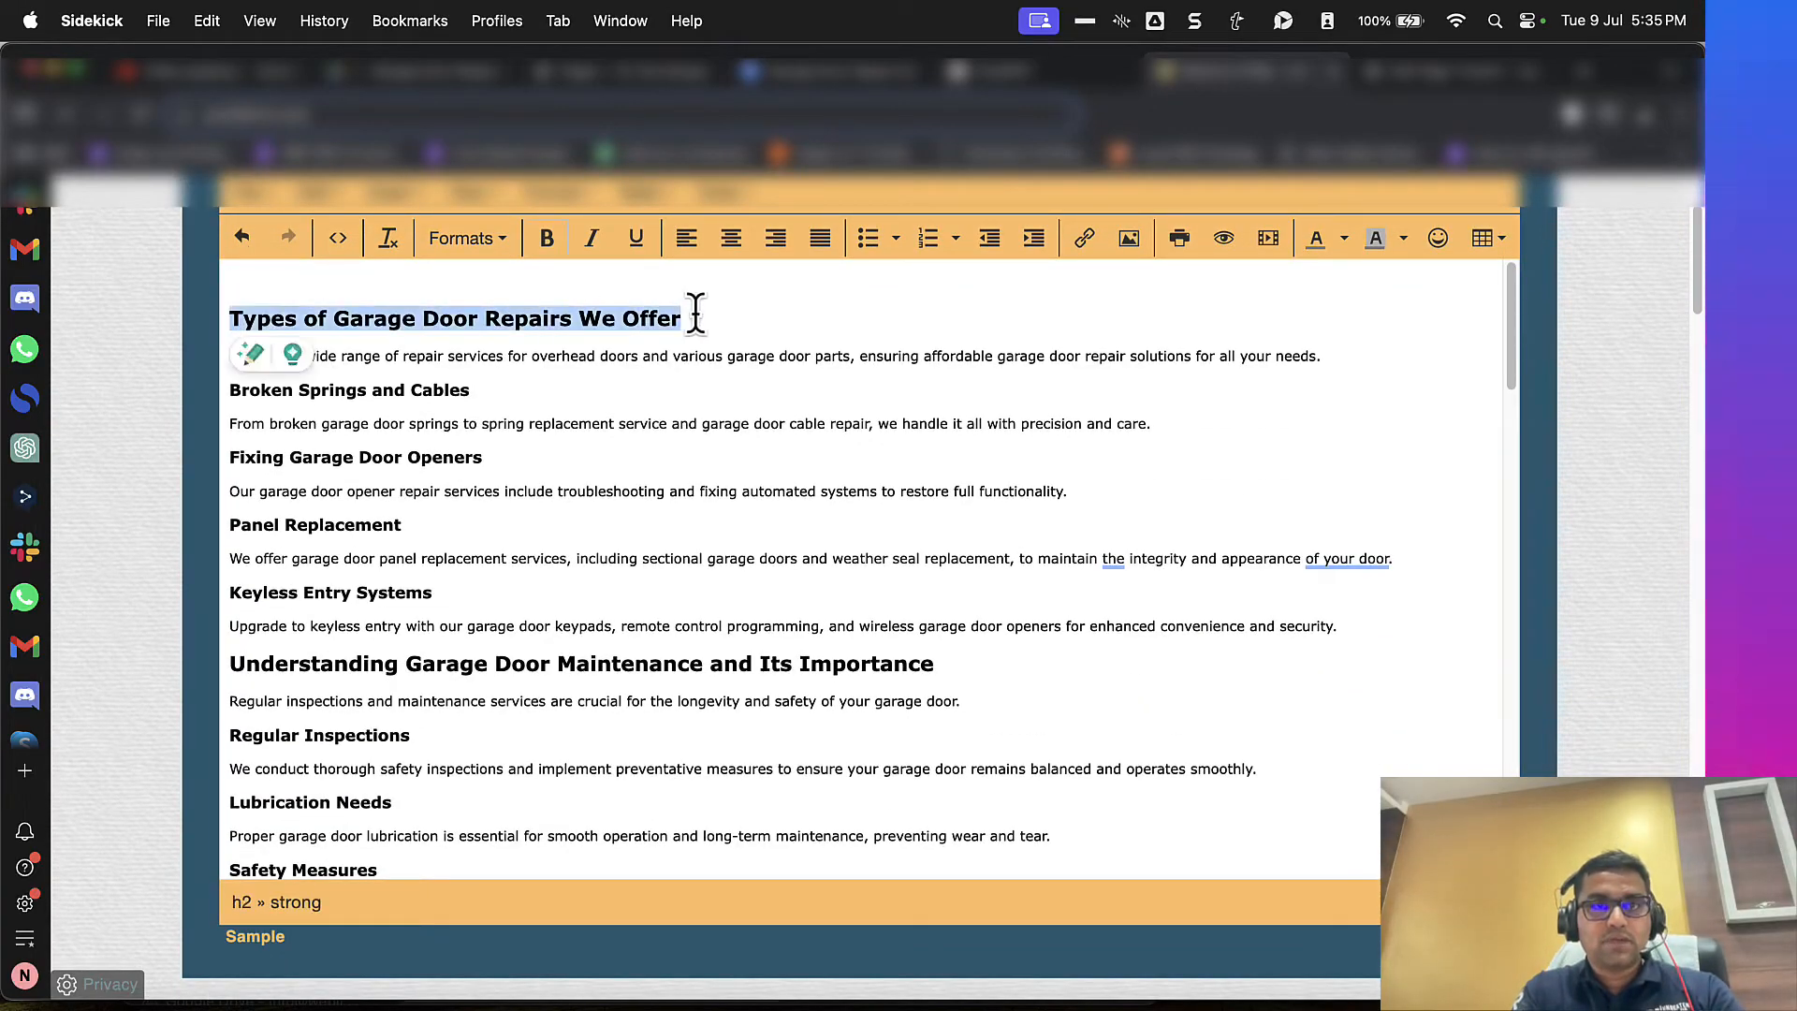
{"action": "key", "text": "super+x"}
{"action": "key", "text": "ctrl+Tab"}
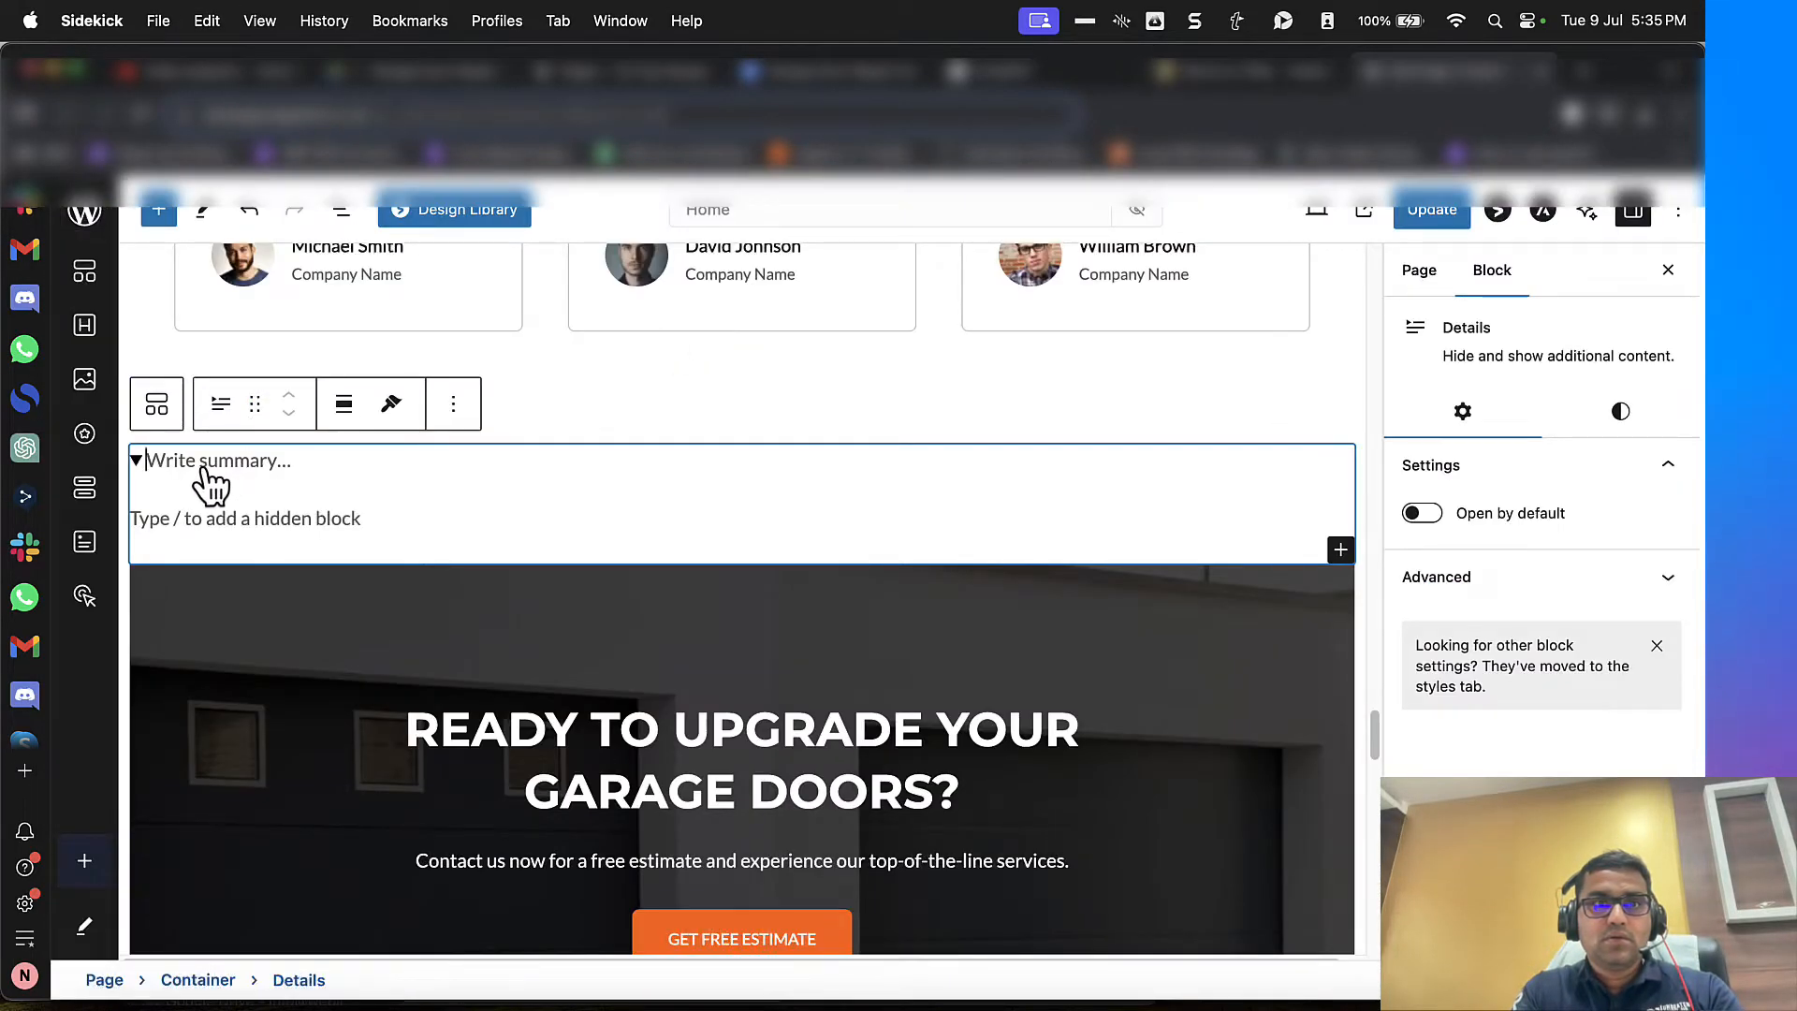
{"action": "triple_click", "coordinate": [366, 468]}
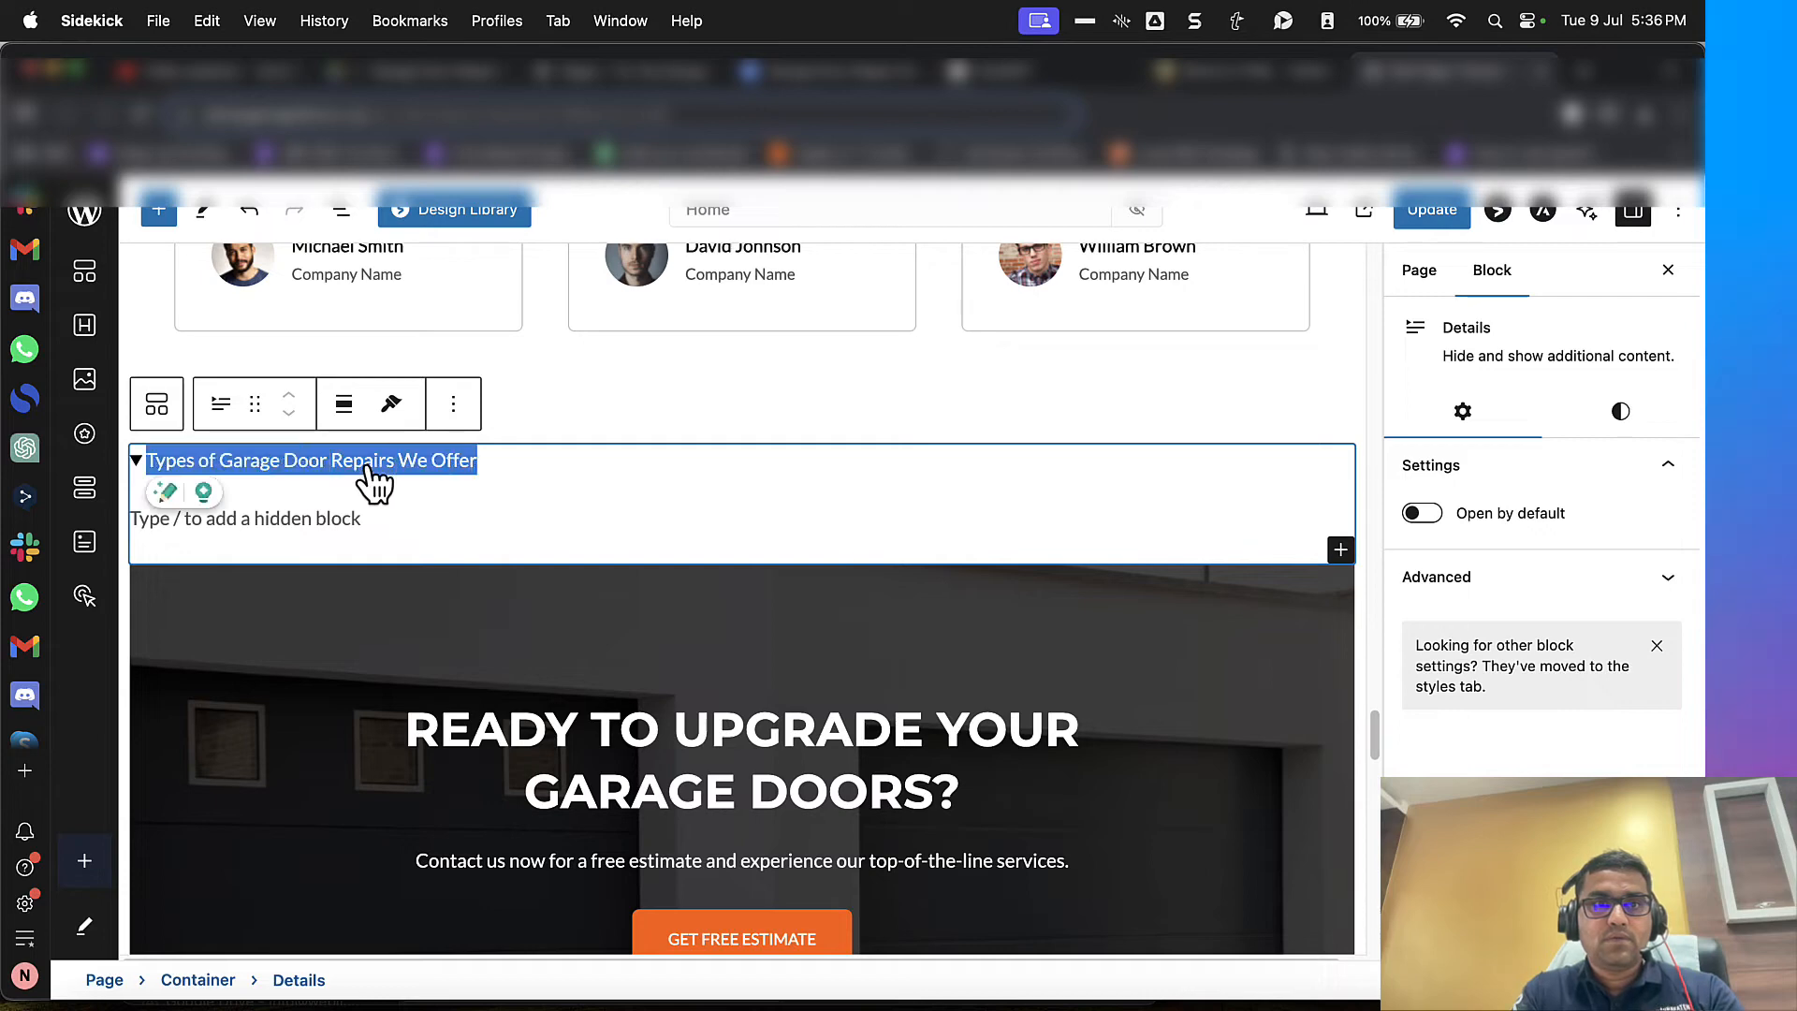
Step: Shorten the Details block's summary to "Garage Door Repairs"
{"action": "key", "text": "ctrl+shift+Tab"}
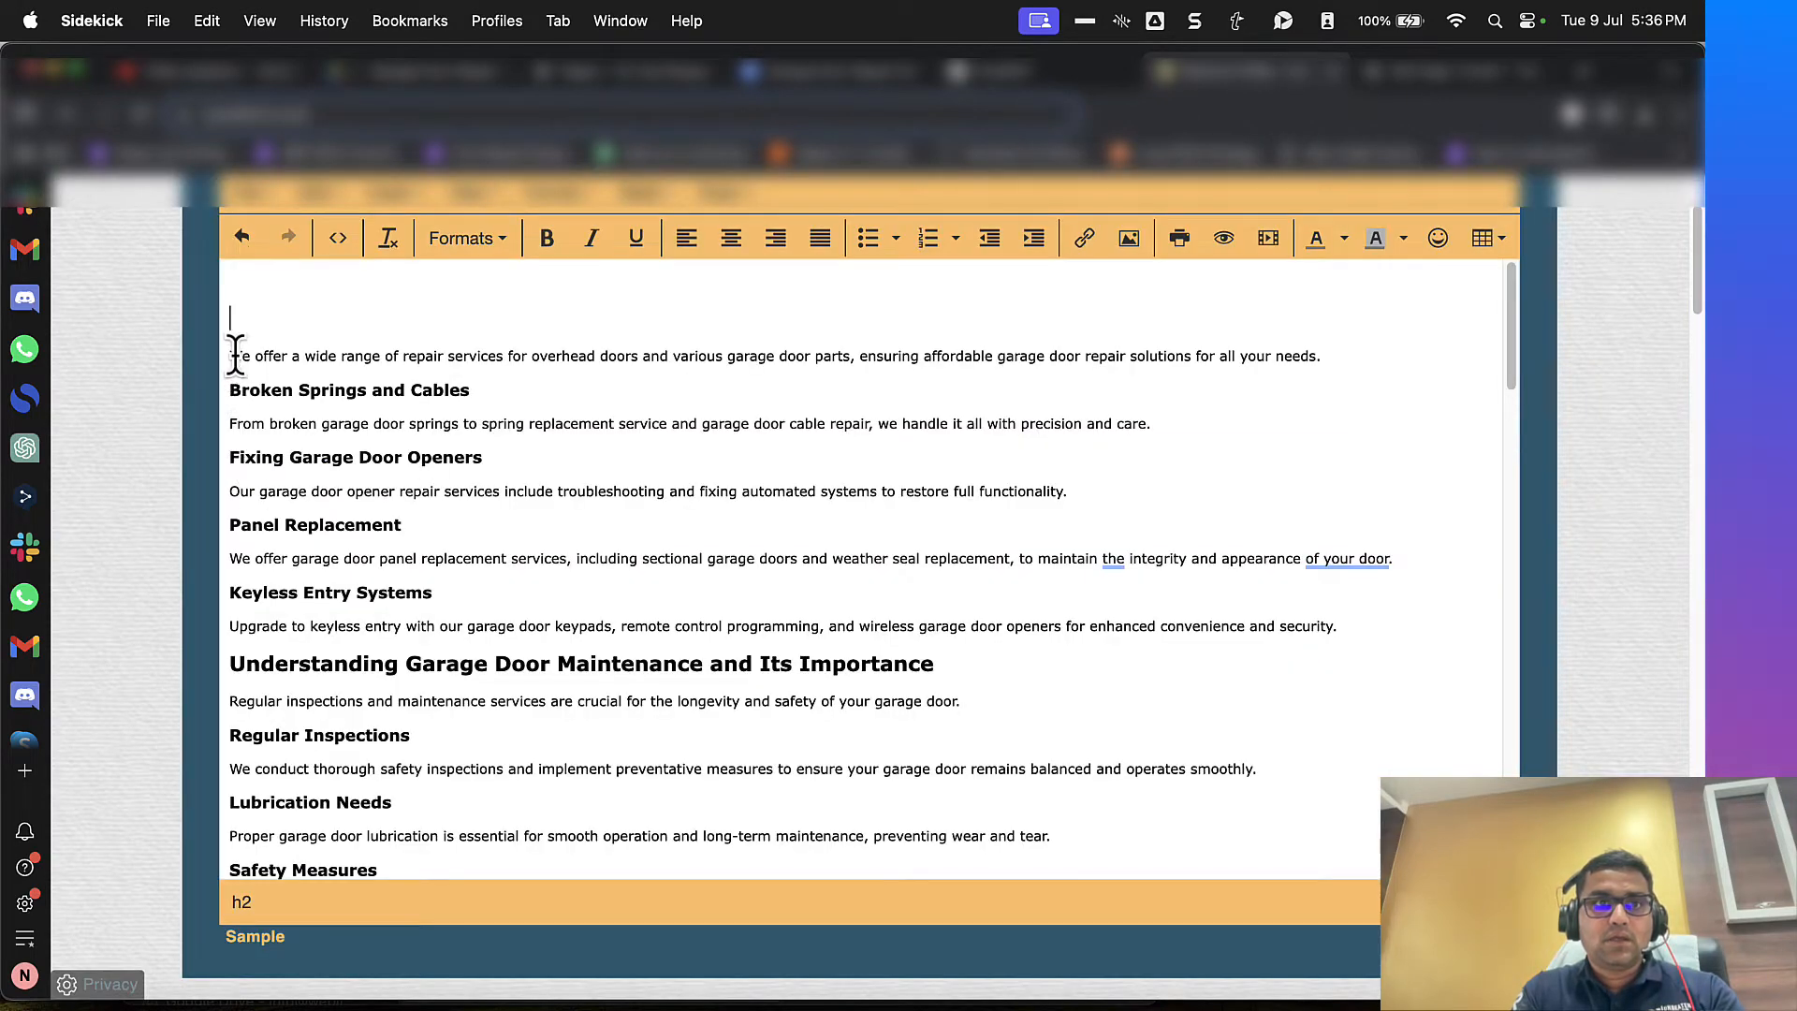
{"action": "left_click_drag", "start_coordinate": [233, 356], "coordinate": [1257, 613]}
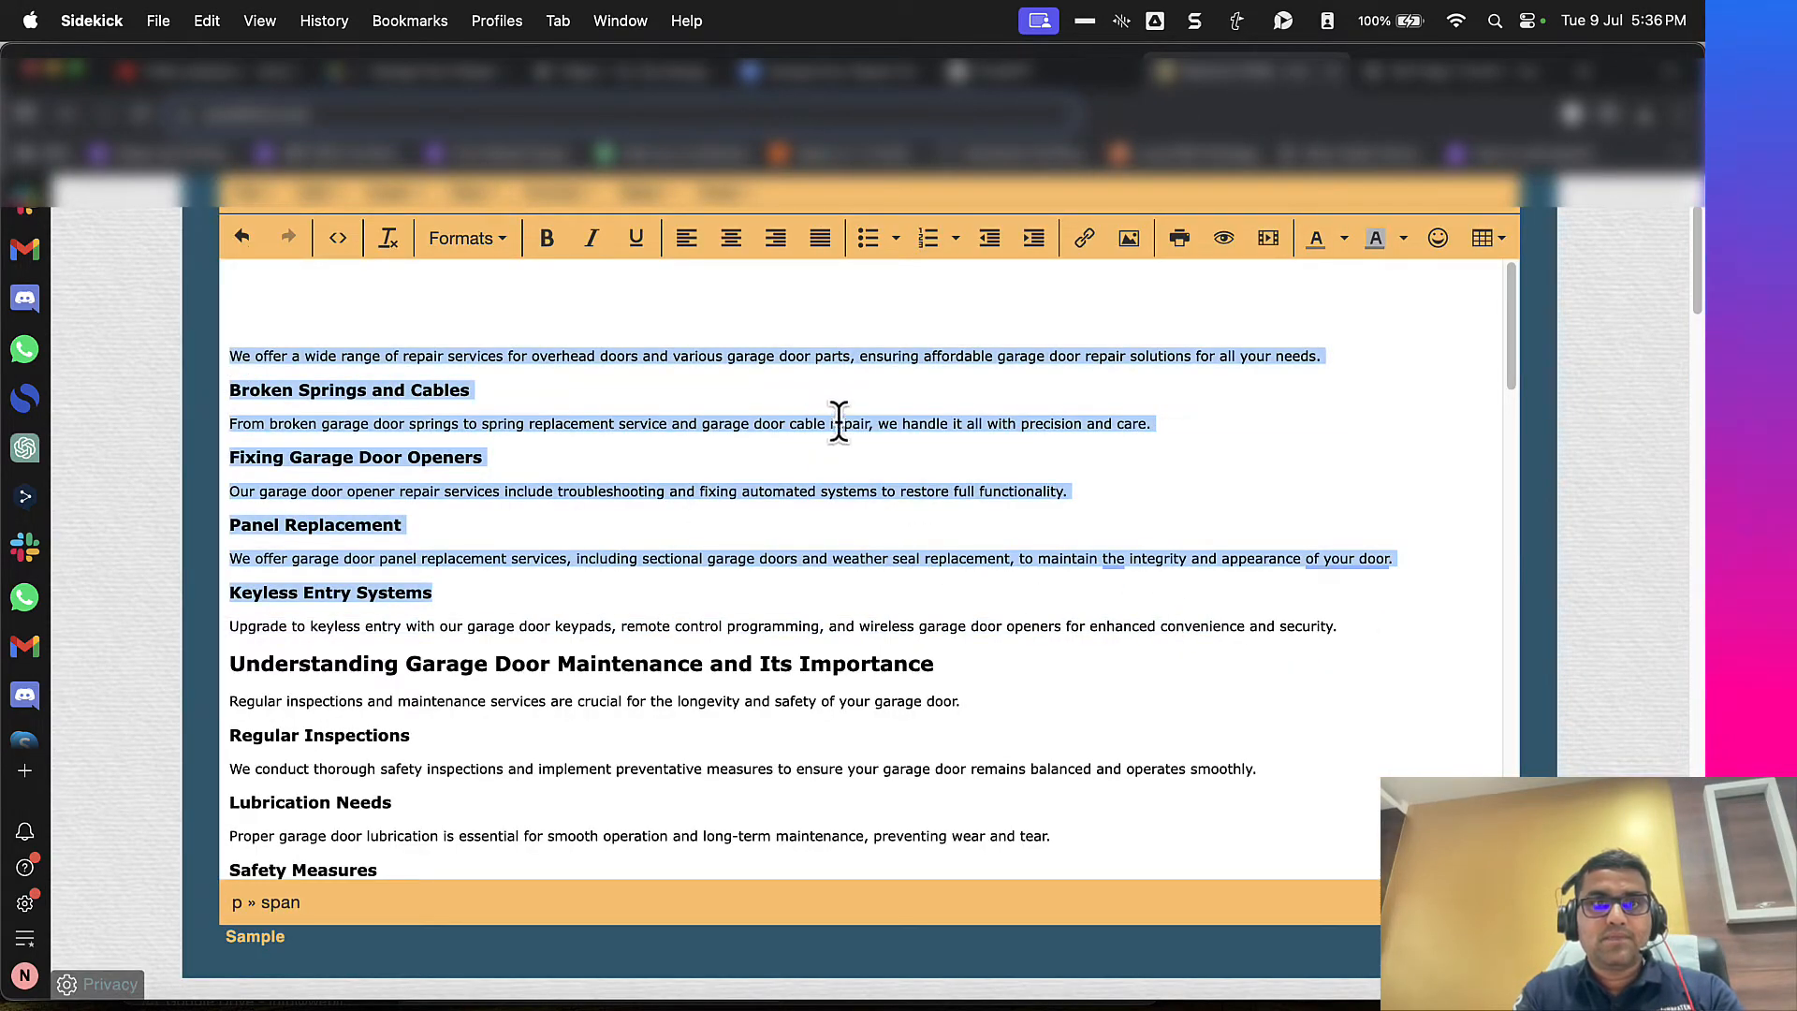
{"action": "key", "text": "ctrl+Tab"}
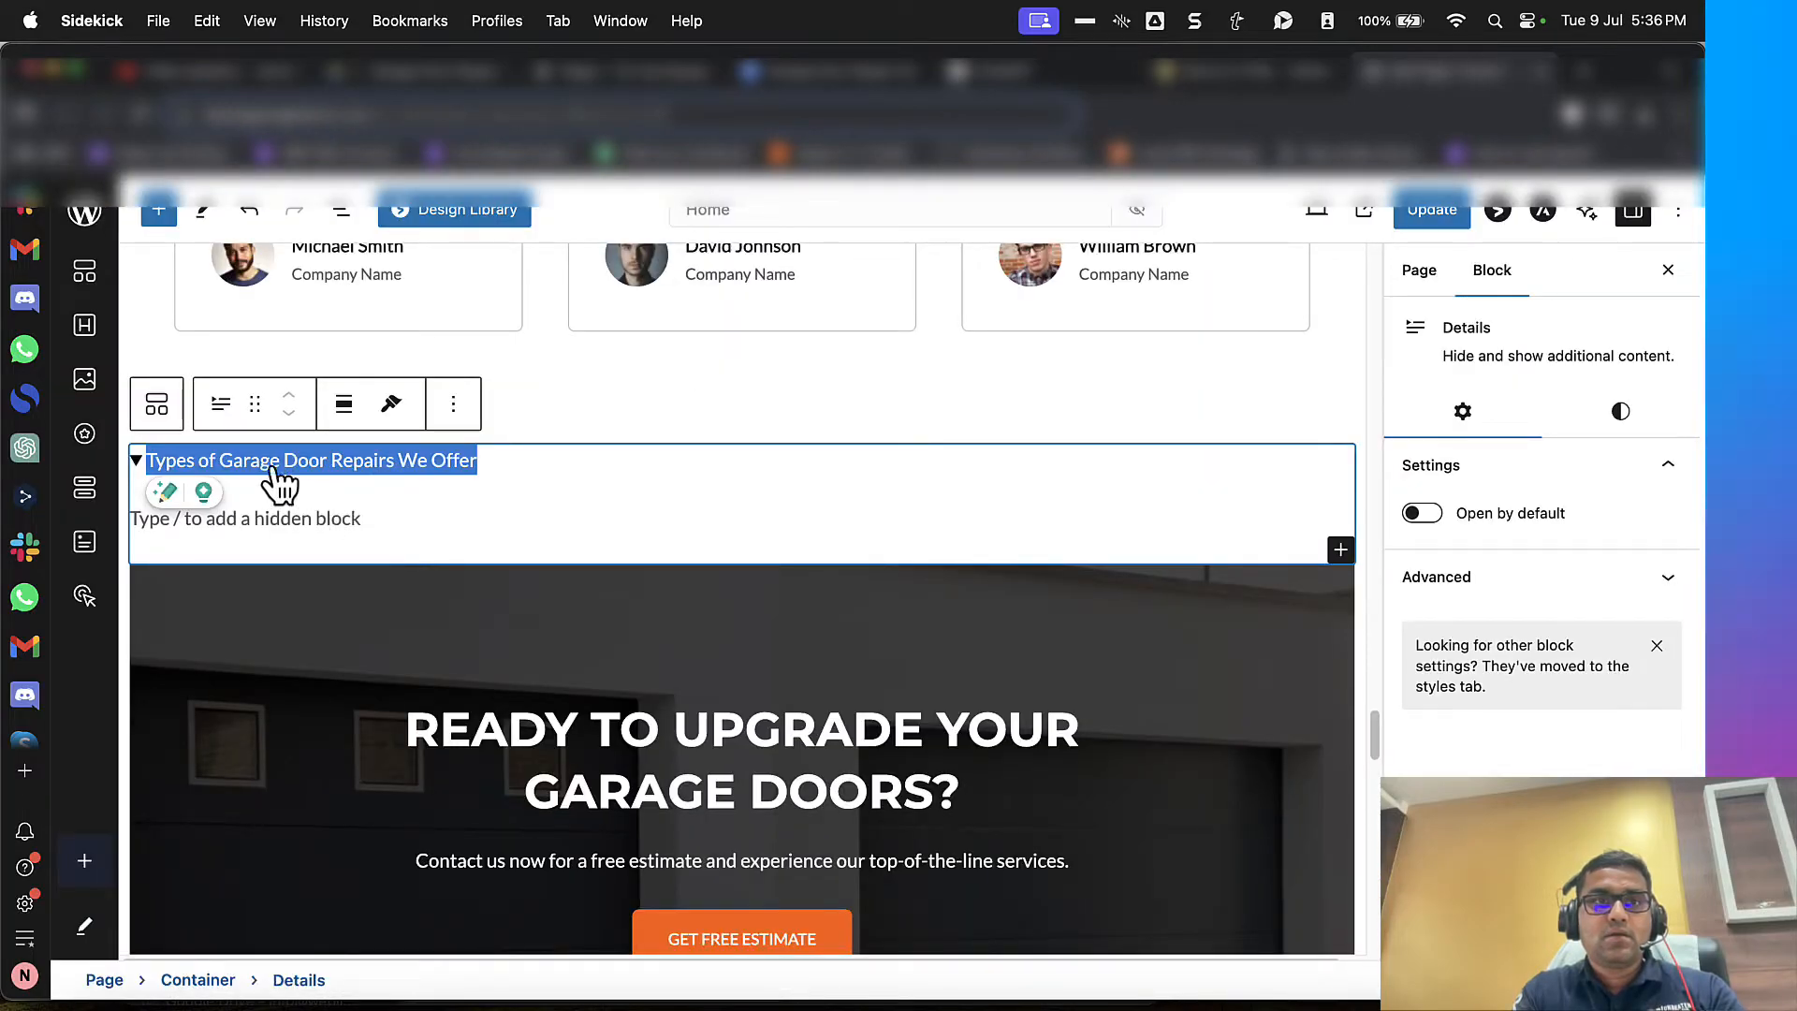
{"action": "left_click", "coordinate": [353, 462]}
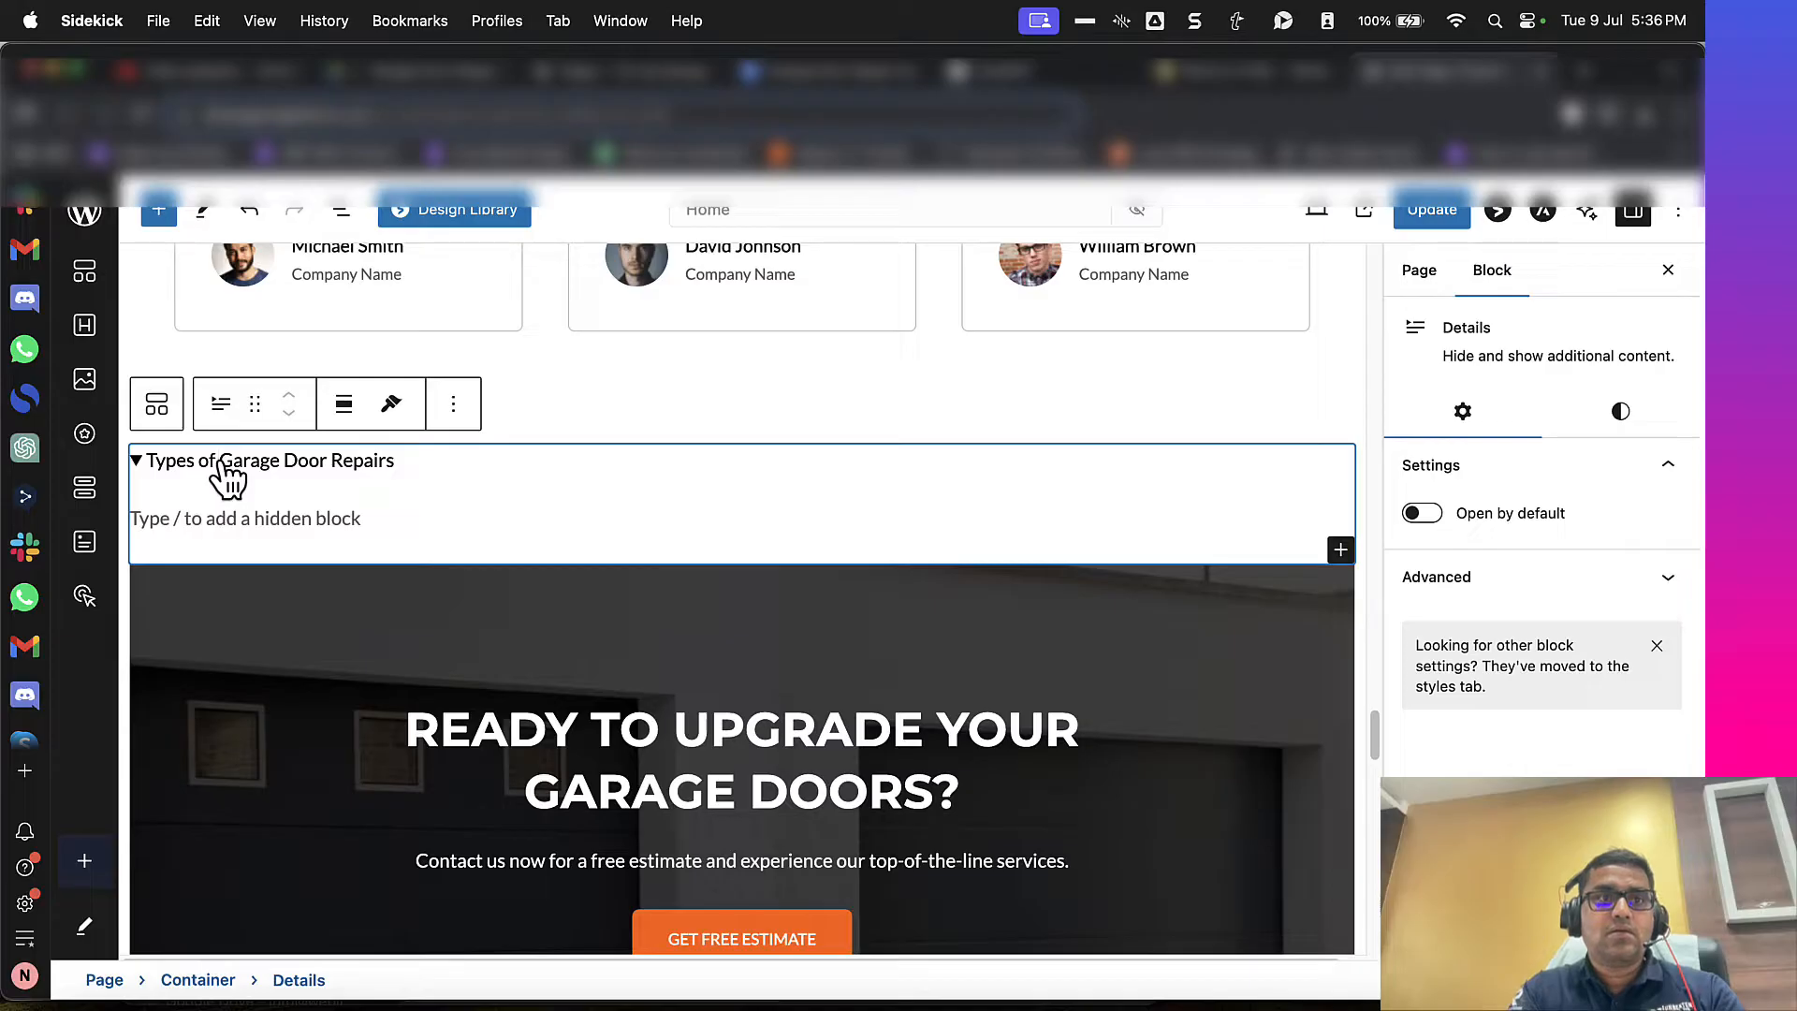
Step: Cut the whole "Types of Garage Door Repairs We Offer" section from WordHTML and paste it as the Details block's hidden content
{"action": "left_click", "coordinate": [1252, 79]}
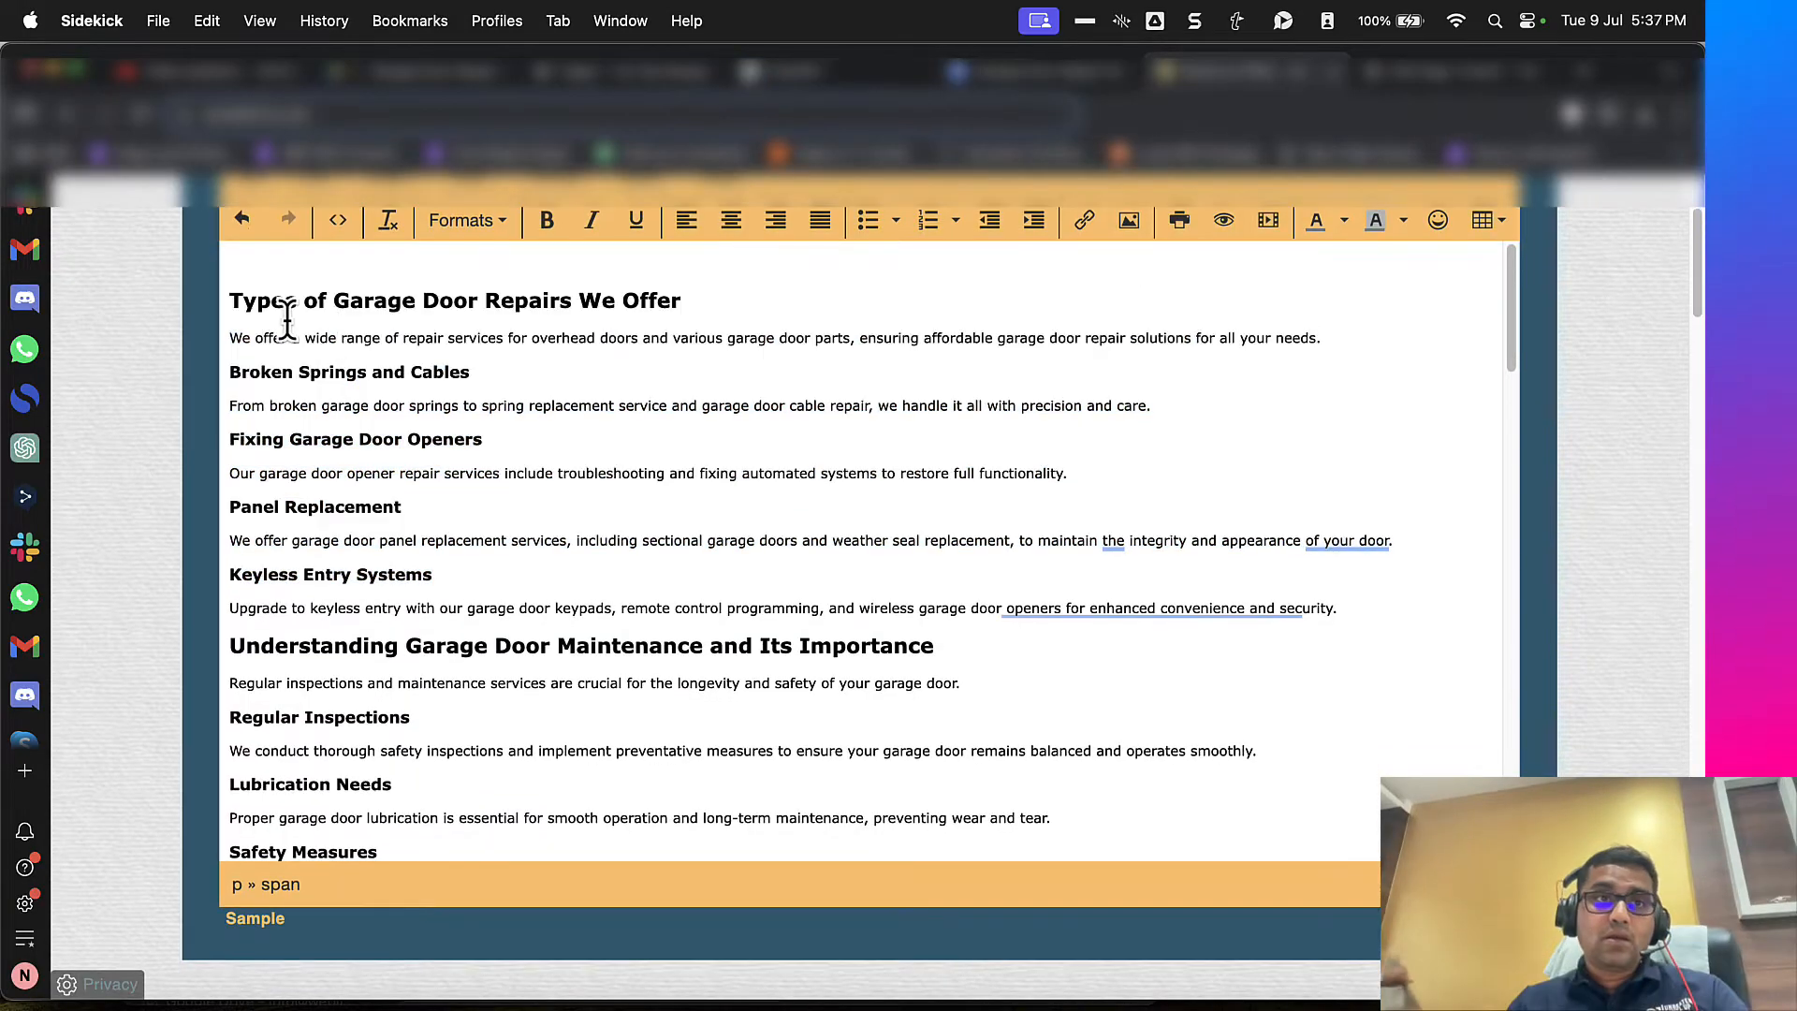
{"action": "left_click", "coordinate": [229, 307]}
{"action": "left_click", "coordinate": [1376, 602], "text": "shift"}
{"action": "key", "text": "super+x"}
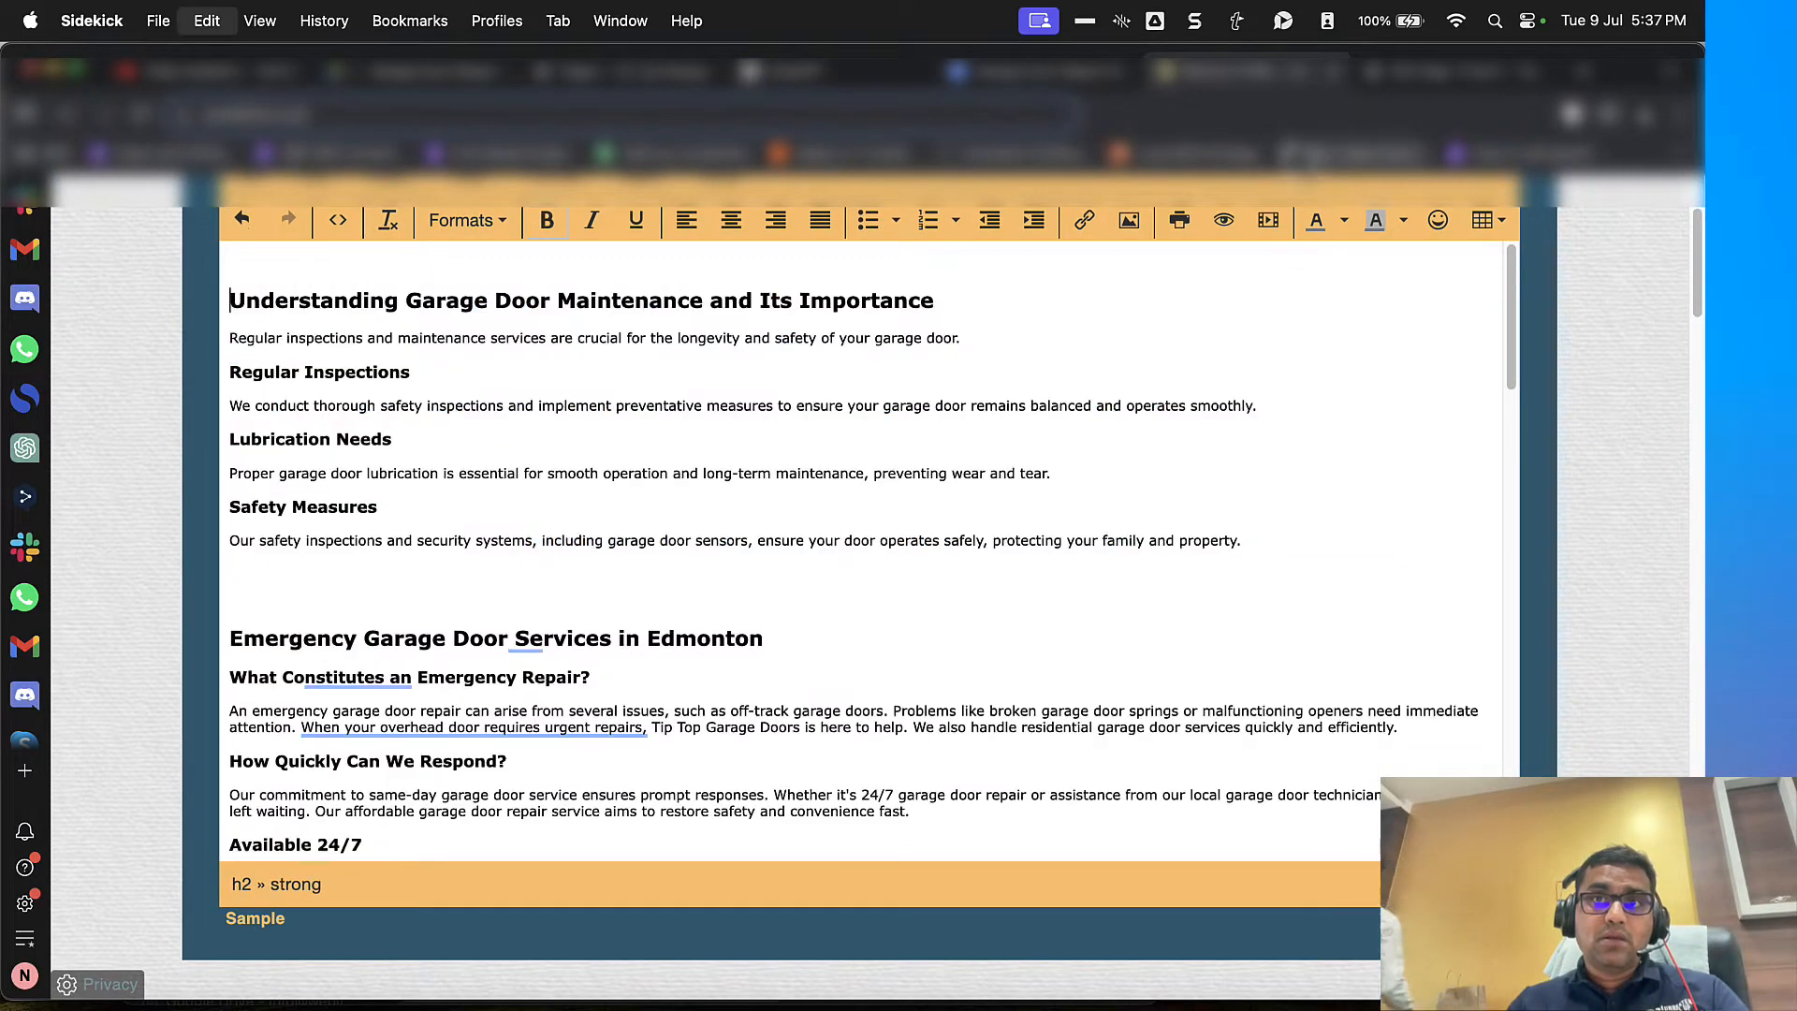
{"action": "key", "text": "ctrl+Tab"}
{"action": "left_click", "coordinate": [333, 513]}
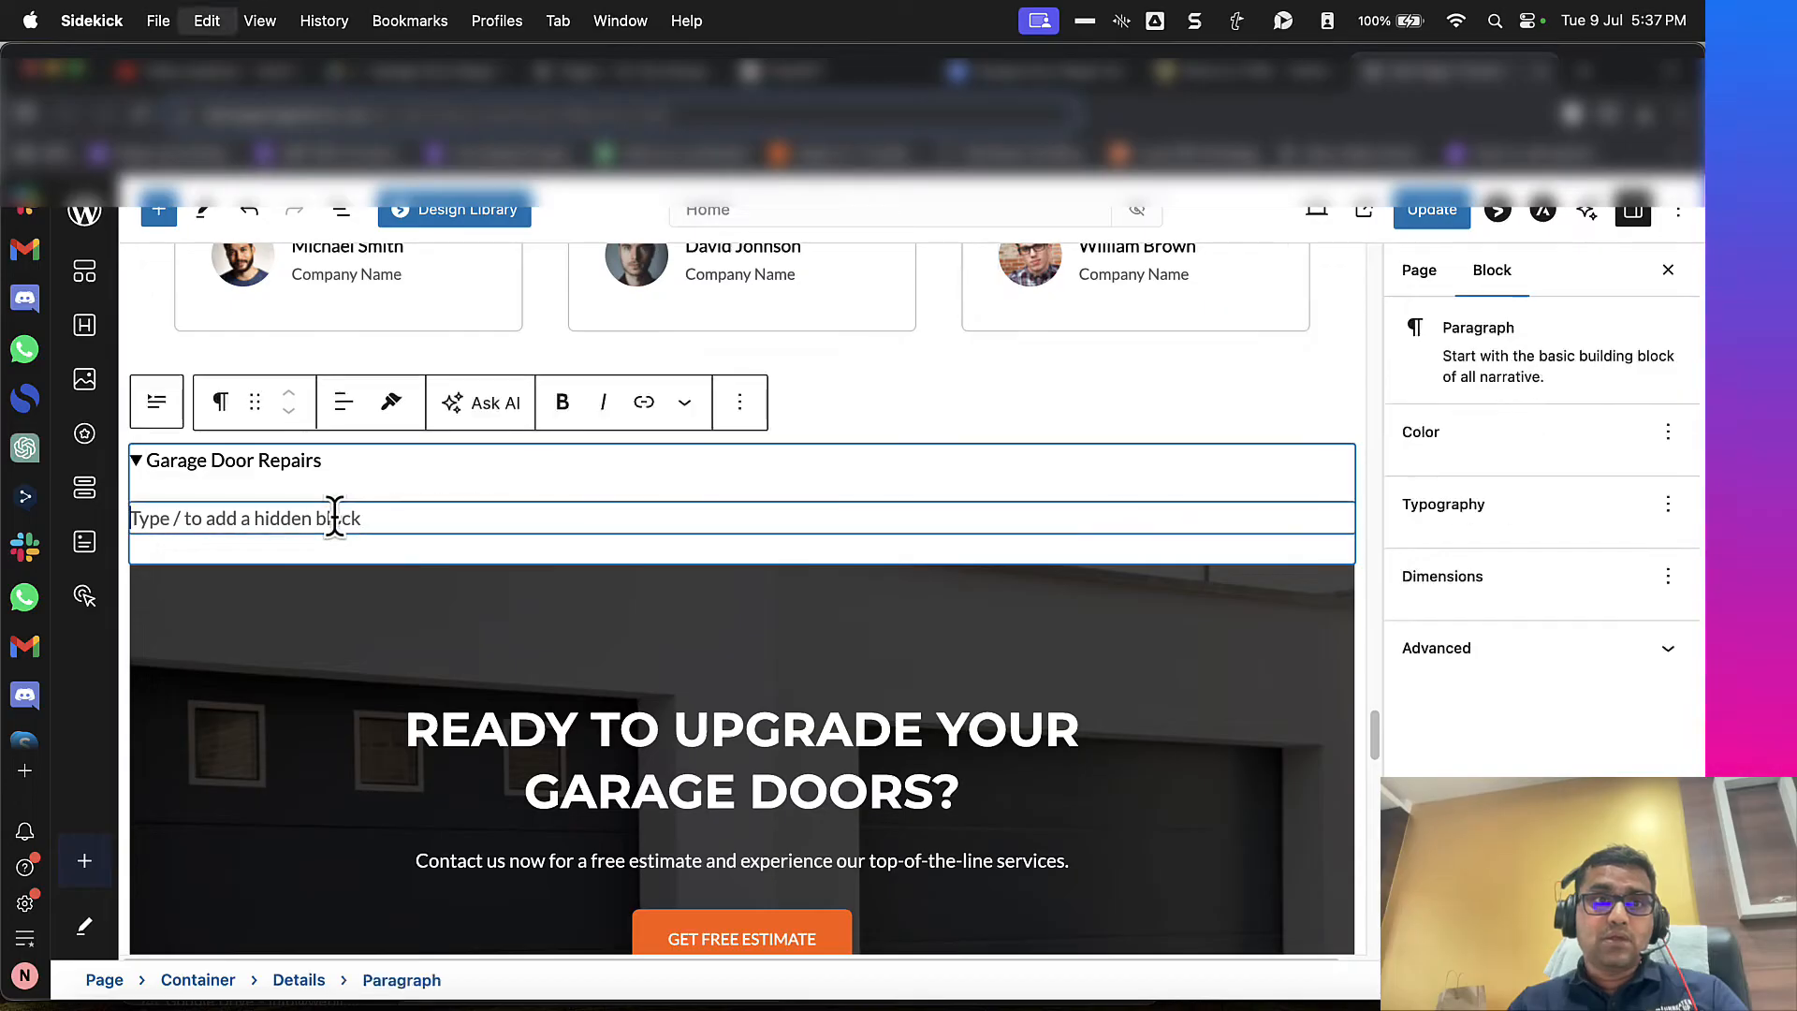
{"action": "key", "text": "super+v"}
{"action": "scroll", "coordinate": [334, 513], "scroll_direction": "up", "scroll_amount": 10}
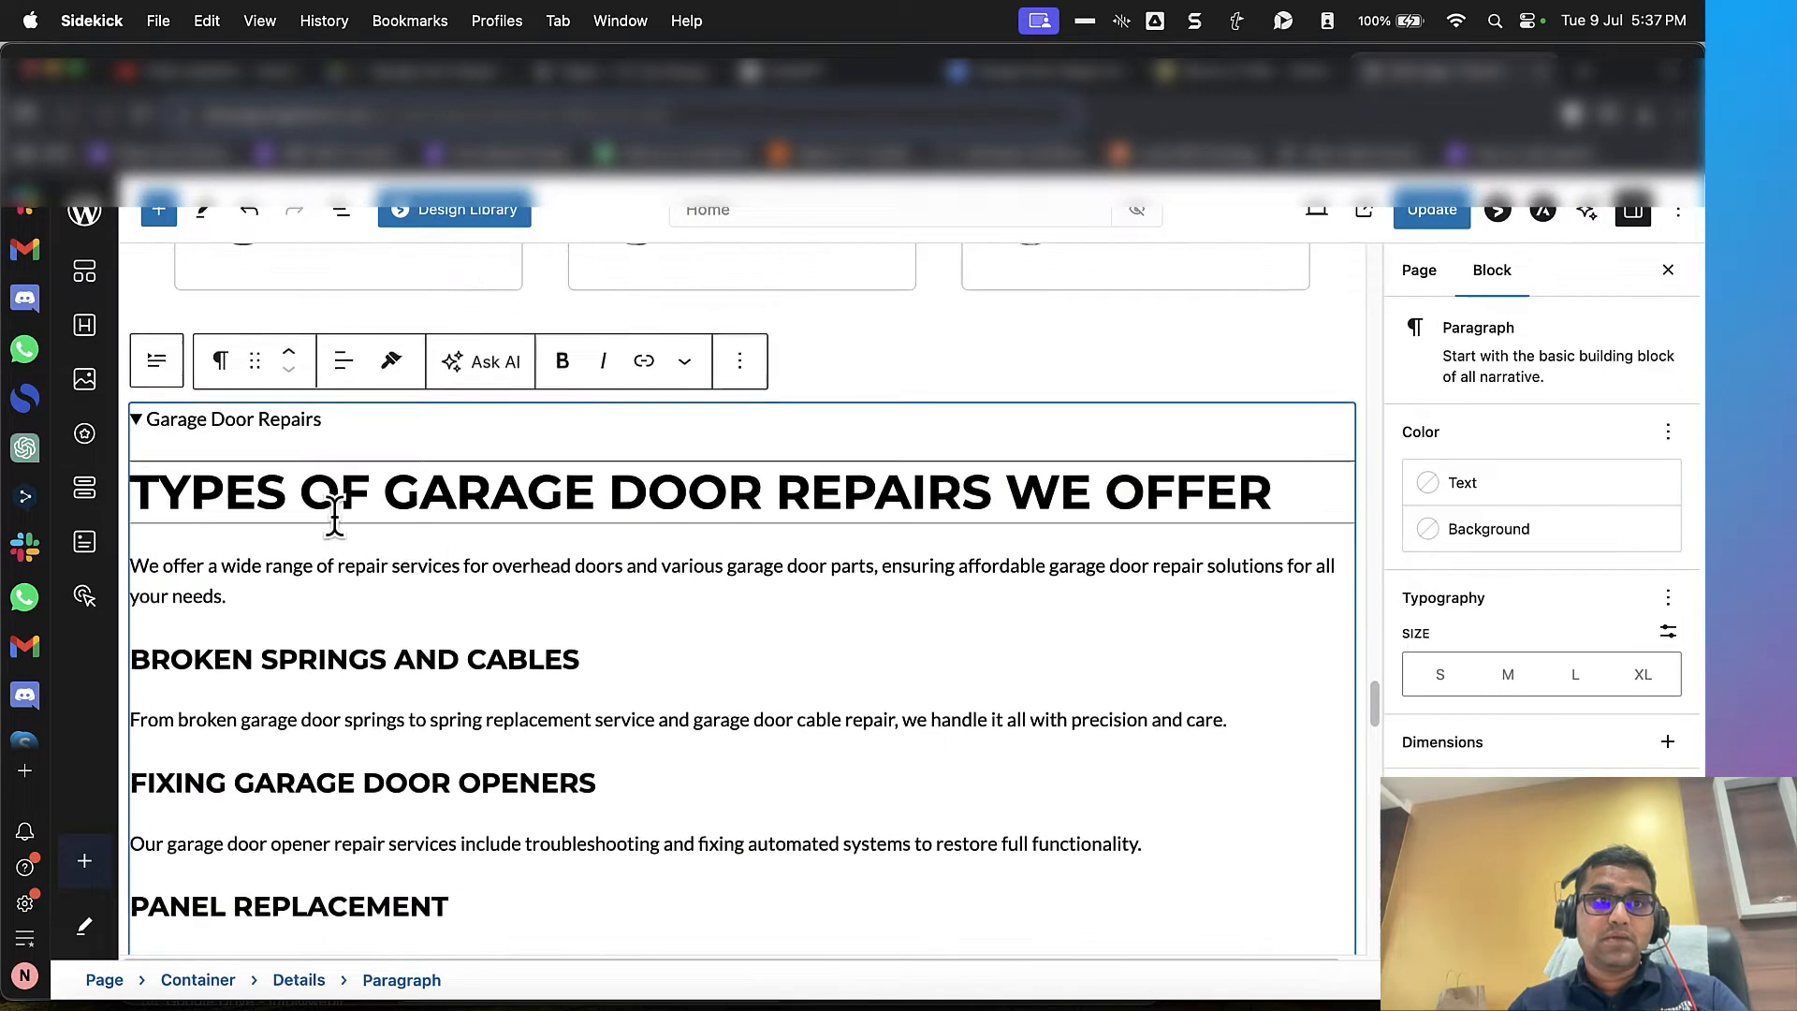
Step: Update the page, then open the live home page and test expanding and collapsing the "Garage Door Repairs" section
{"action": "left_click", "coordinate": [147, 466]}
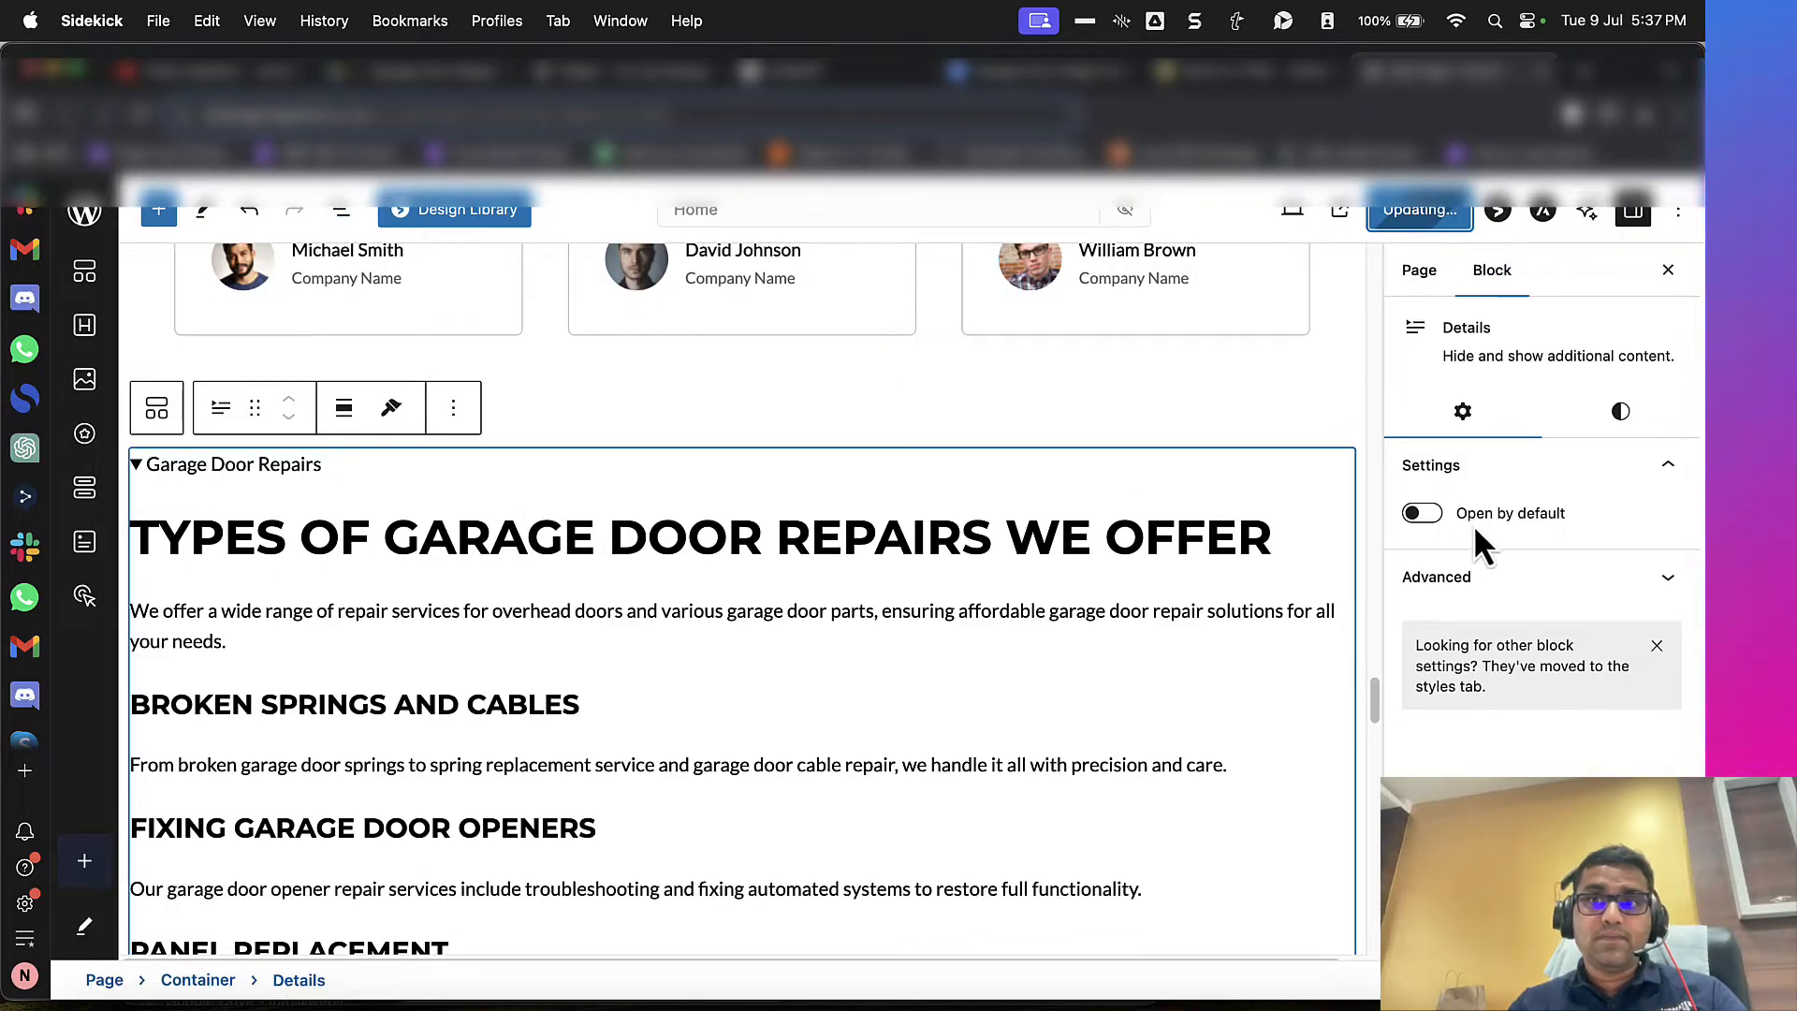
{"action": "left_click", "coordinate": [1340, 210]}
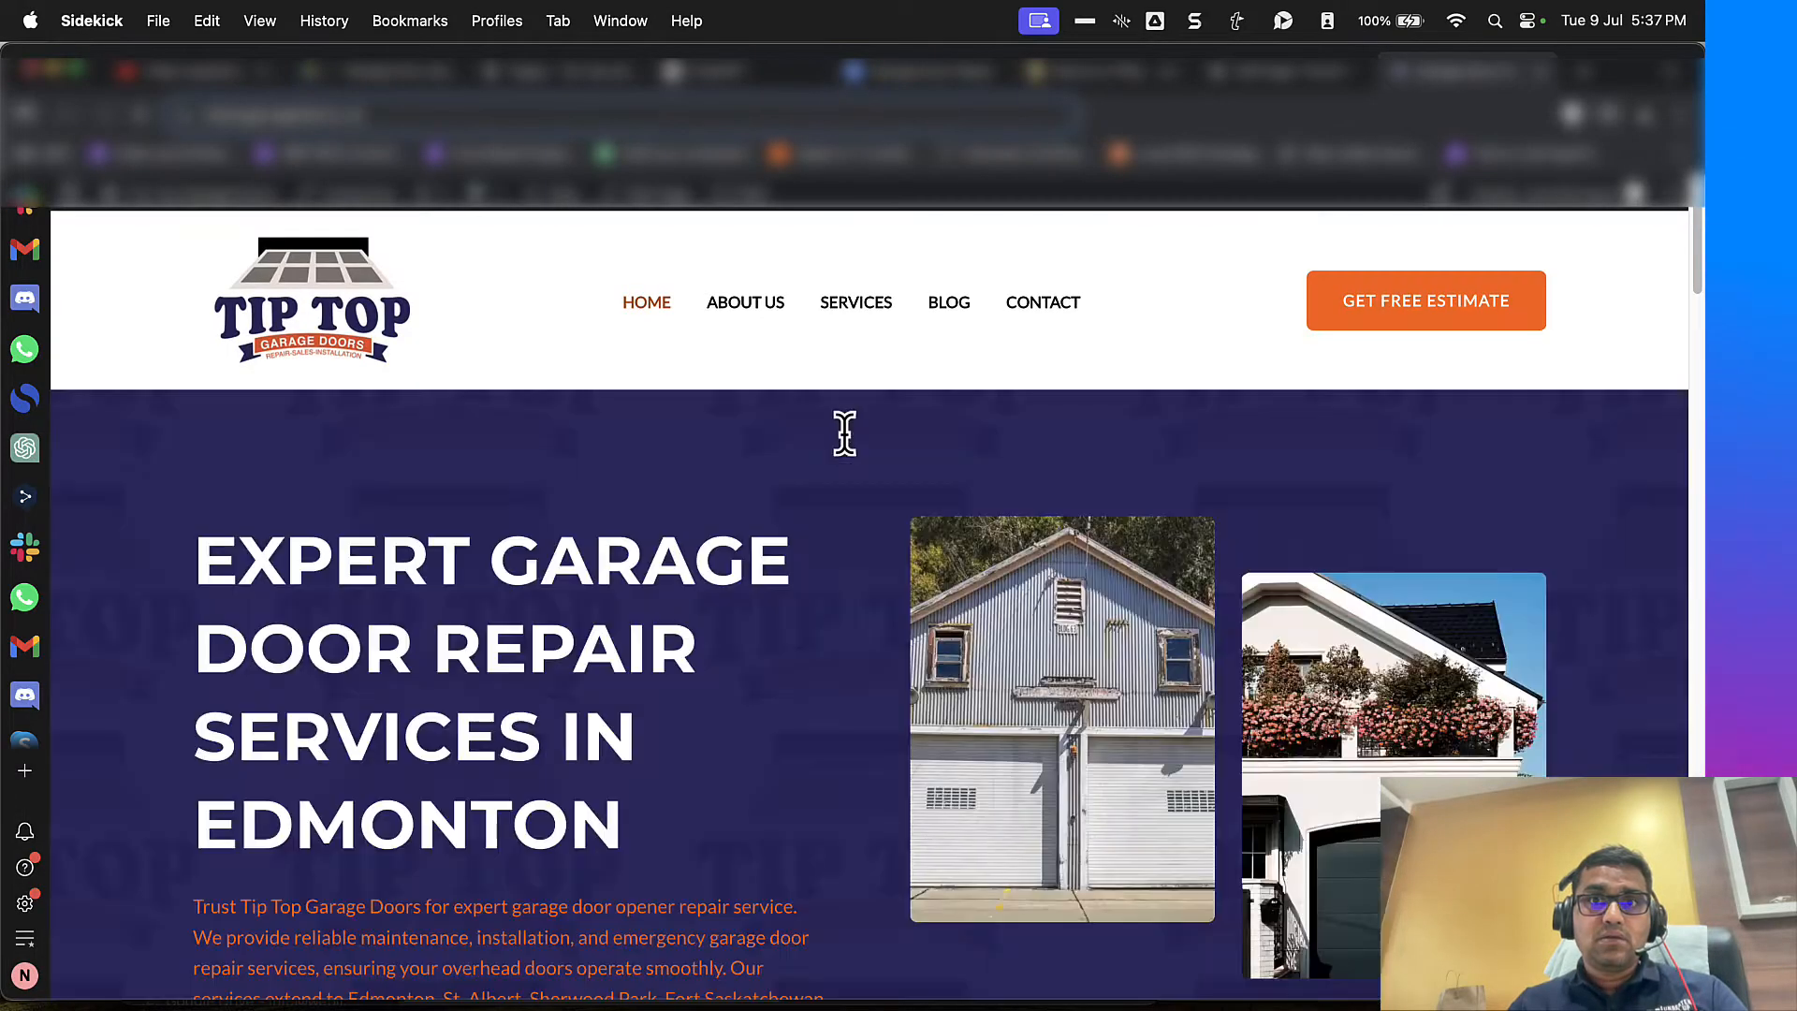
{"action": "scroll", "coordinate": [845, 435], "scroll_direction": "down", "scroll_amount": 20}
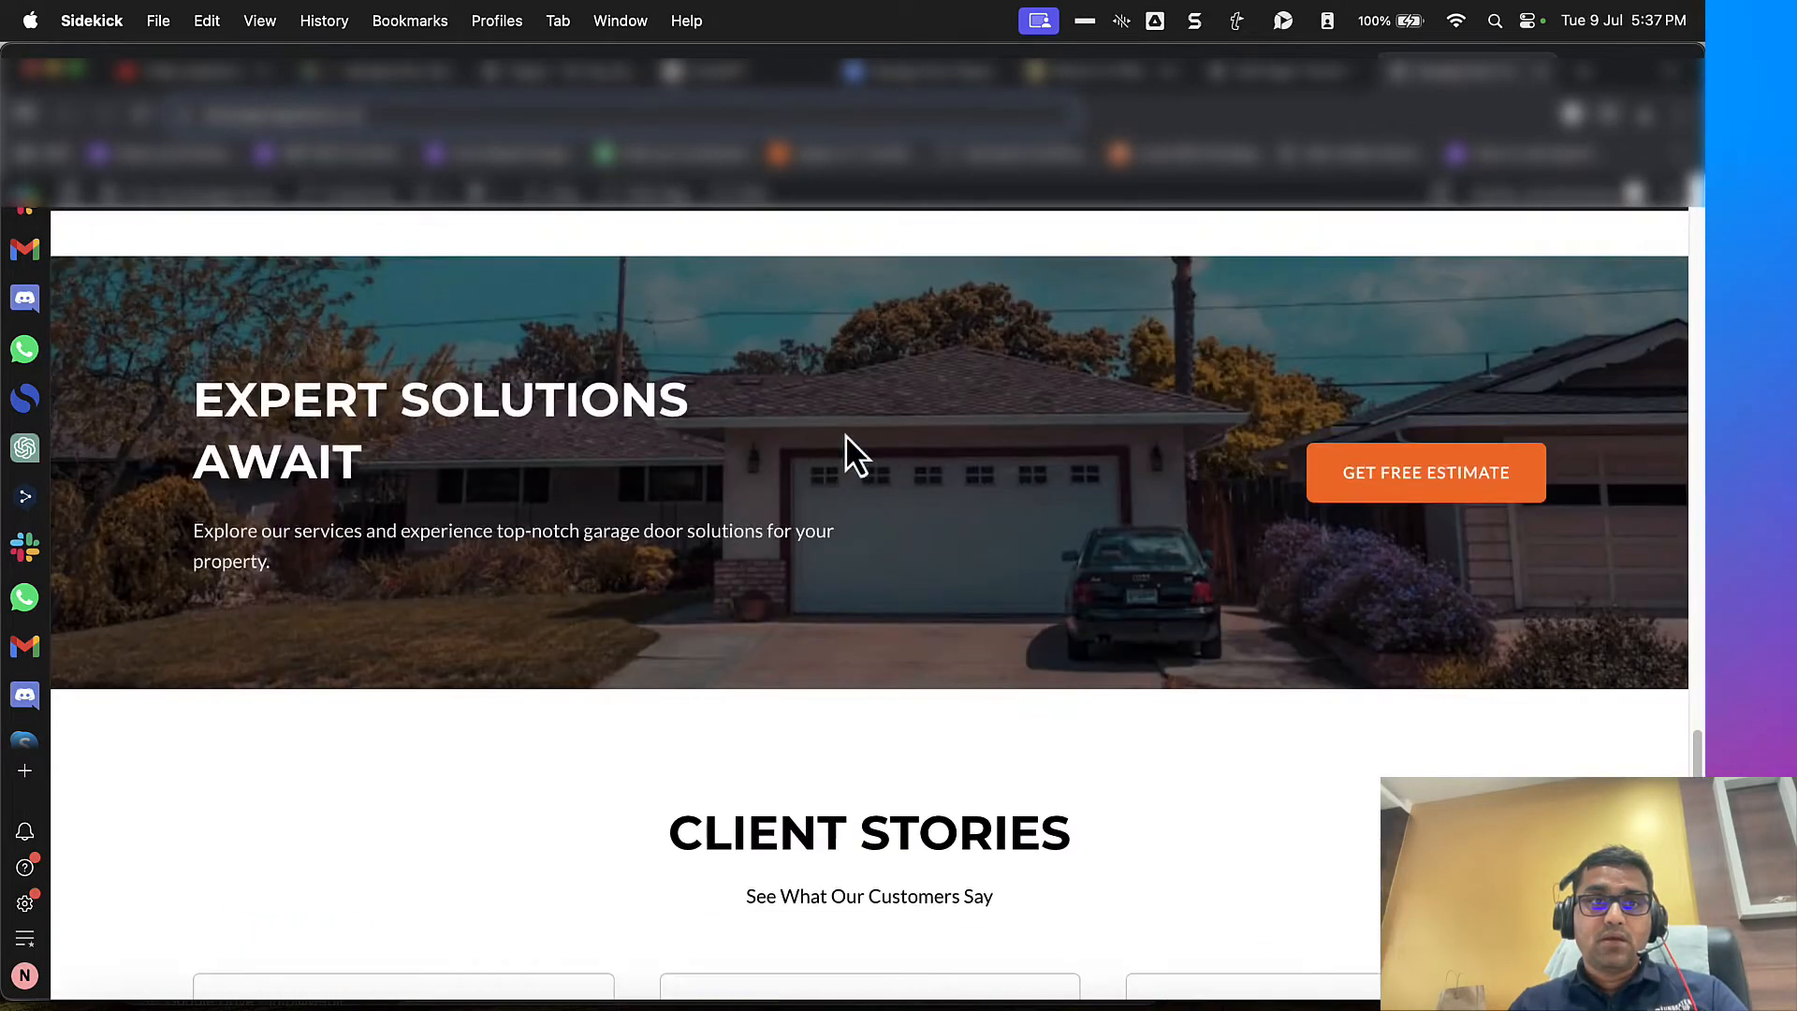
{"action": "scroll", "coordinate": [845, 434], "scroll_direction": "down", "scroll_amount": 5}
{"action": "scroll", "coordinate": [417, 526], "scroll_direction": "up", "scroll_amount": 2}
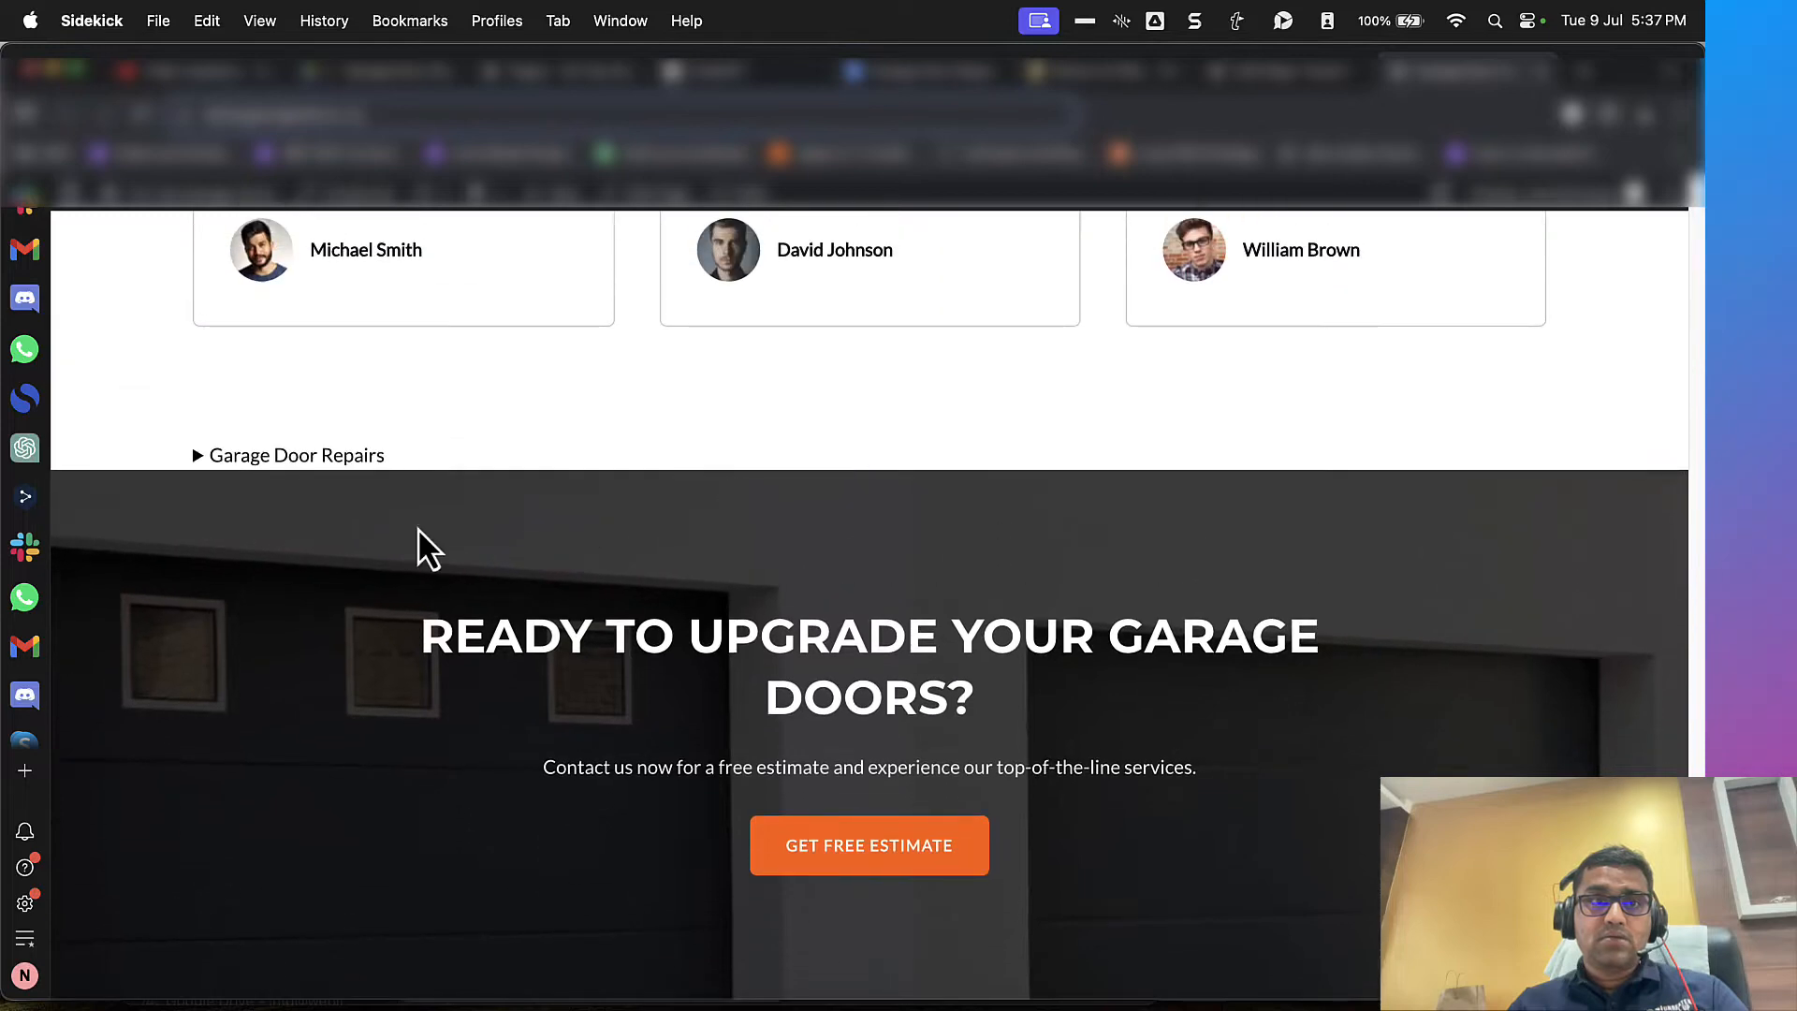
{"action": "left_click", "coordinate": [318, 468]}
{"action": "left_click", "coordinate": [318, 468]}
{"action": "double_click", "coordinate": [318, 468]}
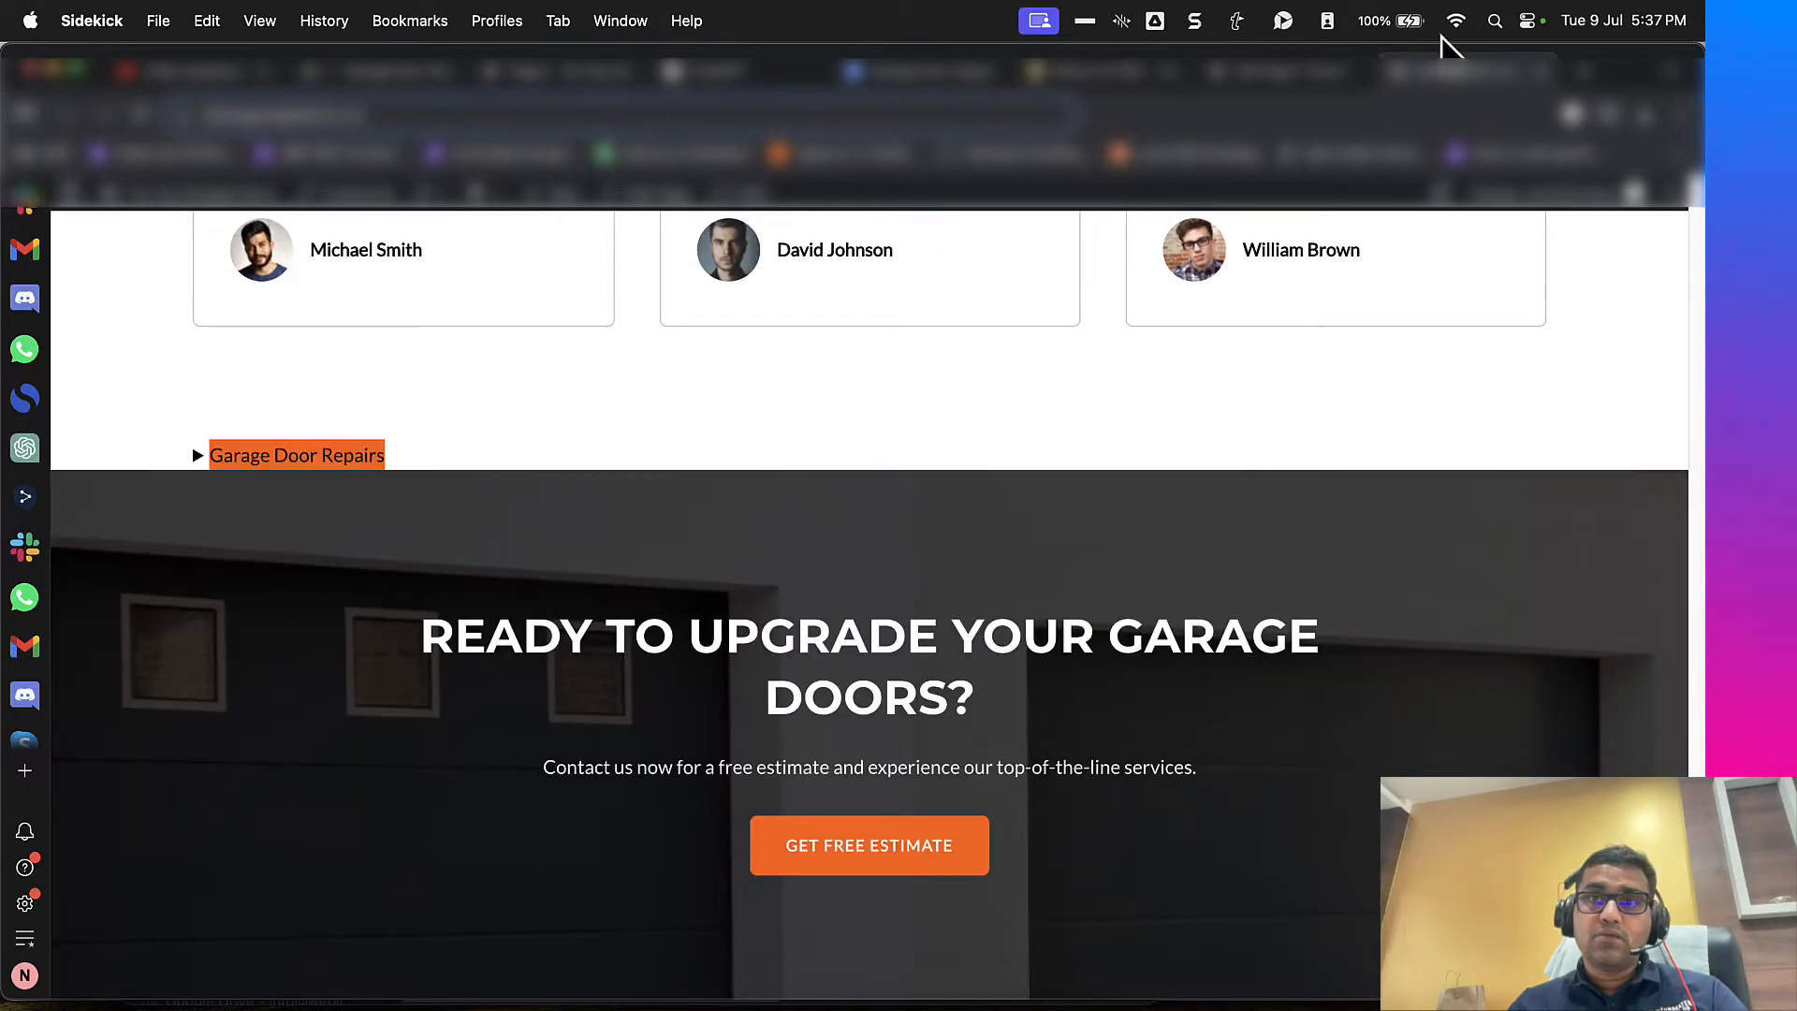
Step: Copy "Garage Door Maintenance" from the maintenance heading in WordHTML and paste it as the second Details block's summary
{"action": "left_click", "coordinate": [1278, 71]}
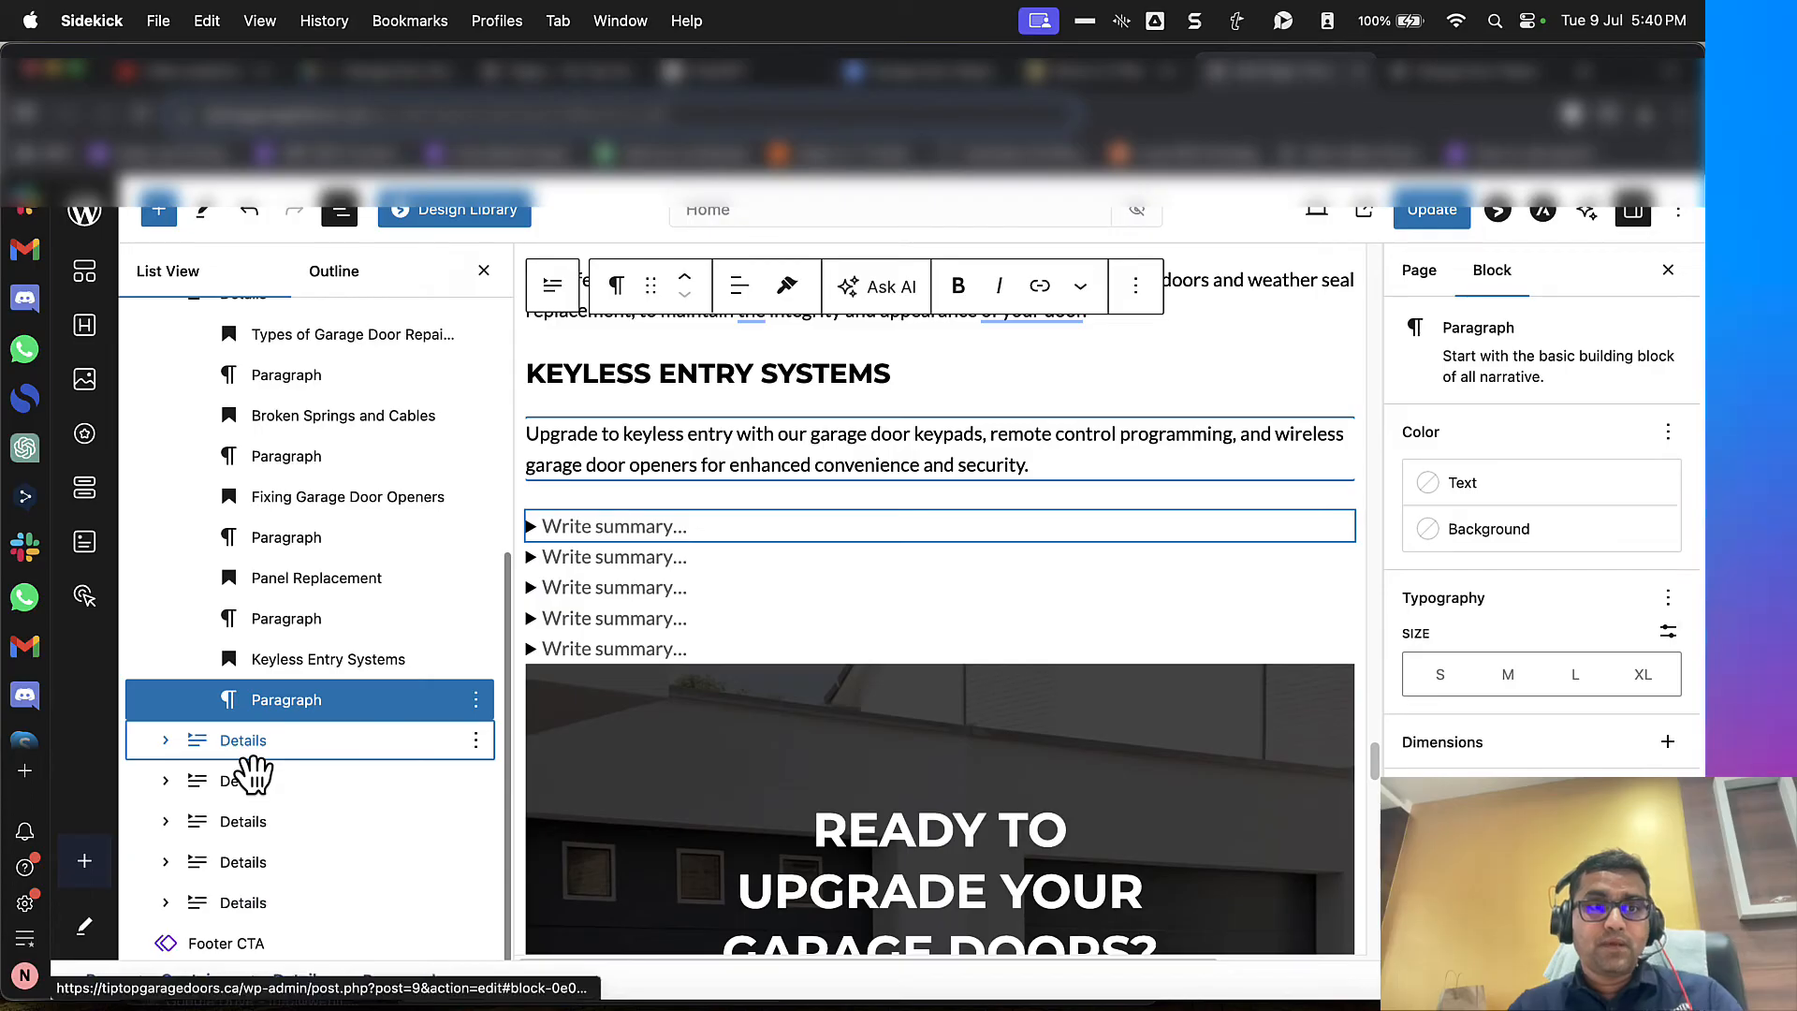
{"action": "left_click", "coordinate": [245, 738]}
{"action": "left_click", "coordinate": [1090, 71]}
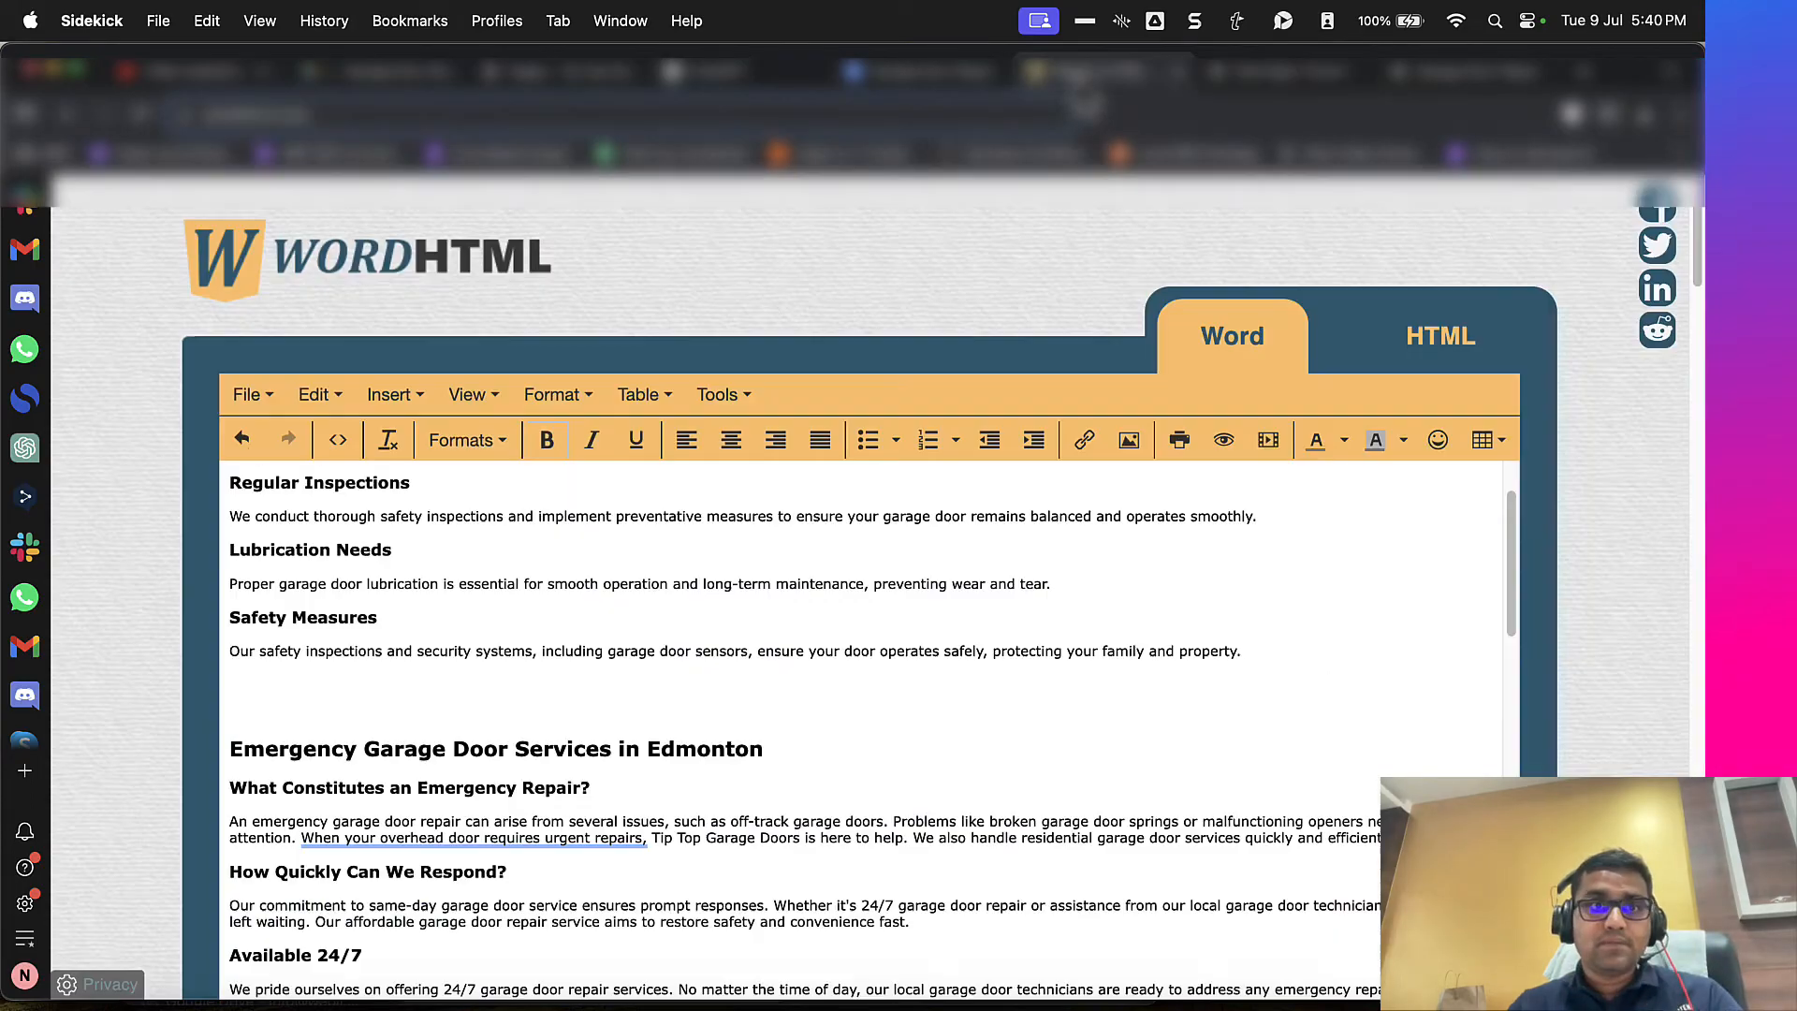
{"action": "scroll", "coordinate": [493, 646], "scroll_direction": "up", "scroll_amount": 3}
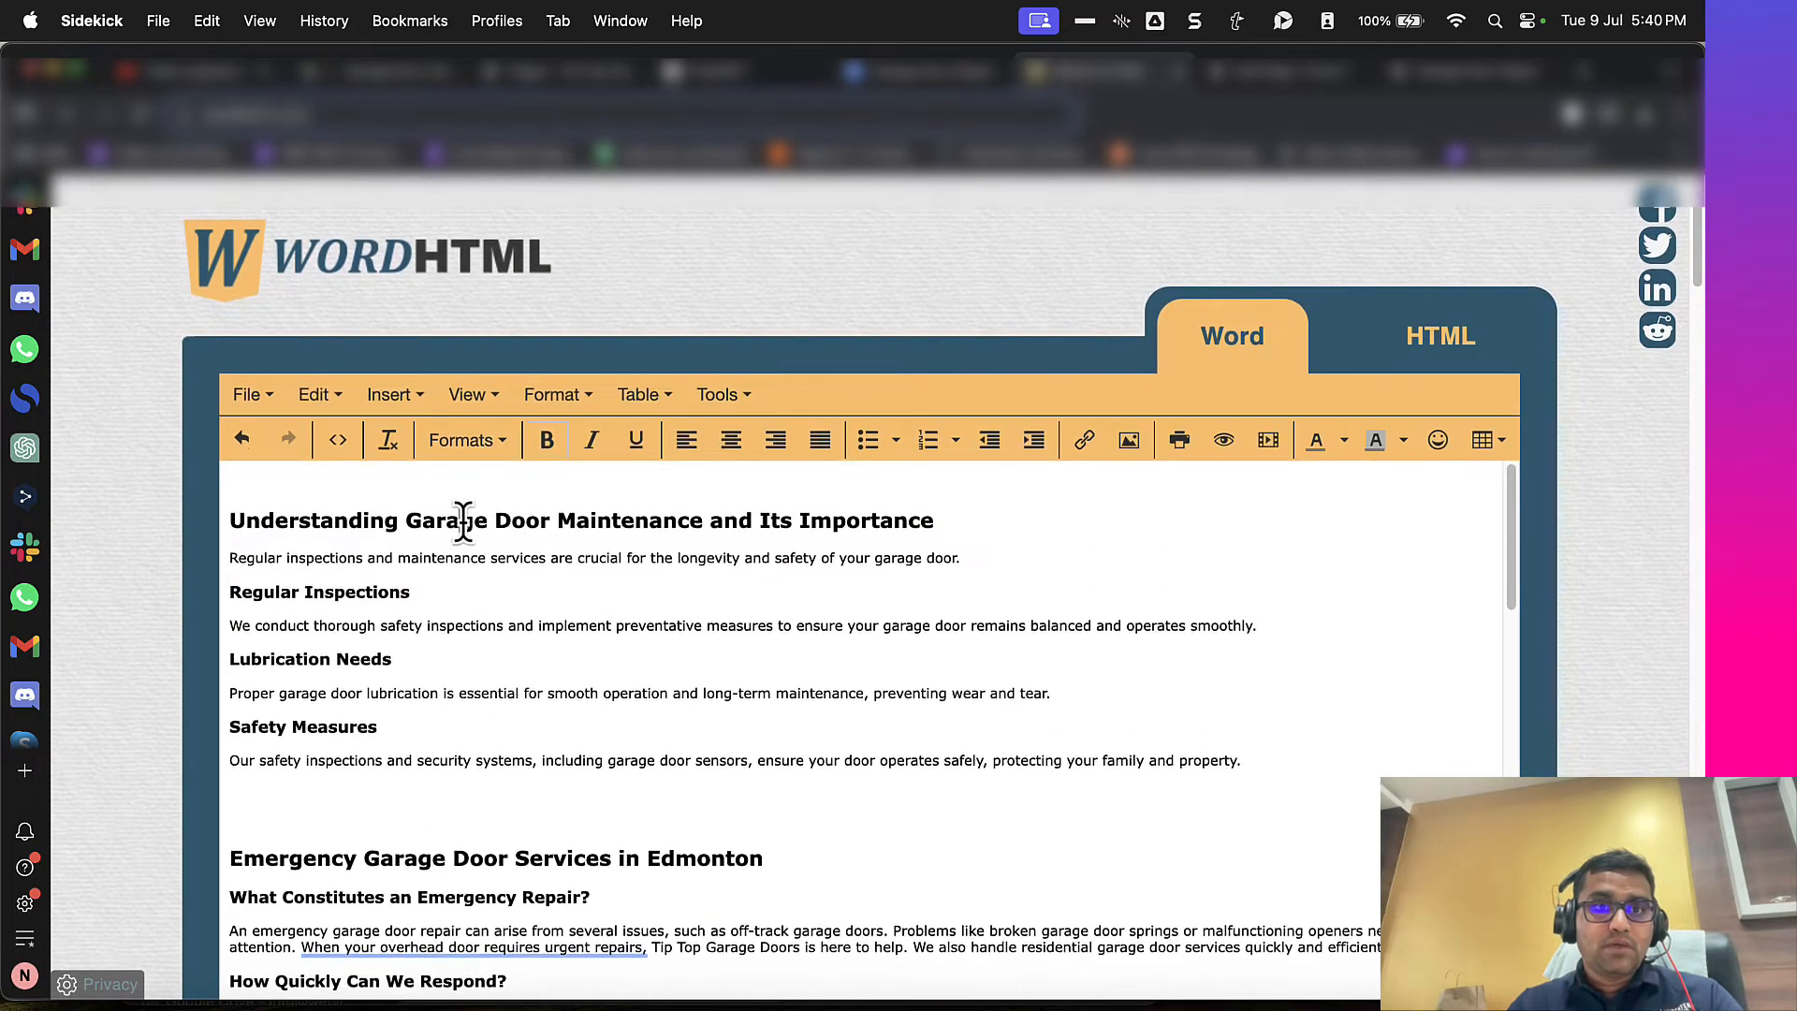
{"action": "key", "text": "ctrl+Tab"}
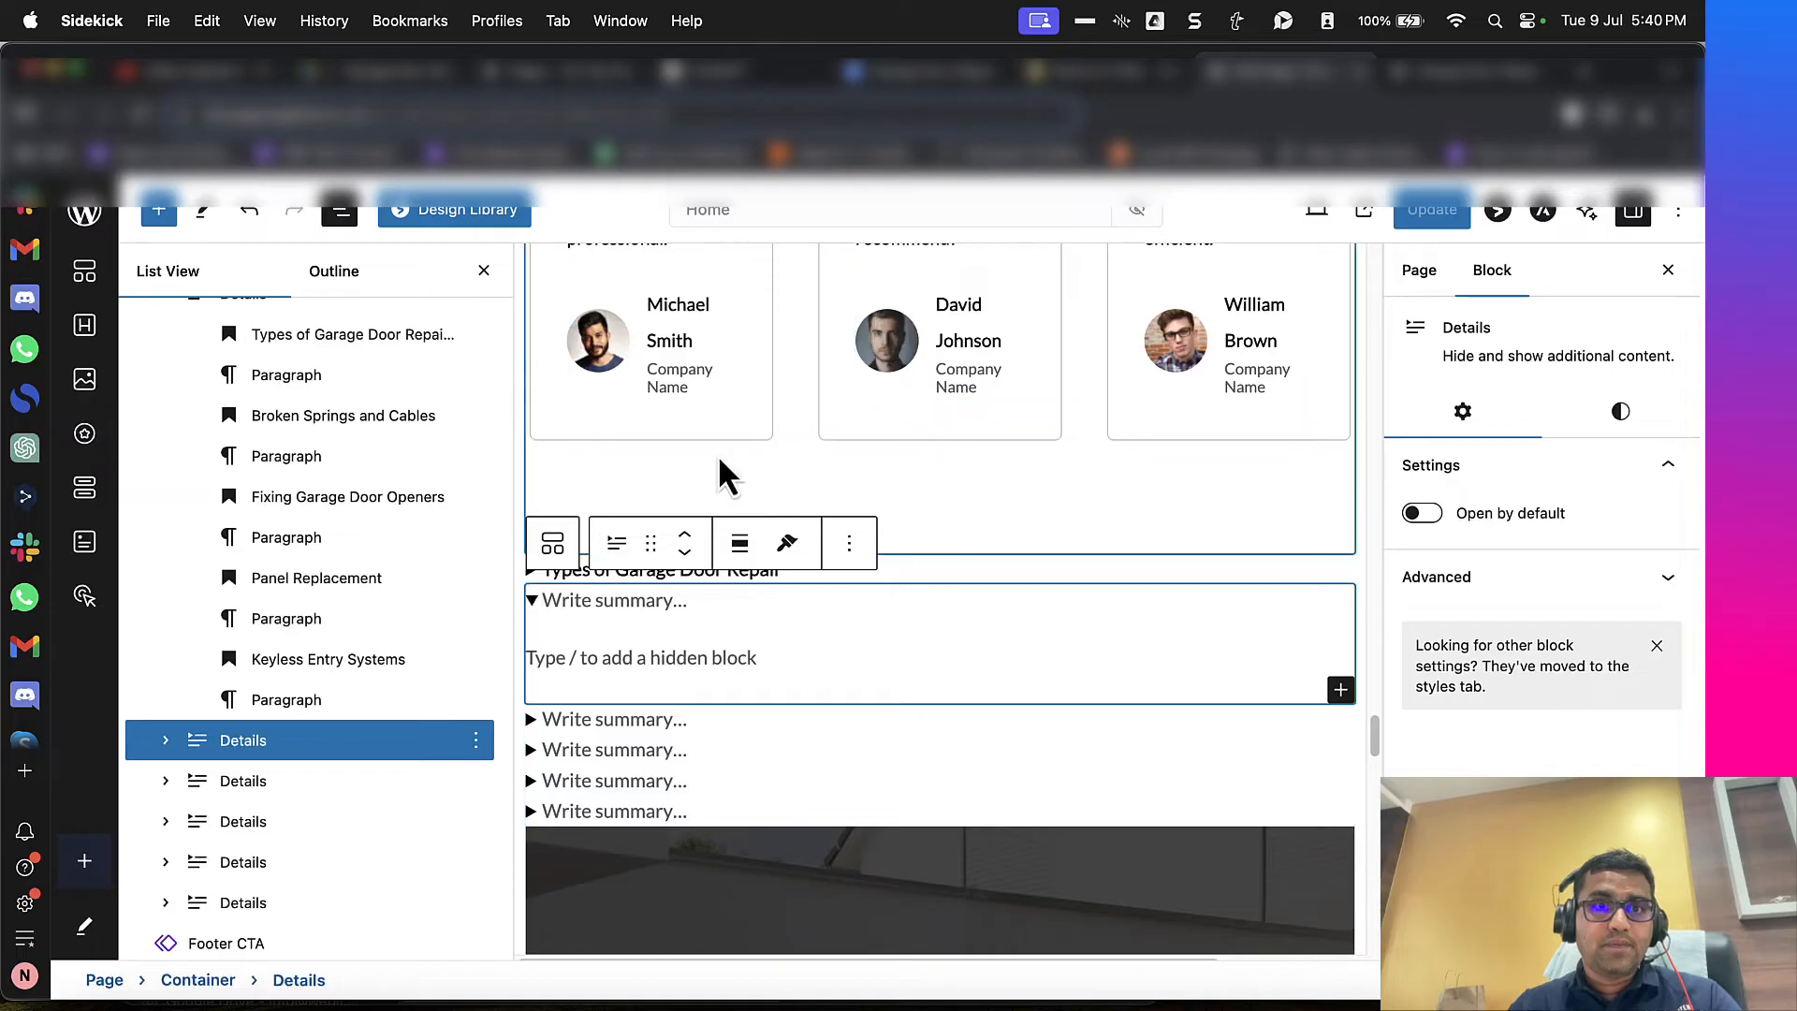
{"action": "key", "text": "super+v"}
Step: Cut the whole "Understanding Garage Door Maintenance and Its Importance" section from WordHTML and paste it as the "Garage Door Maintenance" block's hidden content
{"action": "key", "text": "ctrl+shift+Tab"}
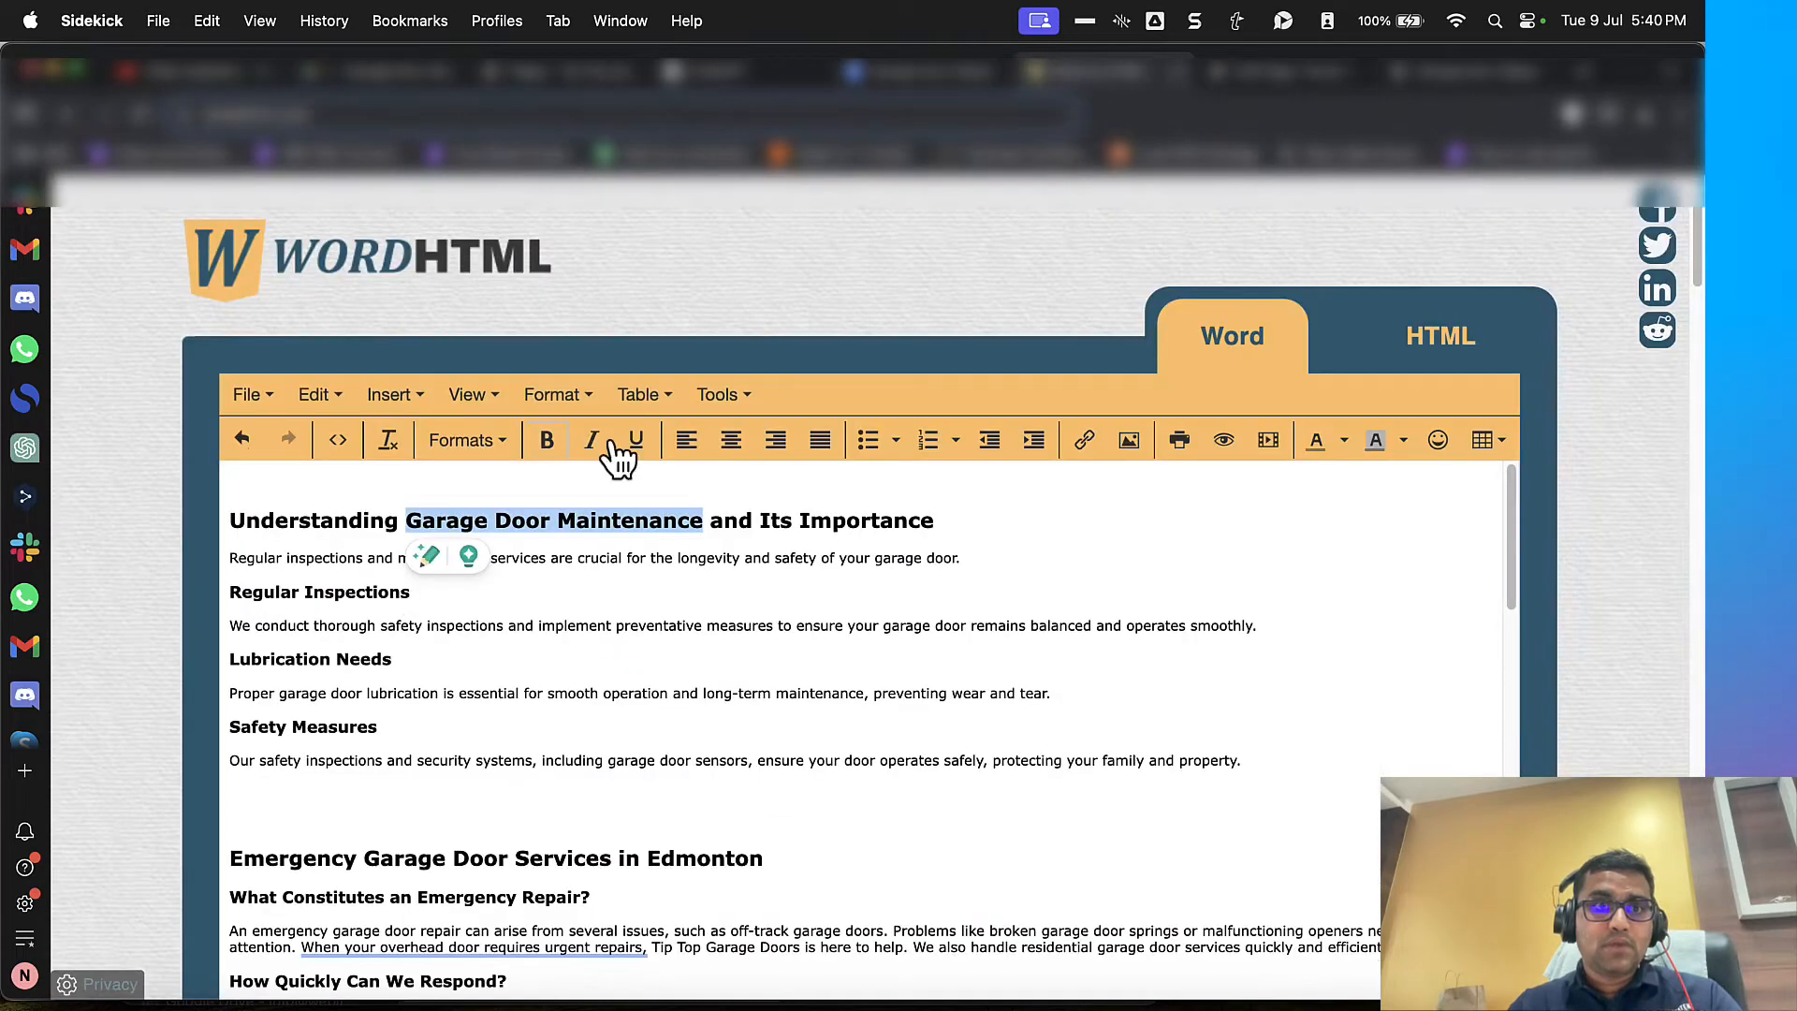
{"action": "left_click_drag", "start_coordinate": [232, 522], "coordinate": [1243, 760]}
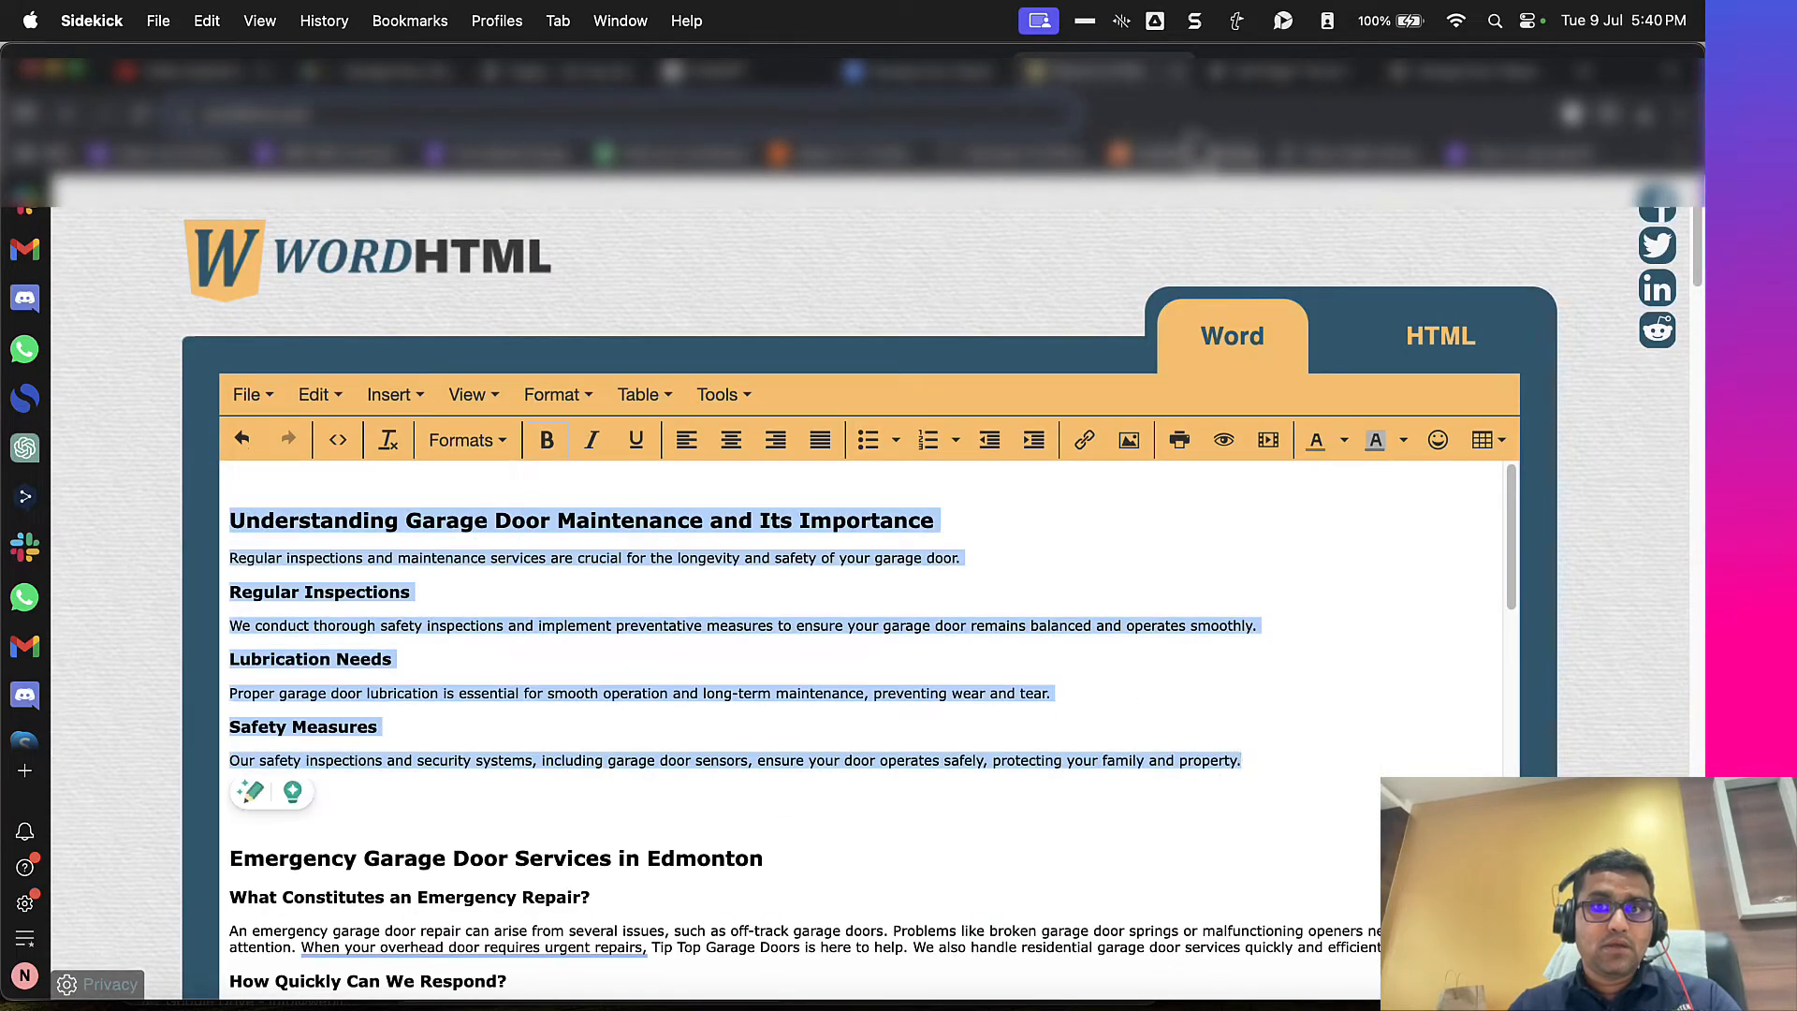
{"action": "key", "text": "super+x"}
{"action": "left_click", "coordinate": [1241, 83]}
{"action": "left_click", "coordinate": [587, 658]}
{"action": "key", "text": "super+v"}
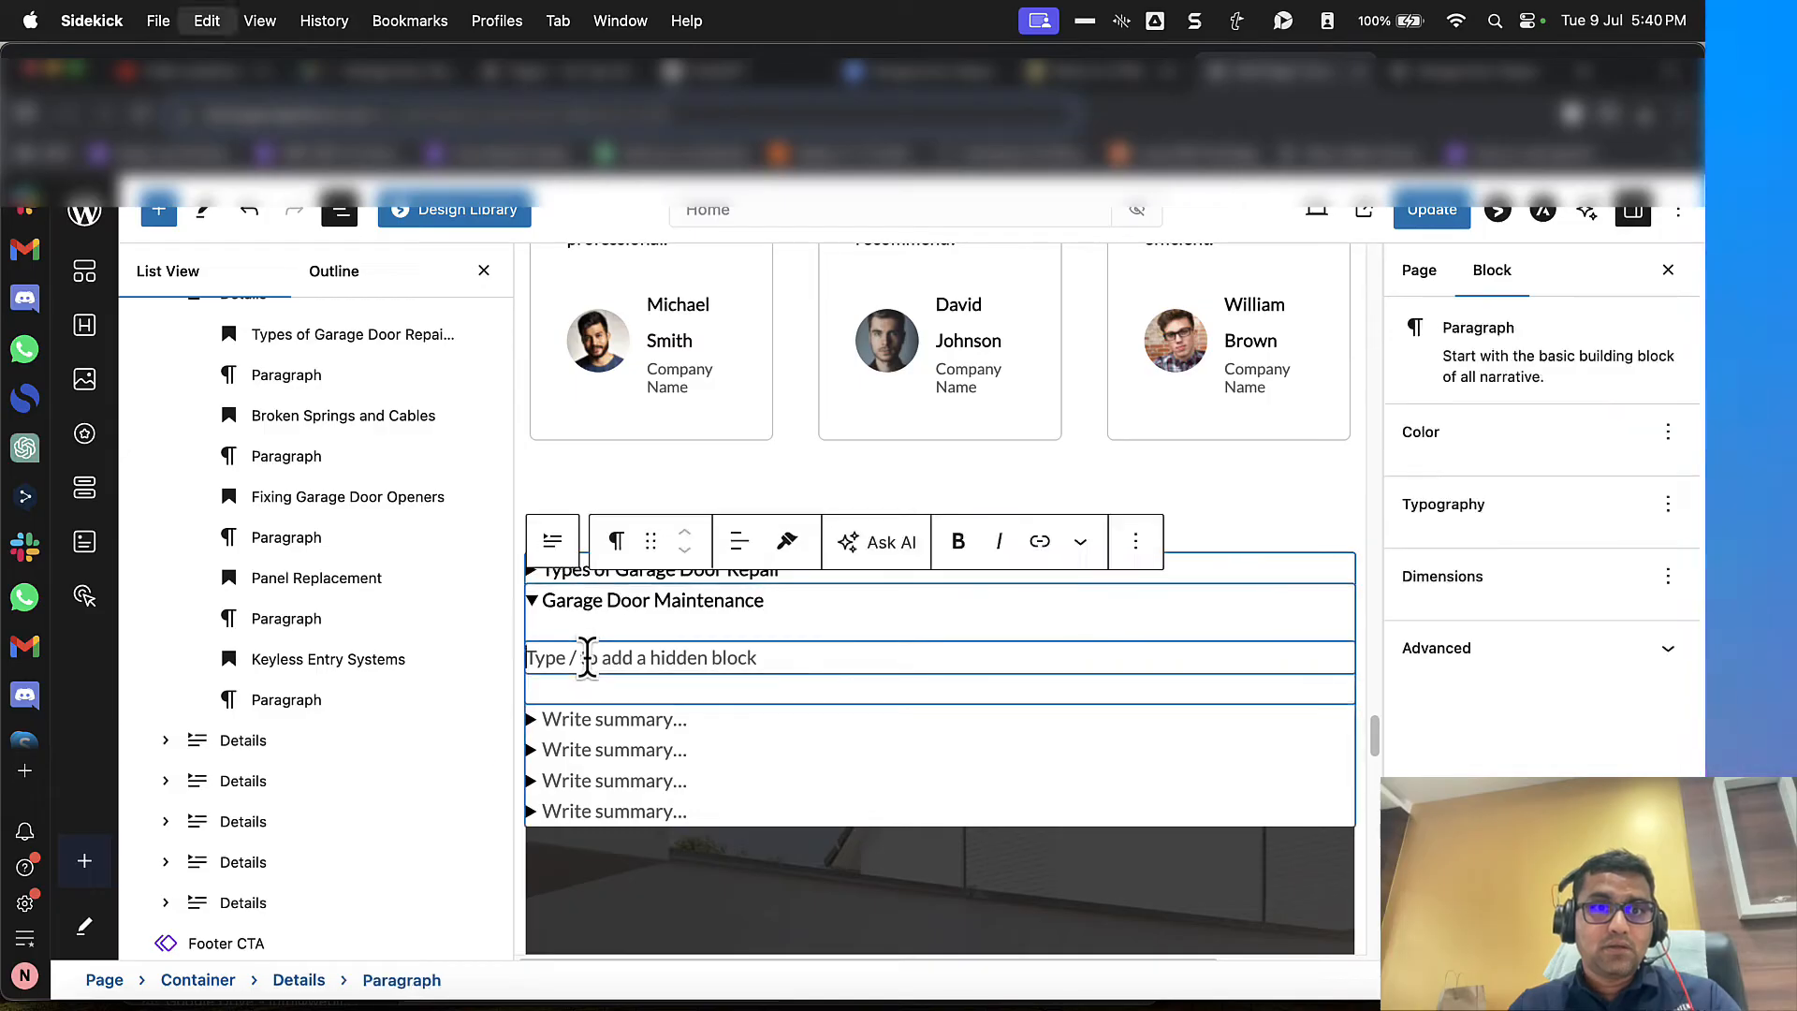
Step: Paste WordHTML's "Emergency Garage Door Services in Edmonton" heading as the third Details block's summary and shorten it to "Emergency Garage Door"
{"action": "key", "text": "ctrl+shift+Tab"}
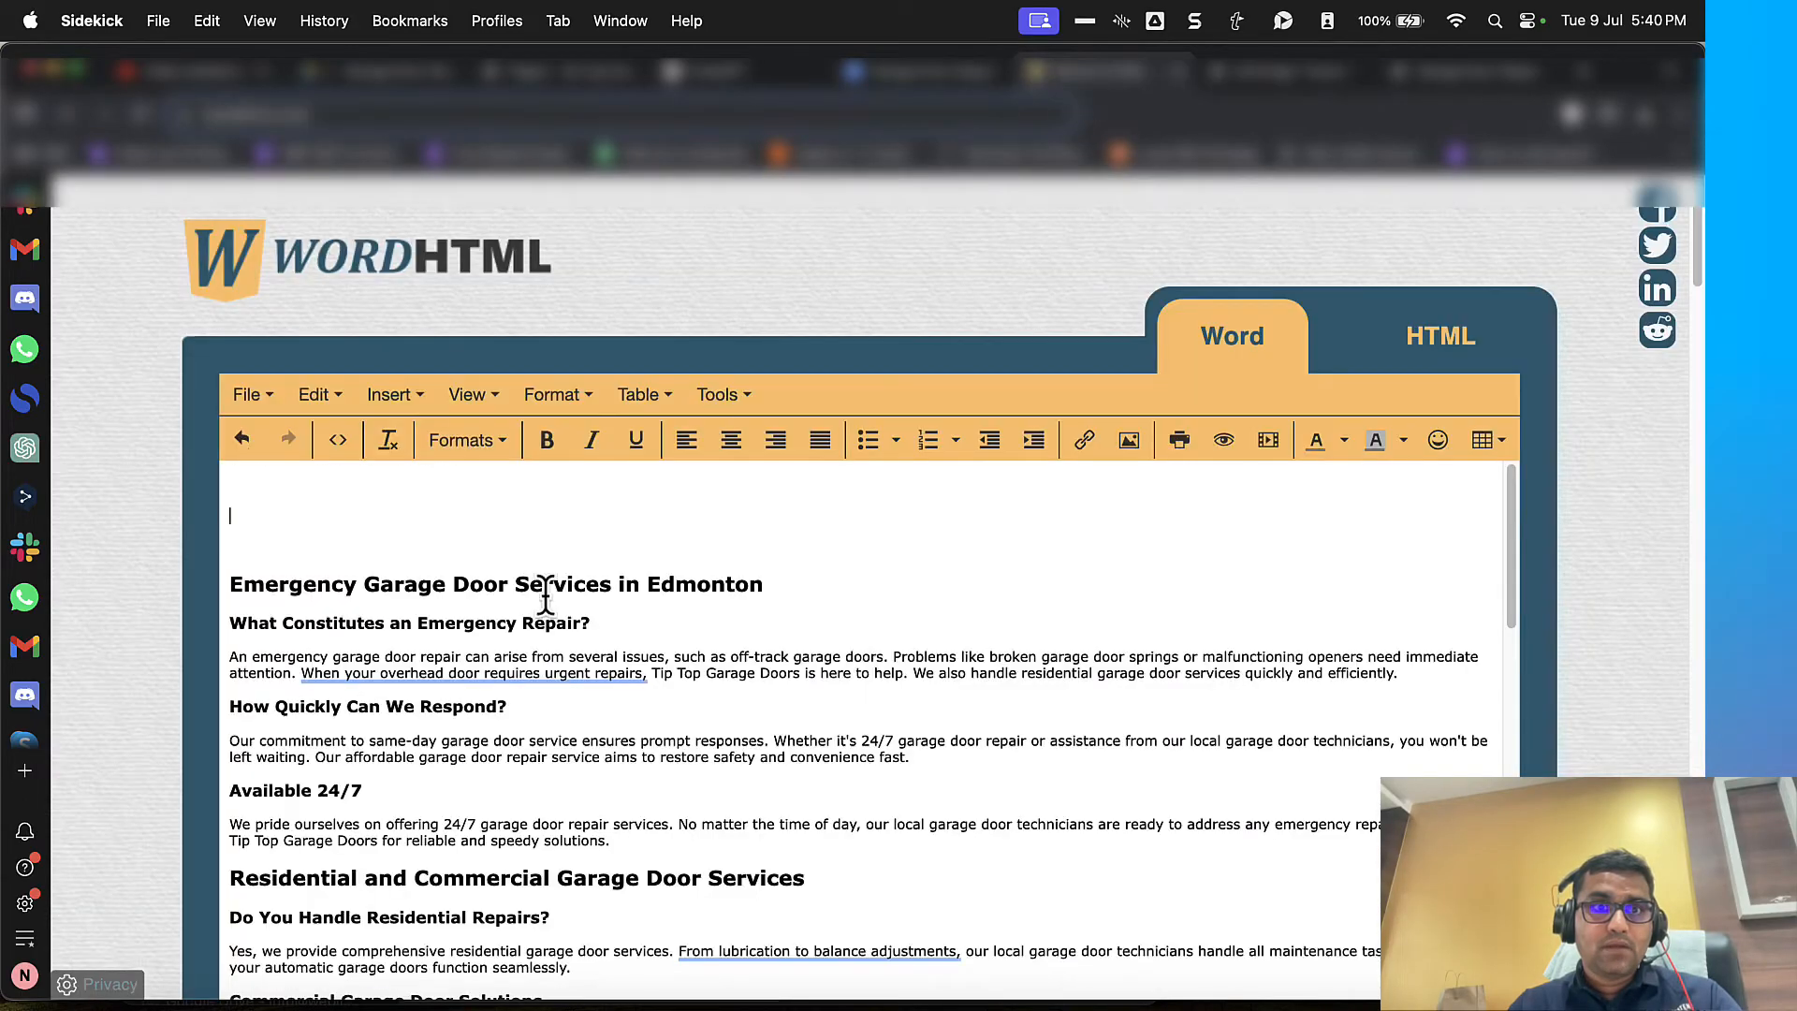
{"action": "scroll", "coordinate": [546, 595], "scroll_direction": "down", "scroll_amount": 2}
{"action": "scroll", "coordinate": [546, 596], "scroll_direction": "up", "scroll_amount": 2}
{"action": "left_click_drag", "start_coordinate": [298, 583], "coordinate": [846, 593]}
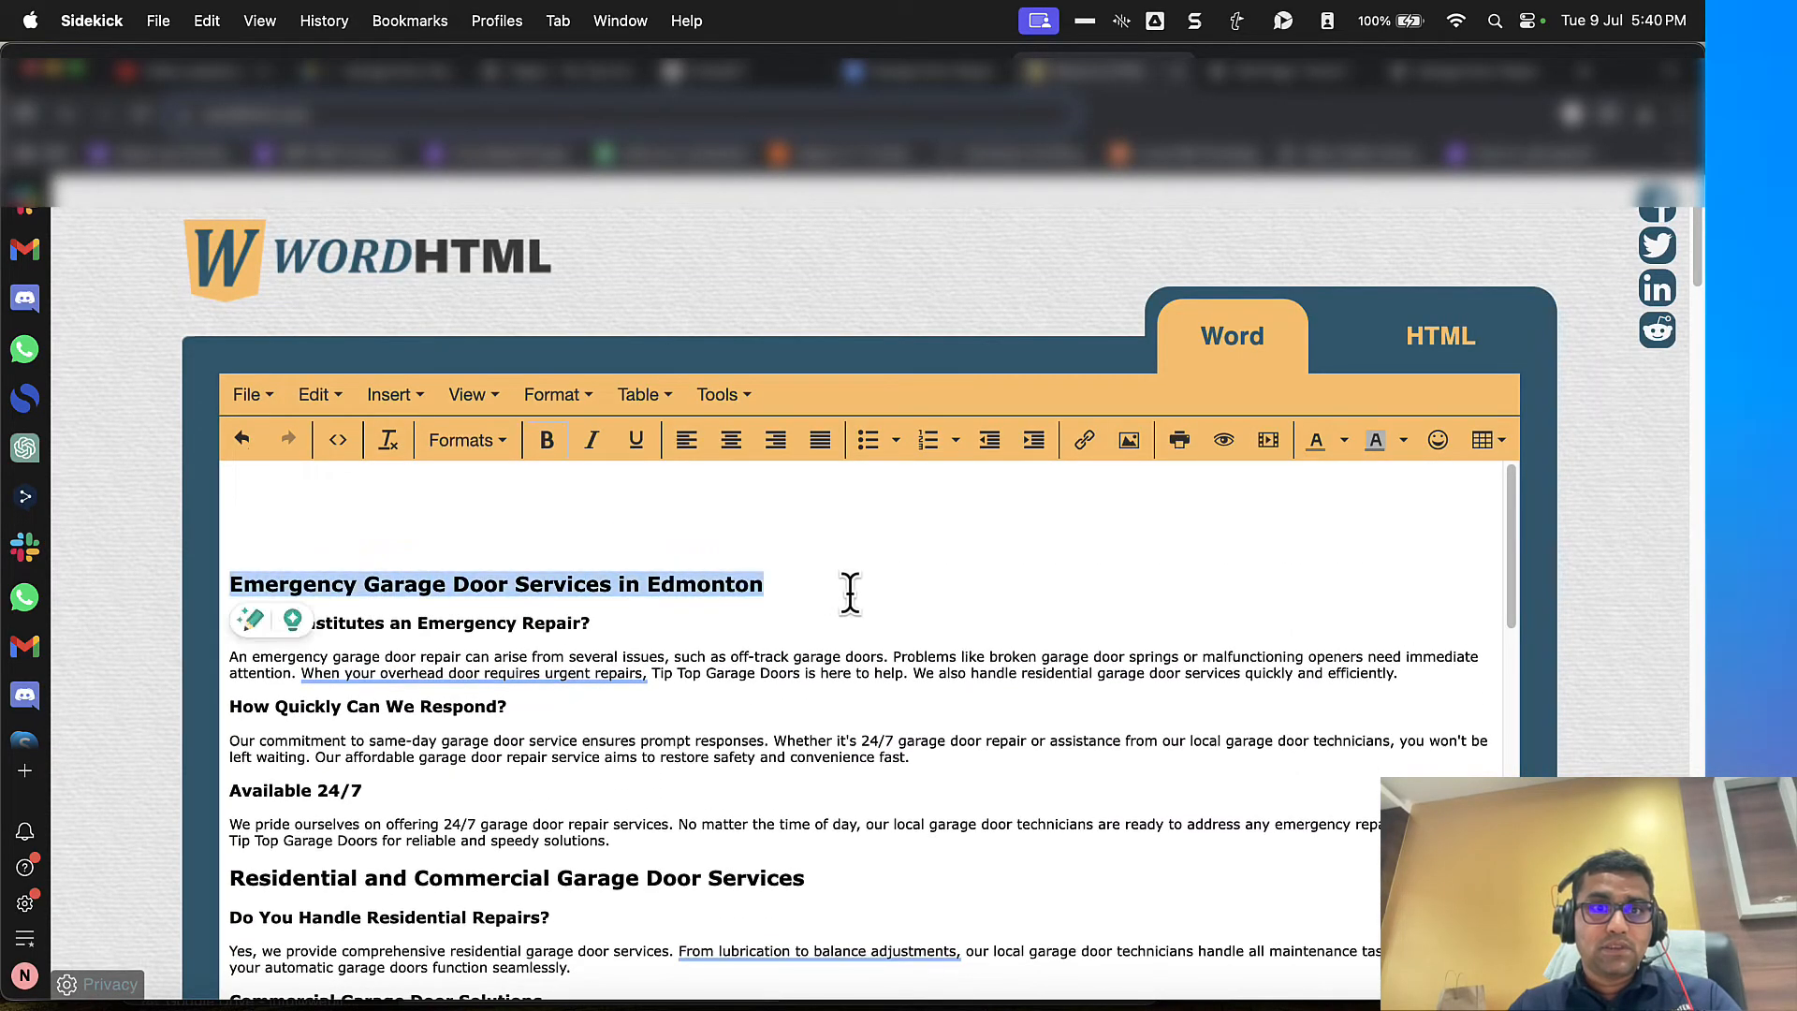
{"action": "key", "text": "super+x"}
{"action": "left_click", "coordinate": [1244, 73]}
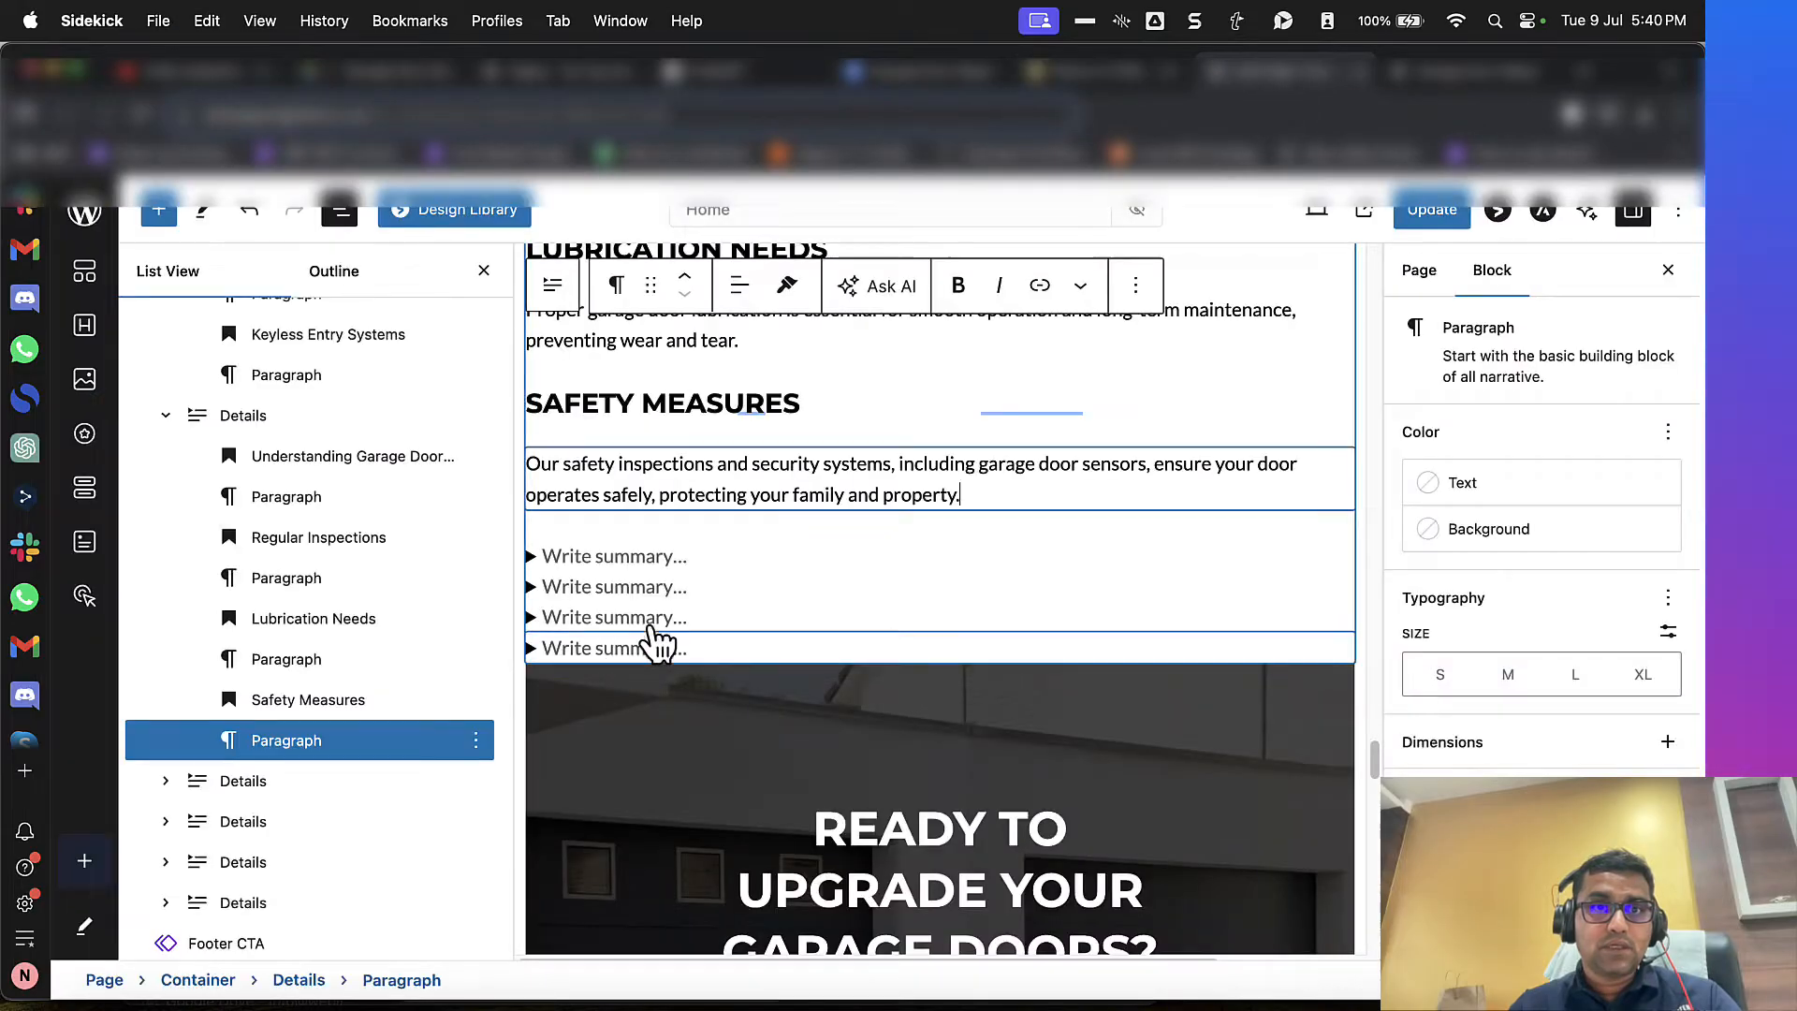
{"action": "left_click", "coordinate": [634, 564]}
{"action": "left_click", "coordinate": [1095, 77]}
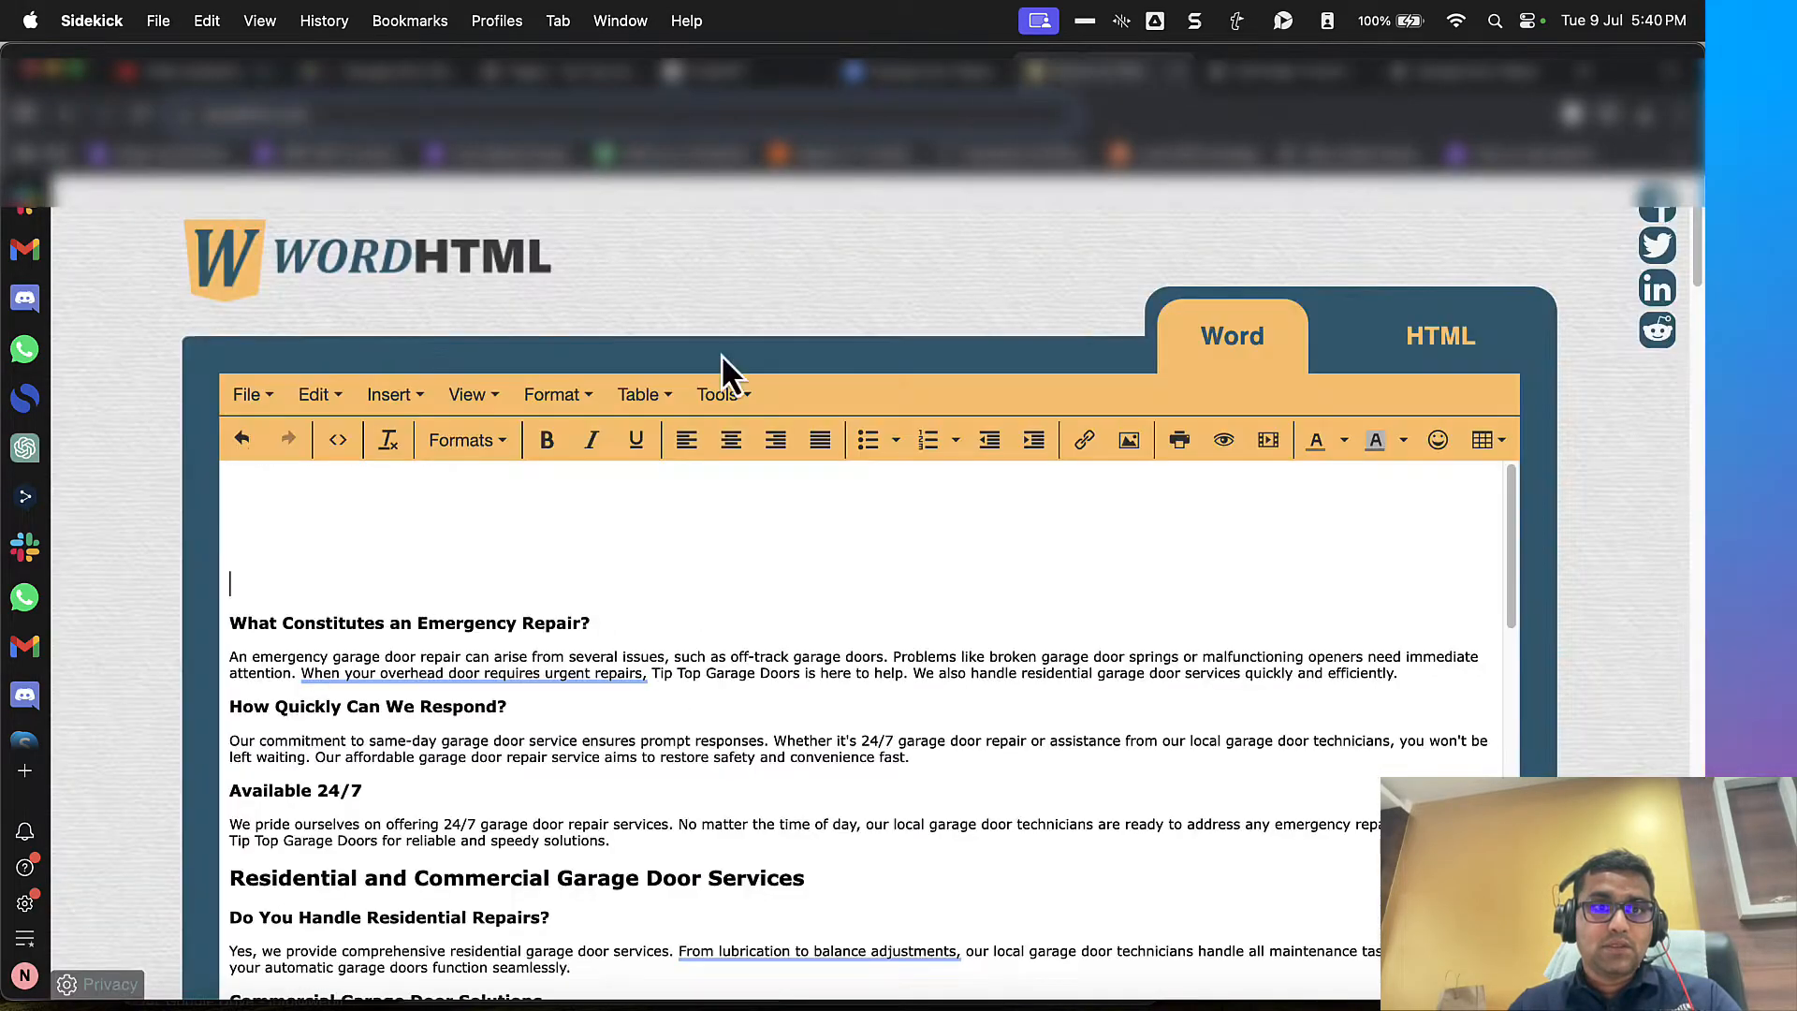
{"action": "left_click", "coordinate": [1245, 73]}
{"action": "key", "text": "super+v"}
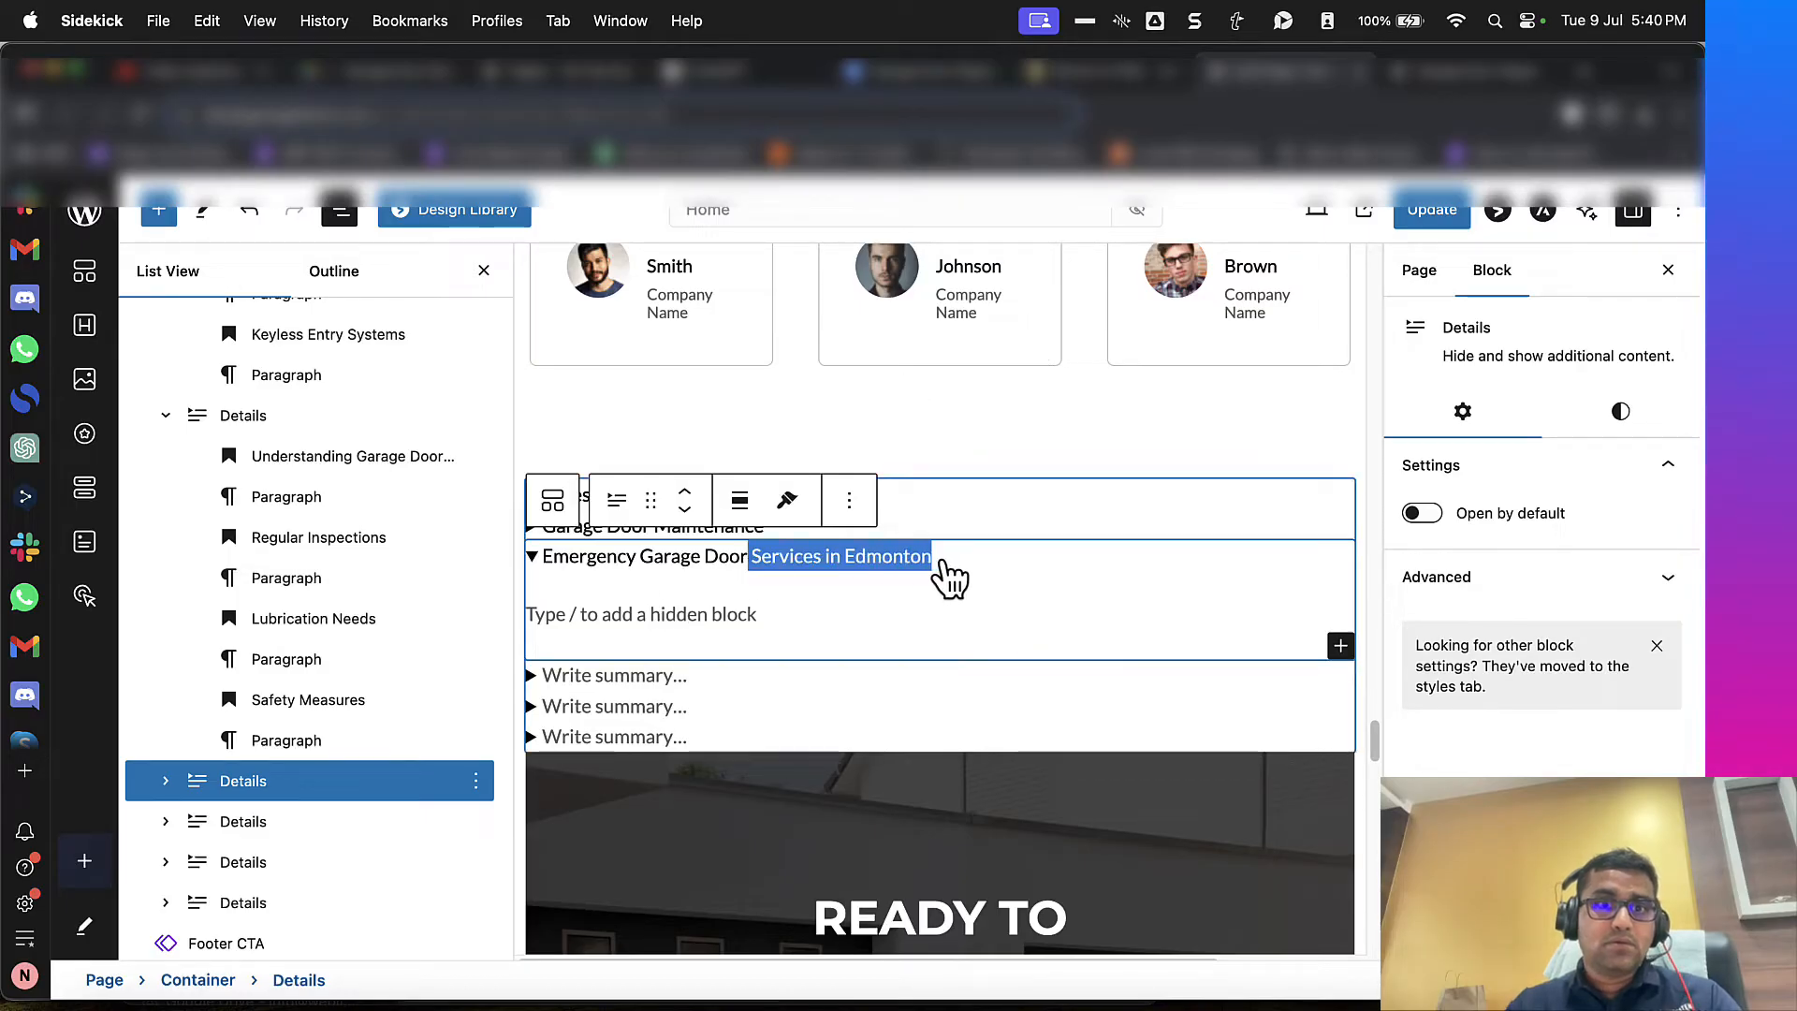
{"action": "key", "text": "BackSpace"}
Step: Restore the emergency services heading in WordHTML, then move that whole section into the "Emergency Garage Door" block's hidden content
{"action": "left_click", "coordinate": [1100, 73]}
{"action": "scroll", "coordinate": [397, 669], "scroll_direction": "down", "scroll_amount": 10}
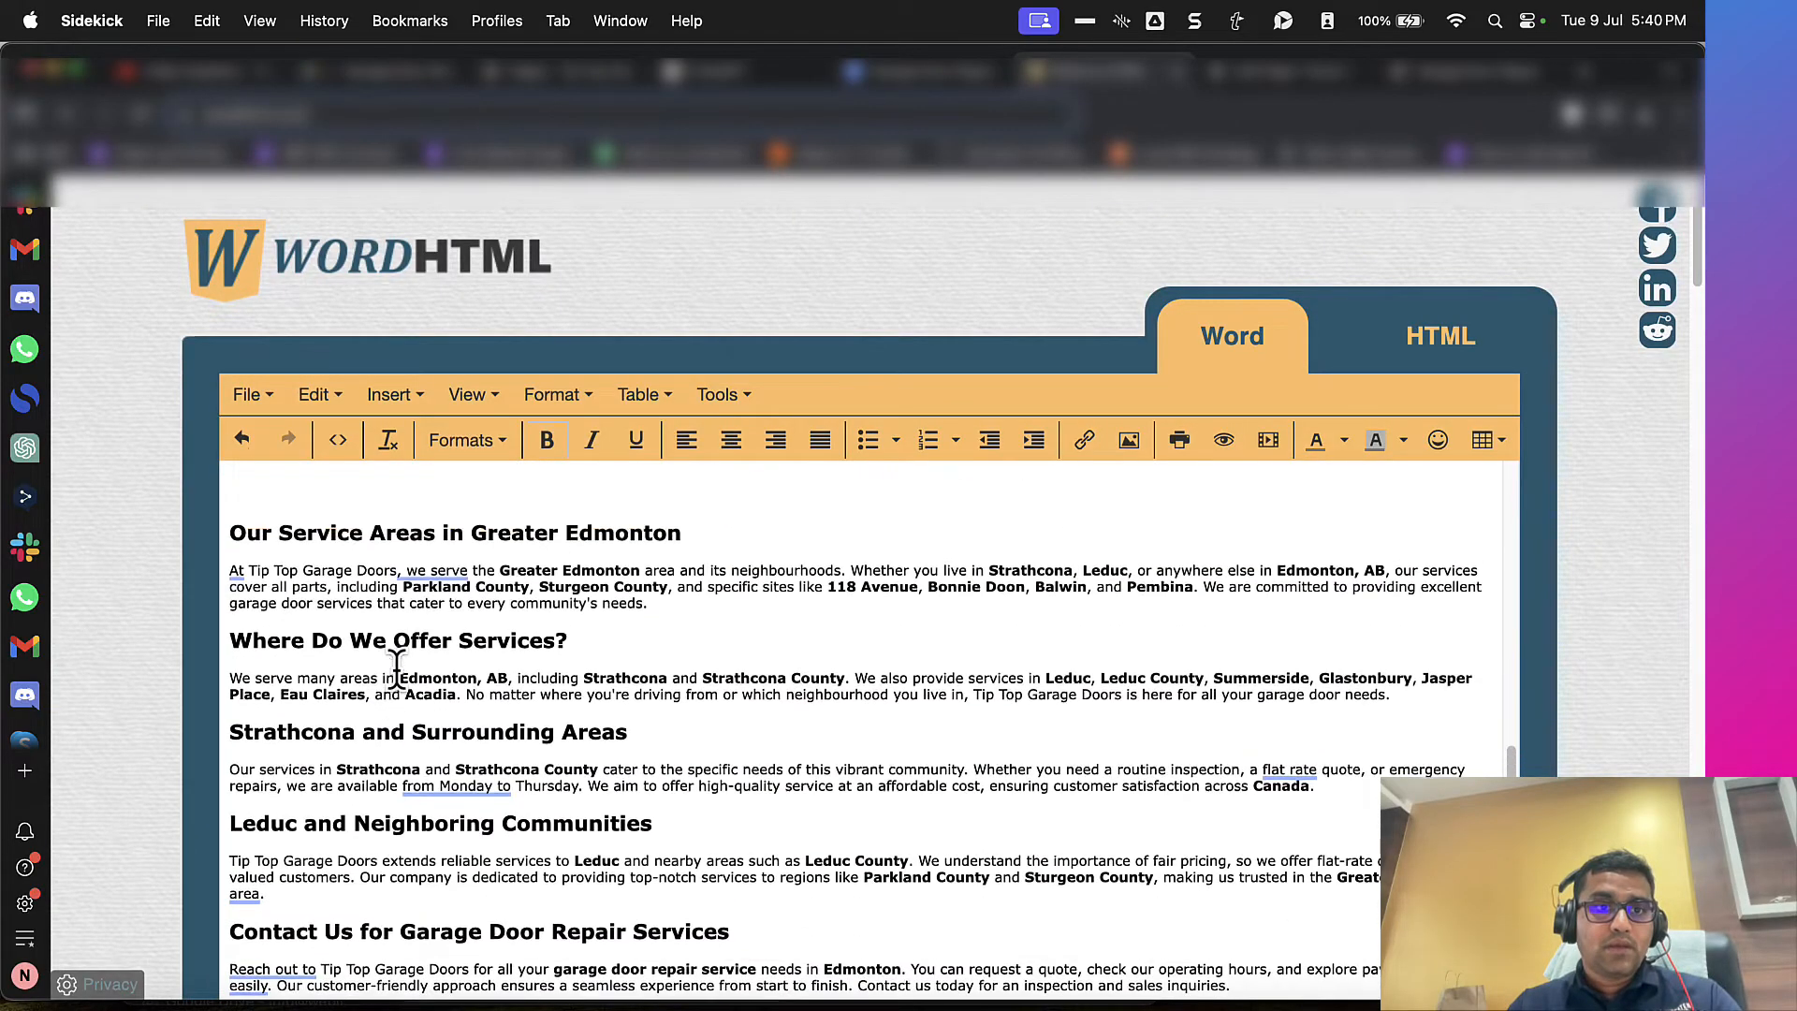
{"action": "scroll", "coordinate": [397, 669], "scroll_direction": "up", "scroll_amount": 15}
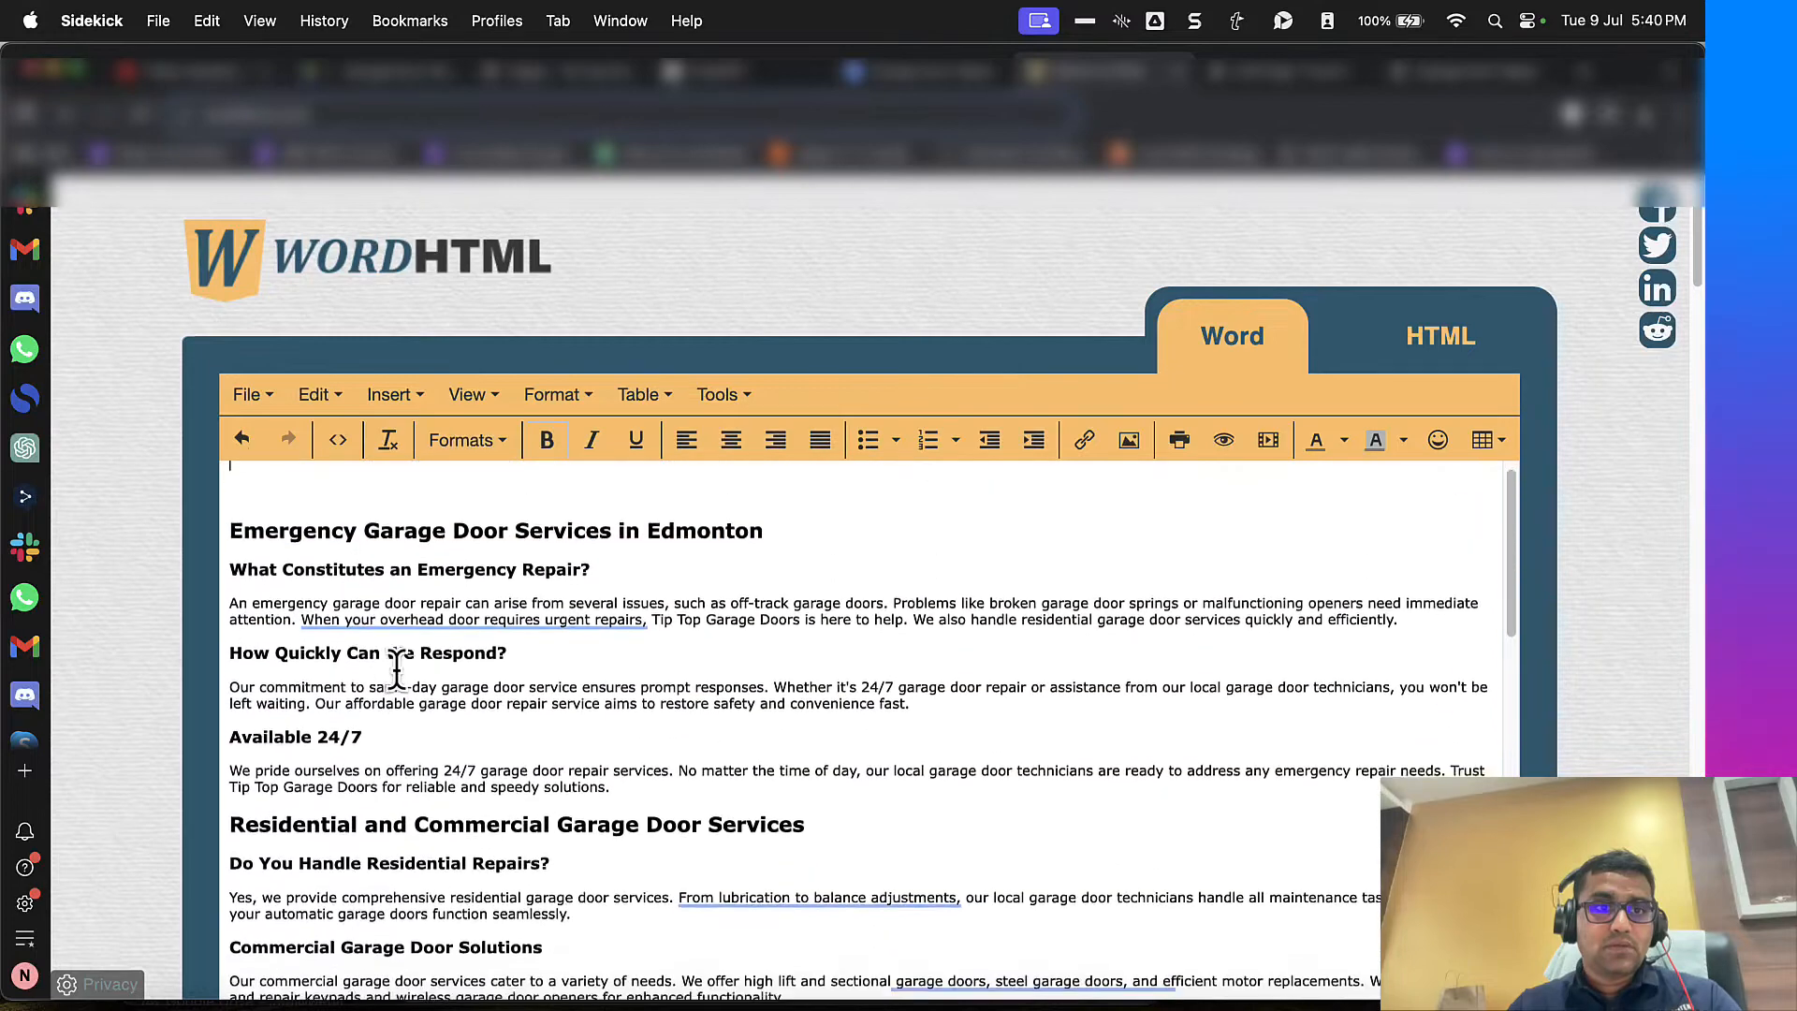
{"action": "scroll", "coordinate": [409, 709], "scroll_direction": "down", "scroll_amount": 3}
{"action": "left_click", "coordinate": [660, 653], "text": "shift"}
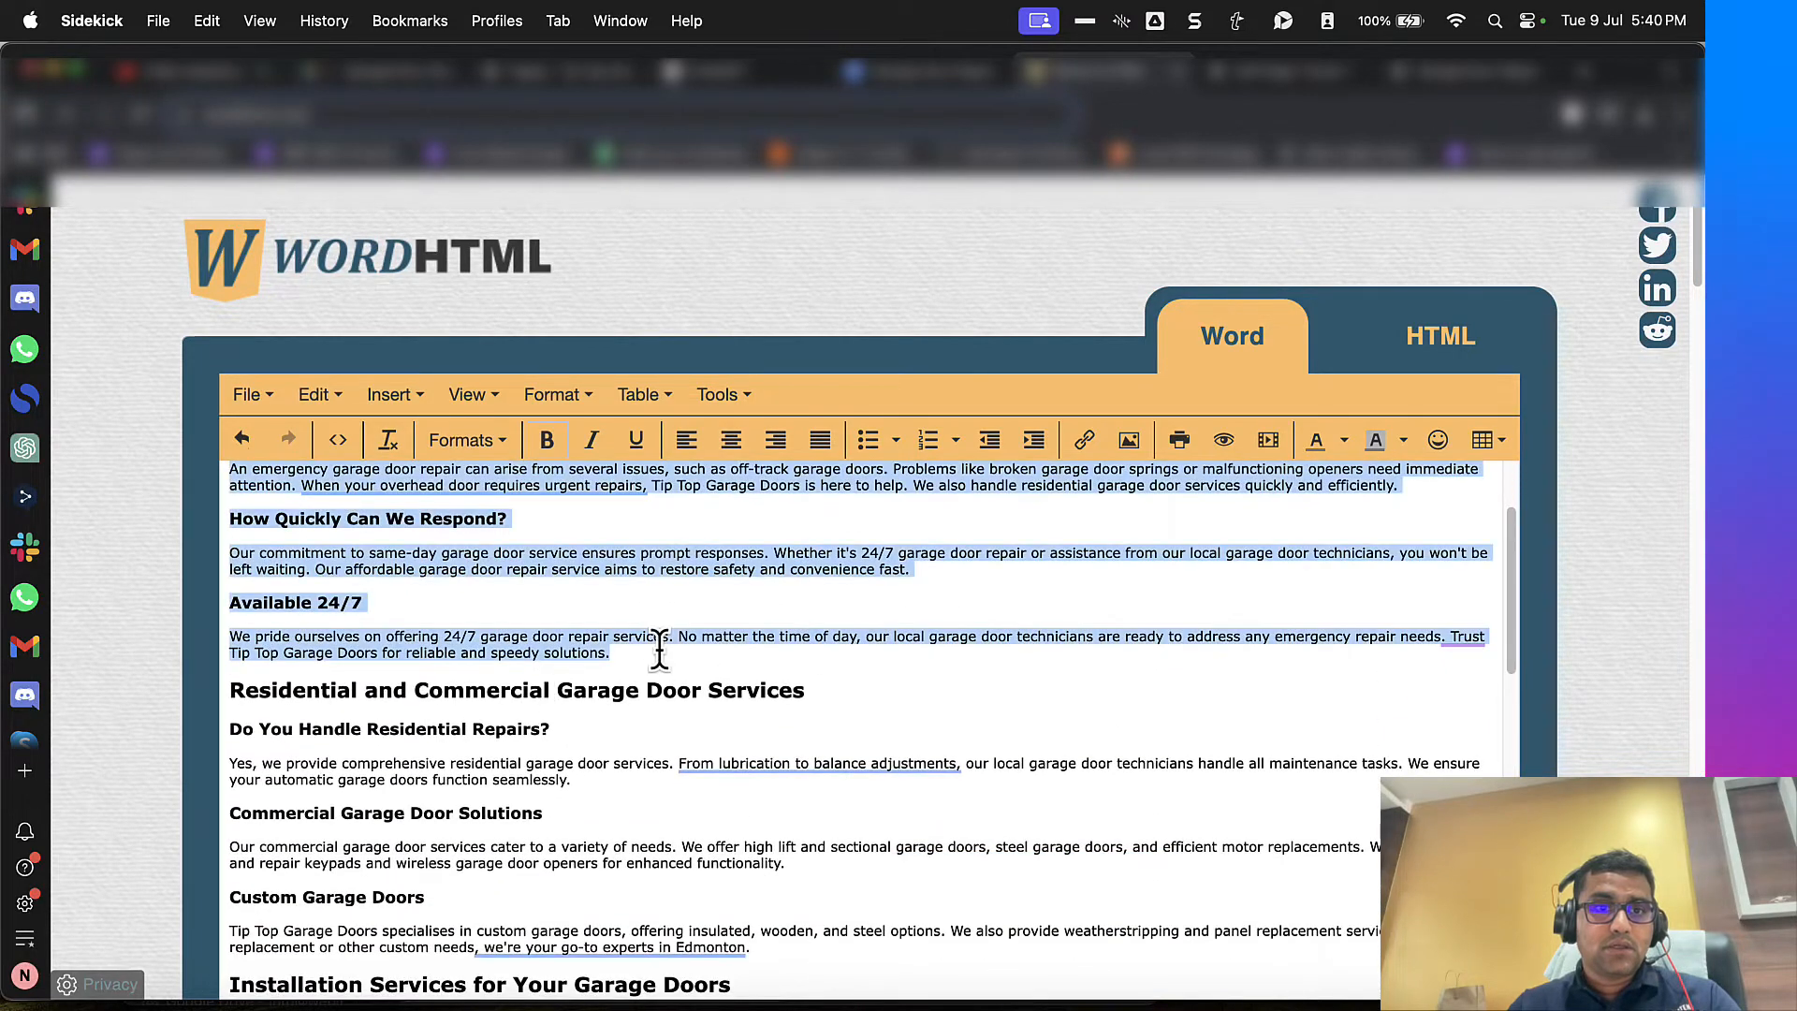
{"action": "key", "text": "super+x"}
{"action": "left_click", "coordinate": [1254, 77]}
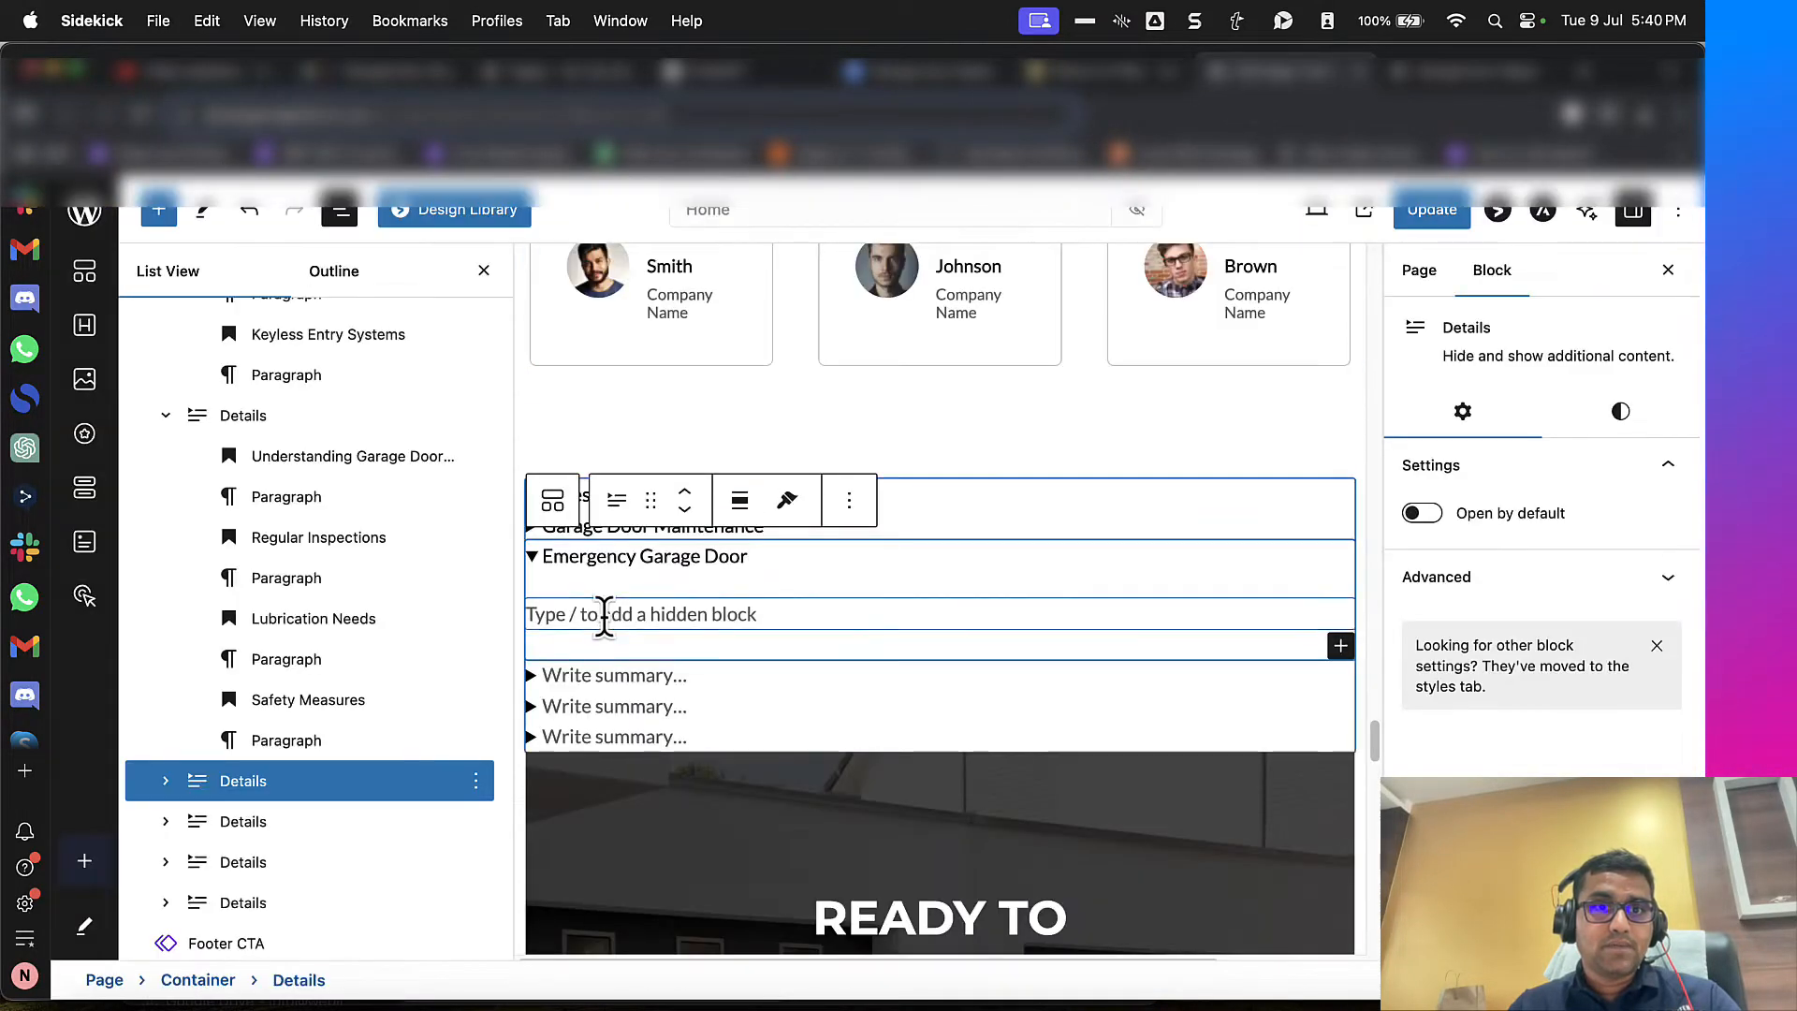
{"action": "left_click", "coordinate": [603, 617]}
{"action": "type", "text": "v"}
{"action": "key", "text": "super+a"}
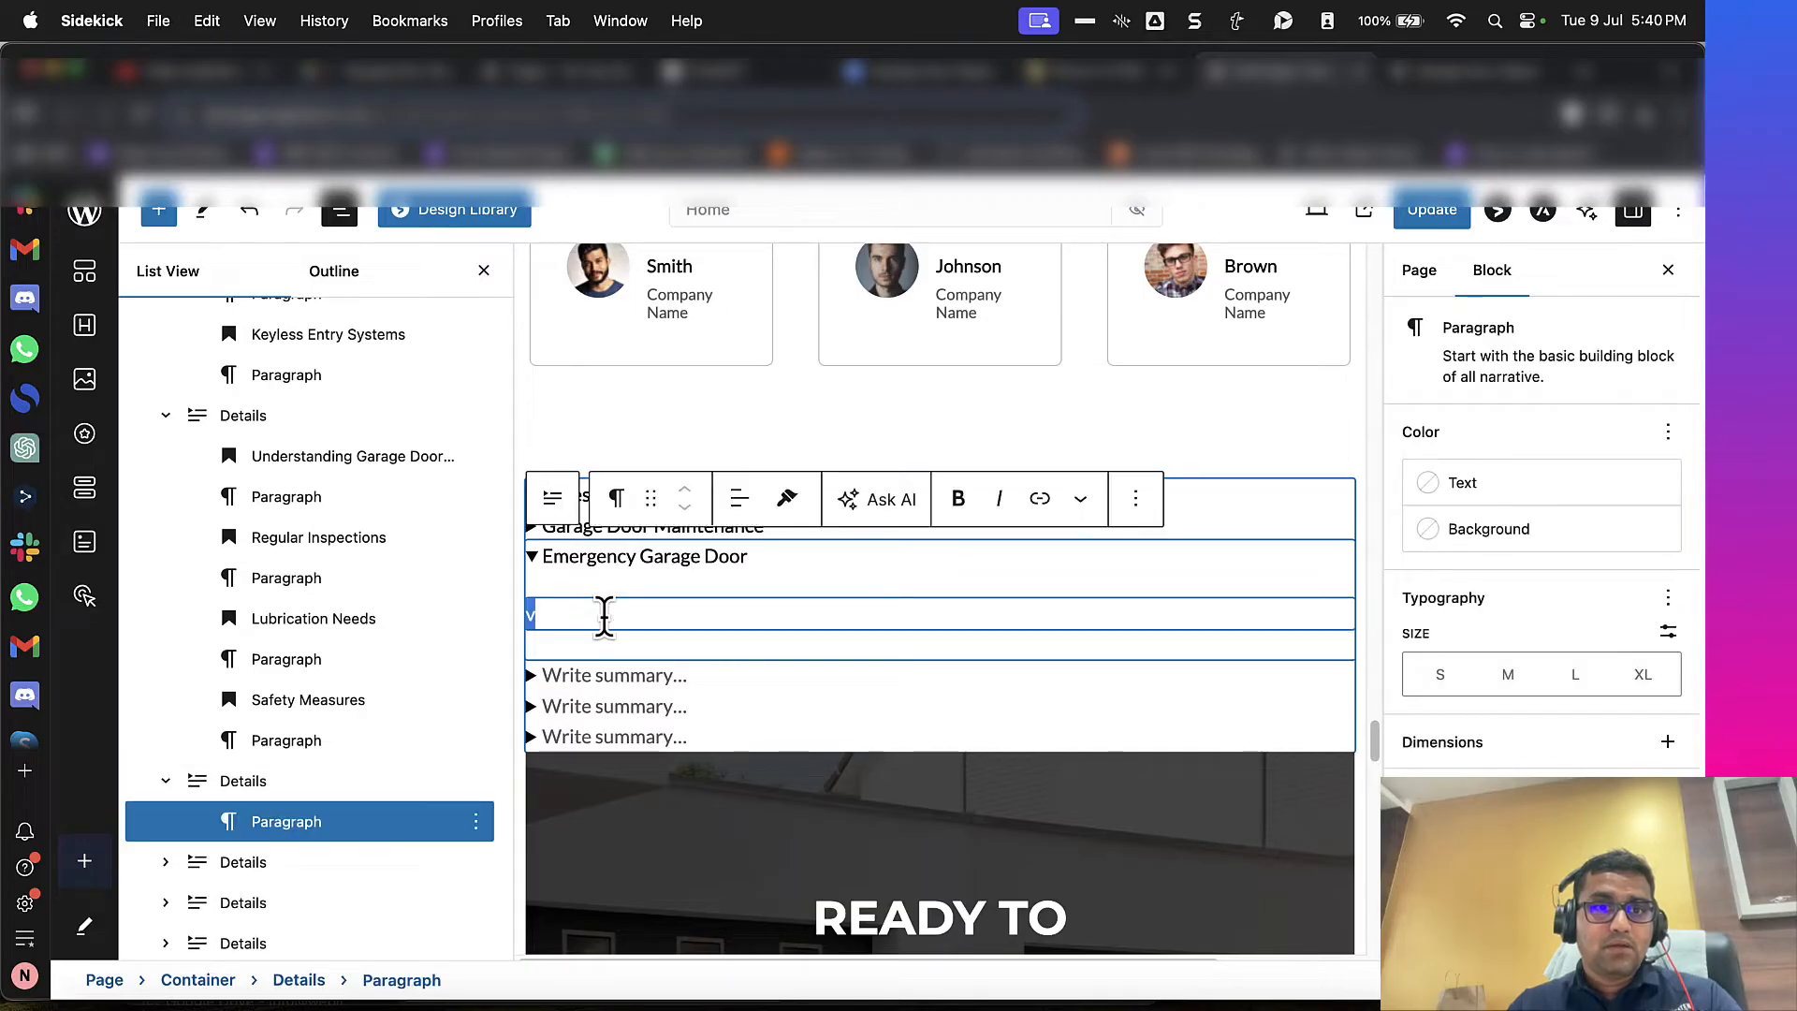
{"action": "key", "text": "super+v"}
Step: Copy "Residential and Commercial Garage Door" from the WordHTML heading and paste it as the fourth Details block's summary
{"action": "key", "text": "ctrl+shift+Tab"}
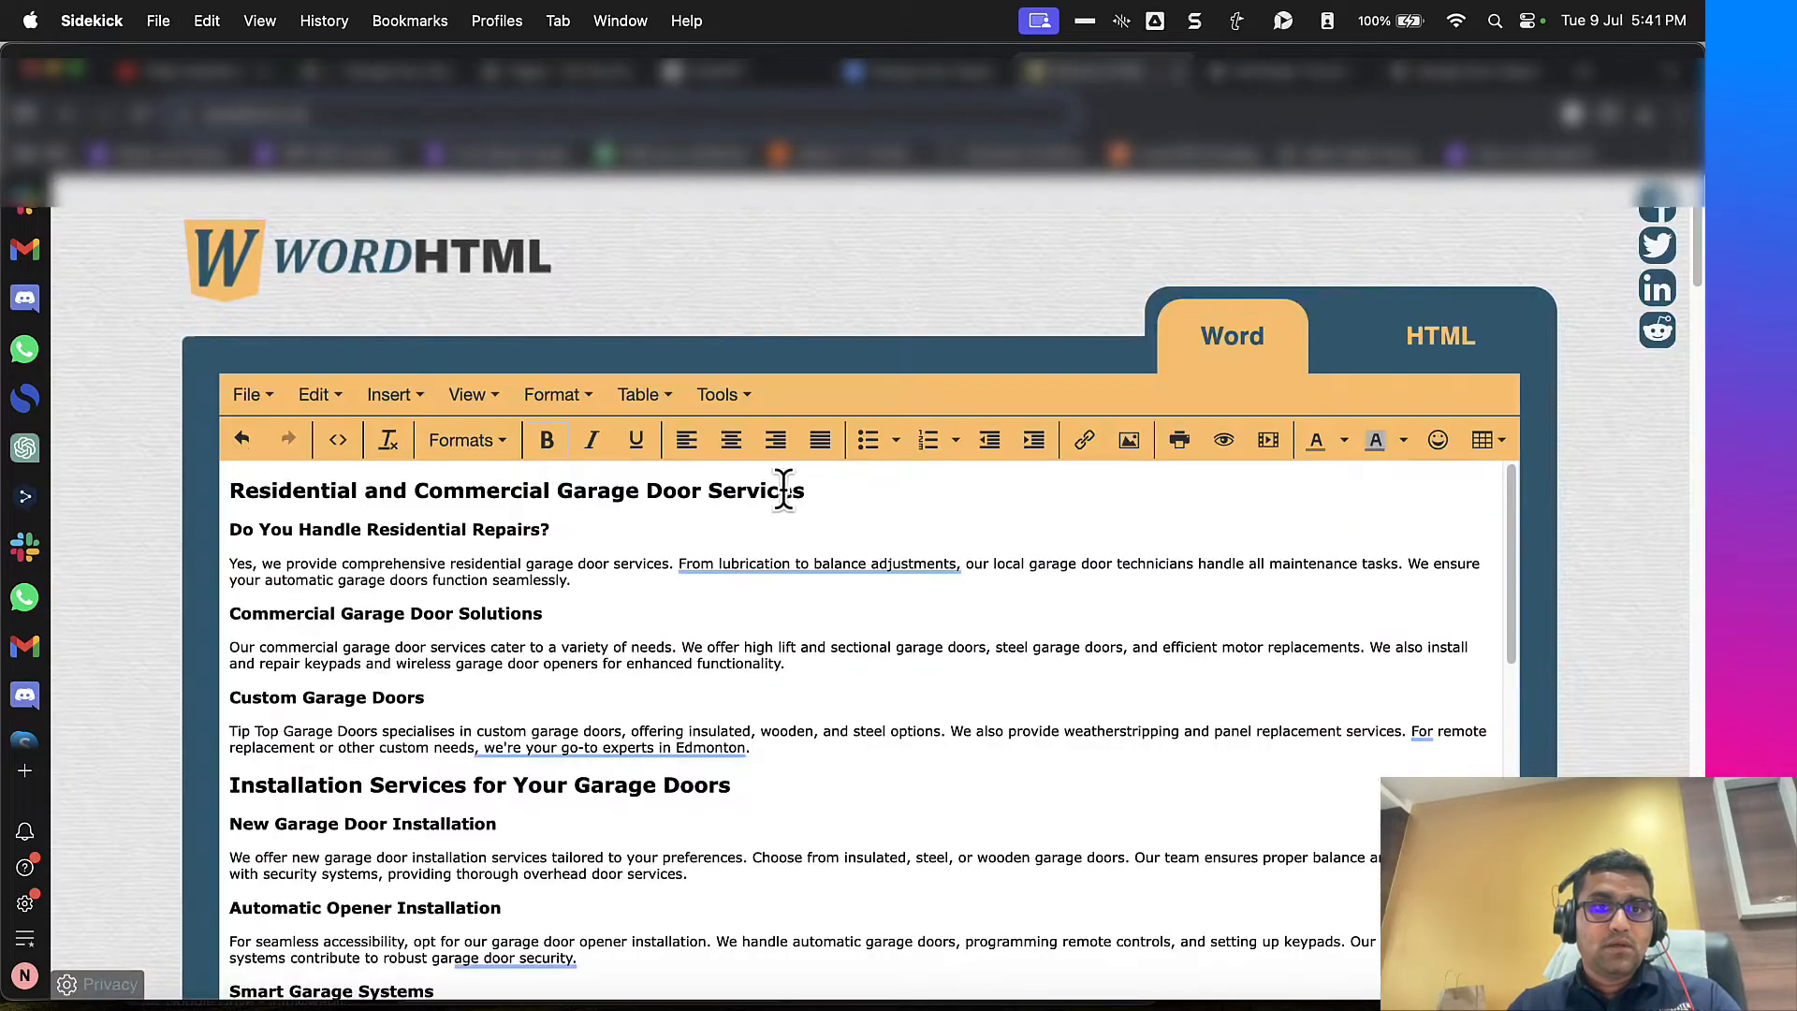
{"action": "left_click_drag", "start_coordinate": [635, 482], "coordinate": [702, 485]}
{"action": "key", "text": "super+c"}
{"action": "key", "text": "ctrl+Tab"}
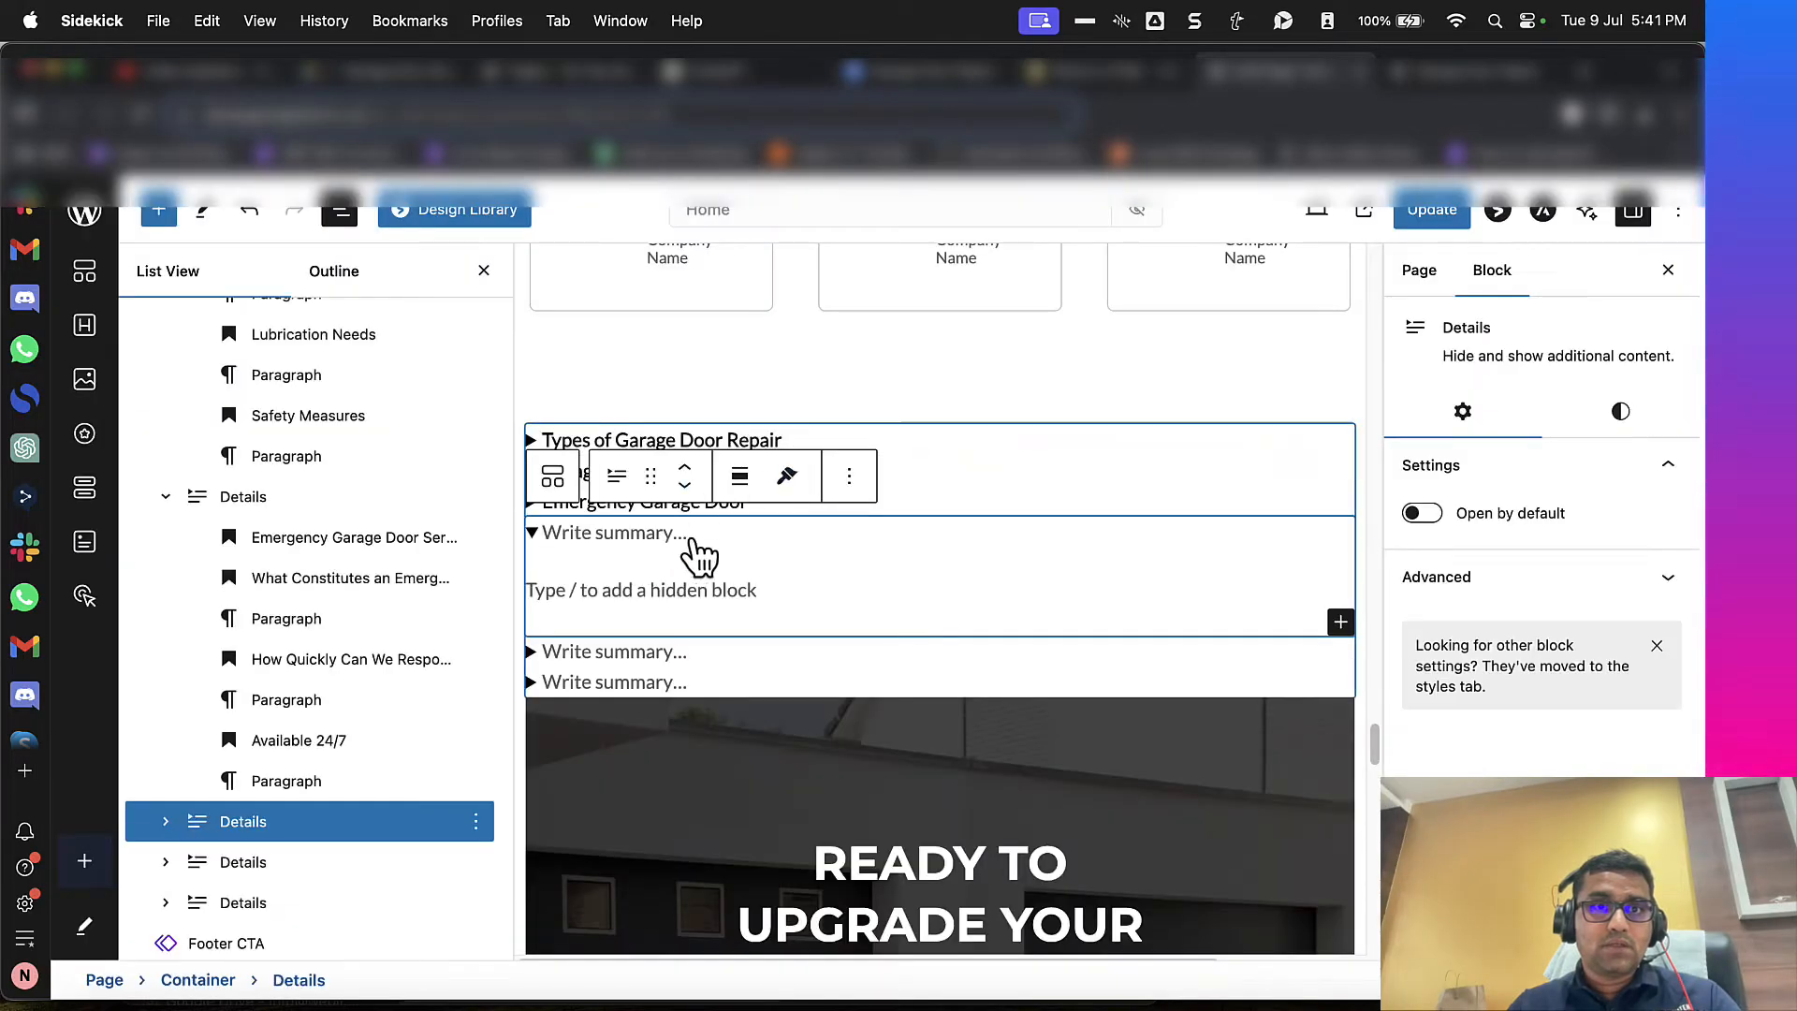
{"action": "key", "text": "super+v"}
Step: Cut the "Residential and Commercial Garage Door Services" section from WordHTML and paste it as the fourth Details block's hidden content
{"action": "key", "text": "ctrl+shift+Tab"}
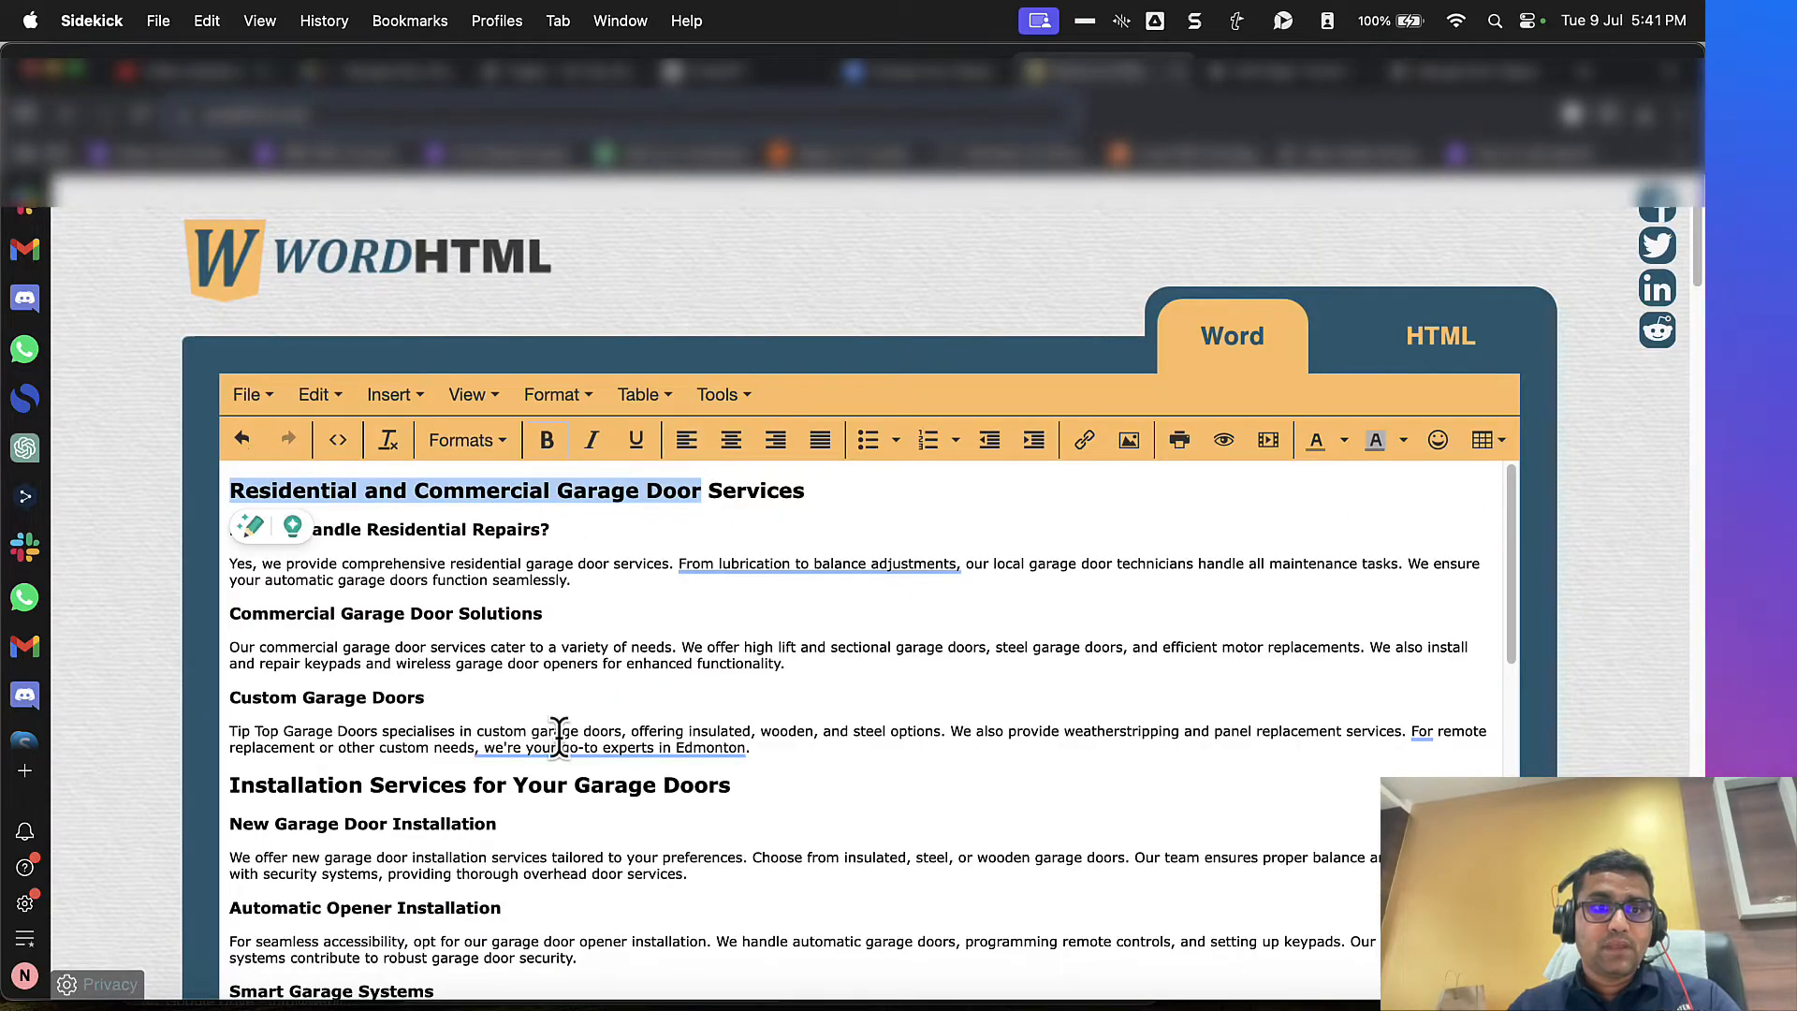
{"action": "left_click_drag", "start_coordinate": [753, 747], "coordinate": [9, 450]}
{"action": "key", "text": "super+x"}
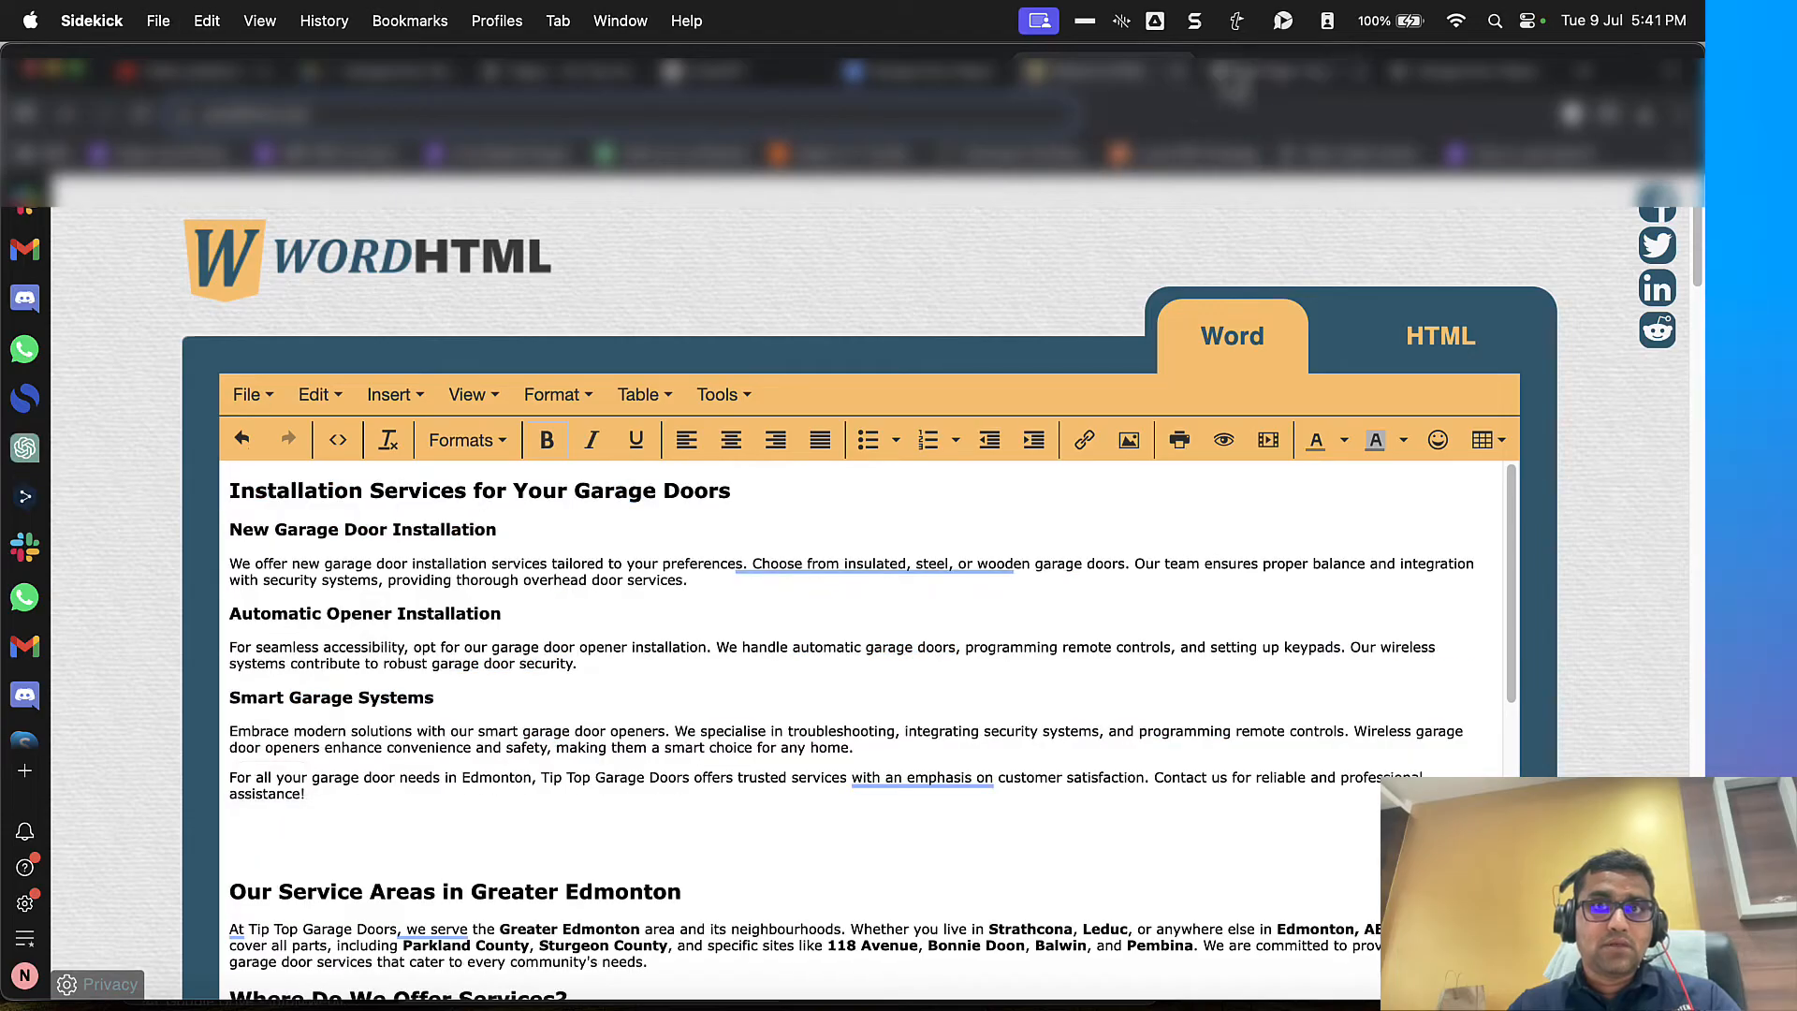
{"action": "key", "text": "ctrl+Tab"}
{"action": "left_click", "coordinate": [636, 588]}
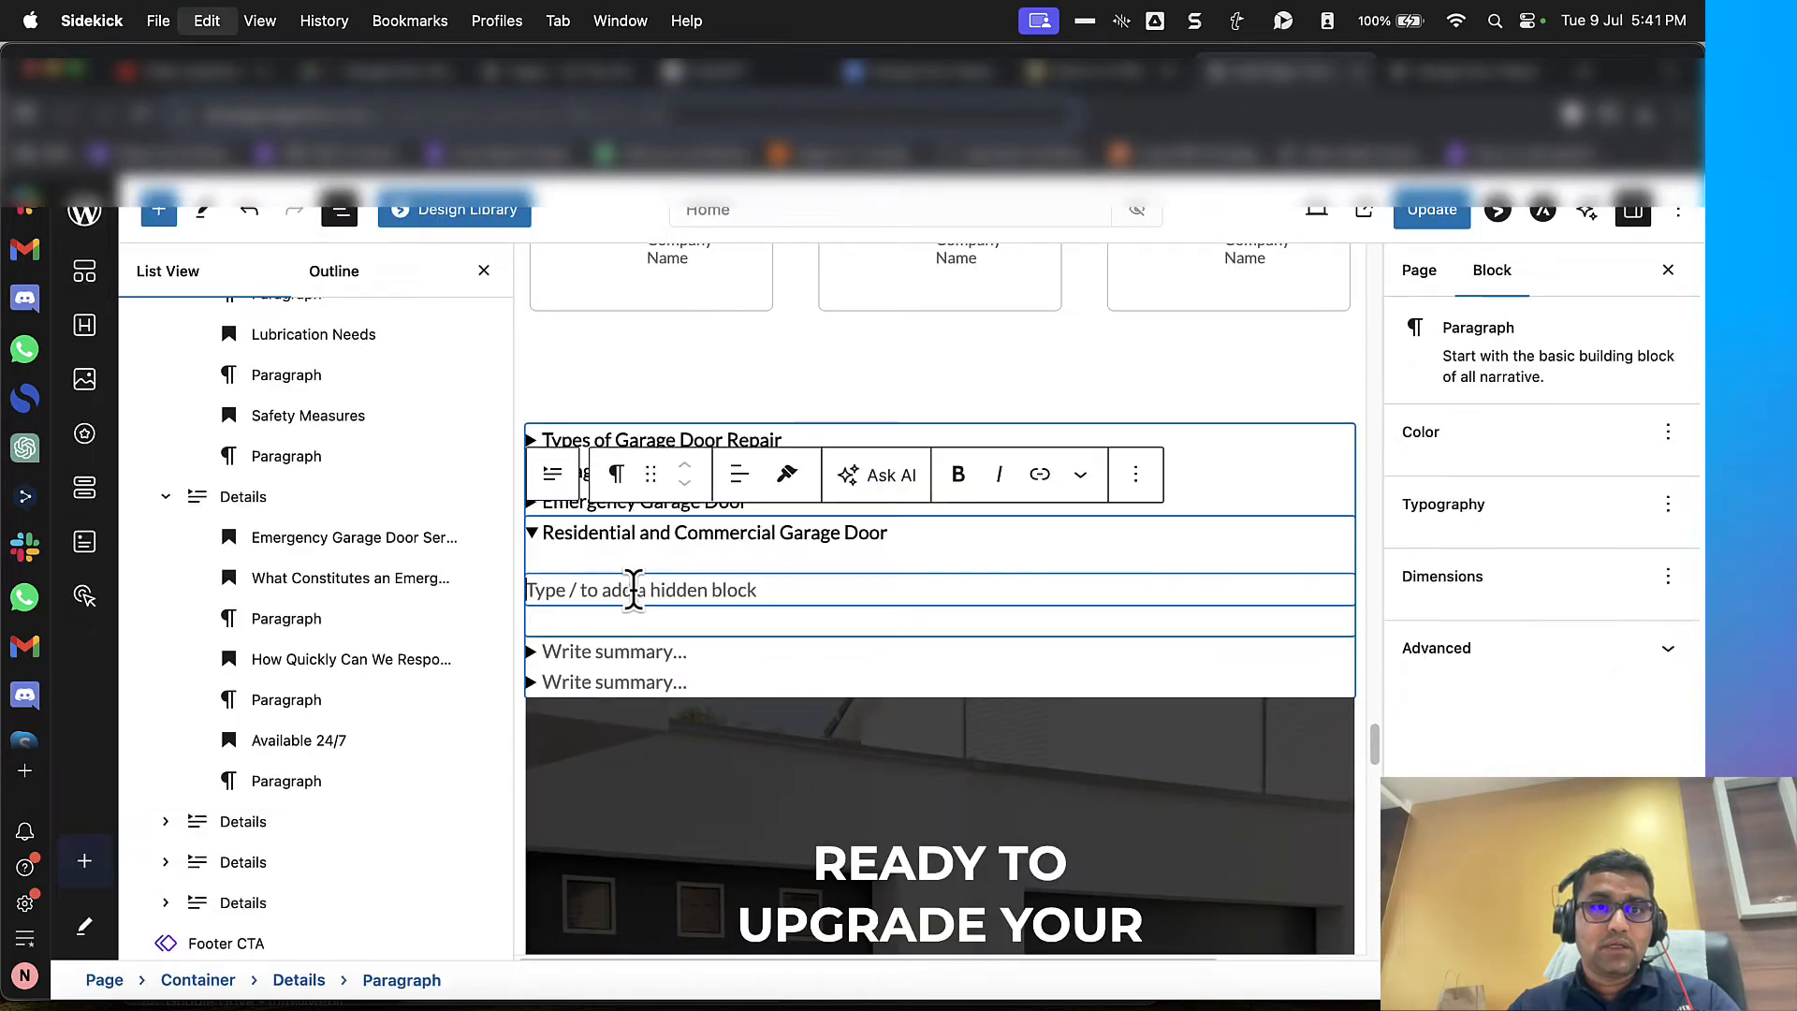
{"action": "key", "text": "super+v"}
Step: Copy "Installation Services" from the WordHTML heading and paste it as the fifth Details block's summary
{"action": "key", "text": "ctrl+shift+Tab"}
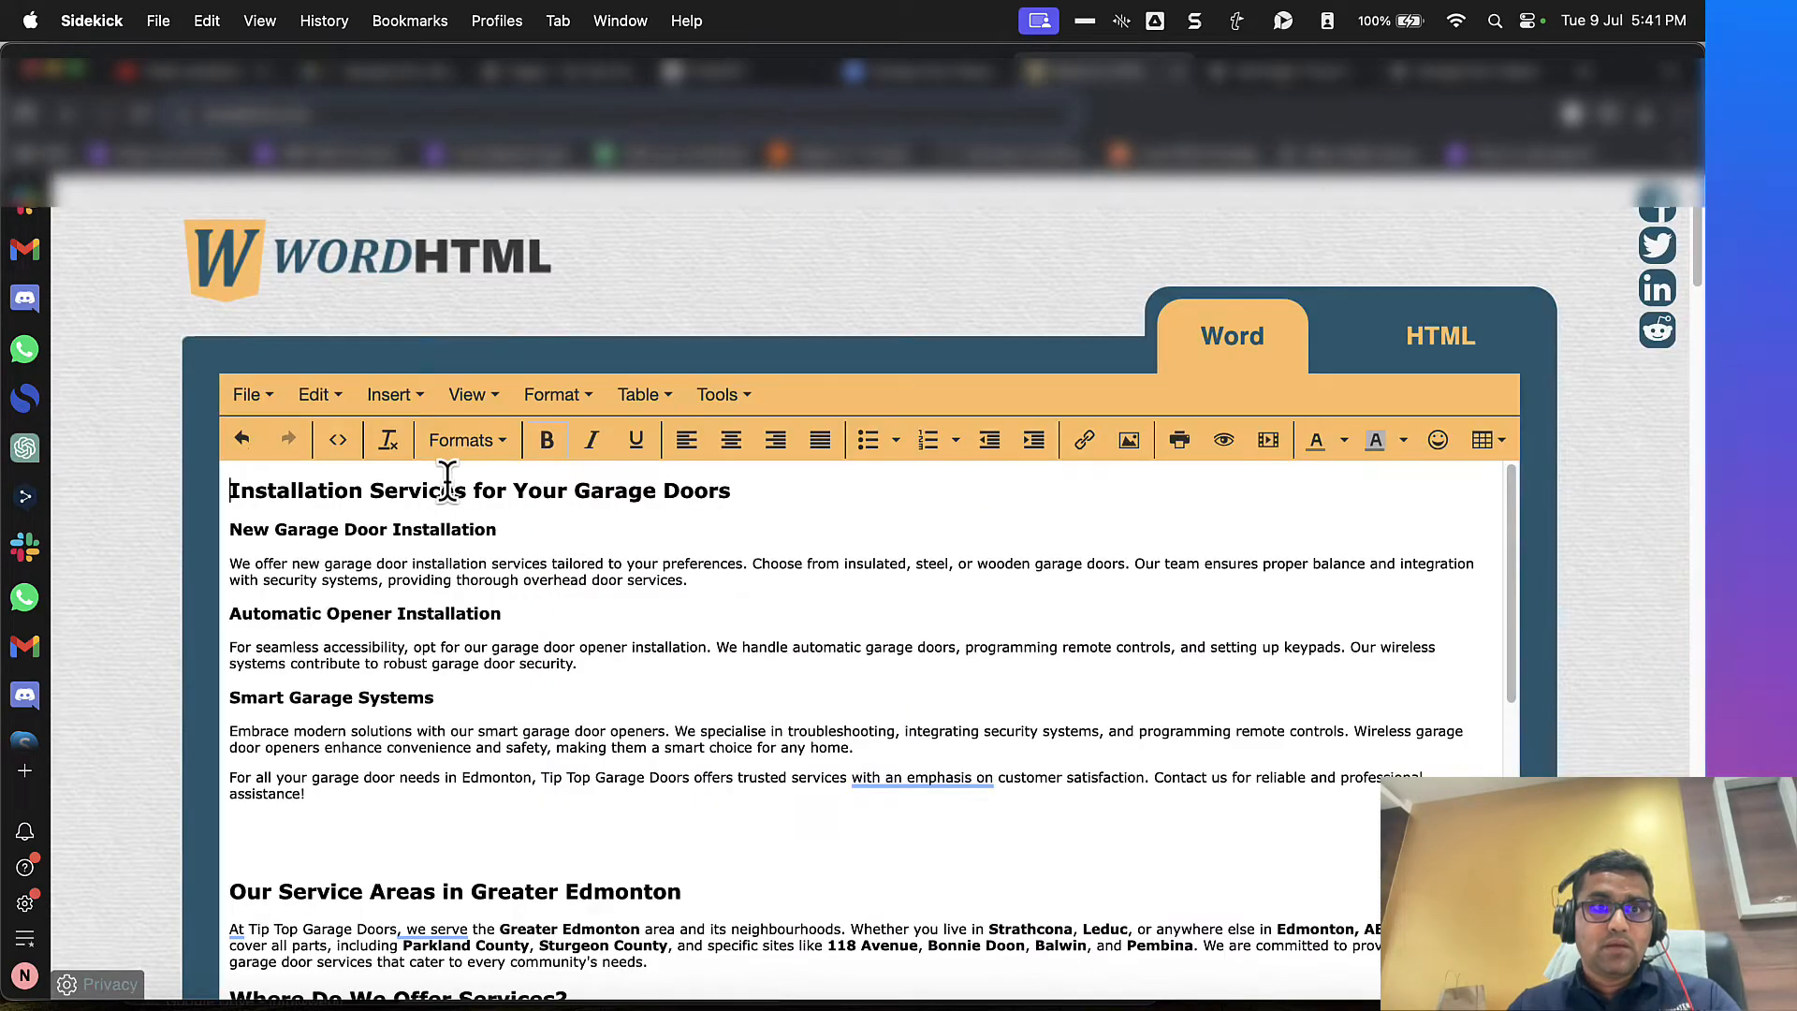
{"action": "left_click_drag", "start_coordinate": [309, 489], "coordinate": [463, 492]}
{"action": "key", "text": "ctrl+Tab"}
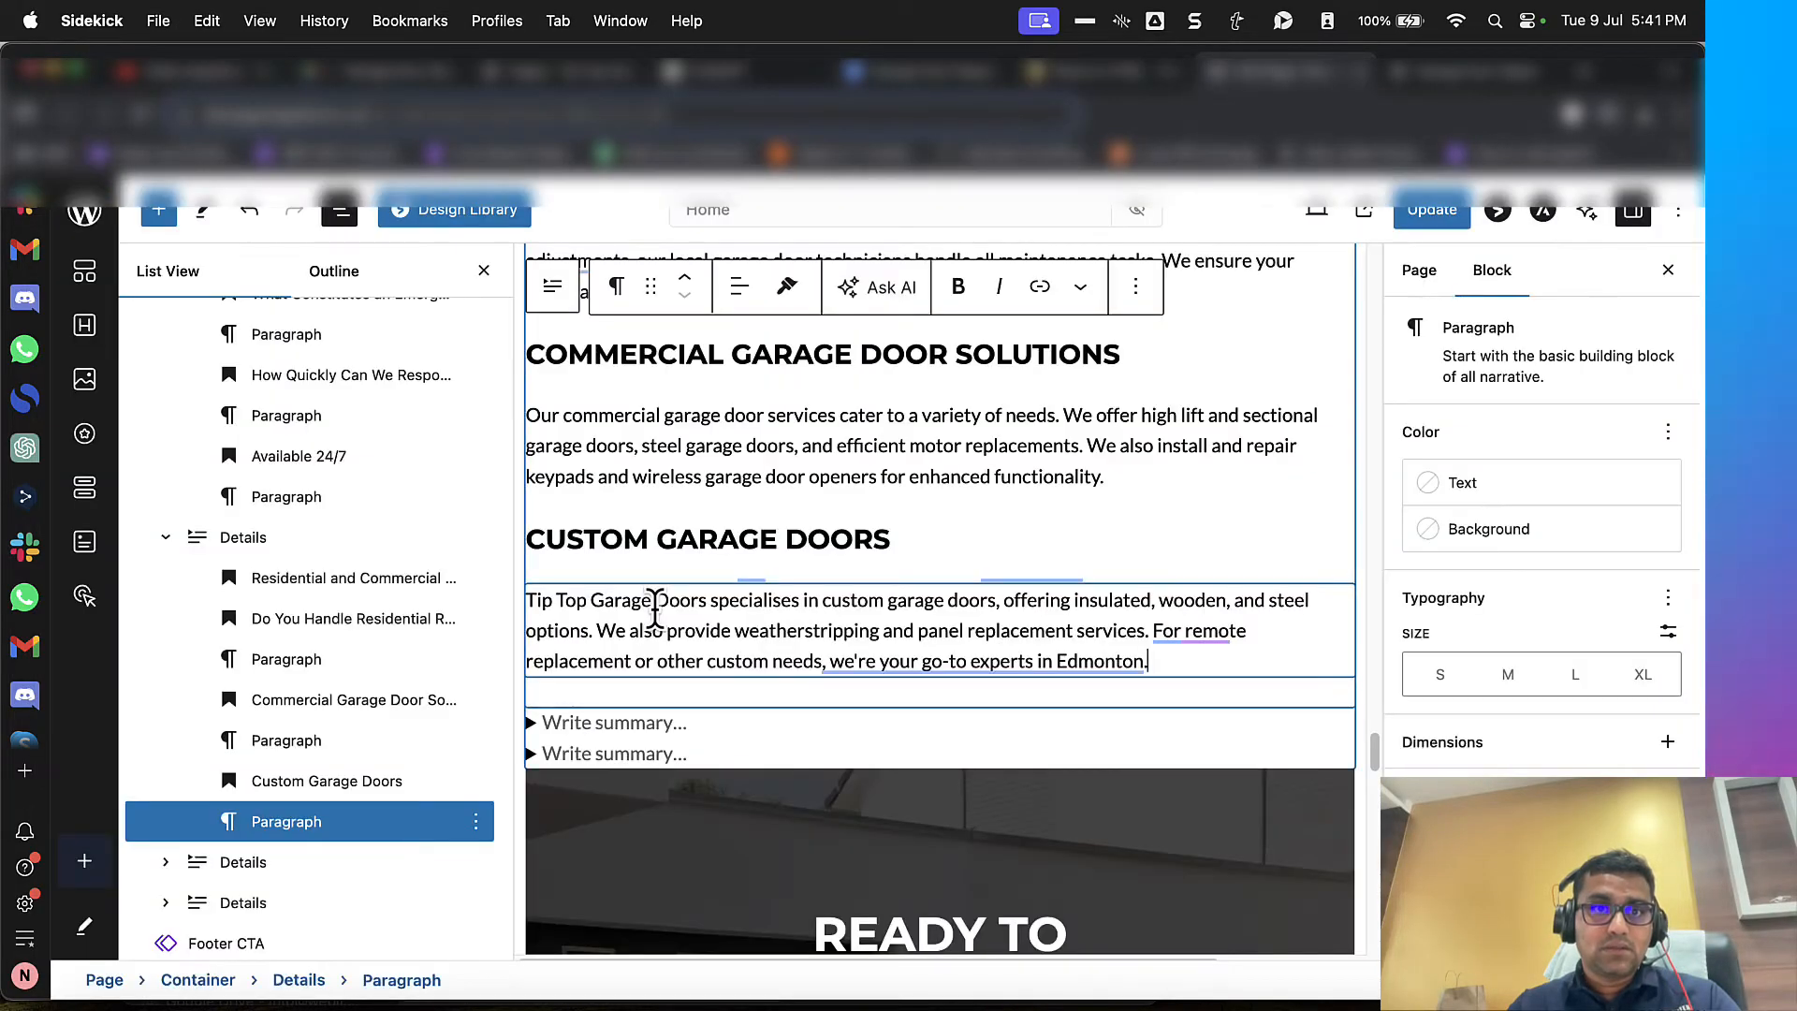
{"action": "left_click", "coordinate": [599, 726]}
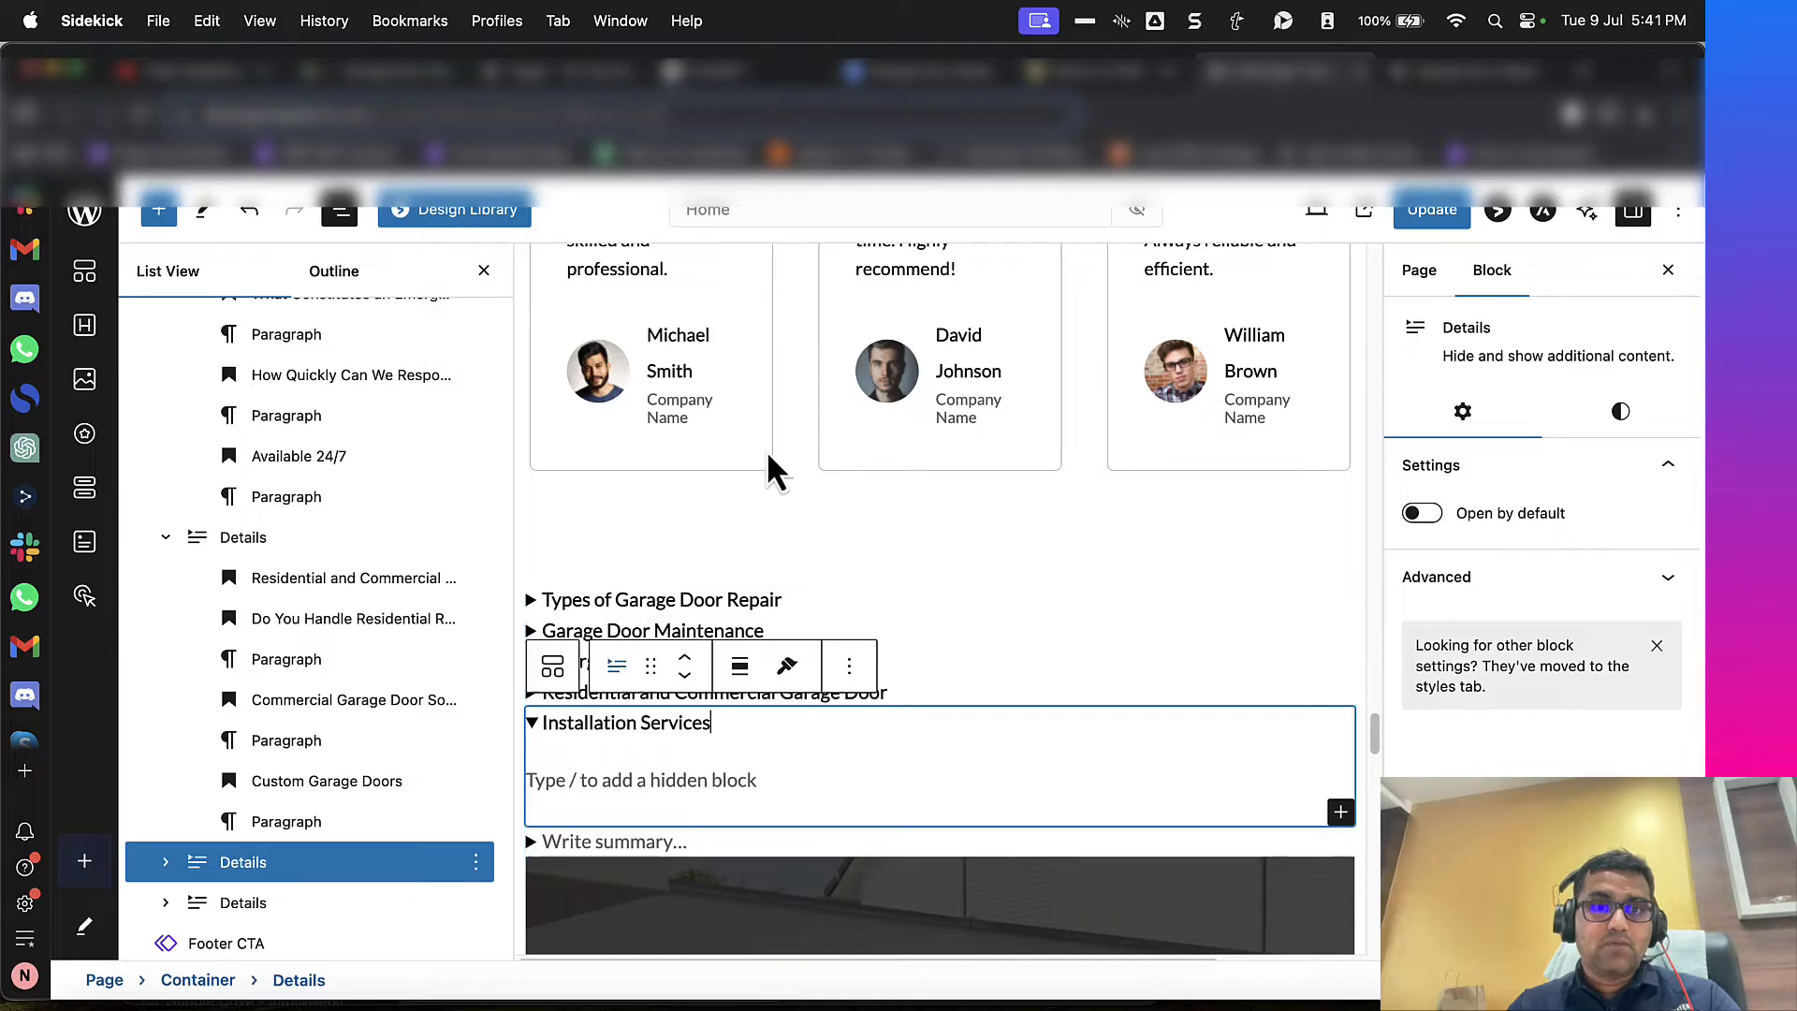
Step: Cut the "Installation Services for Your Garage Doors" section from WordHTML and paste it as the "Installation Services" block's hidden content
{"action": "left_click", "coordinate": [1050, 81]}
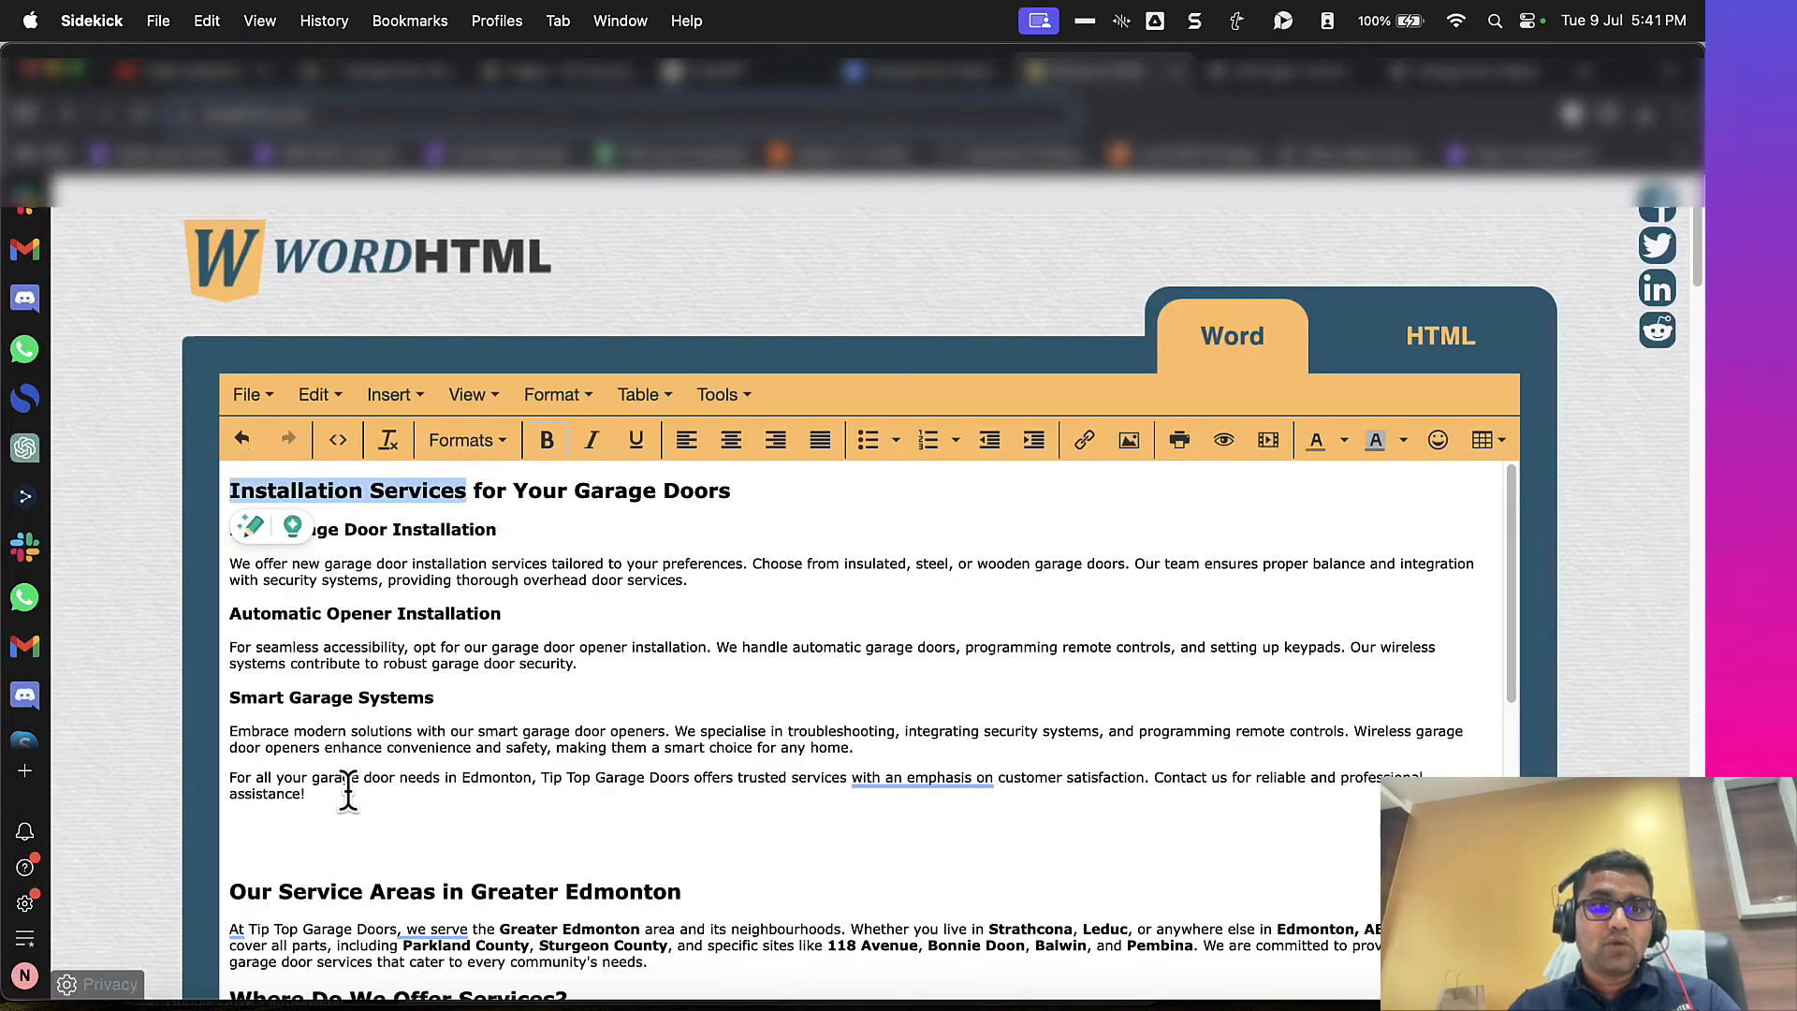
{"action": "left_click_drag", "start_coordinate": [348, 791], "coordinate": [228, 485]}
{"action": "key", "text": "super+x"}
{"action": "left_click", "coordinate": [1269, 83]}
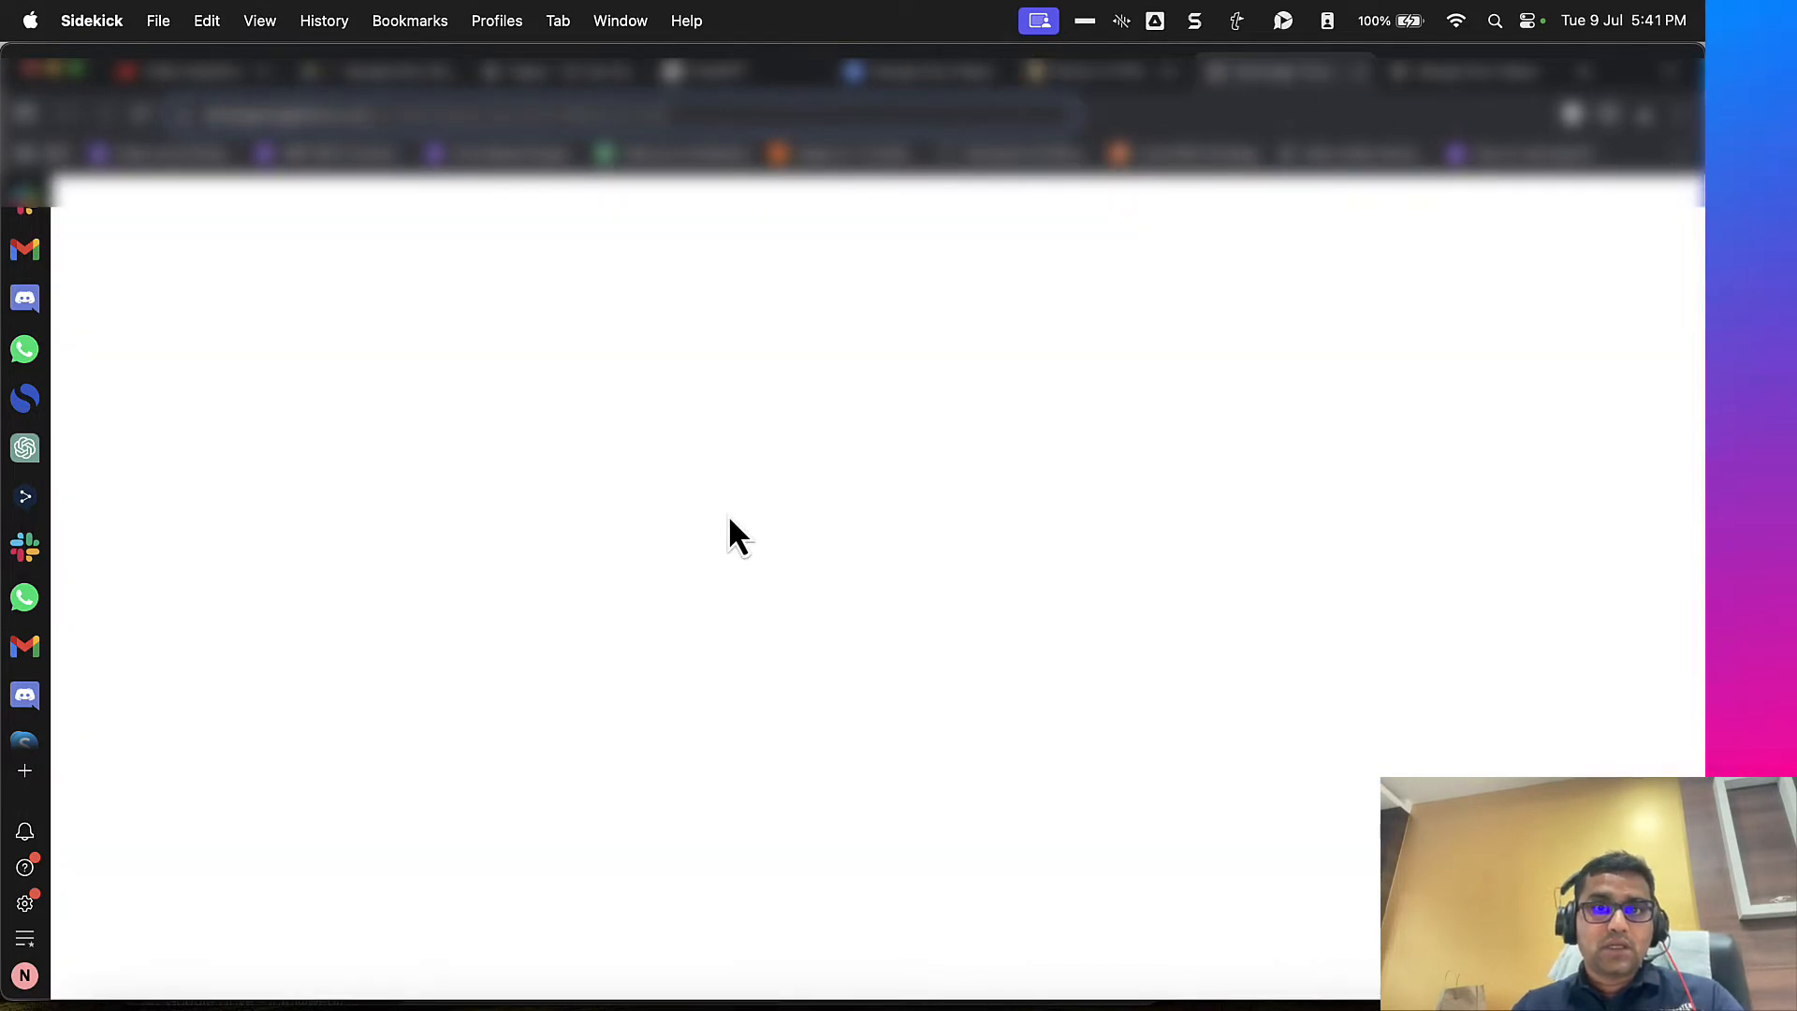
{"action": "left_click", "coordinate": [593, 783]}
{"action": "key", "text": "super+v"}
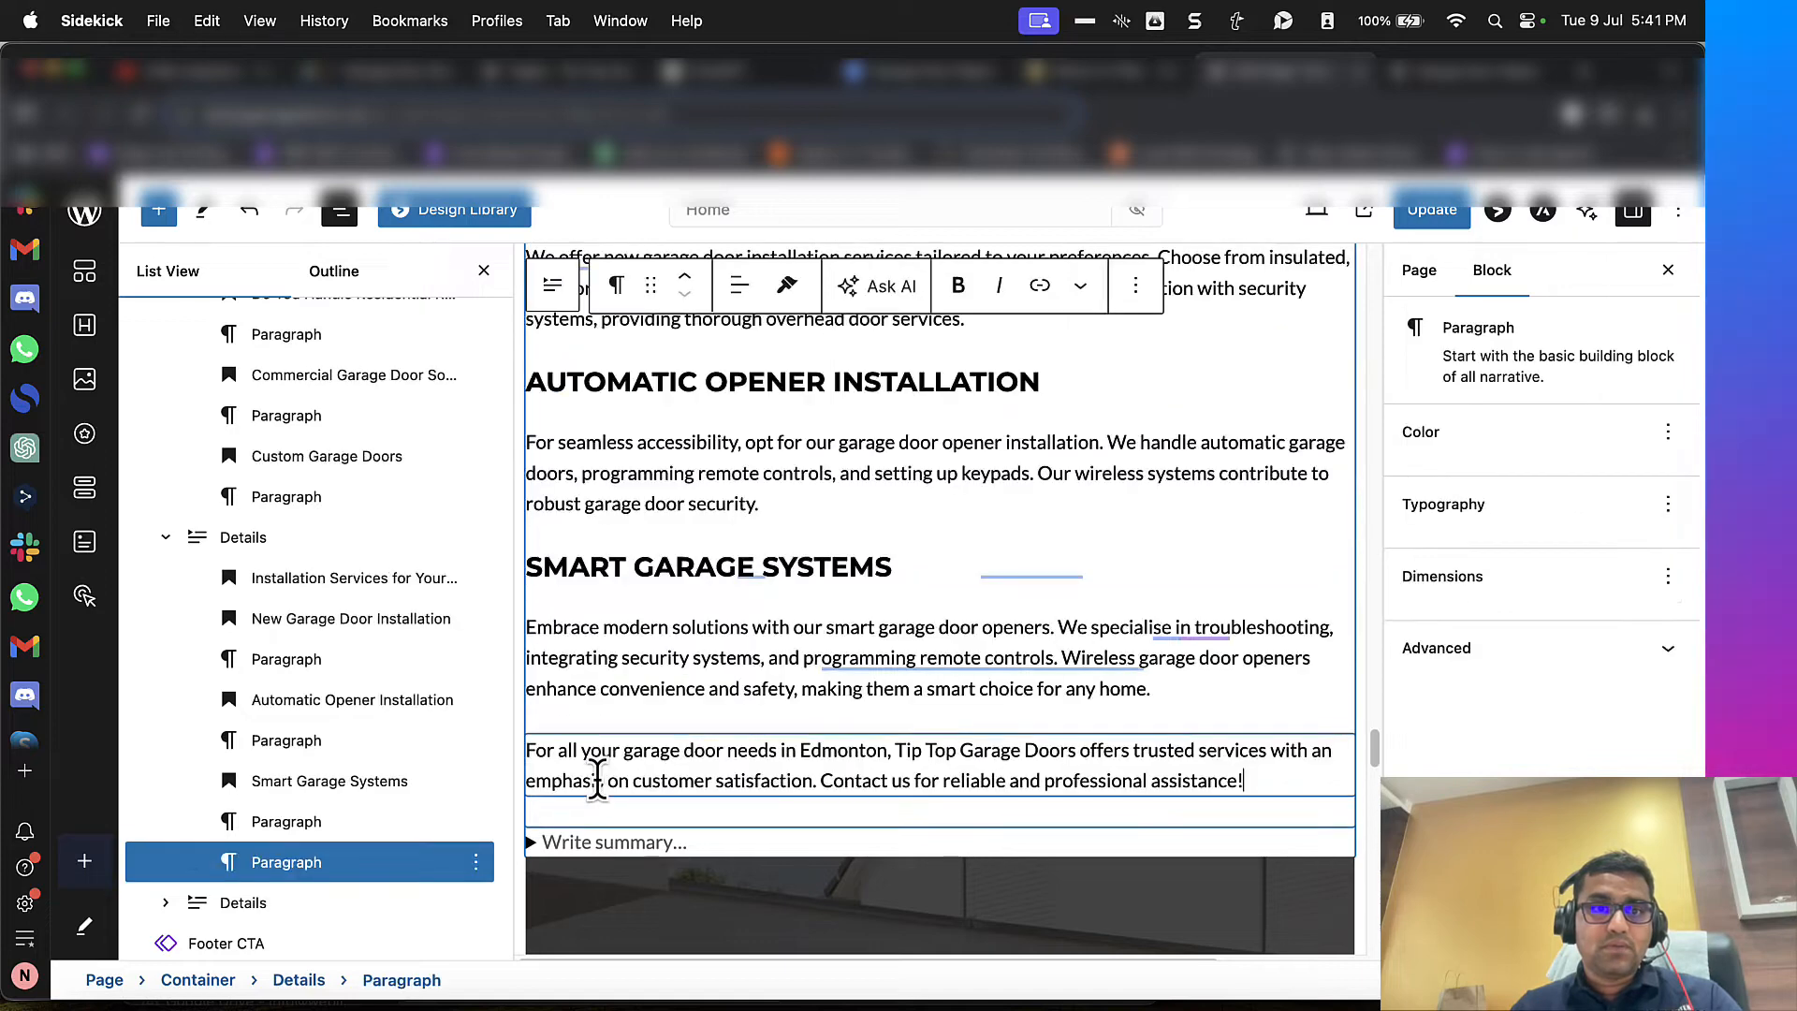
{"action": "scroll", "coordinate": [597, 781], "scroll_direction": "up", "scroll_amount": 1}
{"action": "scroll", "coordinate": [599, 786], "scroll_direction": "down", "scroll_amount": 4}
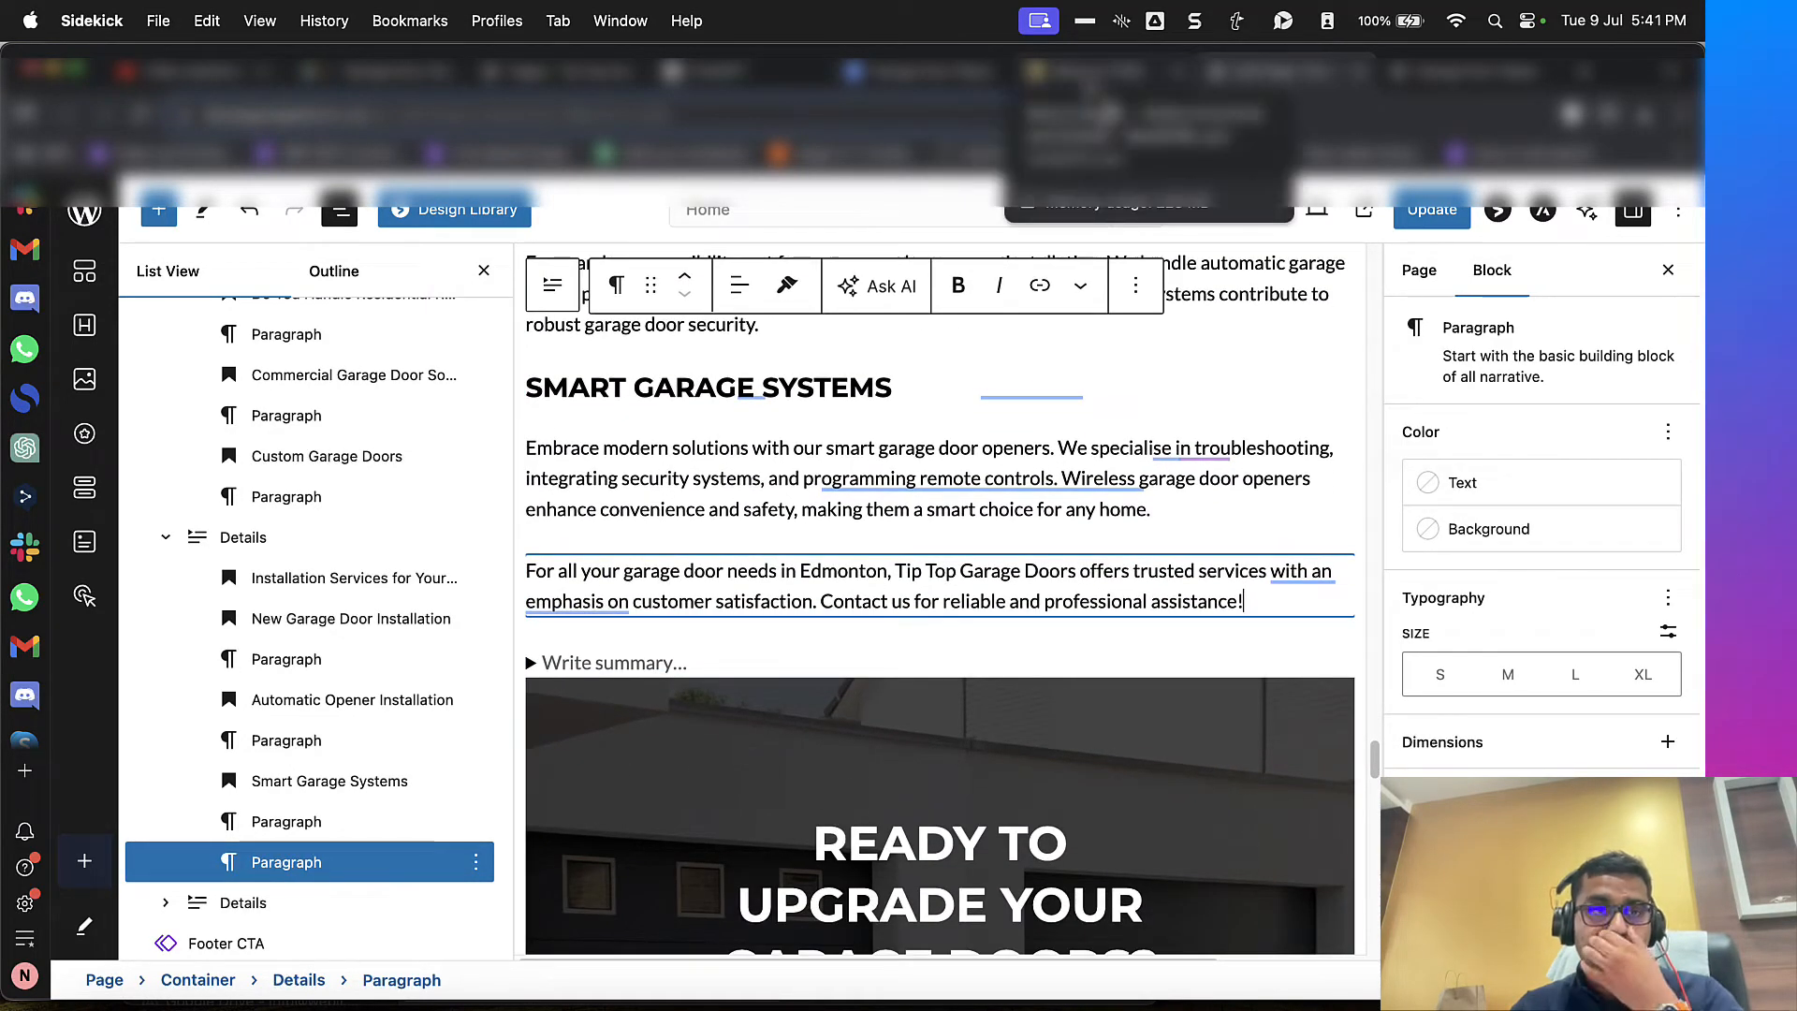
Step: Copy "Service Areas" from the "Our Service Areas in Greater Edmonton" heading in WordHTML
{"action": "left_click", "coordinate": [1091, 72]}
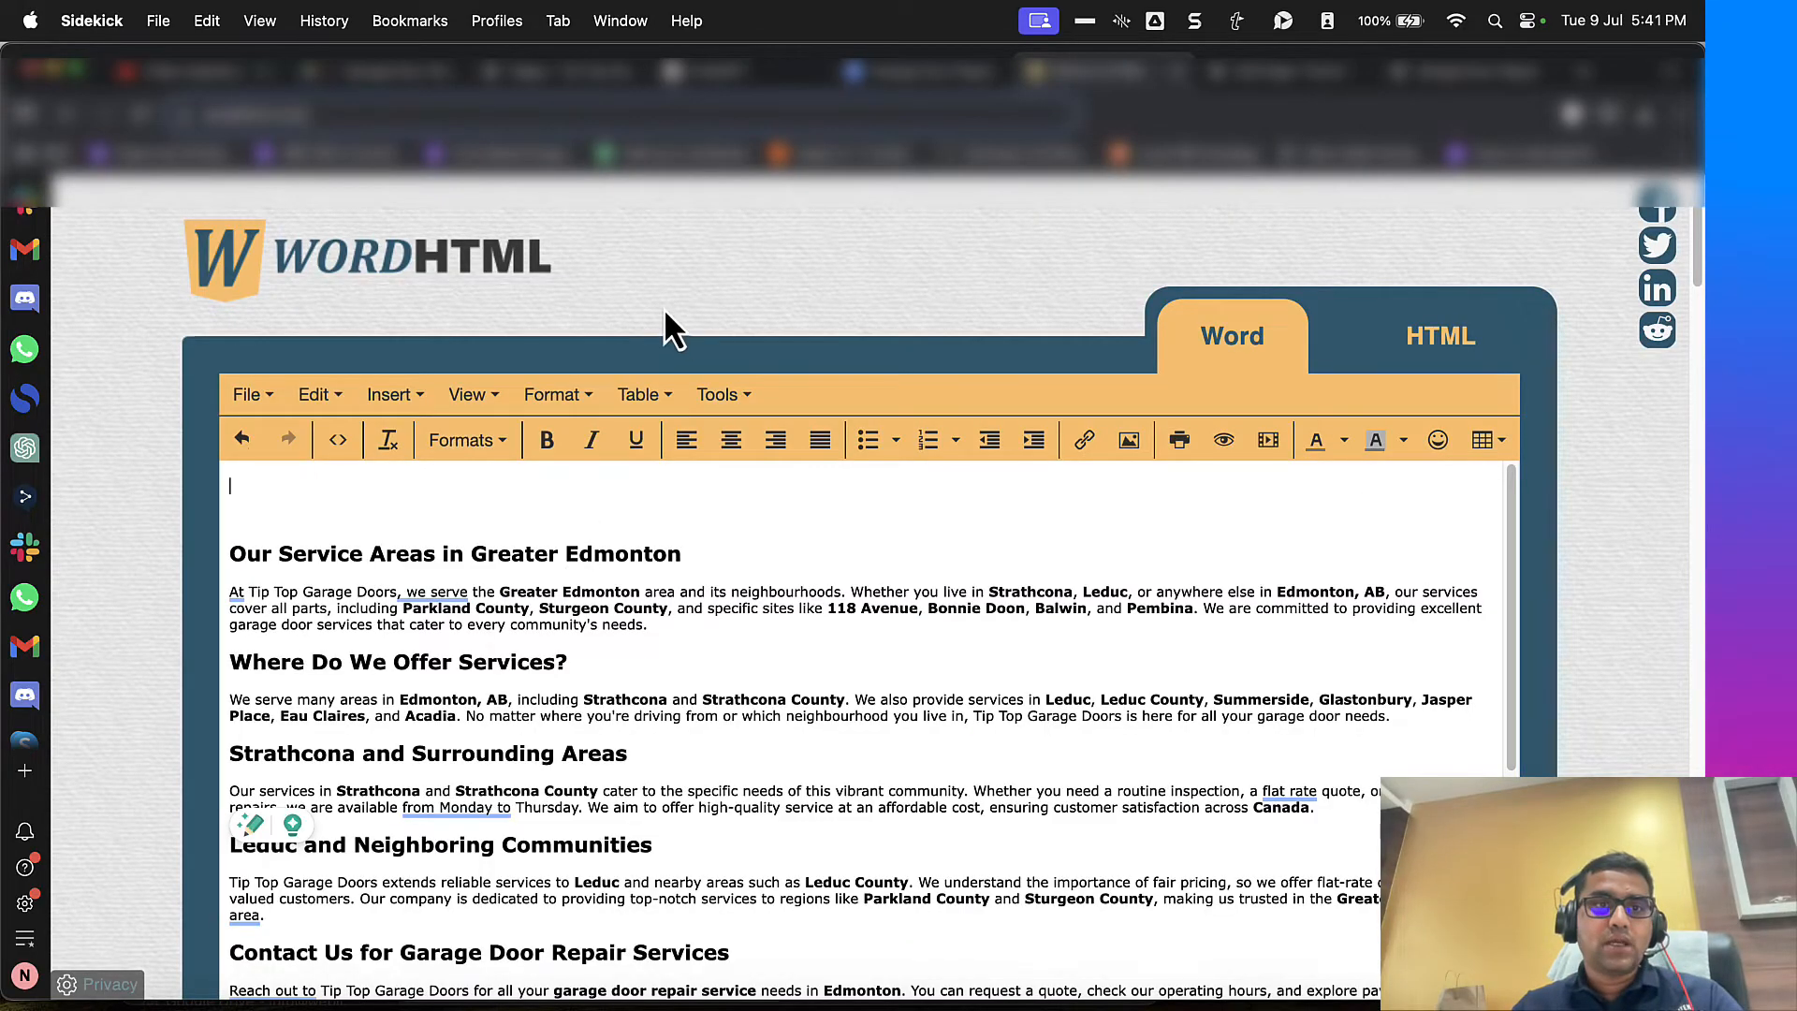
{"action": "scroll", "coordinate": [665, 307], "scroll_direction": "down", "scroll_amount": 3}
{"action": "left_click", "coordinate": [718, 427]}
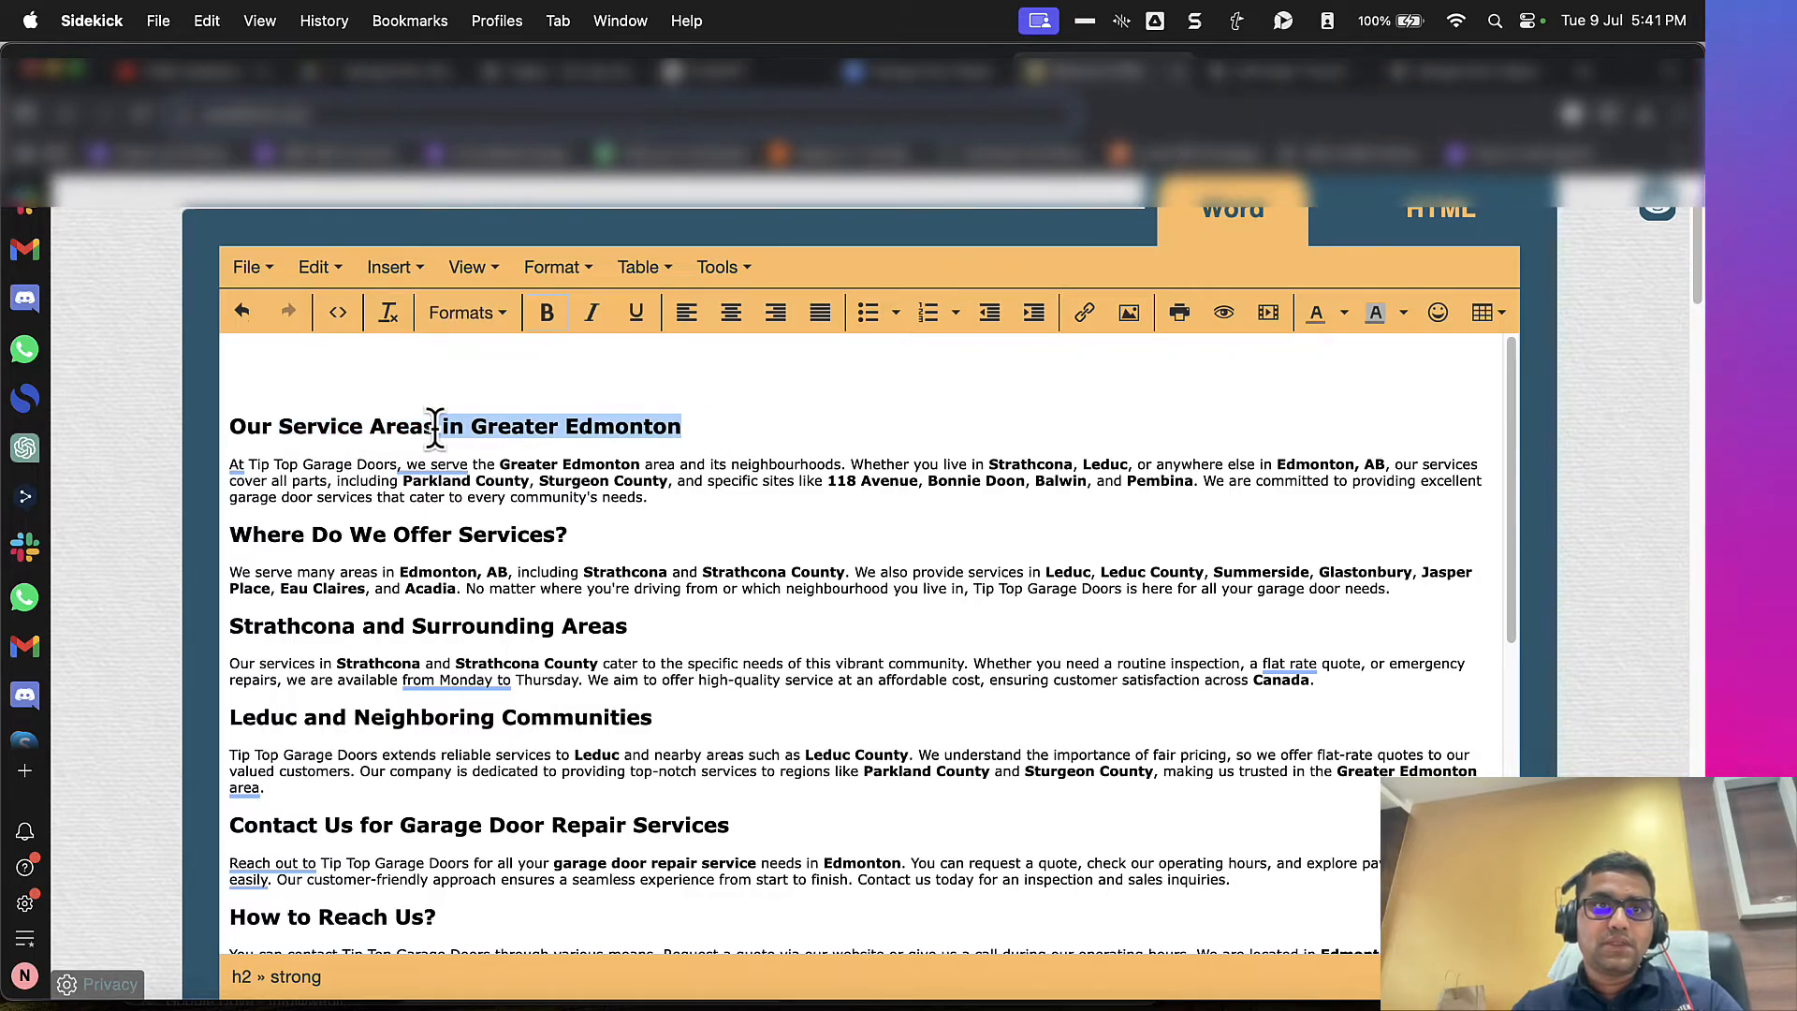
Step: In the WordPress editor, duplicate the empty Details block twice and paste "Service Areas" as the sixth Details block's summary
{"action": "left_click", "coordinate": [1276, 77]}
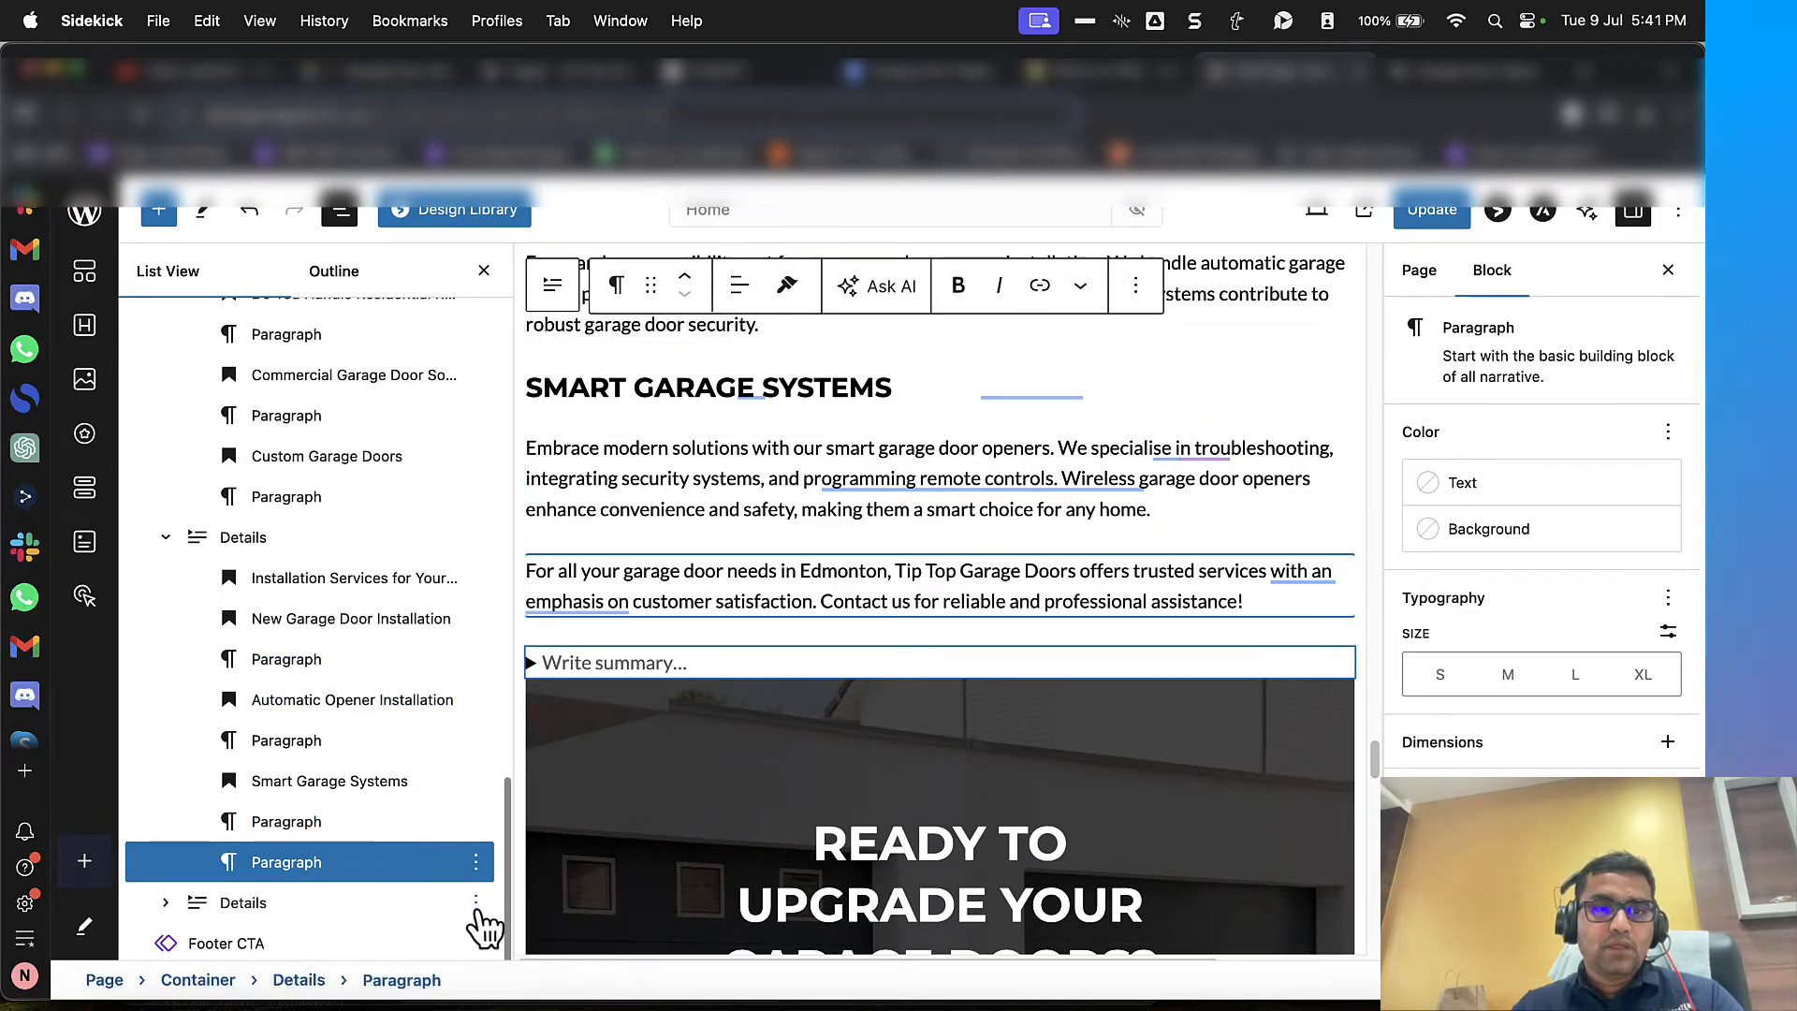
{"action": "left_click", "coordinate": [477, 904]}
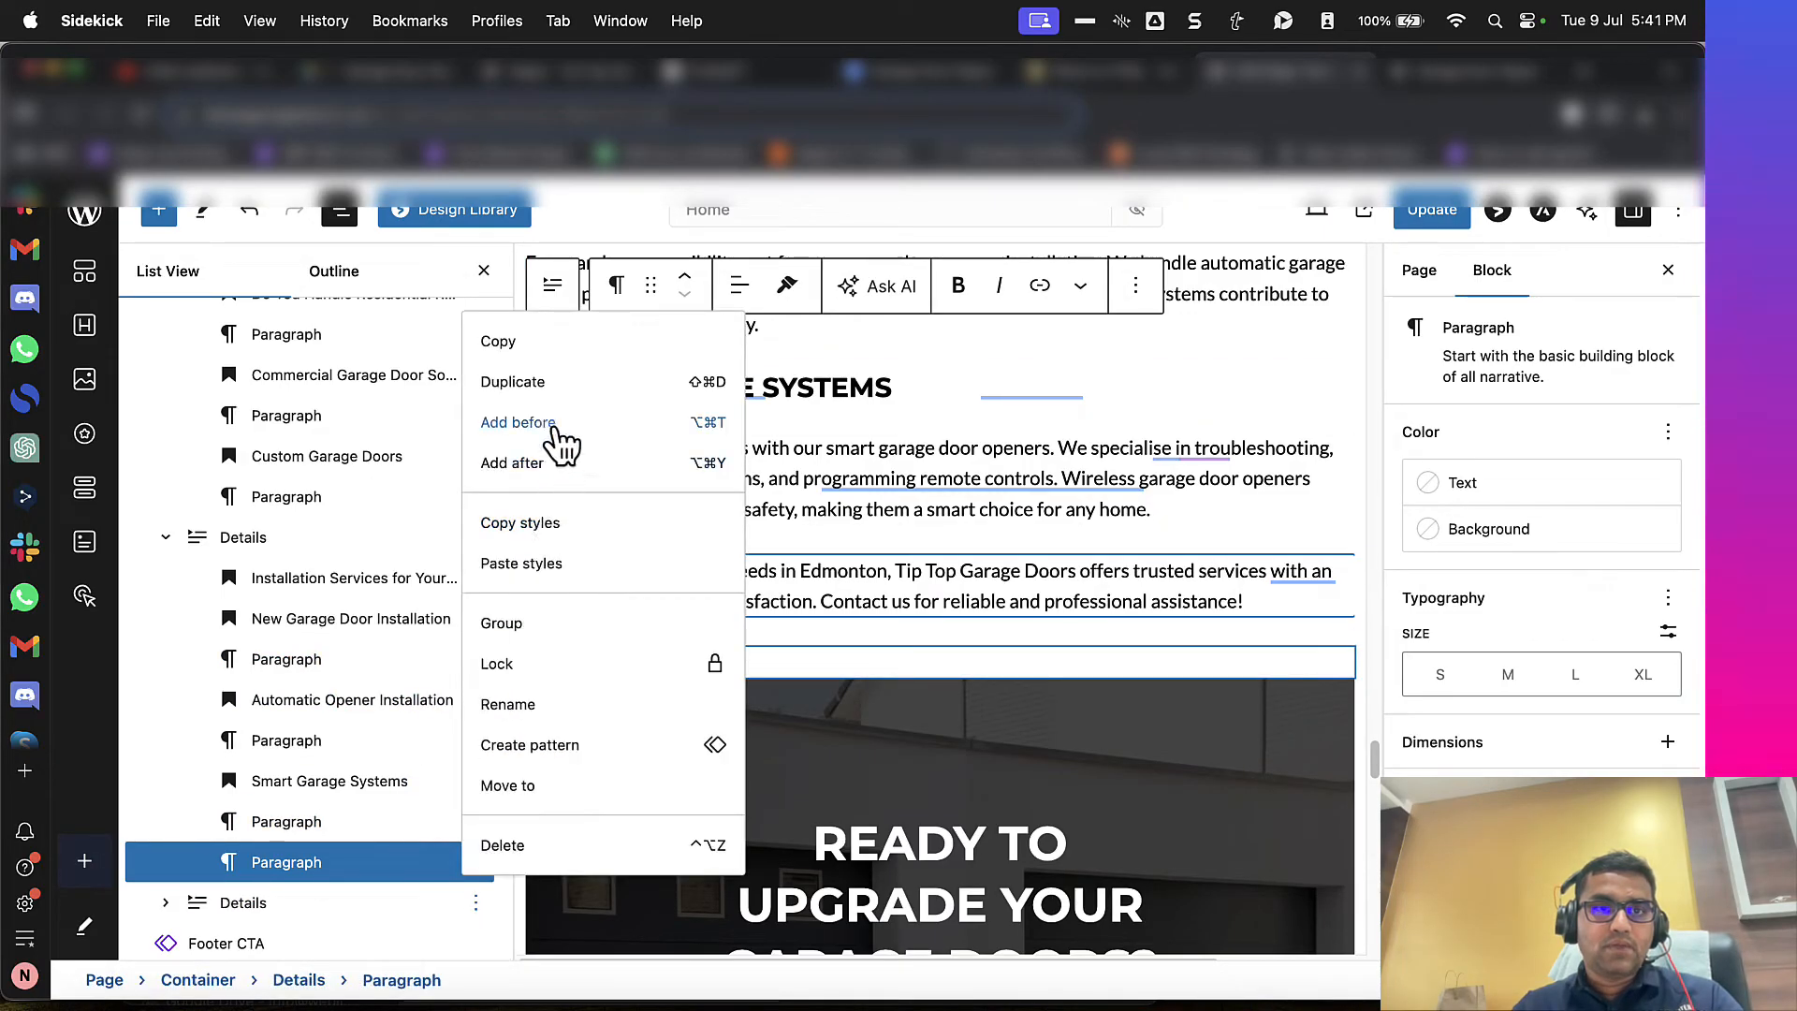
{"action": "left_click", "coordinate": [517, 381]}
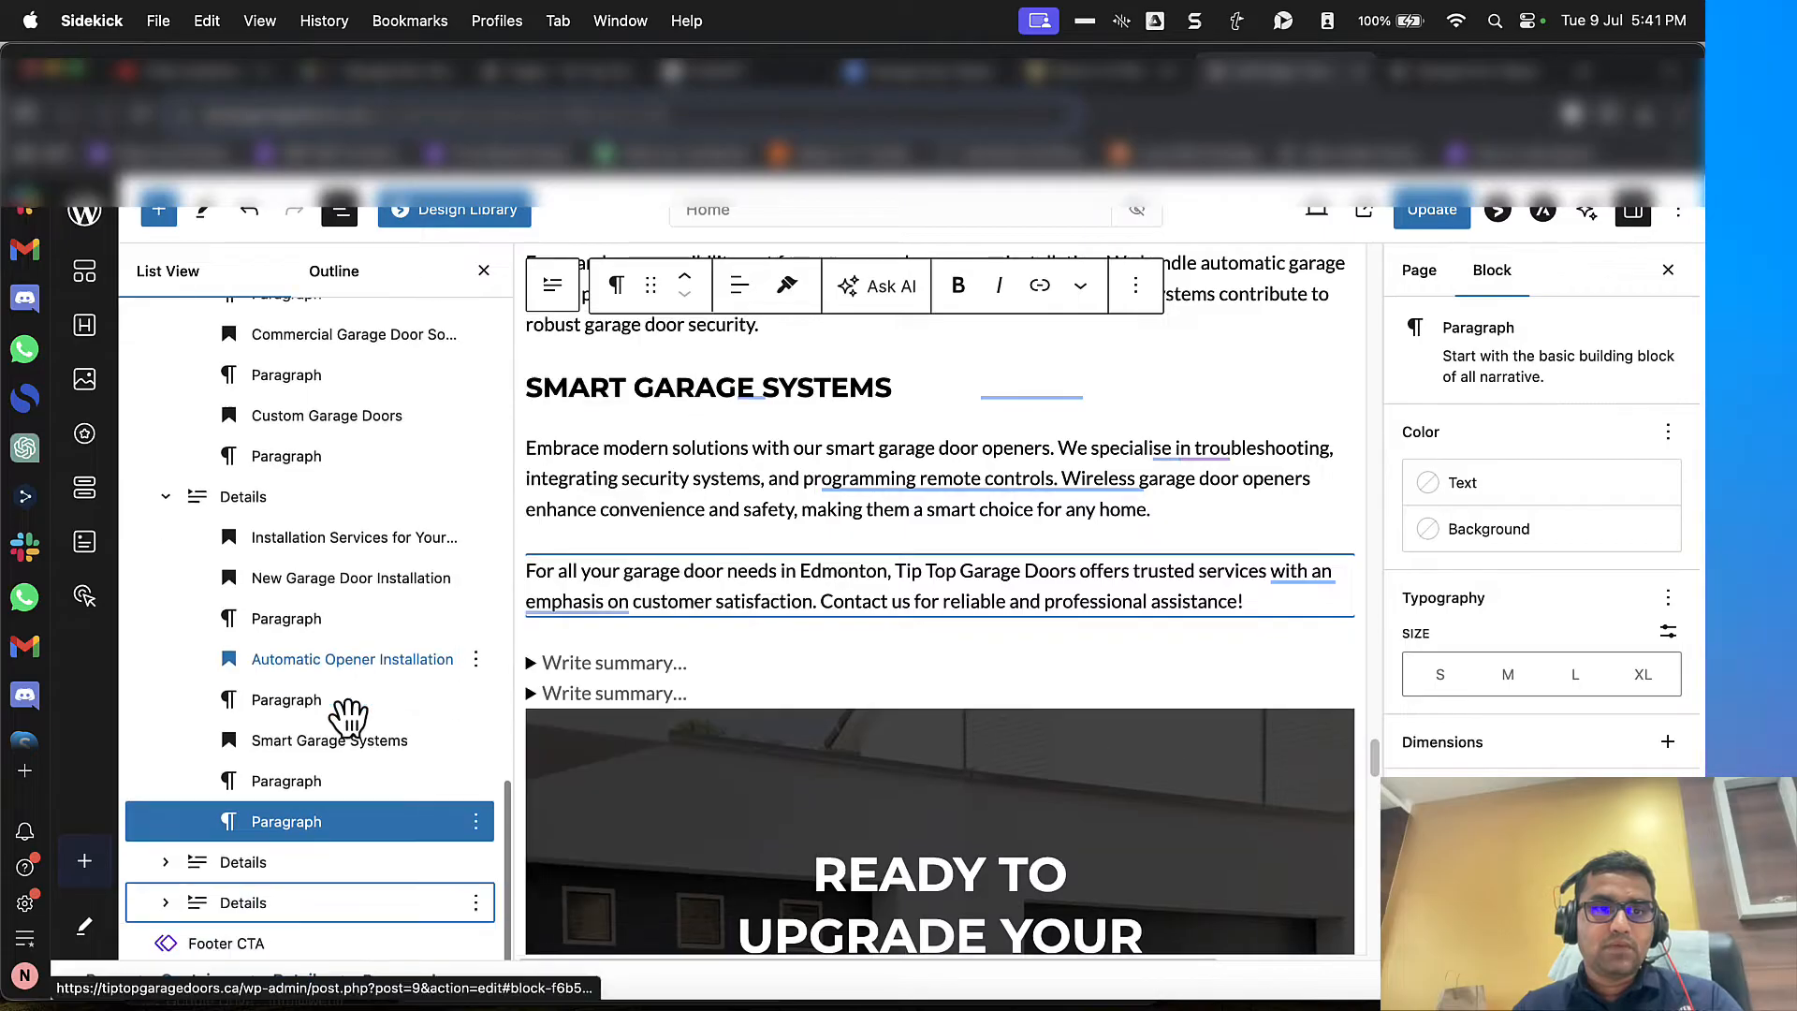
{"action": "left_click", "coordinate": [475, 902]}
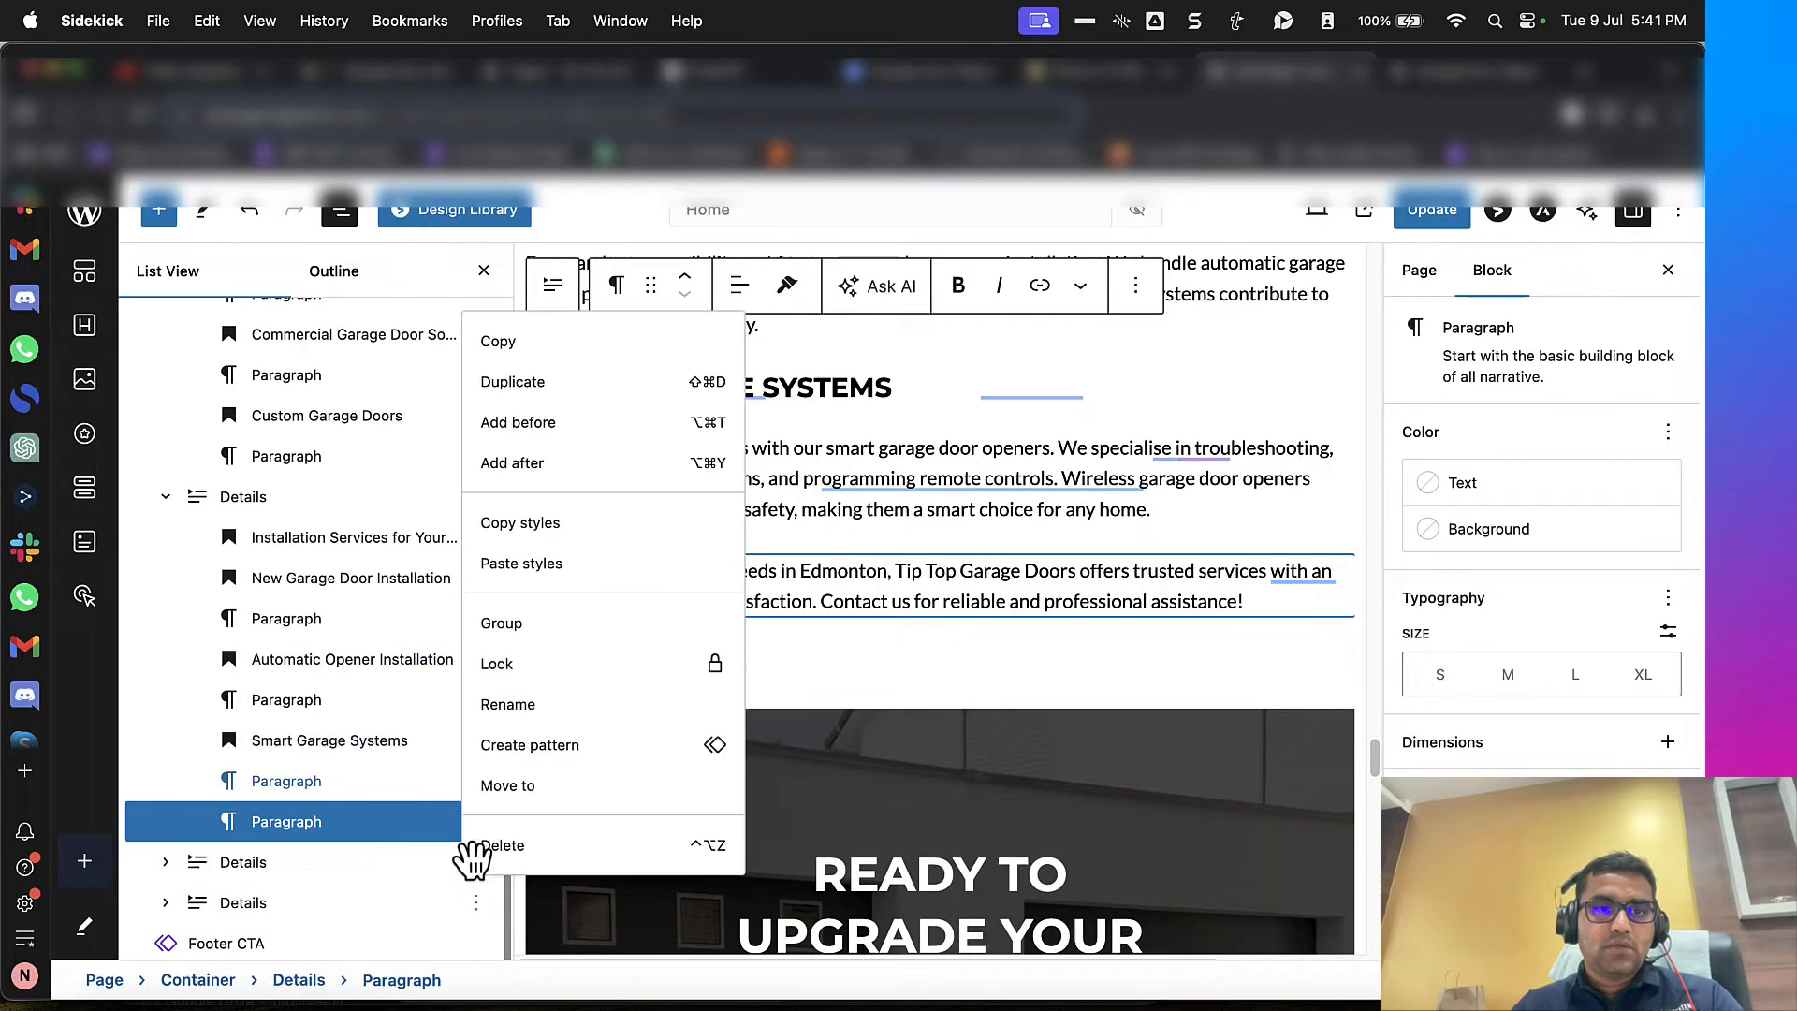
{"action": "left_click", "coordinate": [540, 384]}
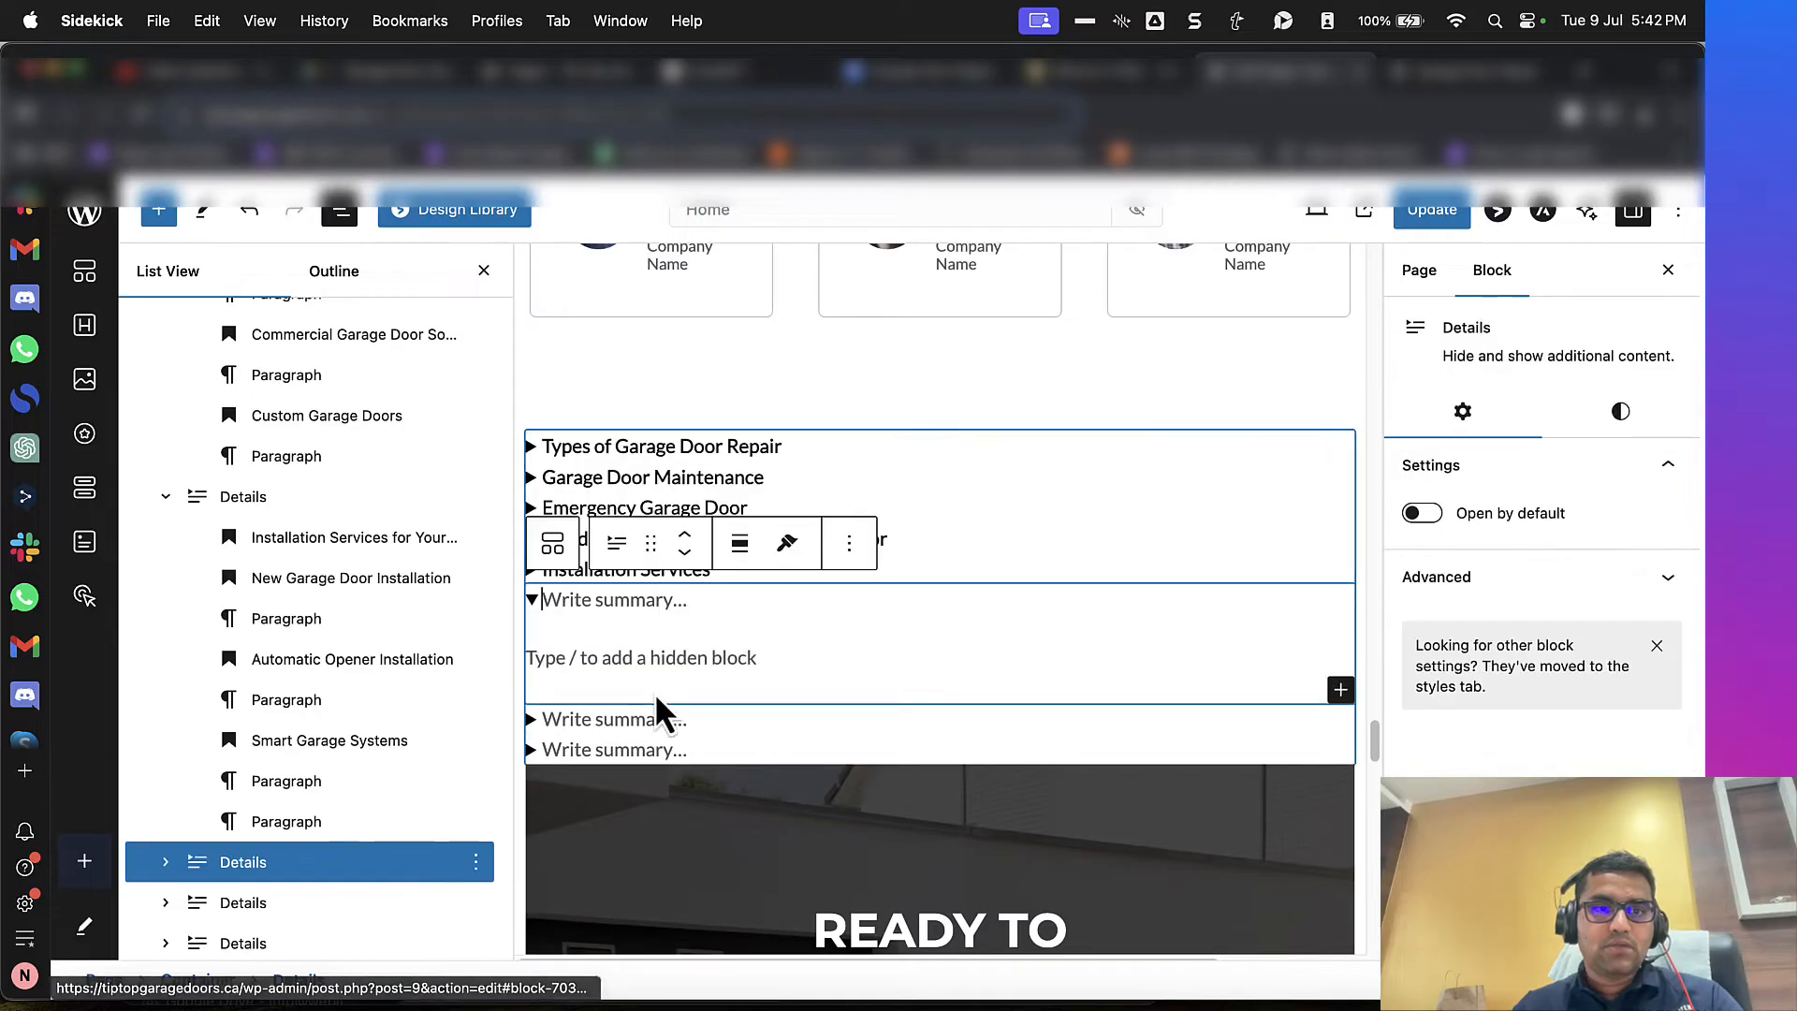
Step: Cut the WordHTML text from "Our Service Areas in Greater Edmonton" through "Request a Quote" and paste it as the "Service Areas" block's hidden content
{"action": "left_click", "coordinate": [1081, 71]}
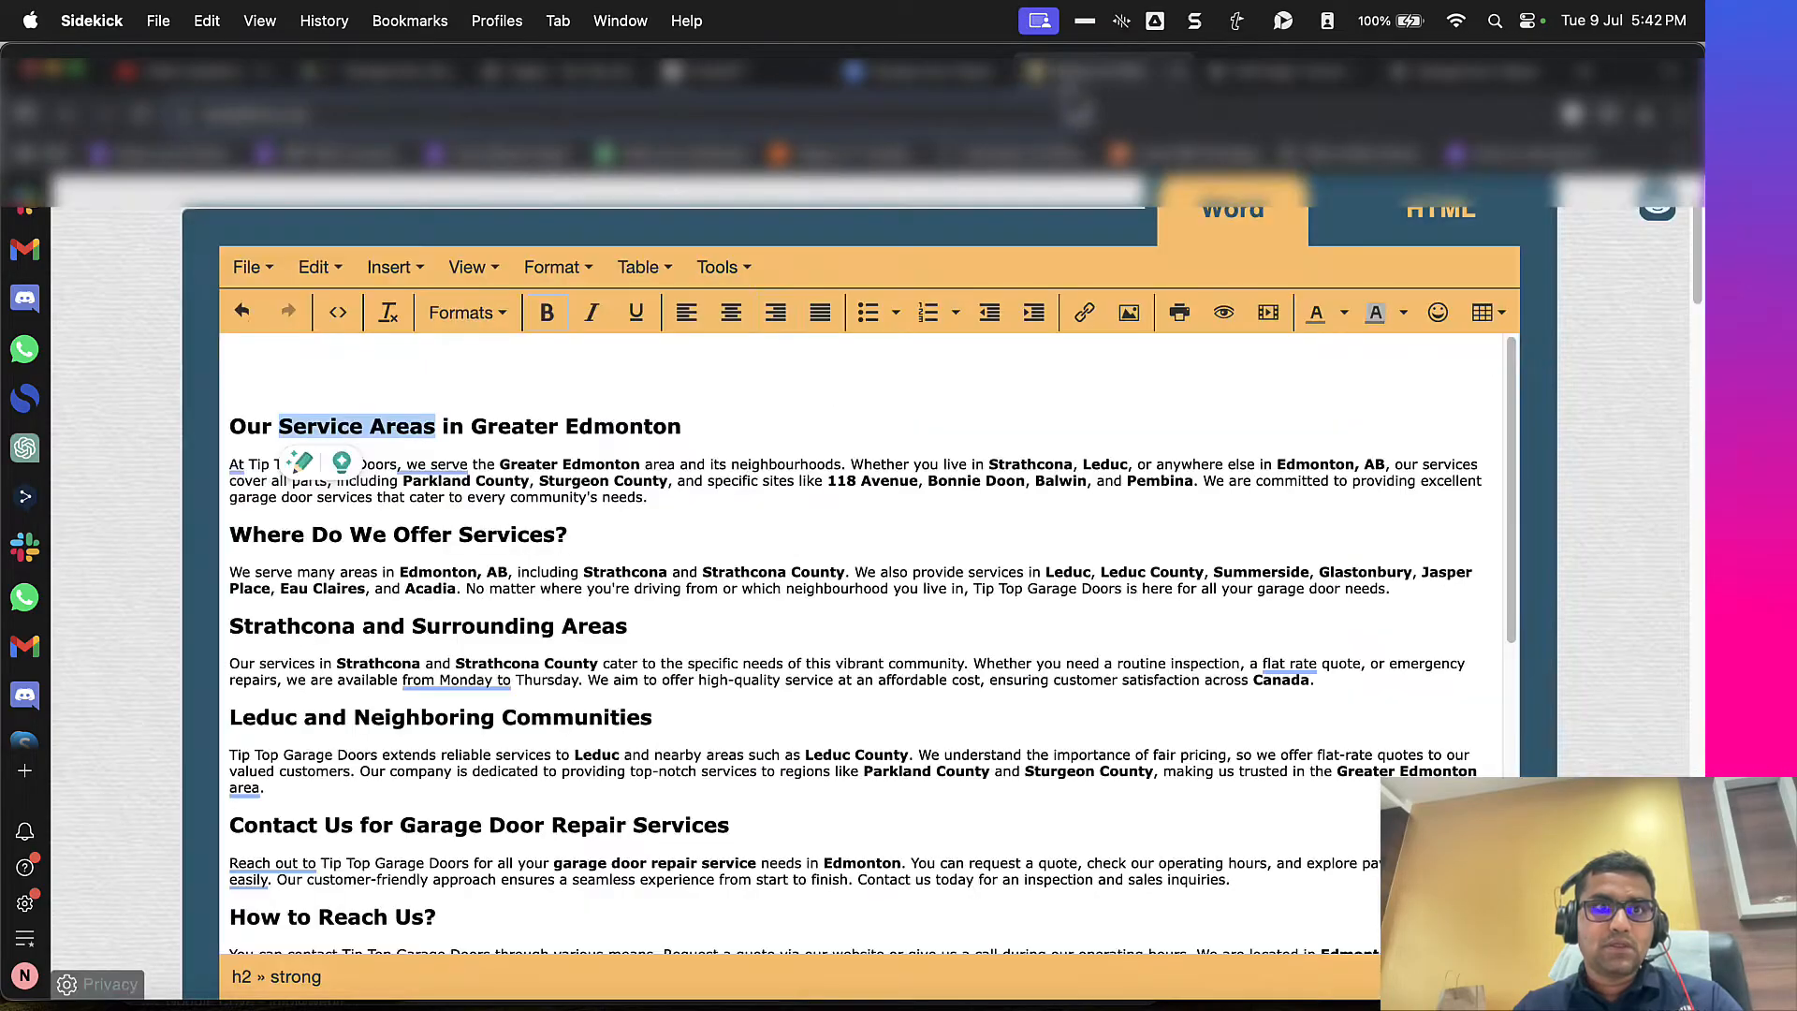
{"action": "scroll", "coordinate": [814, 786], "scroll_direction": "down", "scroll_amount": 2}
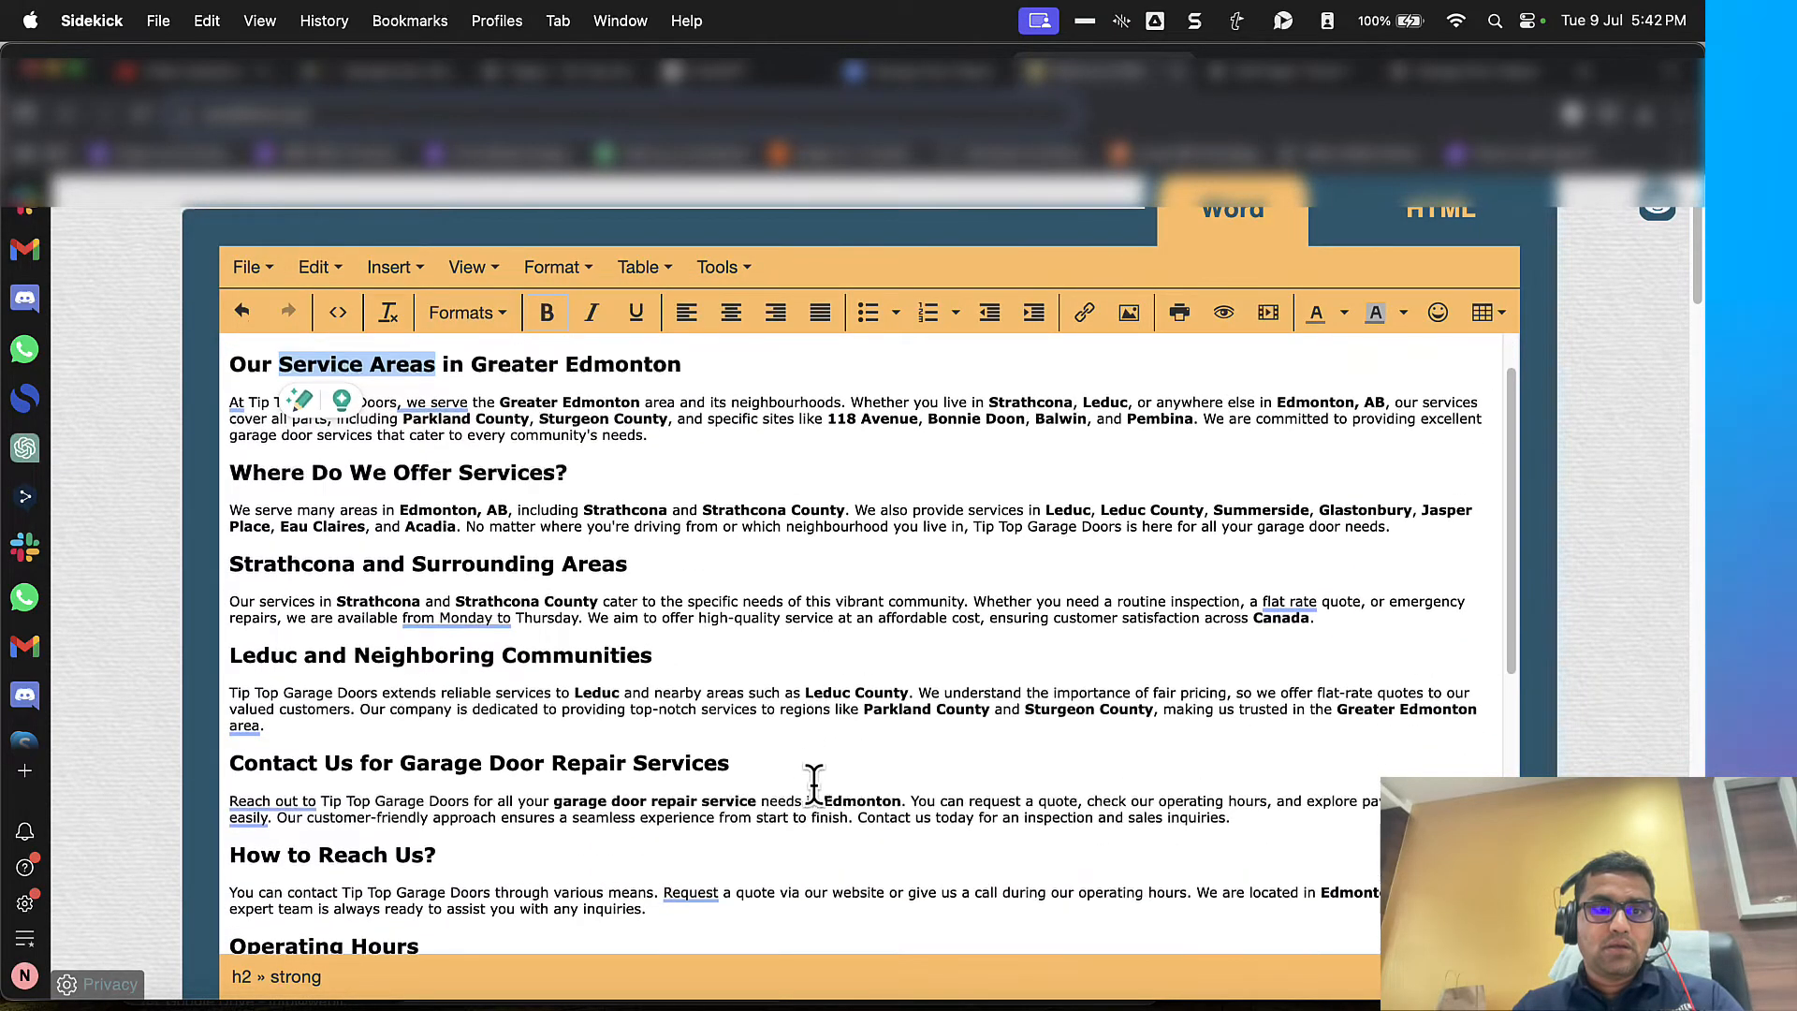
{"action": "scroll", "coordinate": [1000, 822], "scroll_direction": "down", "scroll_amount": 4}
{"action": "left_click", "coordinate": [996, 810]}
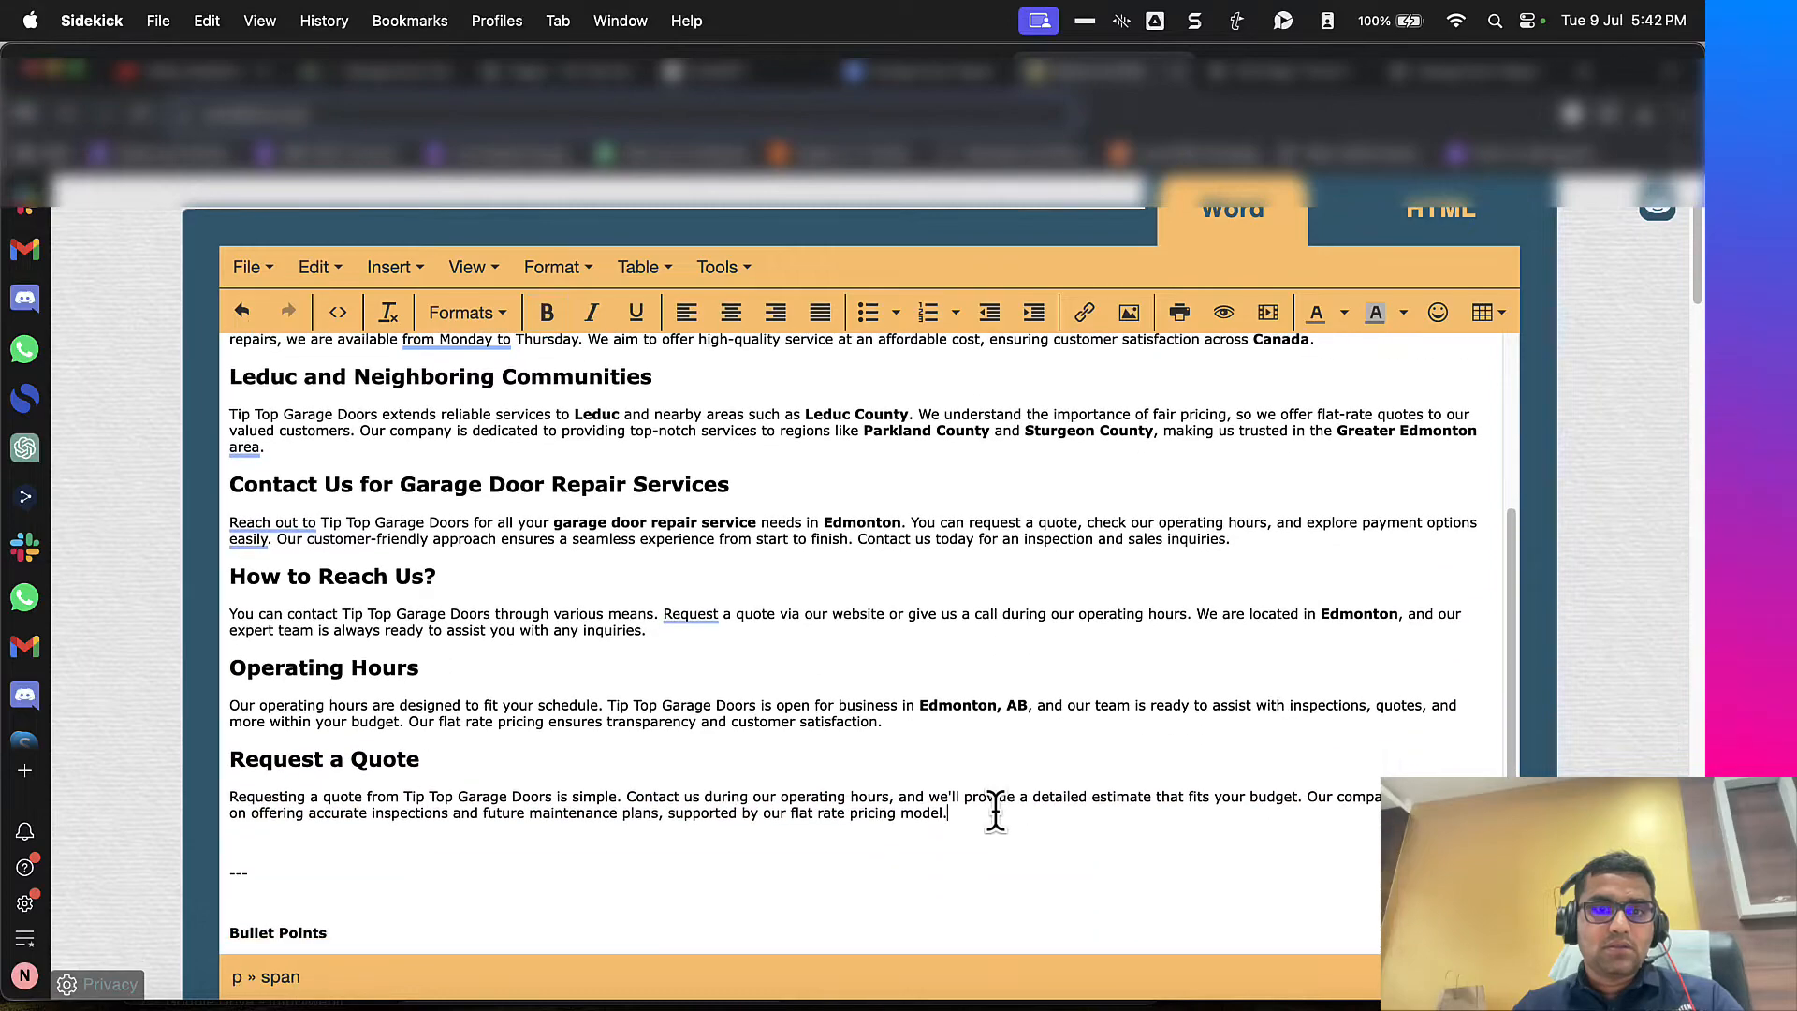
{"action": "scroll", "coordinate": [996, 811], "scroll_direction": "up", "scroll_amount": 5}
{"action": "left_click", "coordinate": [232, 426], "text": "shift"}
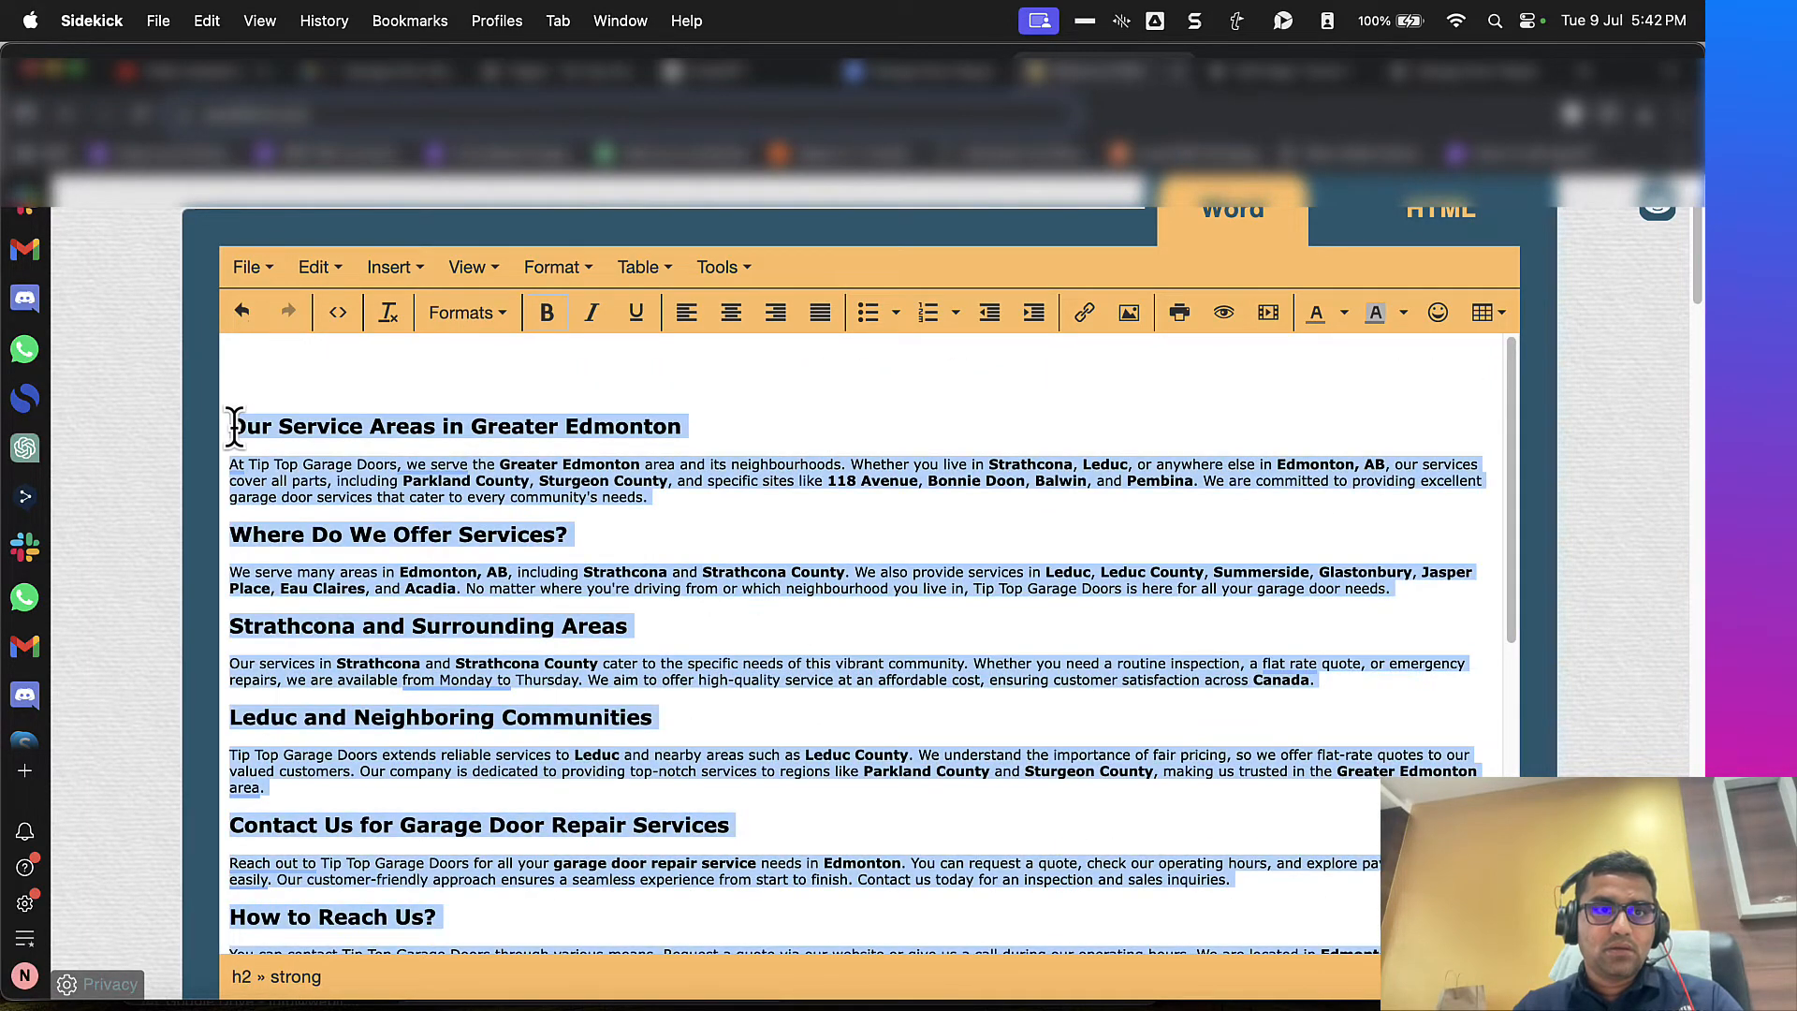
{"action": "key", "text": "super+x"}
{"action": "left_click", "coordinate": [1245, 79]}
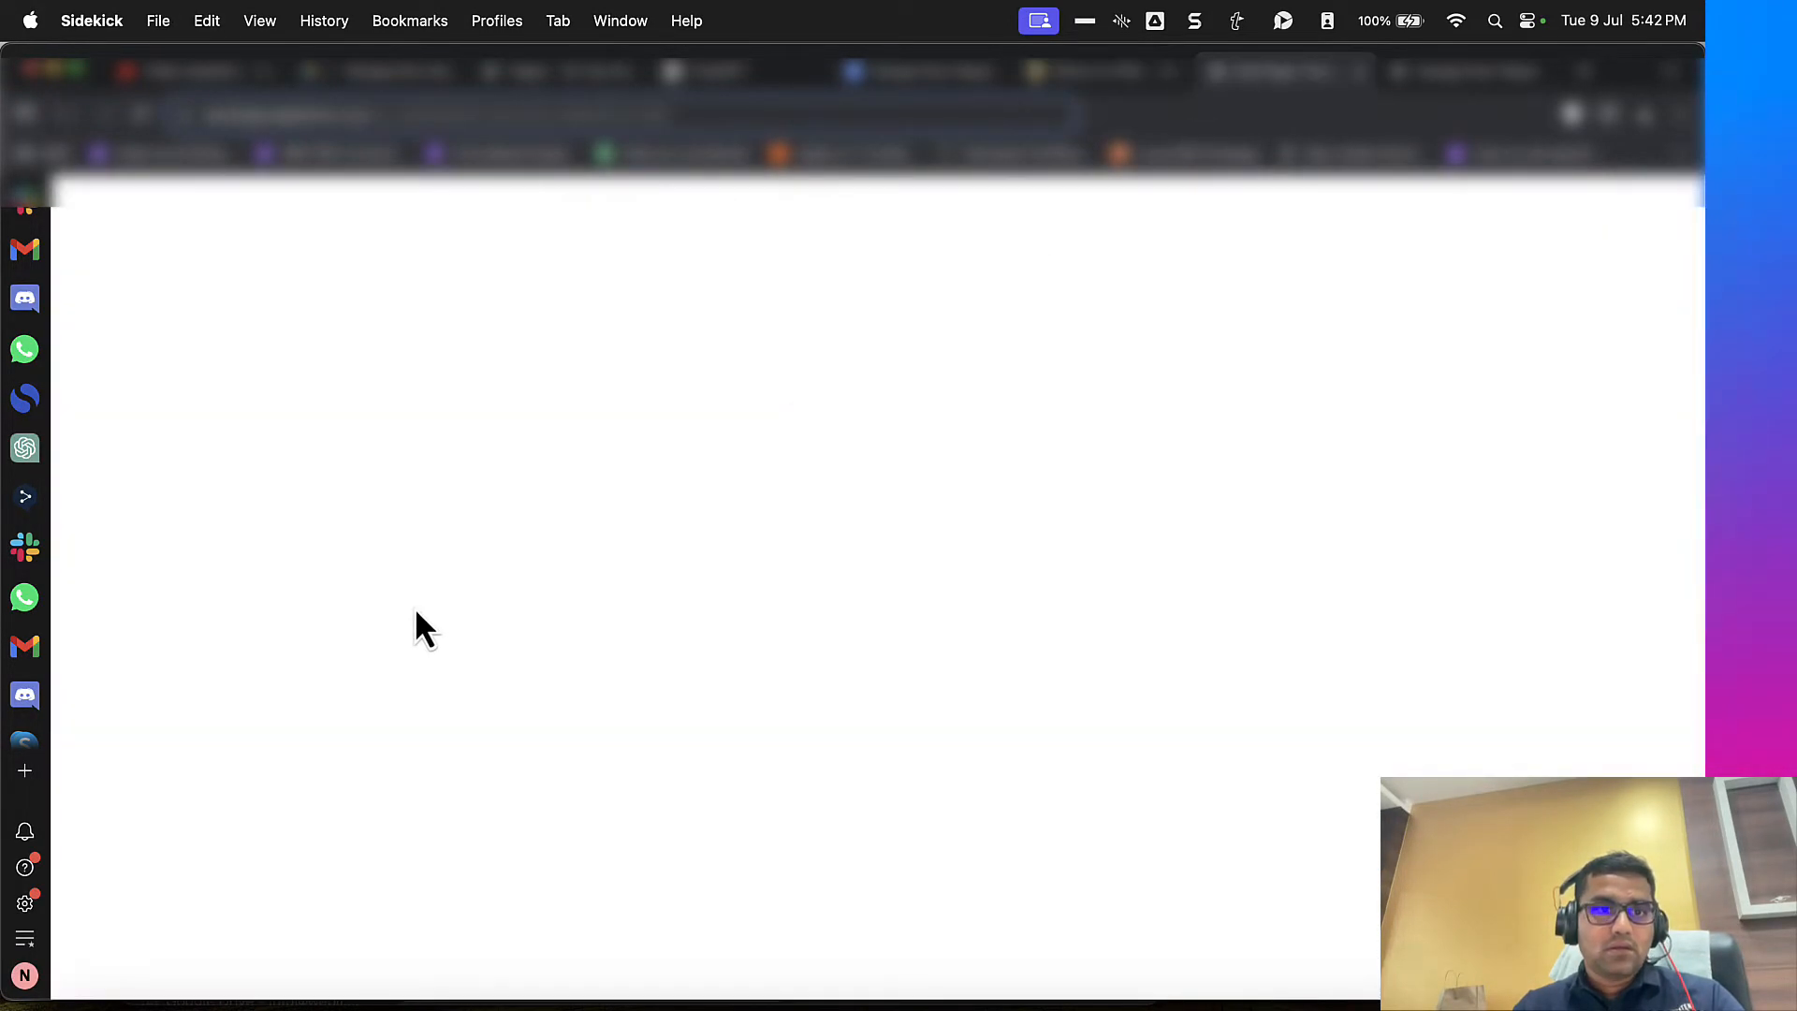
{"action": "left_click", "coordinate": [580, 656]}
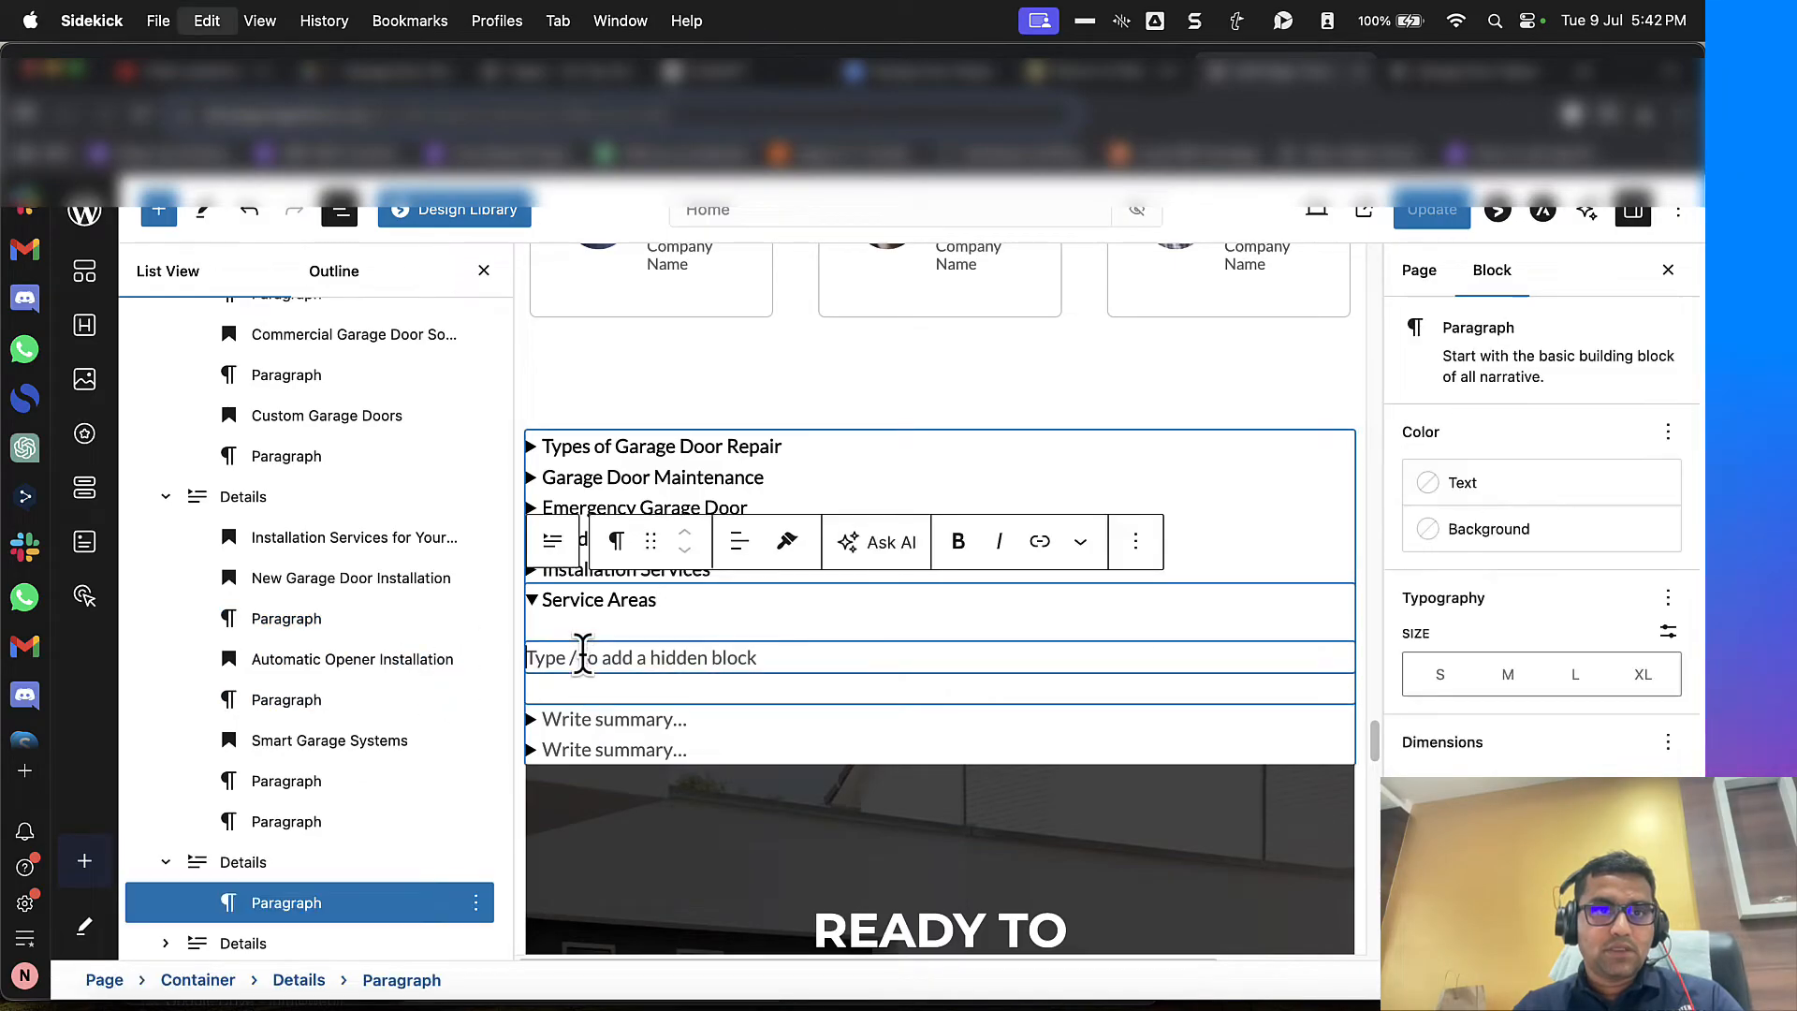
{"action": "key", "text": "super+v"}
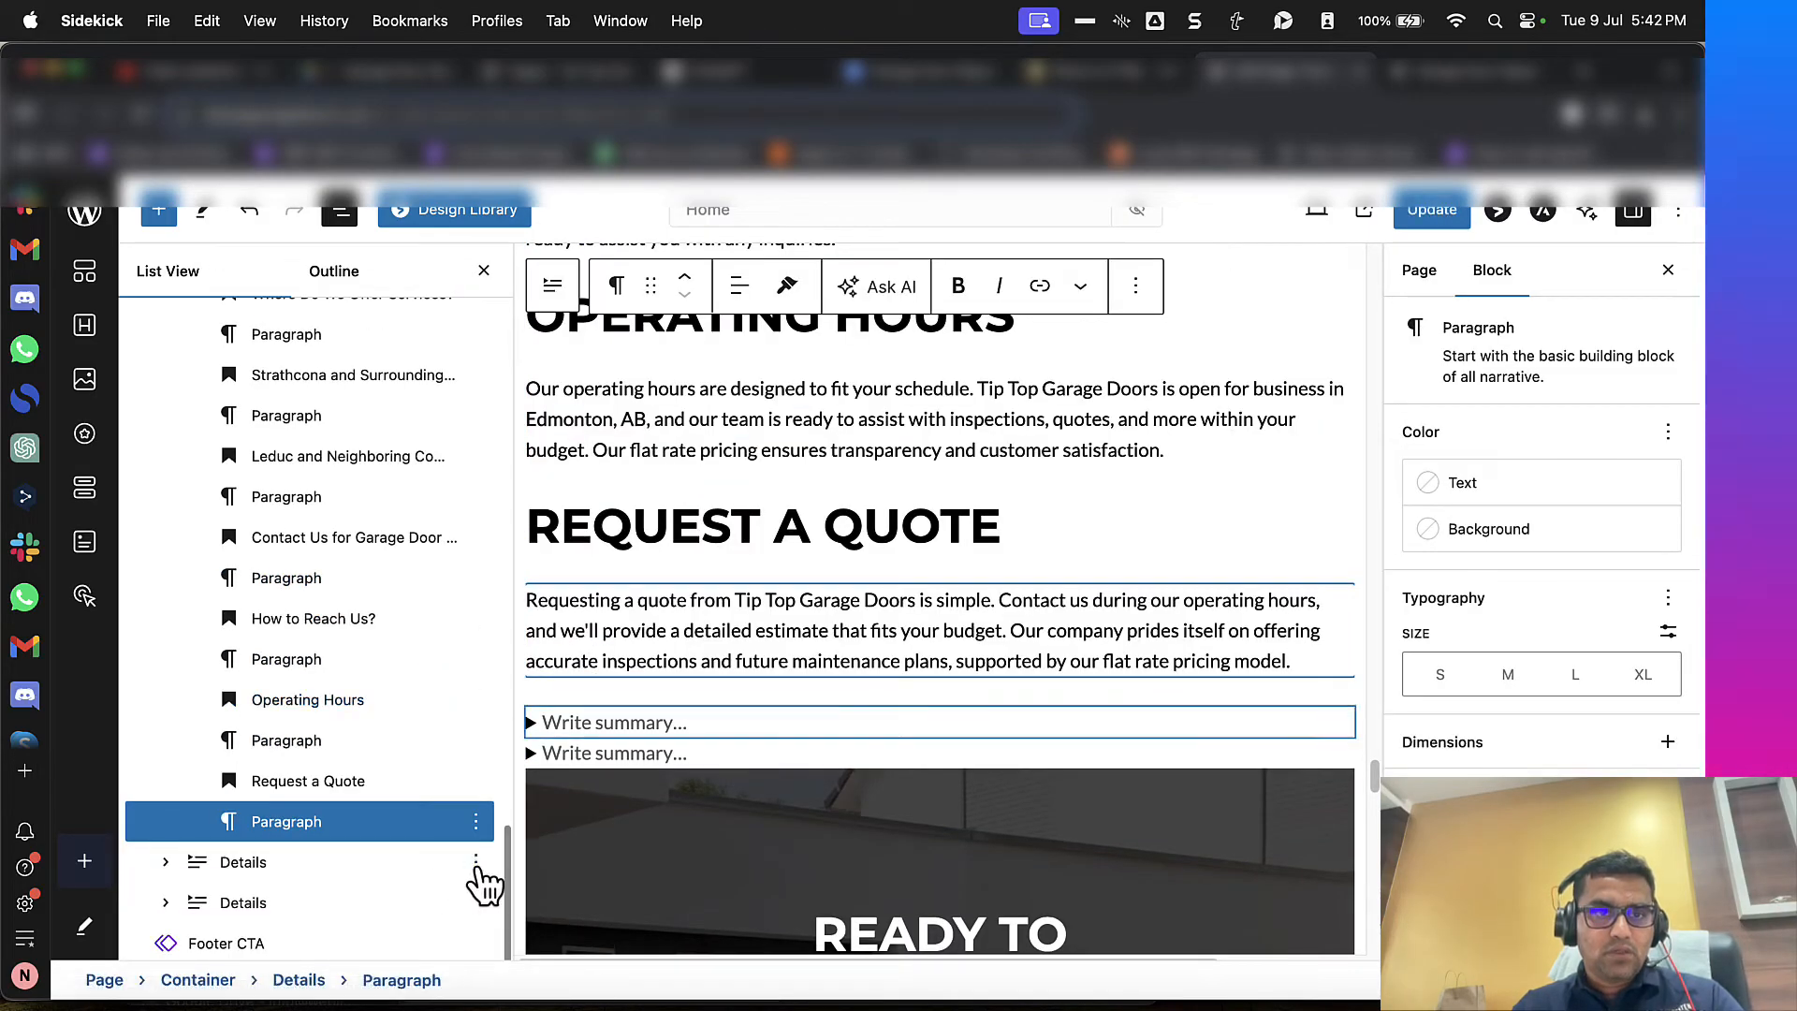
Step: Delete the two unused empty Details blocks below "Service Areas" and update the page
{"action": "left_click", "coordinate": [476, 862]}
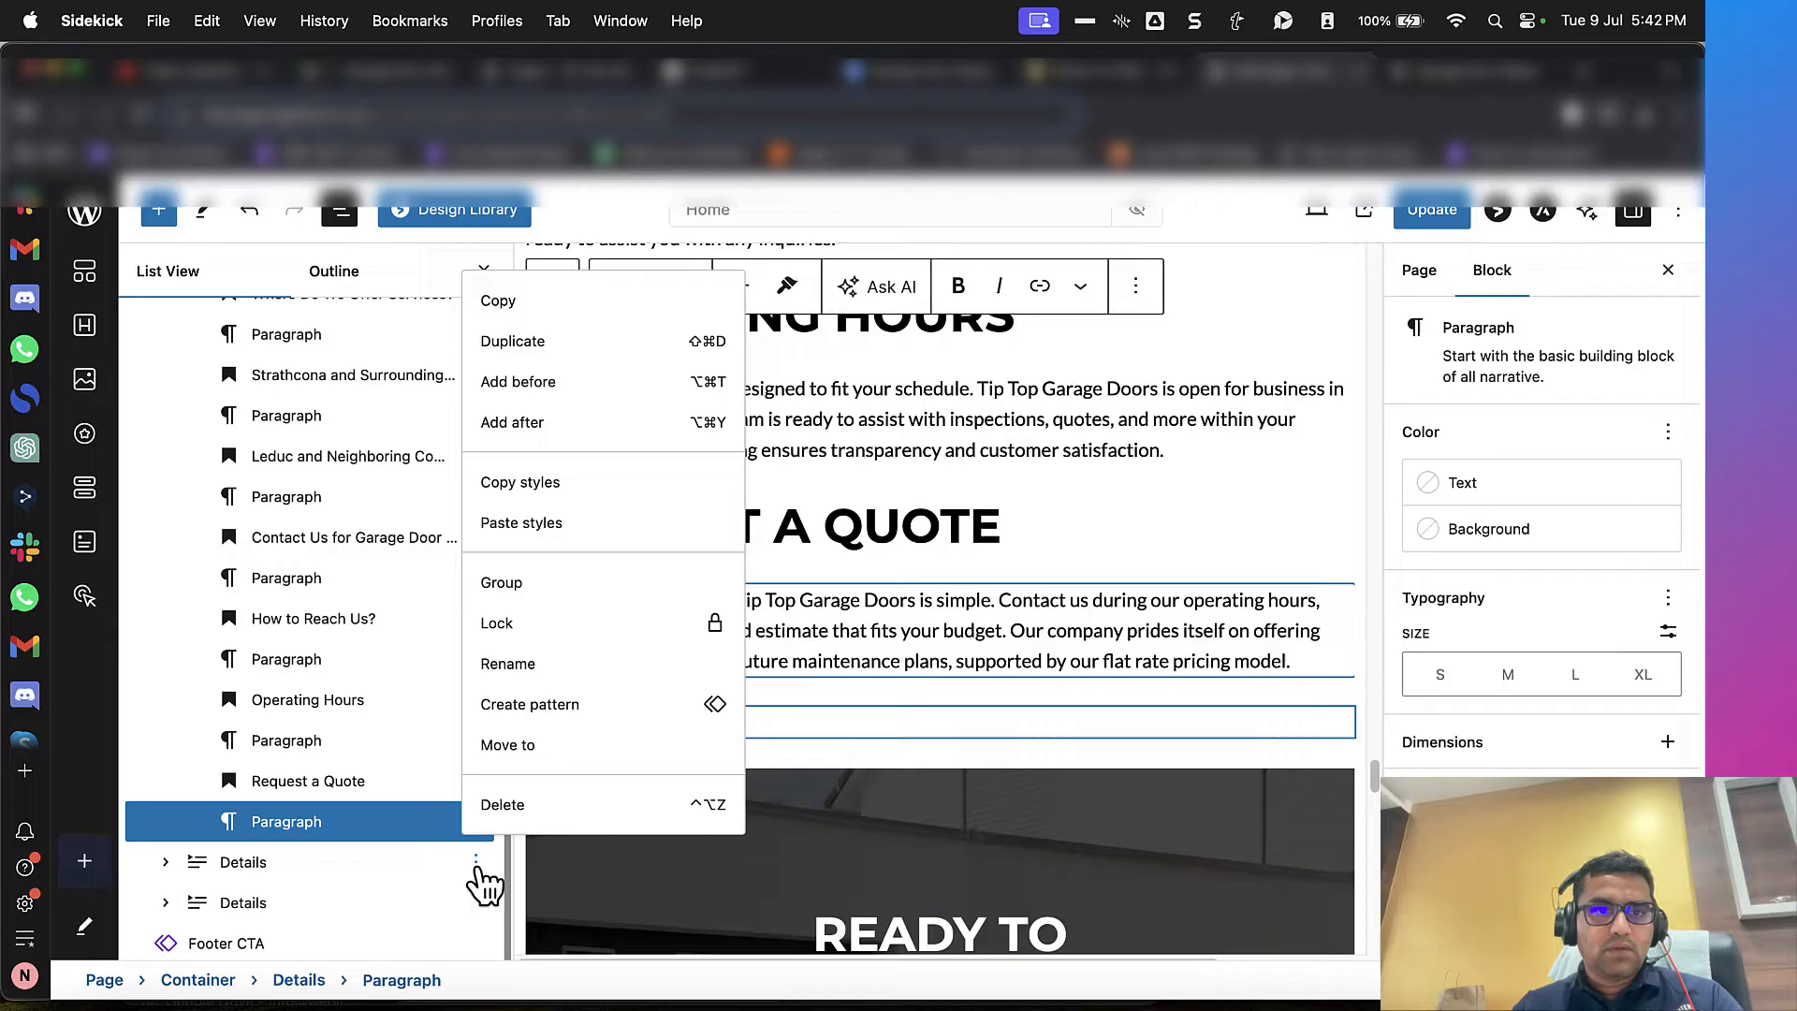
{"action": "left_click", "coordinate": [510, 816]}
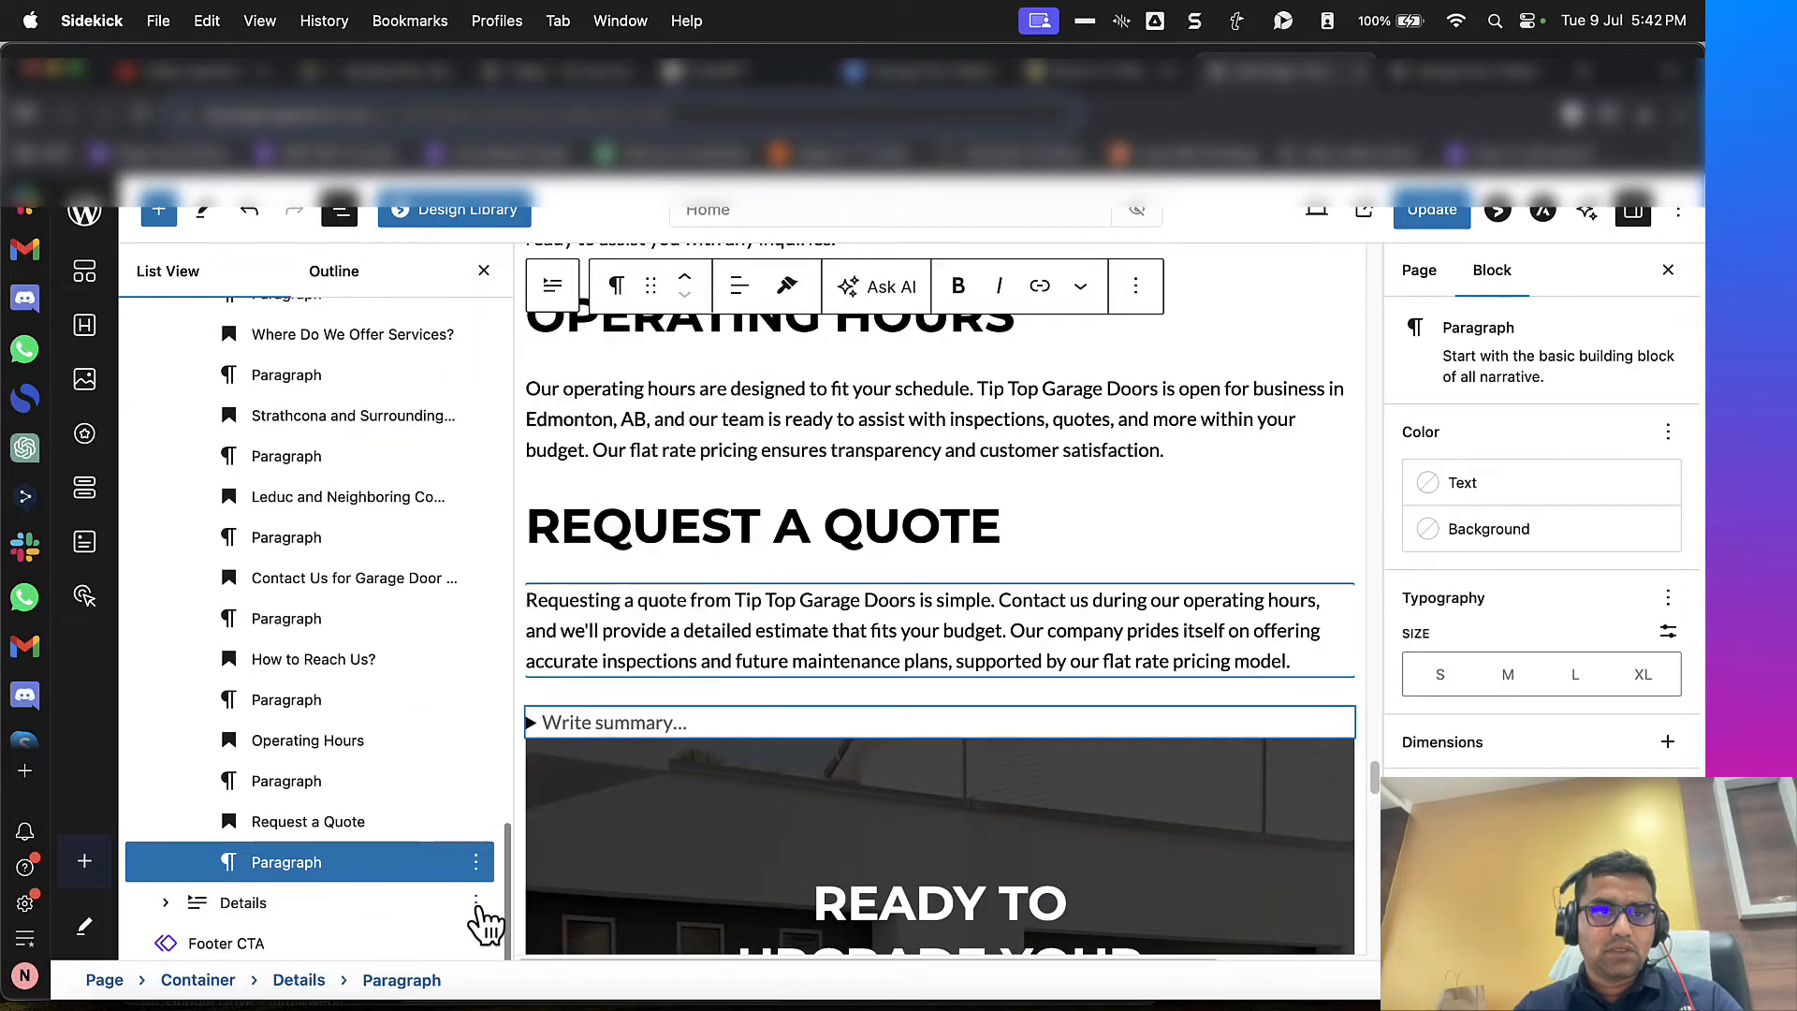
{"action": "left_click", "coordinate": [479, 913]}
{"action": "left_click", "coordinate": [1459, 210]}
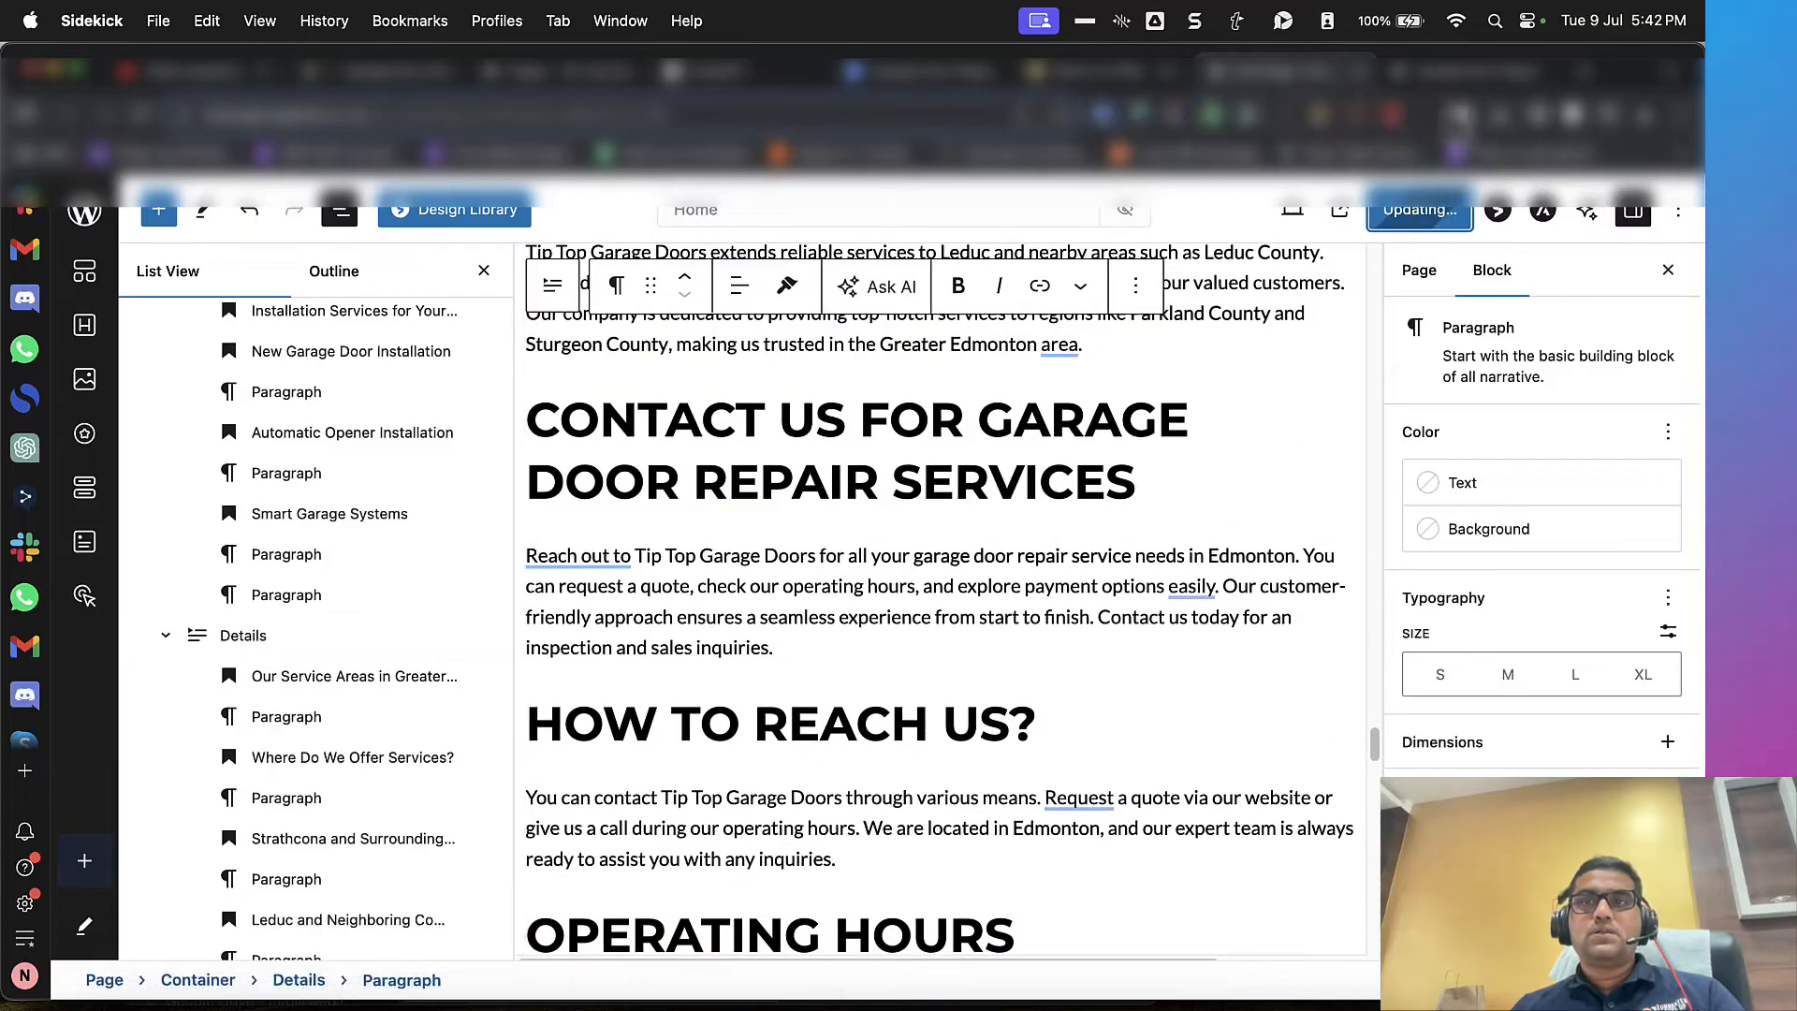
Step: Review the Details sections on the live home page, expanding and collapsing "Garage Door Maintenance"
{"action": "left_click", "coordinate": [1450, 82]}
{"action": "left_click", "coordinate": [1309, 80]}
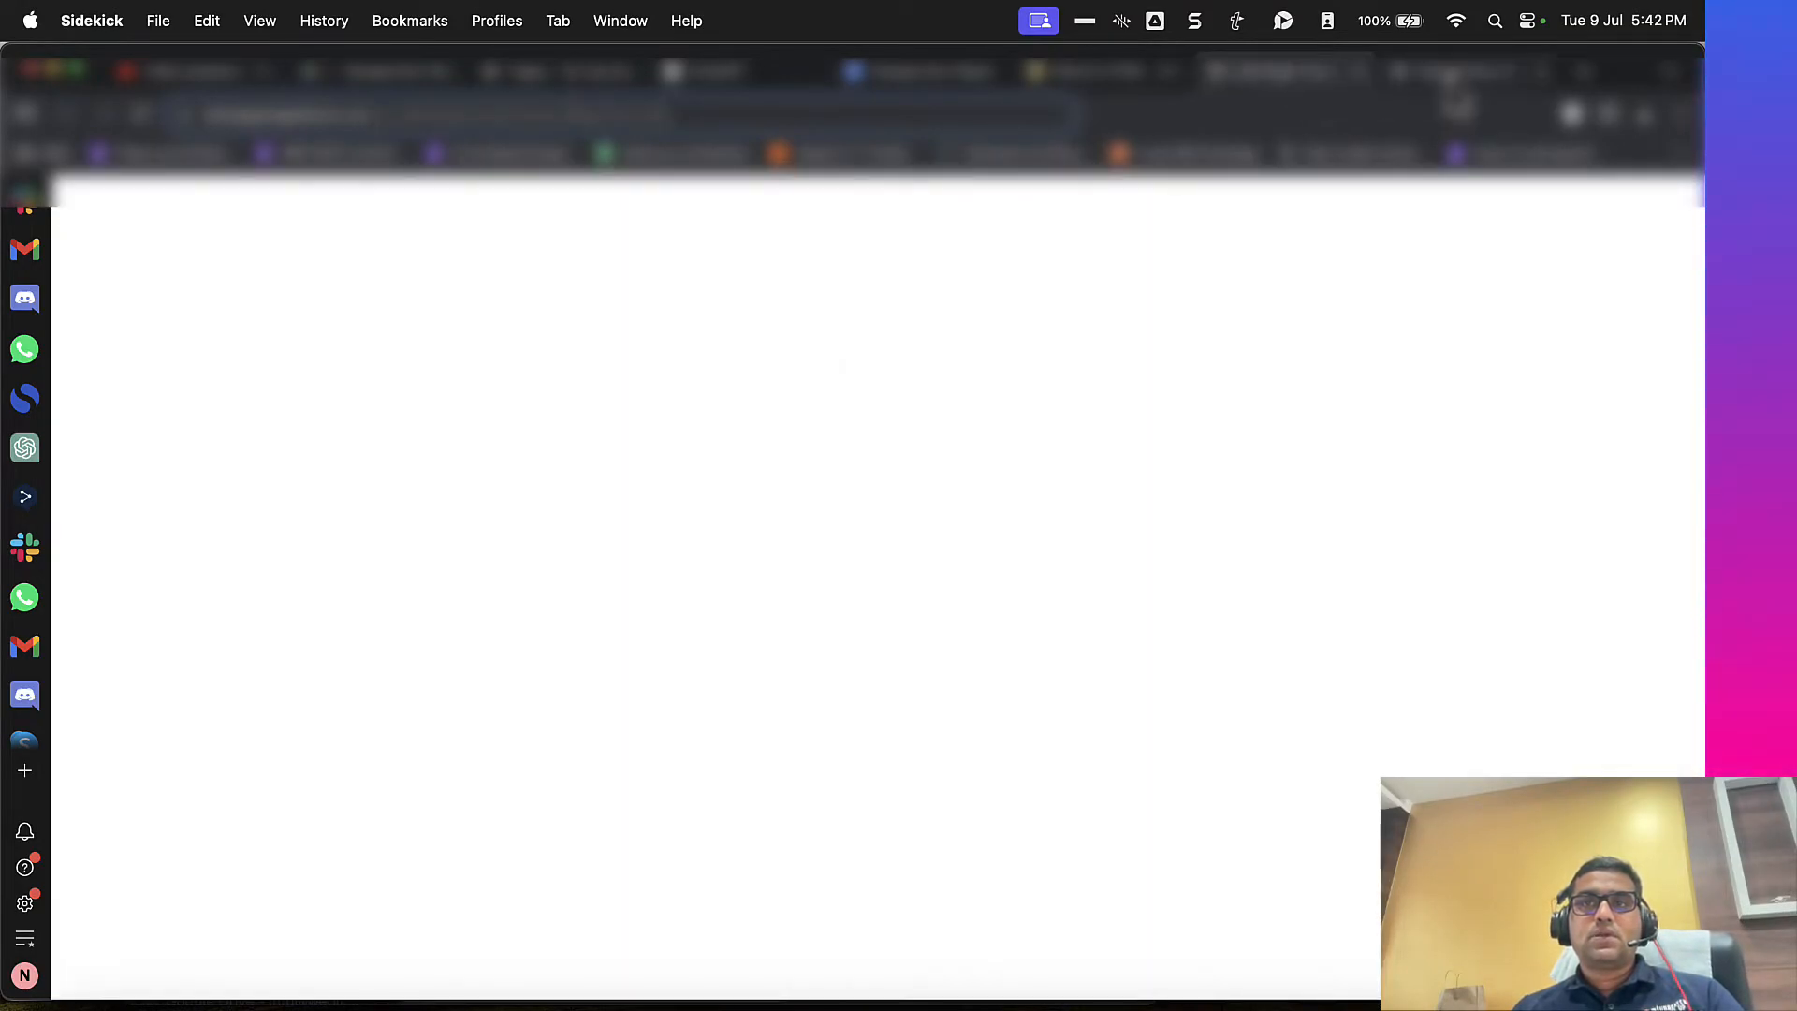
{"action": "key", "text": "ctrl+Tab"}
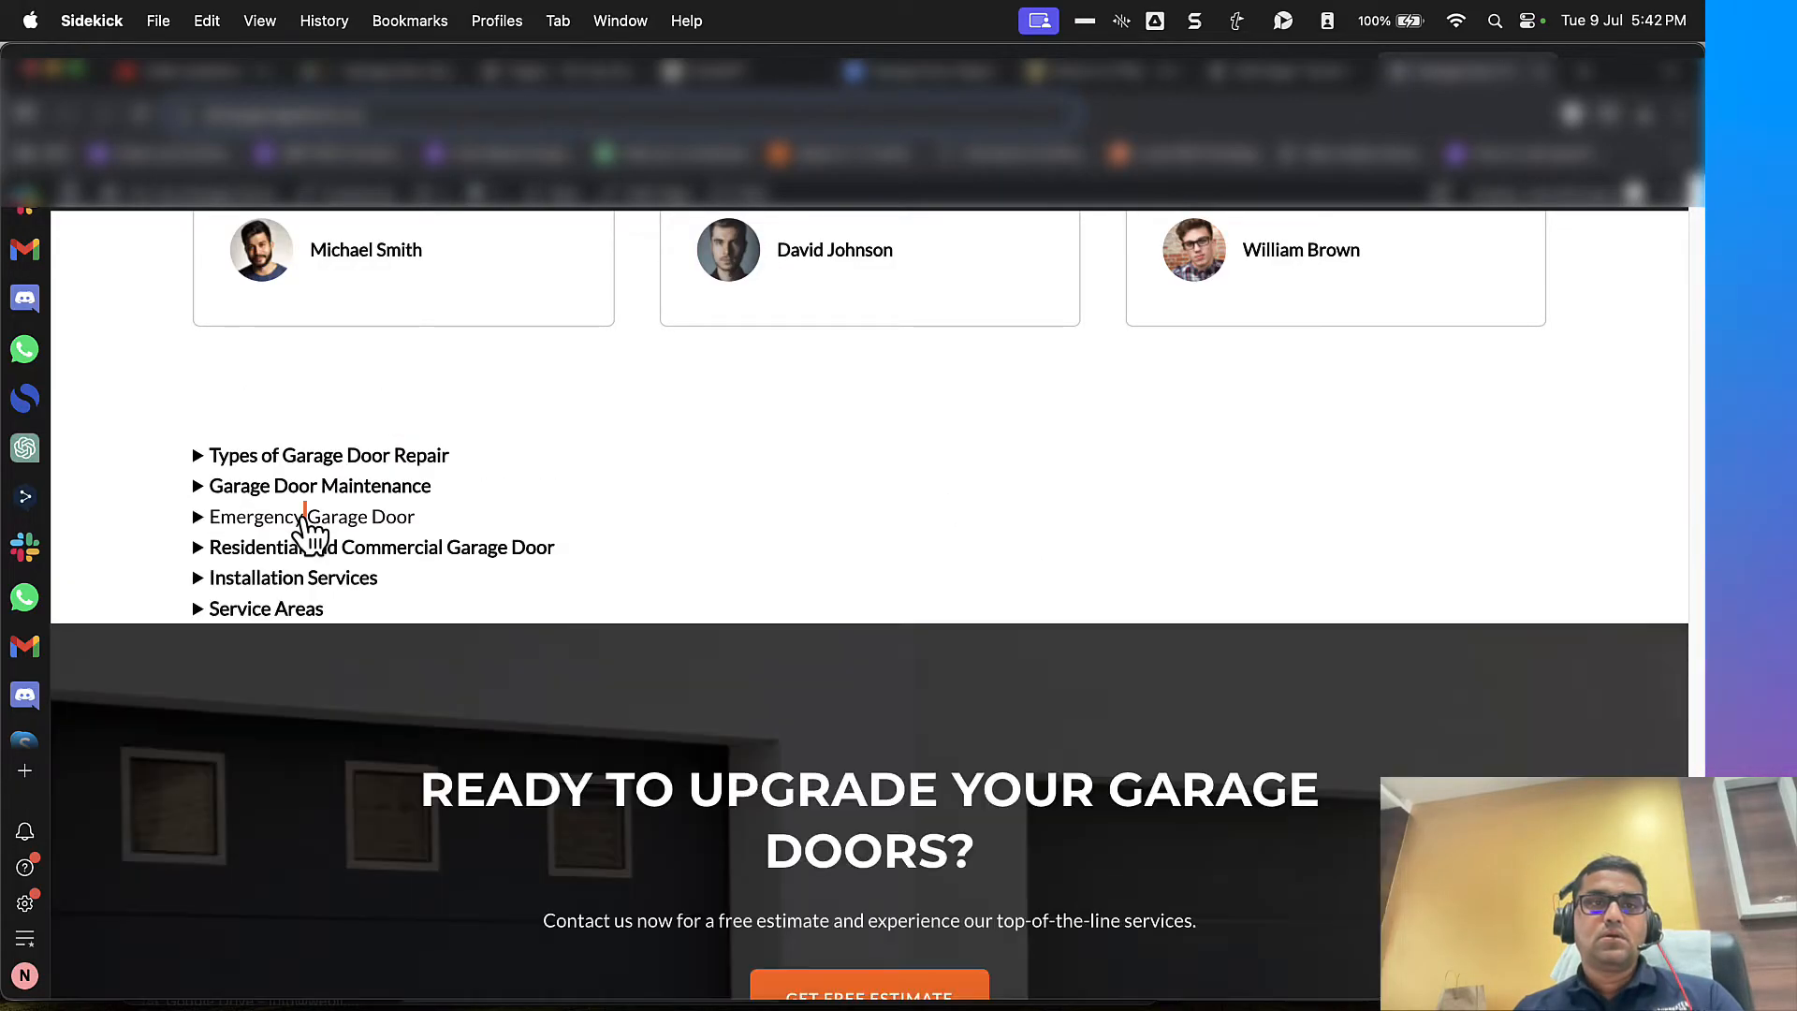
{"action": "left_click", "coordinate": [306, 487]}
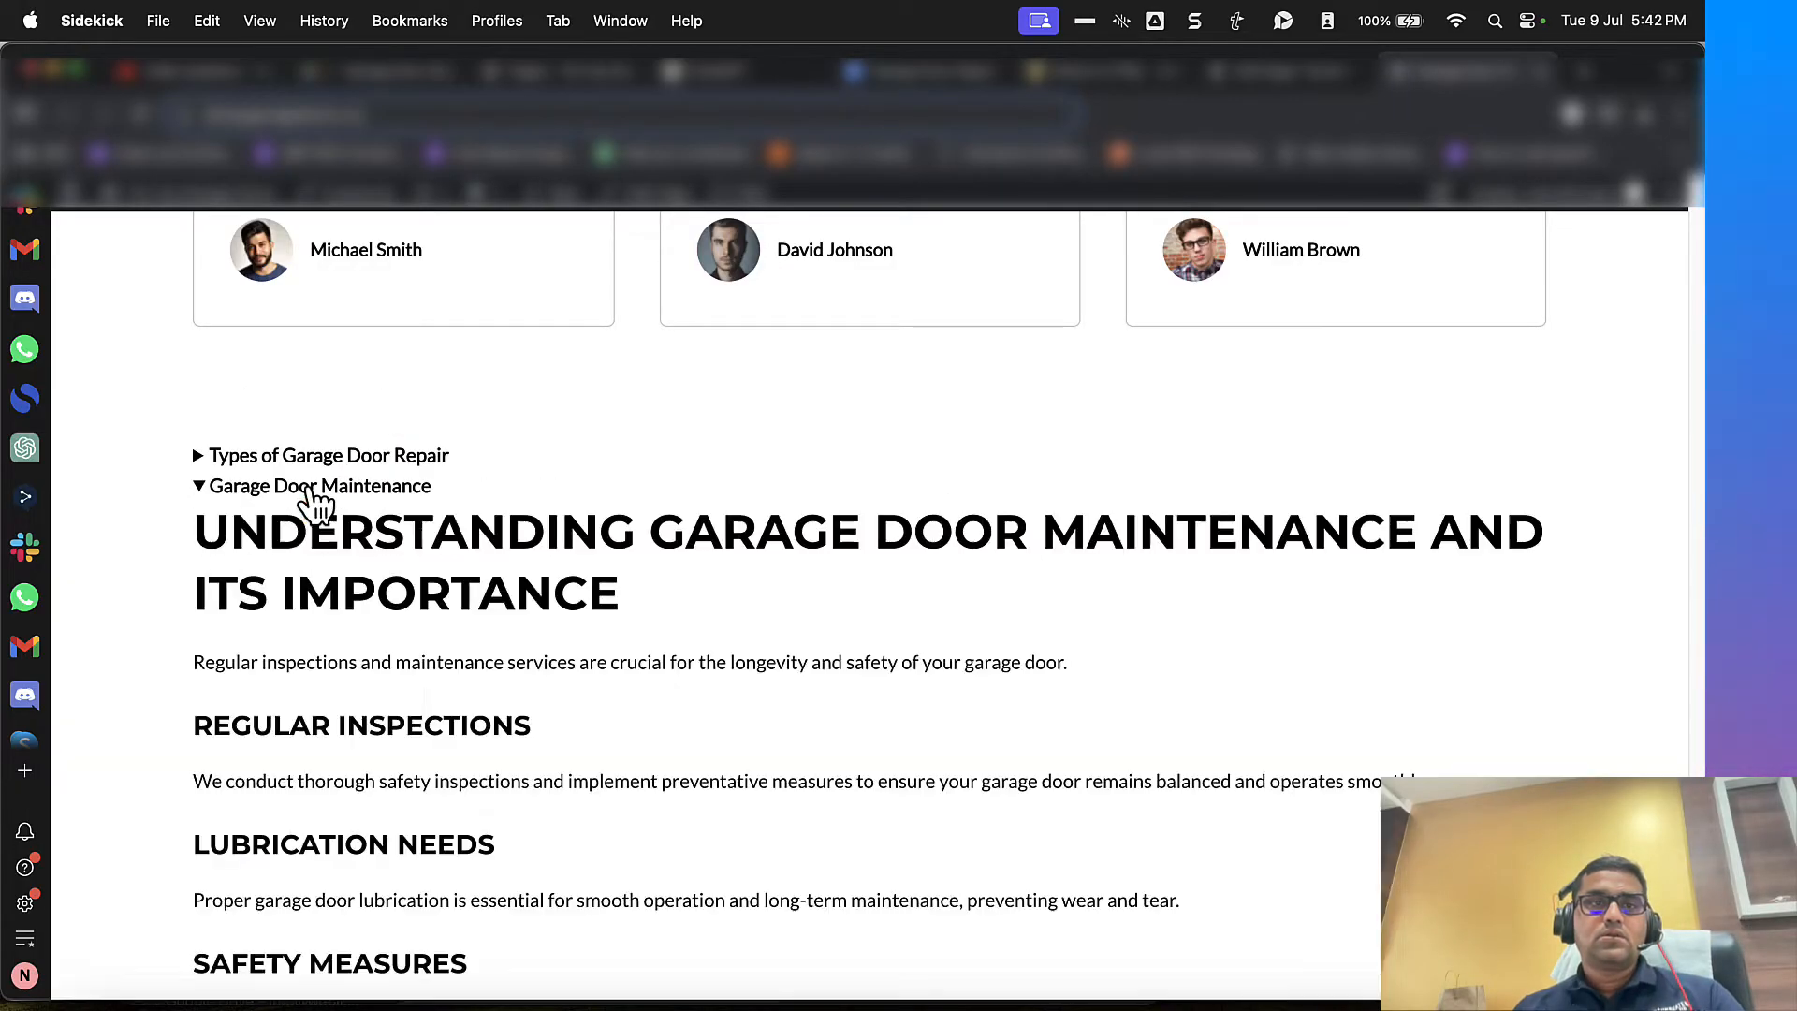
{"action": "left_click", "coordinate": [306, 488]}
{"action": "double_click", "coordinate": [323, 550]}
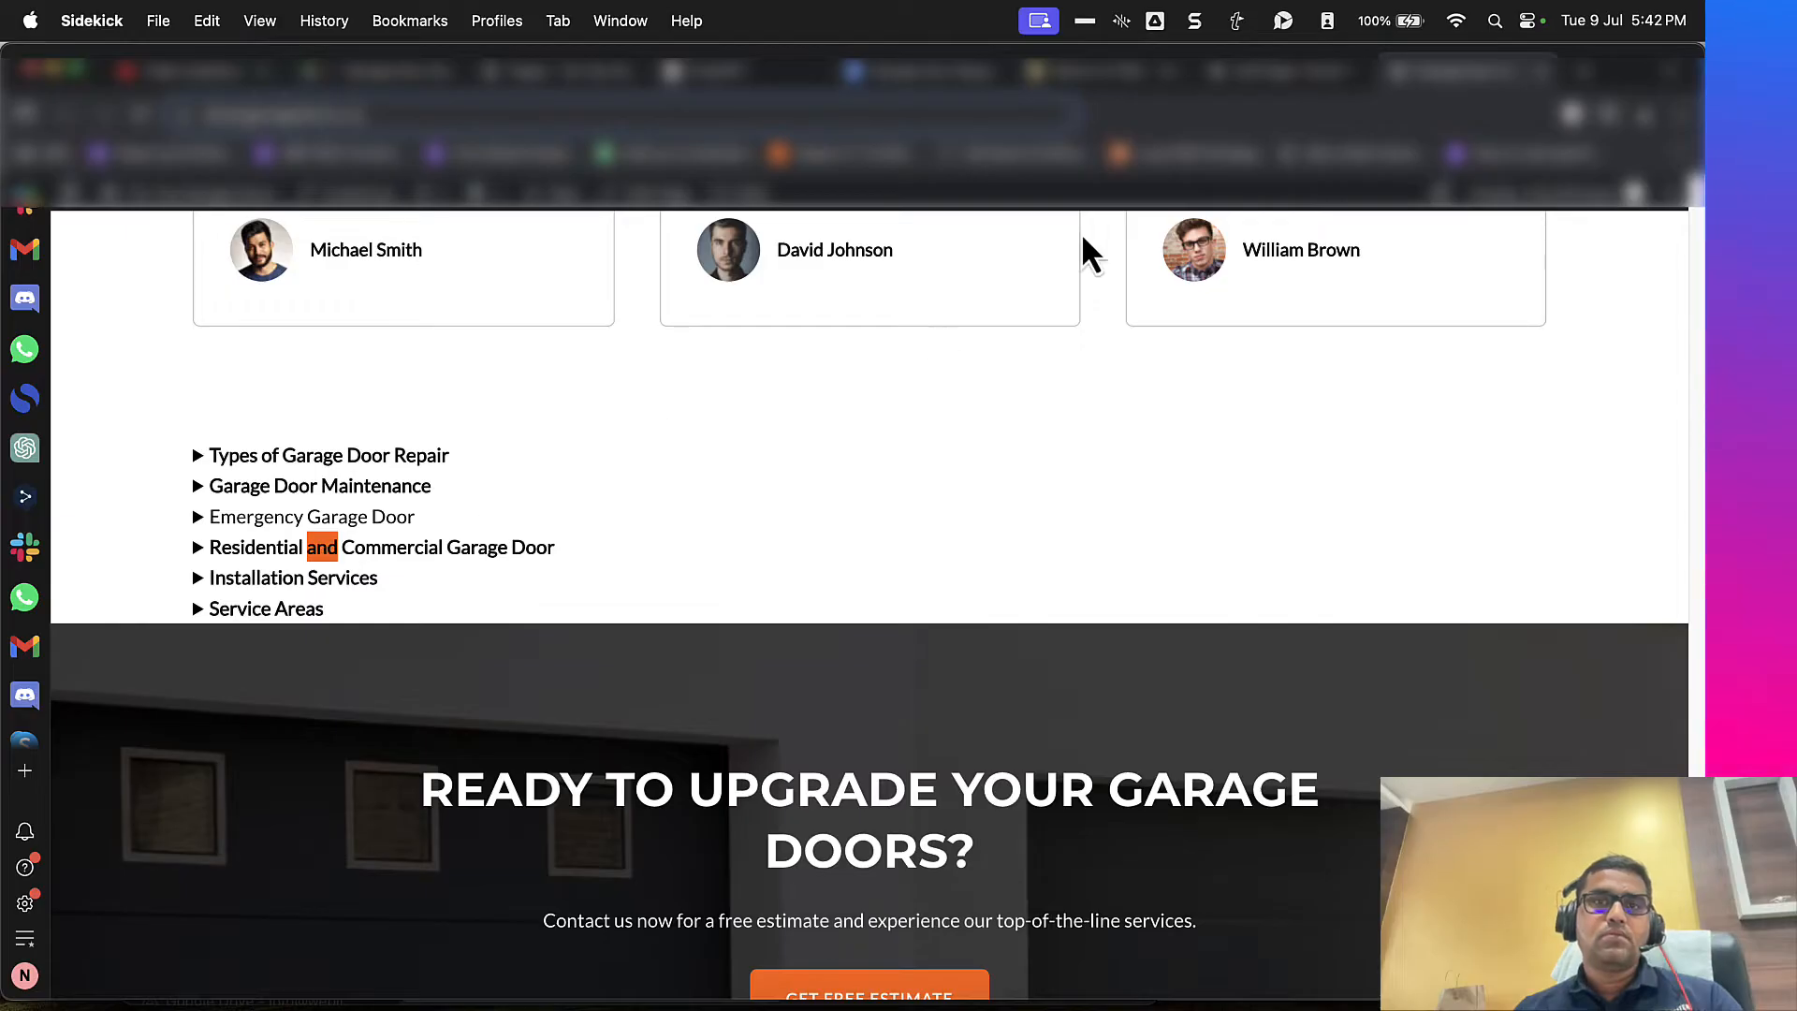
Step: Add spacing above and below the container holding the Details blocks in the WordPress editor and update the page
{"action": "left_click", "coordinate": [1266, 81]}
{"action": "left_click", "coordinate": [1115, 79]}
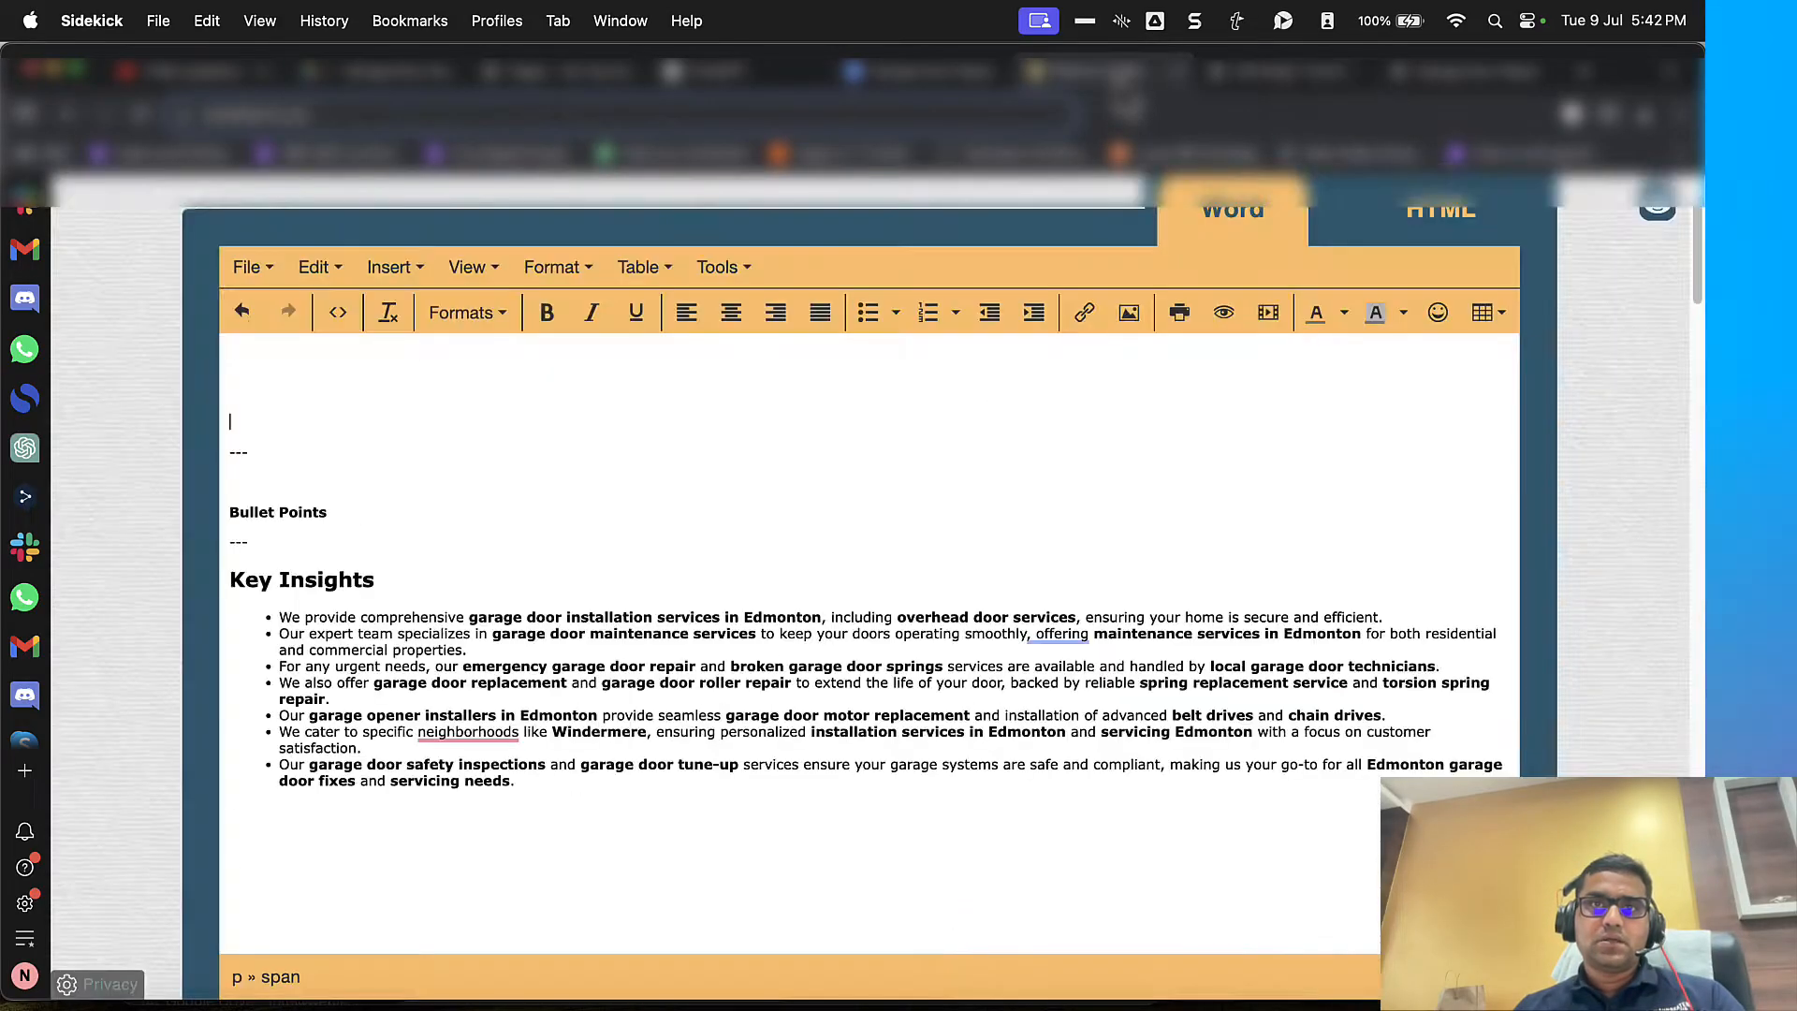
{"action": "scroll", "coordinate": [313, 401], "scroll_direction": "up", "scroll_amount": 10}
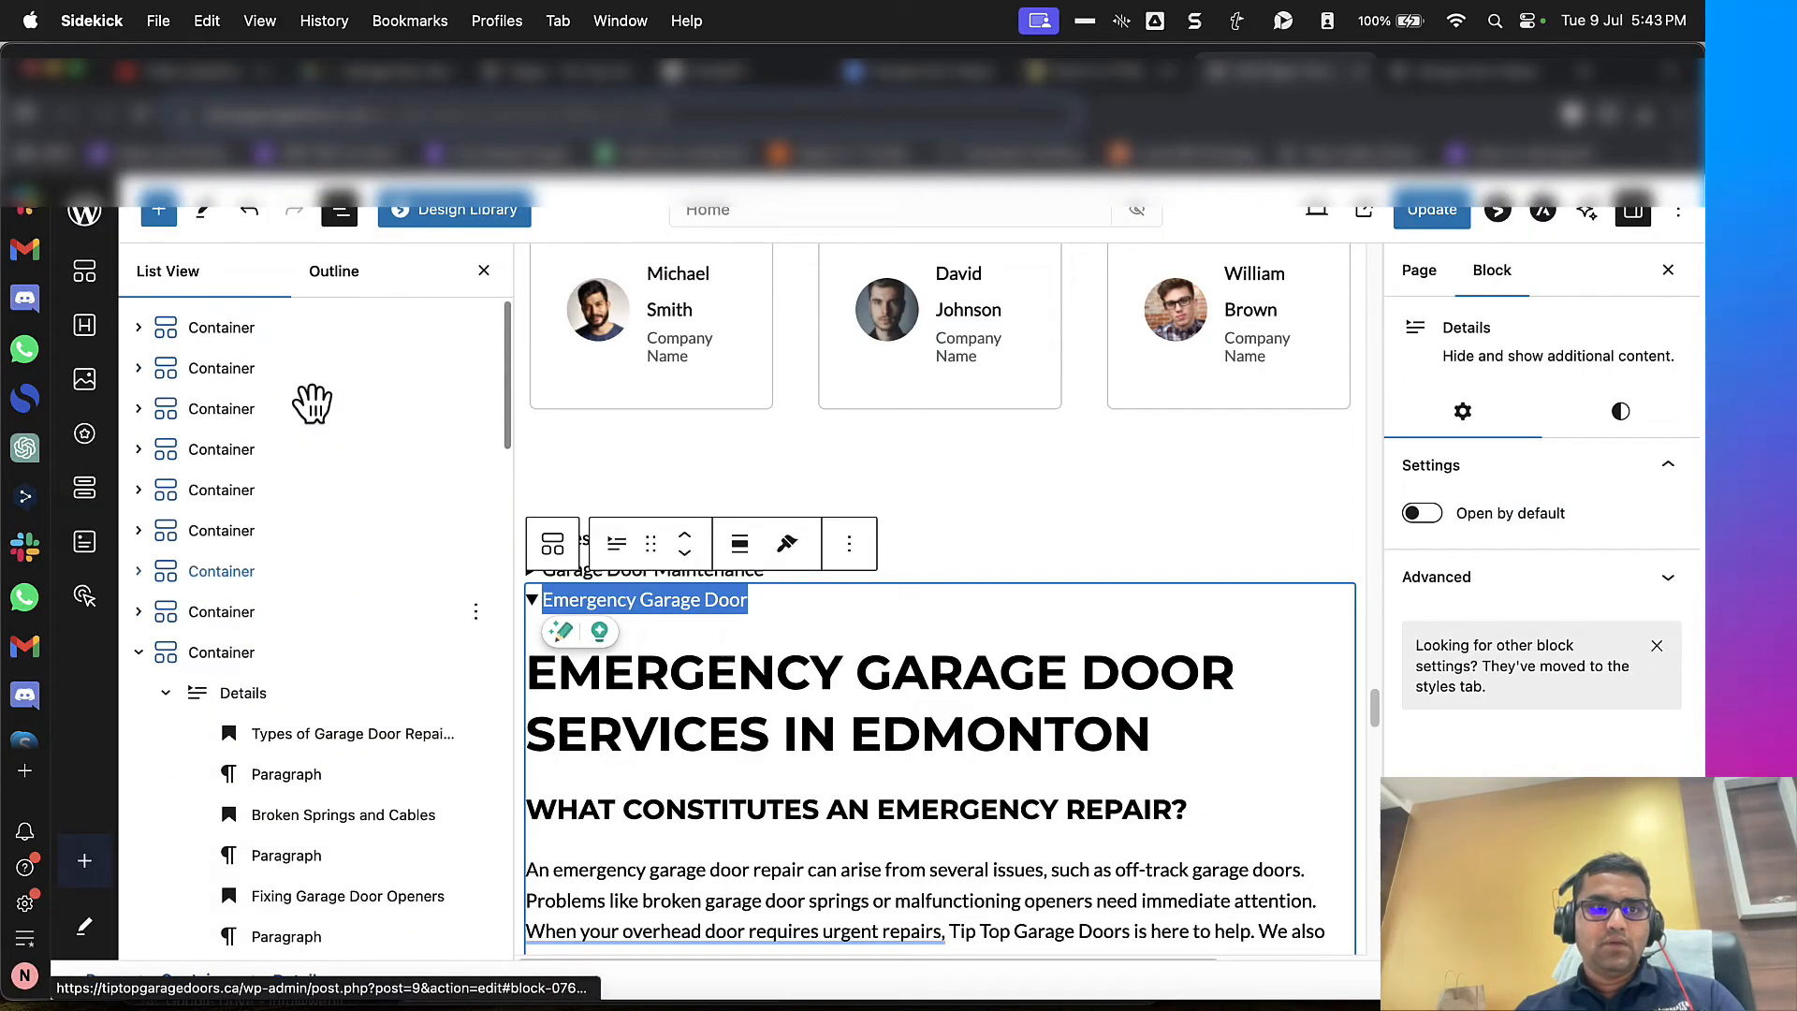
{"action": "scroll", "coordinate": [335, 514], "scroll_direction": "down", "scroll_amount": 2}
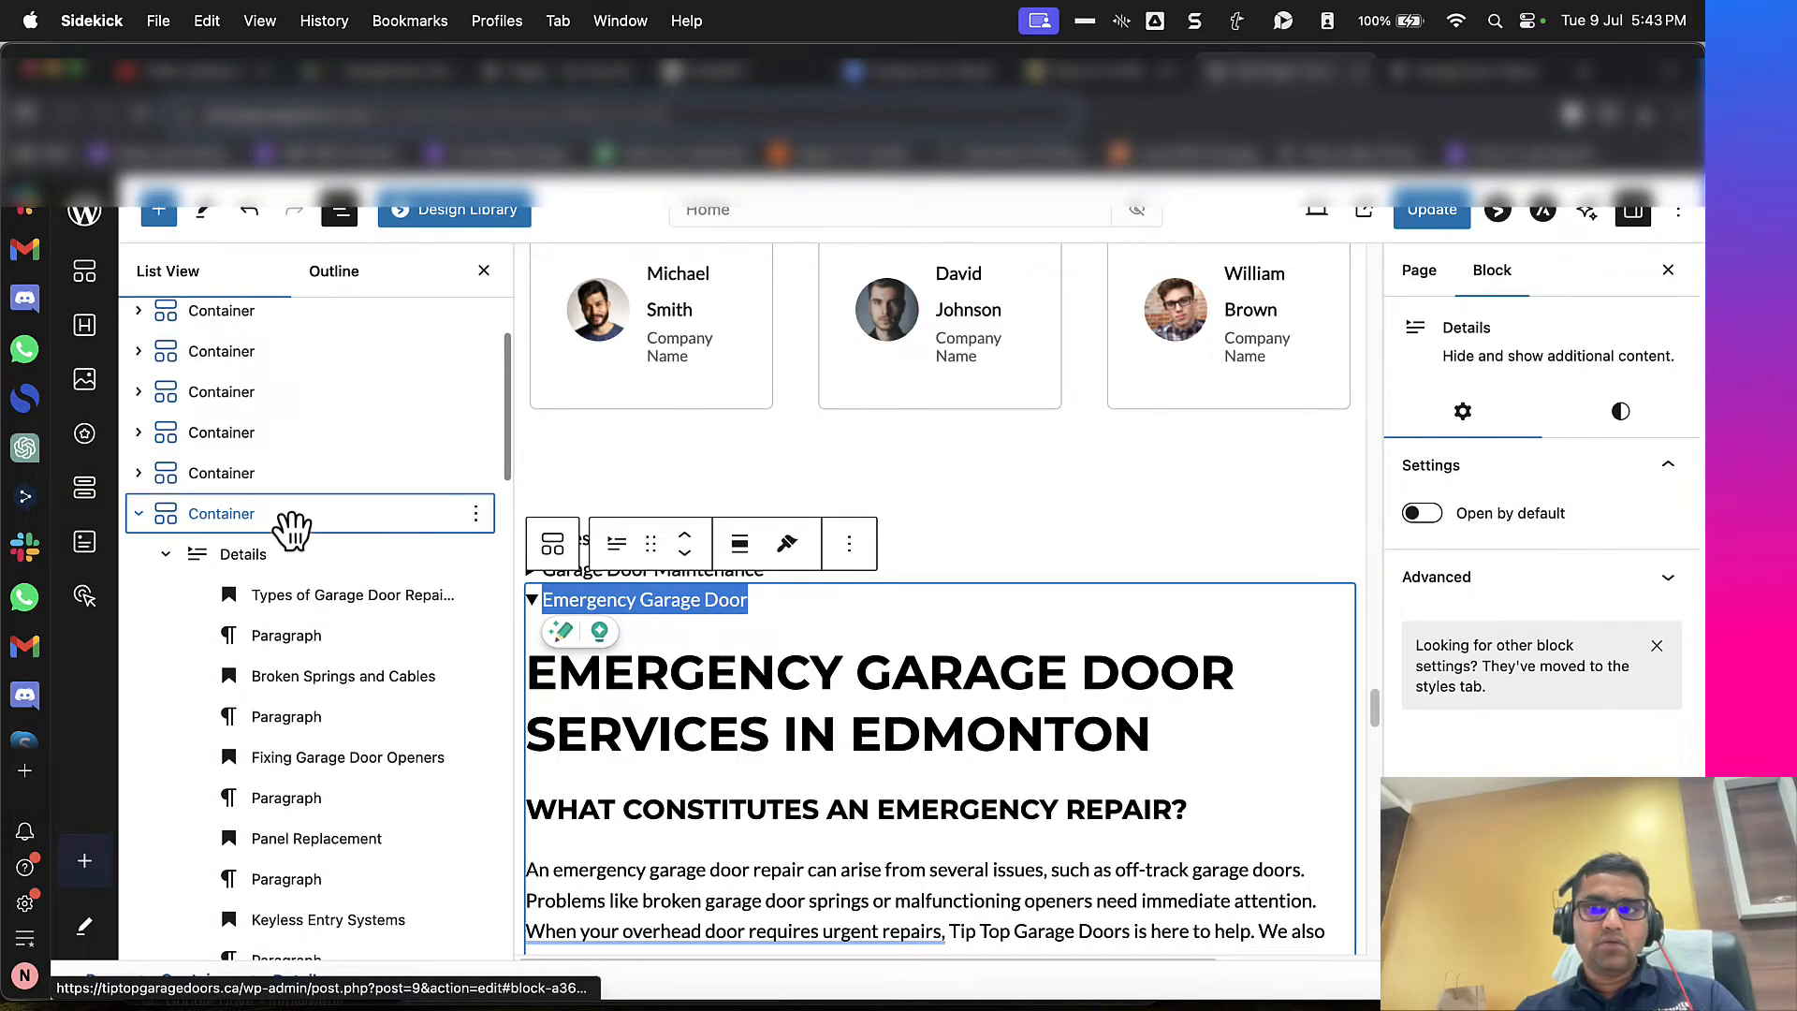
{"action": "left_click", "coordinate": [292, 530]}
{"action": "left_click", "coordinate": [1537, 463]}
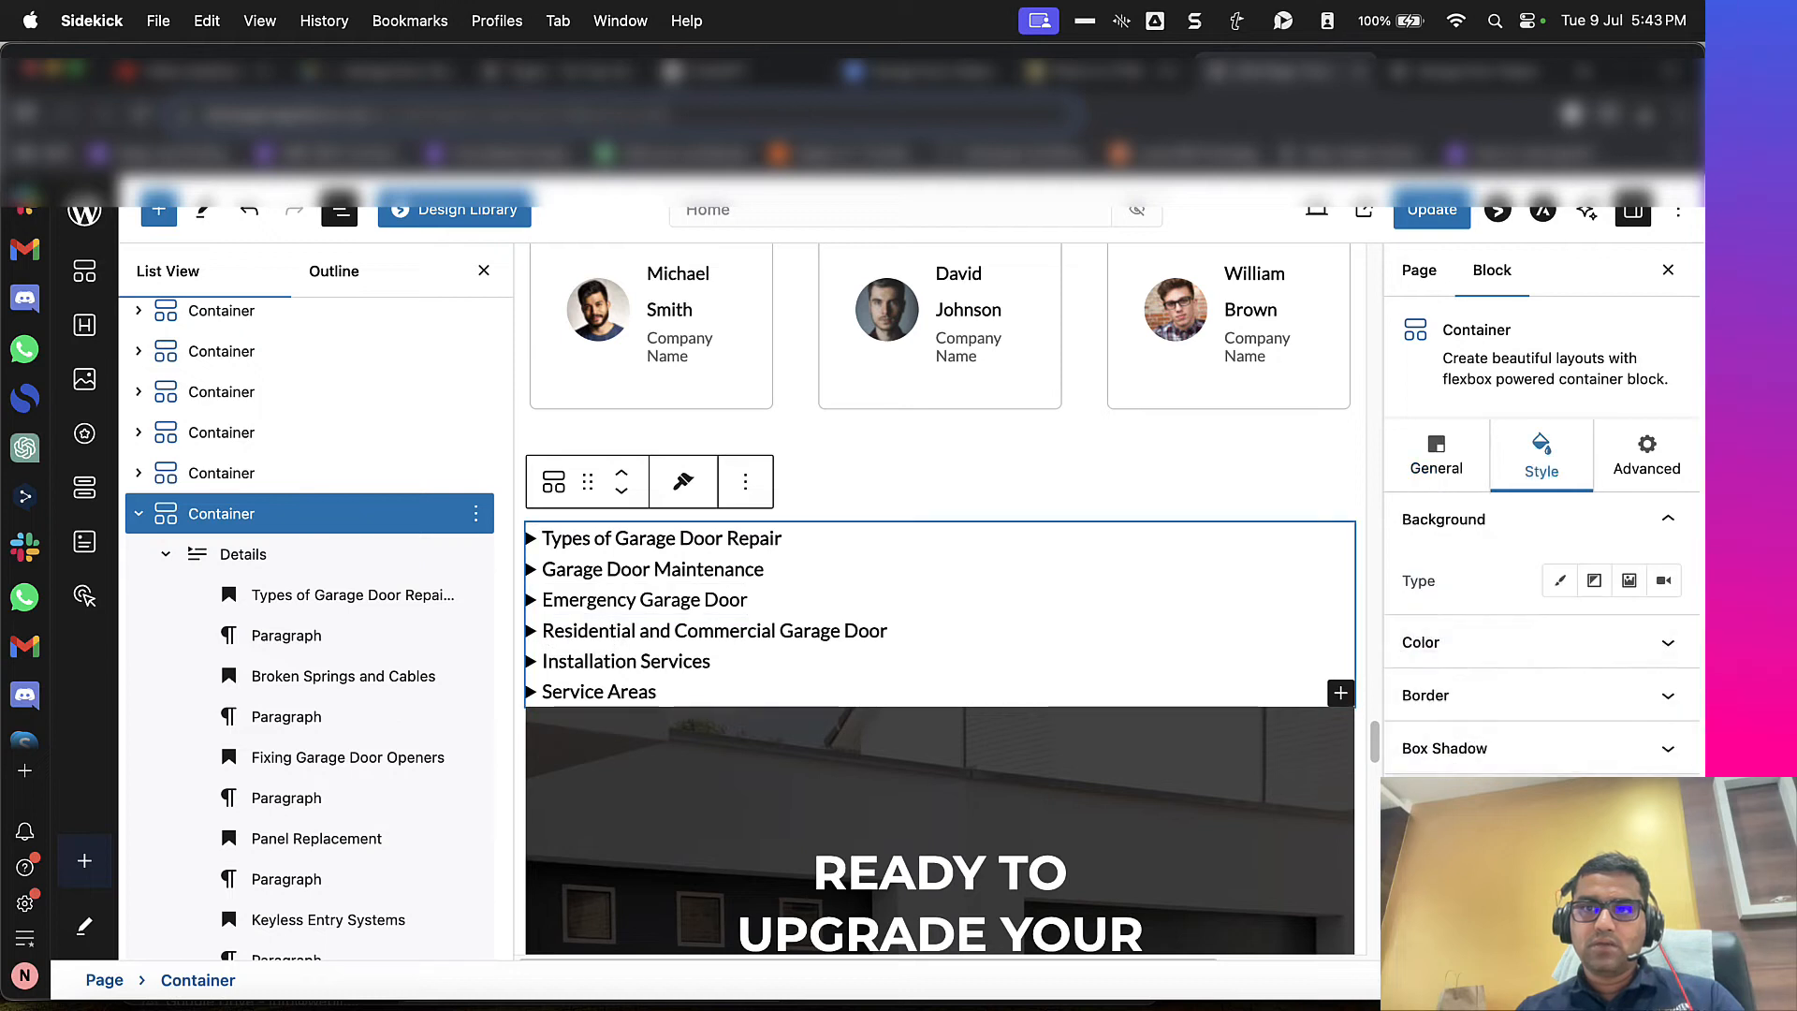
{"action": "scroll", "coordinate": [1541, 561], "scroll_direction": "down", "scroll_amount": 5}
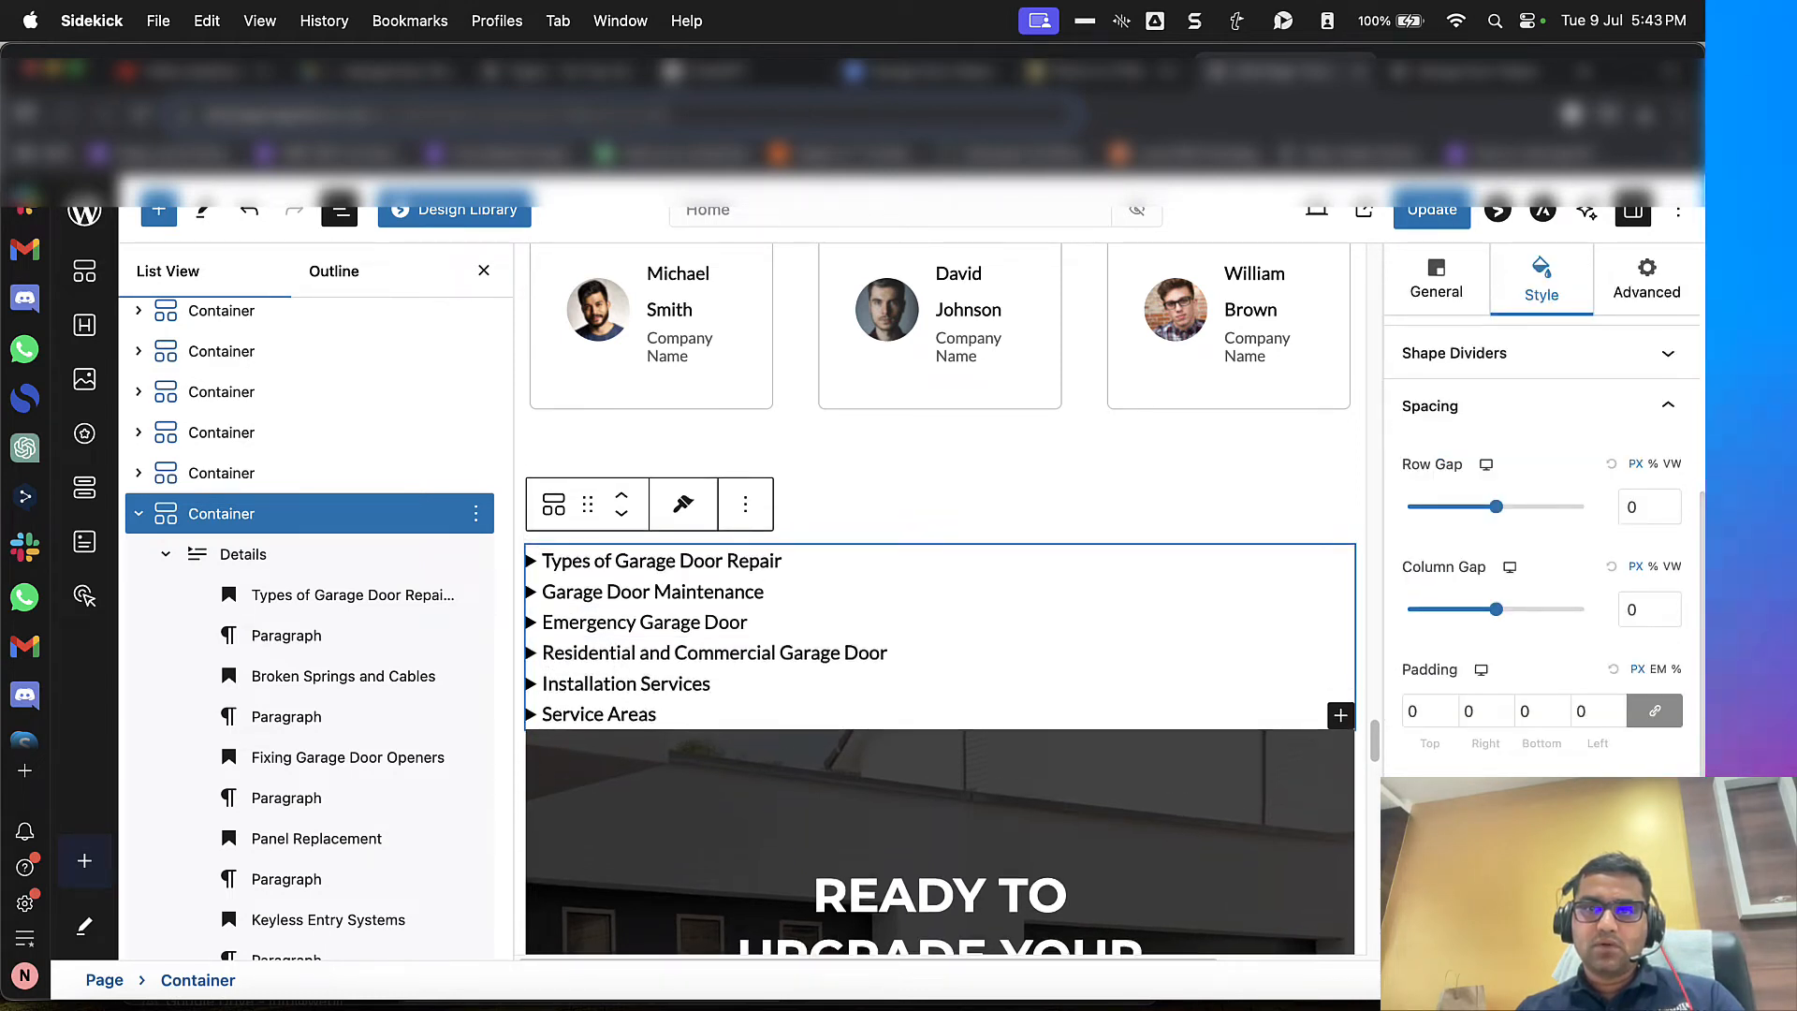
{"action": "left_click", "coordinate": [1457, 212]}
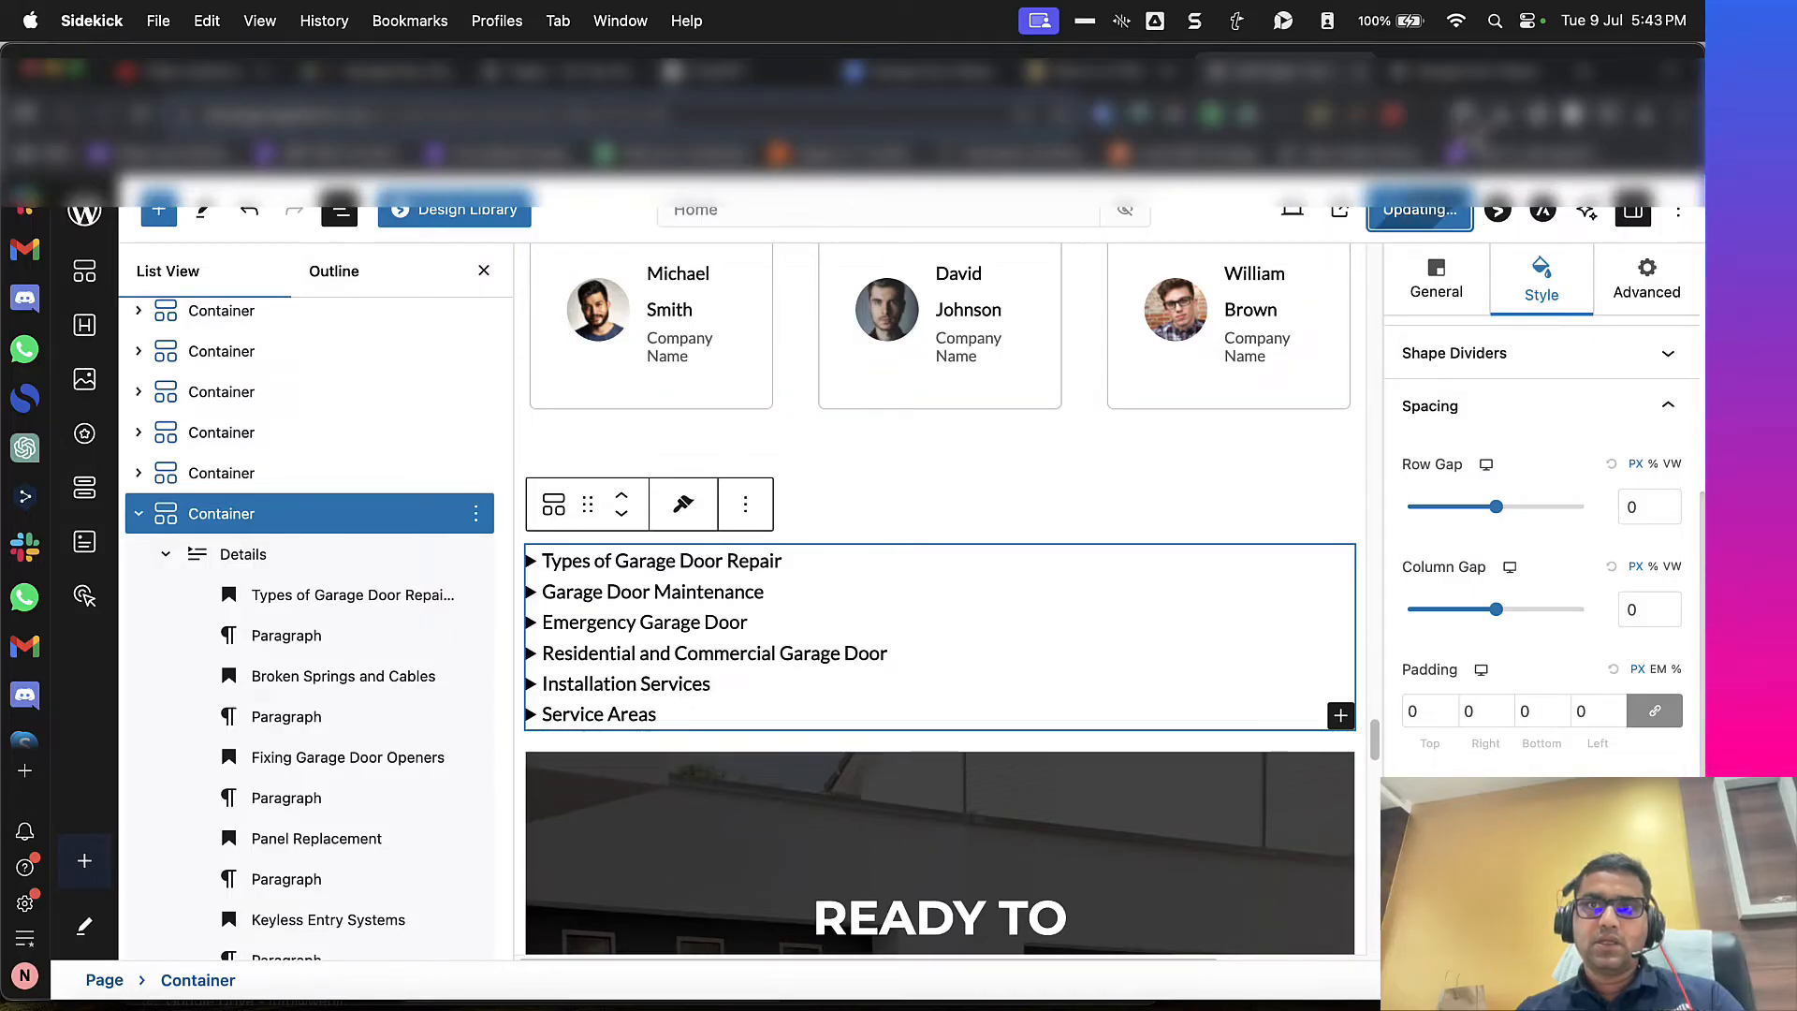
Step: Check the container's spacing on the live page and expand and collapse the "Installation Services" section
{"action": "left_click", "coordinate": [1461, 78]}
{"action": "left_click", "coordinate": [742, 567]}
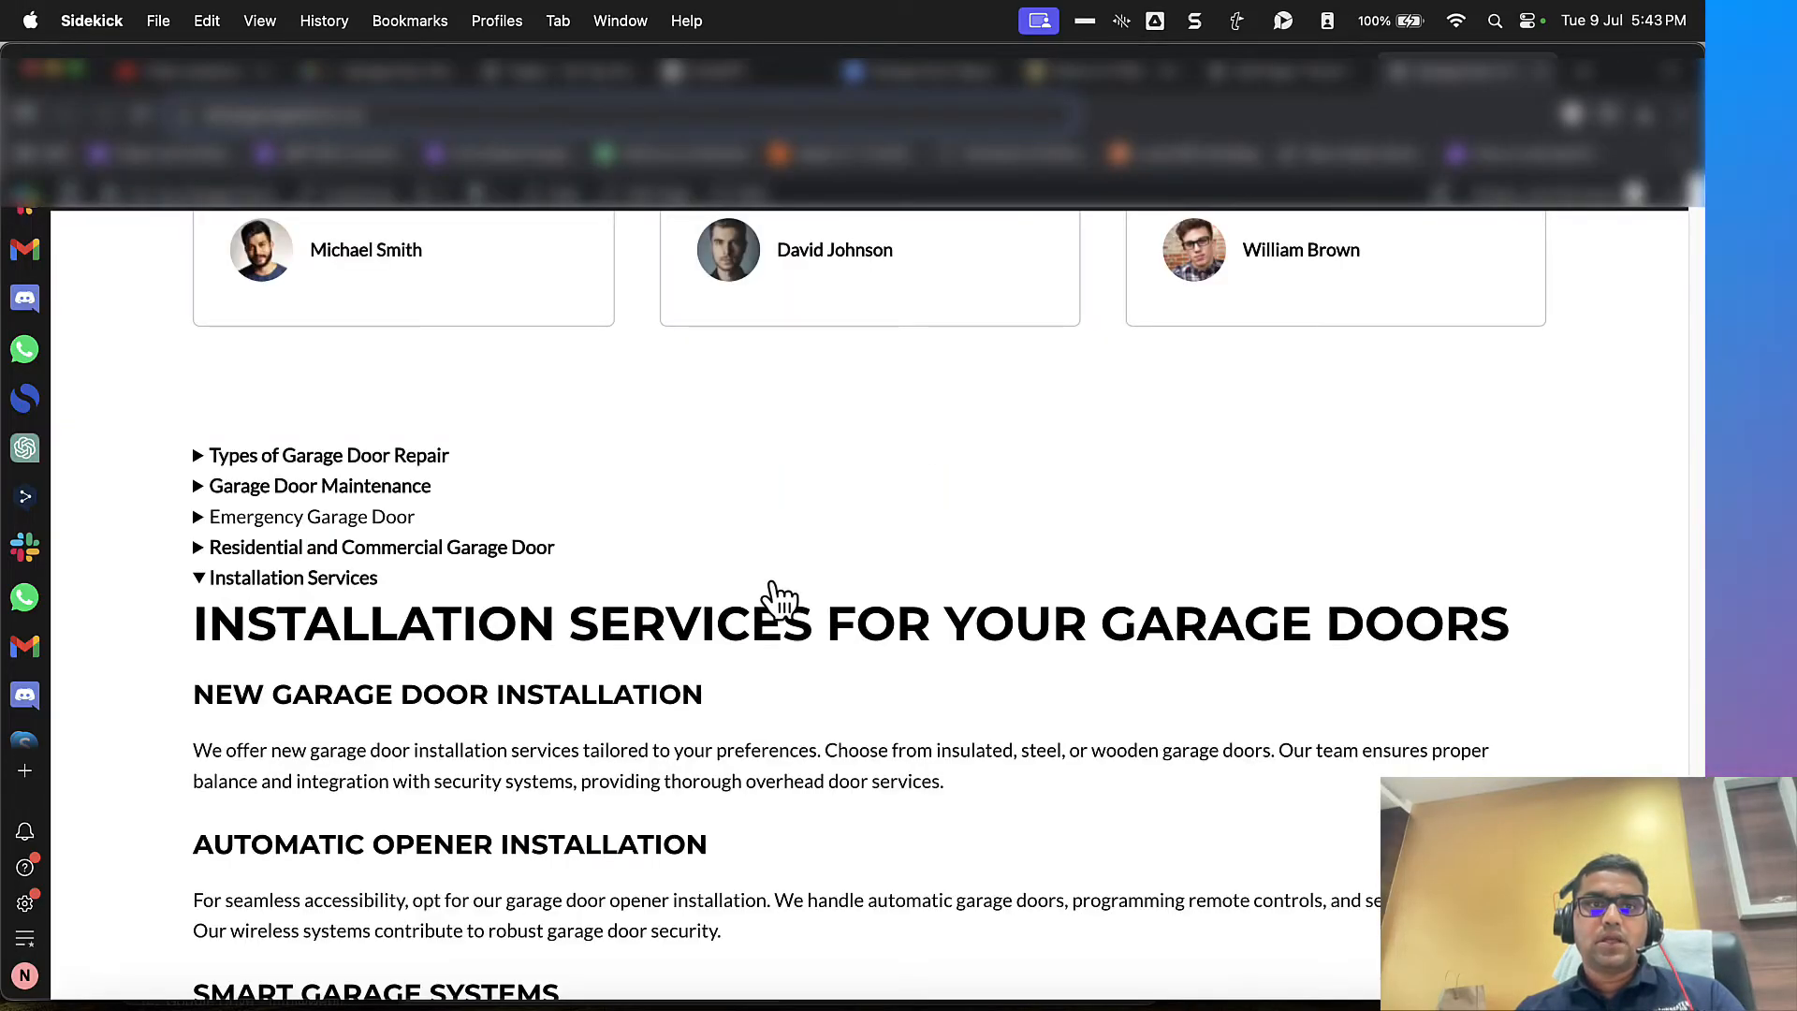
{"action": "left_click", "coordinate": [743, 582]}
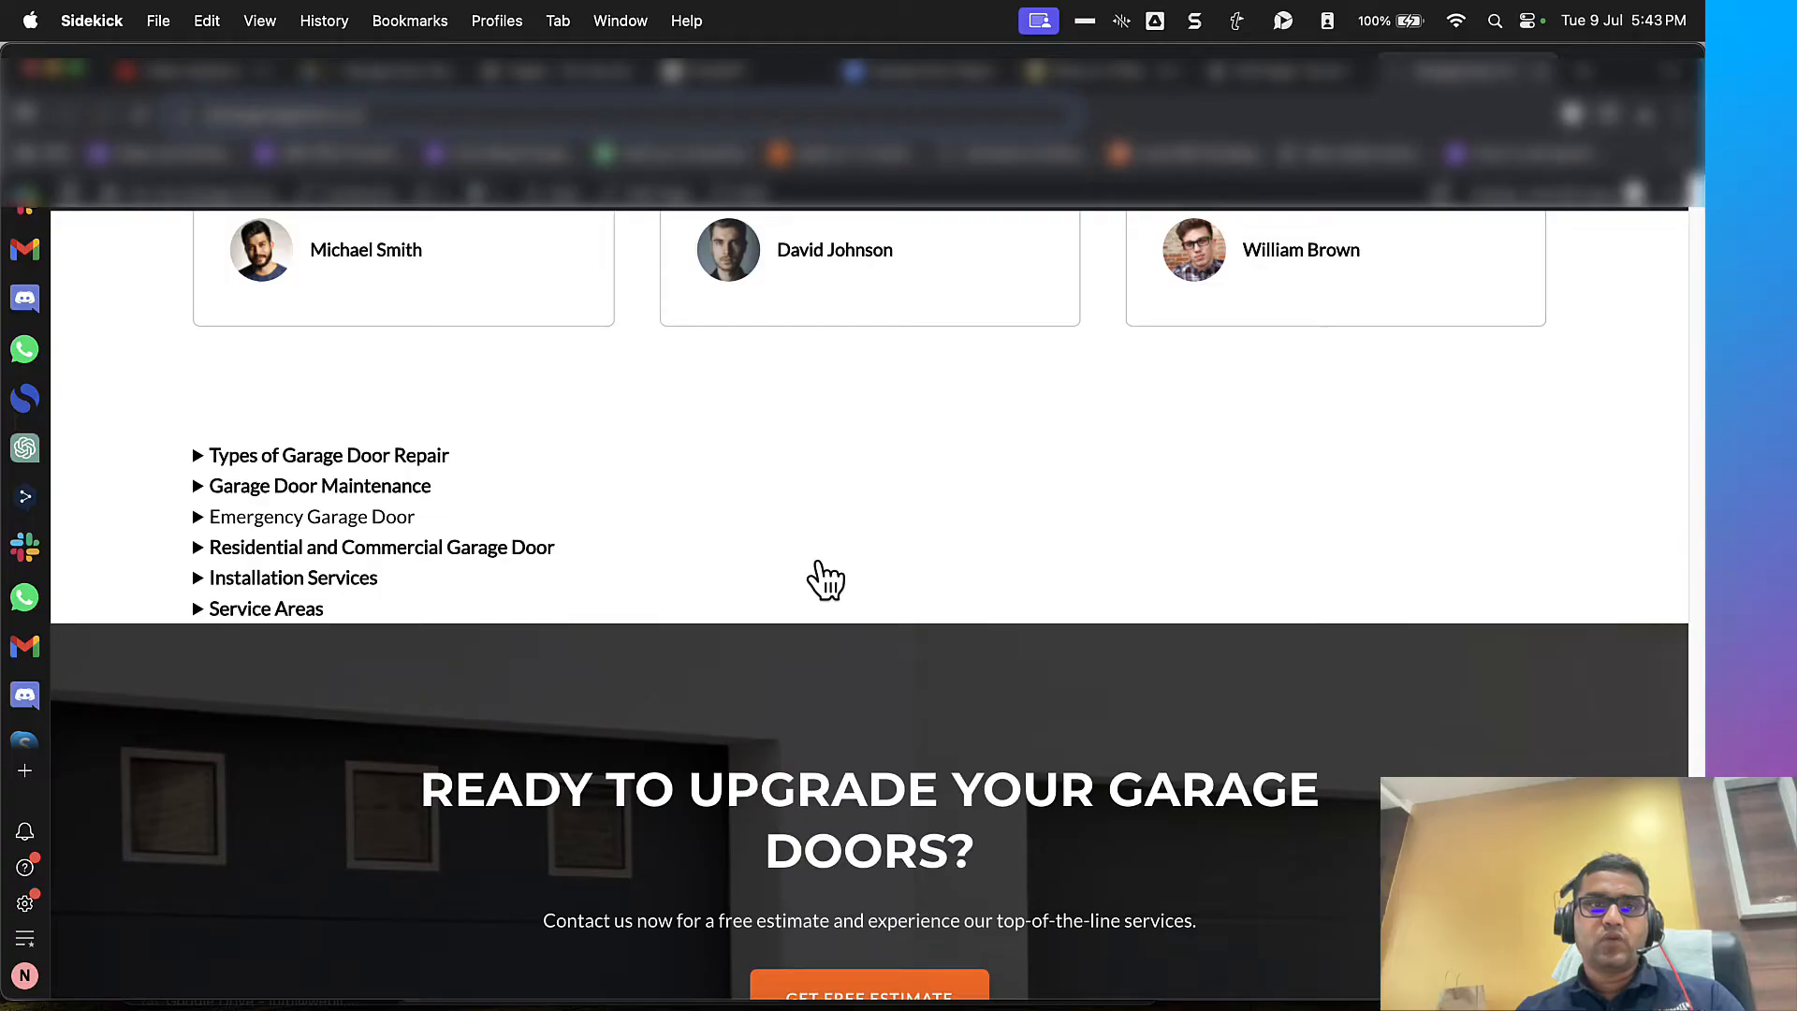
{"action": "scroll", "coordinate": [826, 580], "scroll_direction": "down", "scroll_amount": 1}
{"action": "scroll", "coordinate": [825, 581], "scroll_direction": "up", "scroll_amount": 3}
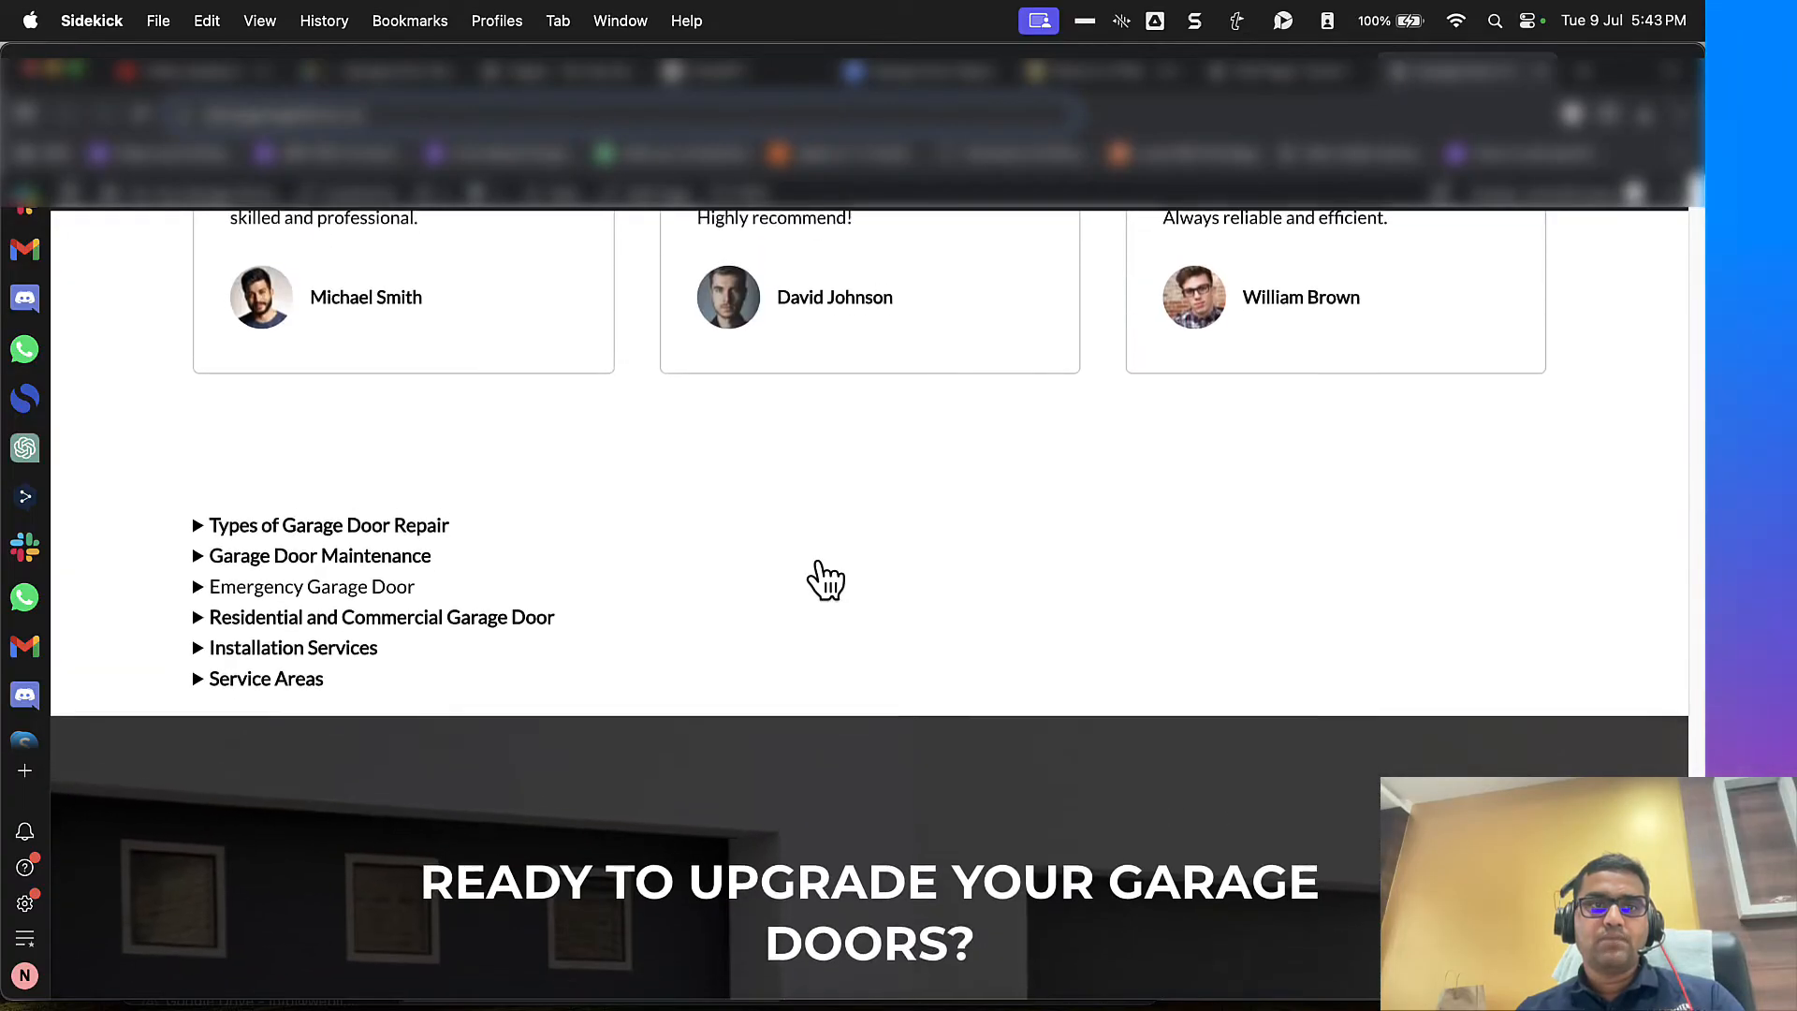
Step: Insert a new Container block with a single-column layout between the Details container and the footer CTA in WordPress
{"action": "left_click", "coordinate": [1235, 74]}
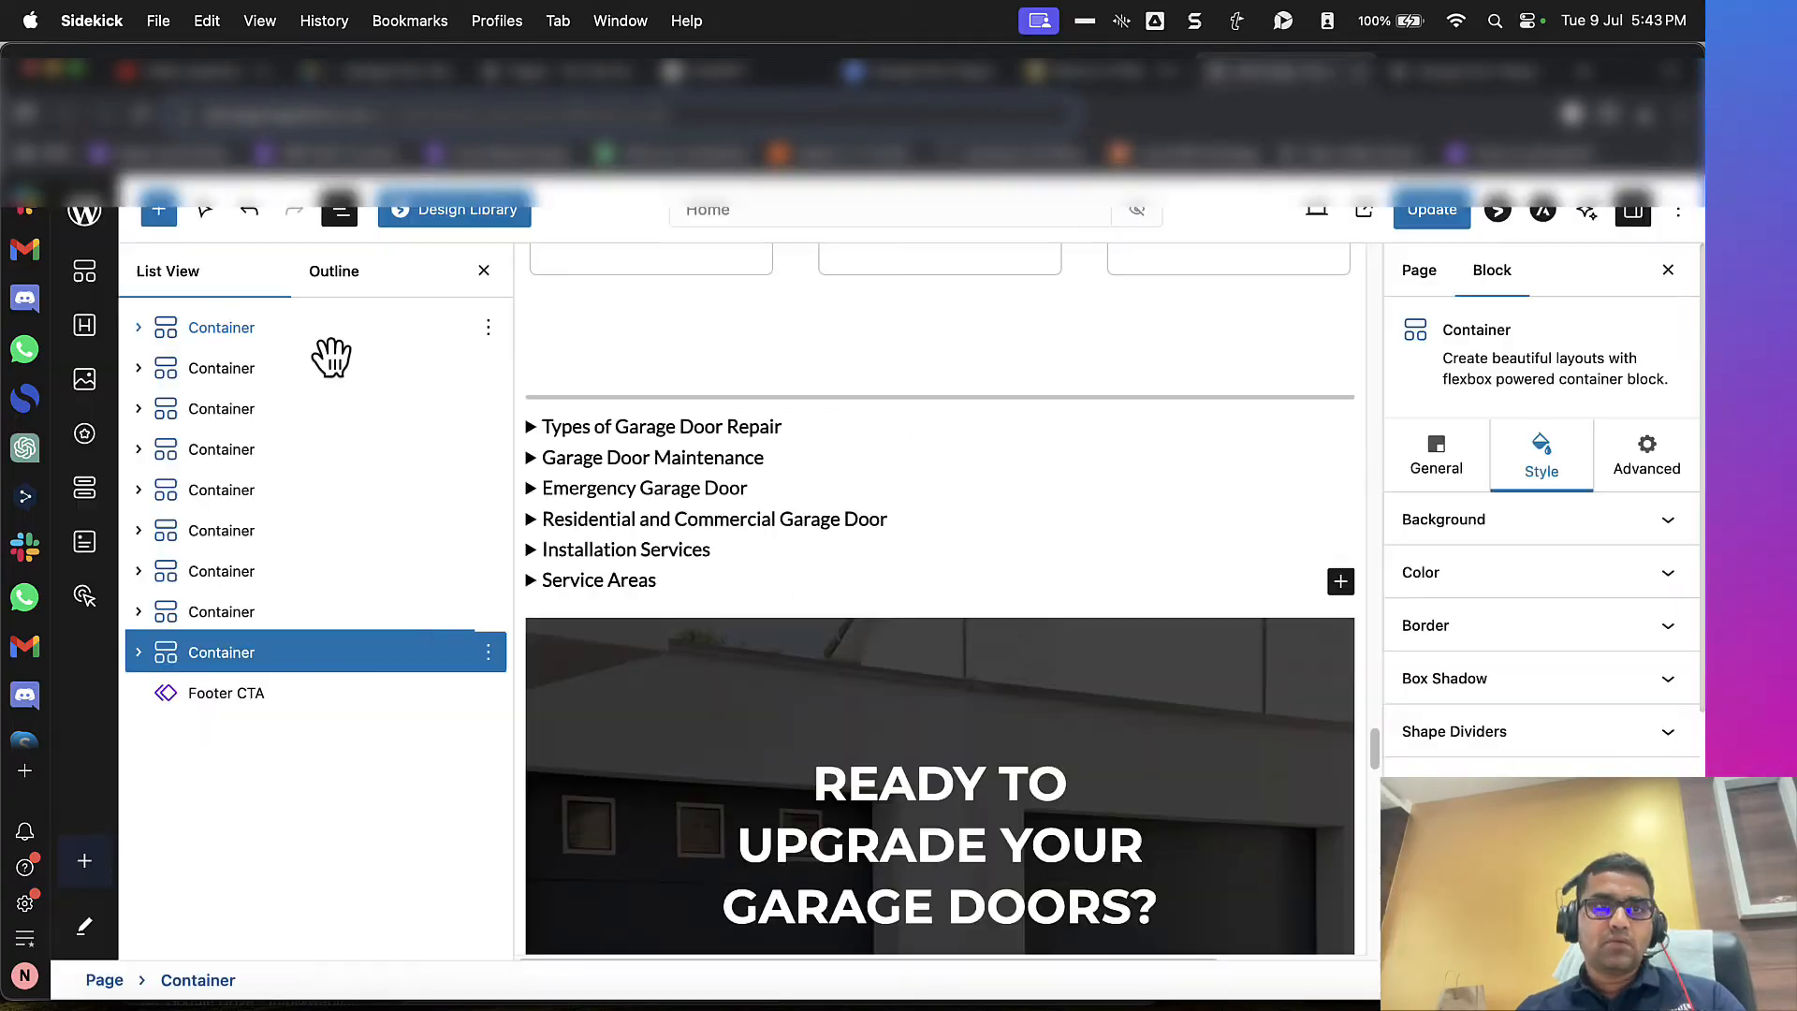
{"action": "left_click", "coordinate": [159, 214]}
{"action": "left_click_drag", "start_coordinate": [193, 474], "coordinate": [695, 608]}
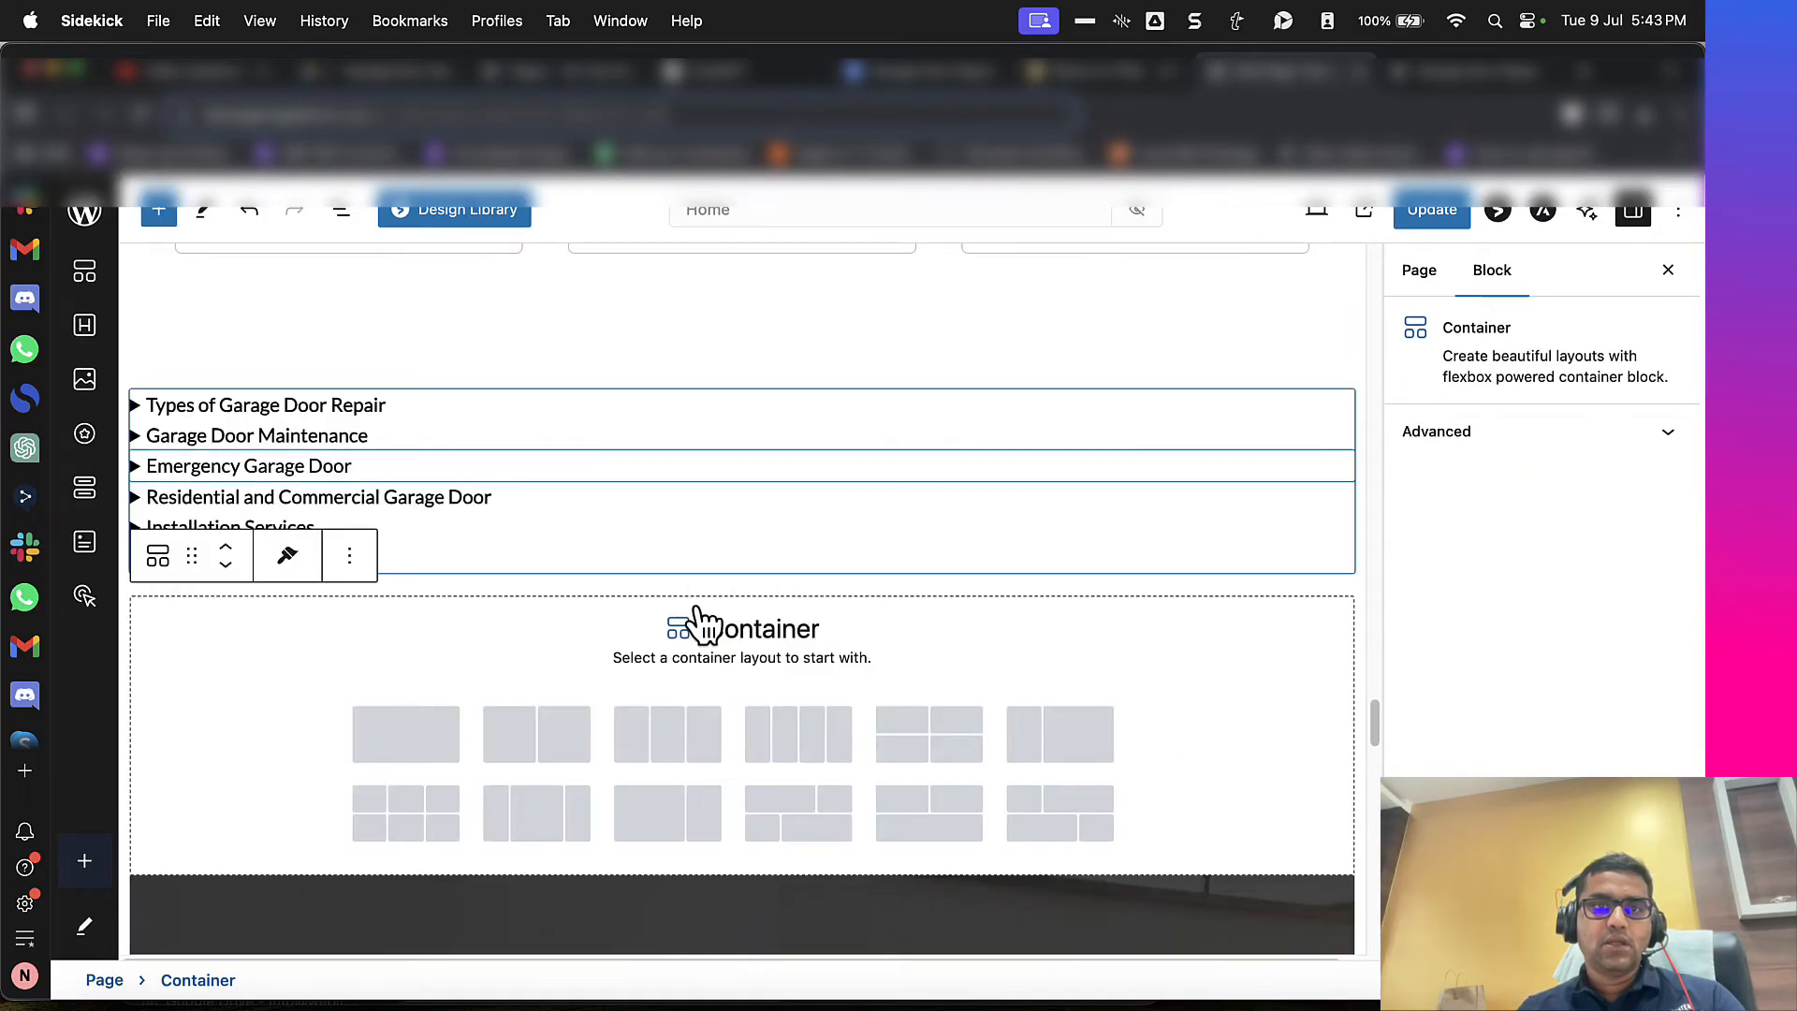
{"action": "scroll", "coordinate": [718, 588], "scroll_direction": "down", "scroll_amount": 20}
{"action": "scroll", "coordinate": [719, 591], "scroll_direction": "down", "scroll_amount": 12}
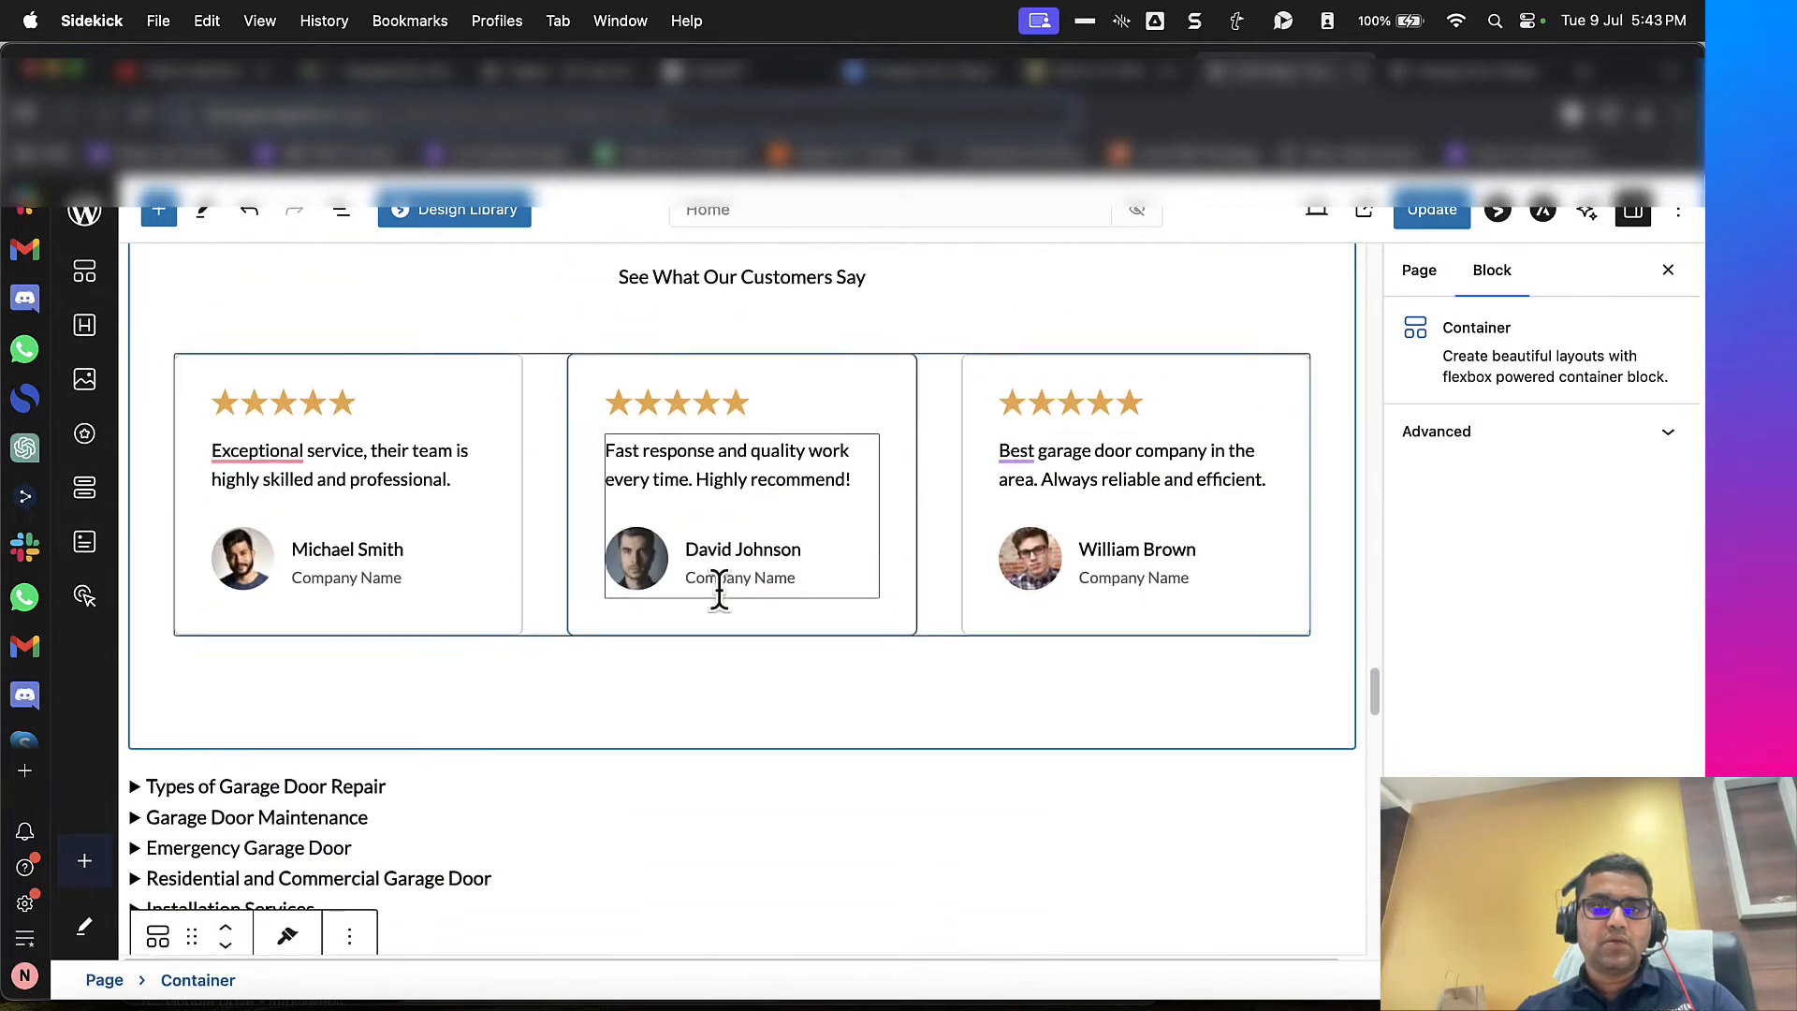
{"action": "scroll", "coordinate": [718, 592], "scroll_direction": "up", "scroll_amount": 5}
{"action": "left_click", "coordinate": [426, 735]}
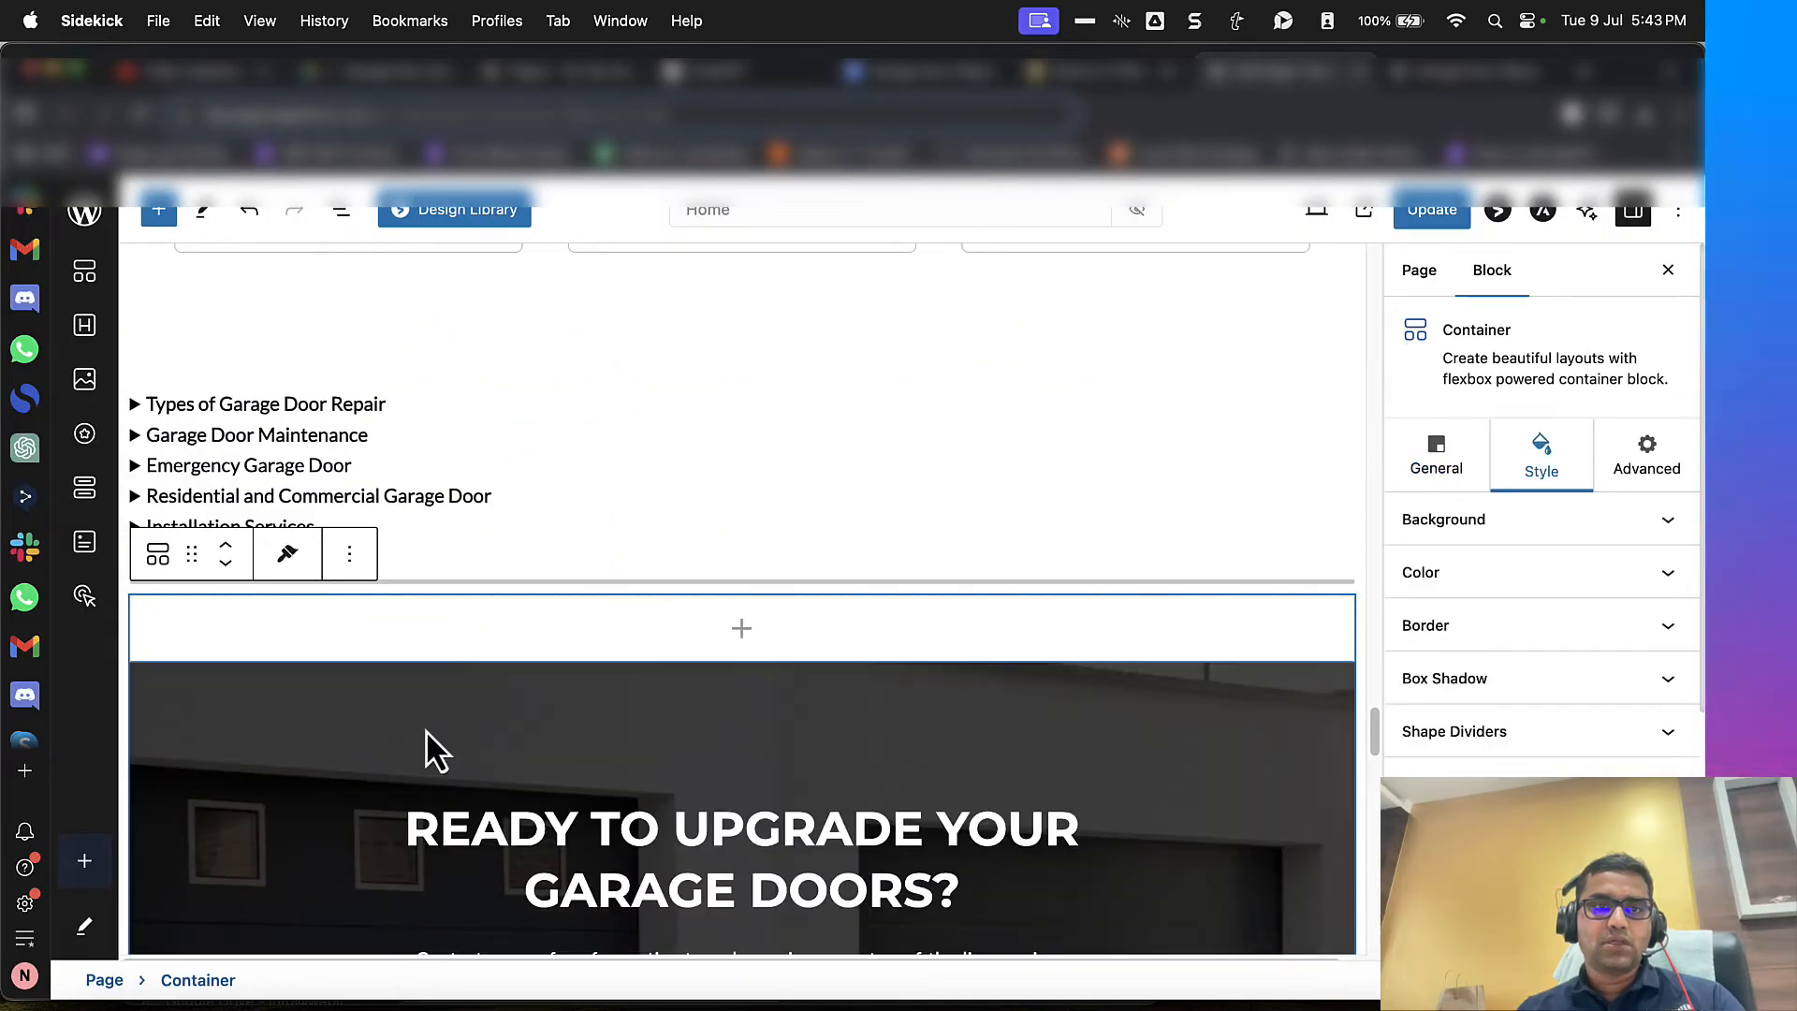
Step: Insert blank lines above the "Bullet Points" section in WordHTML
{"action": "left_click", "coordinate": [1112, 77]}
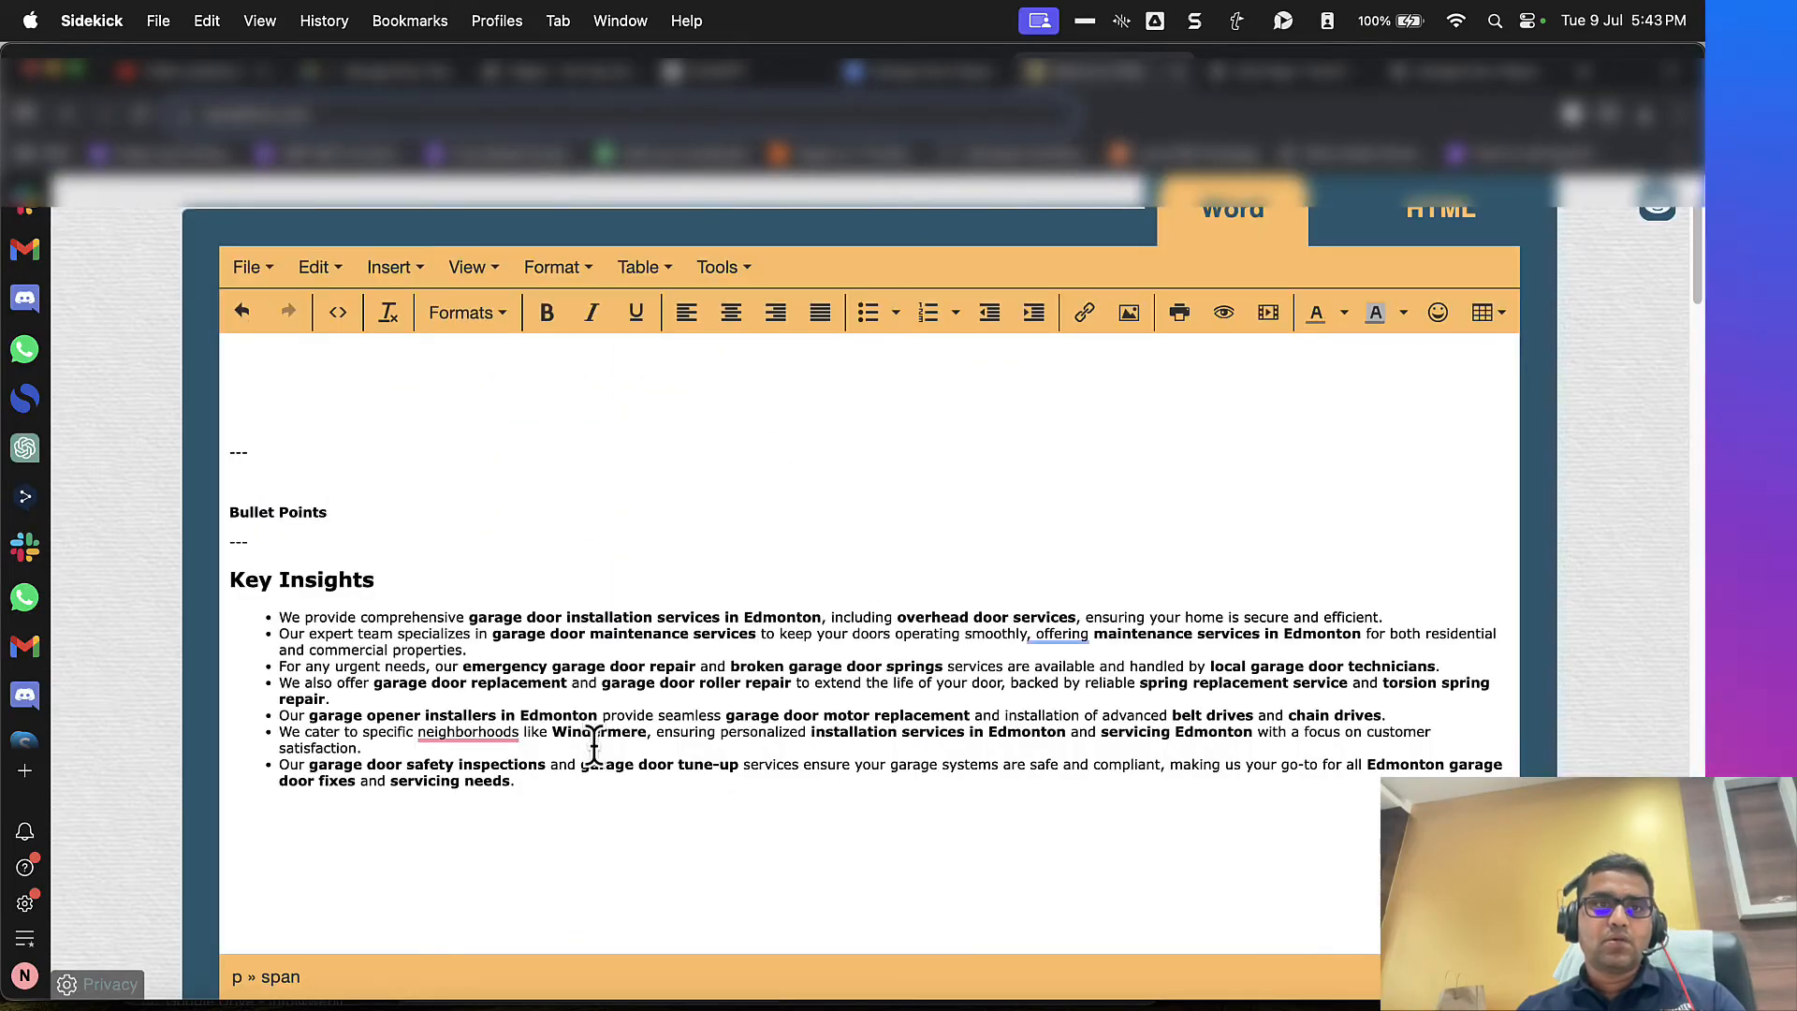
{"action": "key", "text": "Return"}
{"action": "key", "text": "Return"}
{"action": "key", "text": "Return"}
{"action": "key", "text": "Return"}
{"action": "key", "text": "Return"}
{"action": "scroll", "coordinate": [692, 772], "scroll_direction": "down", "scroll_amount": 1}
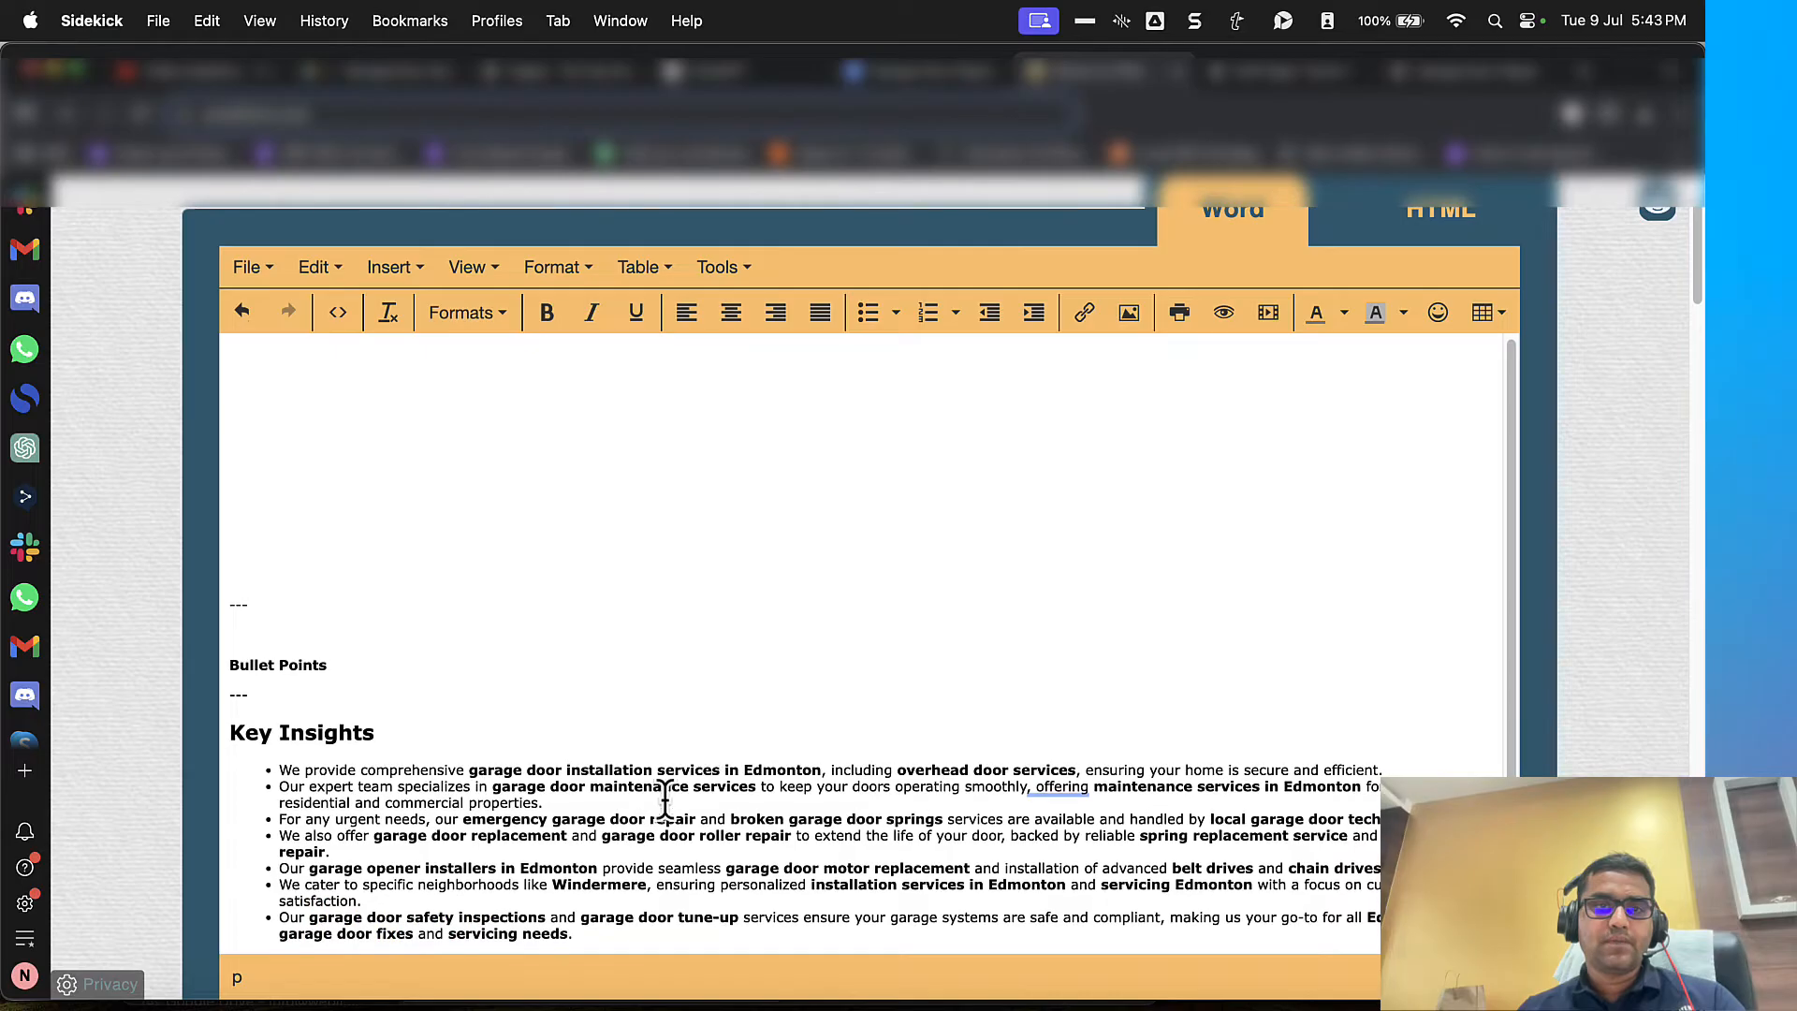
Step: Move the "Key Insights" heading and bullet list from WordHTML into the new empty container in WordPress and update the page
{"action": "left_click_drag", "start_coordinate": [597, 933], "coordinate": [243, 733]}
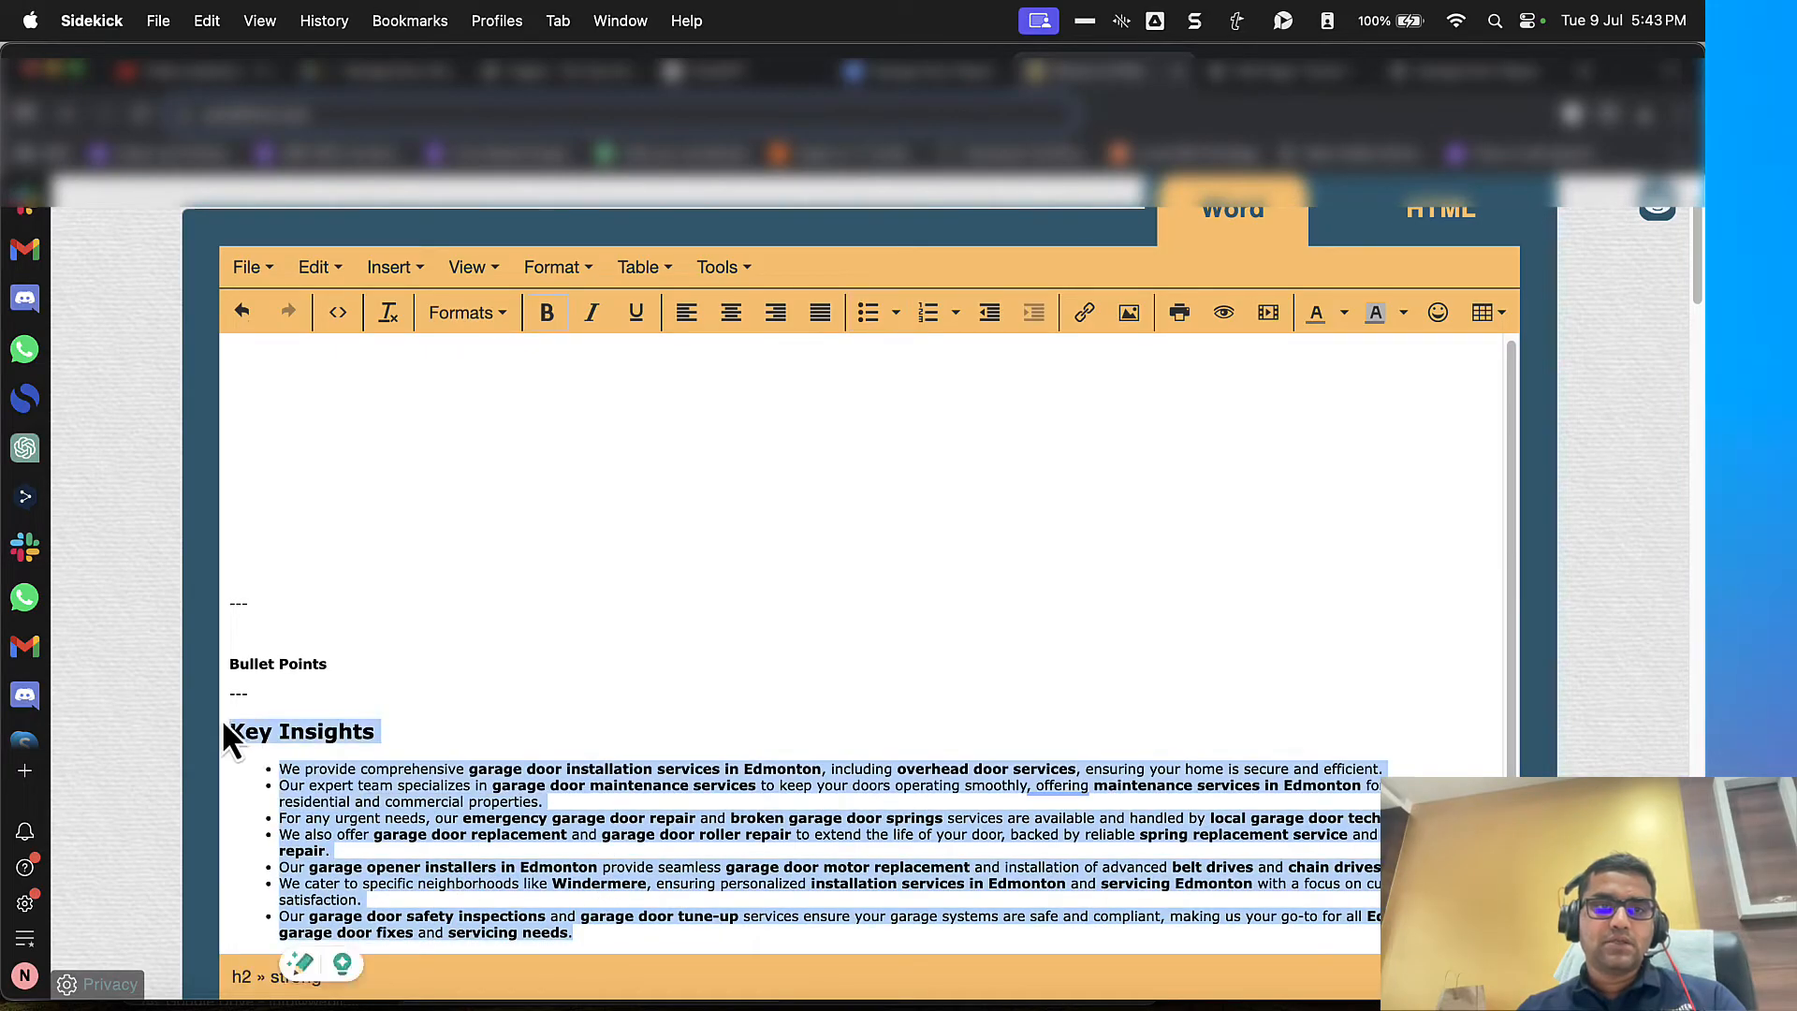
{"action": "key", "text": "super+x"}
{"action": "left_click", "coordinate": [1259, 80]}
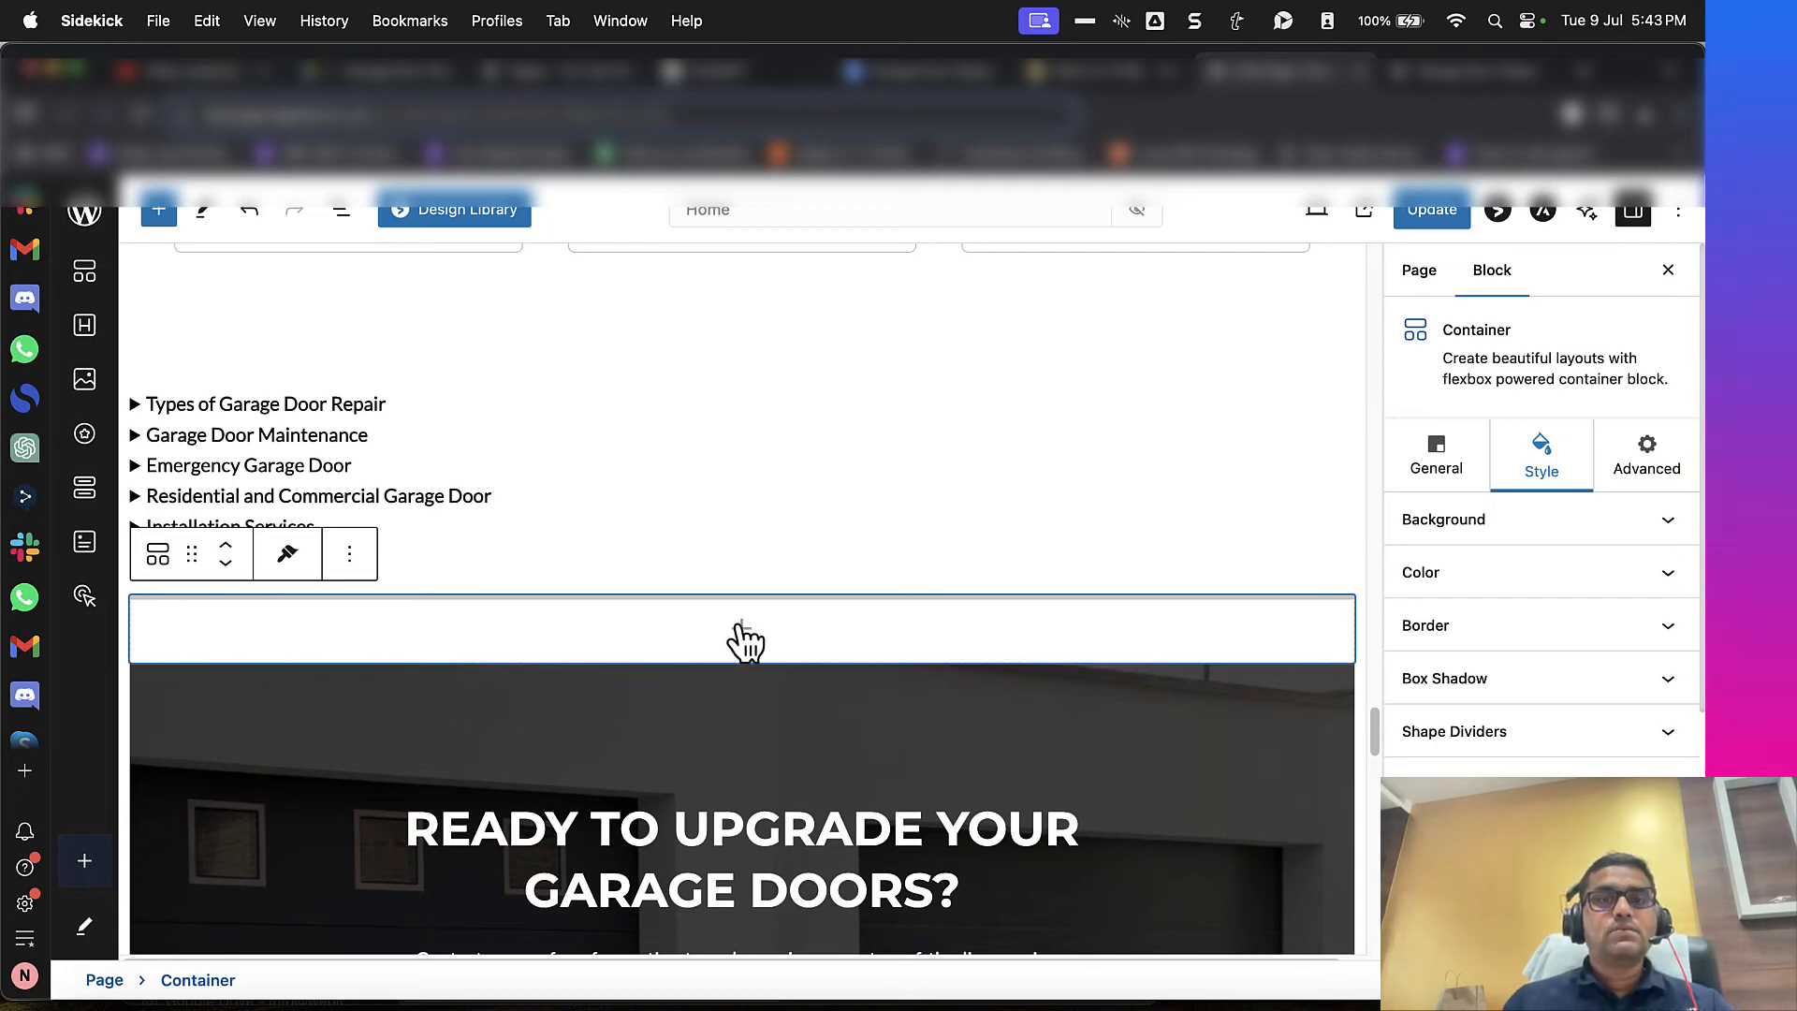
{"action": "left_click", "coordinate": [742, 628]}
{"action": "left_click", "coordinate": [622, 360]}
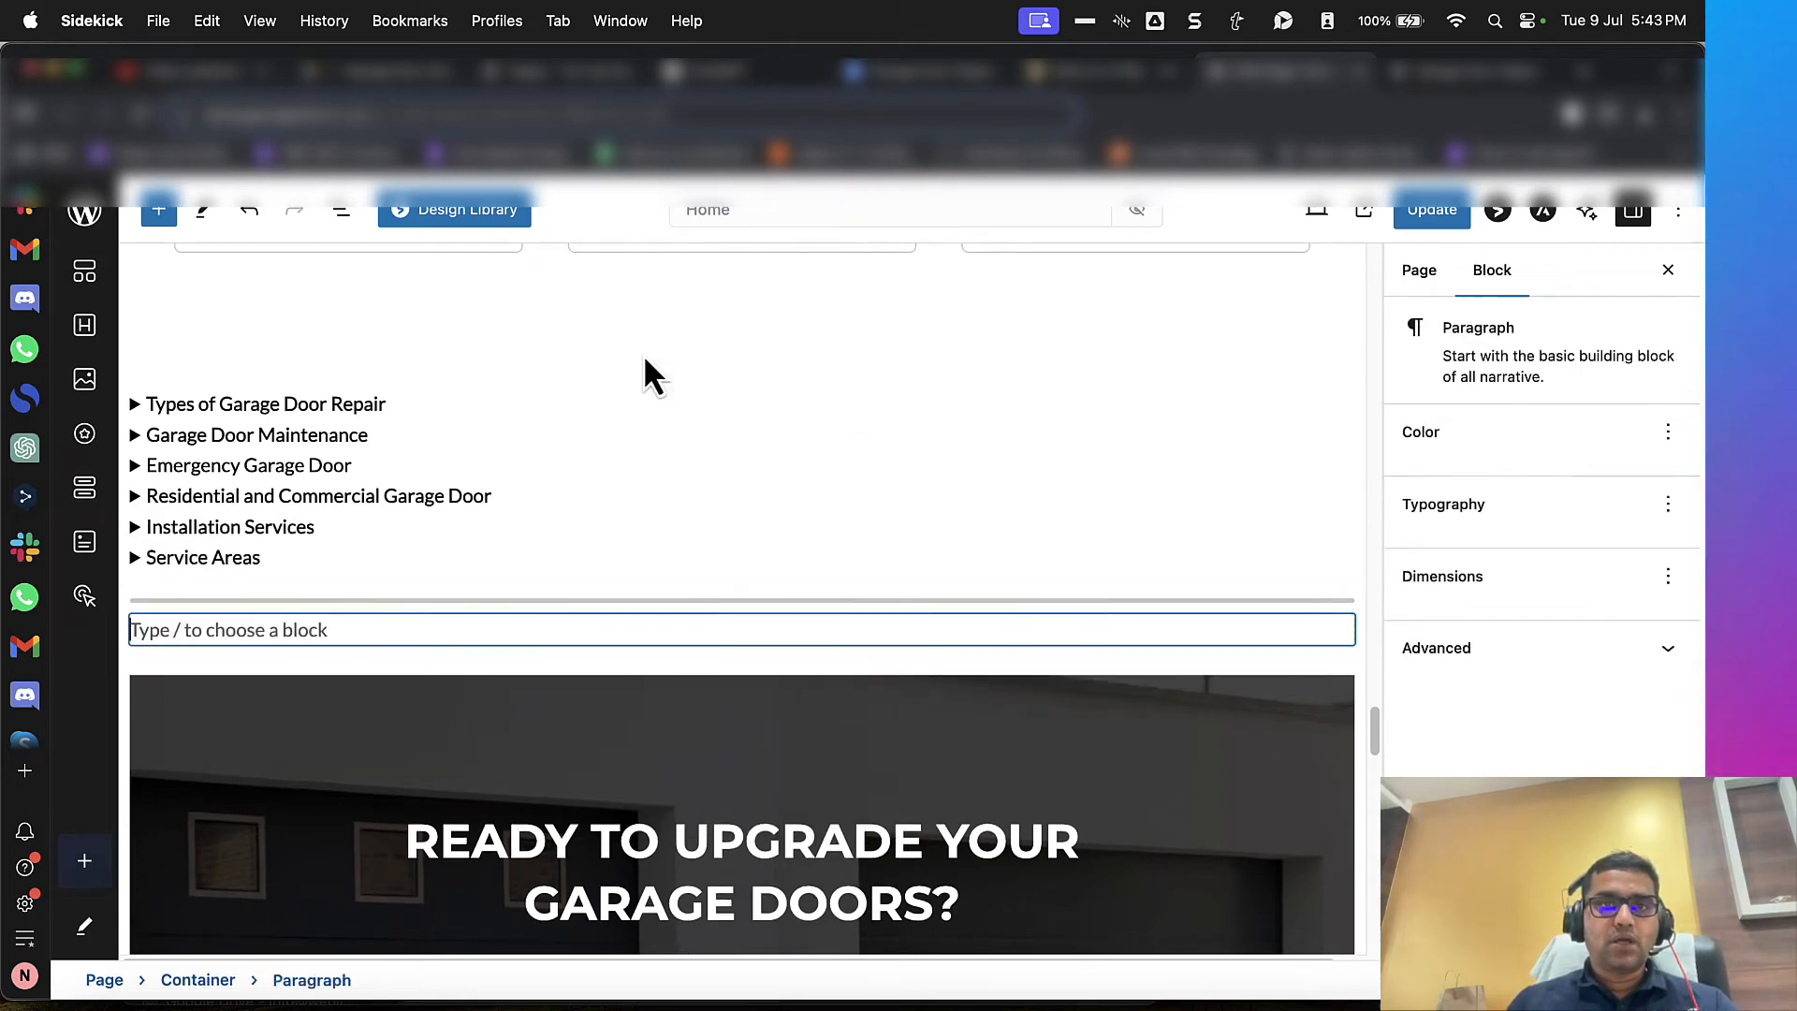
{"action": "key", "text": "super+v"}
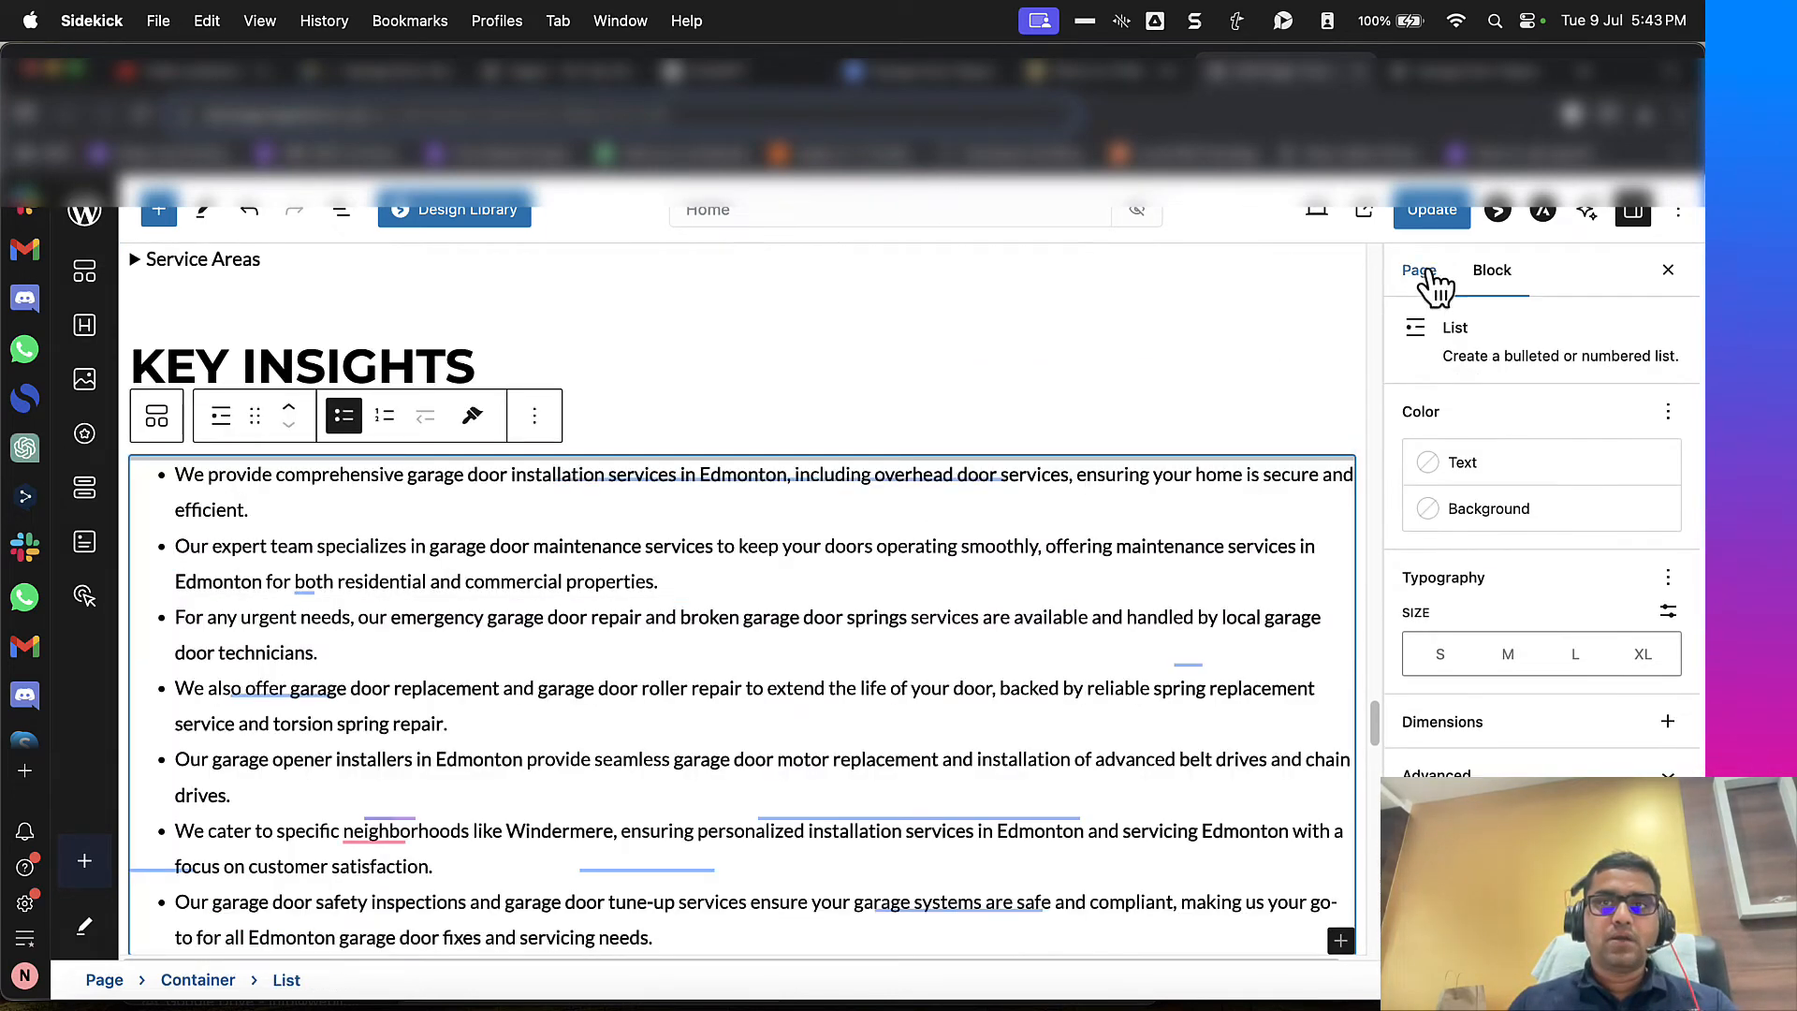
{"action": "left_click", "coordinate": [1428, 217]}
Step: Review the "Key Insights" section and the alignment of the "Why Choose Our Garage Door Repair Services" section on the live page
{"action": "left_click", "coordinate": [1449, 82]}
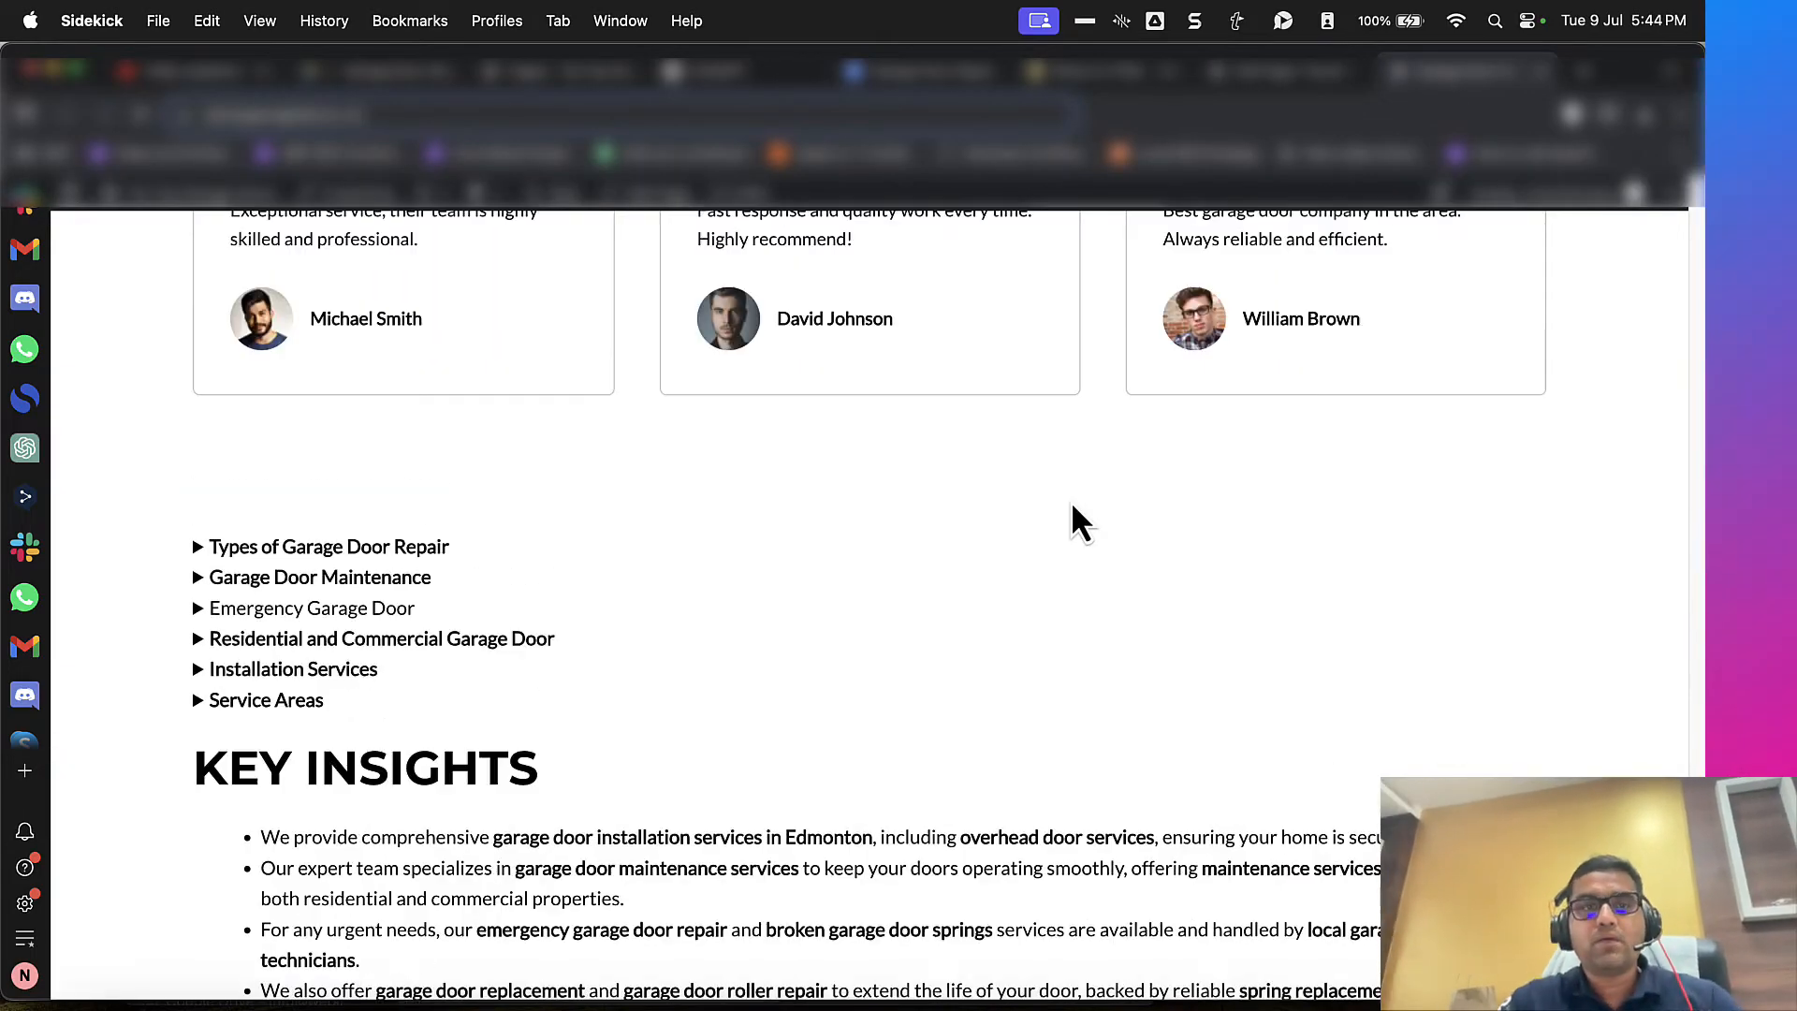
{"action": "scroll", "coordinate": [1077, 514], "scroll_direction": "down", "scroll_amount": 5}
{"action": "scroll", "coordinate": [1077, 514], "scroll_direction": "up", "scroll_amount": 15}
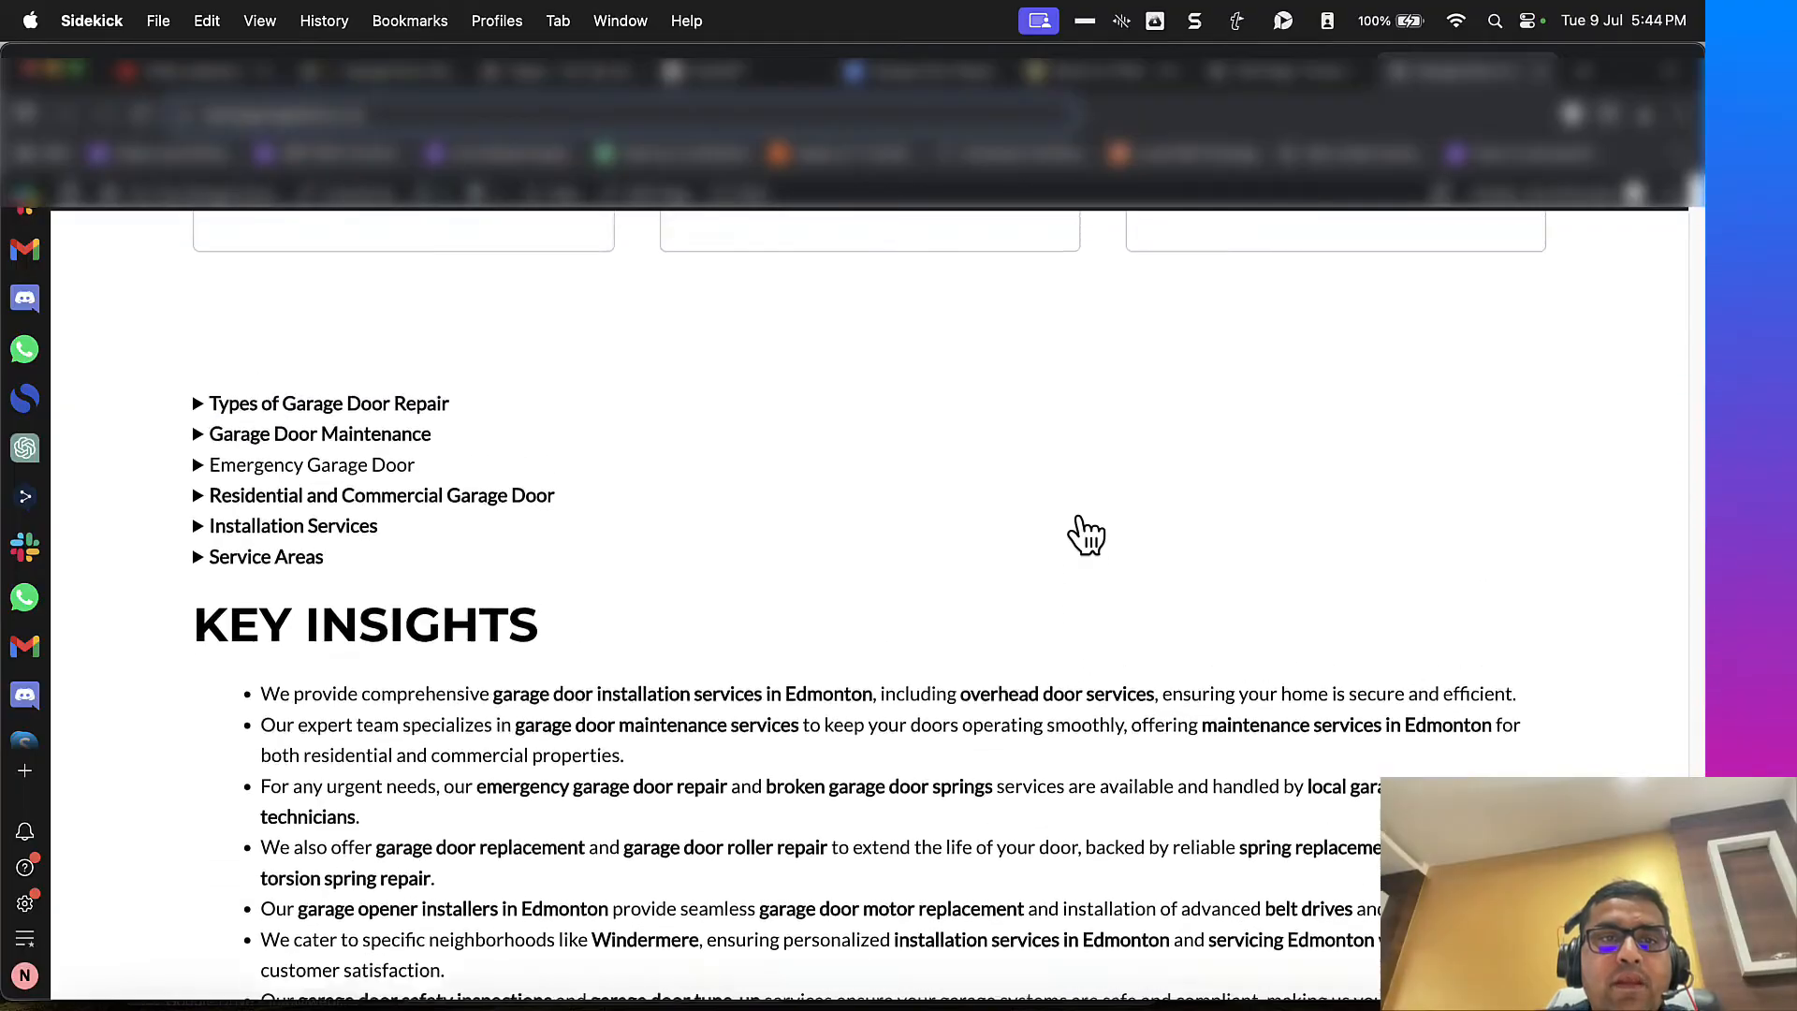
{"action": "scroll", "coordinate": [1078, 520], "scroll_direction": "down", "scroll_amount": 15}
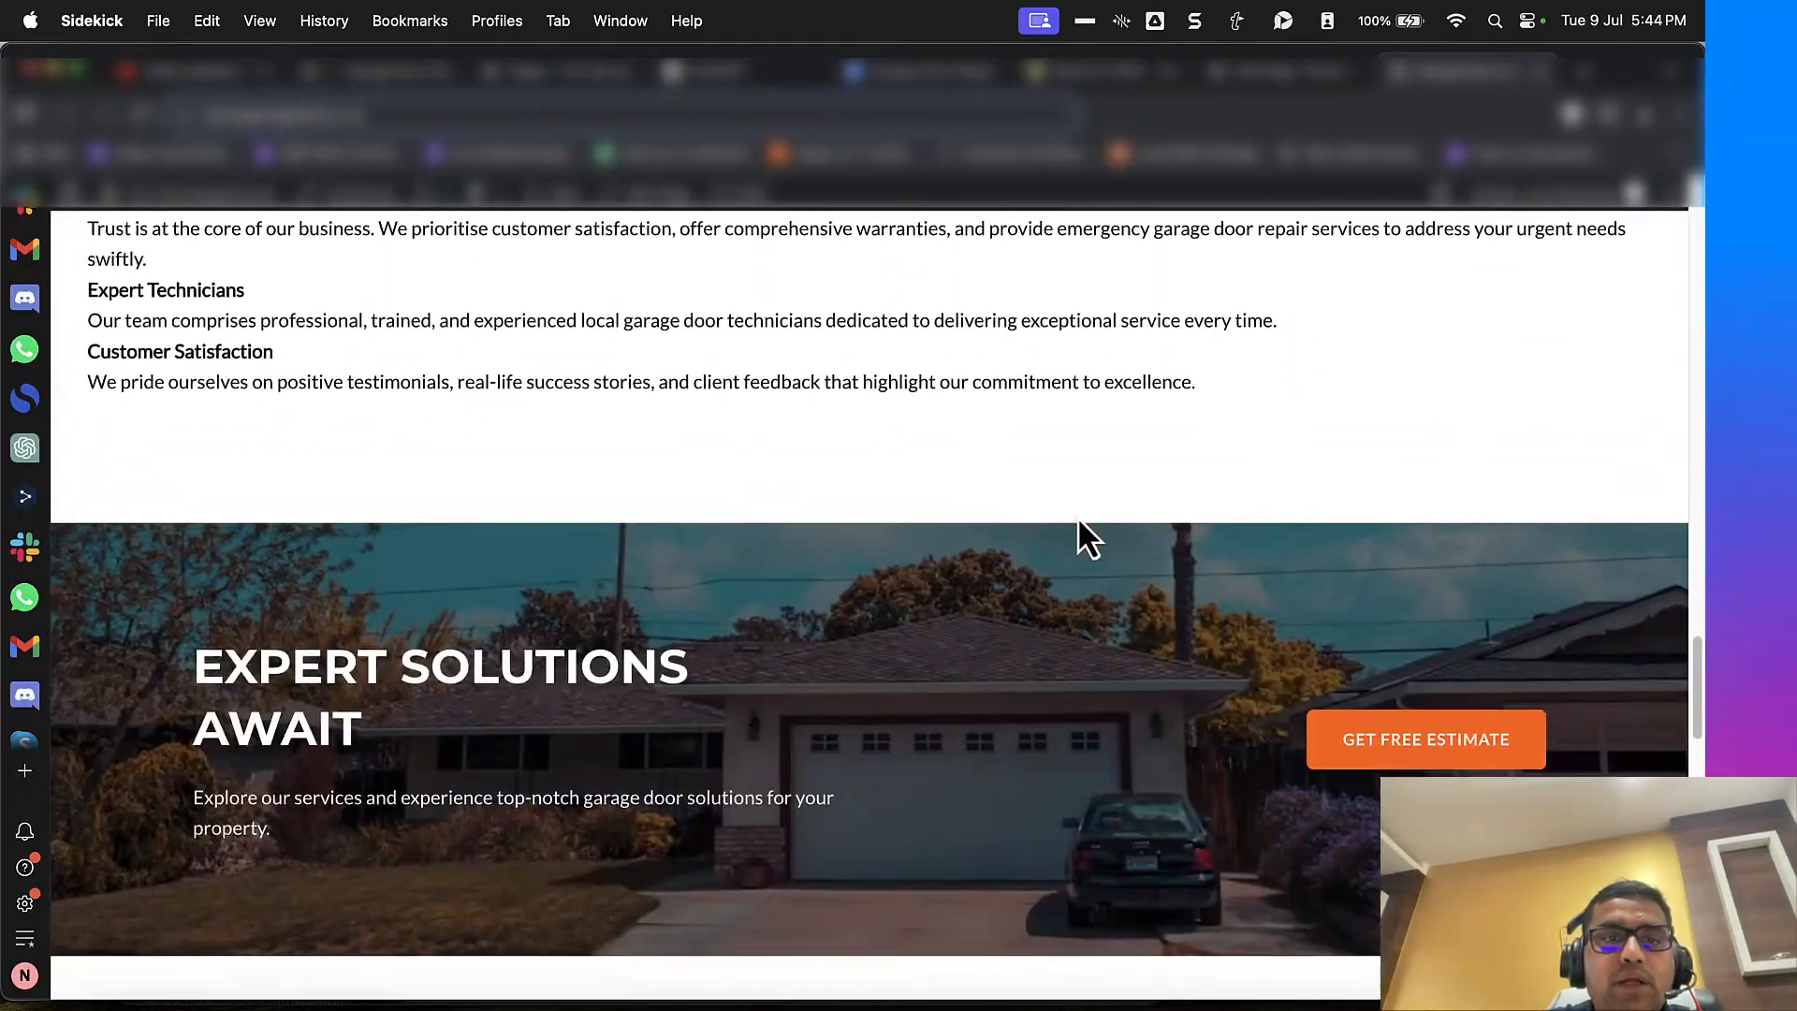
{"action": "scroll", "coordinate": [1076, 524], "scroll_direction": "up", "scroll_amount": 12}
{"action": "scroll", "coordinate": [1183, 244], "scroll_direction": "down", "scroll_amount": 4}
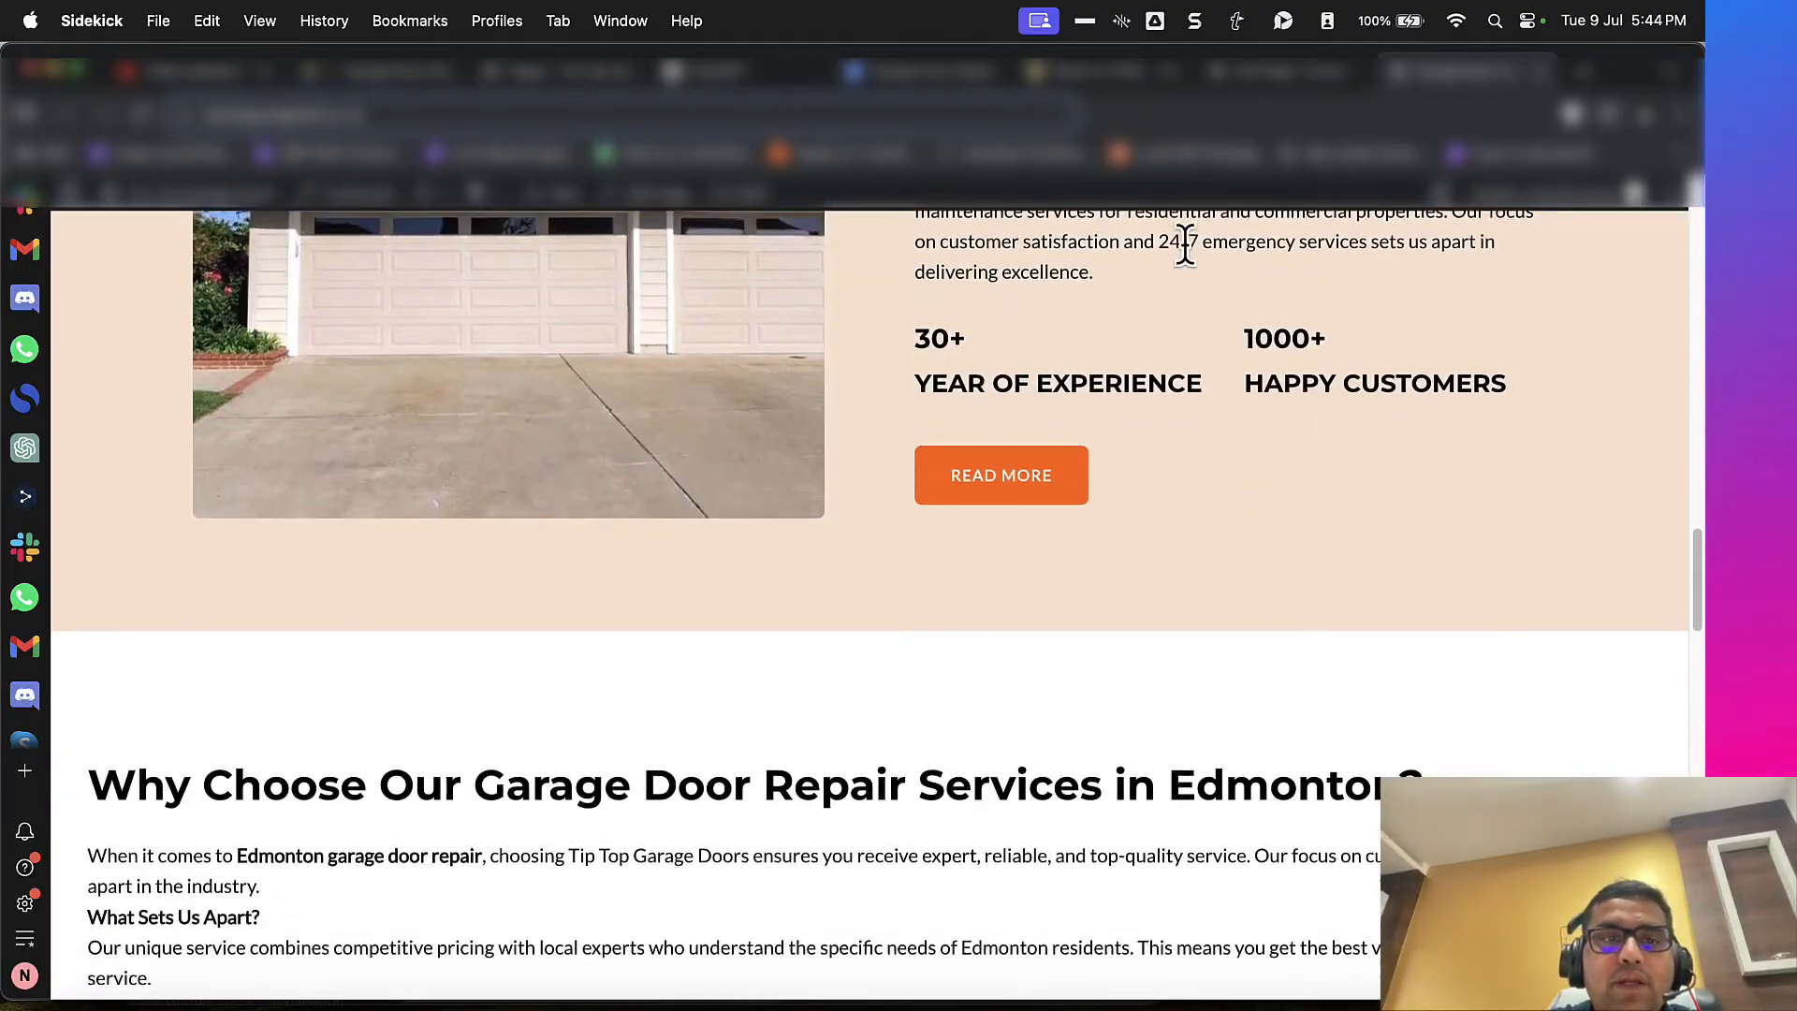
Step: Set the content width of the container holding the "Why Choose Our Garage Door Repair Services" info box to Boxed
{"action": "left_click", "coordinate": [1283, 71]}
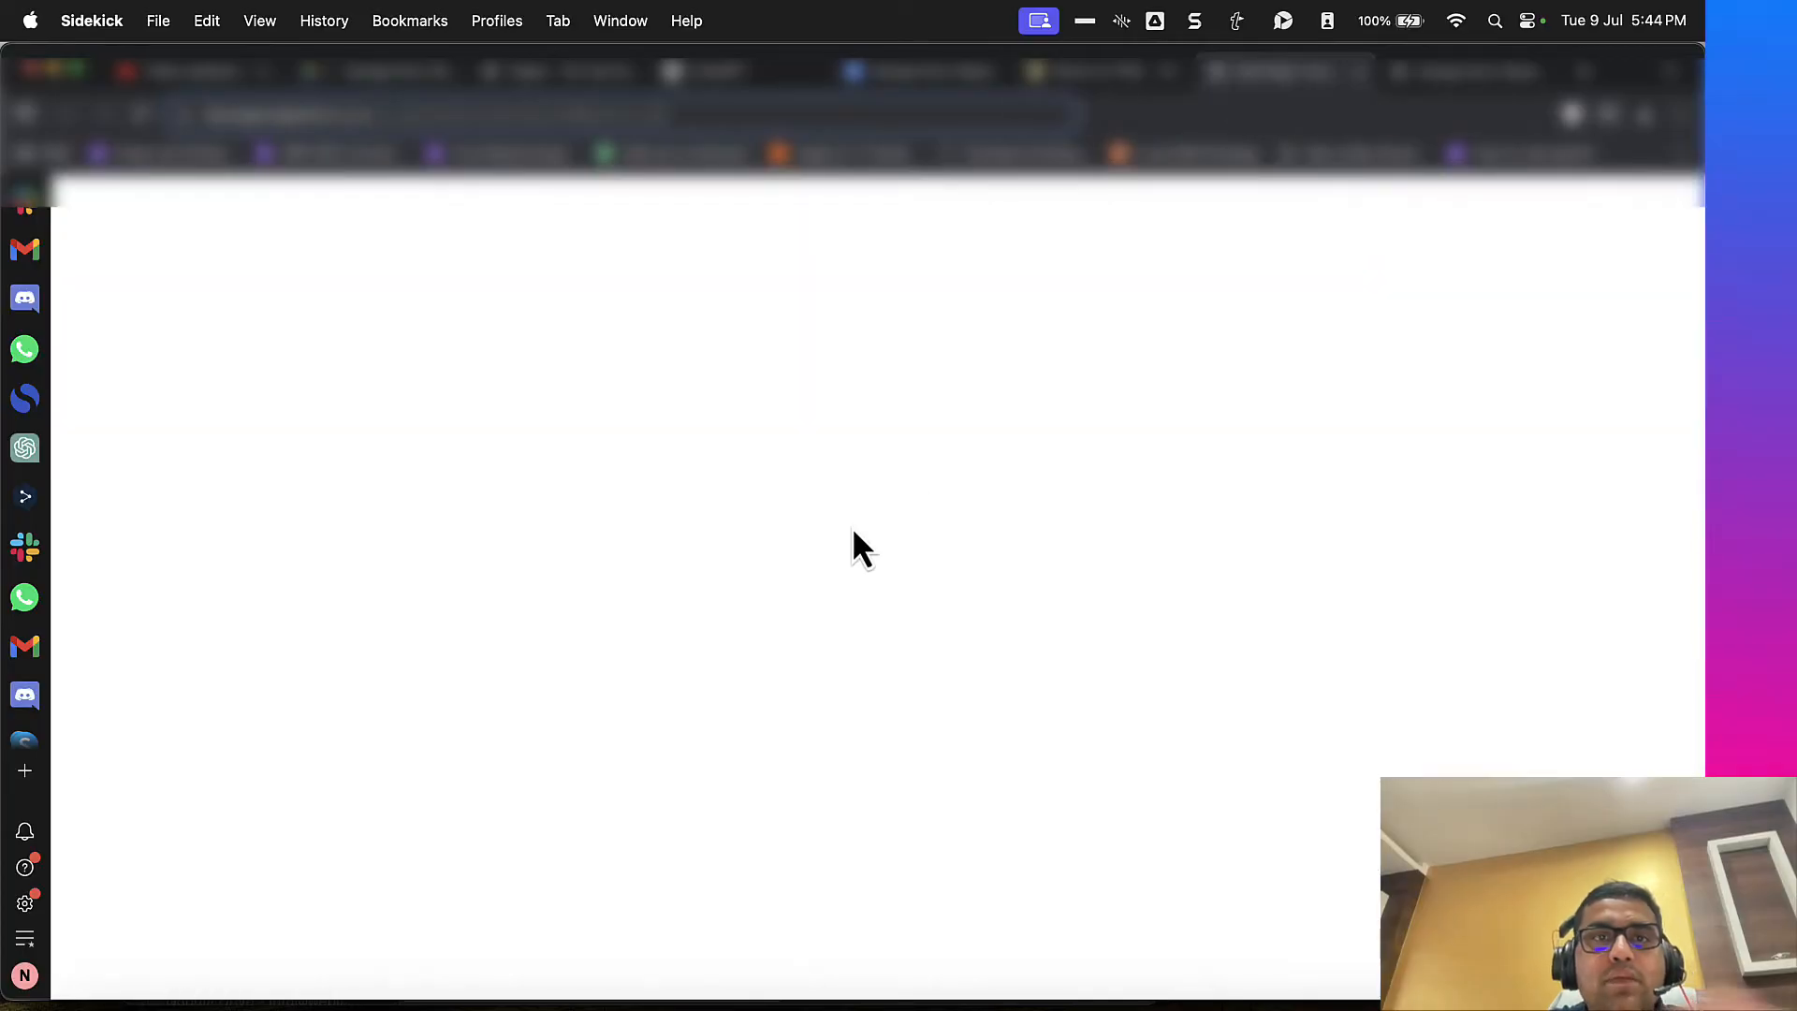
{"action": "left_click", "coordinate": [852, 520]}
{"action": "scroll", "coordinate": [852, 526], "scroll_direction": "up", "scroll_amount": 10}
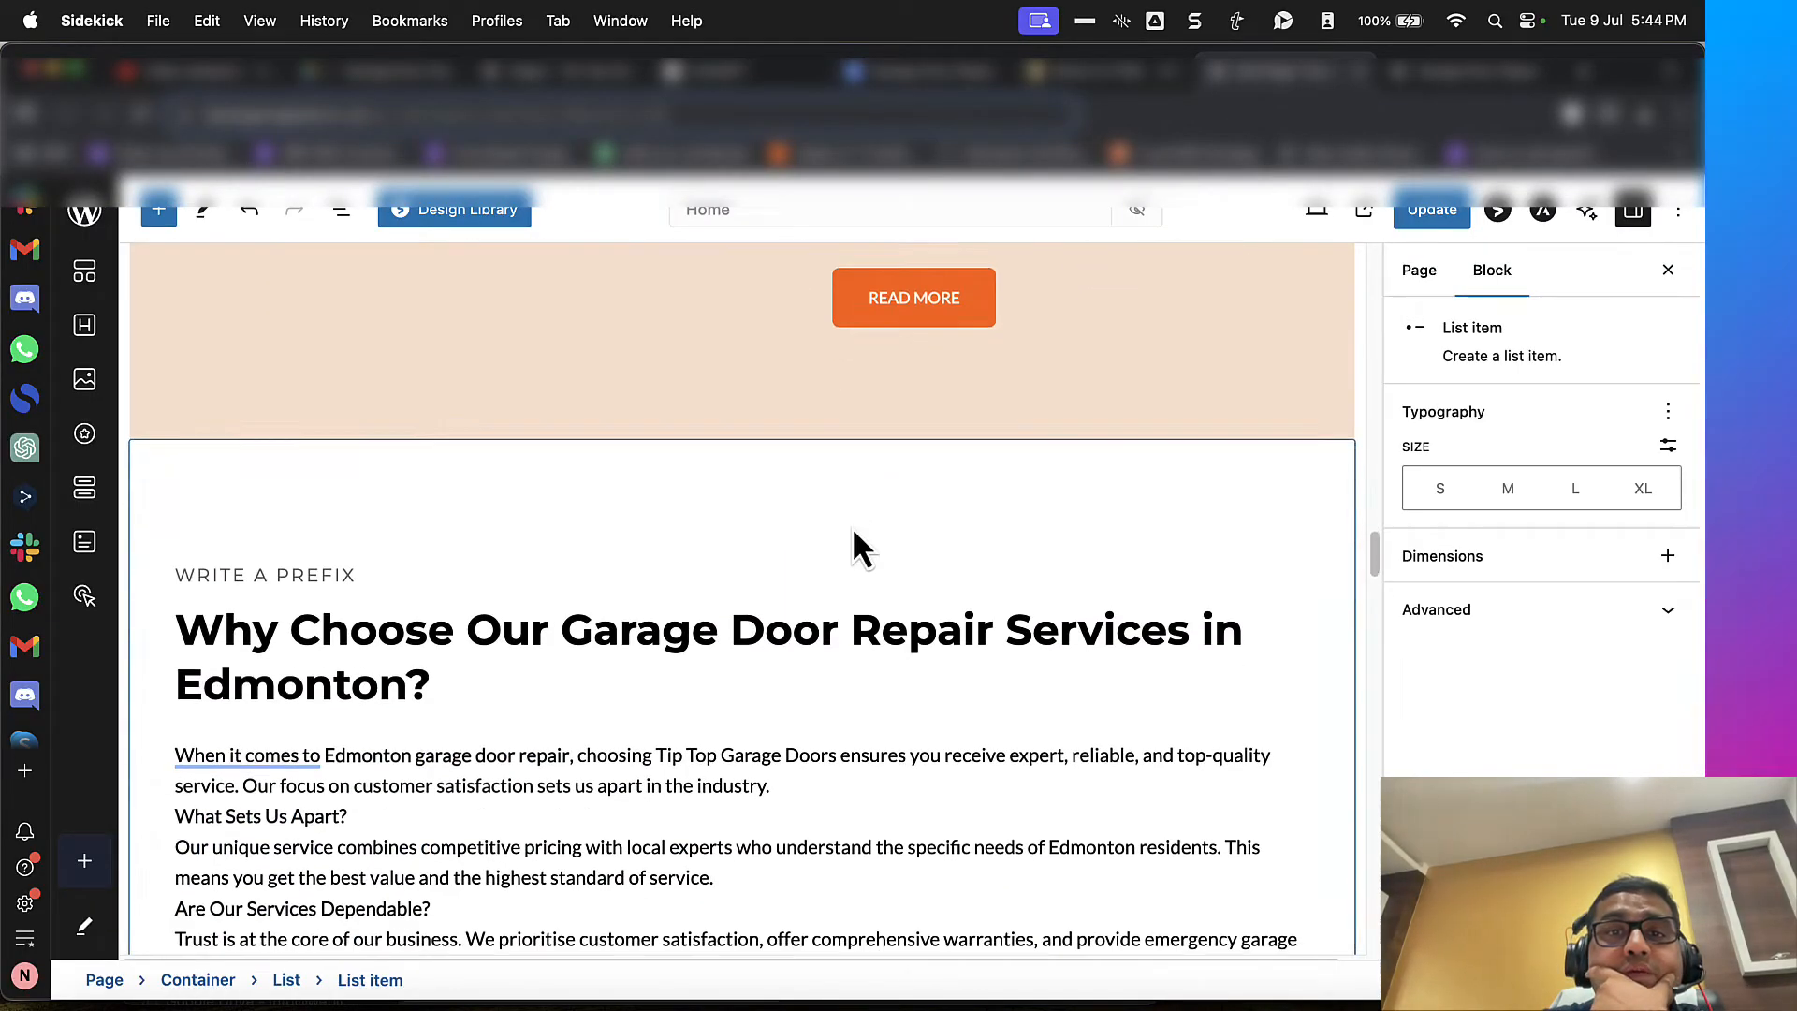
{"action": "scroll", "coordinate": [1058, 505], "scroll_direction": "down", "scroll_amount": 1}
{"action": "left_click", "coordinate": [1267, 486]}
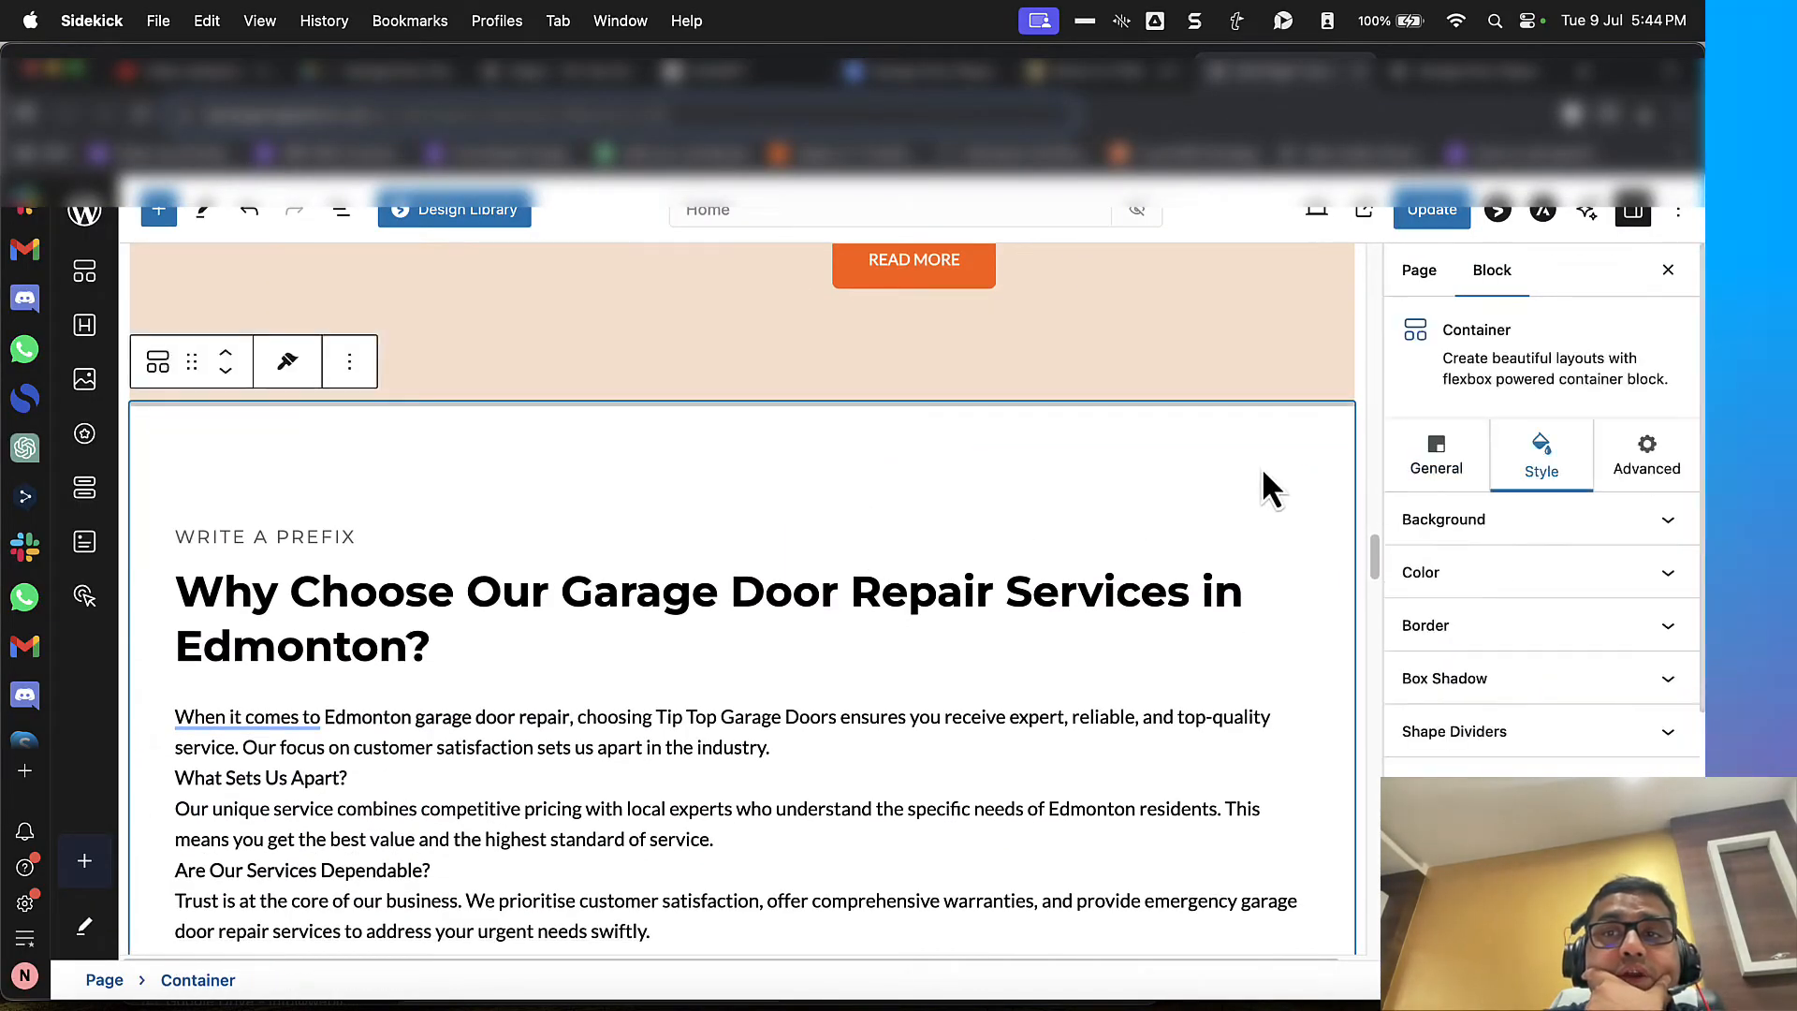
{"action": "scroll", "coordinate": [1415, 763], "scroll_direction": "down", "scroll_amount": 5}
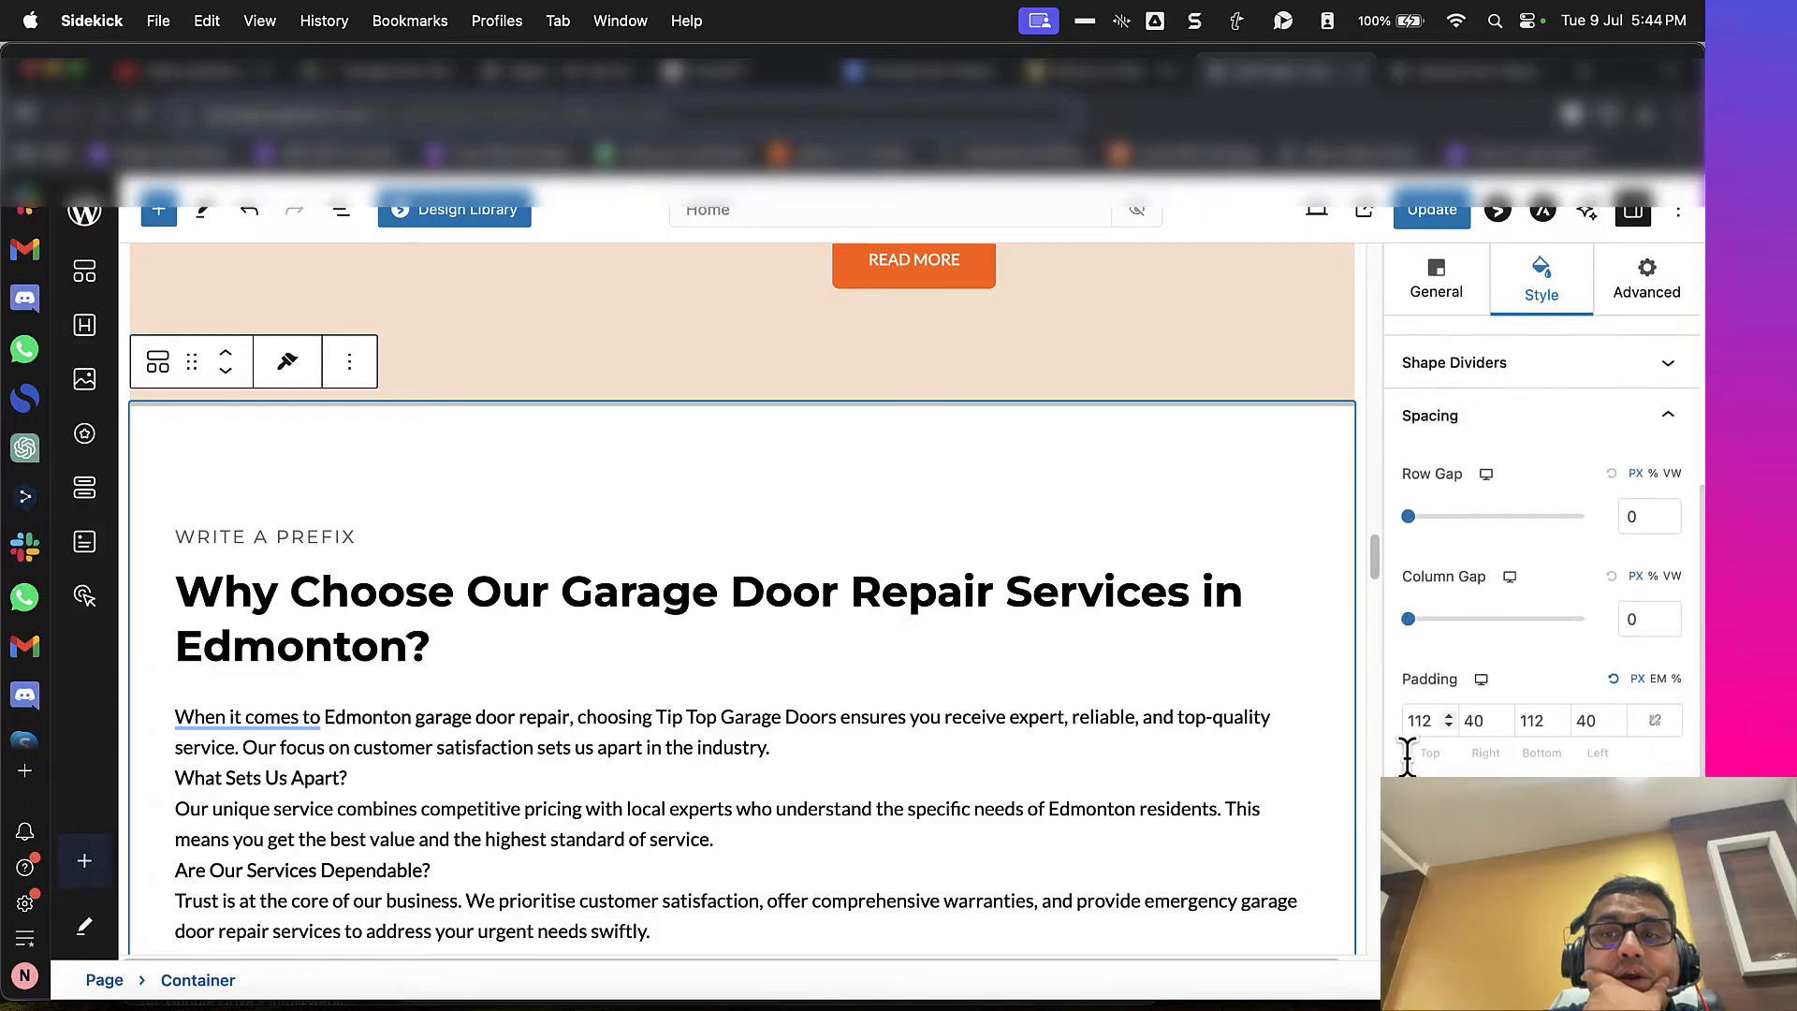
{"action": "scroll", "coordinate": [1413, 726], "scroll_direction": "up", "scroll_amount": 5}
{"action": "left_click", "coordinate": [1446, 468]}
{"action": "scroll", "coordinate": [1468, 618], "scroll_direction": "down", "scroll_amount": 4}
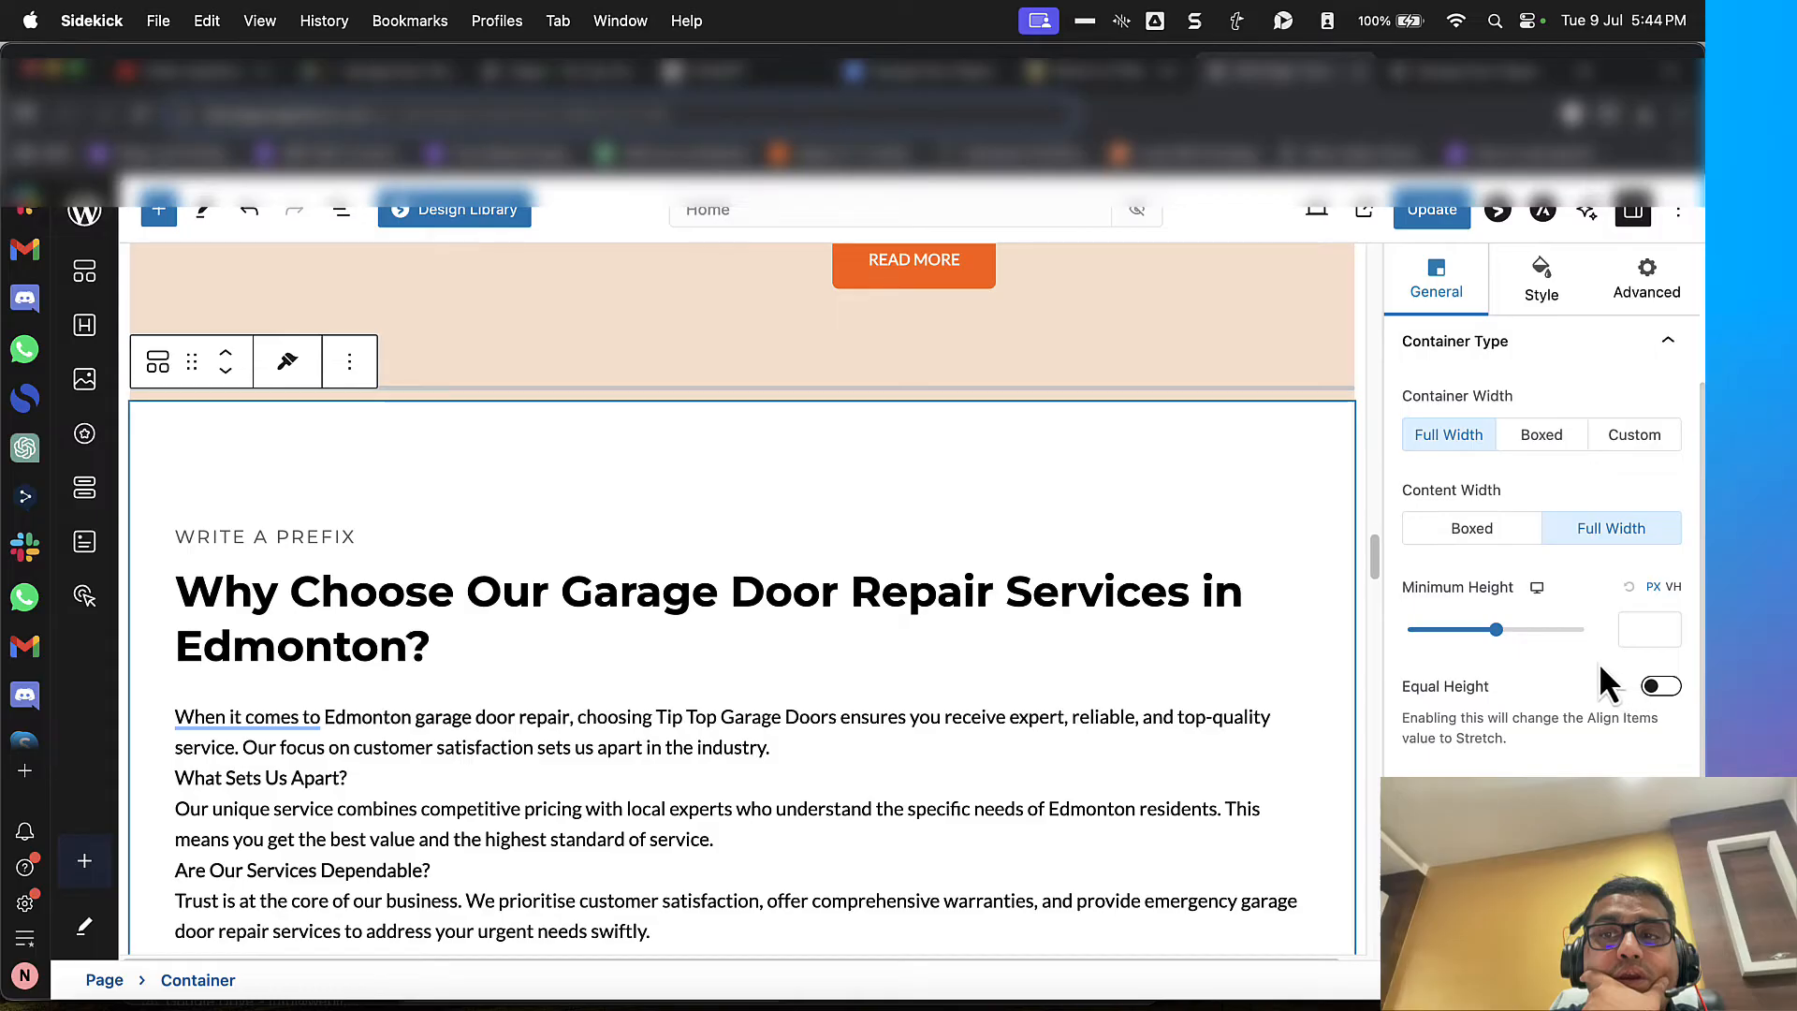
{"action": "left_click", "coordinate": [1496, 530]}
{"action": "mouse_move", "coordinate": [1502, 646]}
{"action": "left_mouse_down"}
{"action": "mouse_move", "coordinate": [1526, 654]}
{"action": "mouse_move", "coordinate": [1532, 637]}
{"action": "left_mouse_up"}
{"action": "key", "text": "super+s"}
Step: Set the container's content box width to 1200 px and update the page
{"action": "left_click", "coordinate": [1642, 628]}
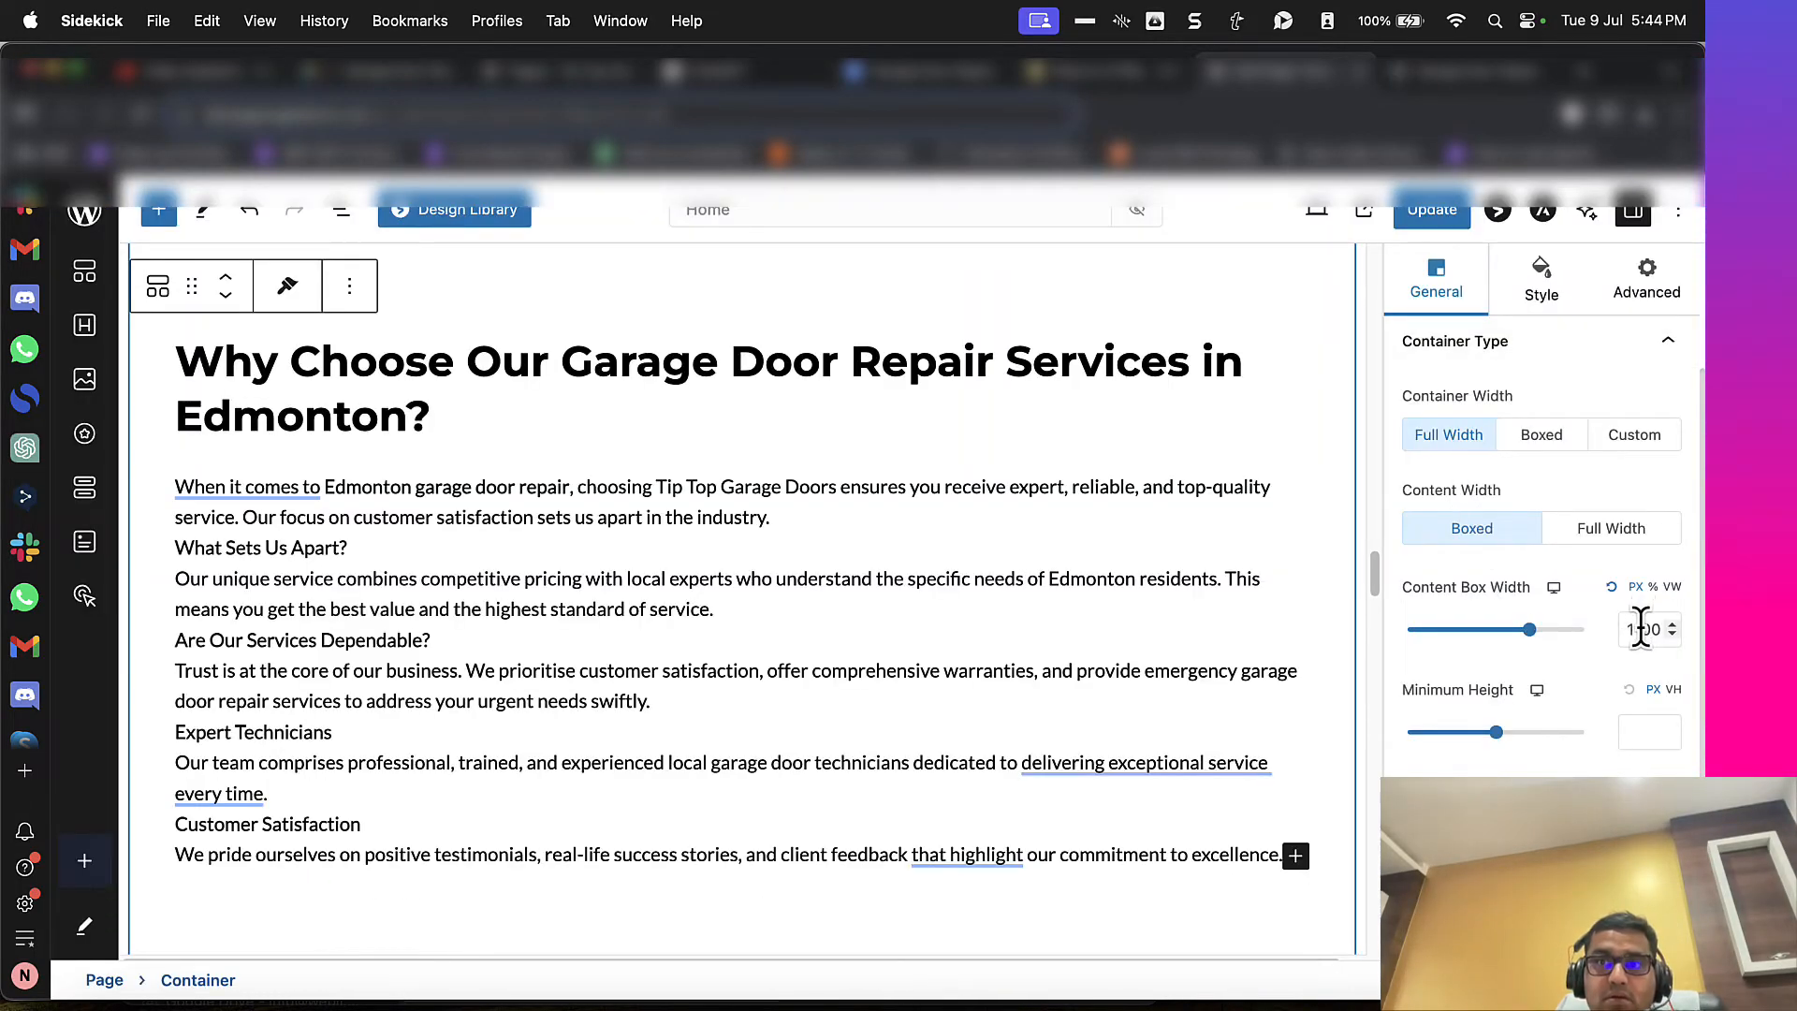
{"action": "key", "text": "BackSpace"}
{"action": "type", "text": "2"}
{"action": "left_click", "coordinate": [1421, 224]}
Step: Reload the live page and check the width of the "Why Choose Our Garage Door Repair Services" section
{"action": "left_click", "coordinate": [1469, 71]}
{"action": "key", "text": "super+r"}
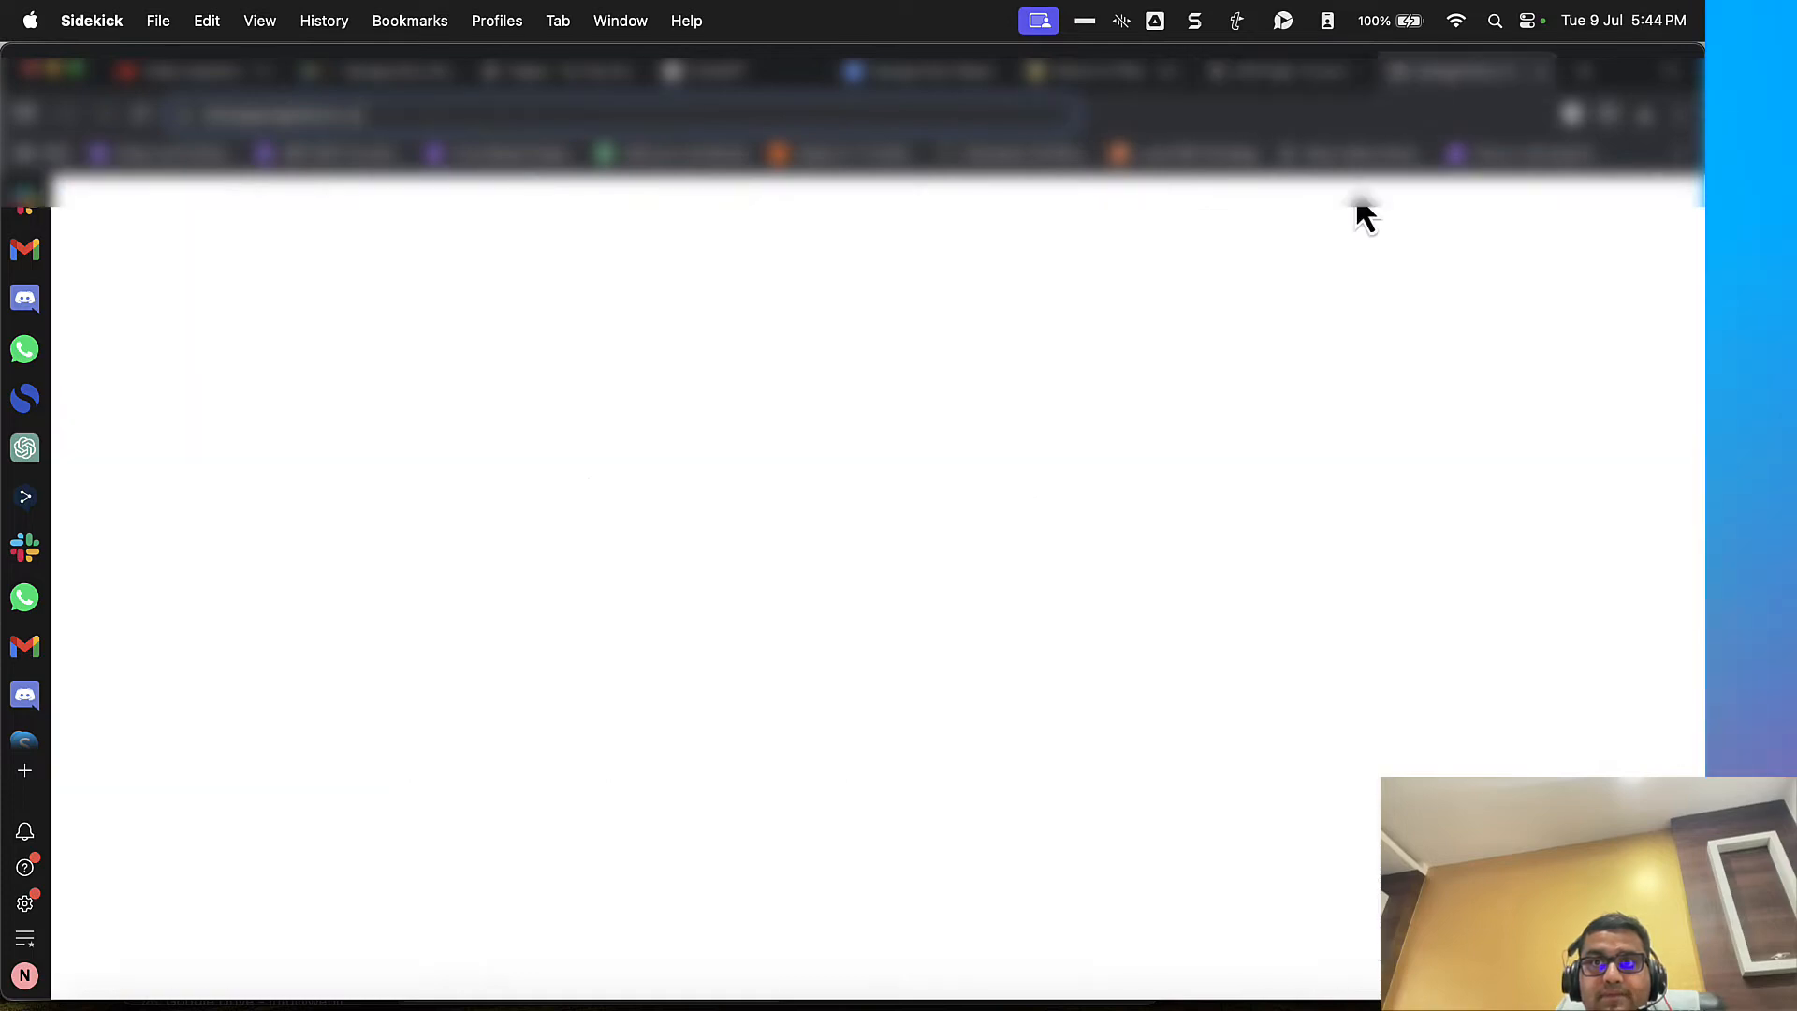
{"action": "scroll", "coordinate": [1064, 449], "scroll_direction": "down", "scroll_amount": 5}
{"action": "scroll", "coordinate": [1064, 449], "scroll_direction": "up", "scroll_amount": 7}
{"action": "scroll", "coordinate": [1064, 450], "scroll_direction": "up", "scroll_amount": 4}
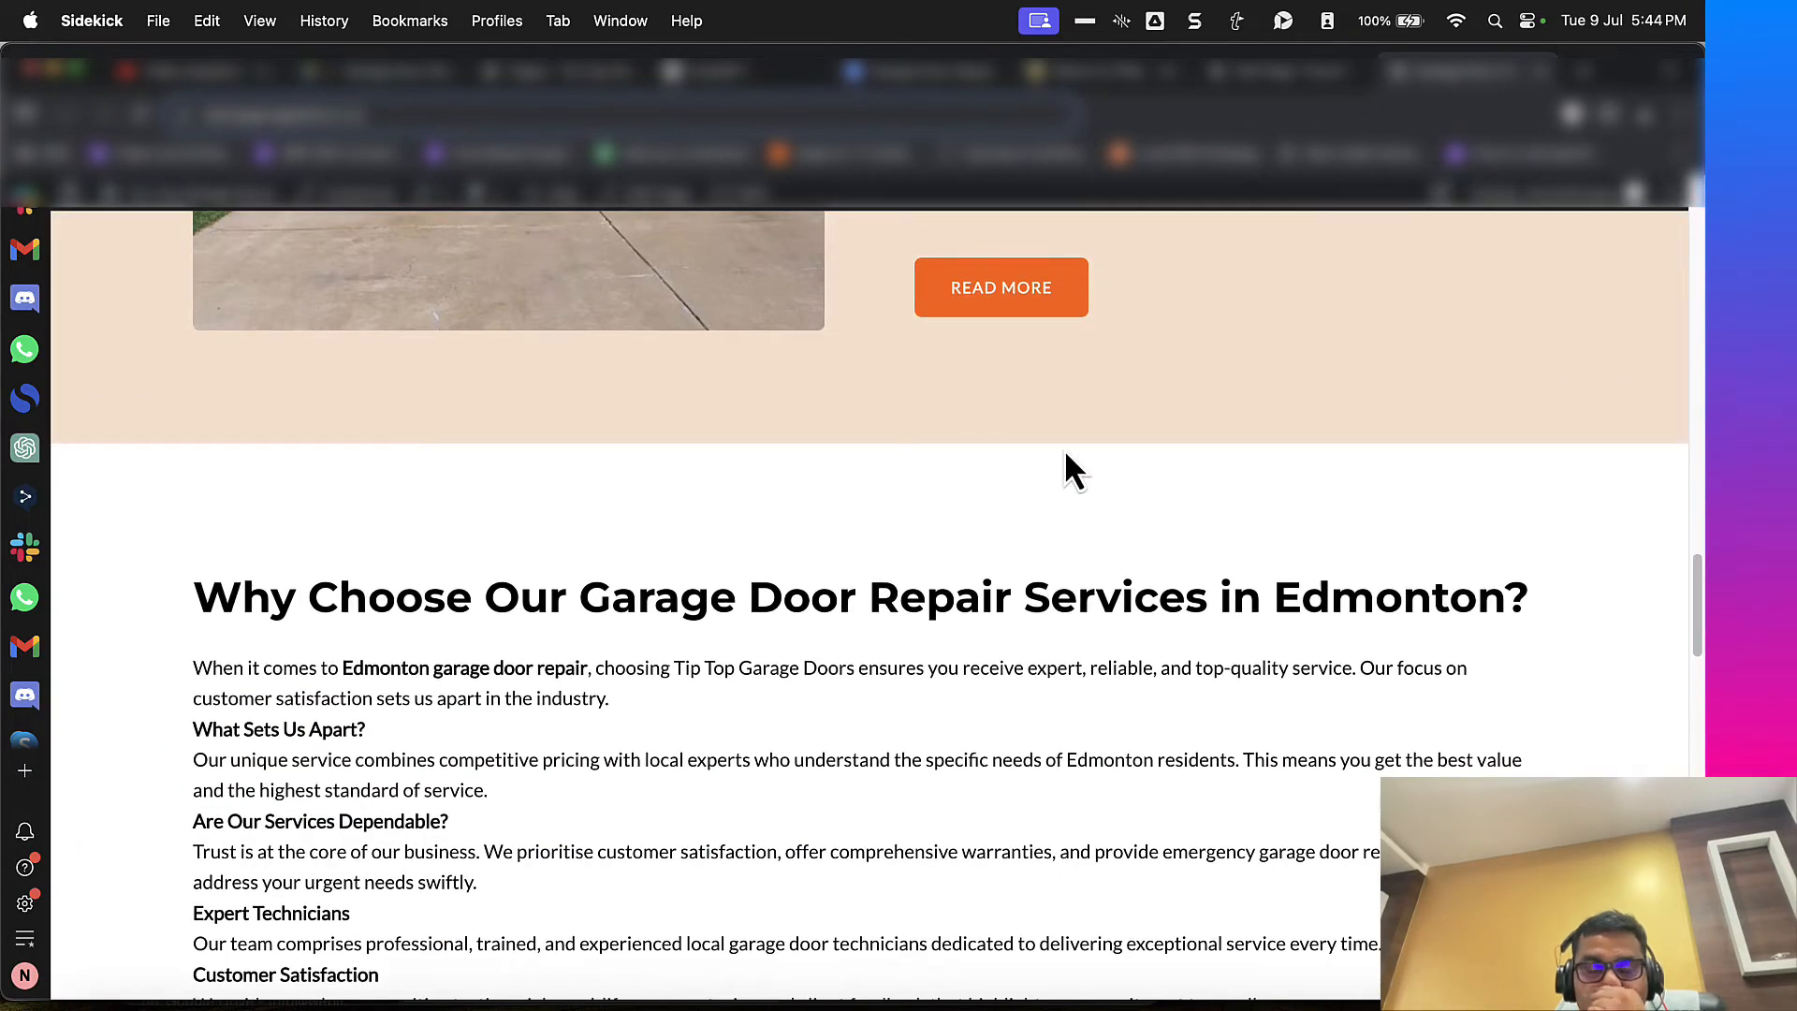
{"action": "scroll", "coordinate": [1064, 448], "scroll_direction": "down", "scroll_amount": 3}
Step: Insert a blank line before each subheading in the "Why Choose Our Garage Door Repair Services" info box in the WordPress editor
{"action": "left_click", "coordinate": [1228, 80]}
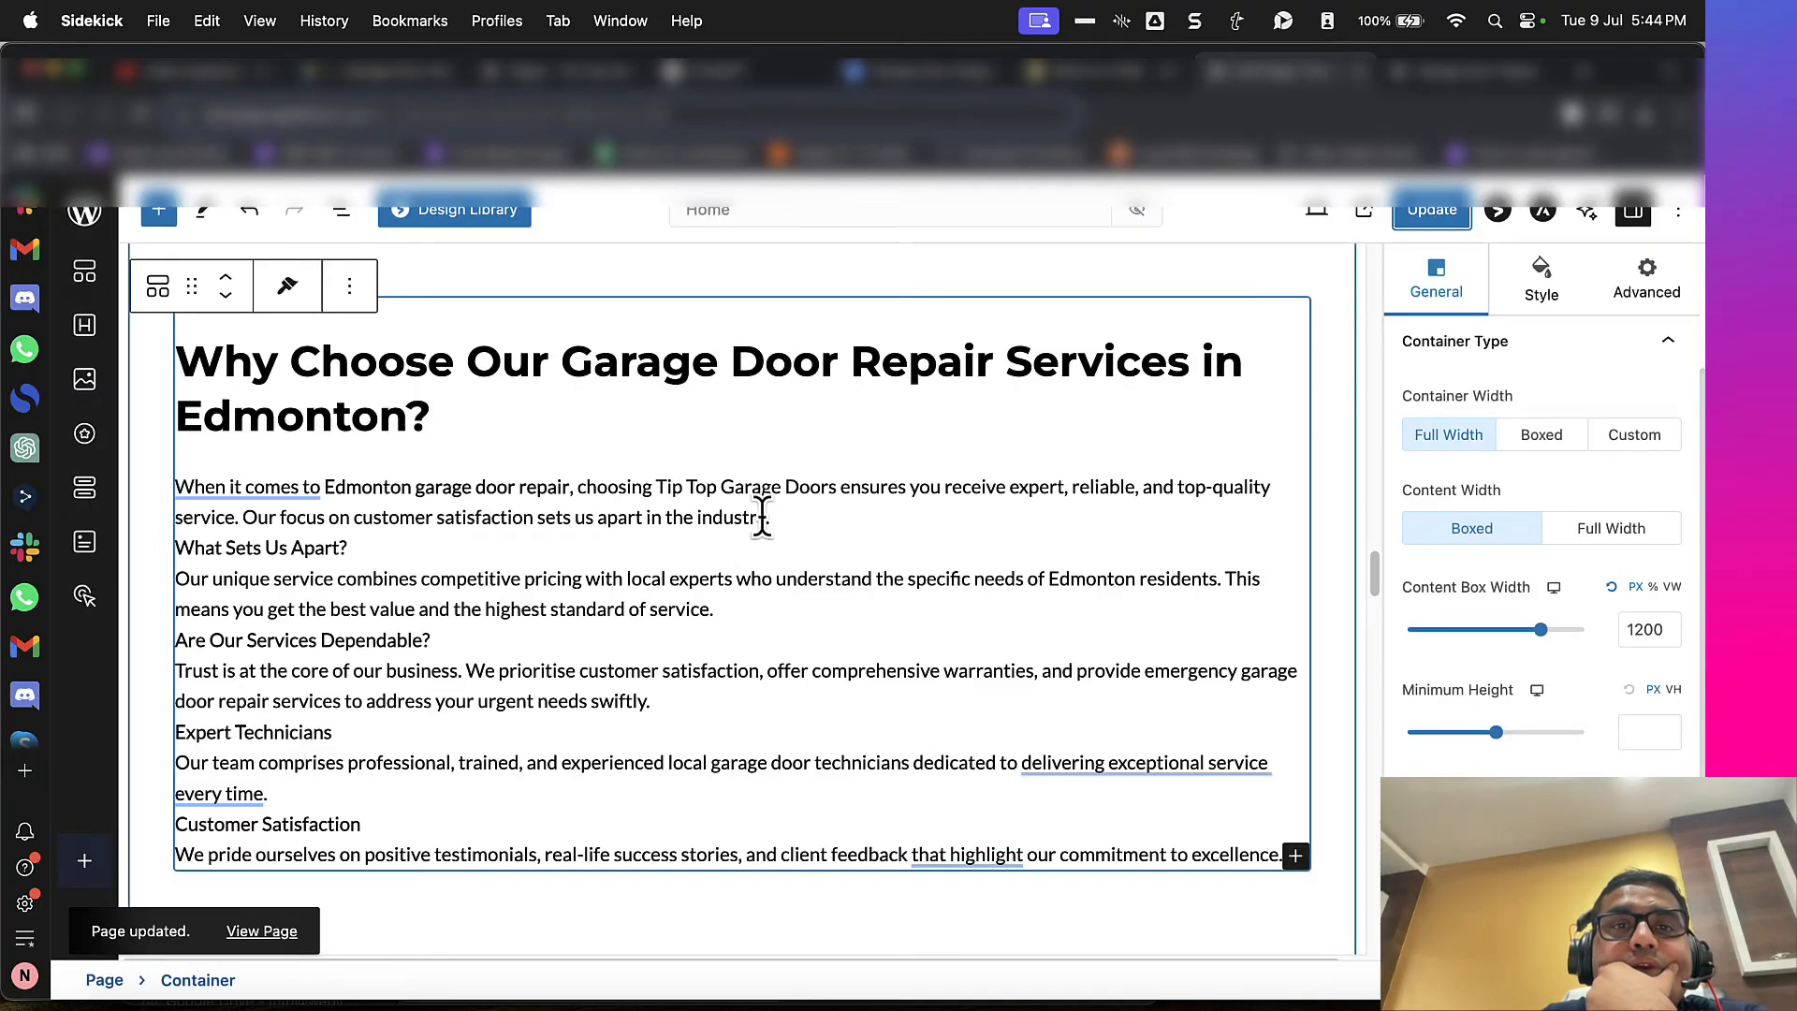
{"action": "left_click", "coordinate": [778, 519]}
{"action": "key", "text": "Return"}
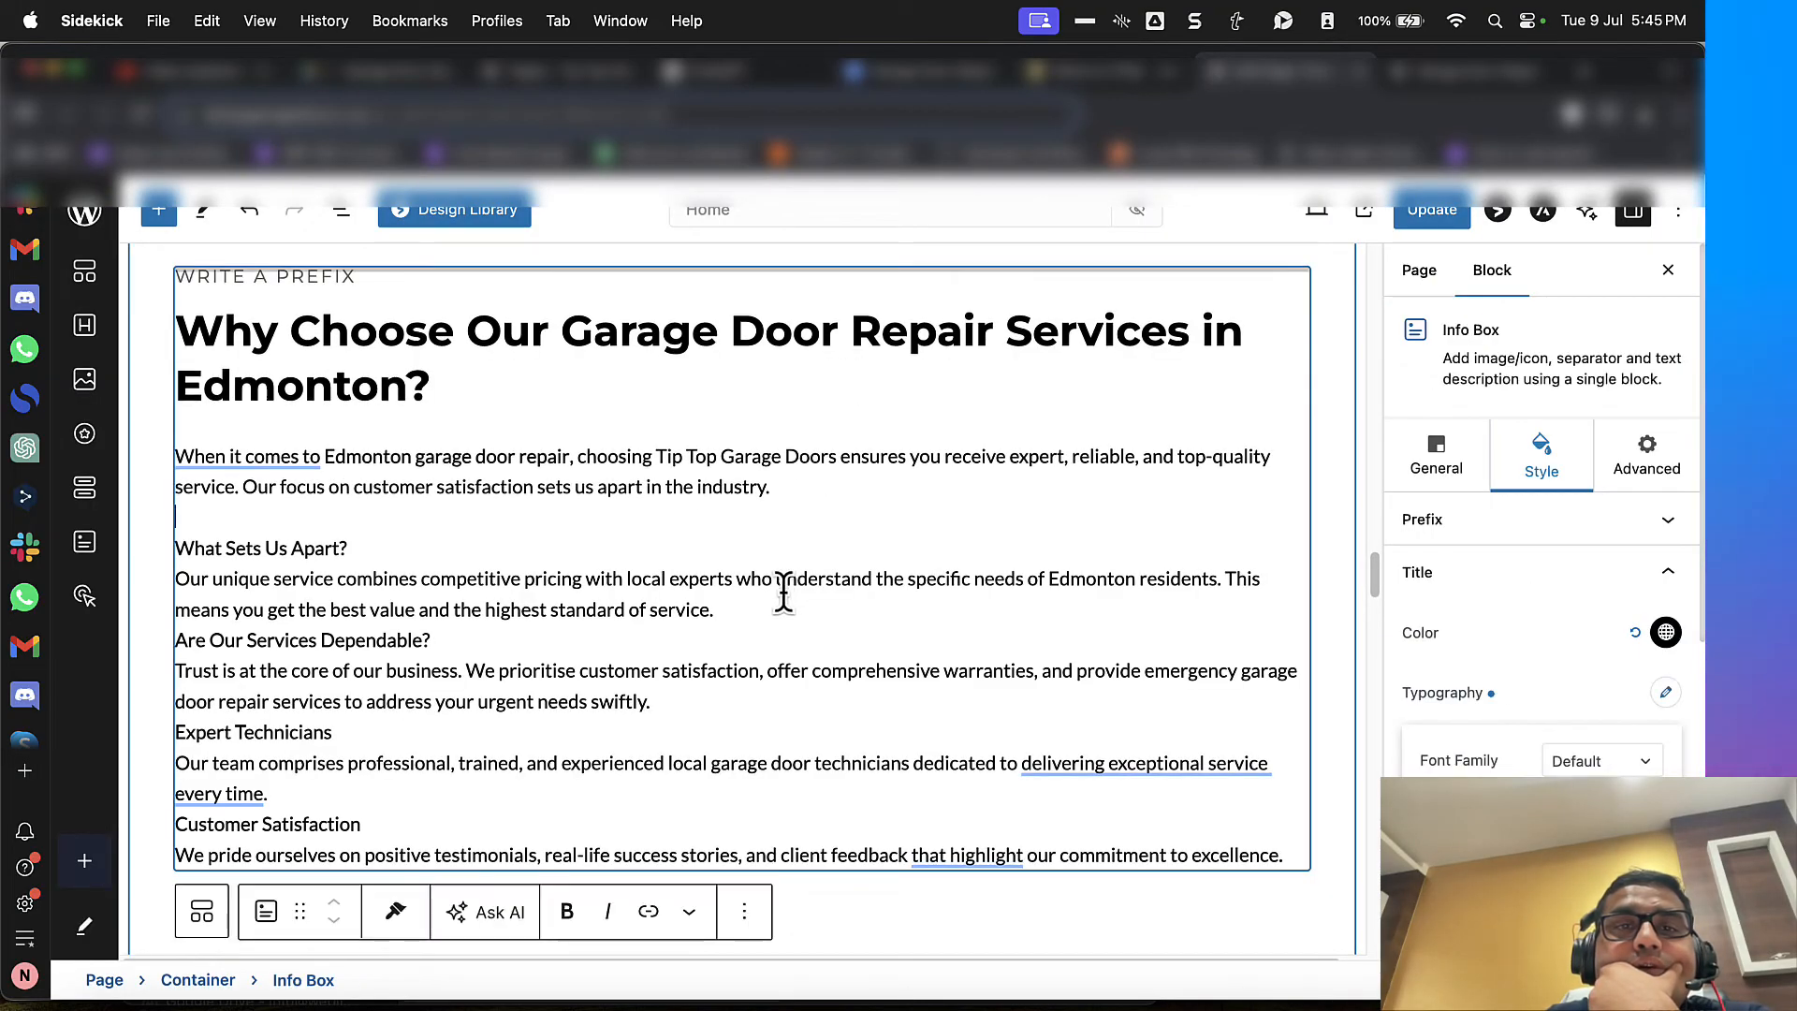
{"action": "left_click", "coordinate": [751, 610]}
{"action": "key", "text": "Return"}
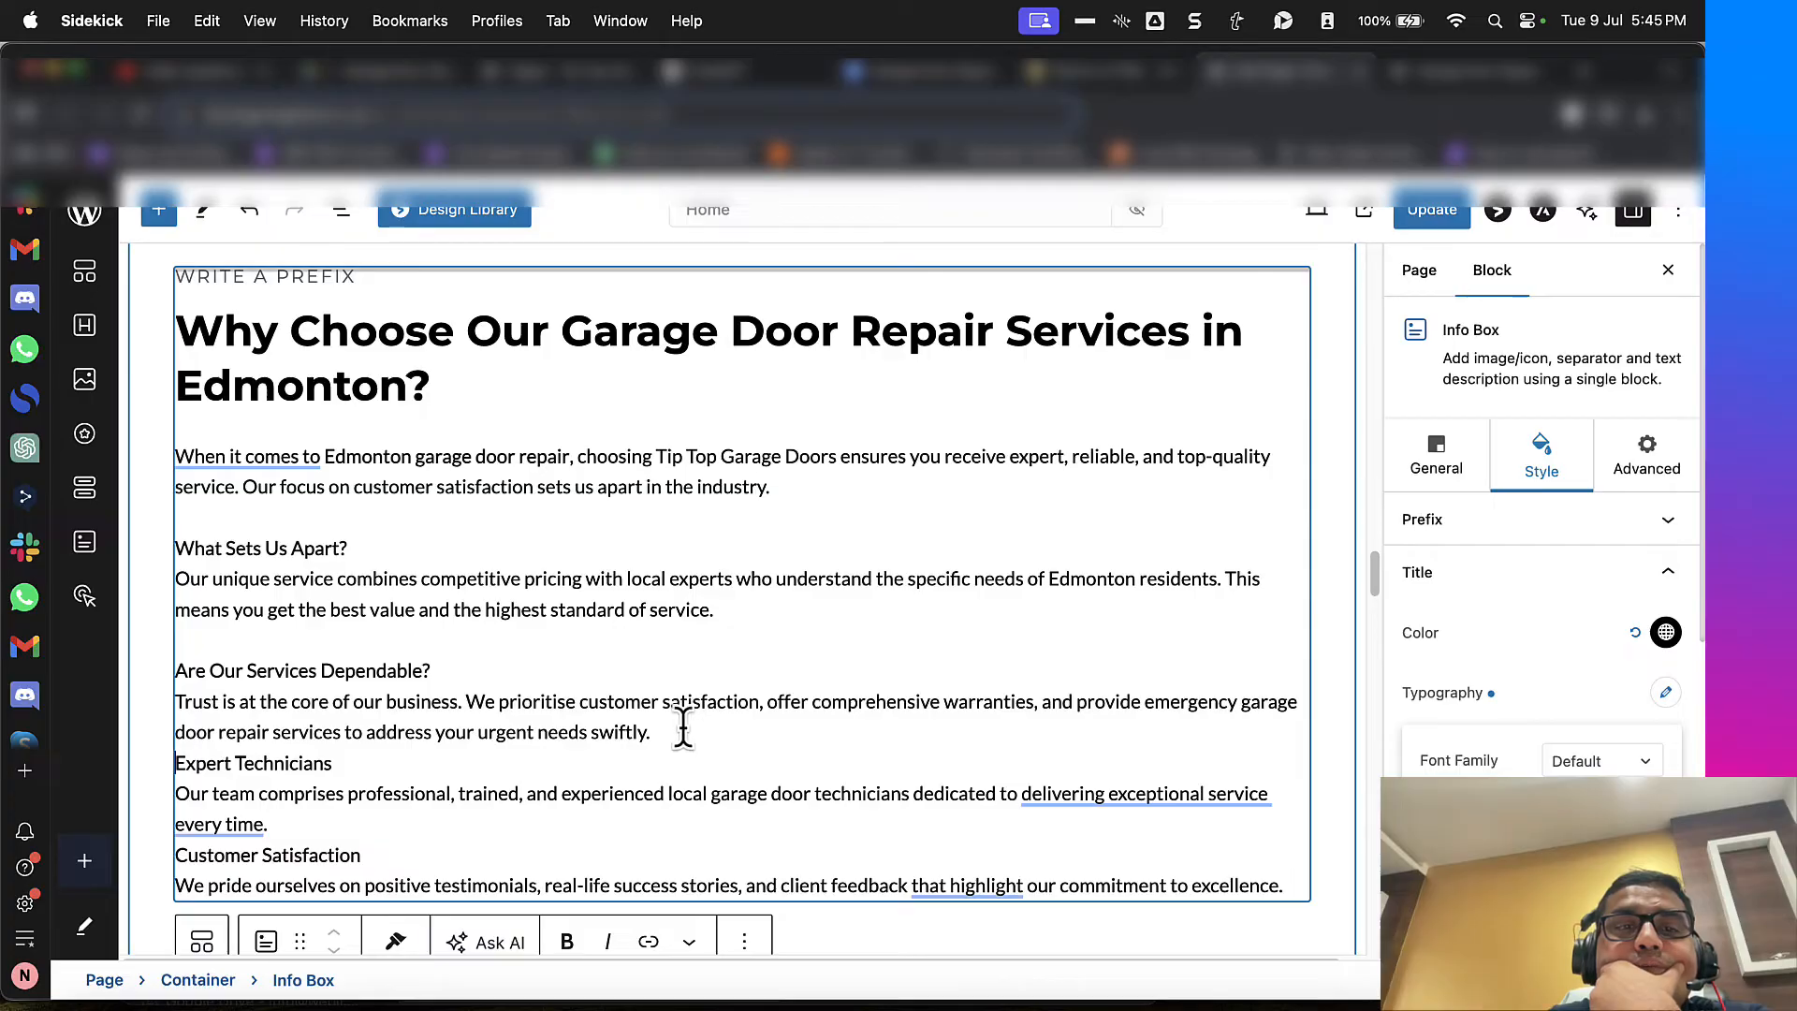
{"action": "left_click", "coordinate": [683, 730]}
{"action": "key", "text": "Return"}
{"action": "key", "text": "Return"}
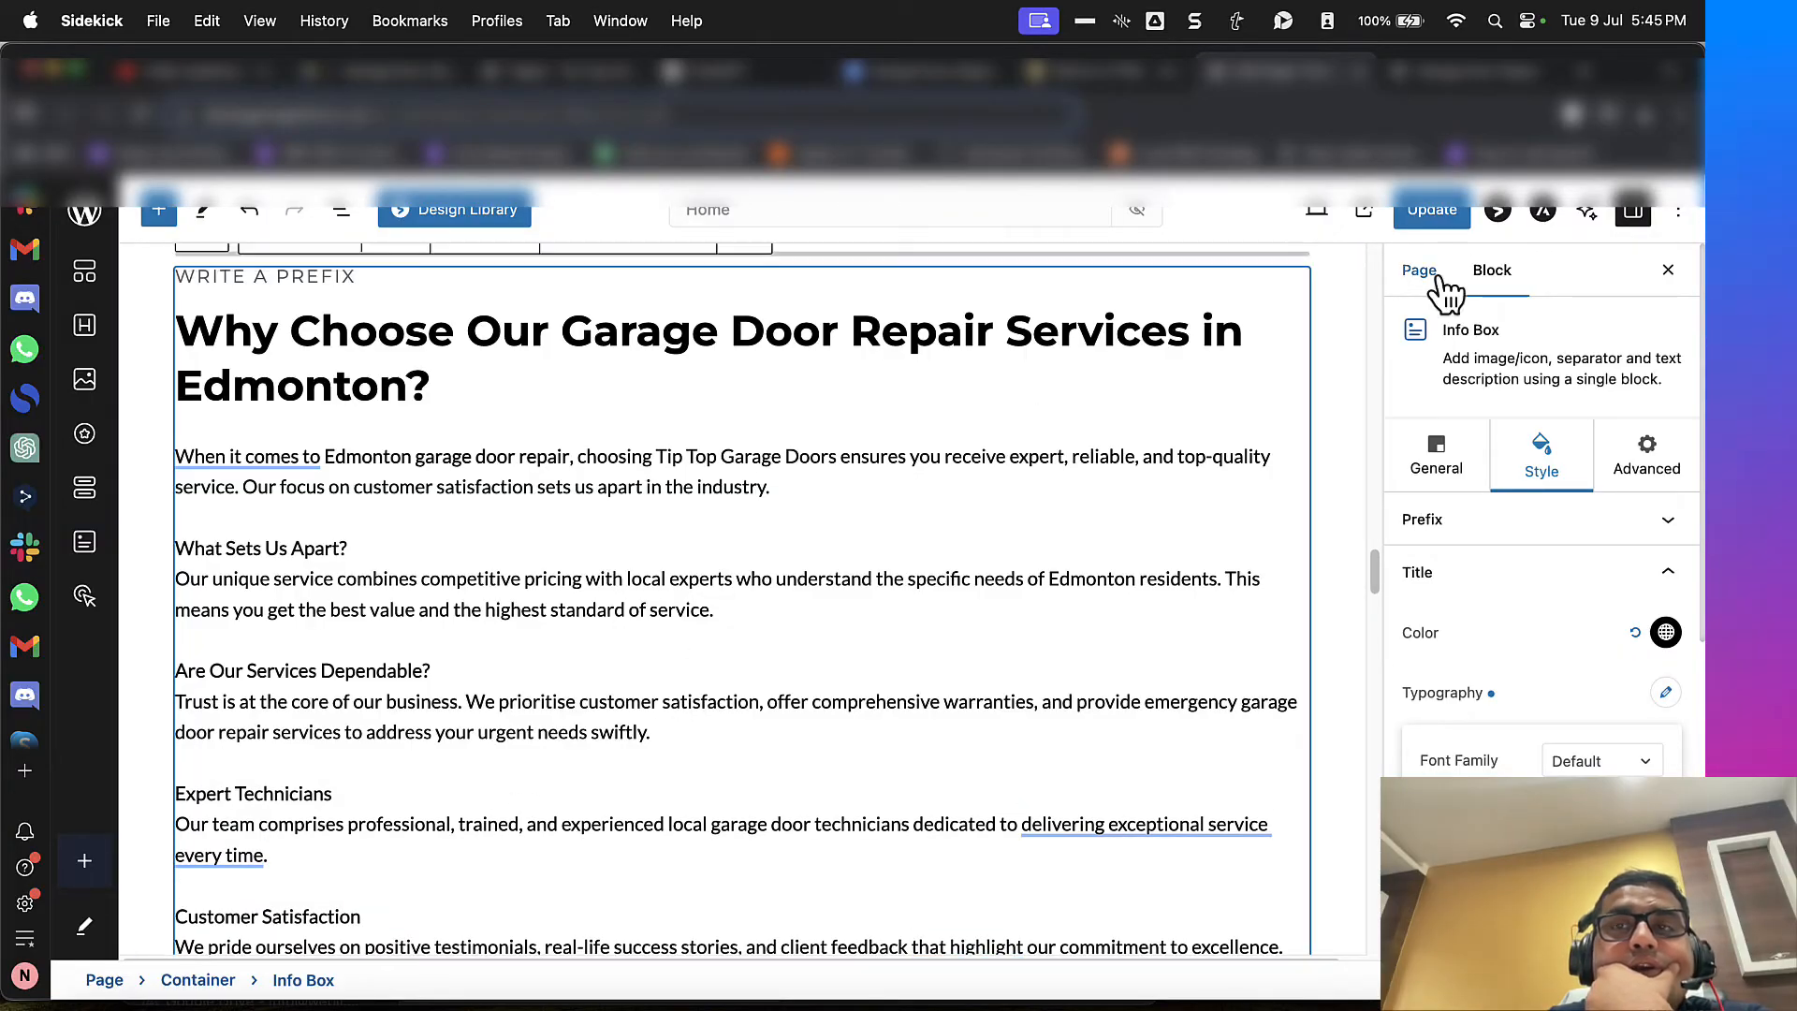
Step: Check the "Why Choose" section on the live page and compare the text styling of the collapsed Details headings
{"action": "left_click", "coordinate": [1432, 73]}
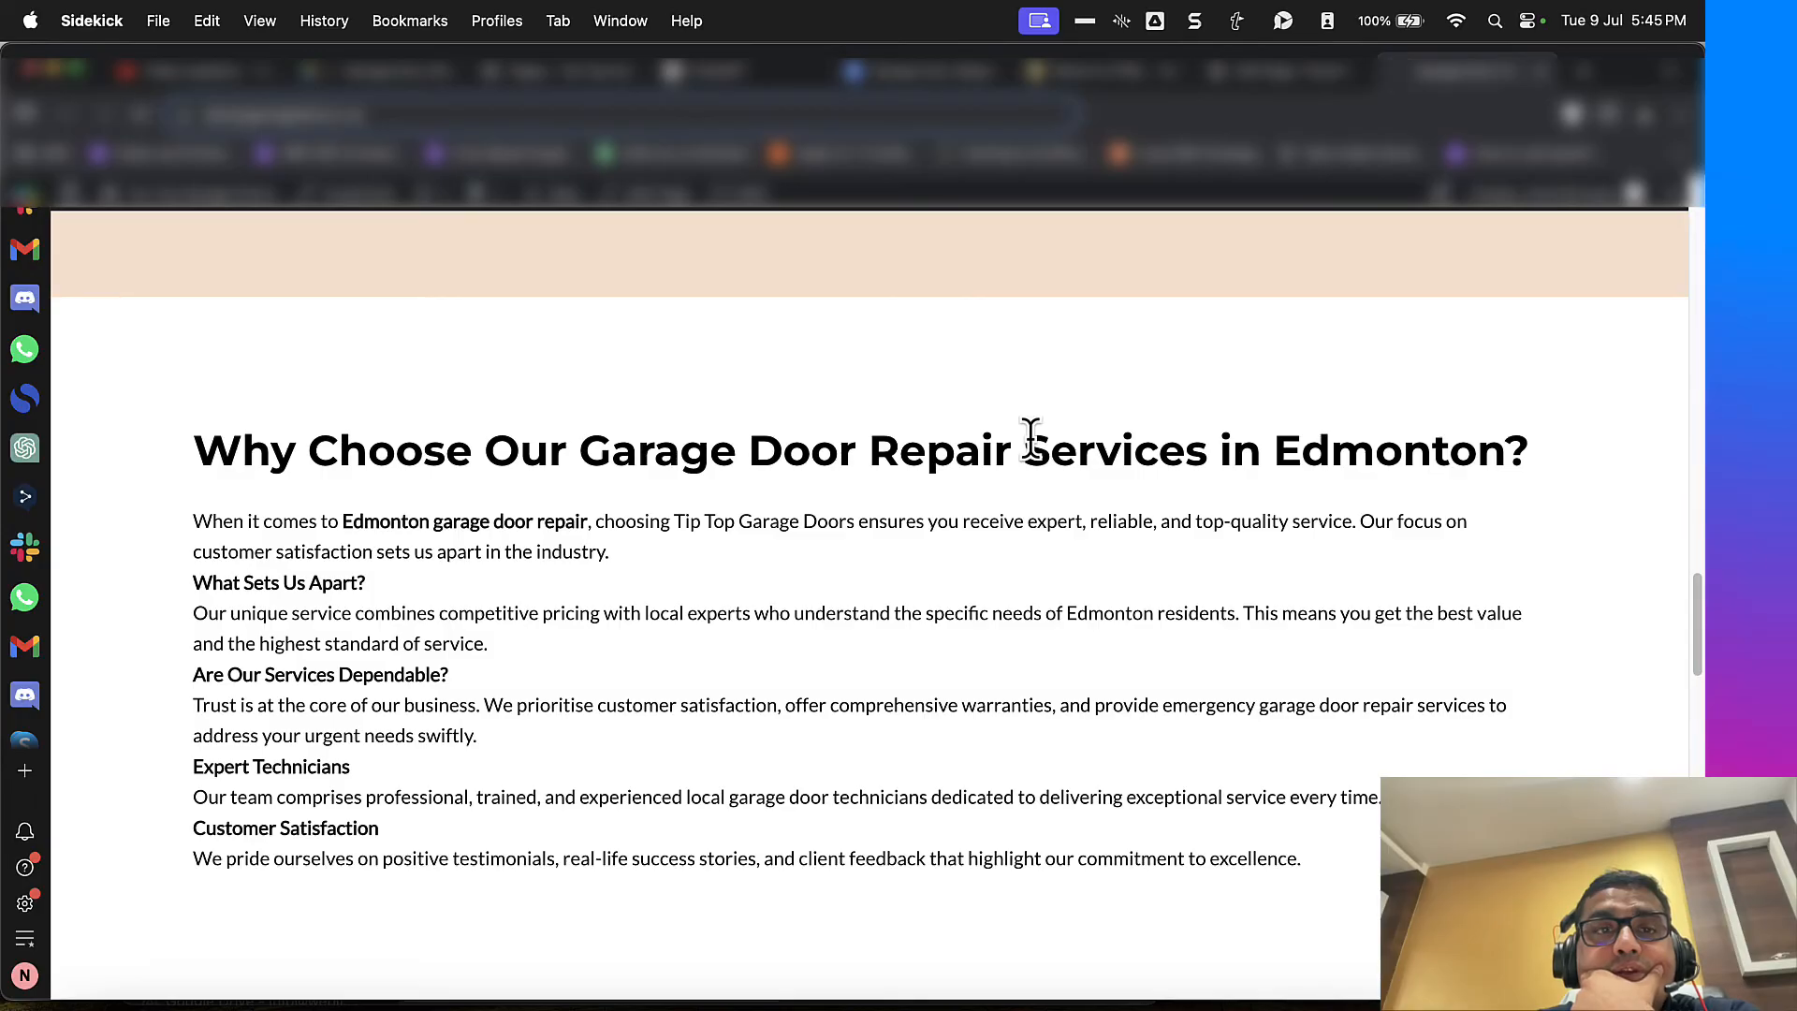
{"action": "scroll", "coordinate": [665, 648], "scroll_direction": "down", "scroll_amount": 15}
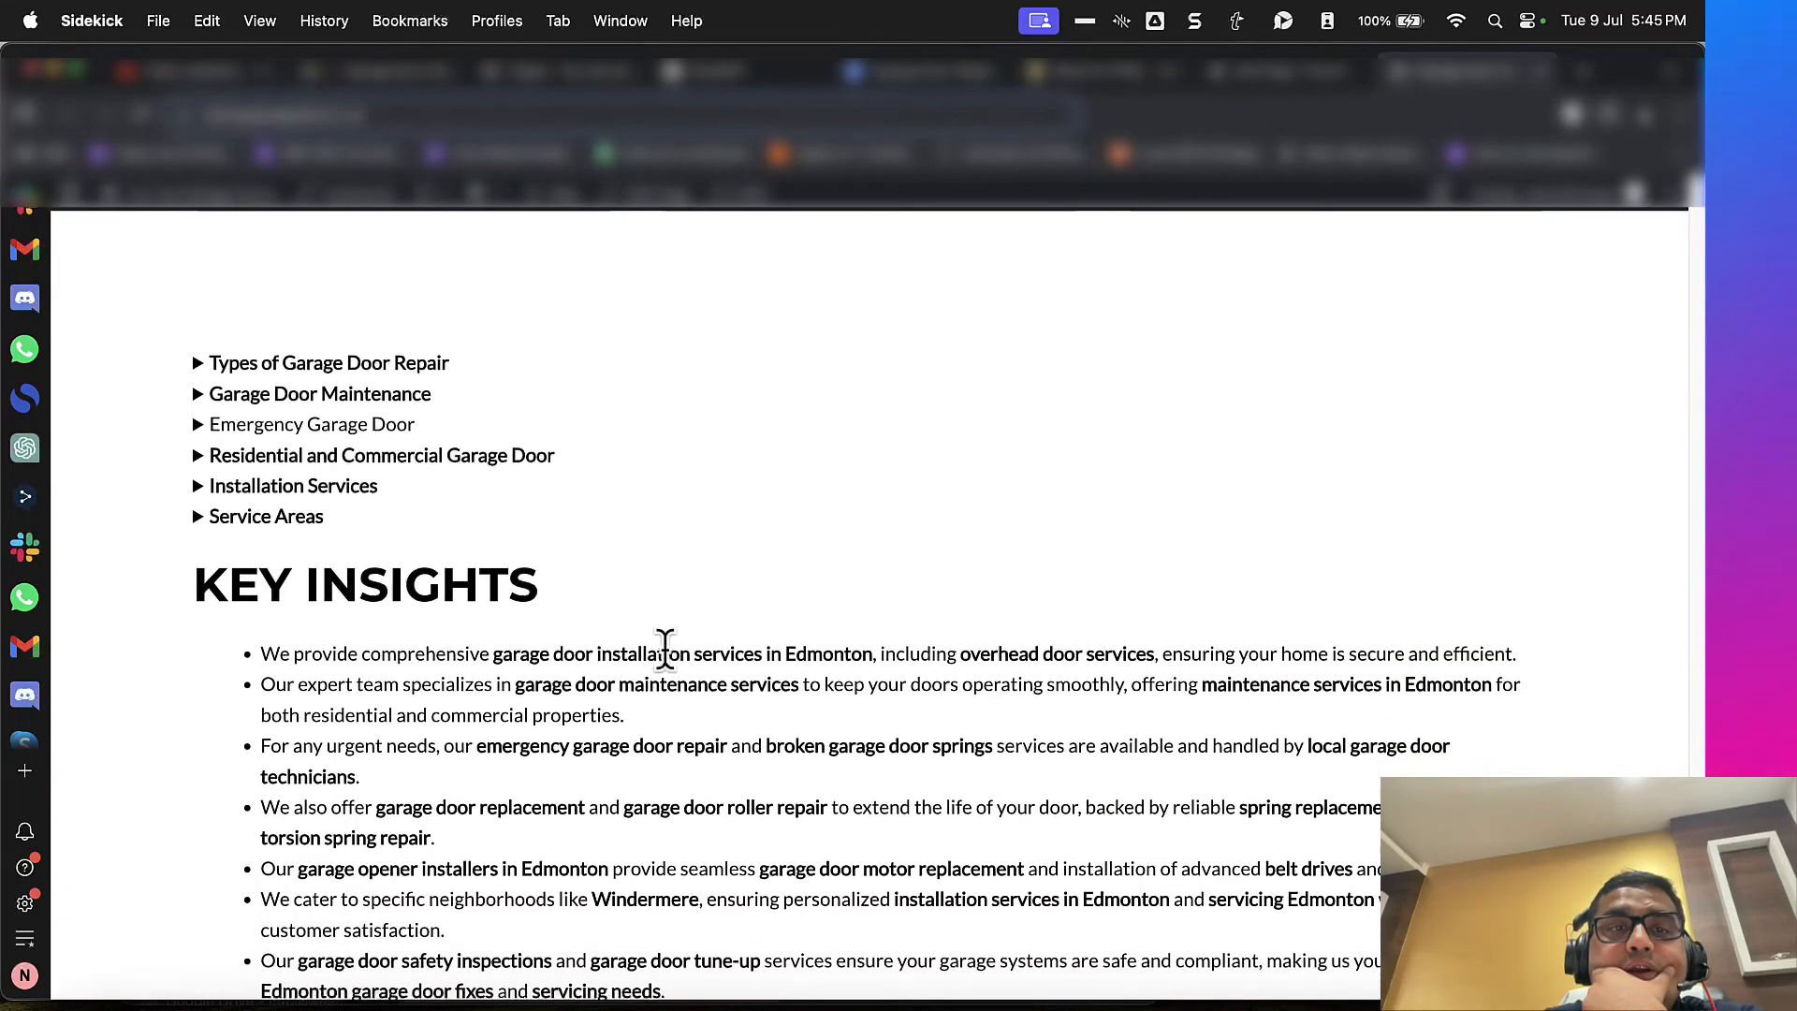
{"action": "left_click", "coordinate": [348, 518]}
{"action": "left_click", "coordinate": [348, 515]}
{"action": "double_click", "coordinate": [346, 488]}
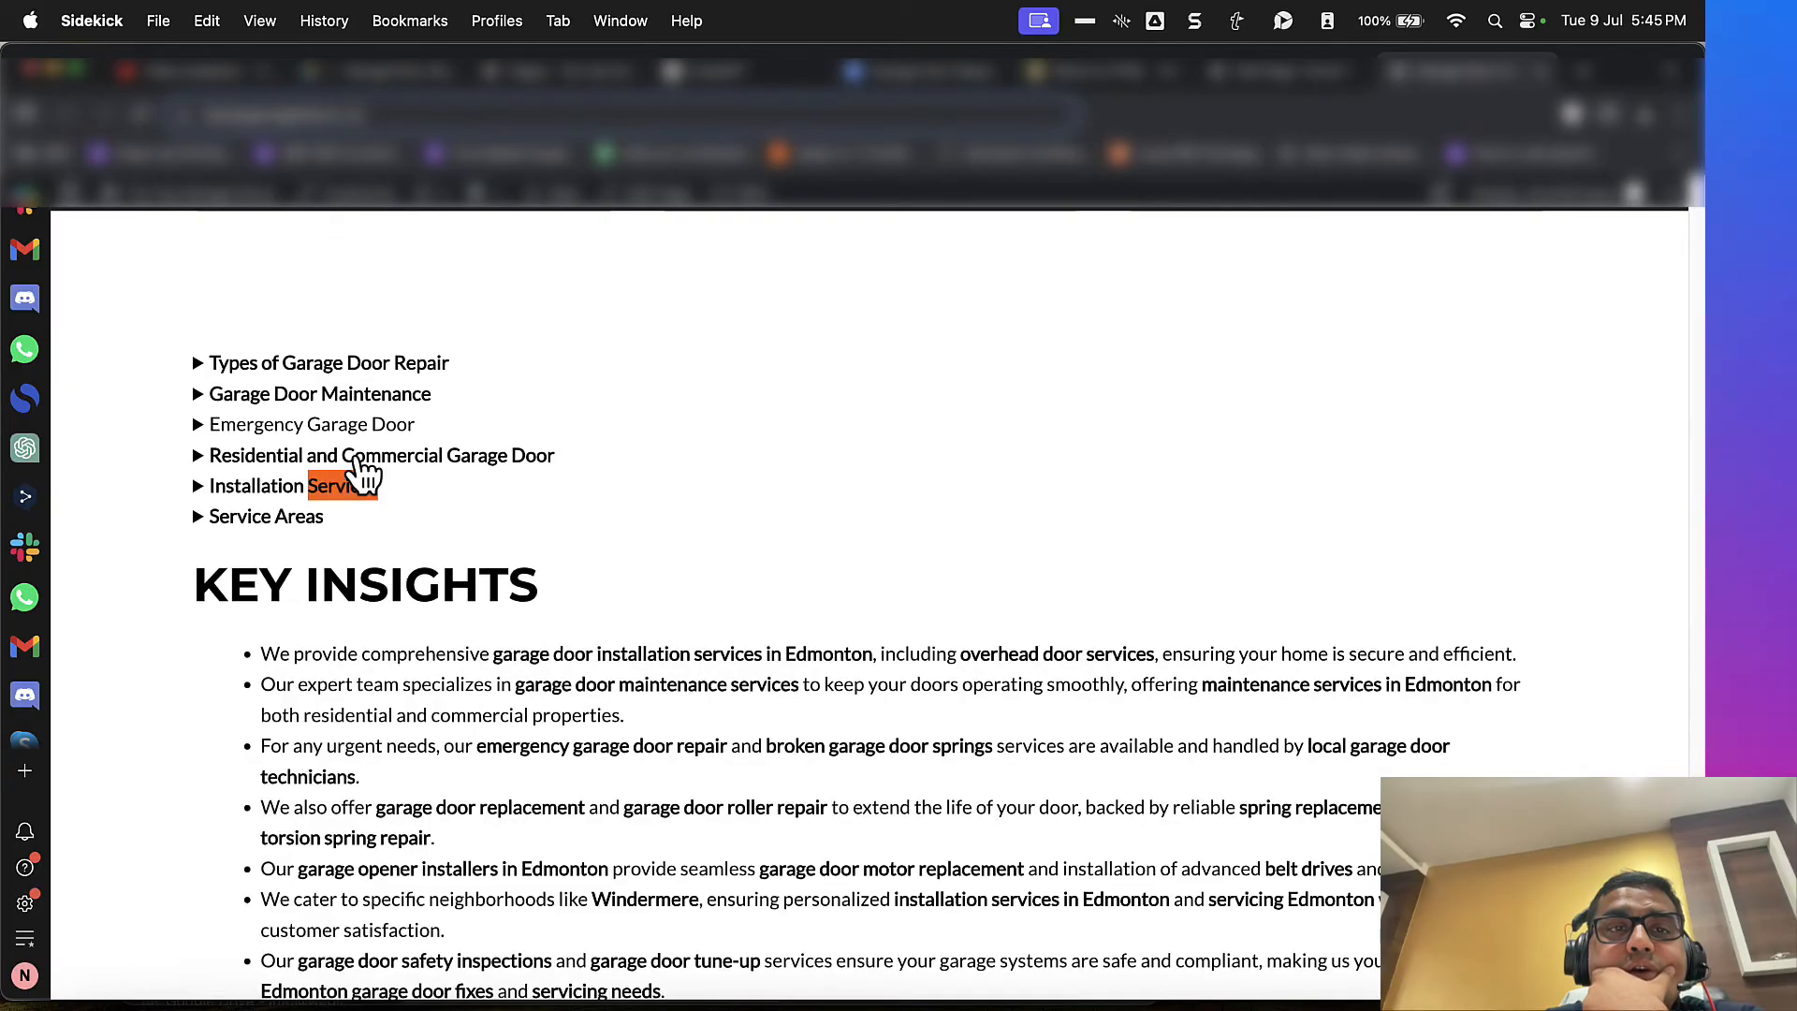
{"action": "left_click", "coordinate": [504, 549]}
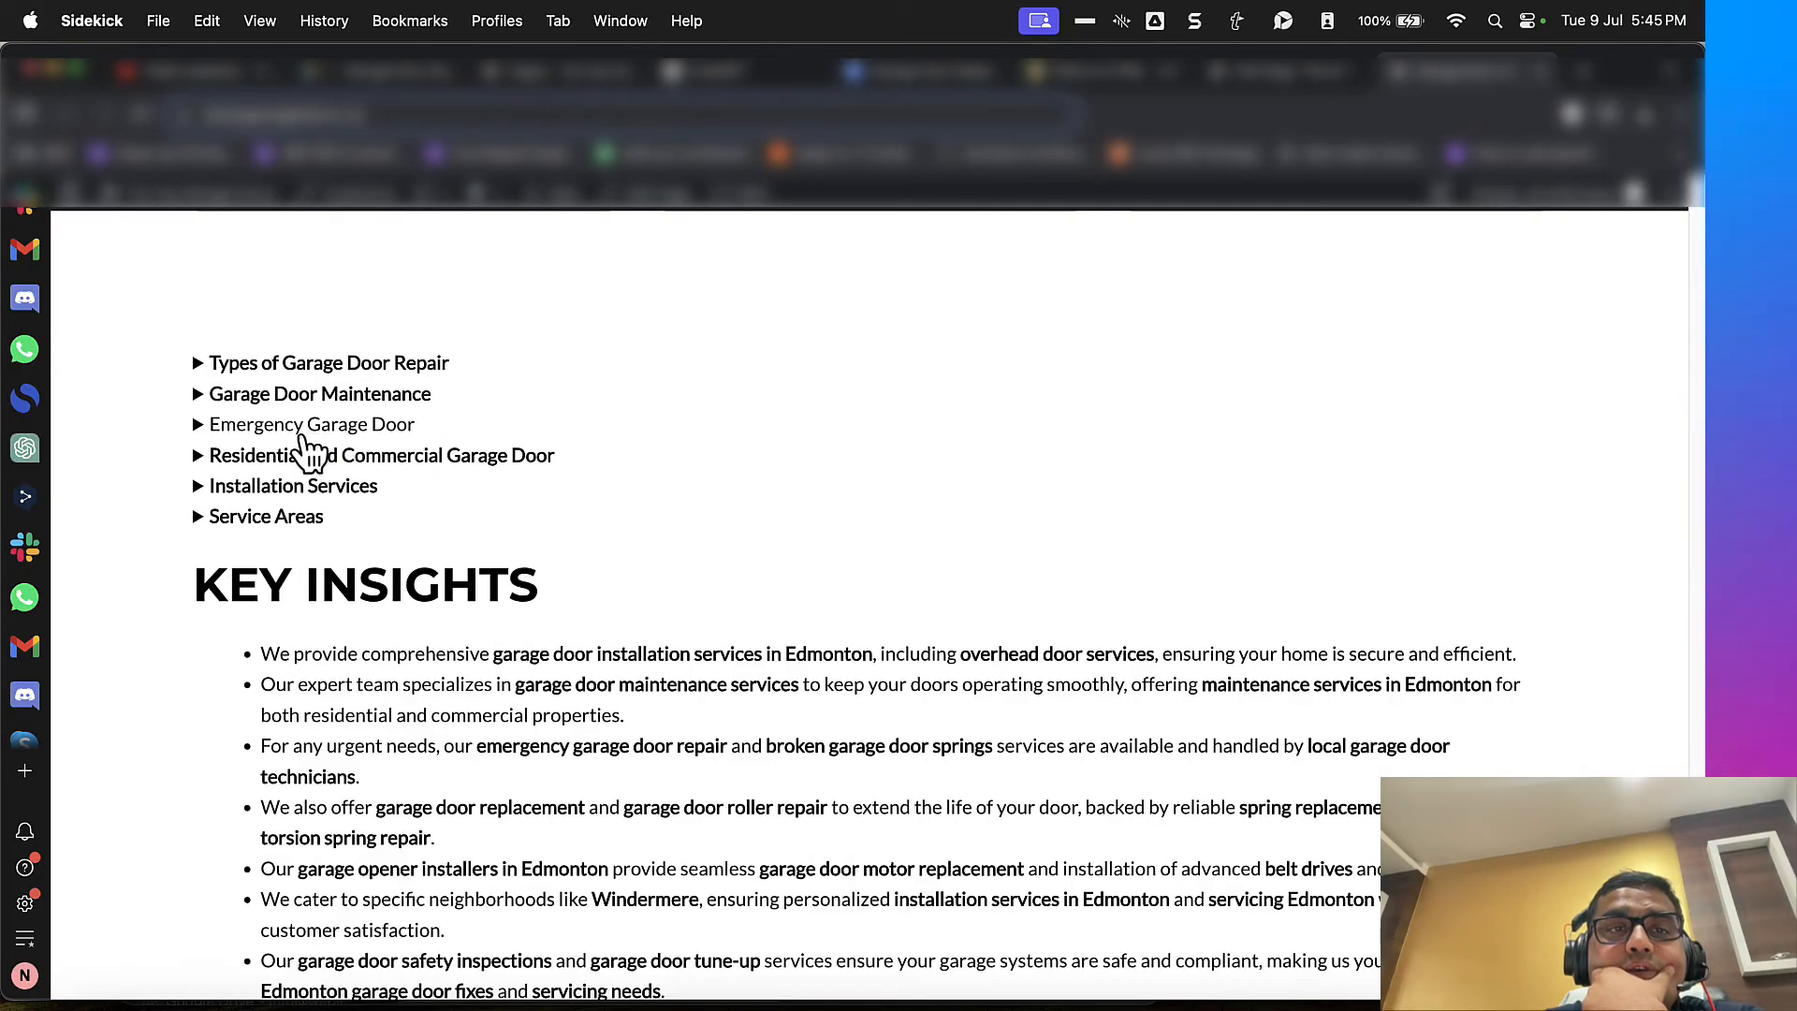
Step: Copy the style of the "Types of Garage Door Repair" Details block, paste it onto the "Emergency Garage Door" block and update the page
{"action": "left_click", "coordinate": [1259, 78]}
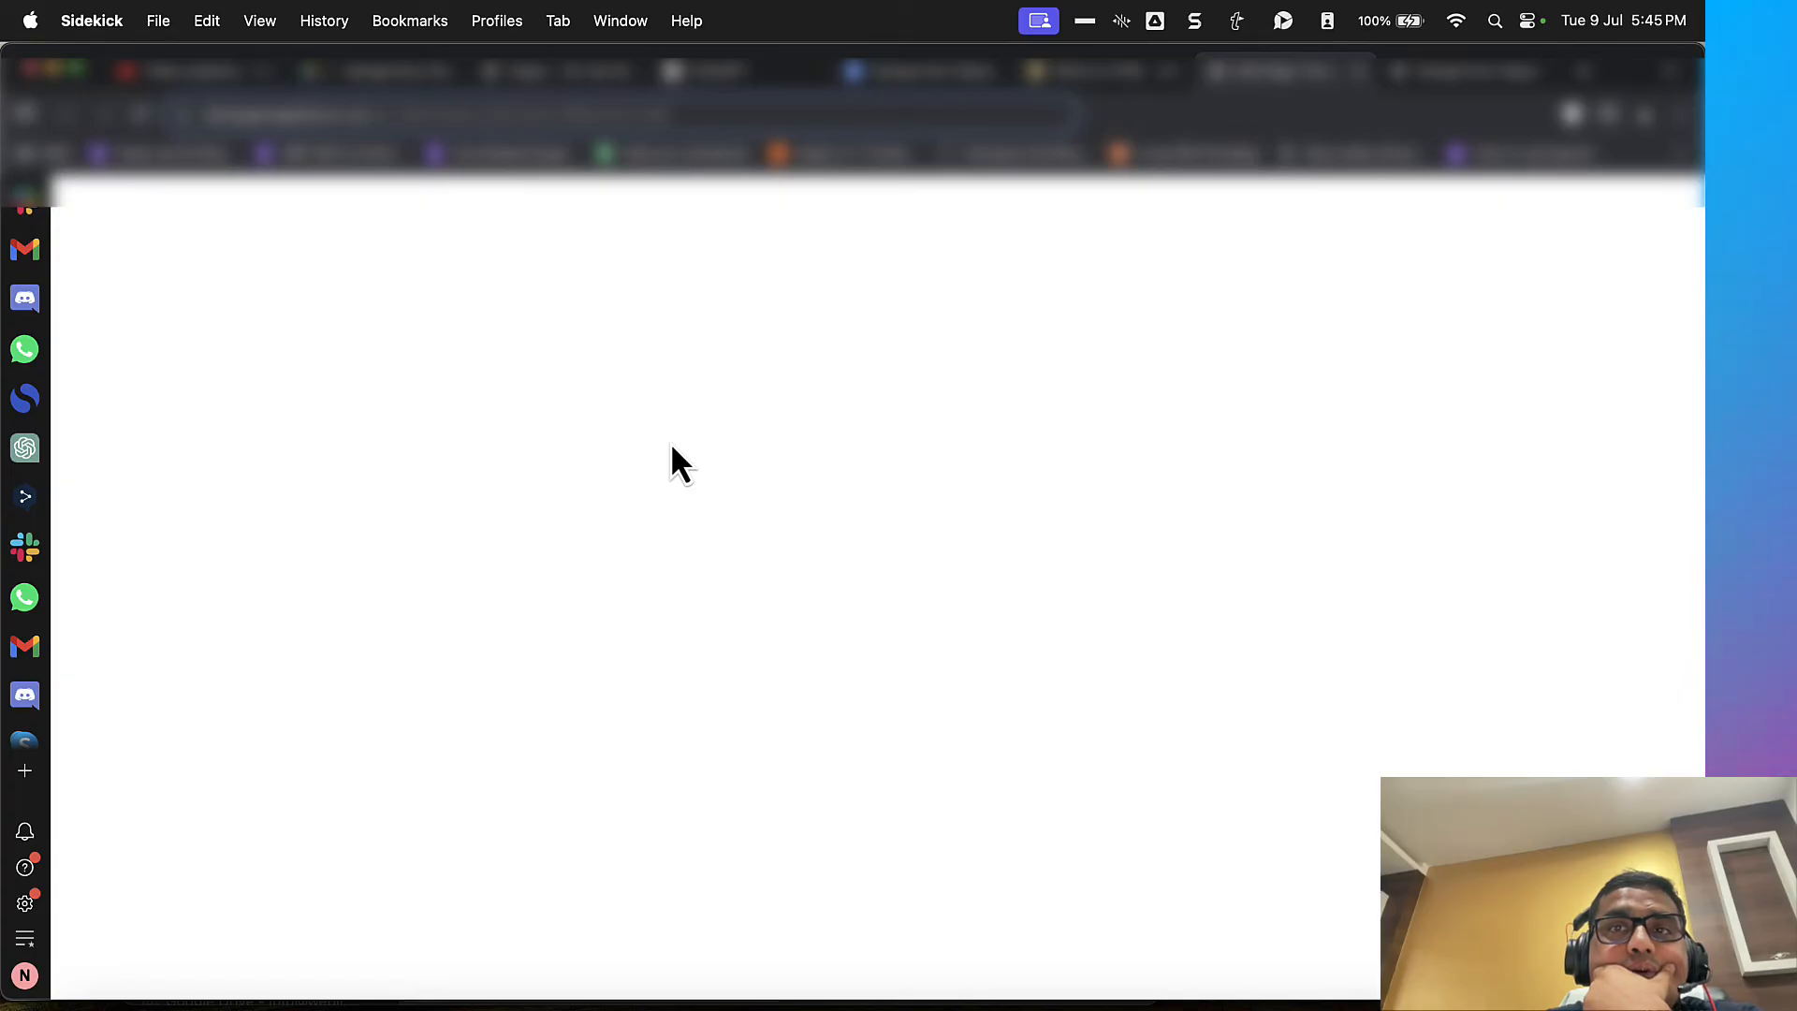
{"action": "scroll", "coordinate": [631, 579], "scroll_direction": "down", "scroll_amount": 15}
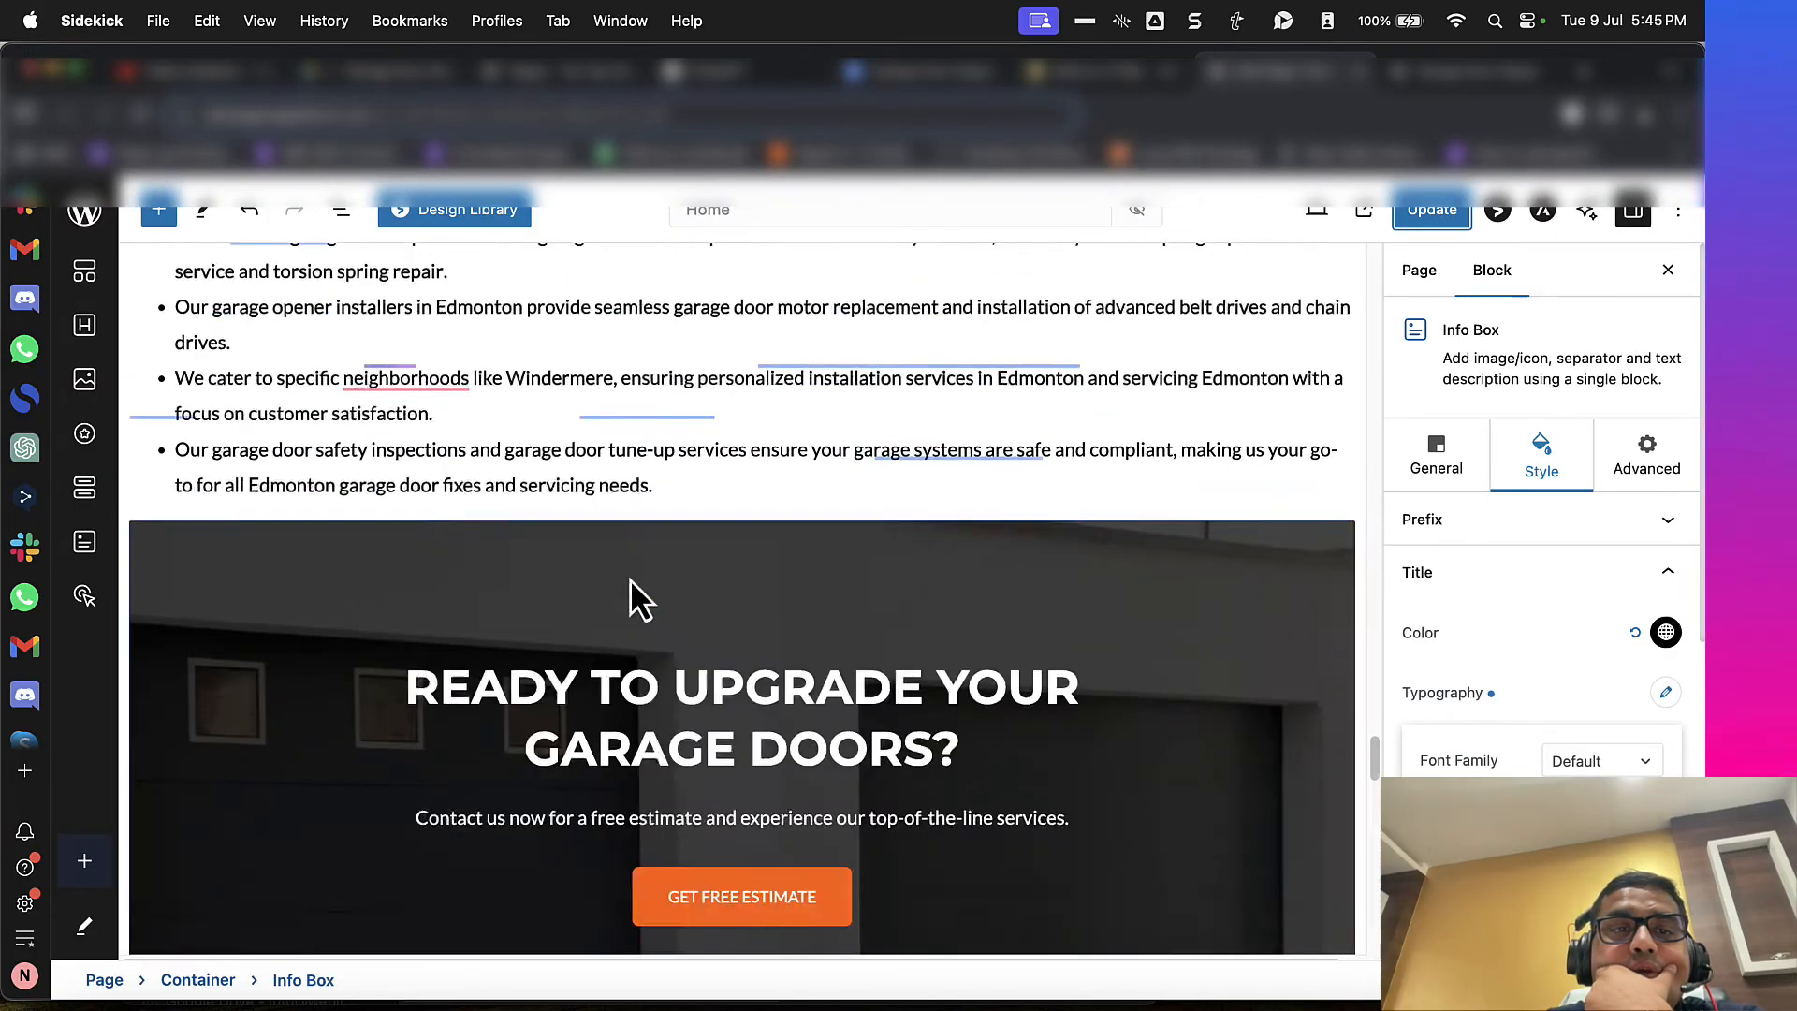
{"action": "scroll", "coordinate": [631, 579], "scroll_direction": "up", "scroll_amount": 8}
{"action": "left_click", "coordinate": [298, 559]}
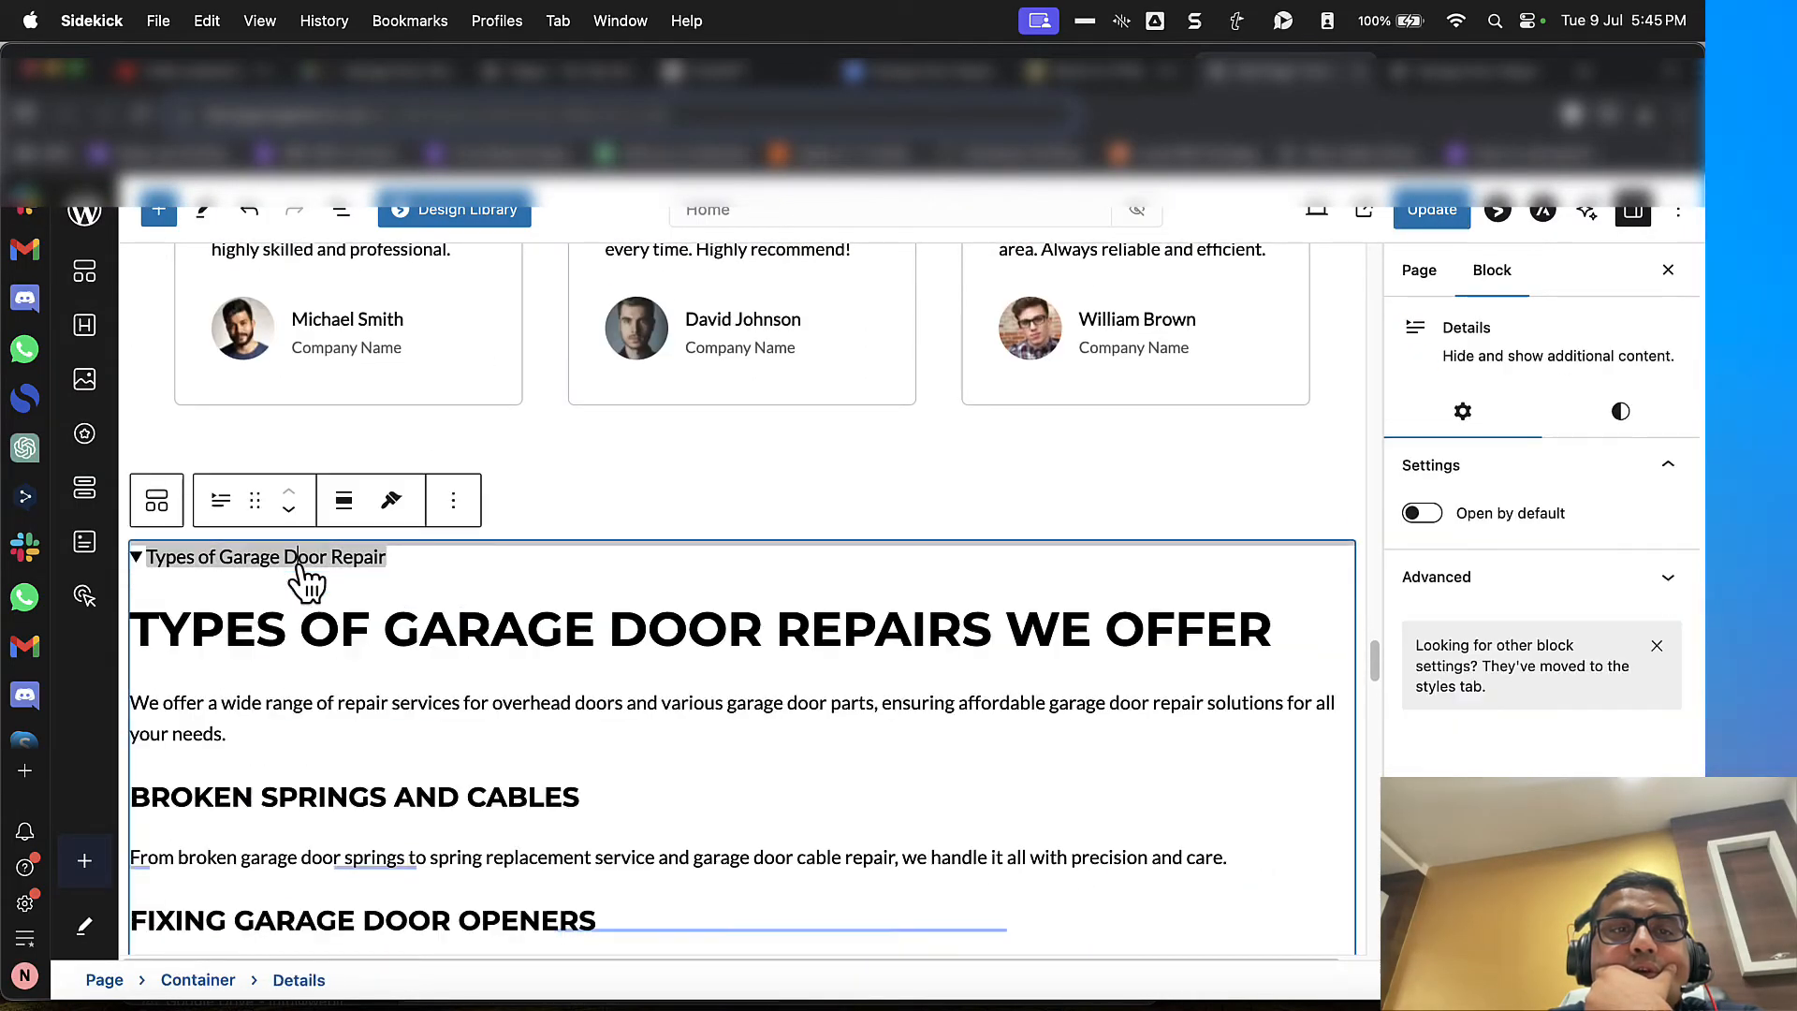
{"action": "left_click", "coordinate": [391, 502]}
{"action": "left_click", "coordinate": [396, 557]}
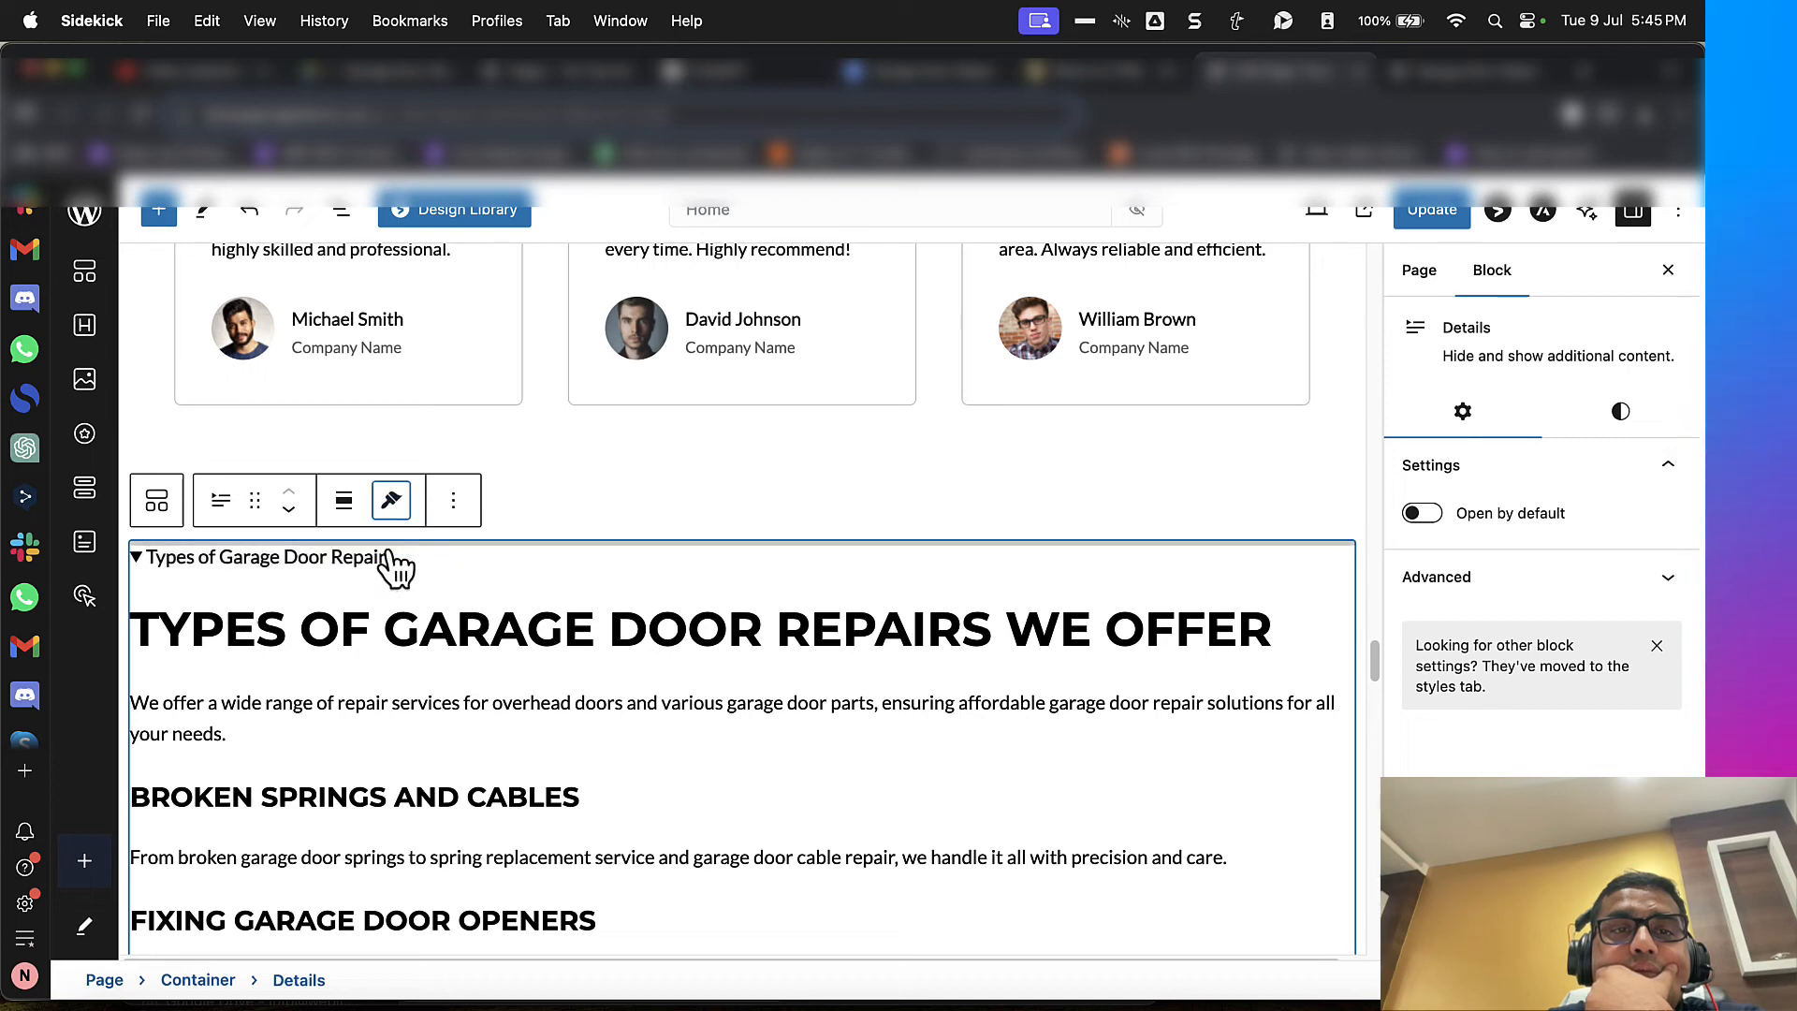
{"action": "scroll", "coordinate": [433, 674], "scroll_direction": "down", "scroll_amount": 5}
{"action": "scroll", "coordinate": [433, 673], "scroll_direction": "down", "scroll_amount": 3}
{"action": "left_click", "coordinate": [361, 708]}
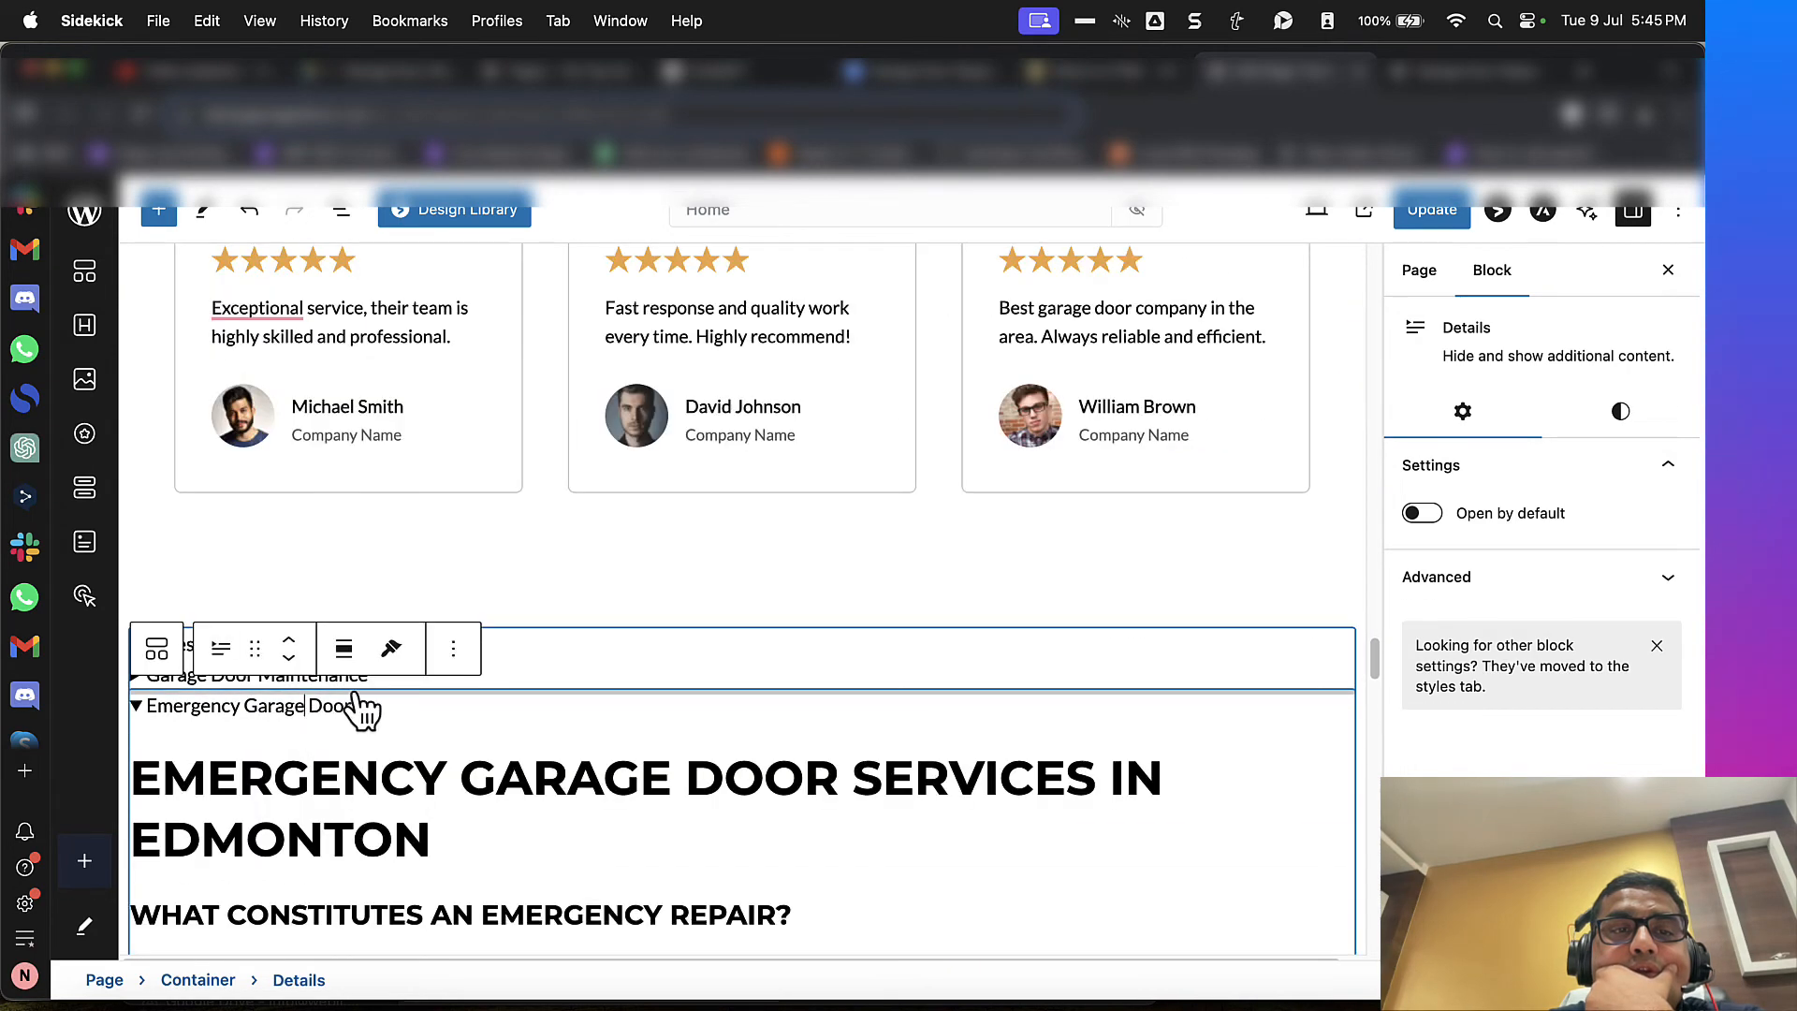
{"action": "left_click", "coordinate": [391, 648]}
{"action": "left_click", "coordinate": [387, 738]}
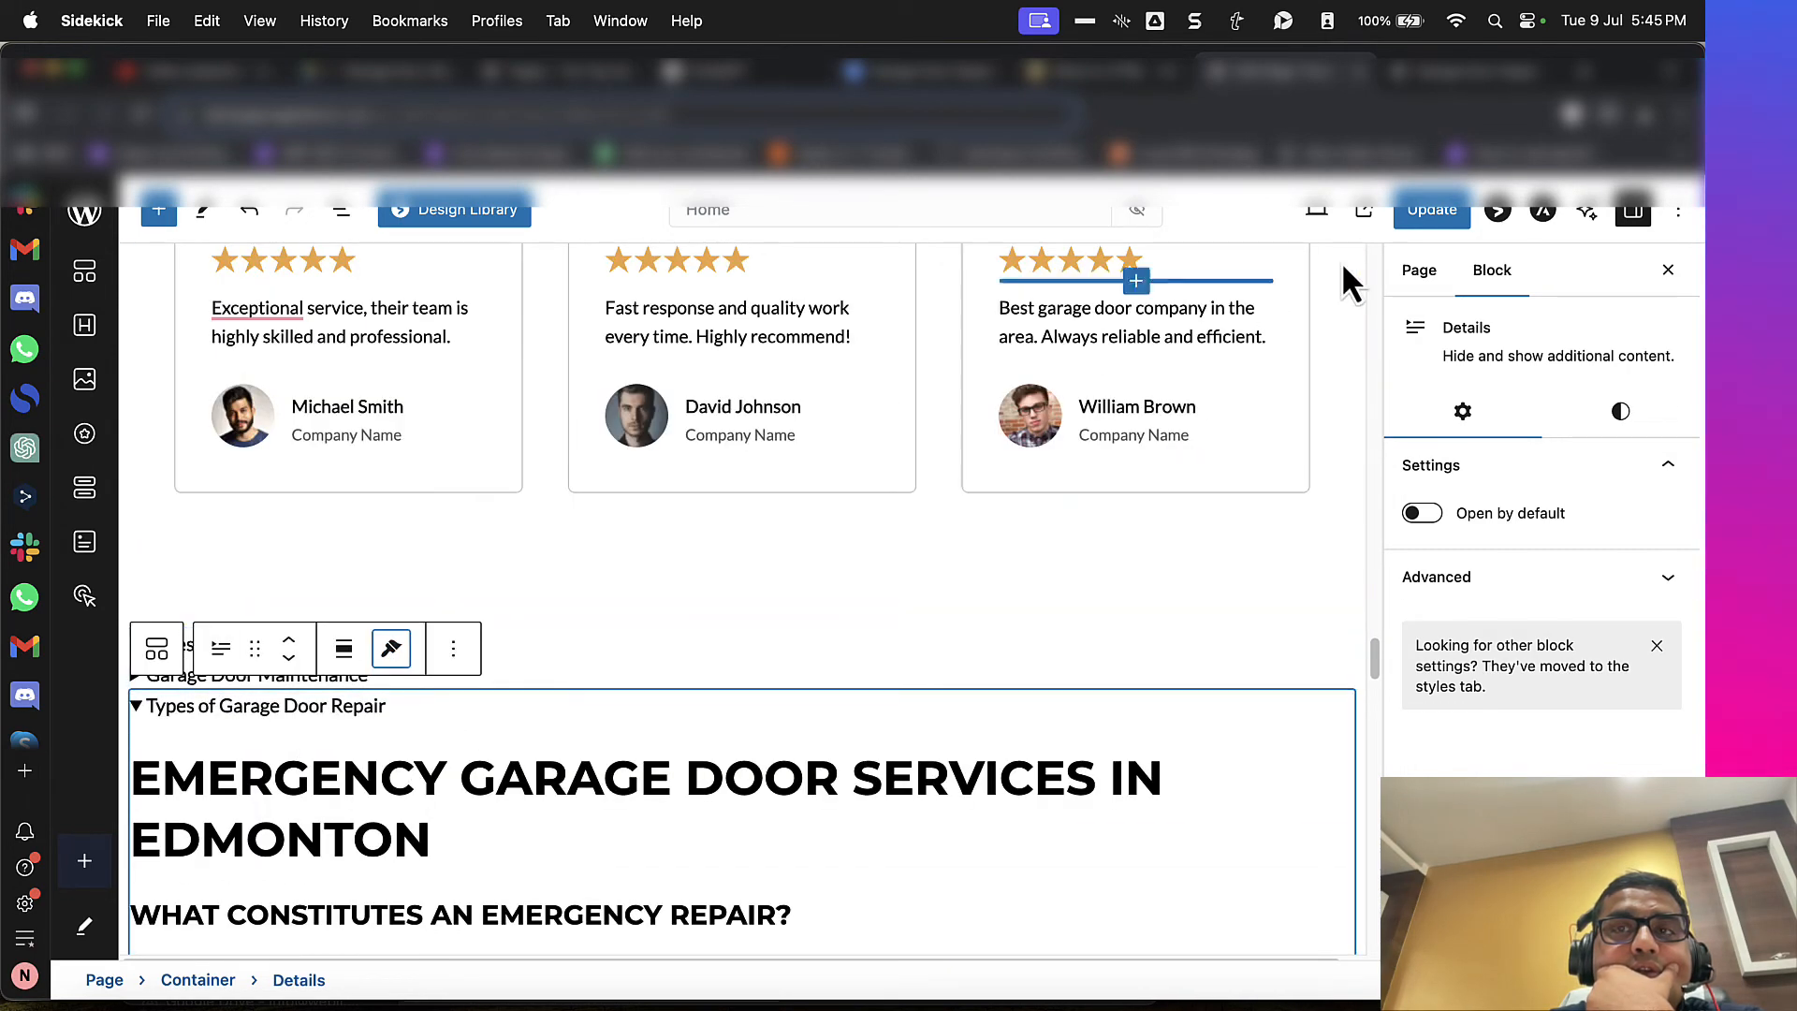
{"action": "left_click", "coordinate": [1364, 210]}
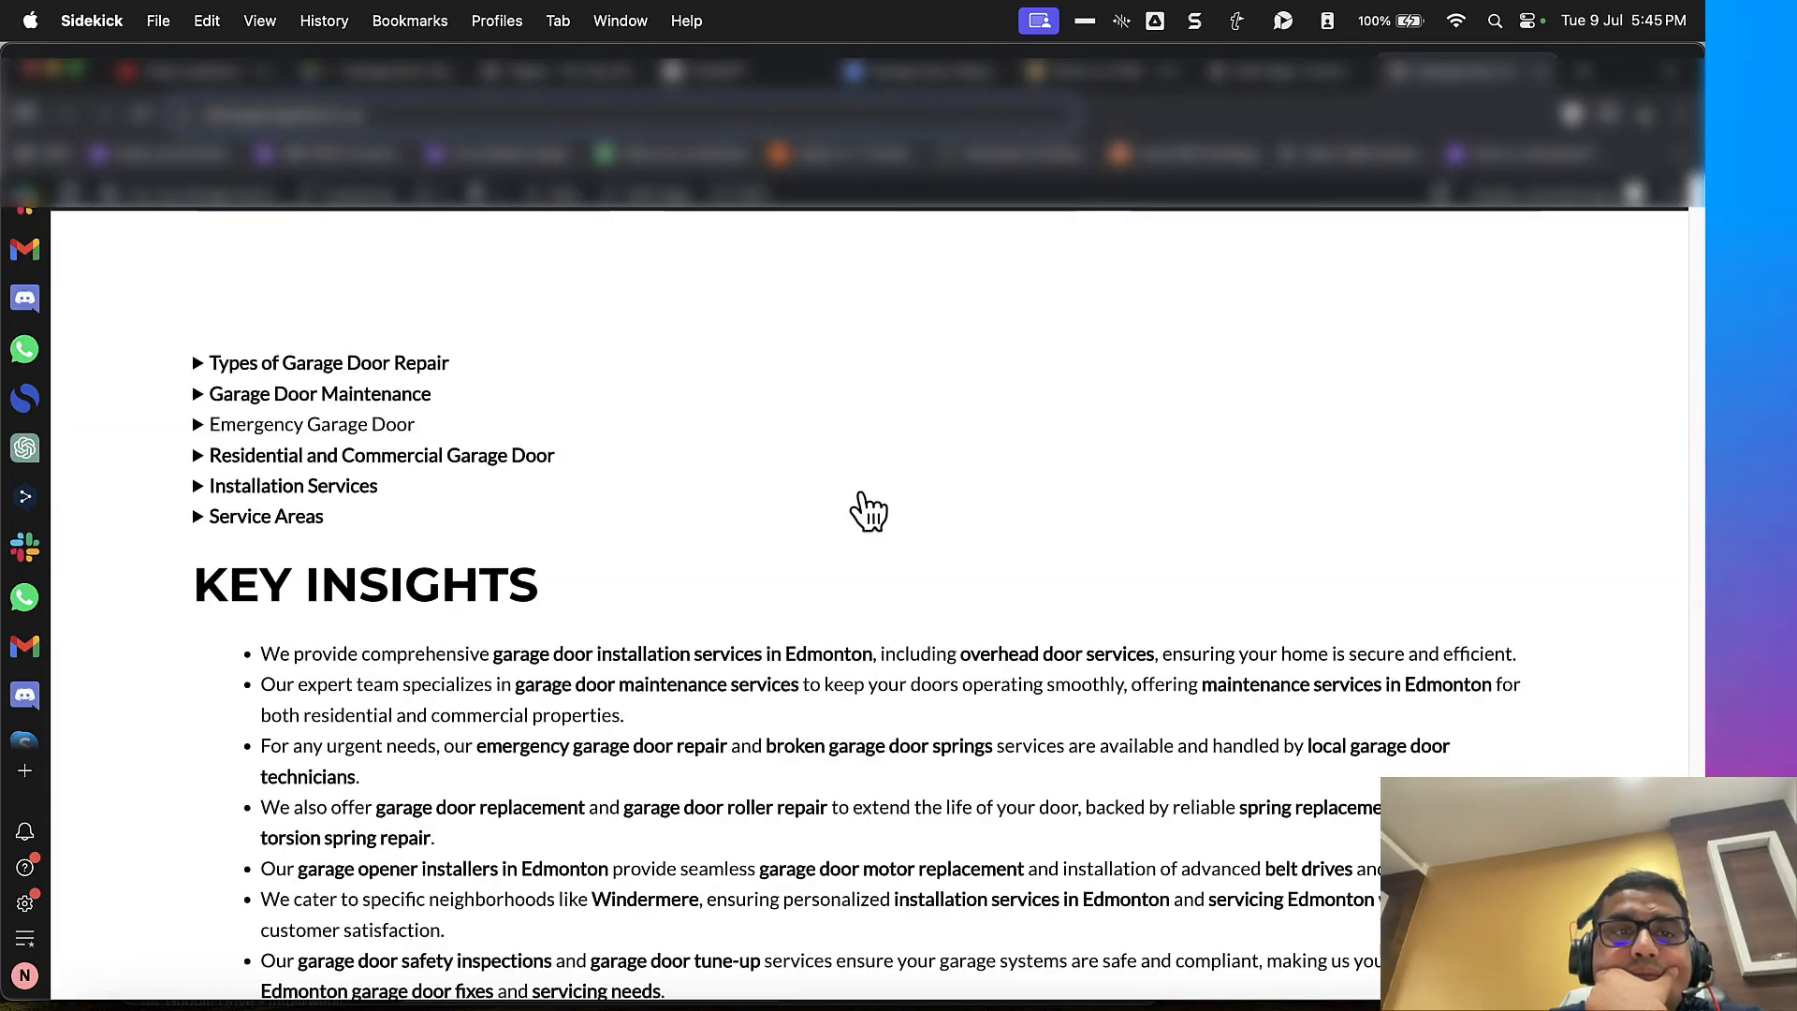
Step: Reload the live page, check the restyled third Details heading and its content, and review the "Key Insights" section
{"action": "scroll", "coordinate": [860, 493], "scroll_direction": "down", "scroll_amount": 7}
{"action": "scroll", "coordinate": [859, 494], "scroll_direction": "up", "scroll_amount": 7}
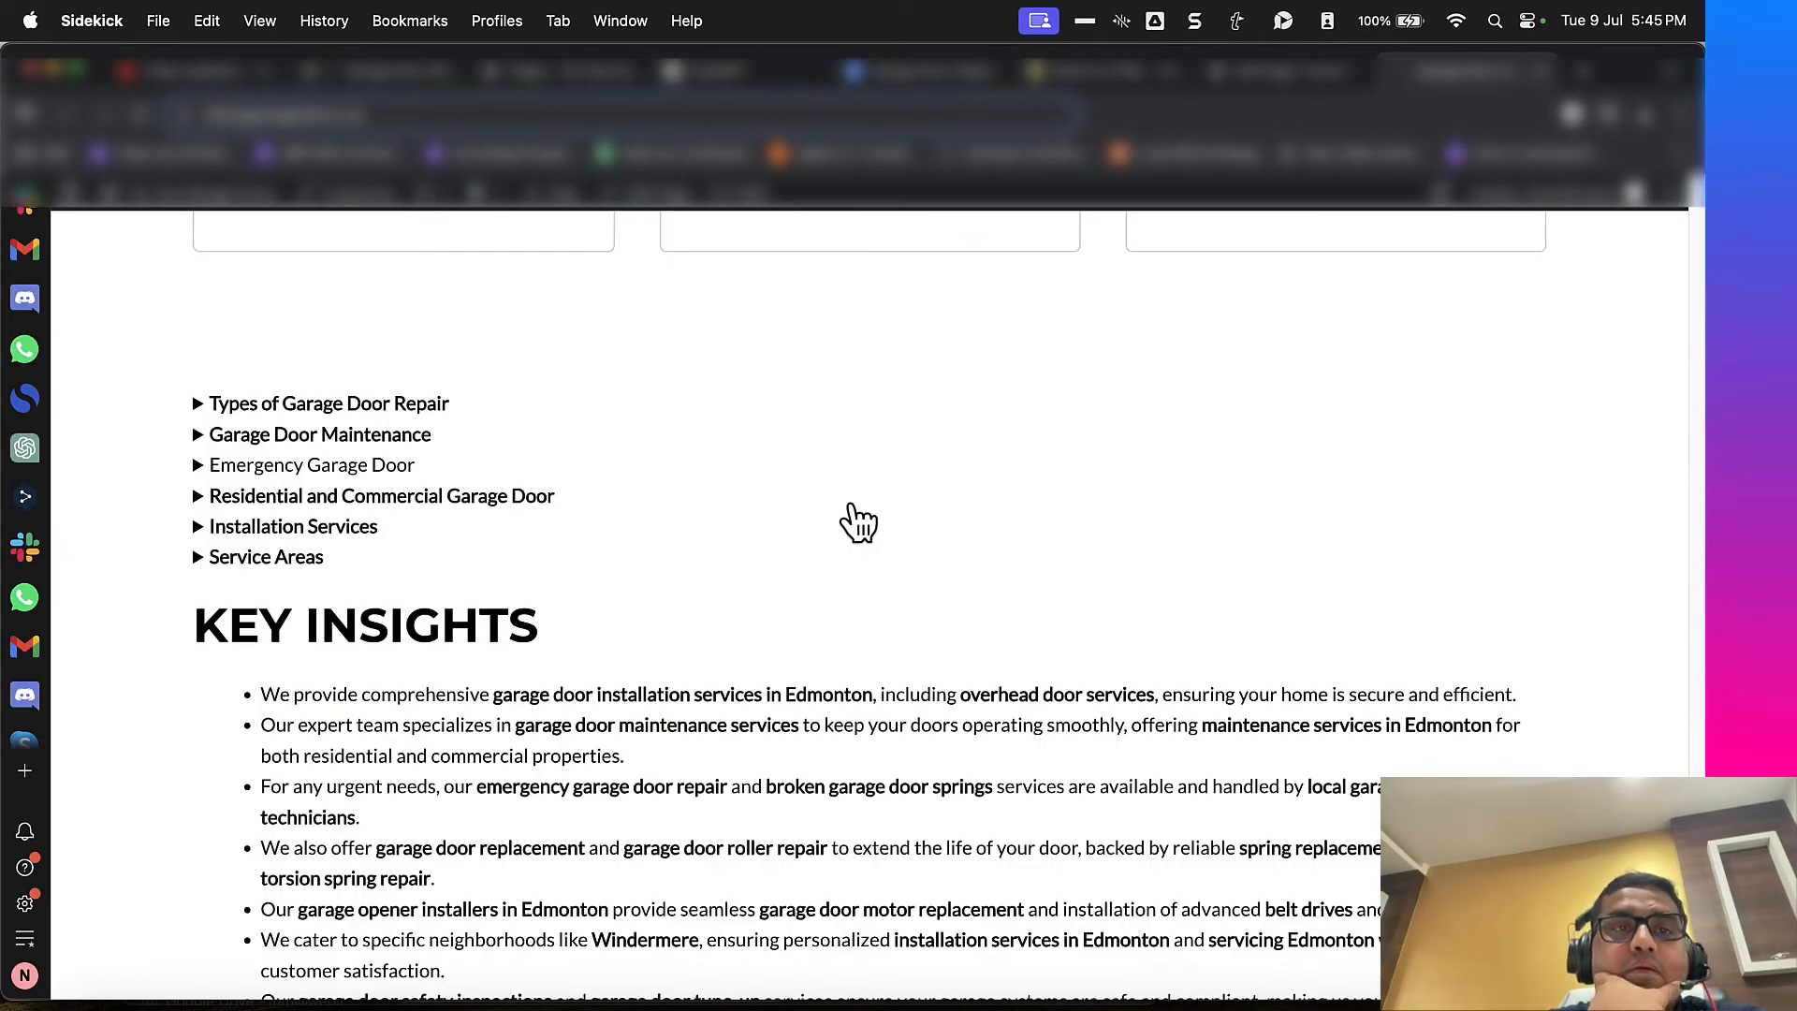
{"action": "key", "text": "super+r"}
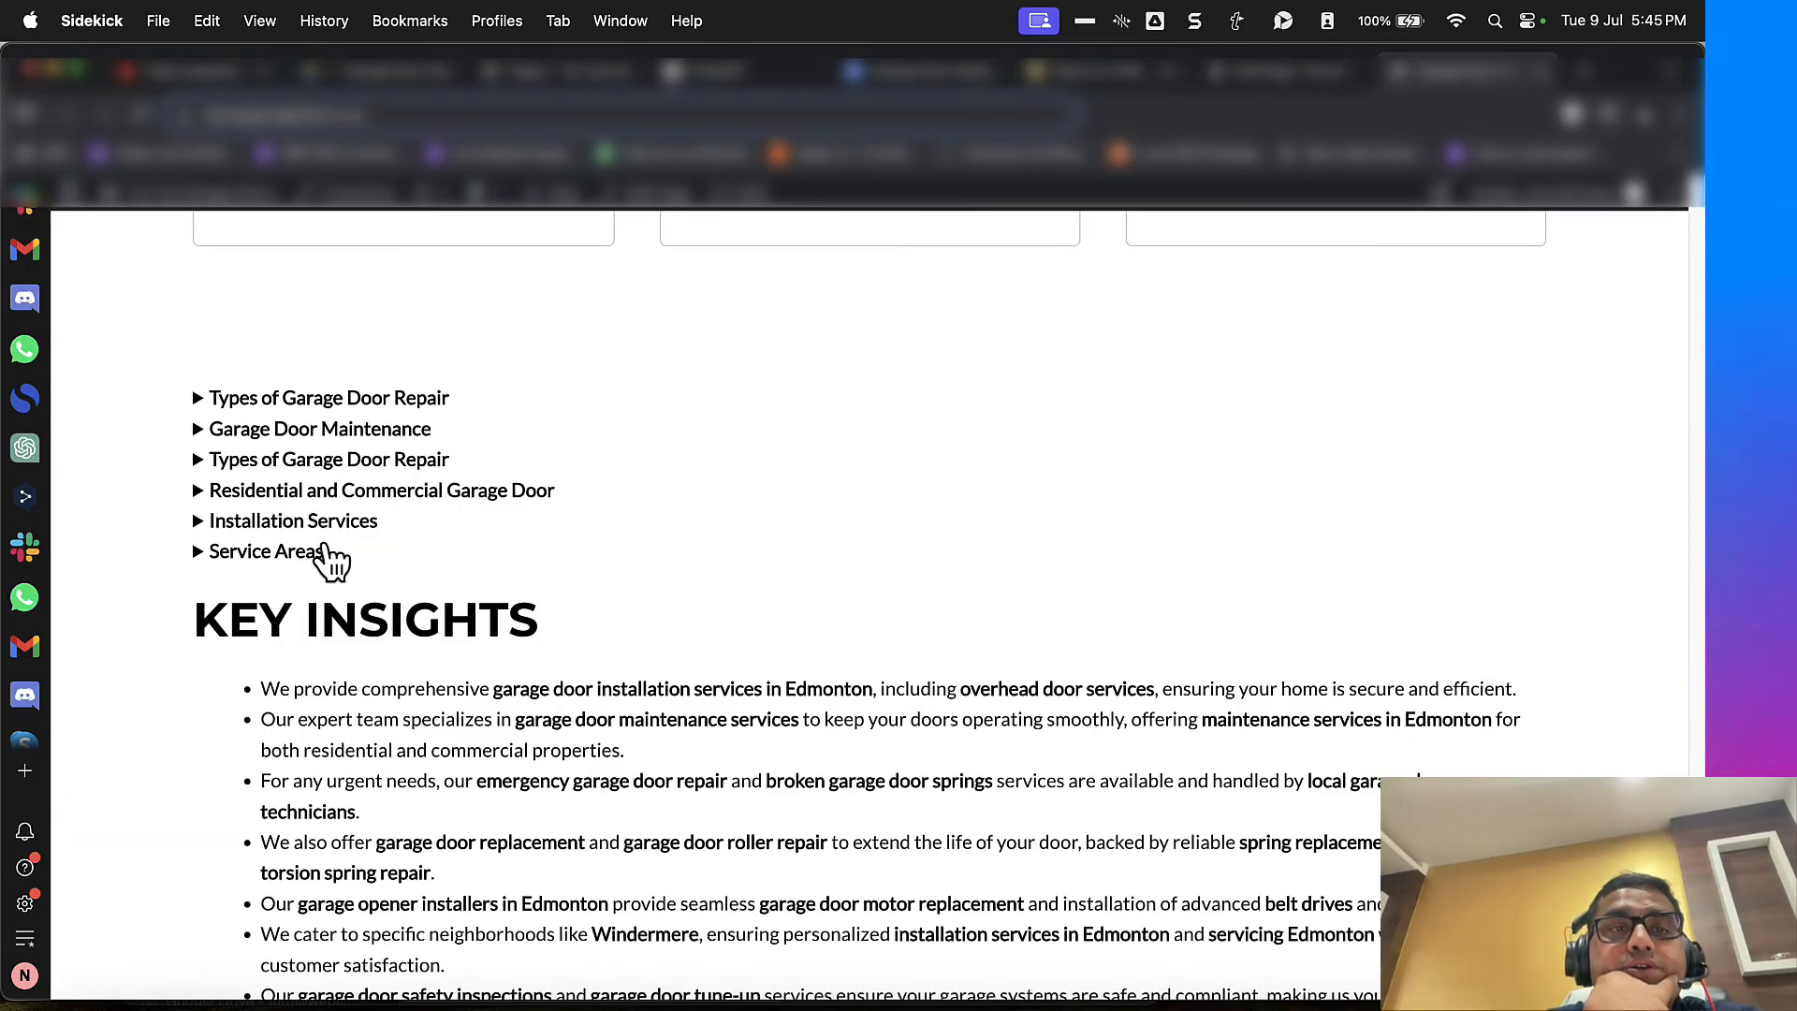
{"action": "double_click", "coordinate": [285, 490]}
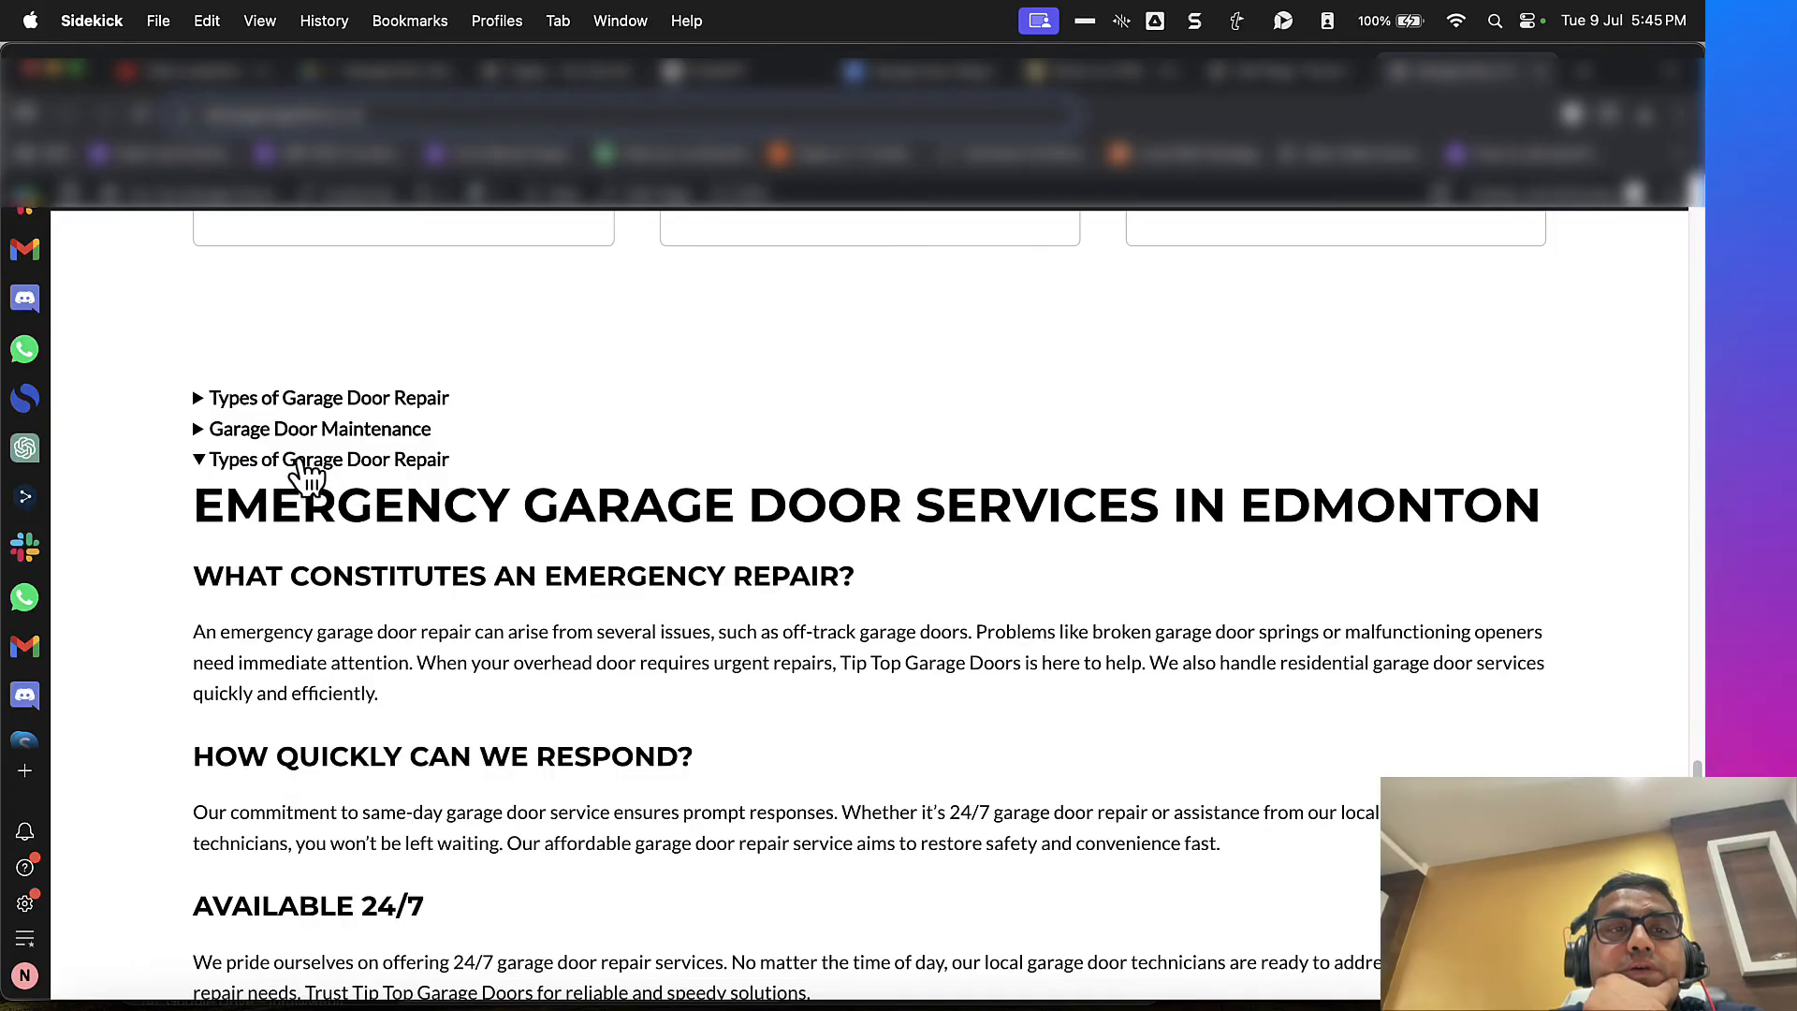
{"action": "double_click", "coordinate": [309, 460]}
{"action": "scroll", "coordinate": [436, 638], "scroll_direction": "down", "scroll_amount": 7}
{"action": "scroll", "coordinate": [436, 639], "scroll_direction": "up", "scroll_amount": 4}
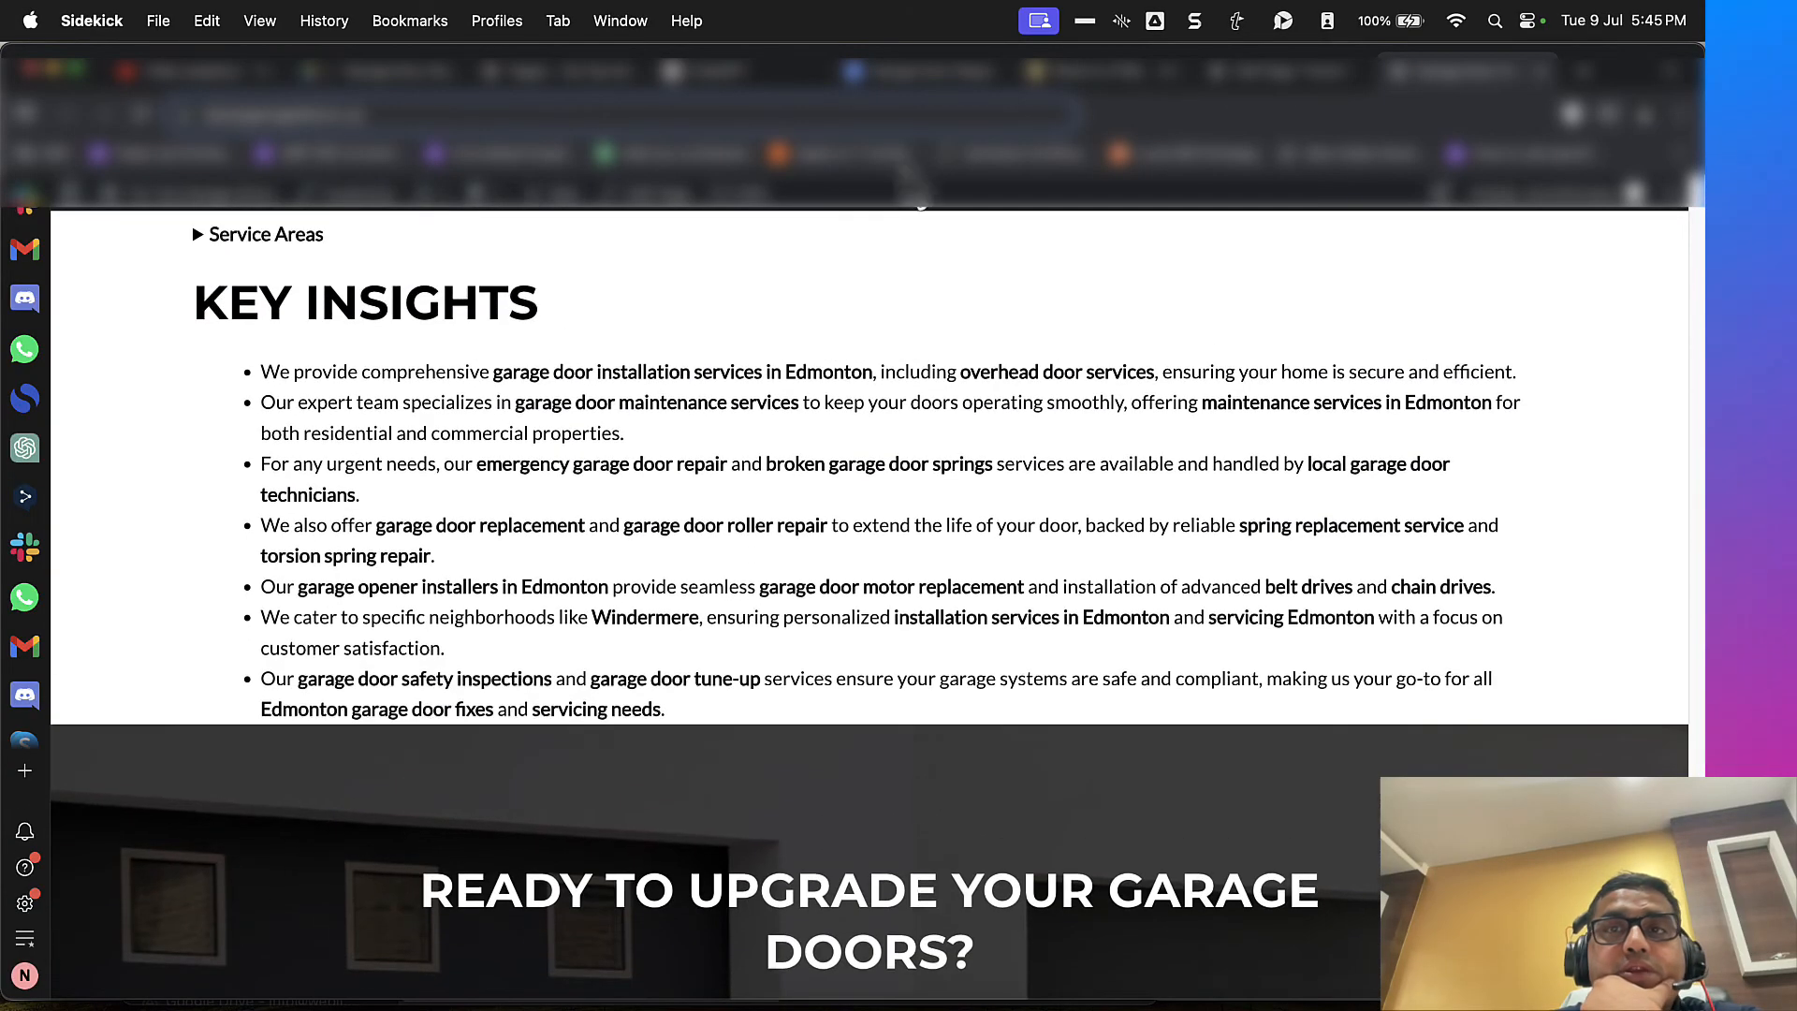
Step: In the WordPress editor, add a bottom margin to the container holding the "Key Insights" section and update the page
{"action": "left_click", "coordinate": [1271, 79]}
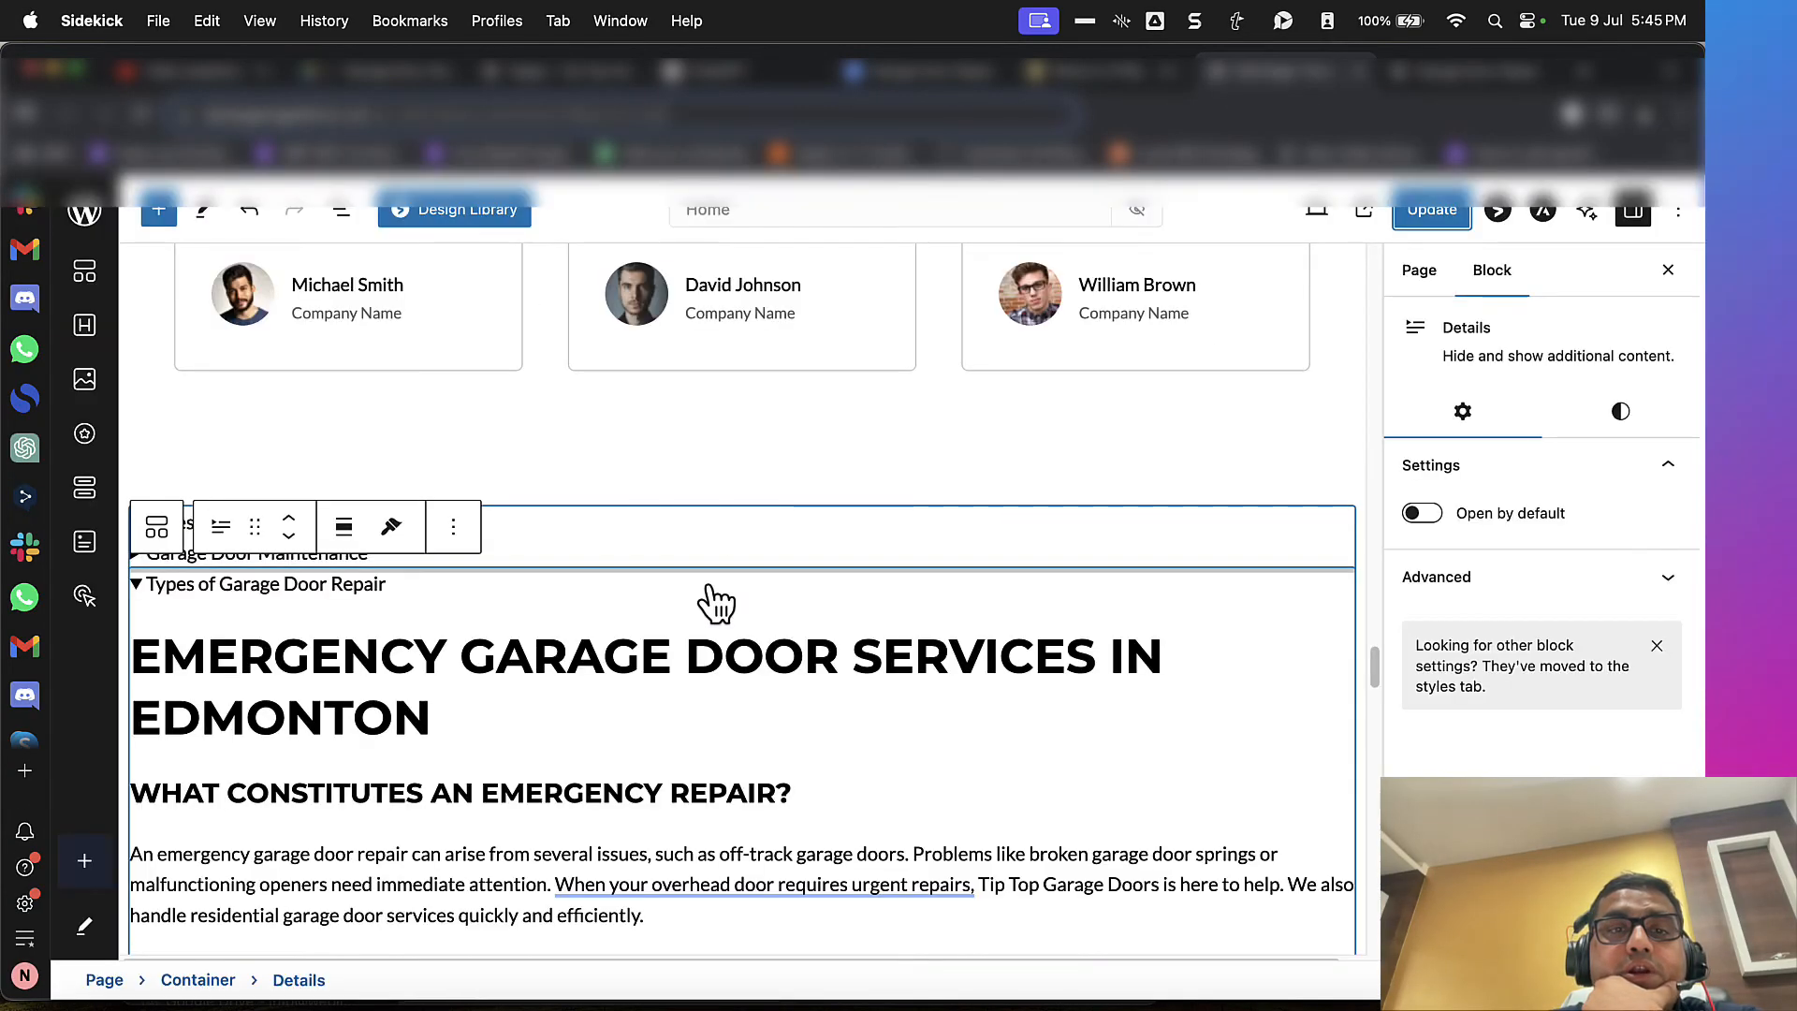
{"action": "scroll", "coordinate": [709, 590], "scroll_direction": "down", "scroll_amount": 10}
{"action": "scroll", "coordinate": [709, 589], "scroll_direction": "up", "scroll_amount": 2}
{"action": "scroll", "coordinate": [708, 590], "scroll_direction": "down", "scroll_amount": 7}
{"action": "scroll", "coordinate": [740, 556], "scroll_direction": "up", "scroll_amount": 1}
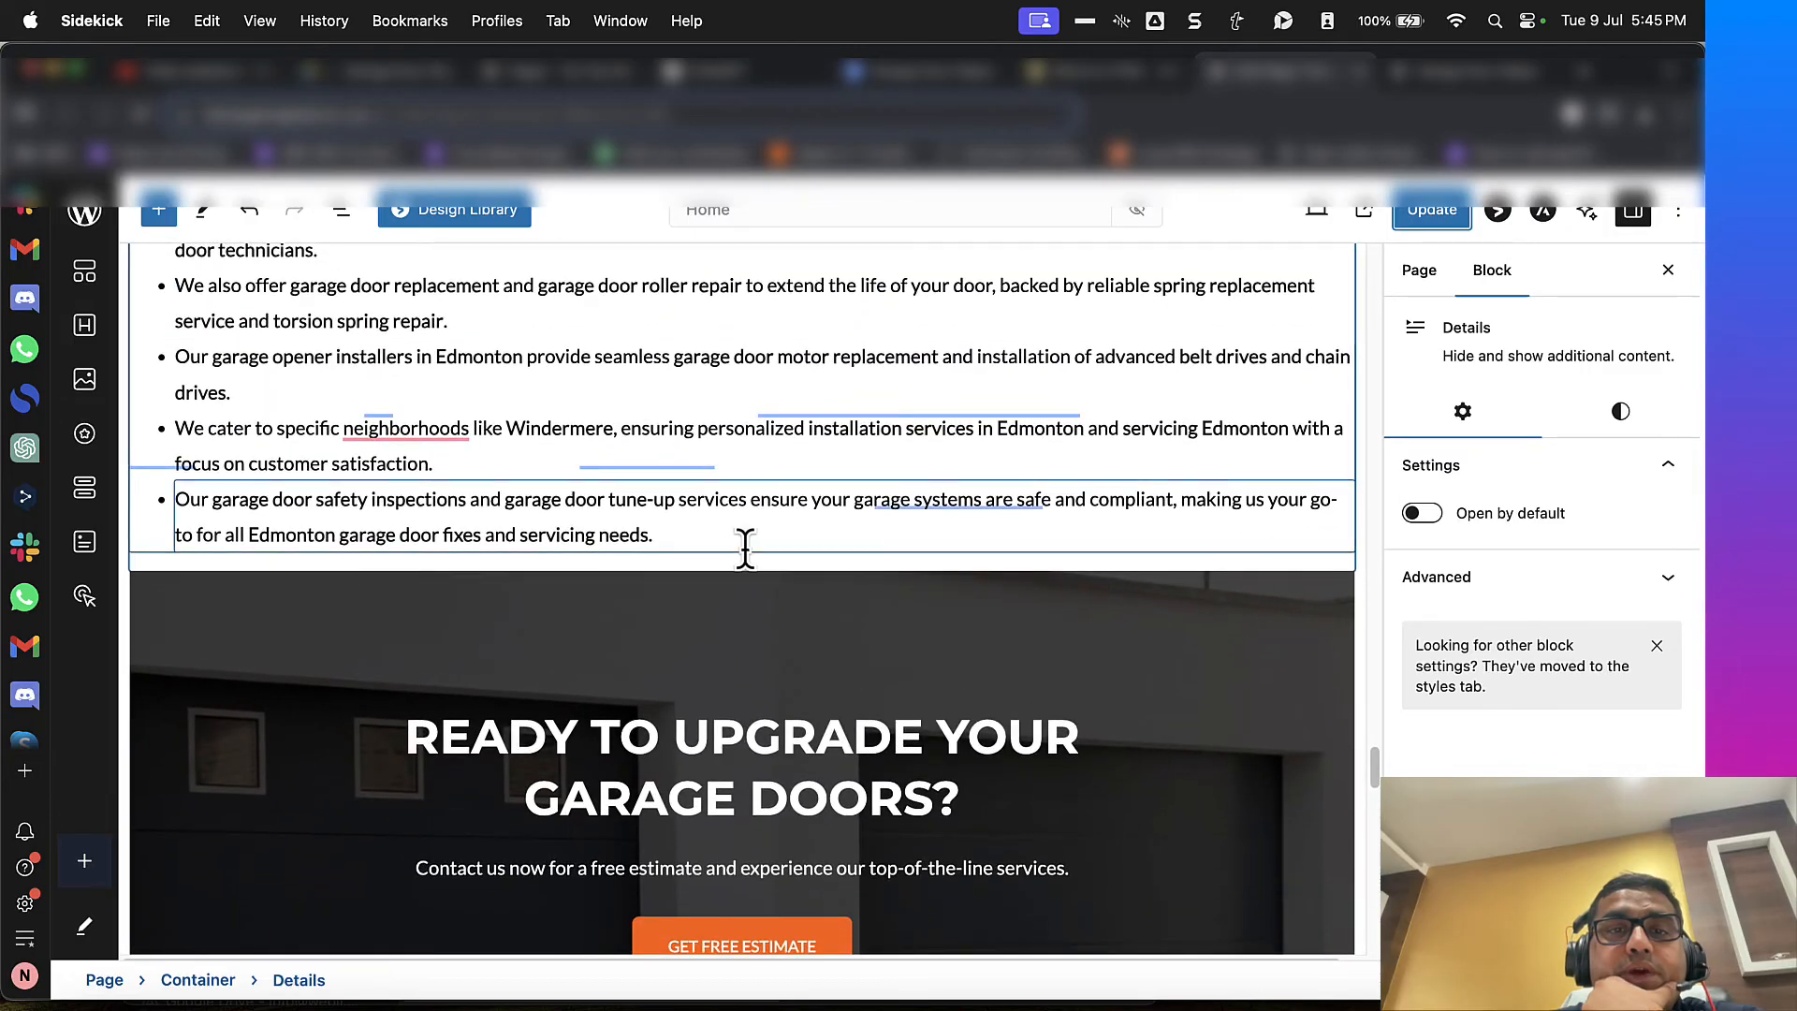
{"action": "scroll", "coordinate": [257, 564], "scroll_direction": "up", "scroll_amount": 2}
{"action": "scroll", "coordinate": [255, 558], "scroll_direction": "up", "scroll_amount": 4}
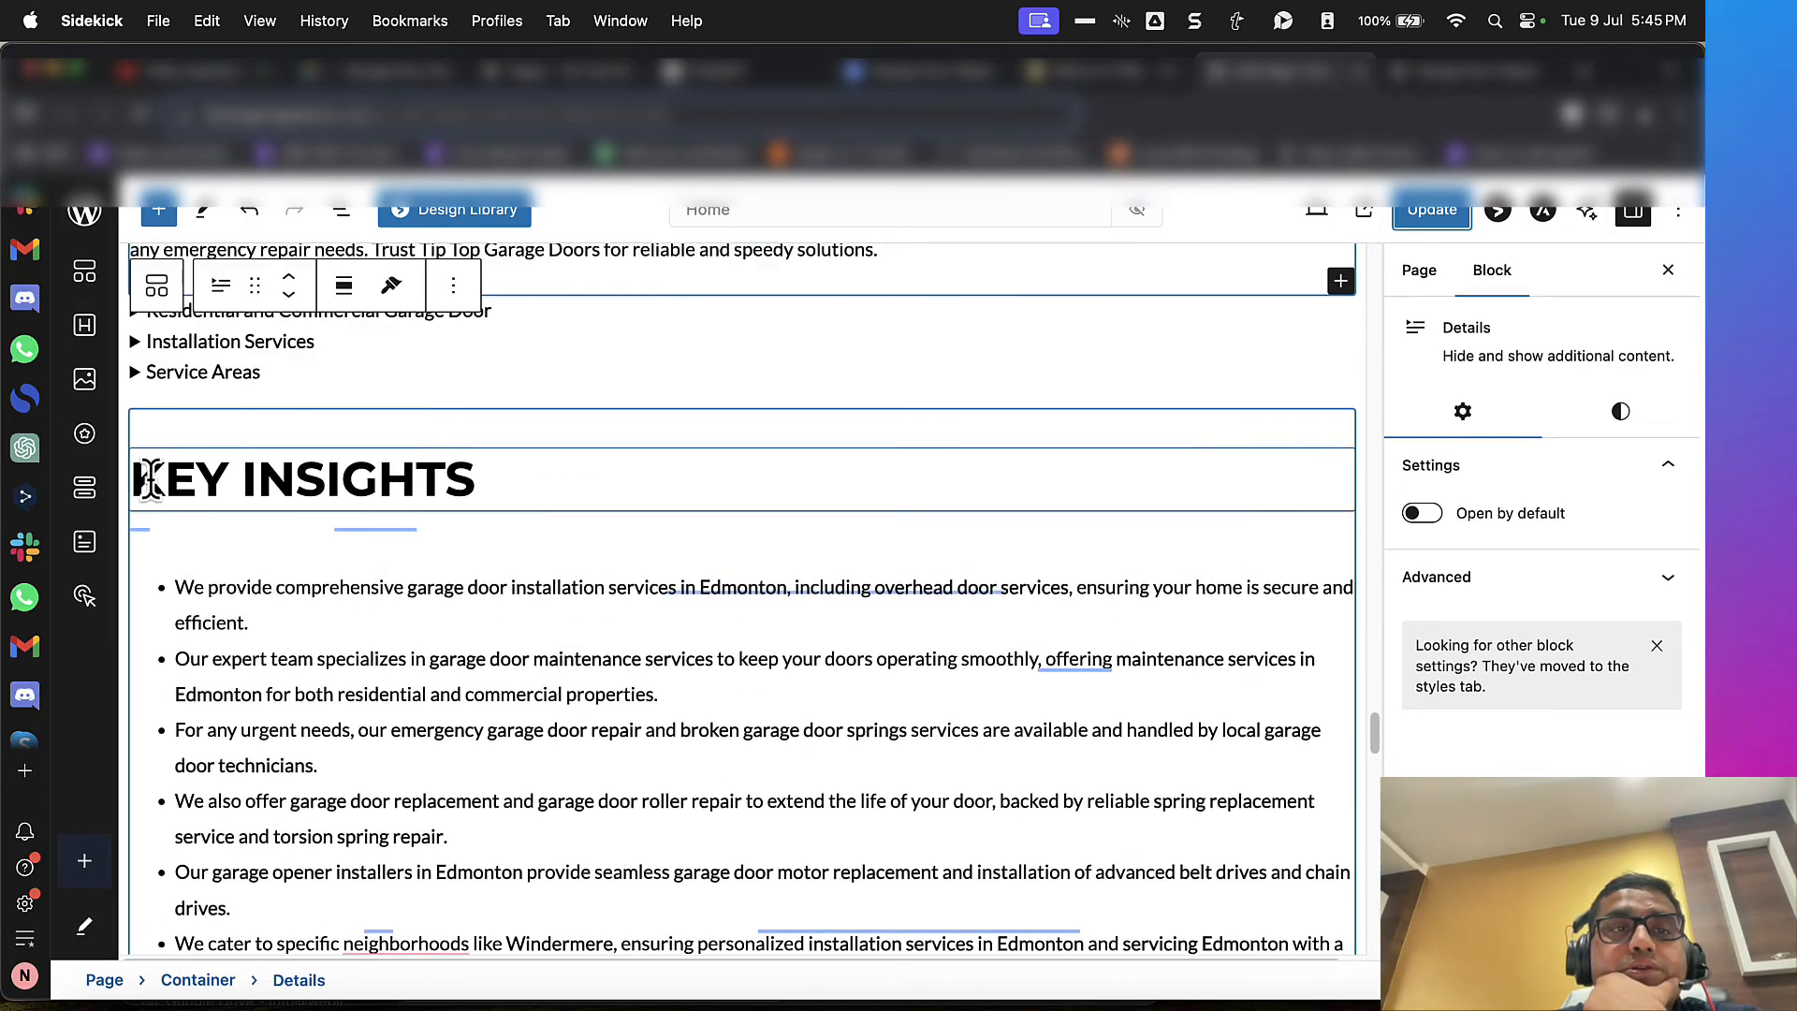
{"action": "left_click", "coordinate": [124, 566]}
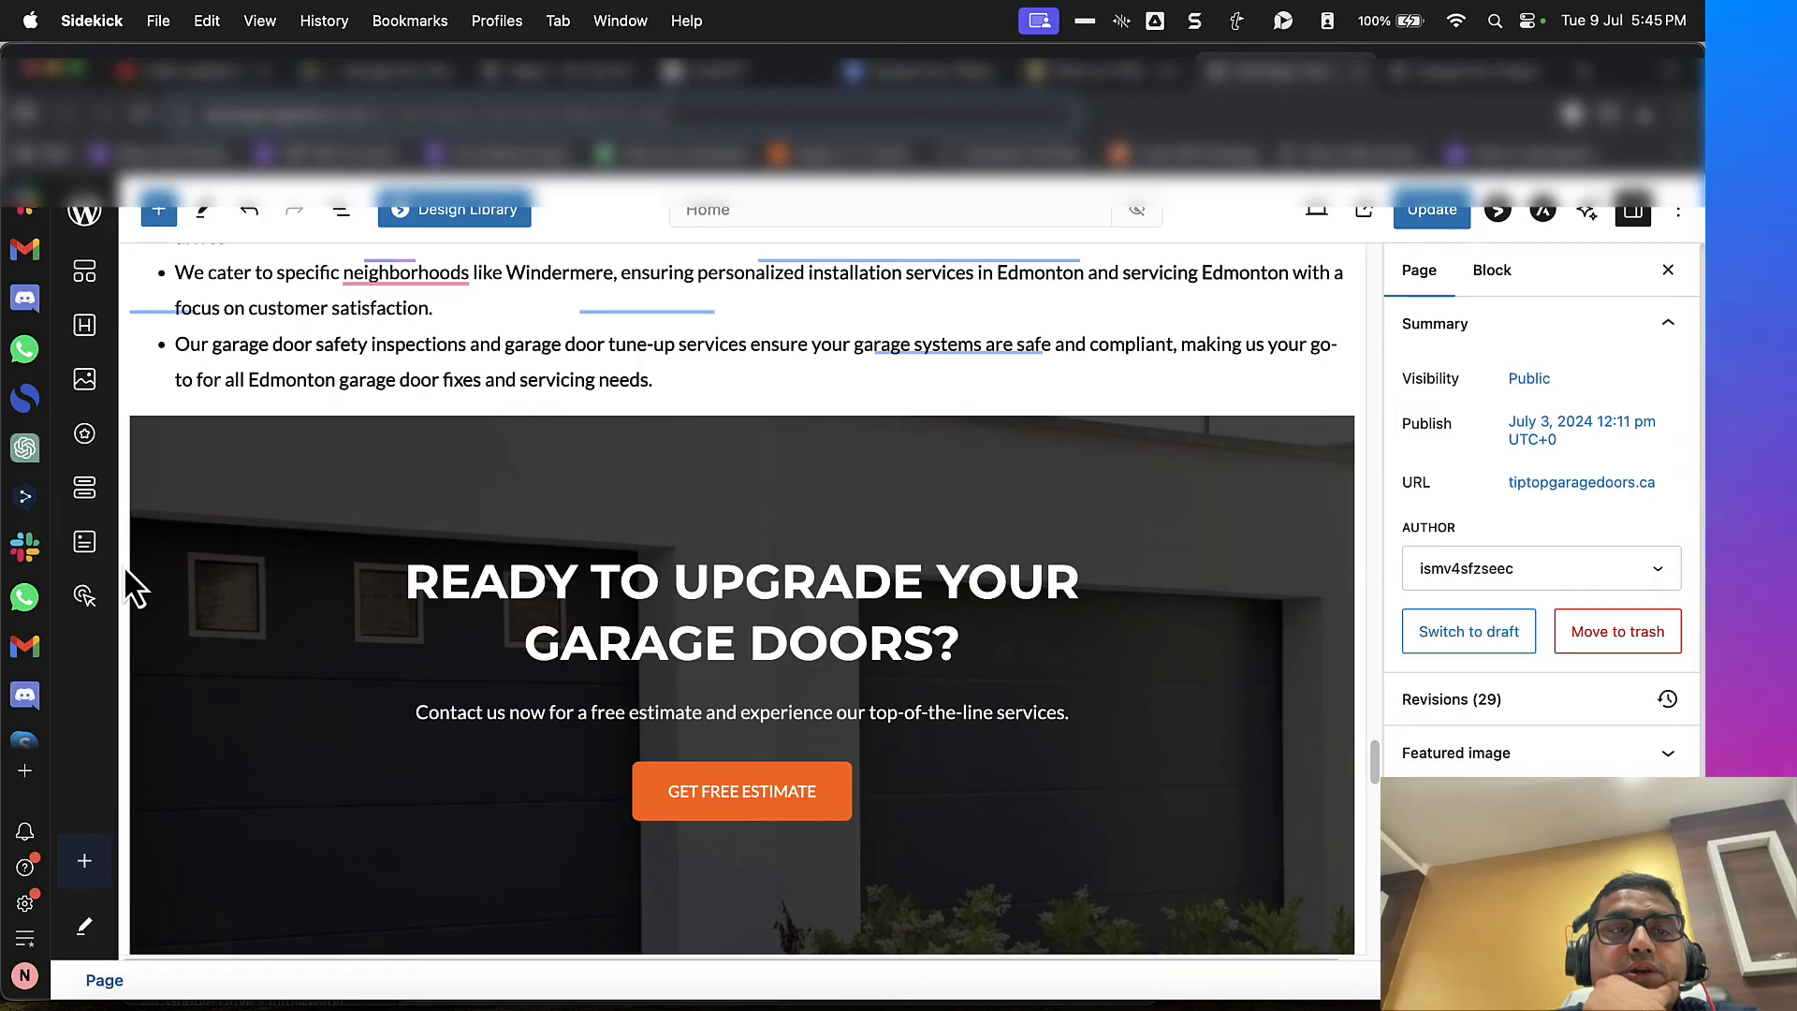
{"action": "left_click", "coordinate": [137, 403]}
{"action": "left_click", "coordinate": [1563, 465]}
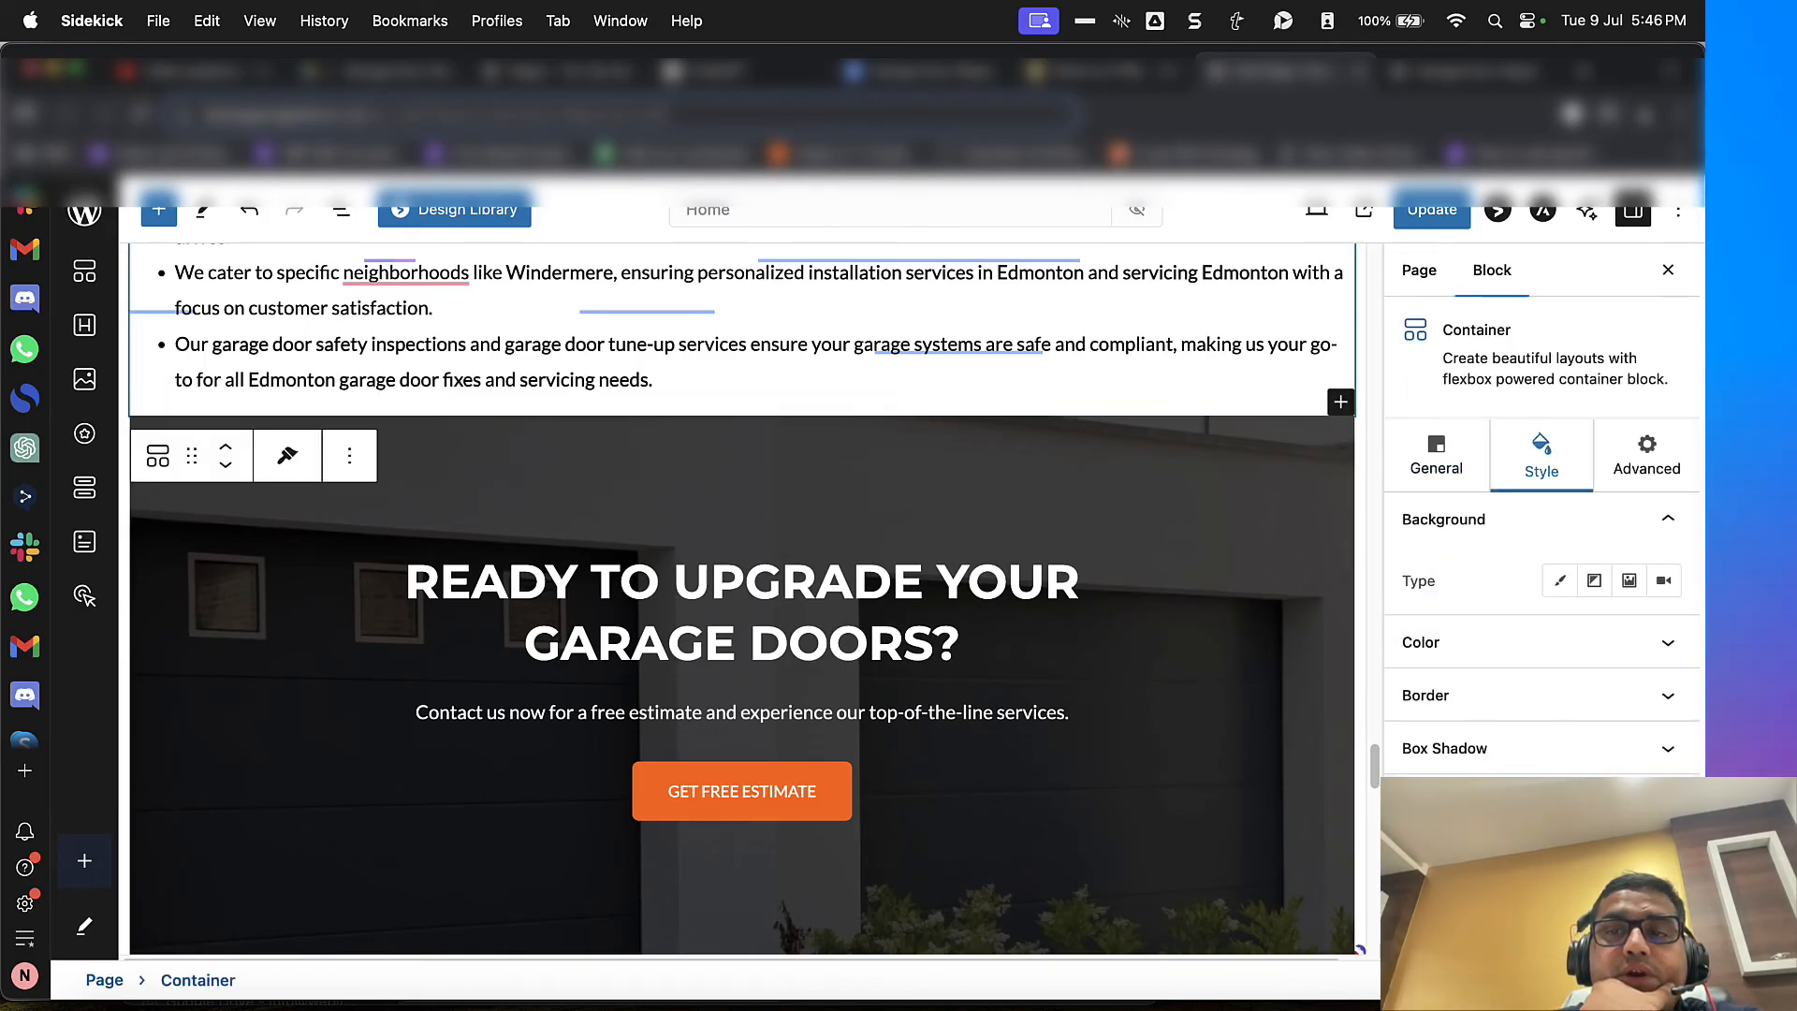
{"action": "scroll", "coordinate": [1541, 562], "scroll_direction": "down", "scroll_amount": 5}
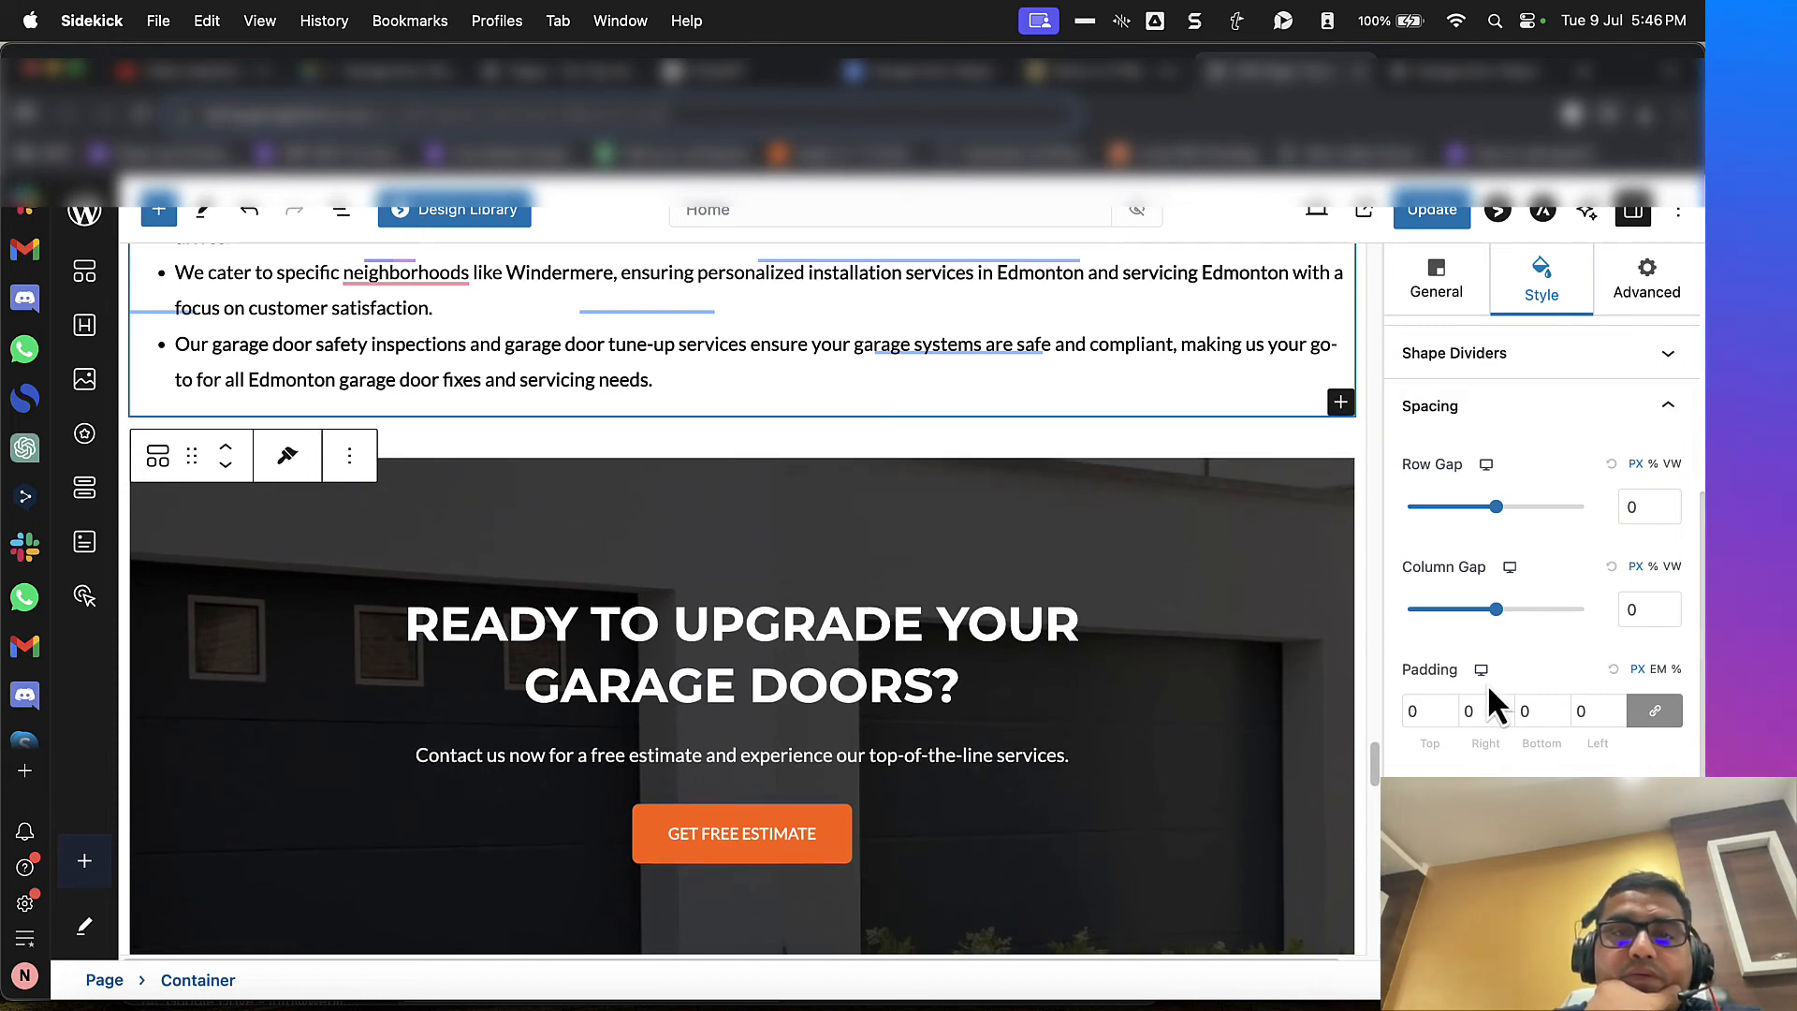
{"action": "left_click", "coordinate": [1441, 208]}
Step: Reload the live home page and check the spacing between the "Key Insights" list and the "Ready to Upgrade Your Garage Doors?" banner
{"action": "left_click", "coordinate": [1439, 69]}
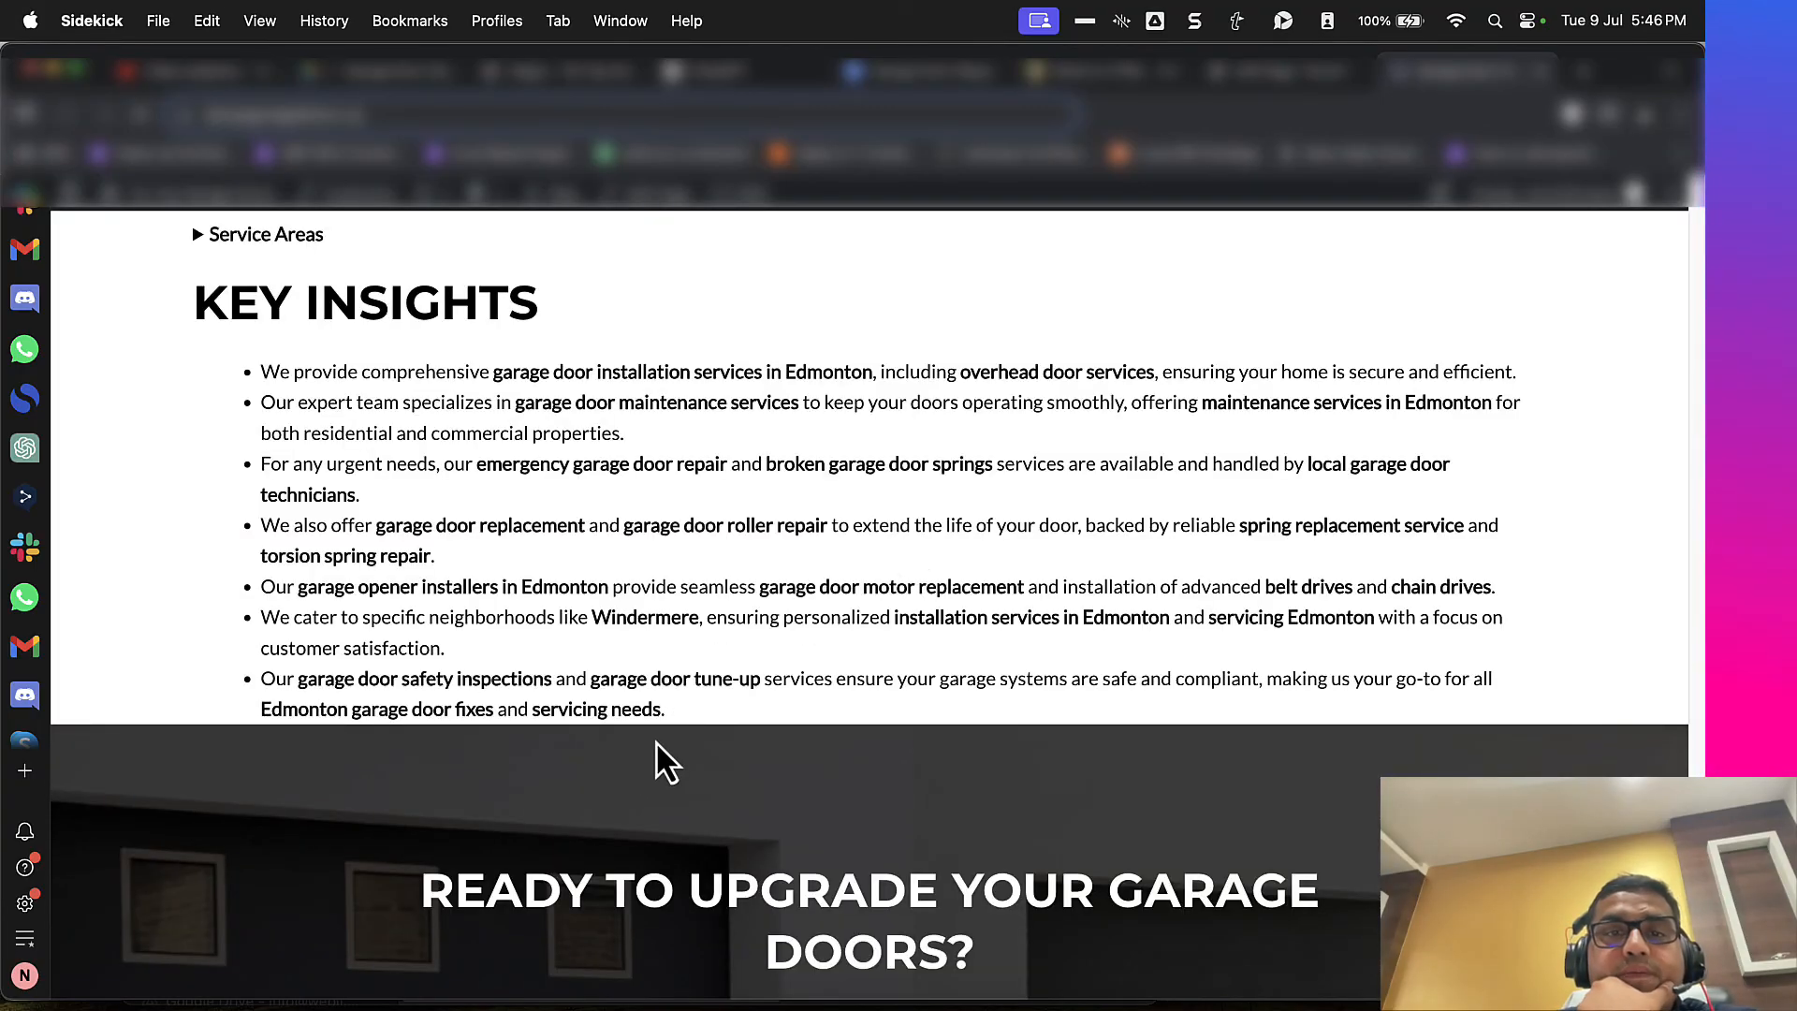
{"action": "scroll", "coordinate": [655, 741], "scroll_direction": "up", "scroll_amount": 5}
{"action": "scroll", "coordinate": [655, 741], "scroll_direction": "down", "scroll_amount": 9}
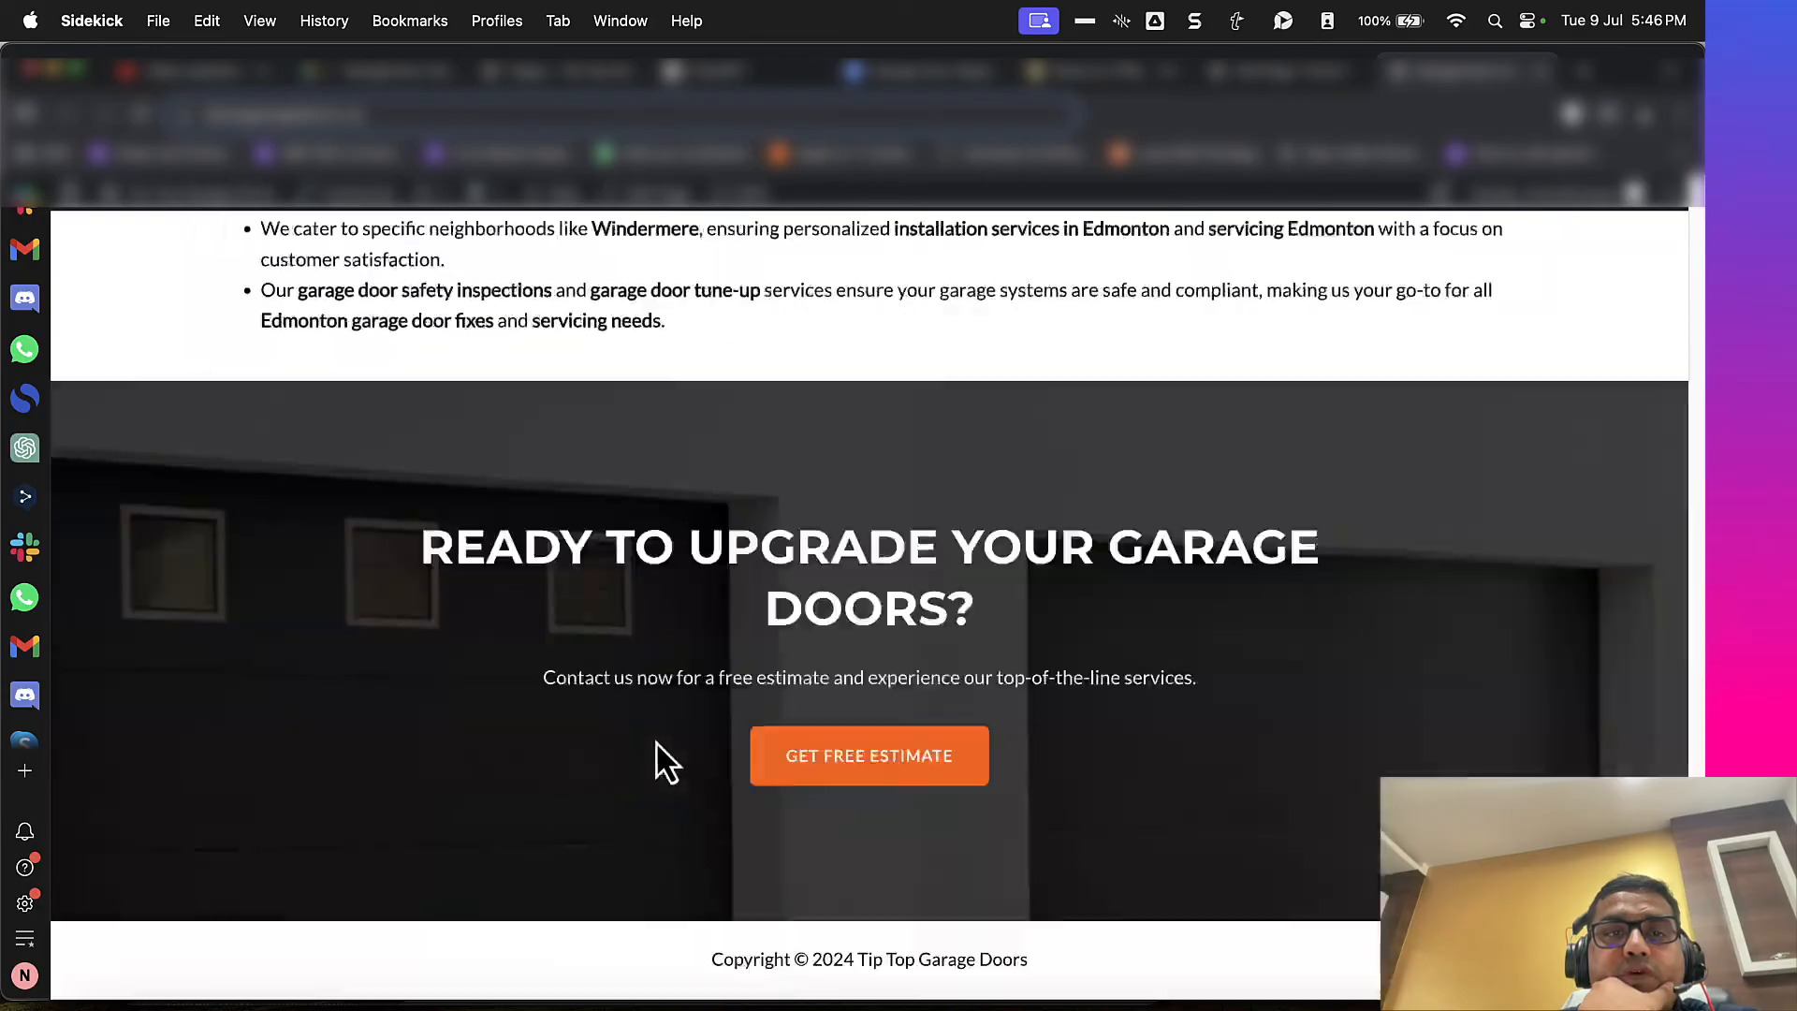
{"action": "scroll", "coordinate": [655, 742], "scroll_direction": "up", "scroll_amount": 15}
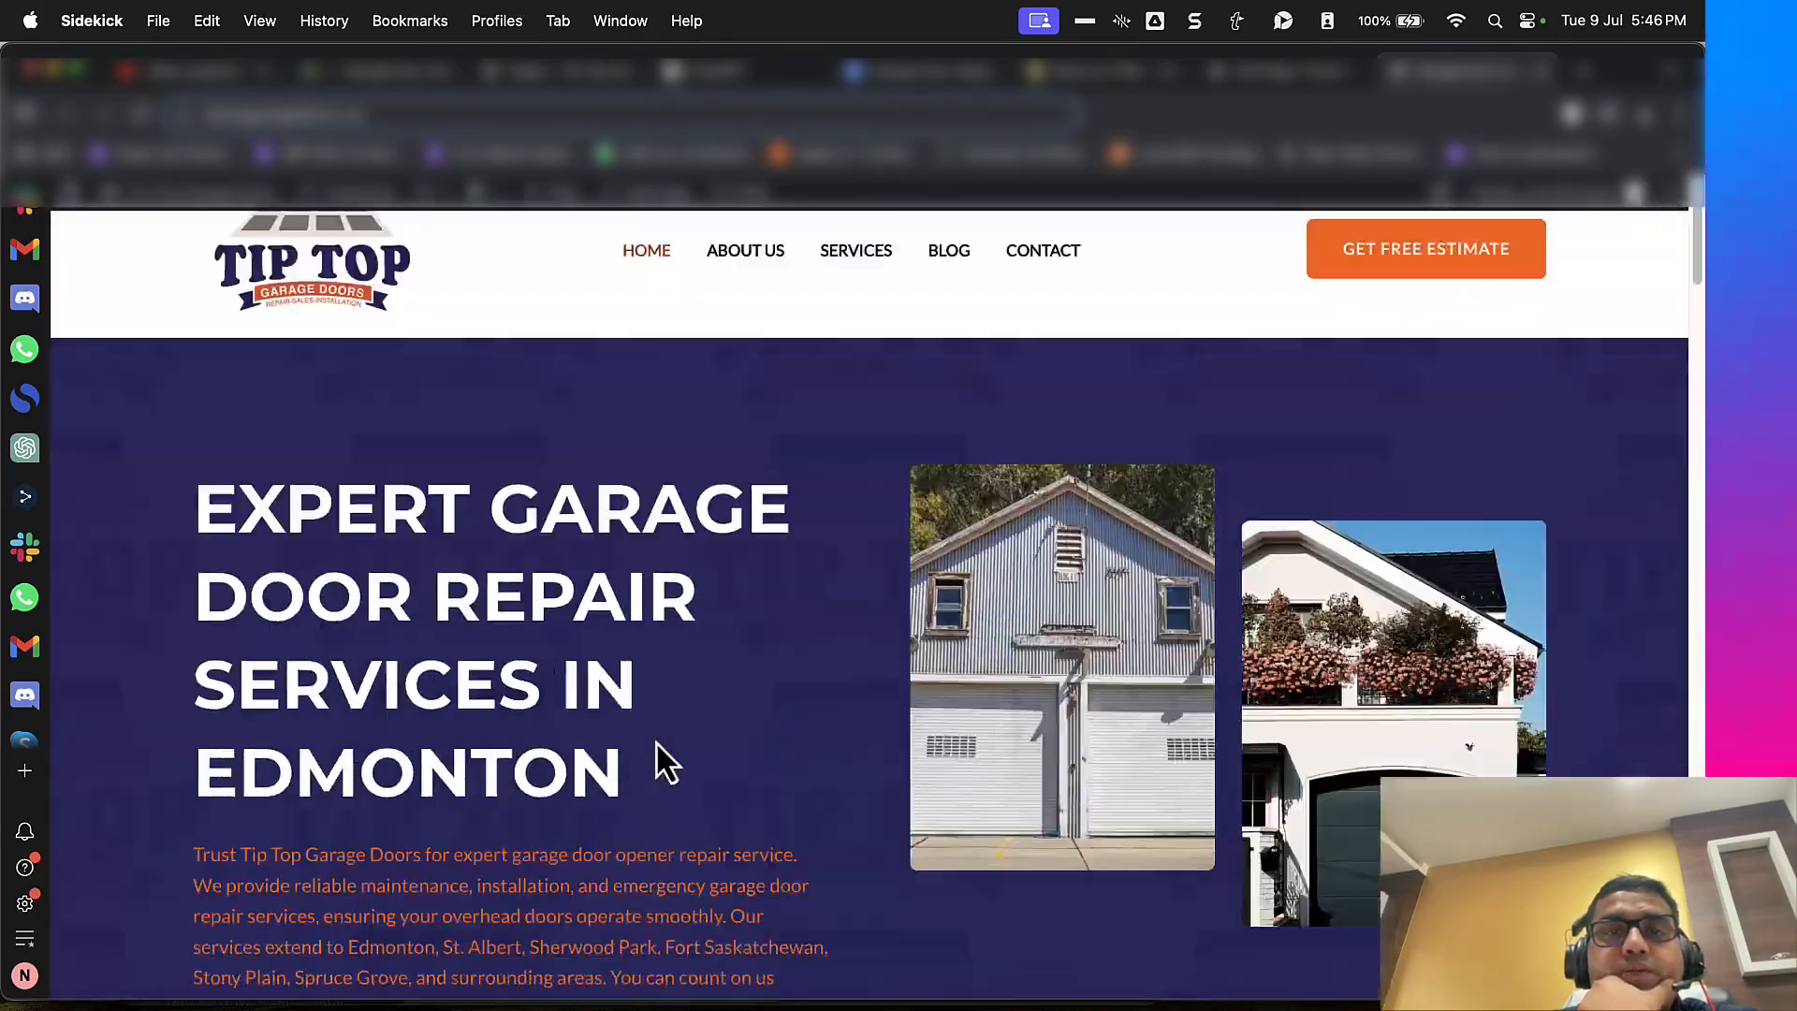
{"action": "scroll", "coordinate": [655, 739], "scroll_direction": "down", "scroll_amount": 15}
{"action": "scroll", "coordinate": [655, 749], "scroll_direction": "up", "scroll_amount": 5}
{"action": "scroll", "coordinate": [646, 730], "scroll_direction": "down", "scroll_amount": 3}
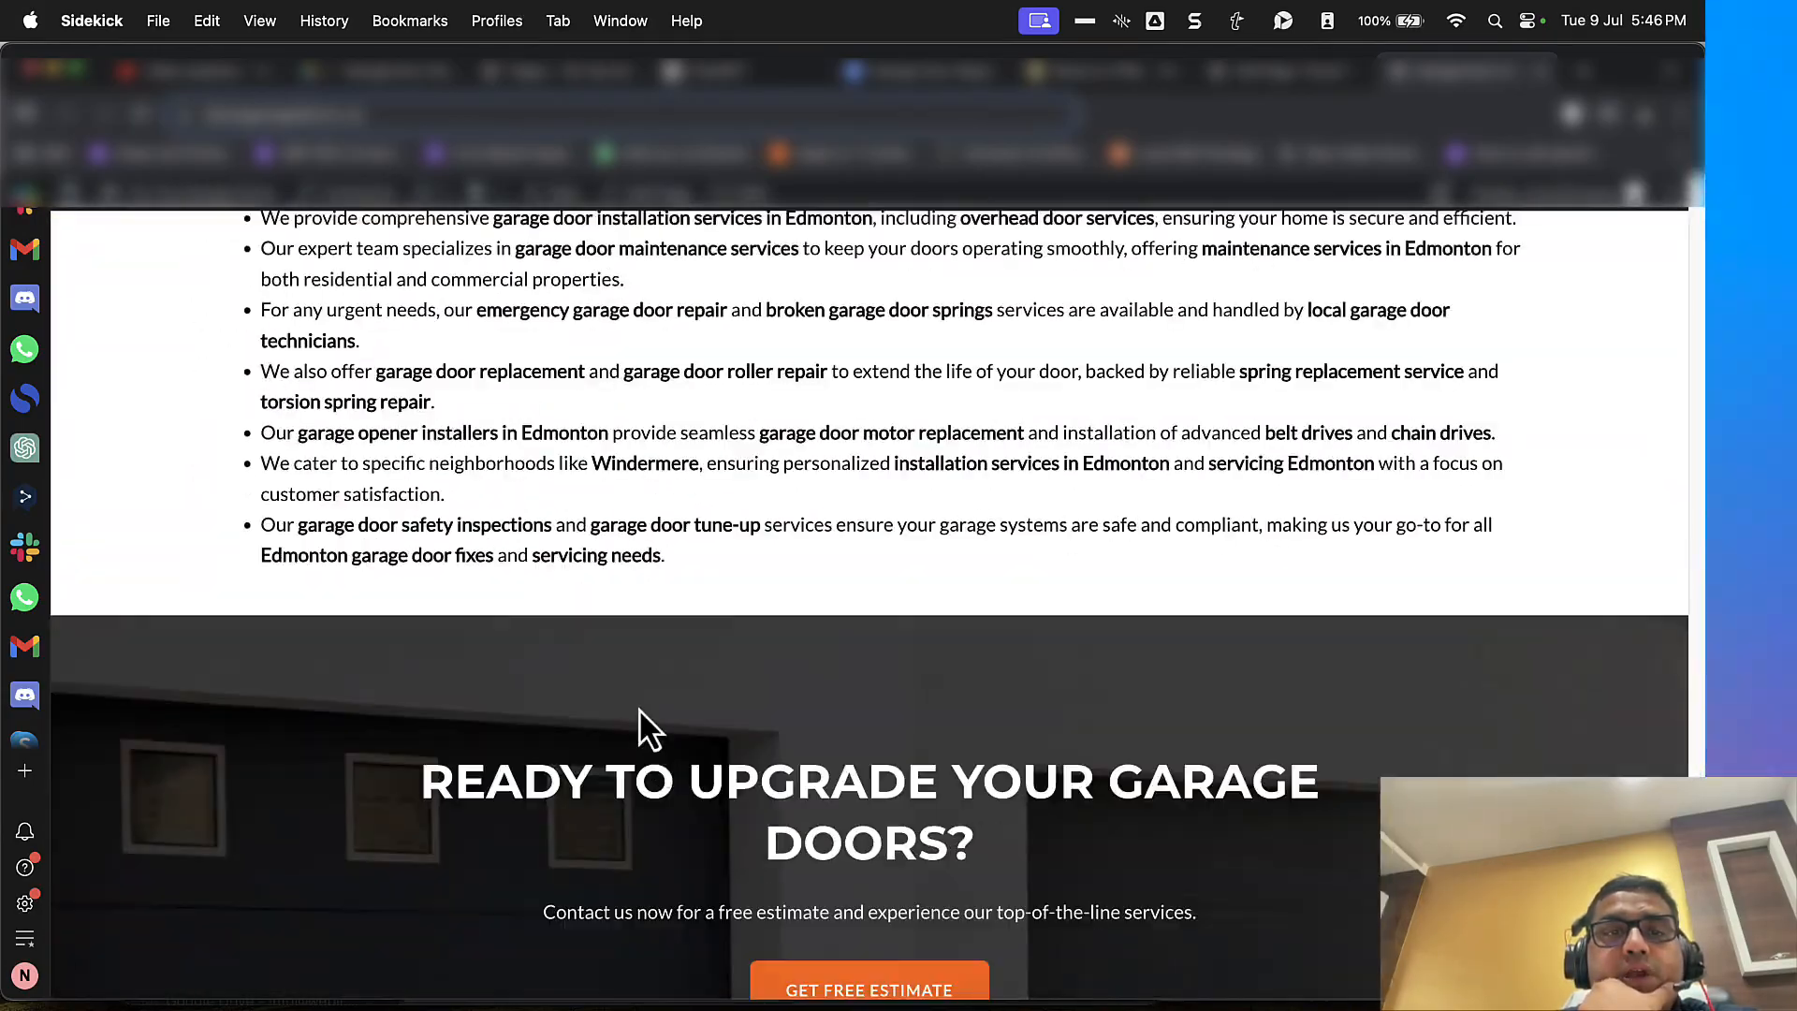
Step: Expand all the collapsed Details sections on the live page, from "Service Areas" up to the first "Types of Garage Door Repair"
{"action": "scroll", "coordinate": [638, 707], "scroll_direction": "up", "scroll_amount": 5}
{"action": "left_click", "coordinate": [404, 578]}
{"action": "left_click", "coordinate": [395, 521]}
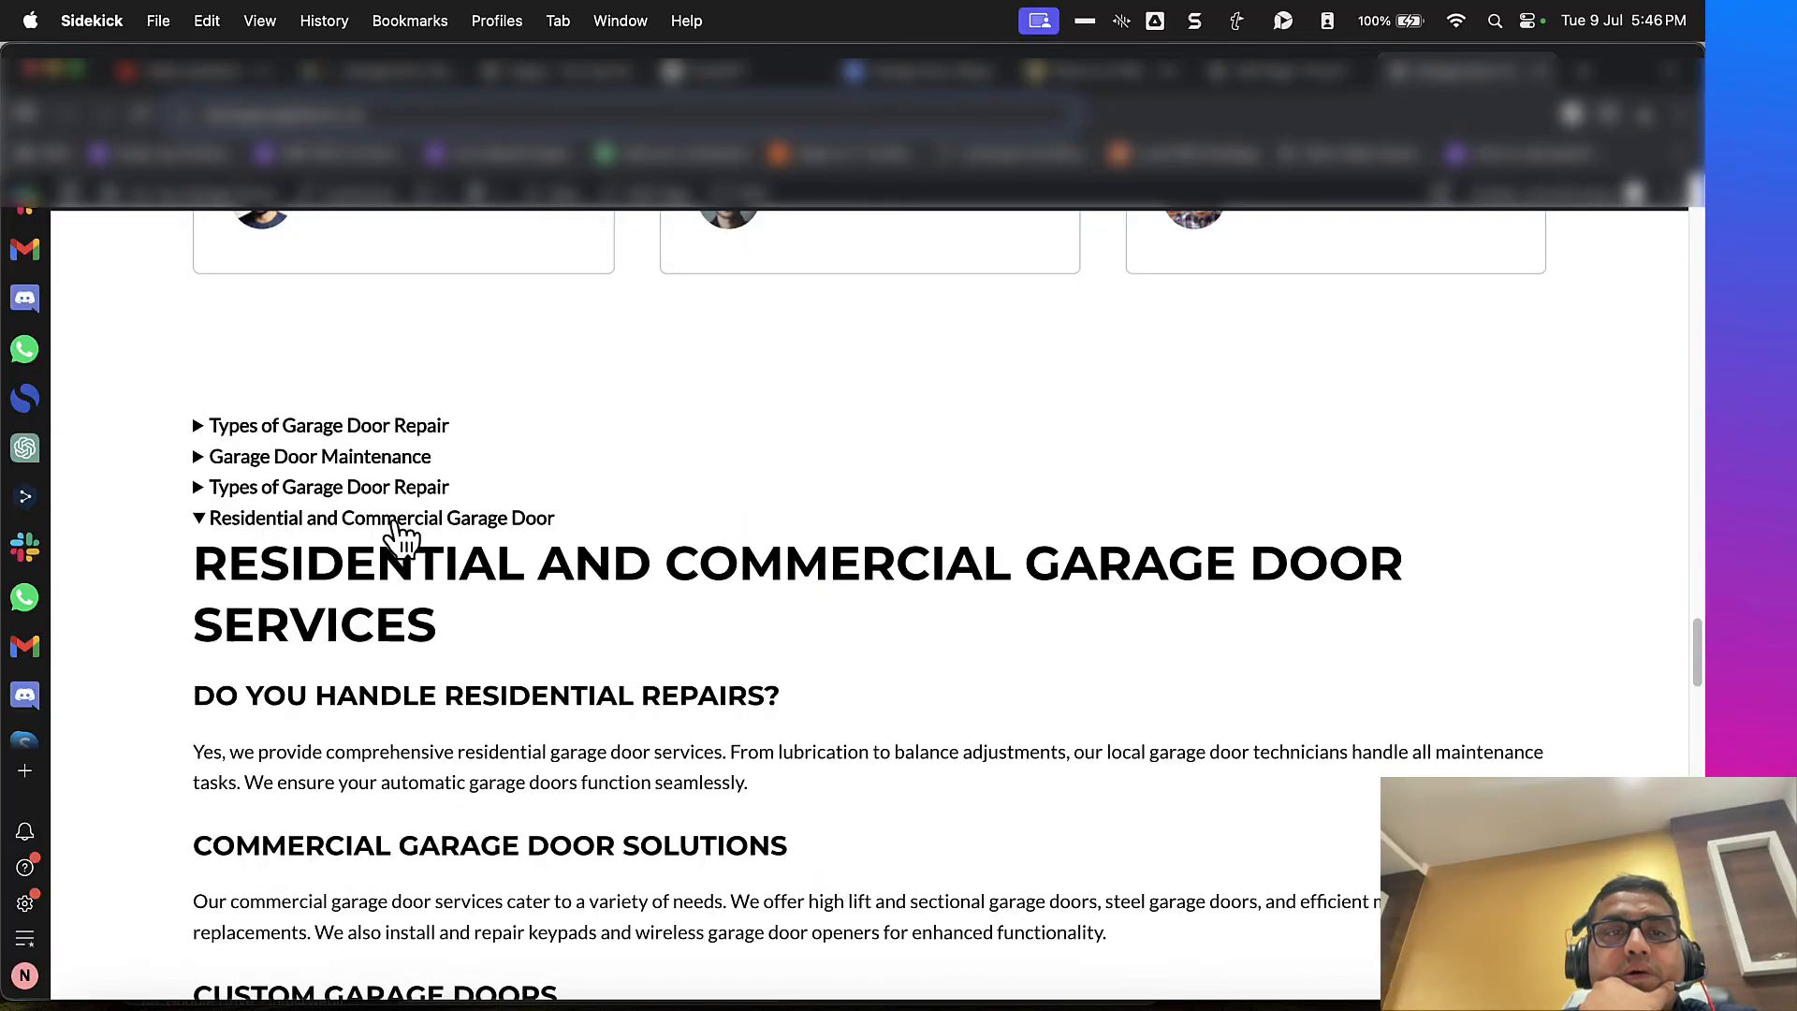
{"action": "left_click", "coordinate": [402, 487]}
{"action": "left_click", "coordinate": [410, 456]}
{"action": "left_click", "coordinate": [413, 429]}
Step: Review the live home page from its header through the expanded Details content, including "Installation Services" and "Service Areas"
{"action": "scroll", "coordinate": [413, 433], "scroll_direction": "up", "scroll_amount": 15}
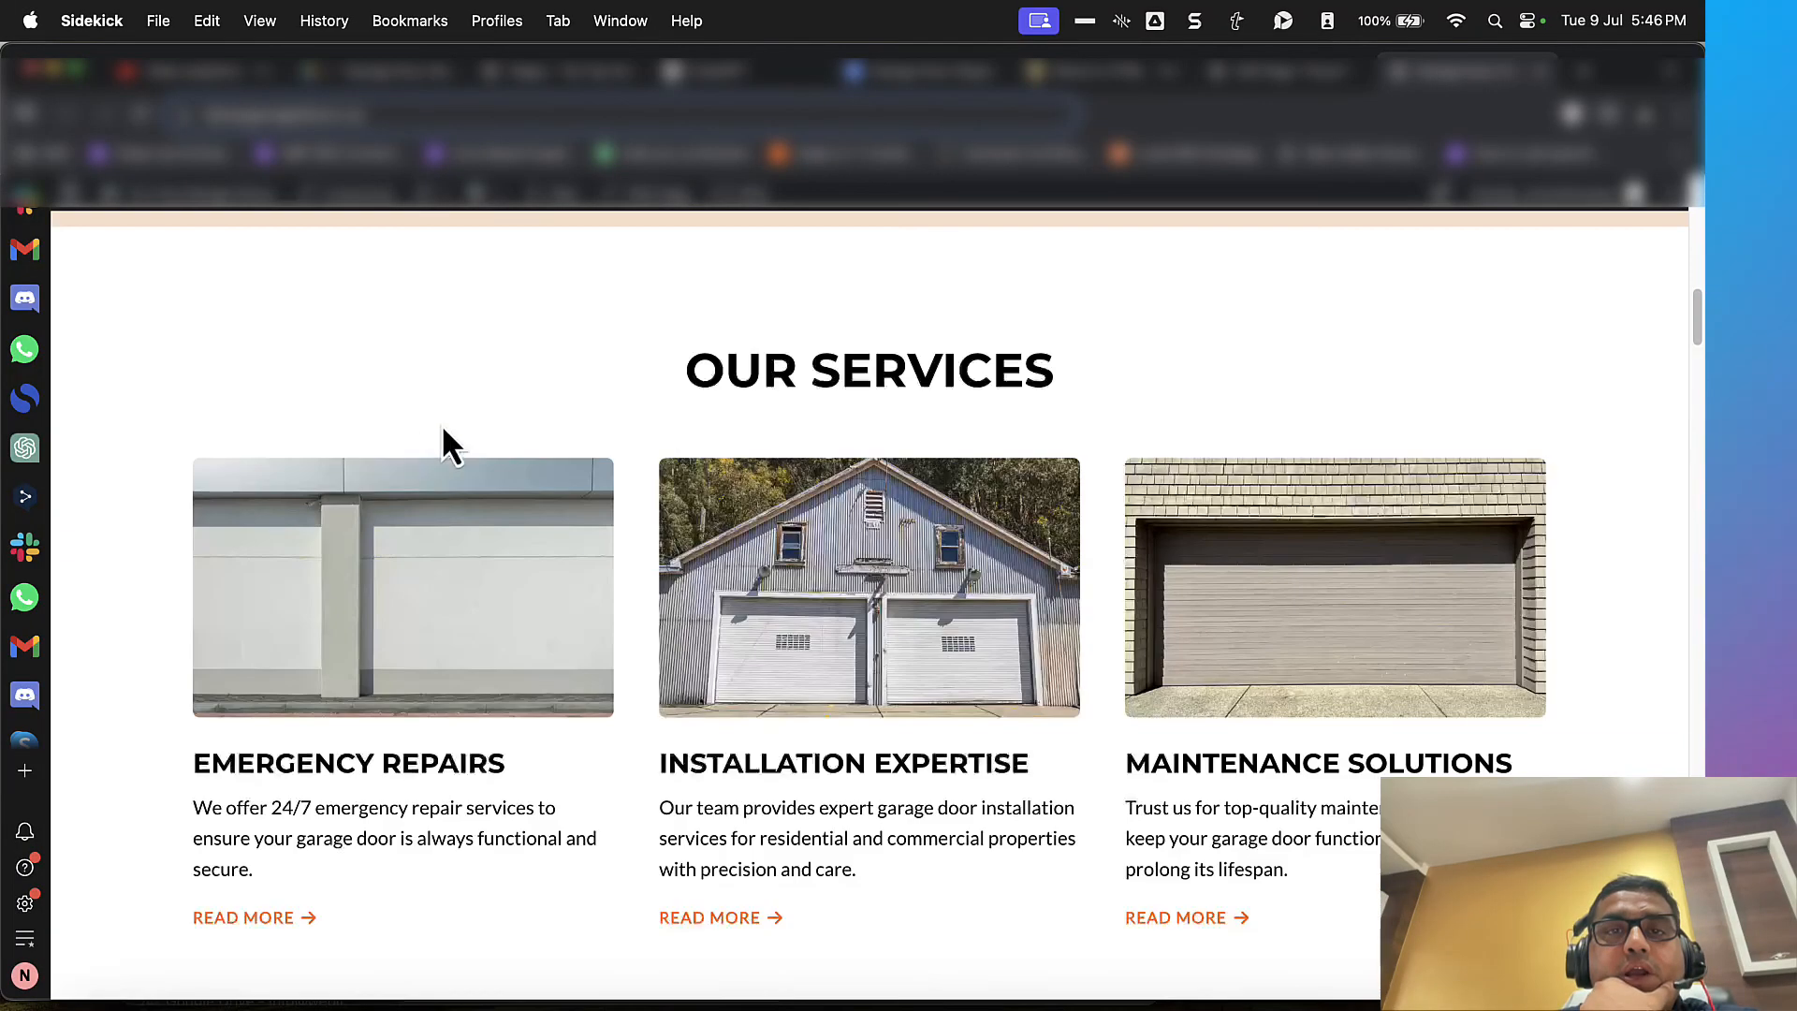
{"action": "scroll", "coordinate": [525, 374], "scroll_direction": "up", "scroll_amount": 10}
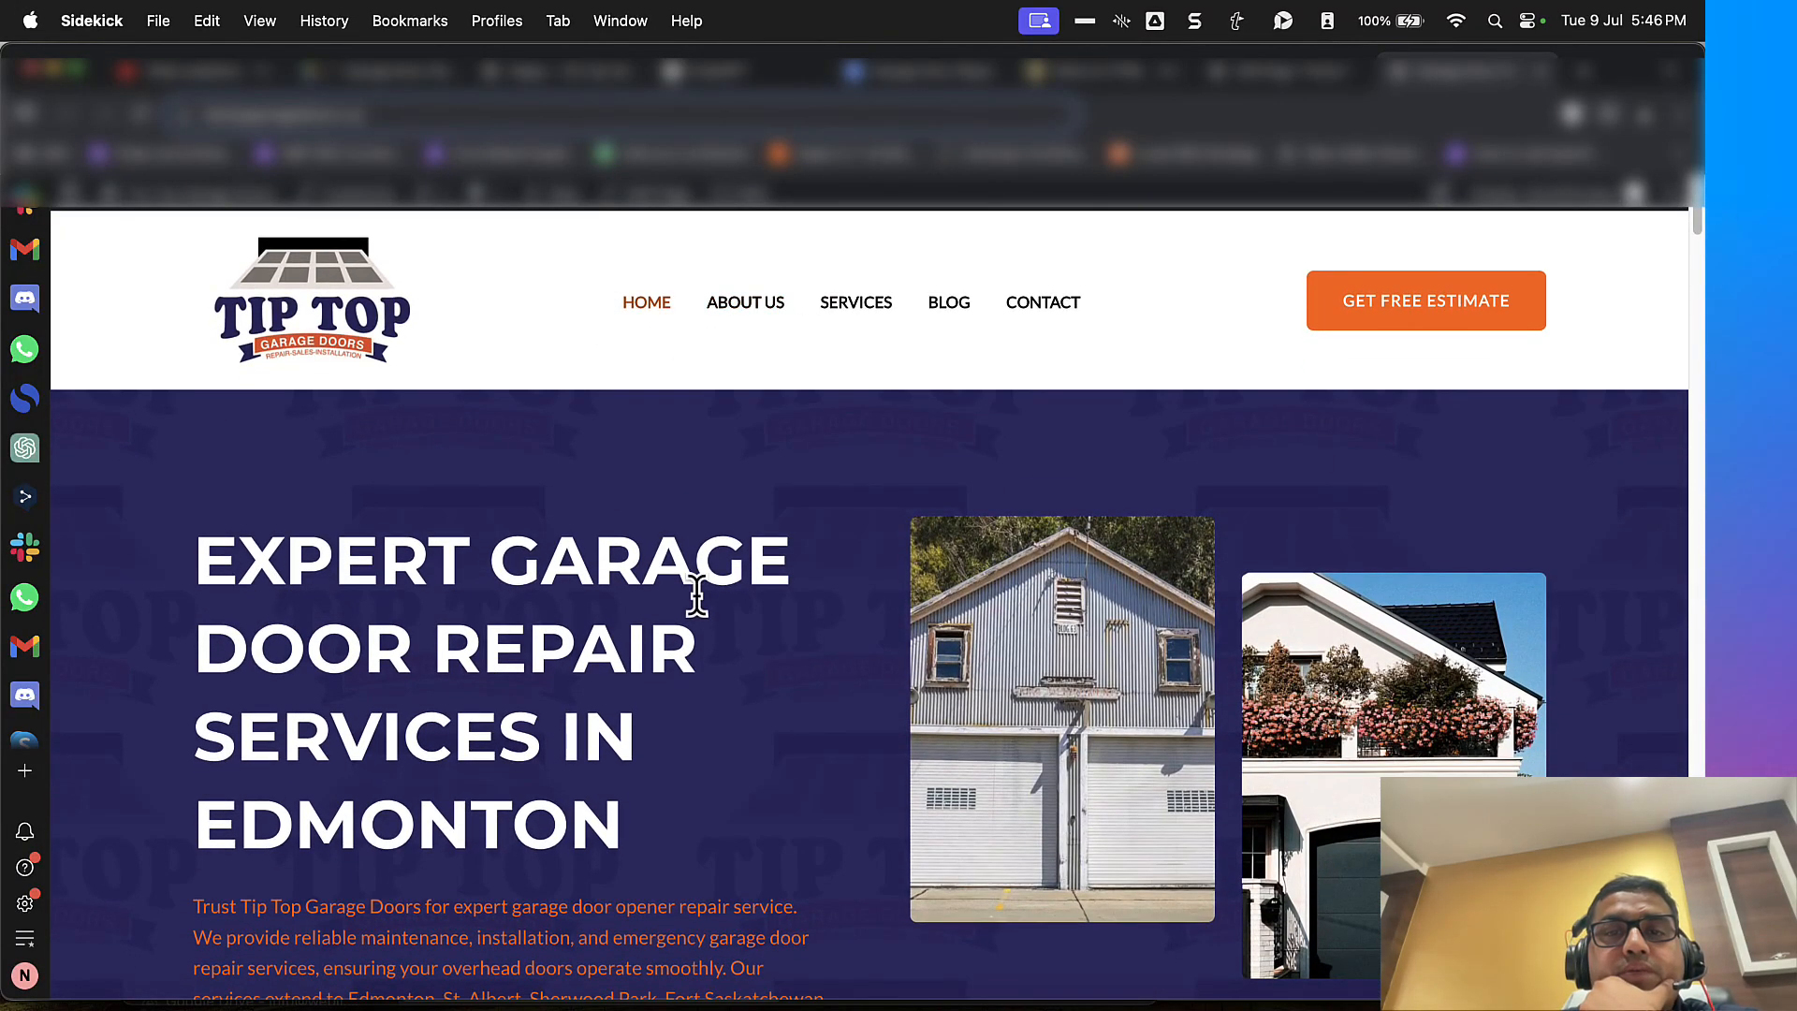
{"action": "scroll", "coordinate": [697, 597], "scroll_direction": "down", "scroll_amount": 20}
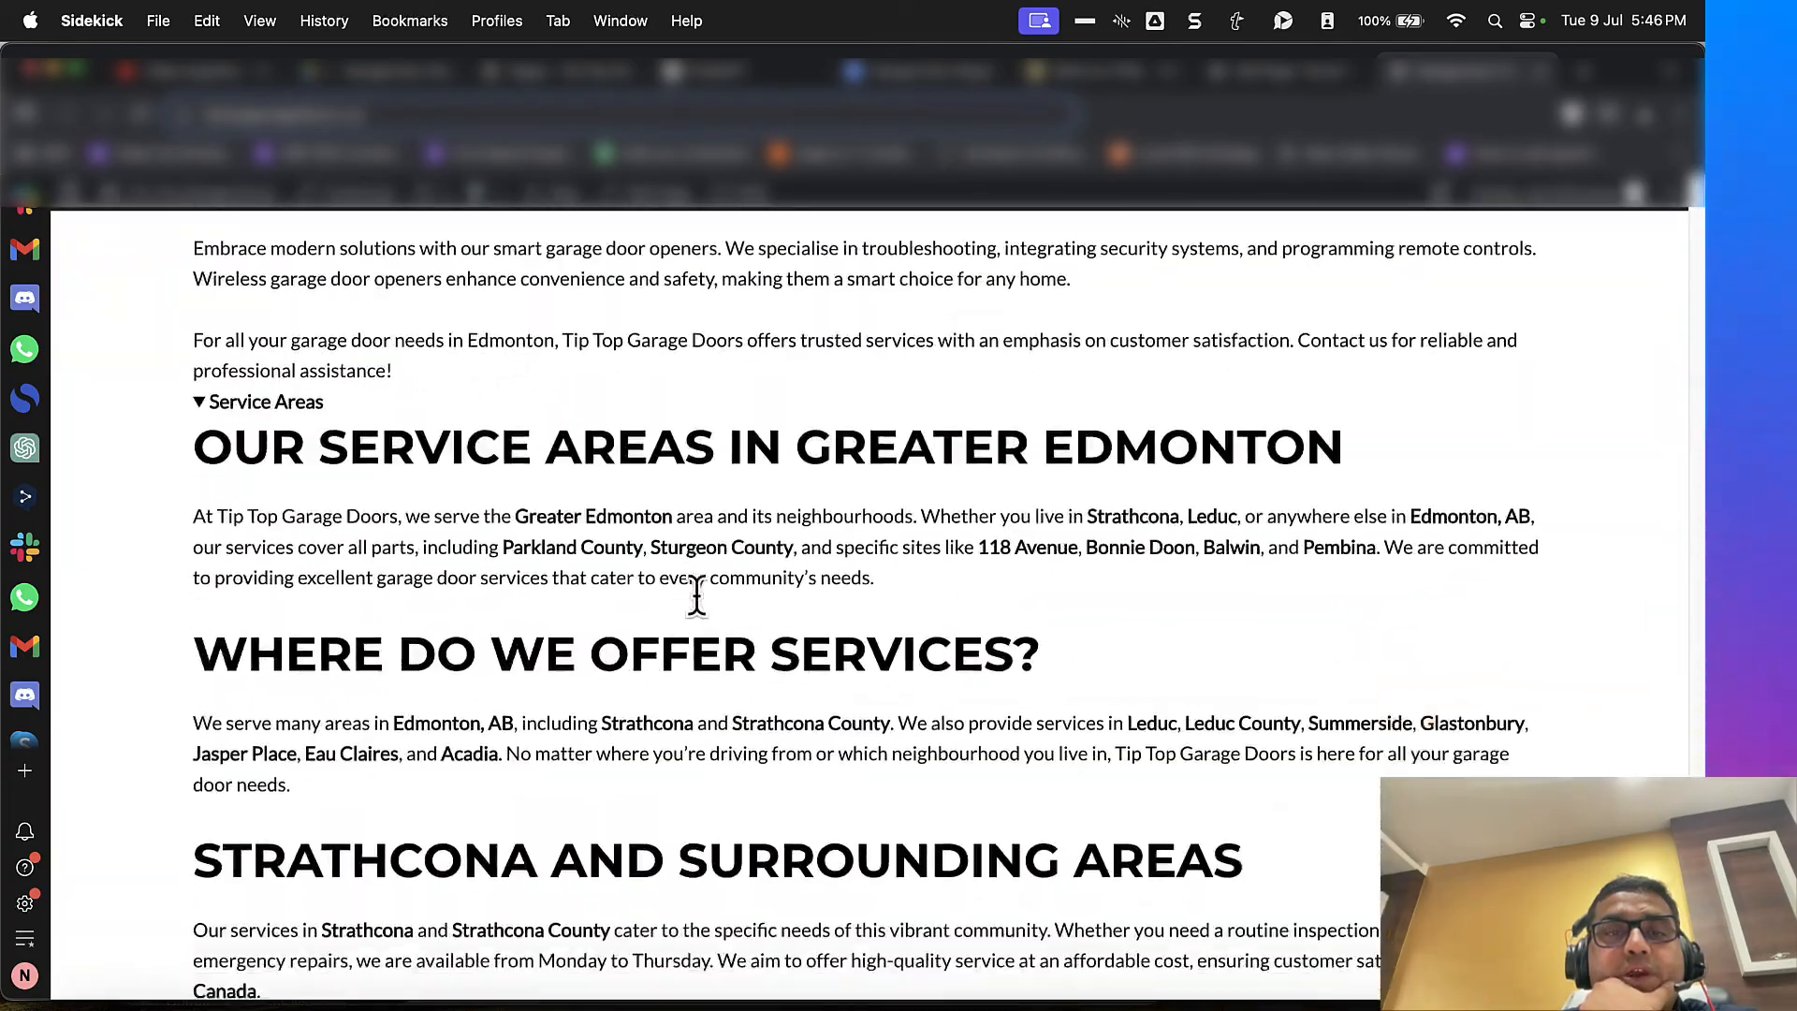
{"action": "scroll", "coordinate": [697, 597], "scroll_direction": "down", "scroll_amount": 3}
{"action": "scroll", "coordinate": [761, 702], "scroll_direction": "up", "scroll_amount": 10}
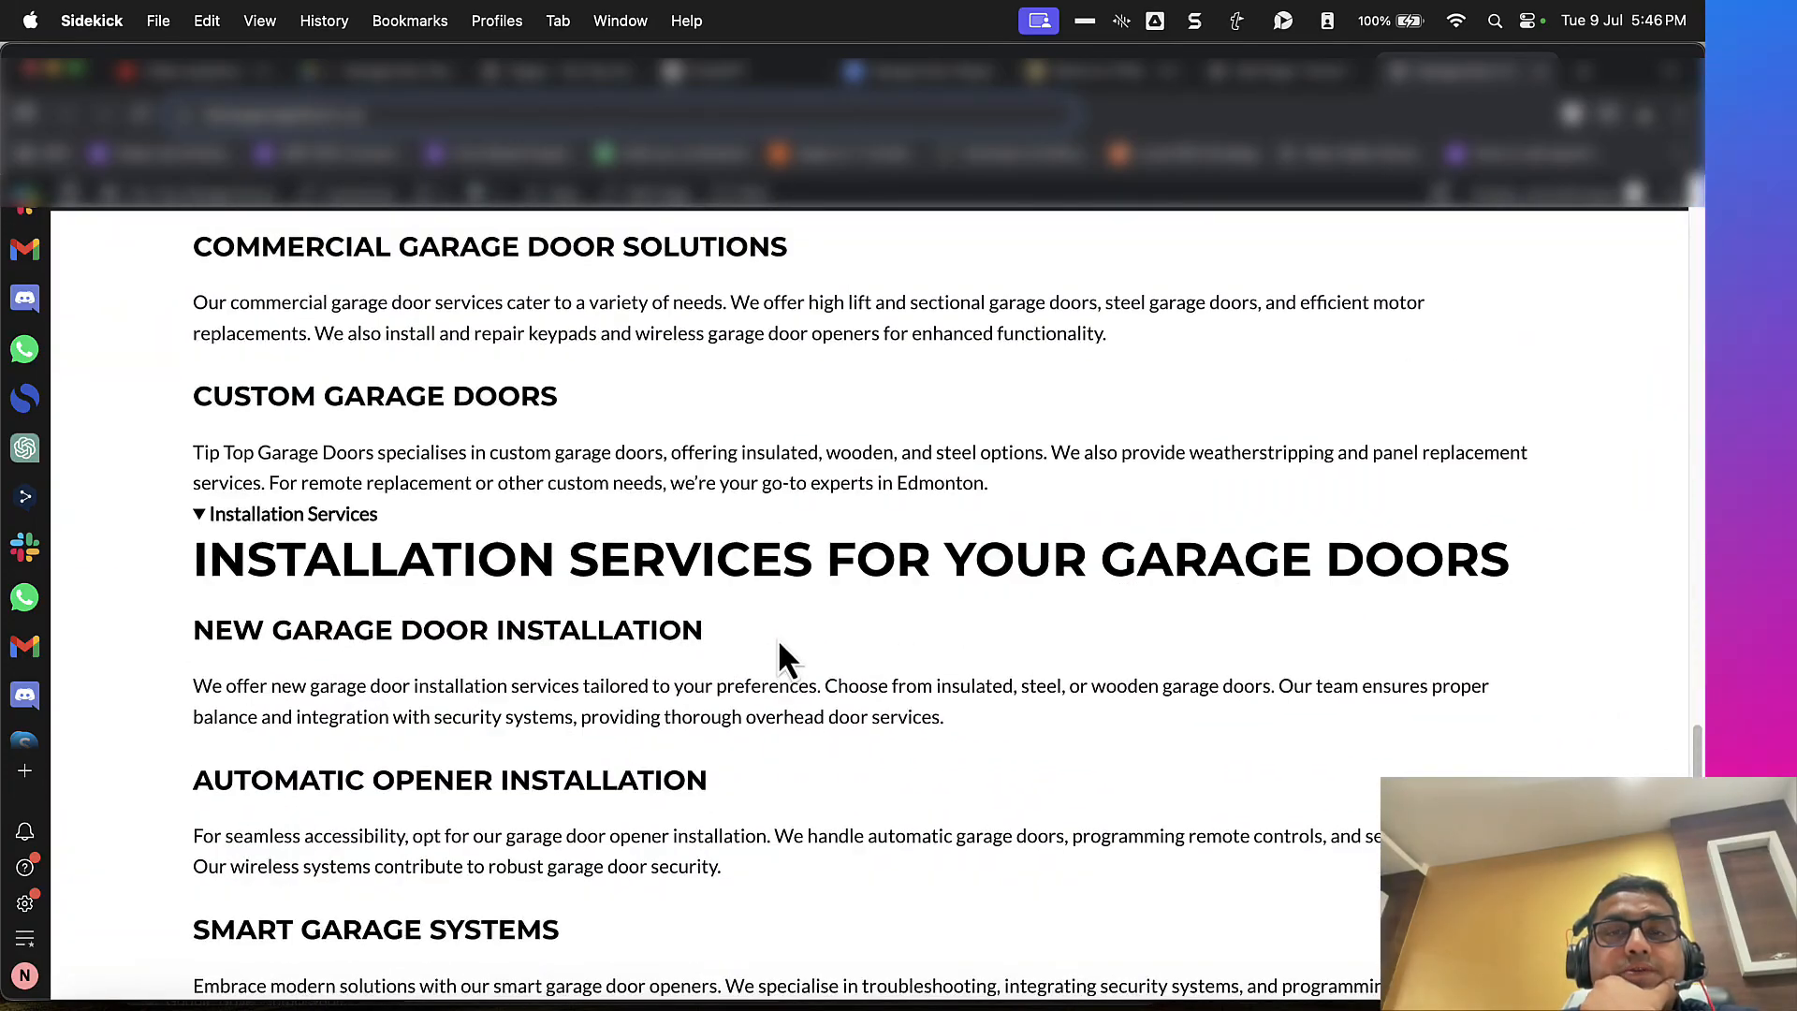